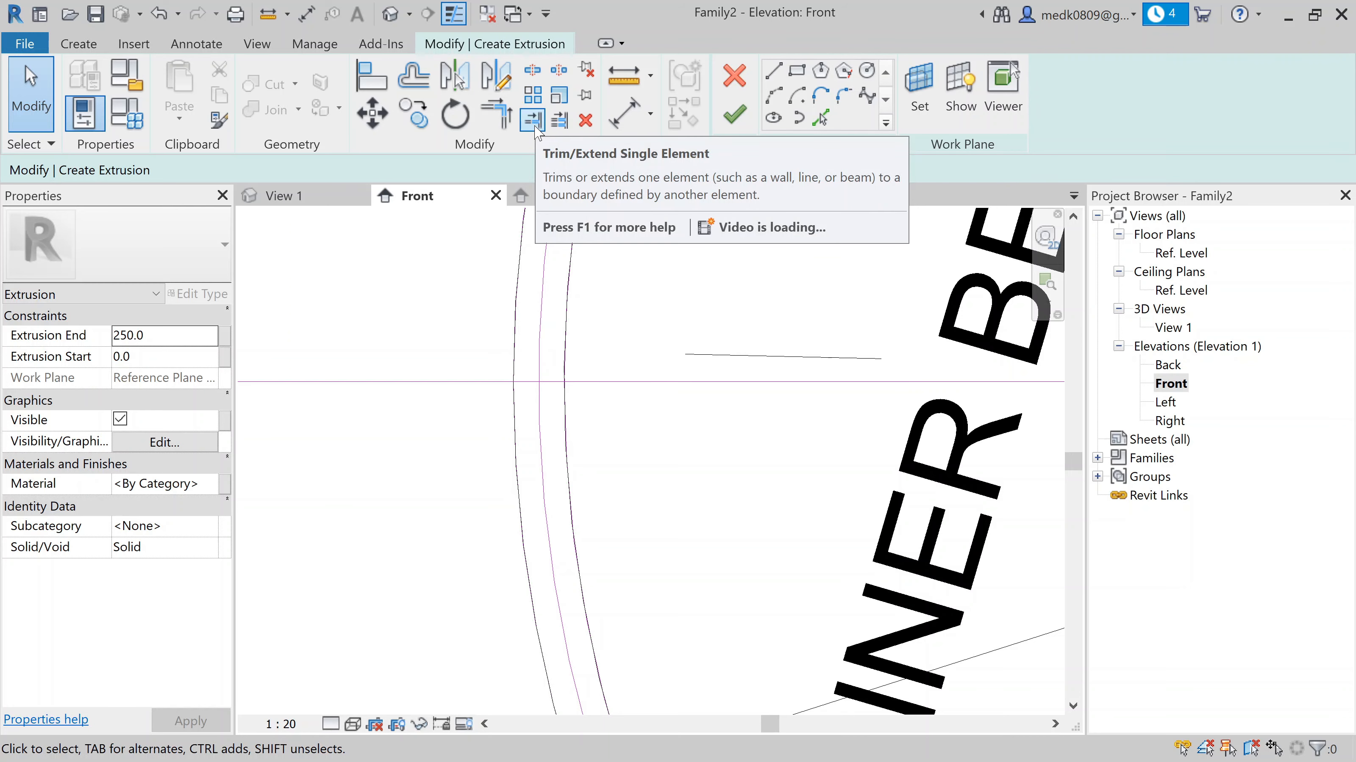
Try to trim the outer bend circle at the horizontal line on the profile's left side
left_click(533, 123)
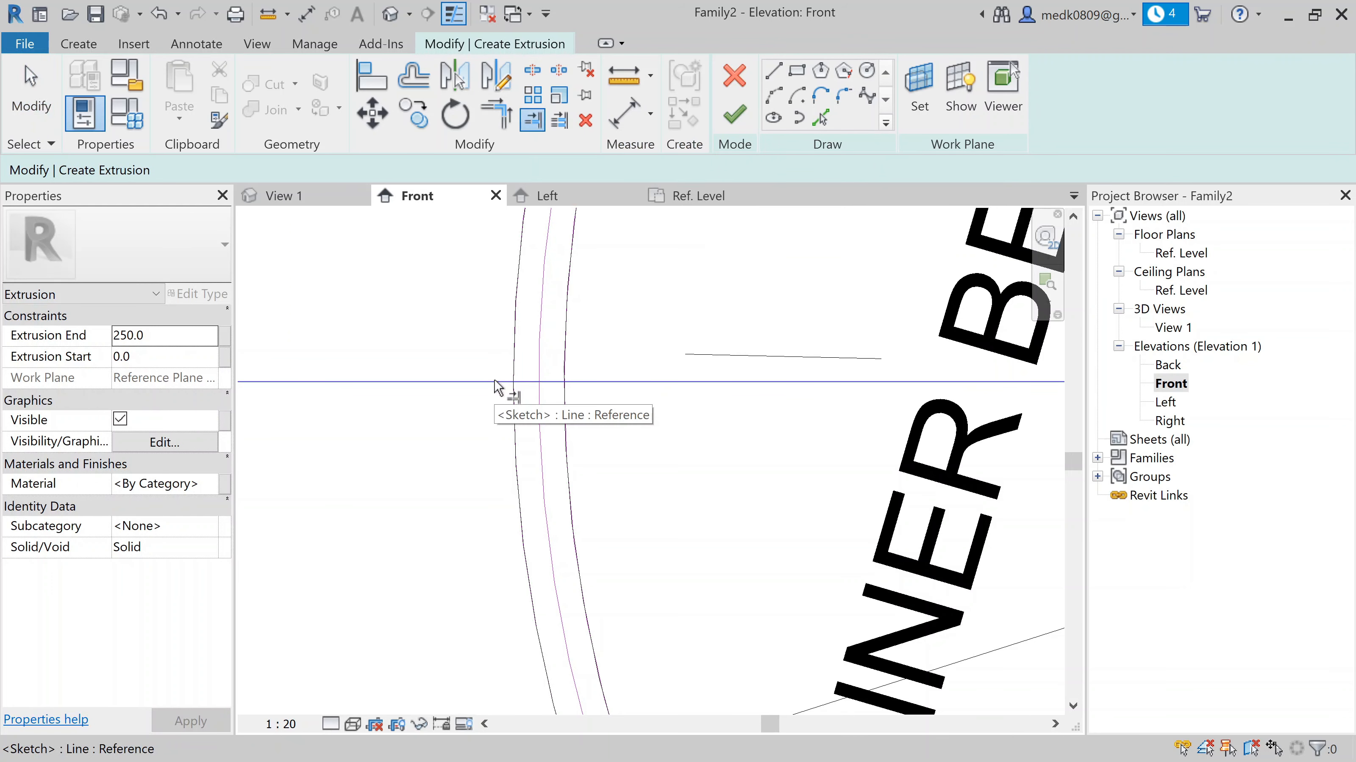
left_click(497, 382)
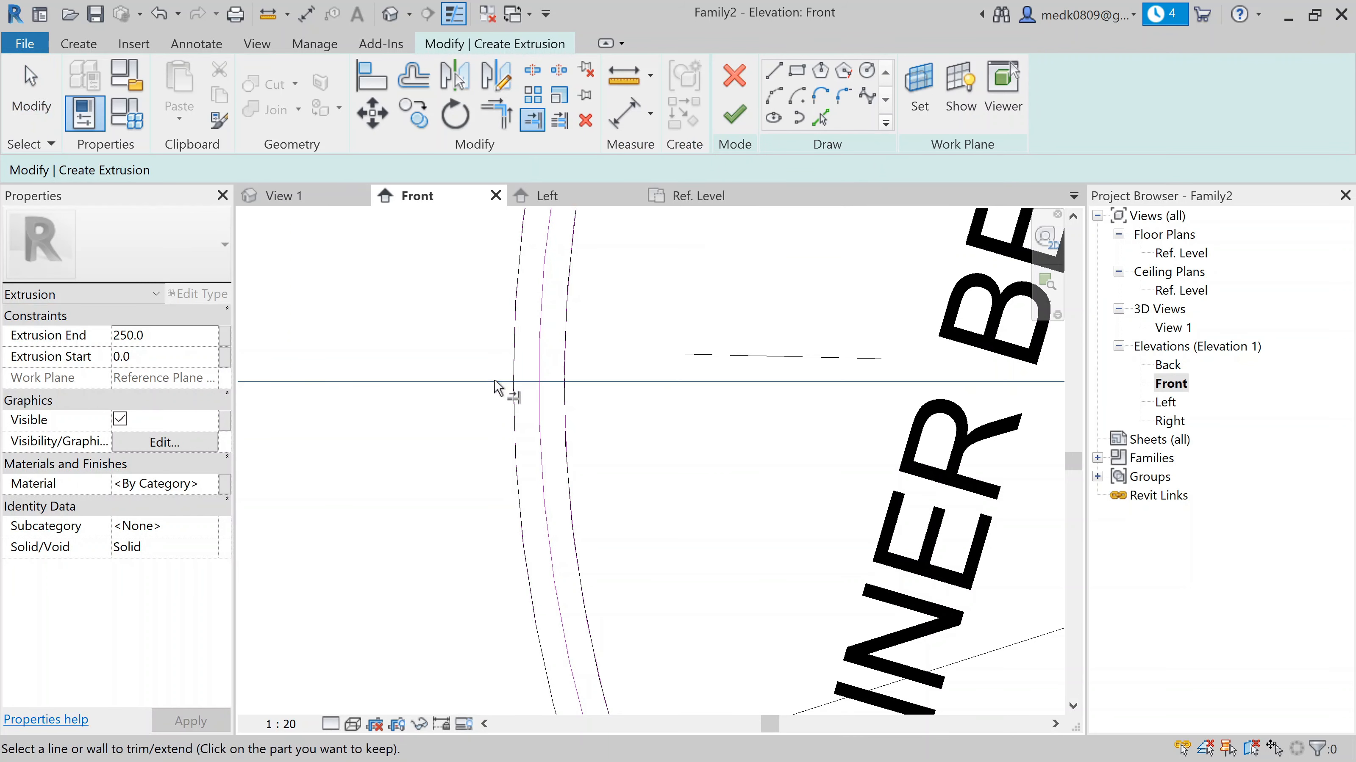
left_click(511, 410)
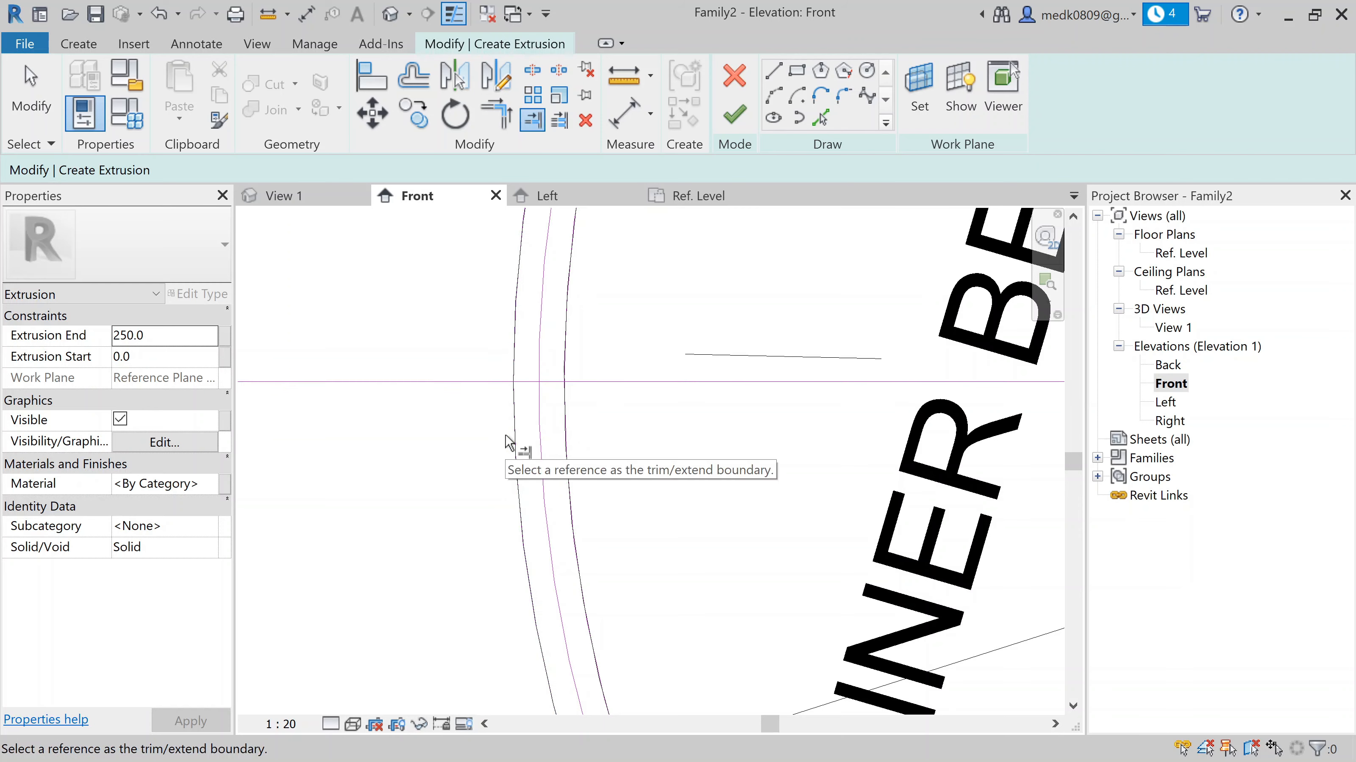
key("Escape")
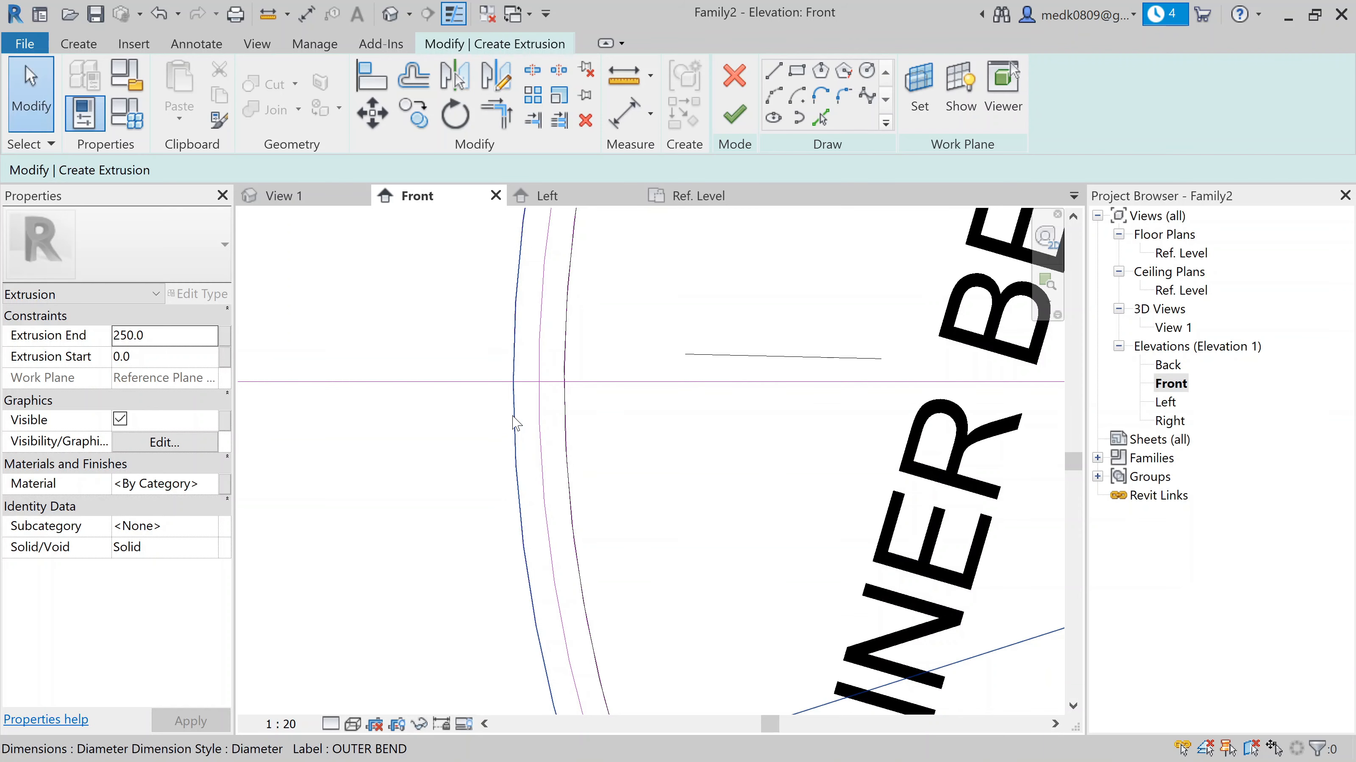
left_click(533, 120)
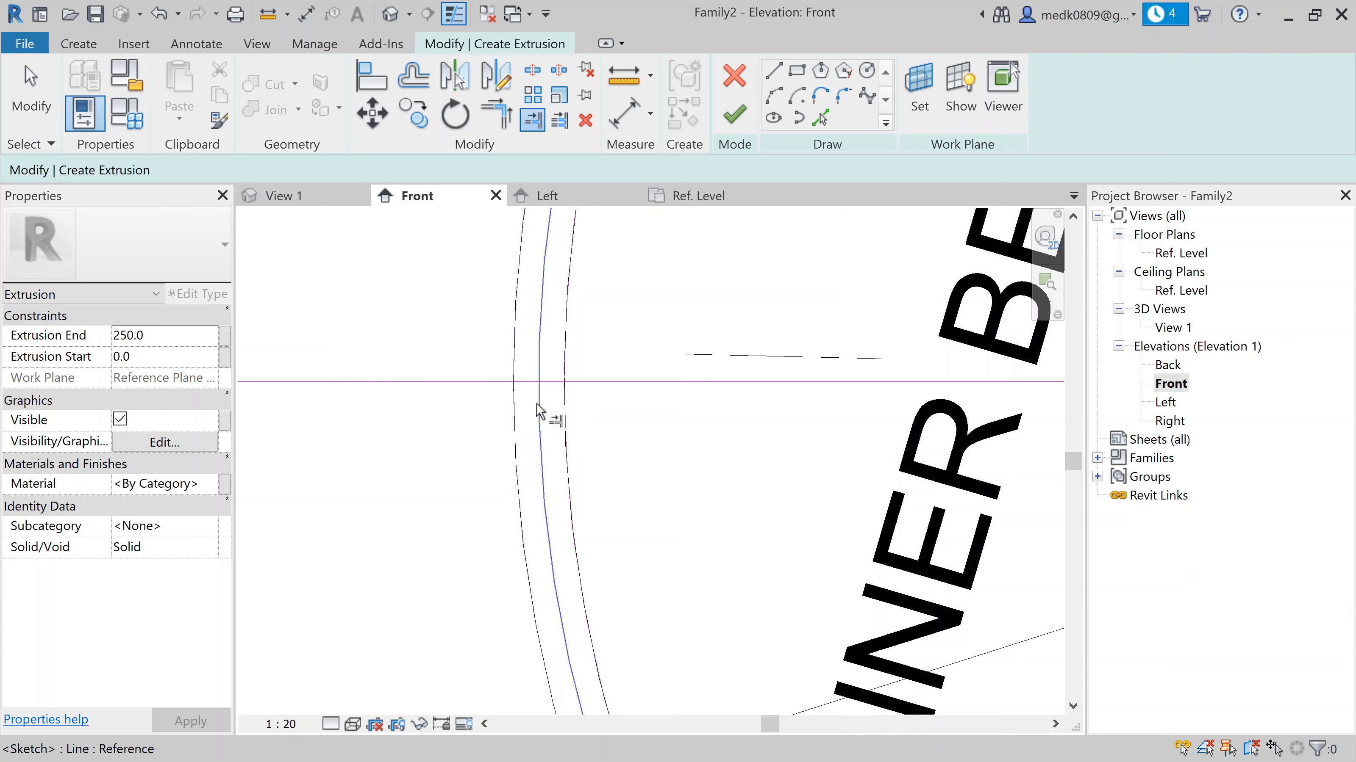
key("Escape")
Trim the inner bend circle against the horizontal line, keeping only its lower half
scroll(448, 388, "down", 5)
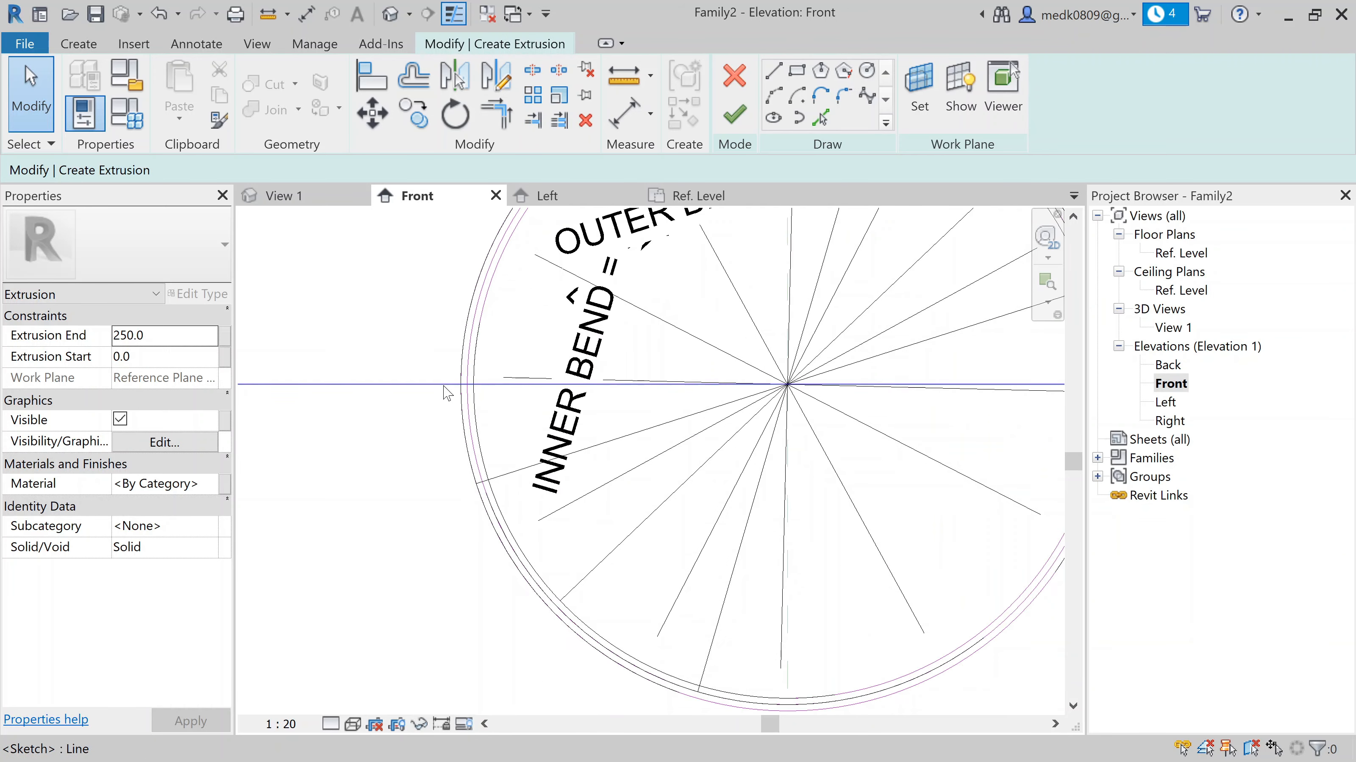
scroll(448, 394, "down", 2)
scroll(833, 401, "up", 5)
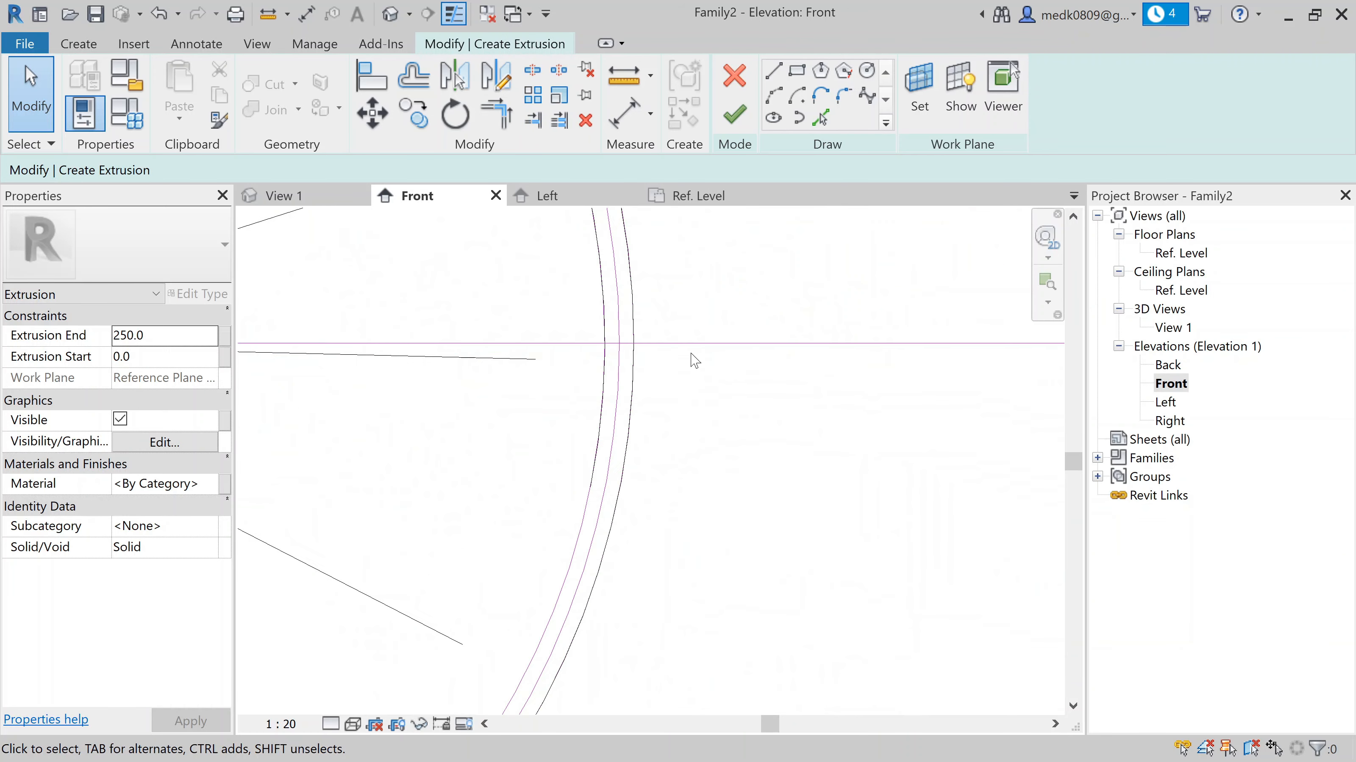
scroll(596, 354, "up", 4)
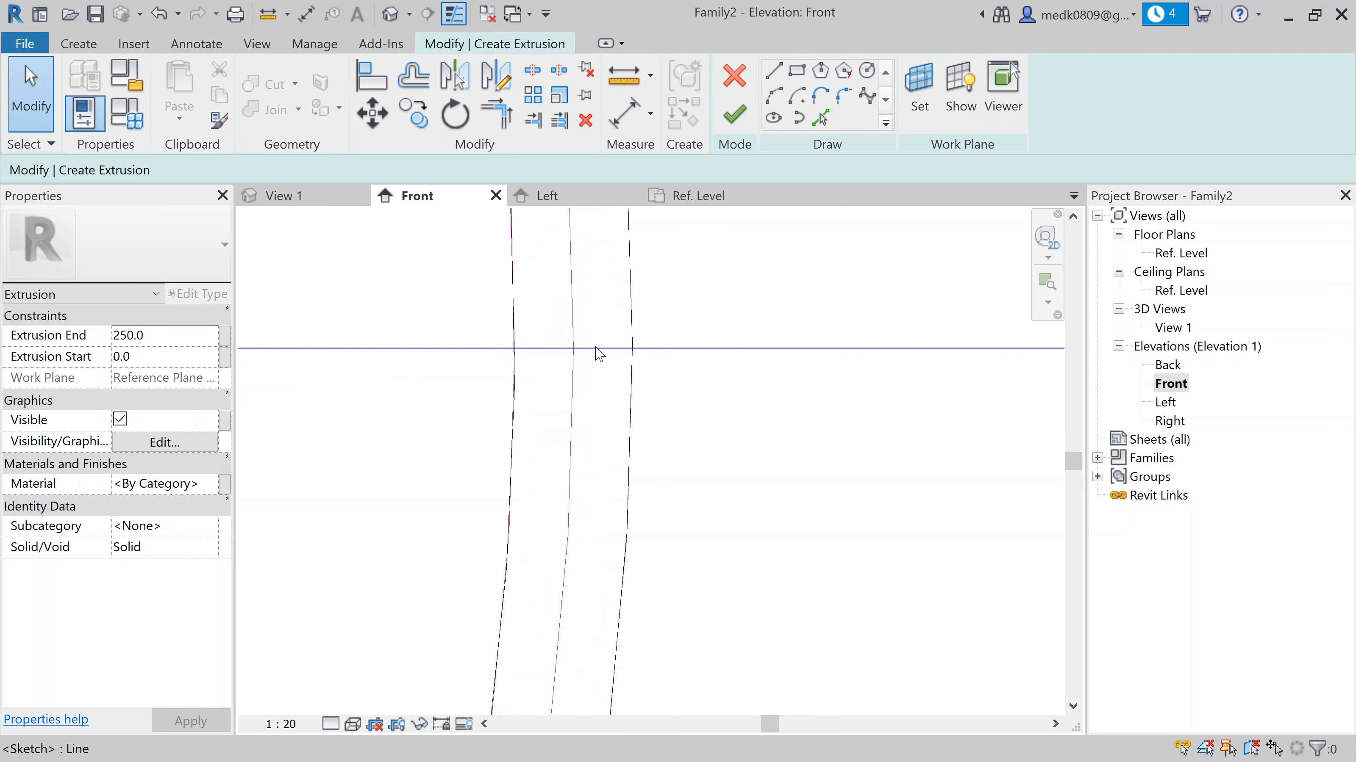
left_click(540, 126)
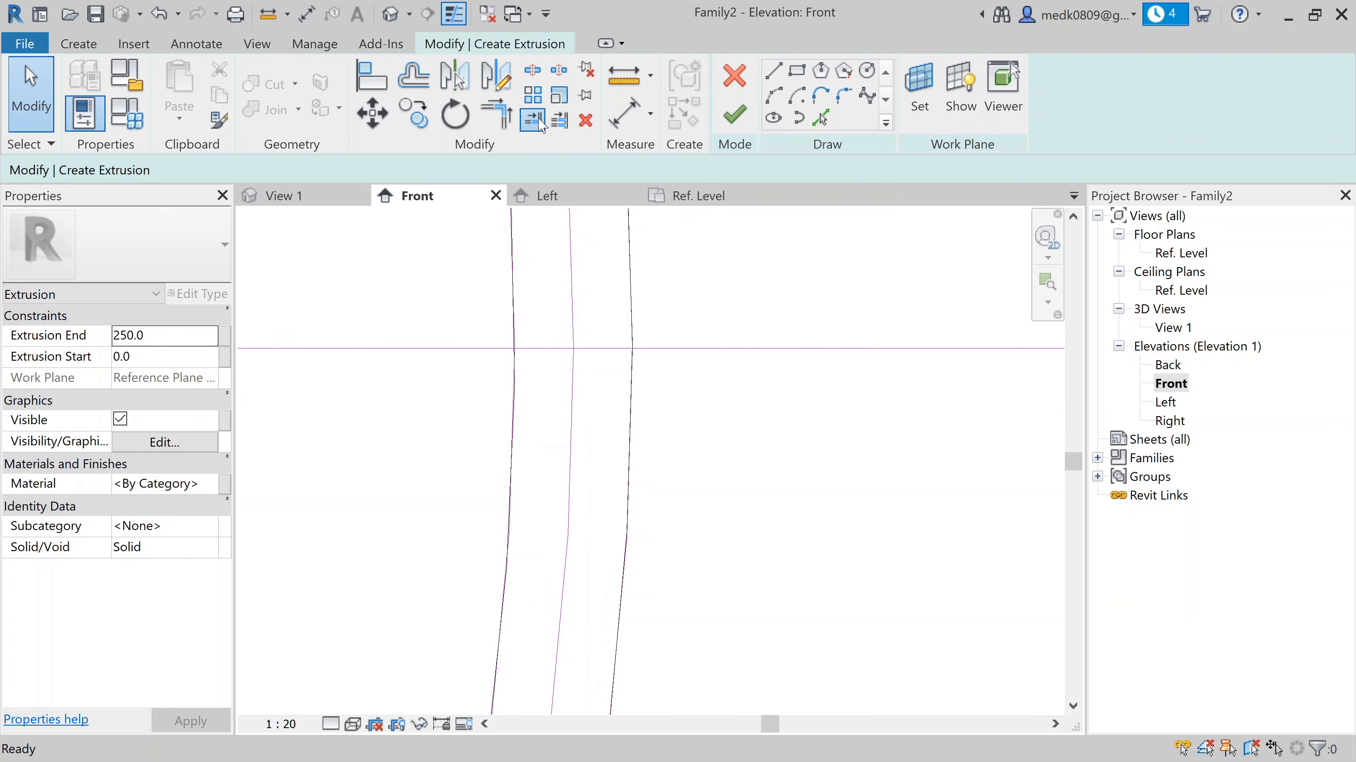
left_click(668, 353)
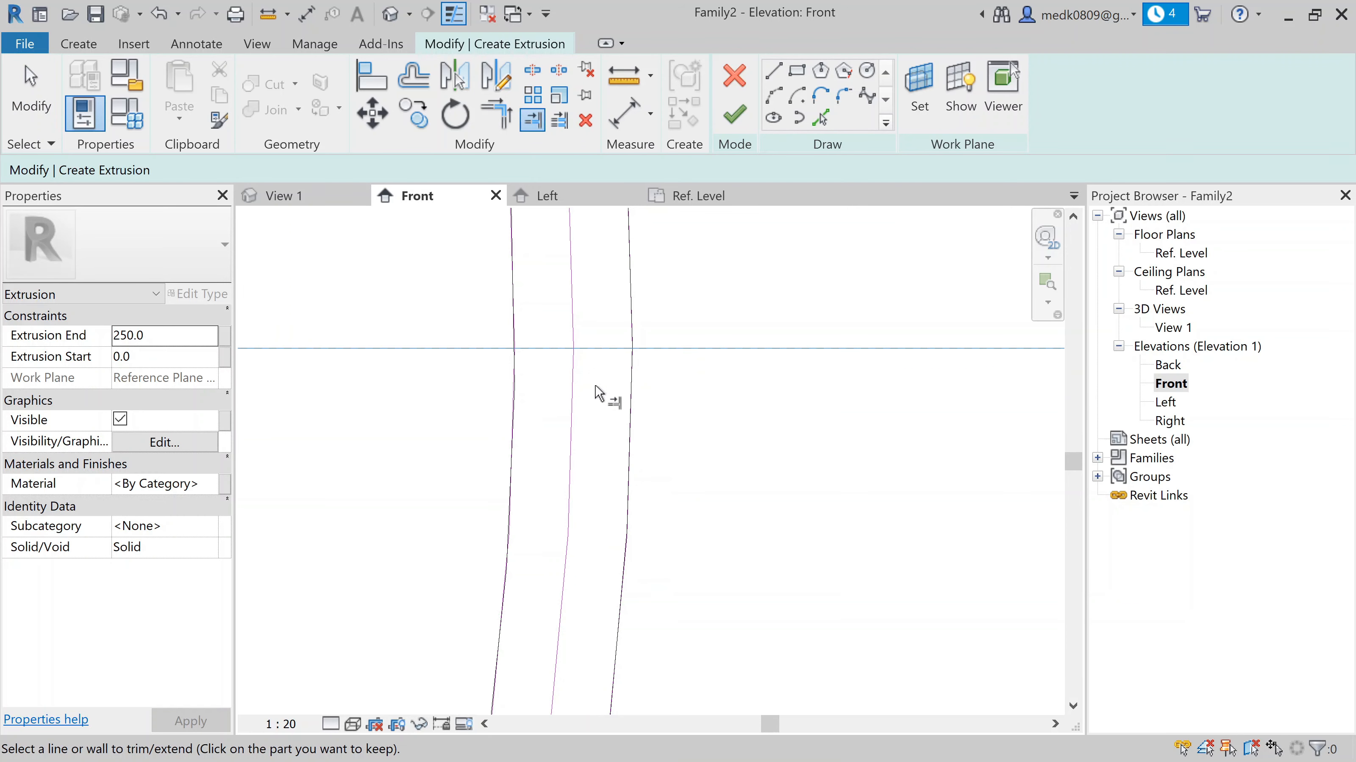
left_click(570, 373)
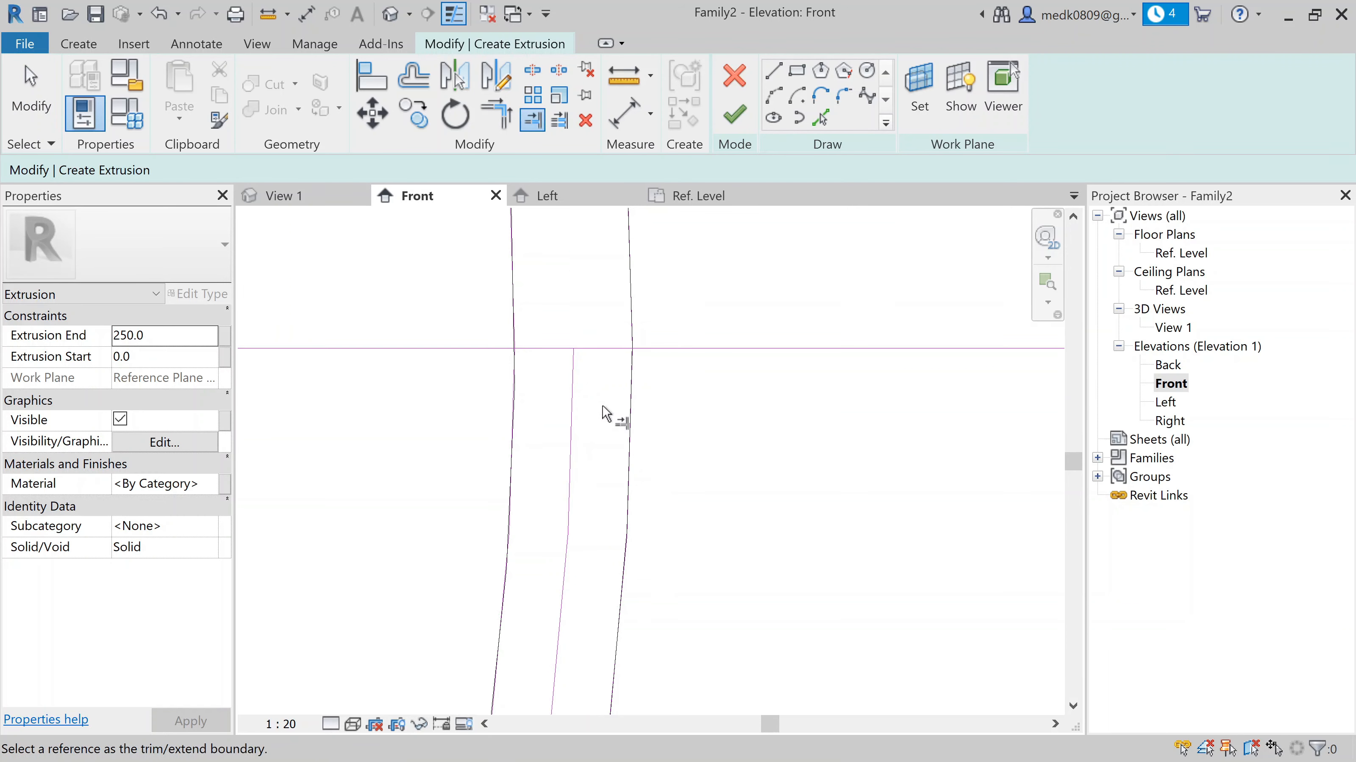
key("Escape")
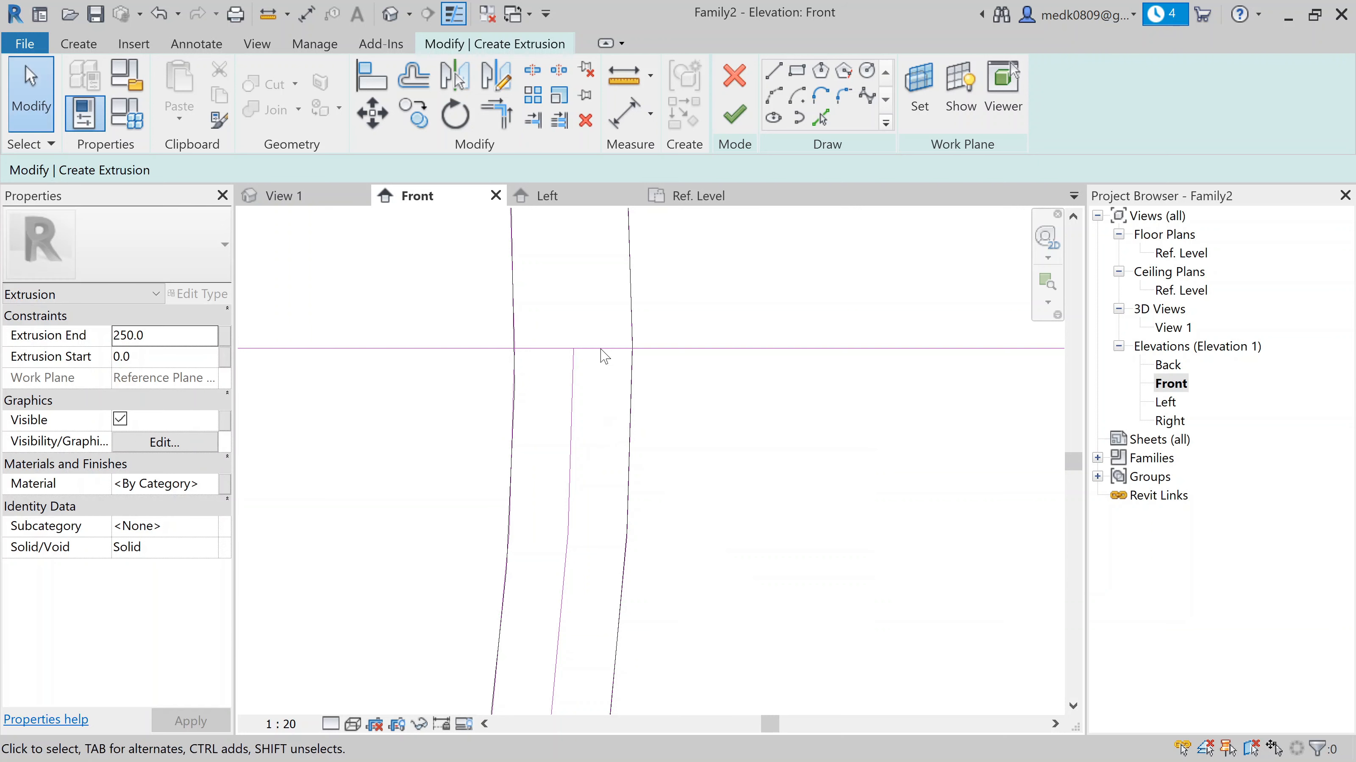
Trim the outer bend circle against the horizontal line, keeping only its lower half
left_click(534, 123)
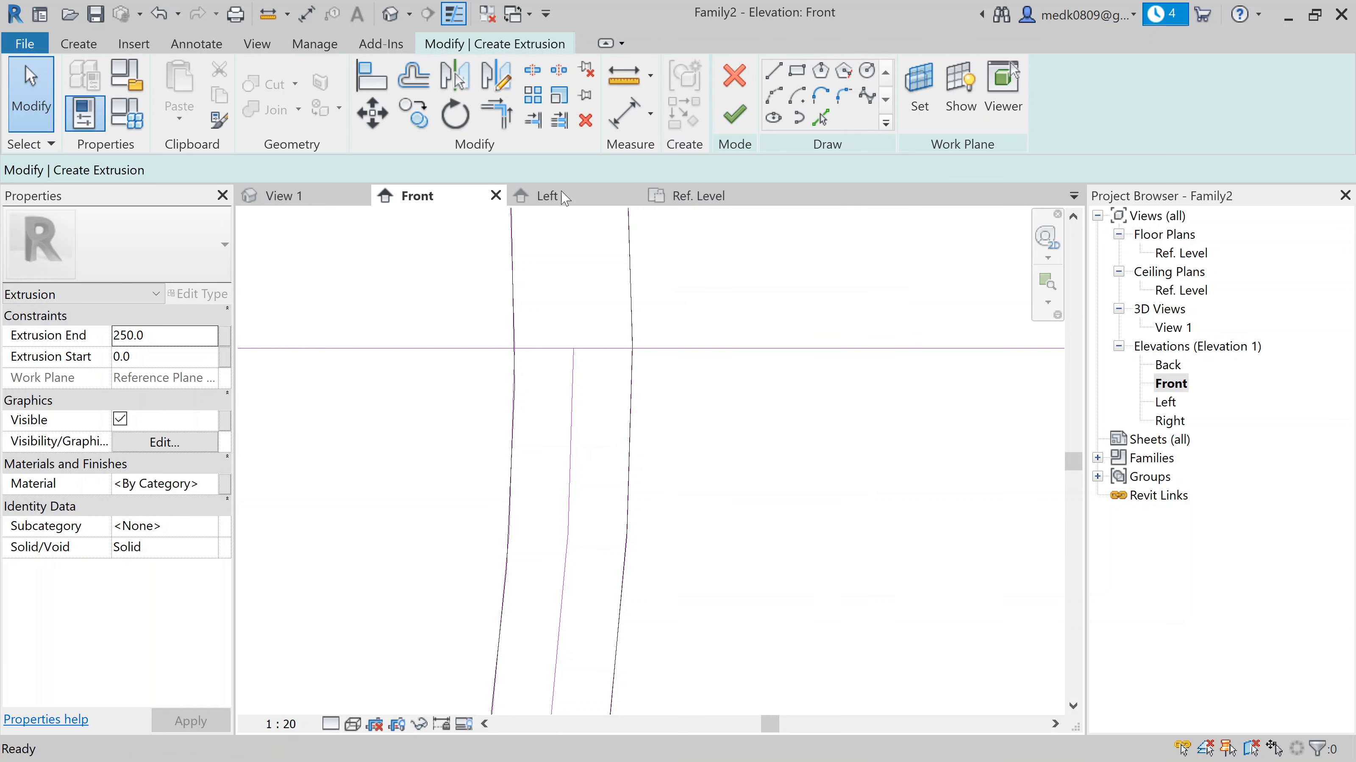
left_click(665, 352)
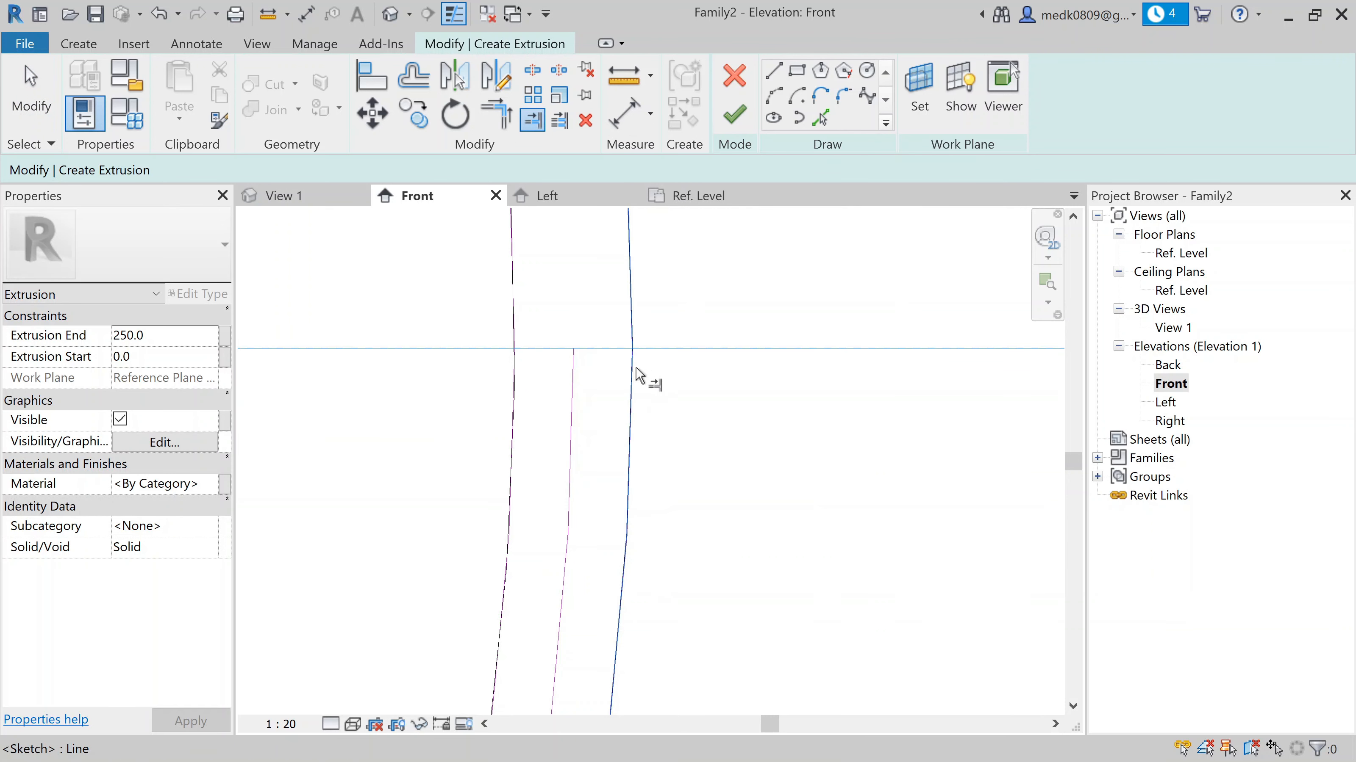
left_click(640, 384)
key("Escape")
Draw a vertical line 105 long upward from the left end of the outer bend arc
scroll(694, 430, "down", 2)
scroll(694, 429, "down", 6)
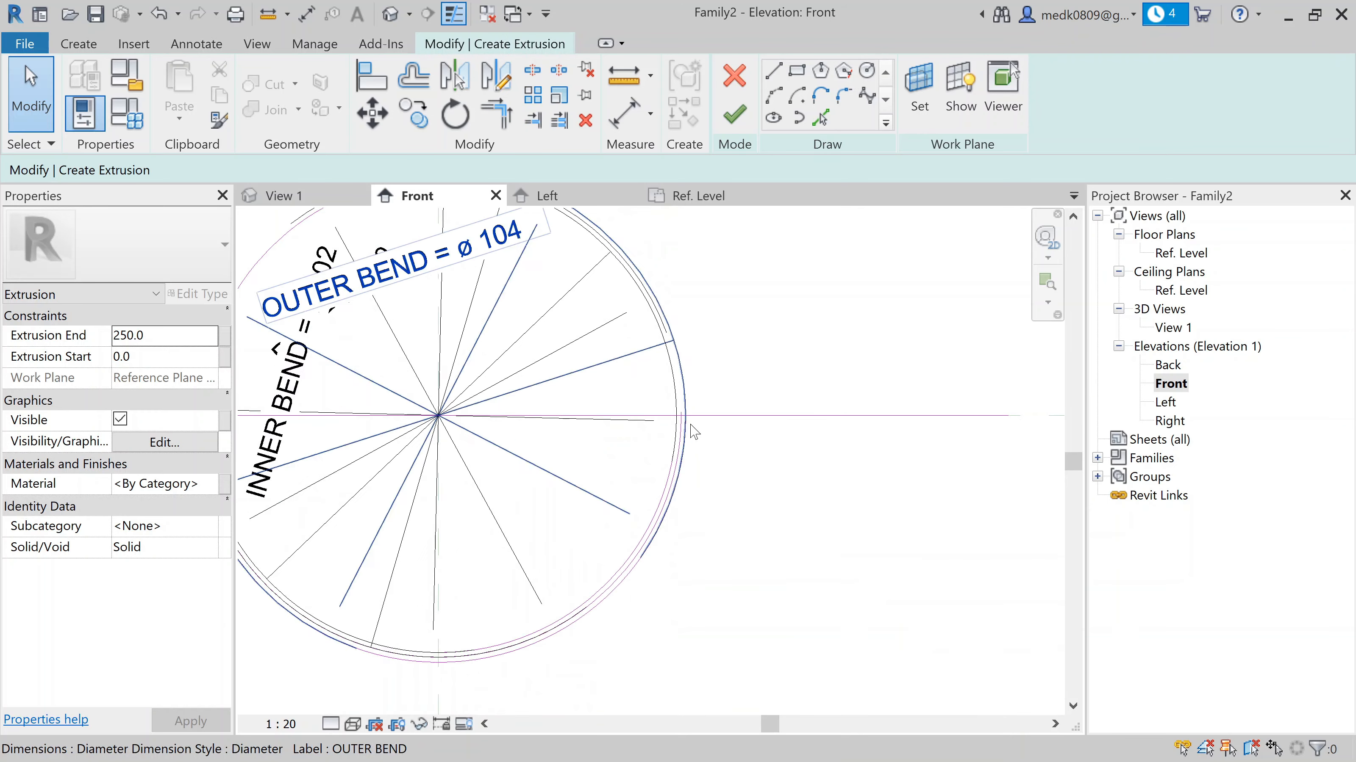
scroll(410, 414, "up", 6)
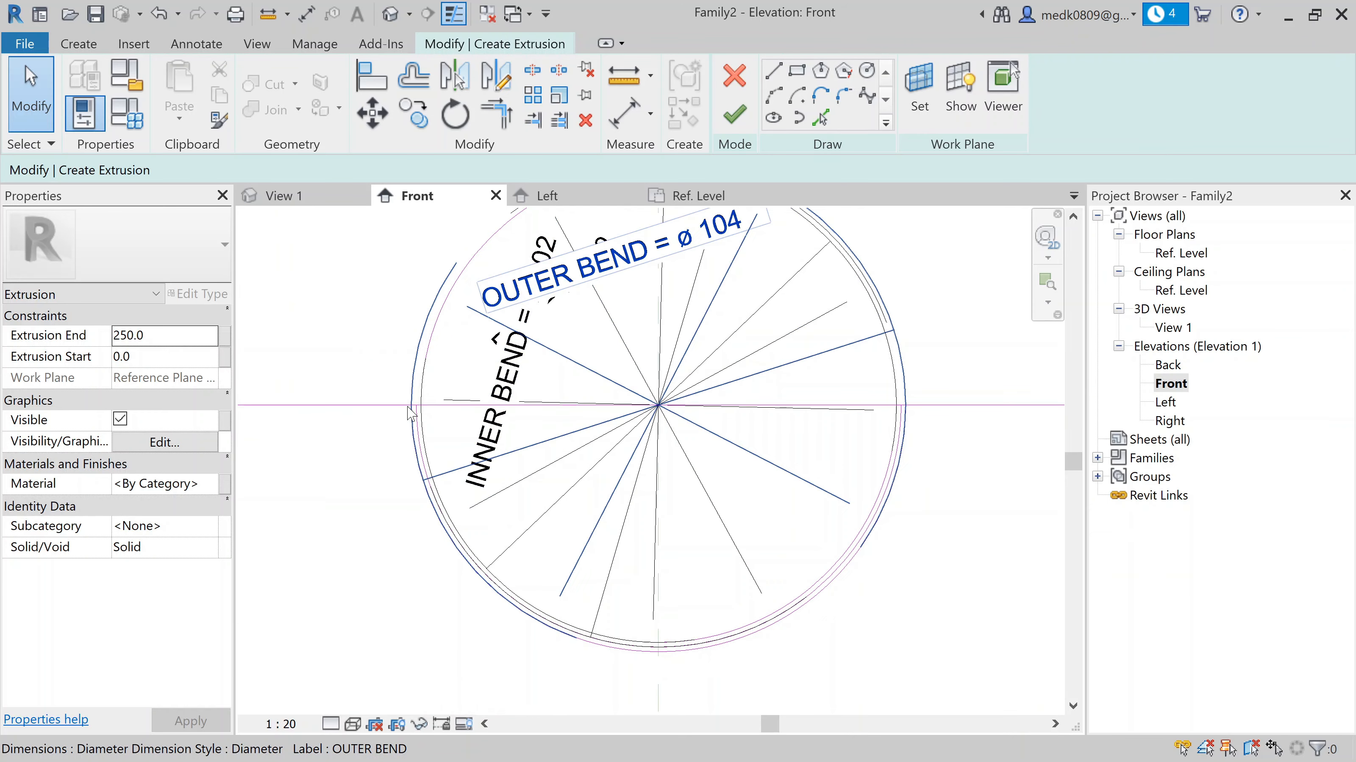
scroll(410, 414, "up", 2)
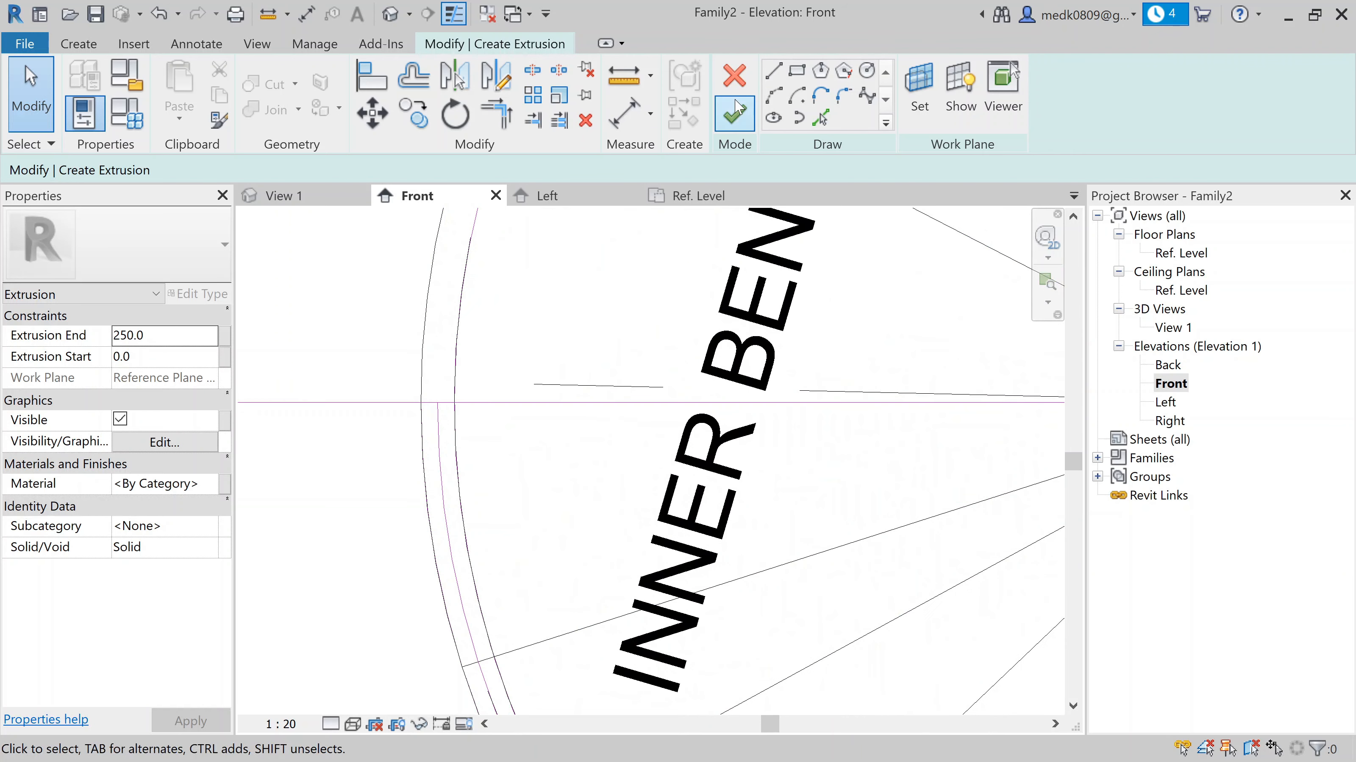
left_click(772, 80)
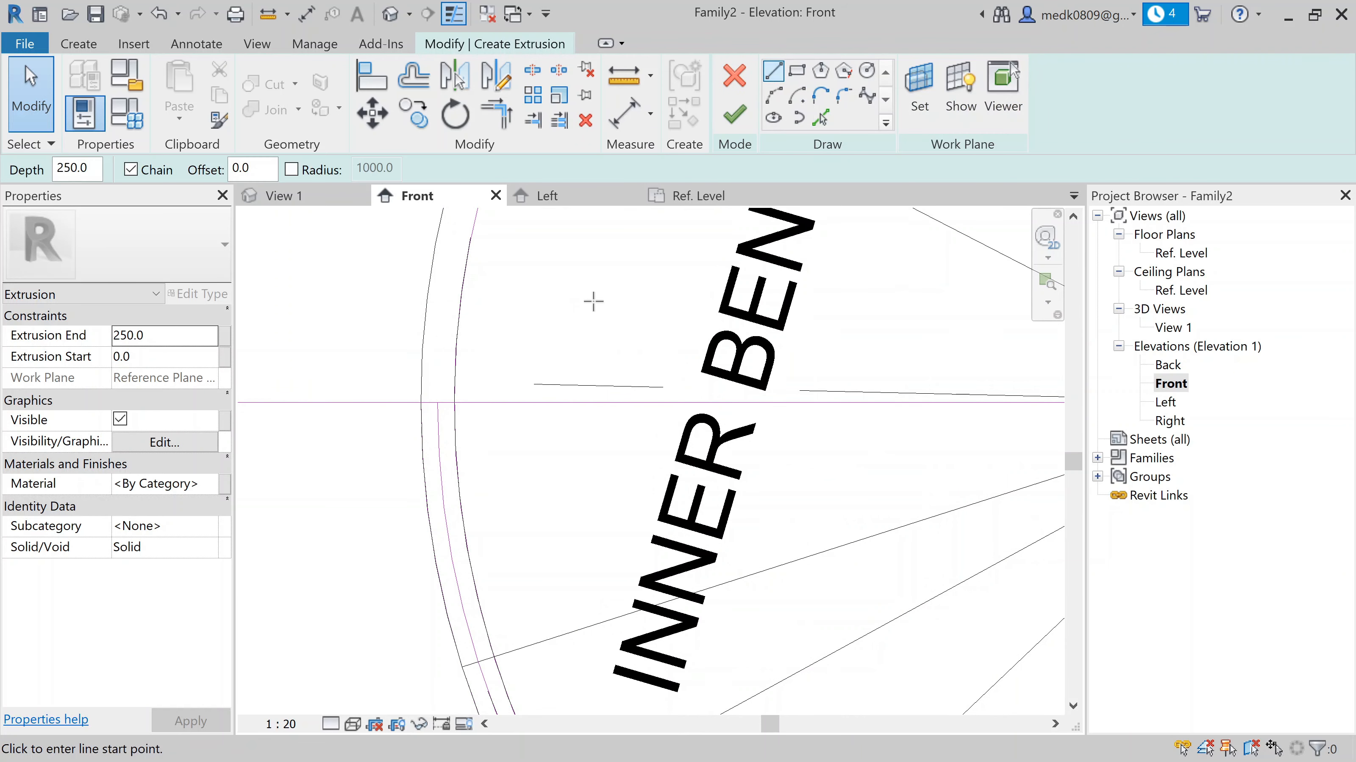
left_click(421, 402)
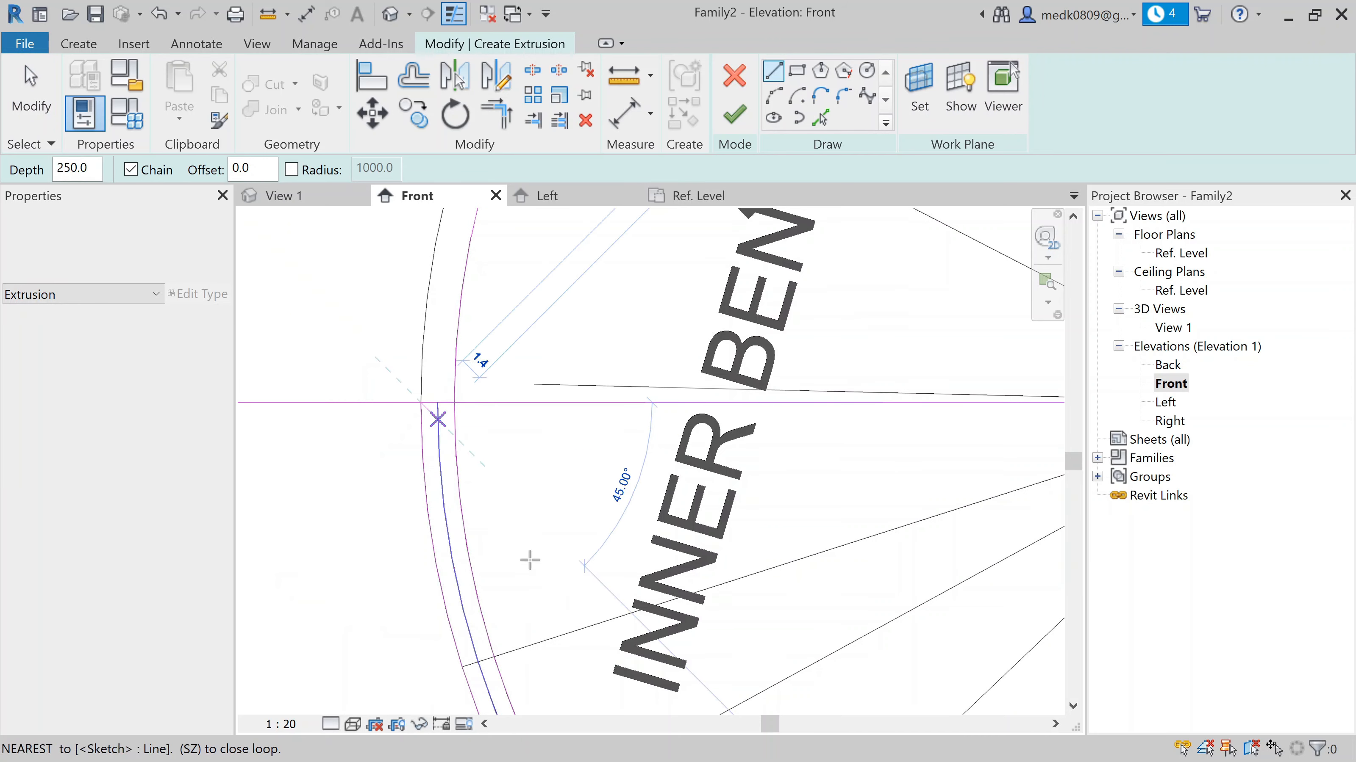
scroll(570, 587, "down", 3)
scroll(570, 590, "down", 4)
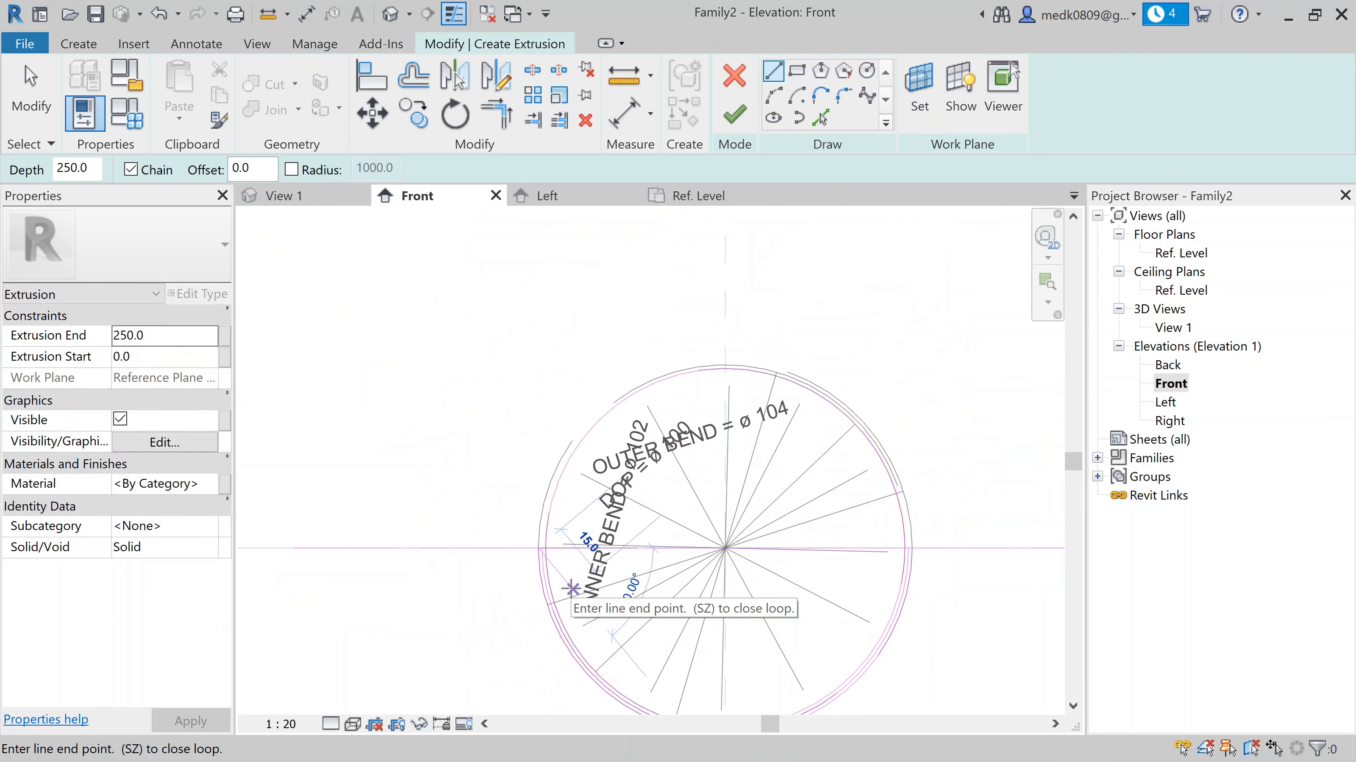
scroll(544, 259, "up", 2)
middle_click_drag(545, 241, 548, 332)
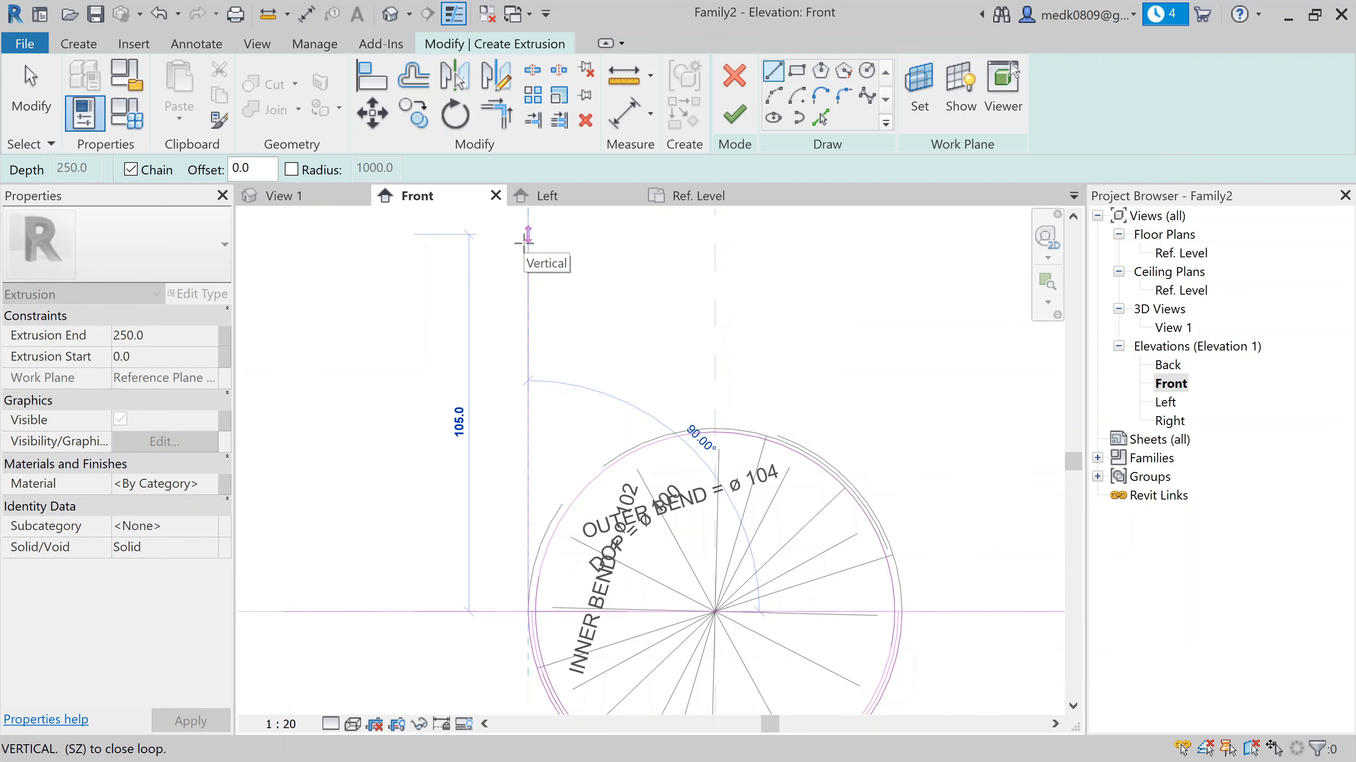
left_click(524, 241)
key("Escape")
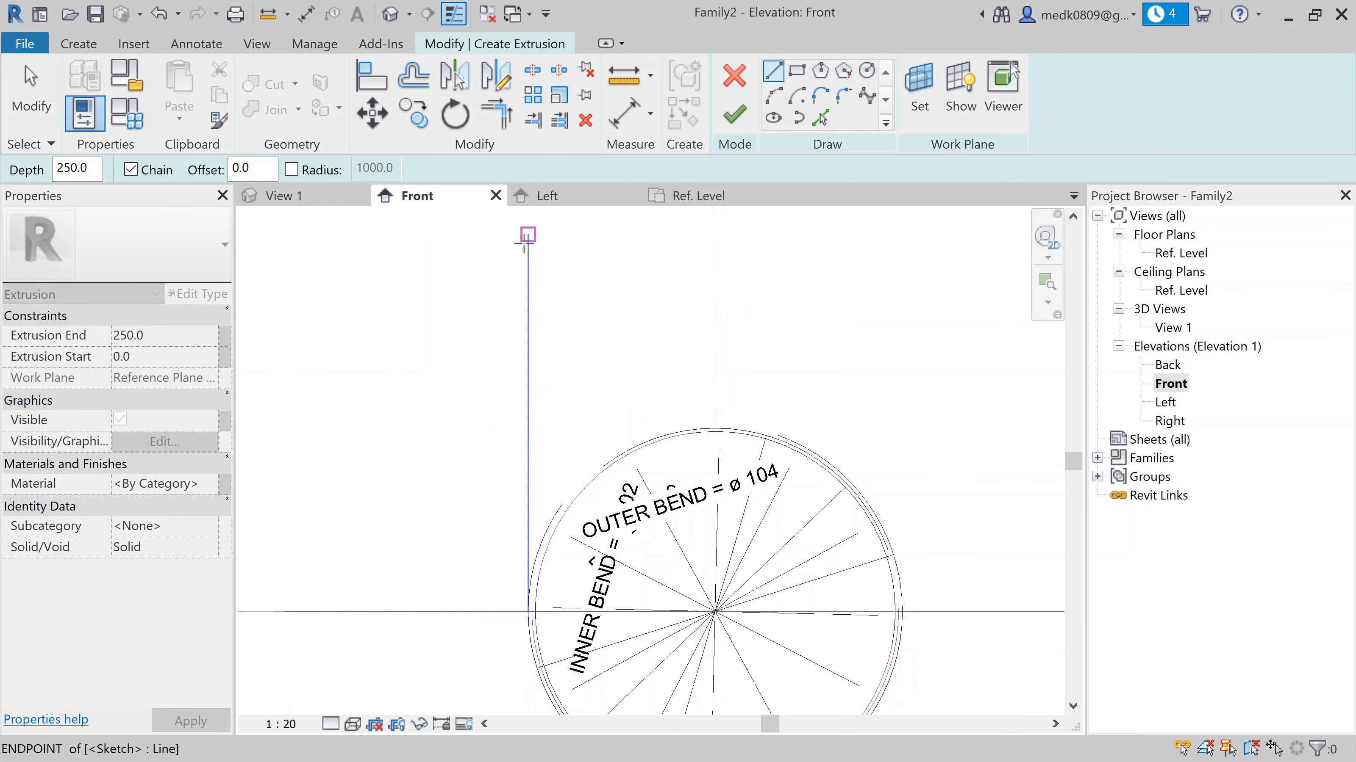
Draw a vertical line 105 long upward from the left end of the inner bend arc
scroll(520, 618, "up", 4)
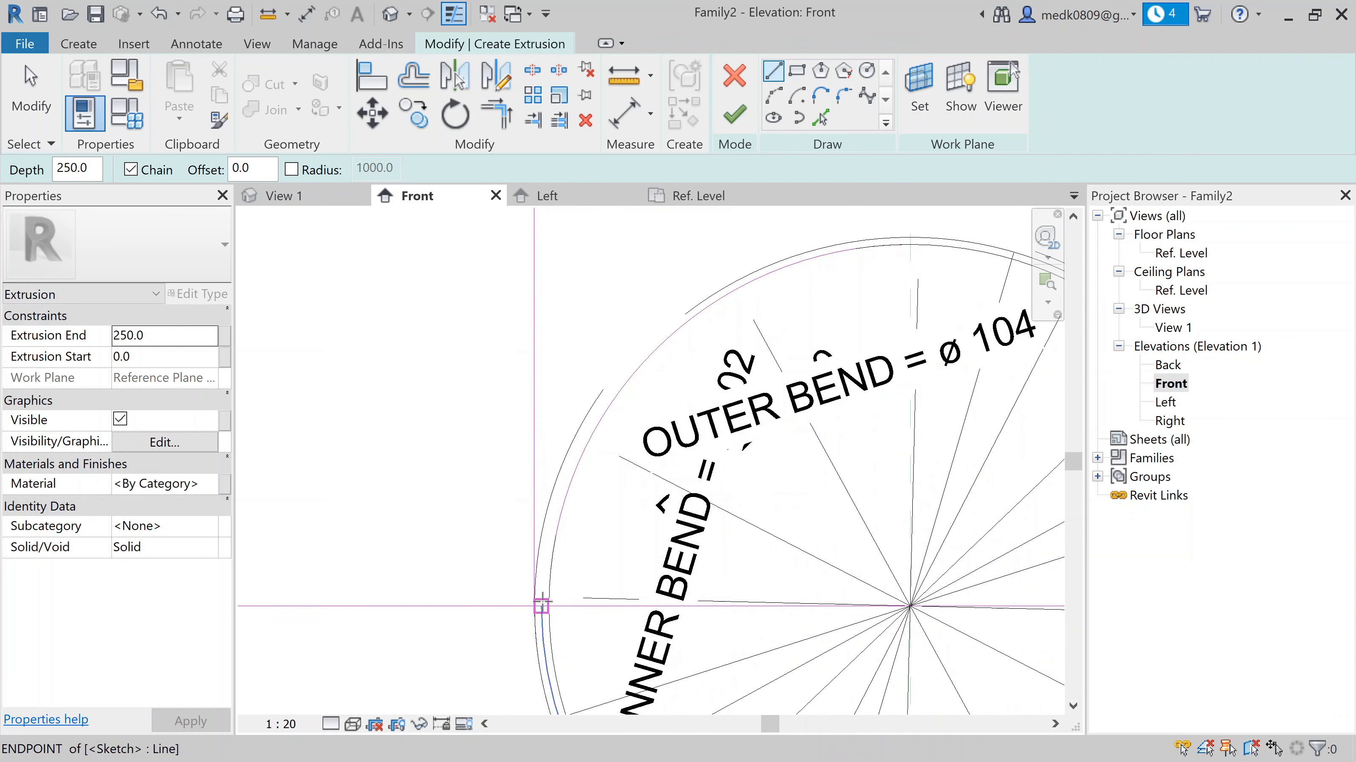
left_click(540, 606)
scroll(562, 631, "down", 4)
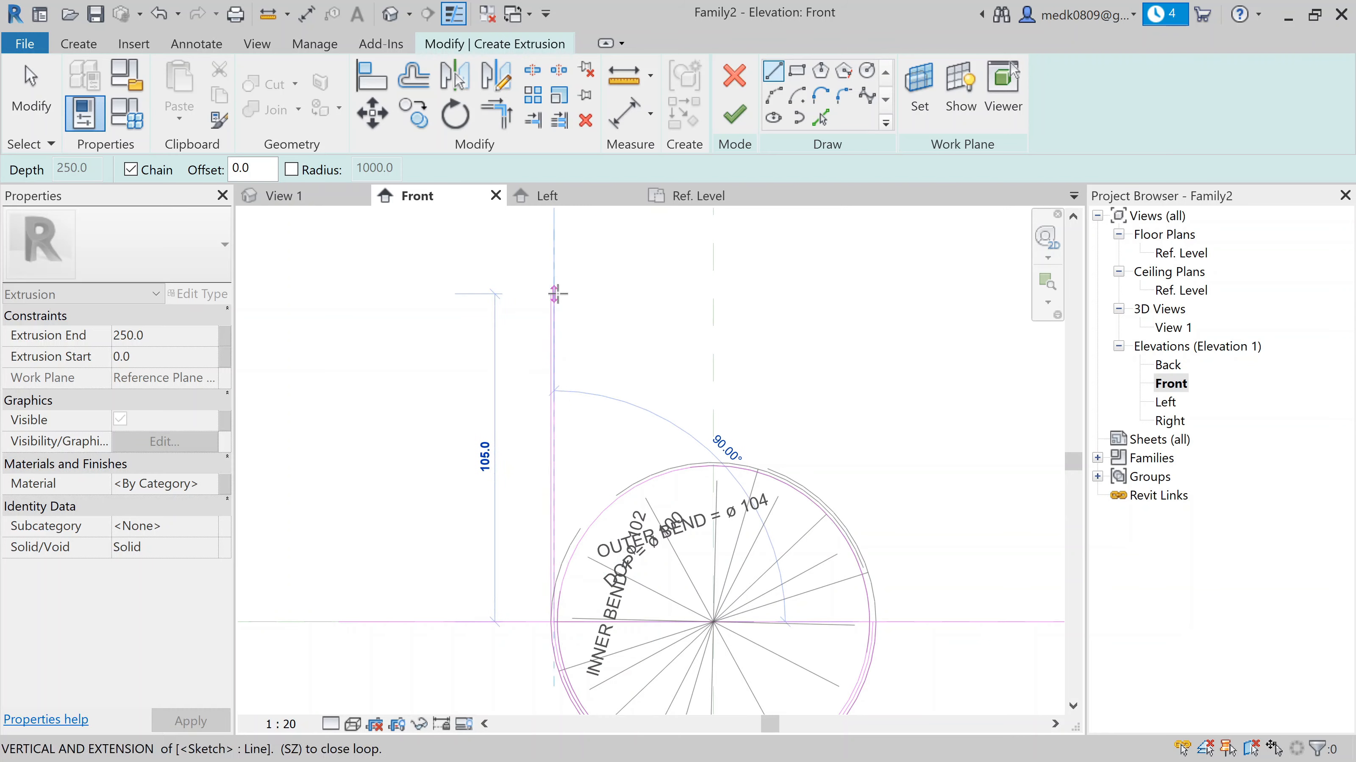
scroll(552, 293, "up", 4)
scroll(557, 294, "up", 5)
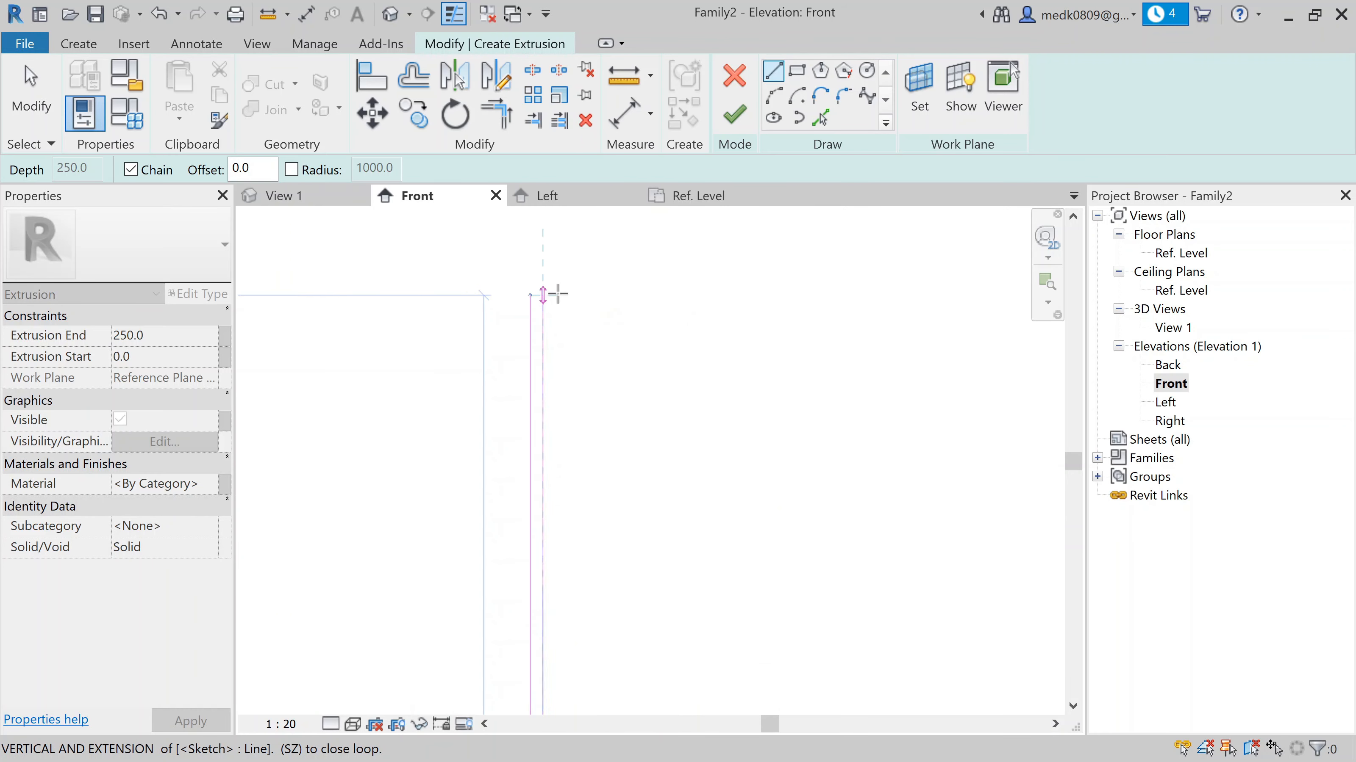
left_click(542, 293)
key("Escape")
key("Escape")
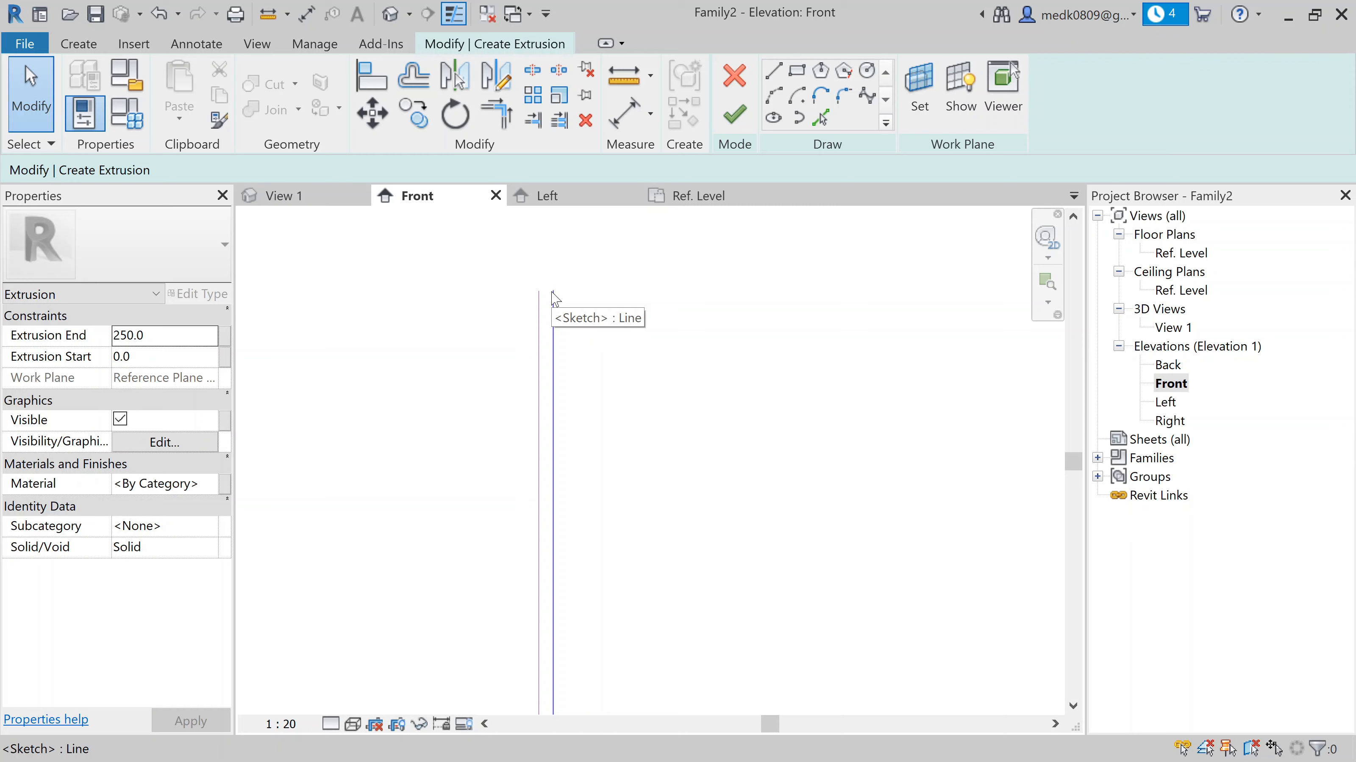
Close the upper end of the two vertical lines with a horizontal line 1.0 long
left_click(773, 69)
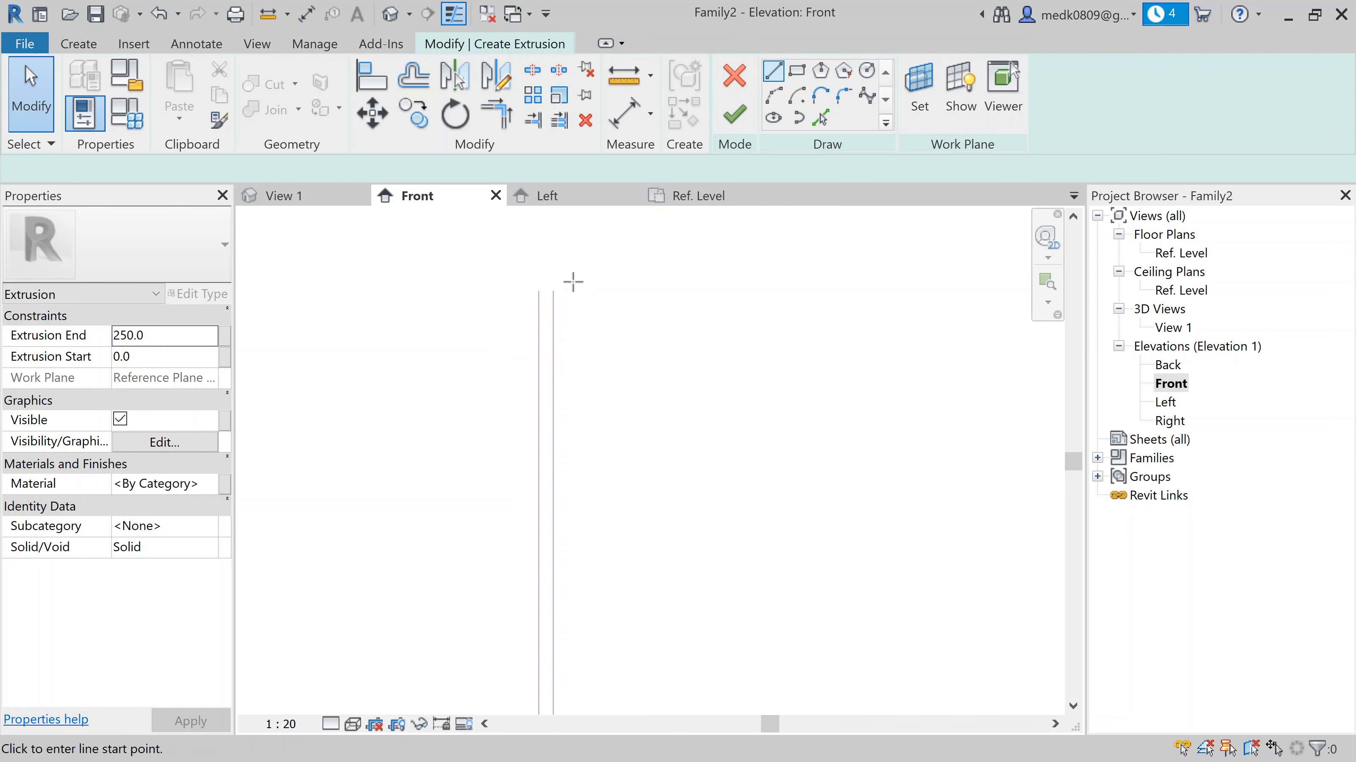
scroll(573, 287, "up", 3)
left_click(530, 295)
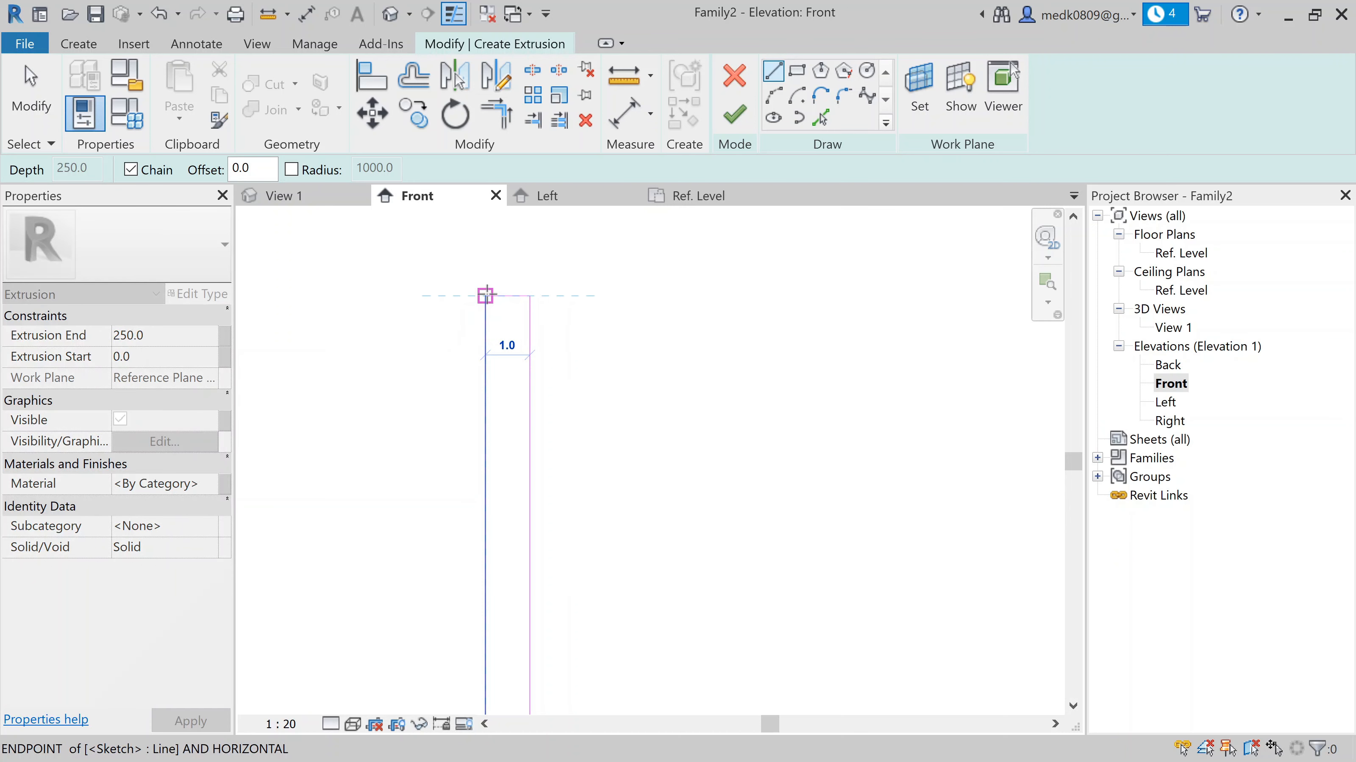
left_click(485, 295)
key("Escape")
key("Escape")
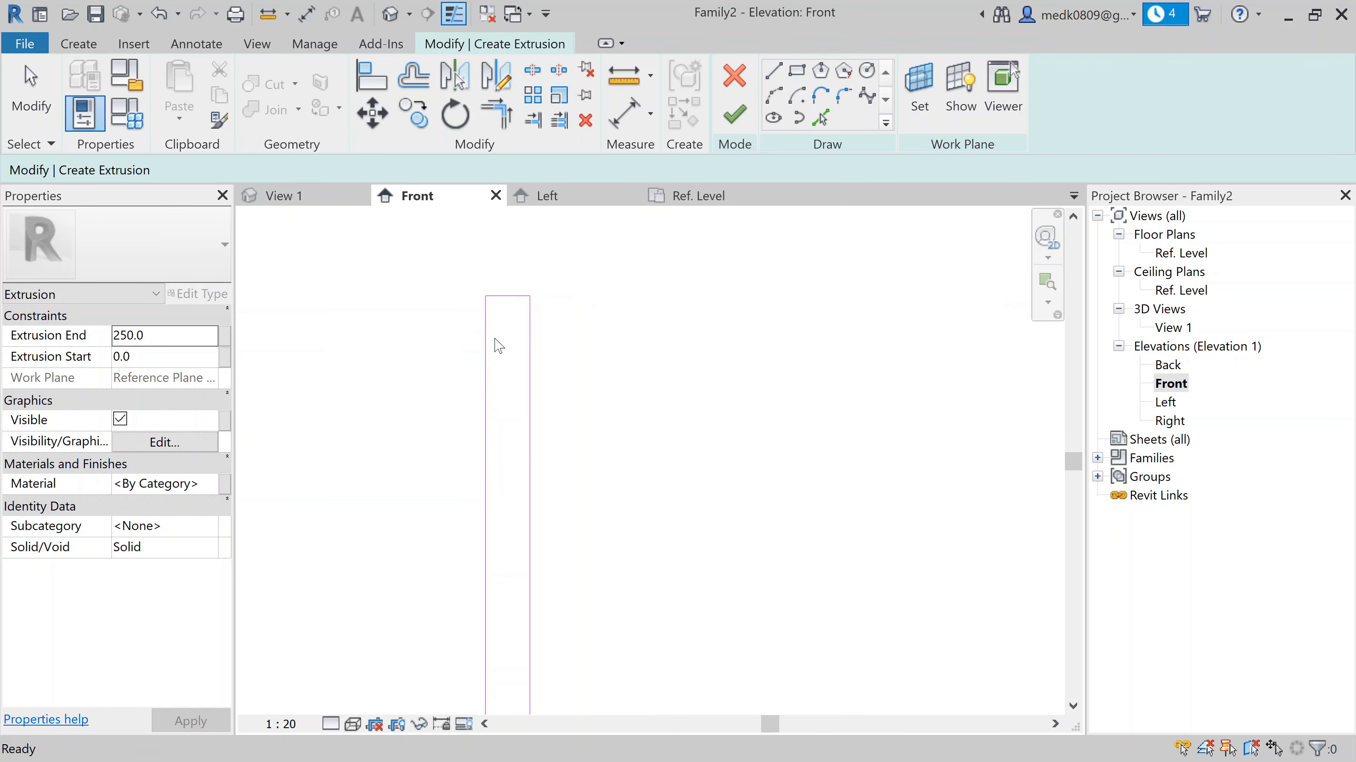
Delete the horizontal sketch line running through the centre of the bend arcs
scroll(495, 338, "down", 6)
scroll(498, 346, "down", 3)
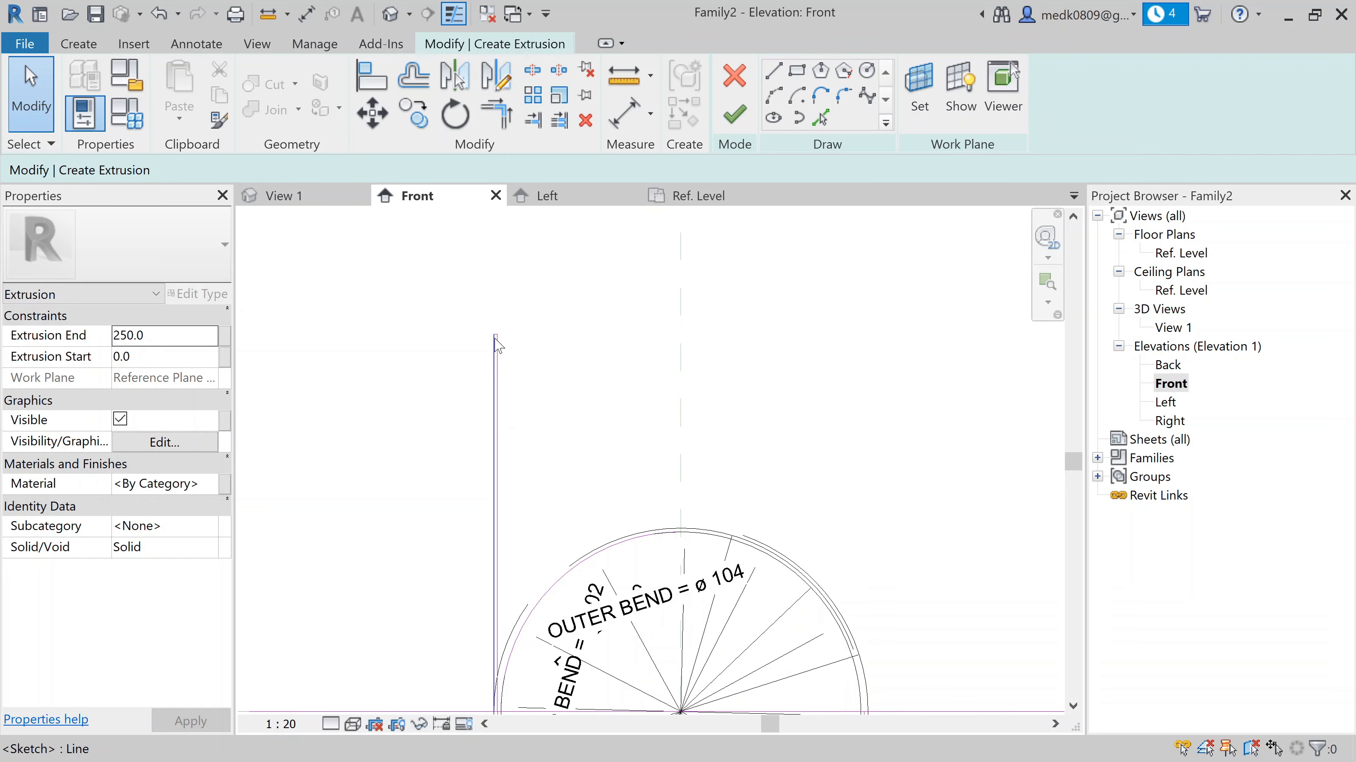
middle_click_drag(539, 478, 614, 369)
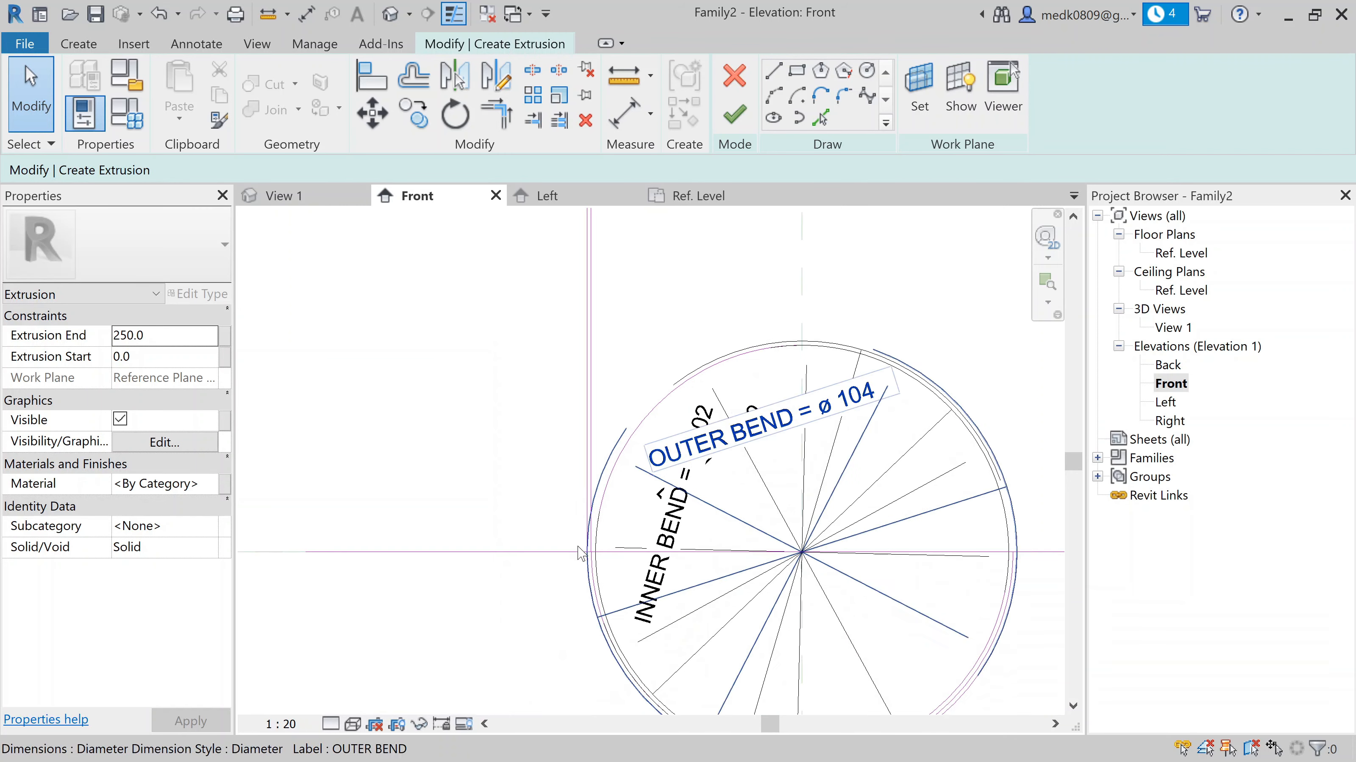
scroll(592, 555, "up", 8)
scroll(602, 570, "up", 2)
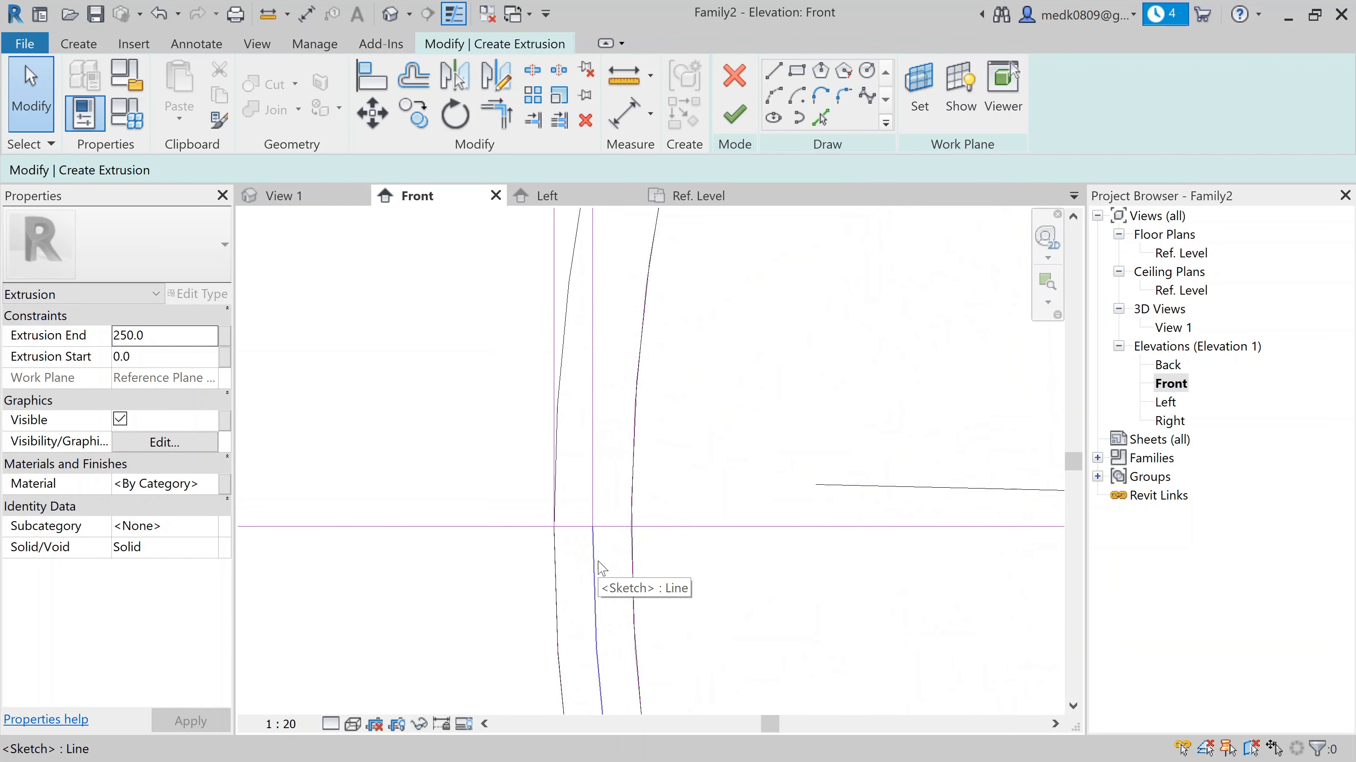
left_click(522, 535)
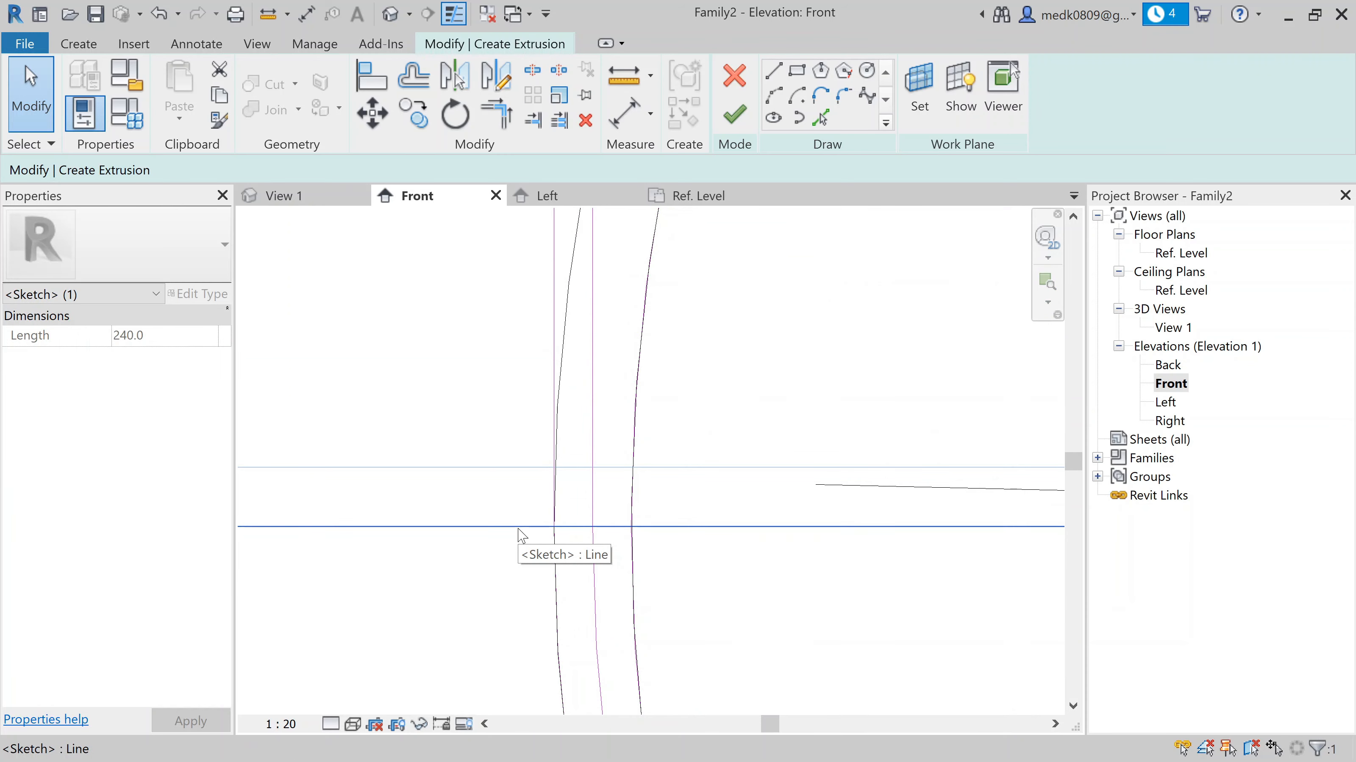
key("Escape")
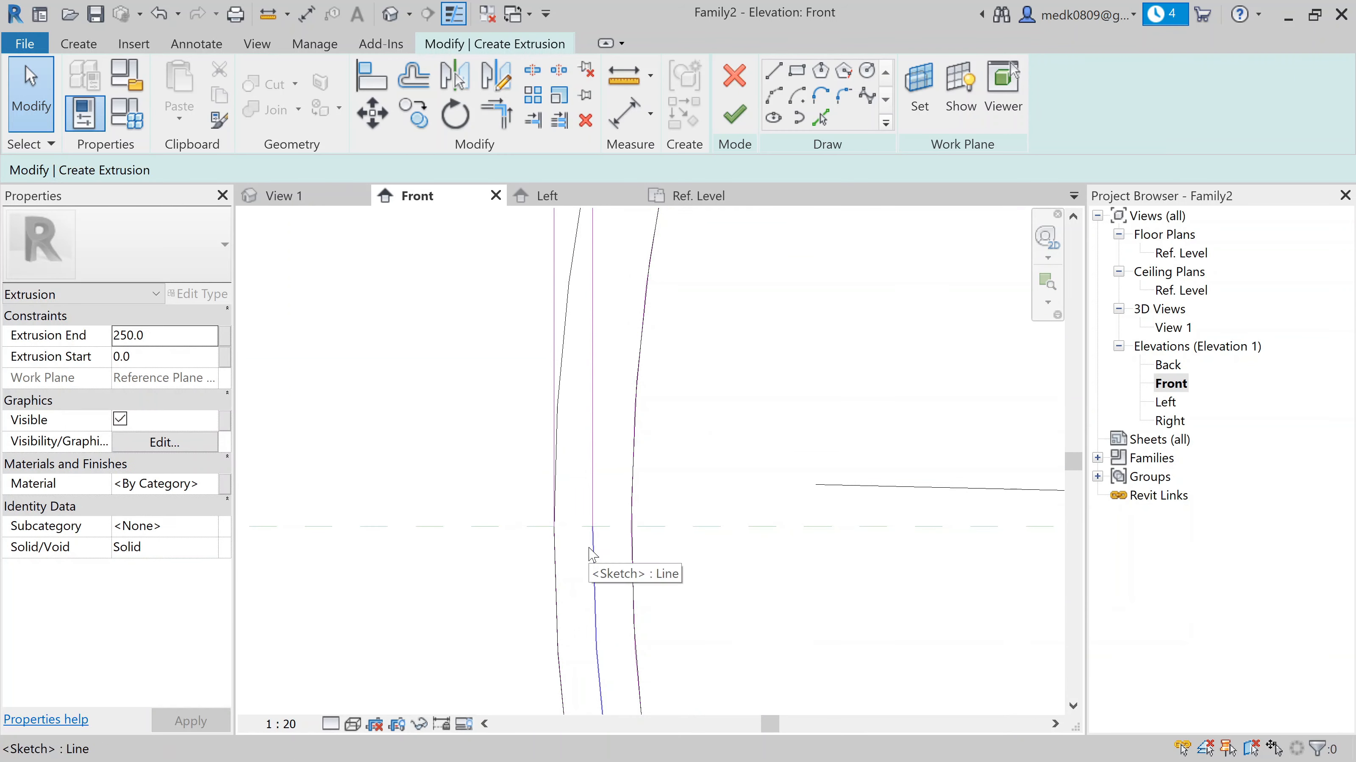
Mirror the three lines of the left vertical leg about the vertical centre reference plane
scroll(593, 555, "down", 3)
mouse_move(497, 252)
left_mouse_down()
mouse_move(577, 483)
mouse_move(594, 610)
left_mouse_up()
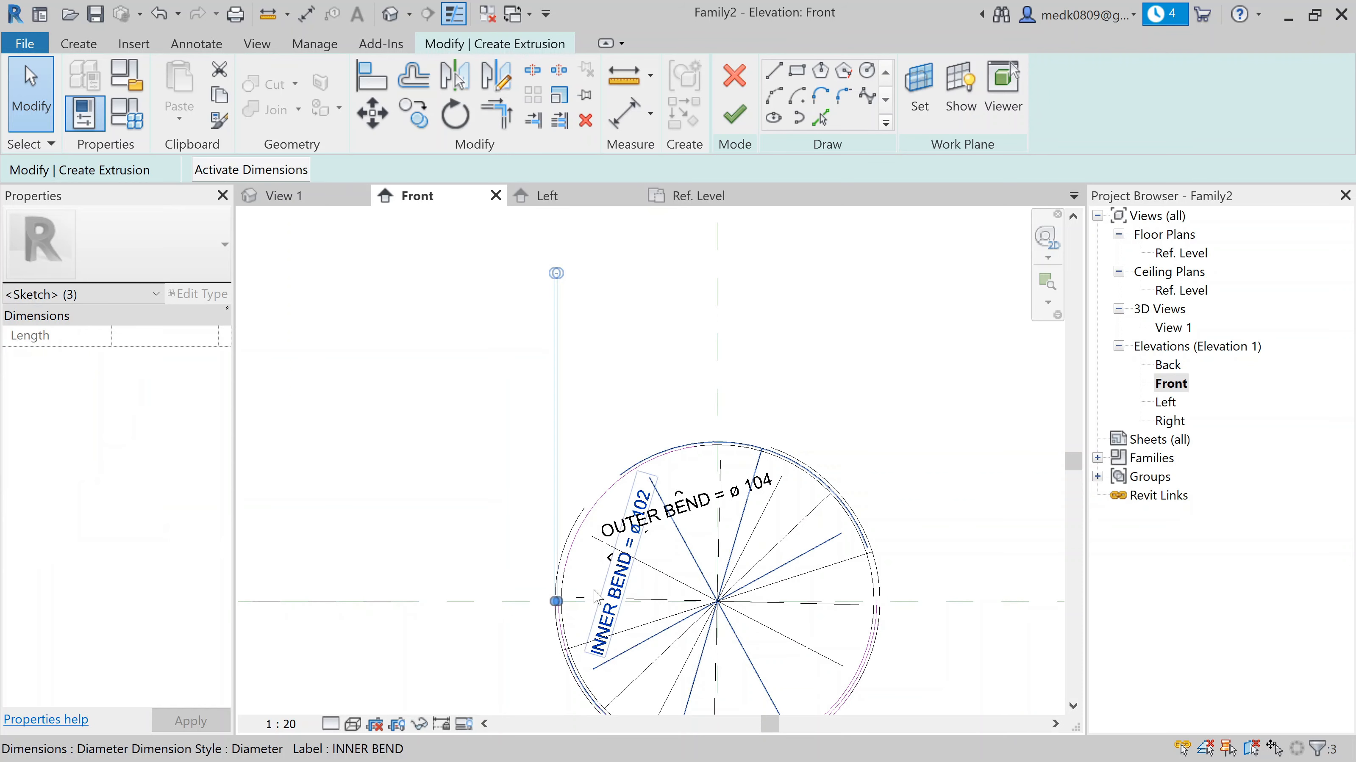
left_click(459, 75)
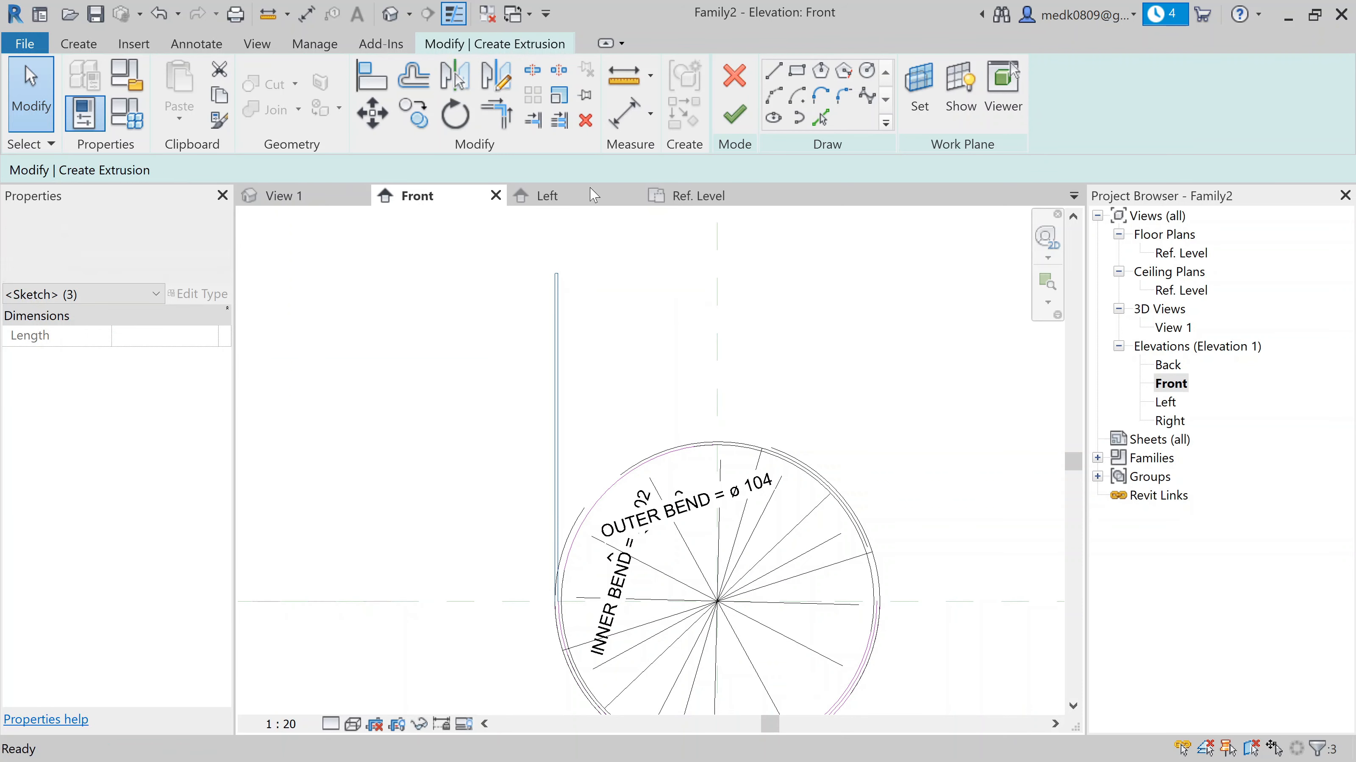
left_click(718, 339)
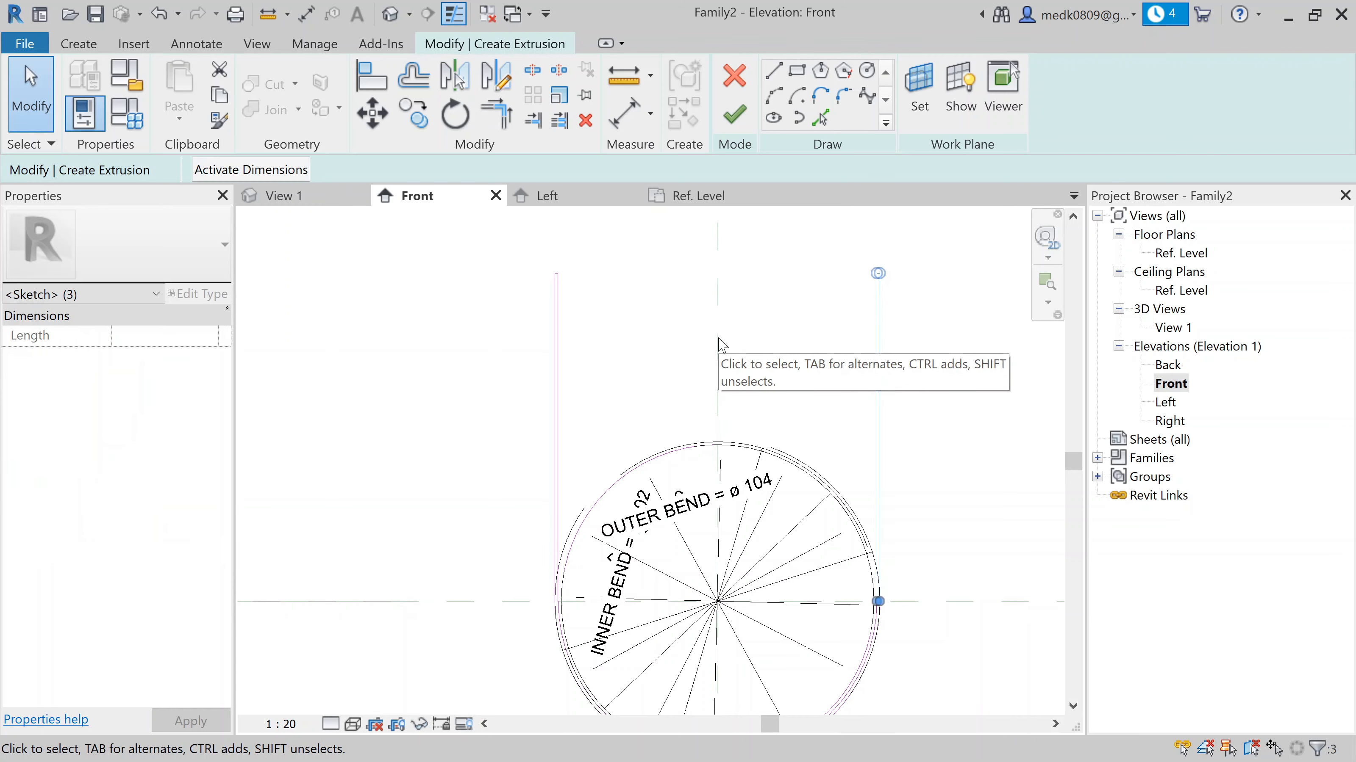
key("Escape")
Check where the mirrored leg meets the bend arcs and finish the extrusion sketch
scroll(899, 625, "up", 4)
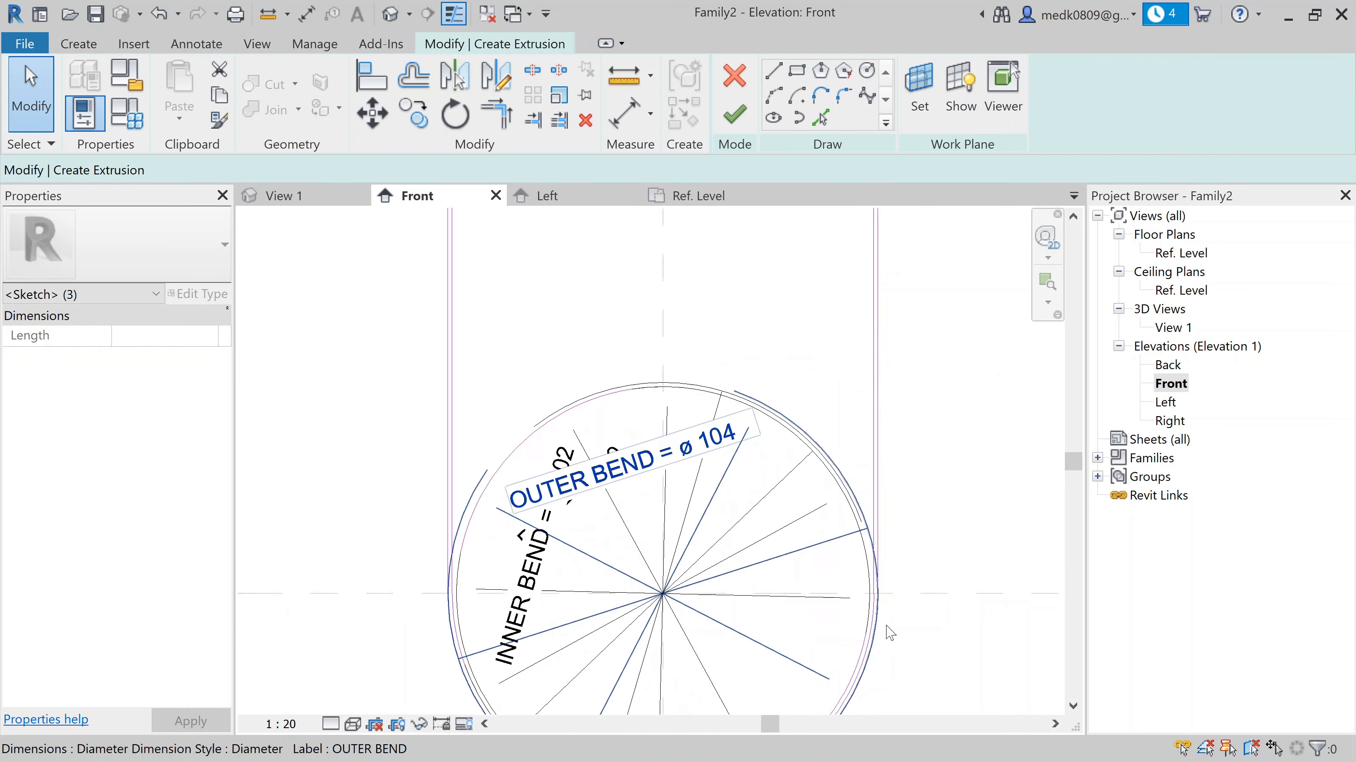
scroll(867, 603, "up", 4)
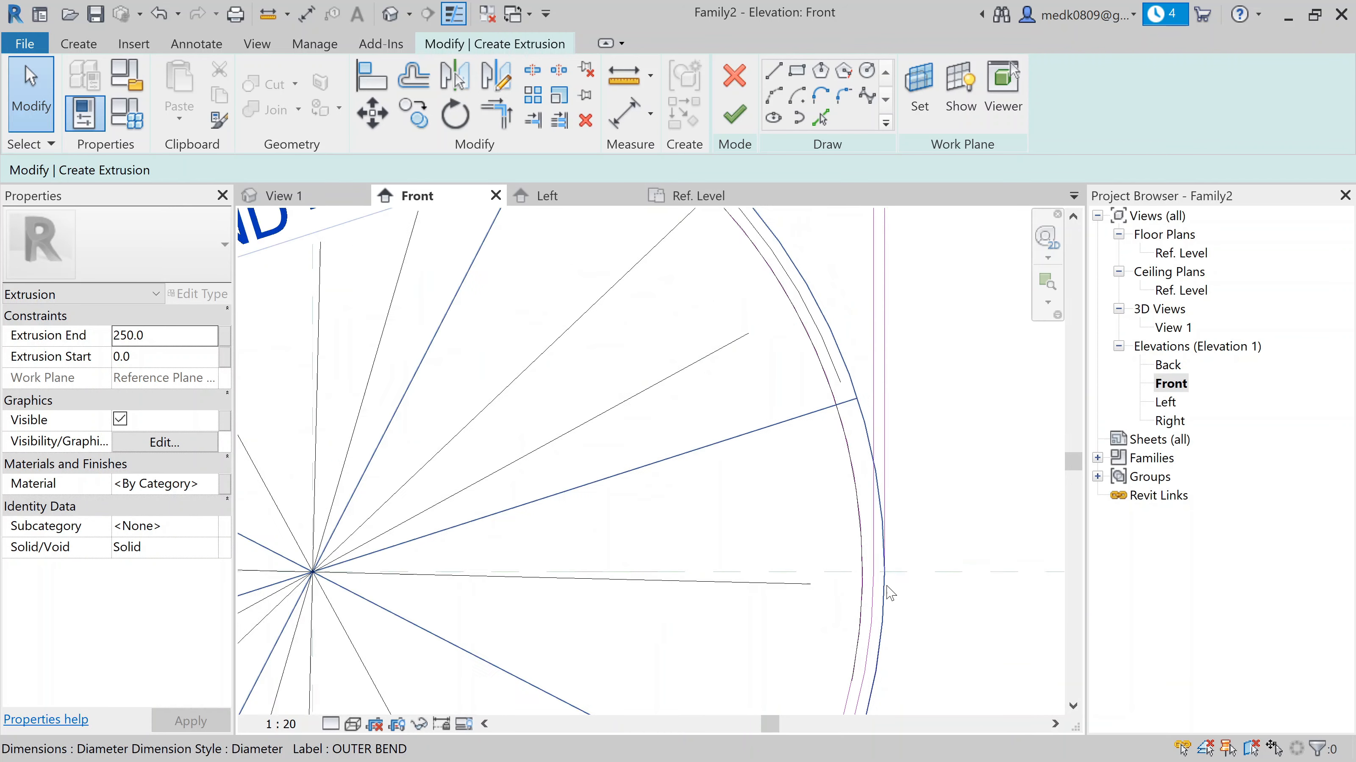
scroll(889, 593, "down", 6)
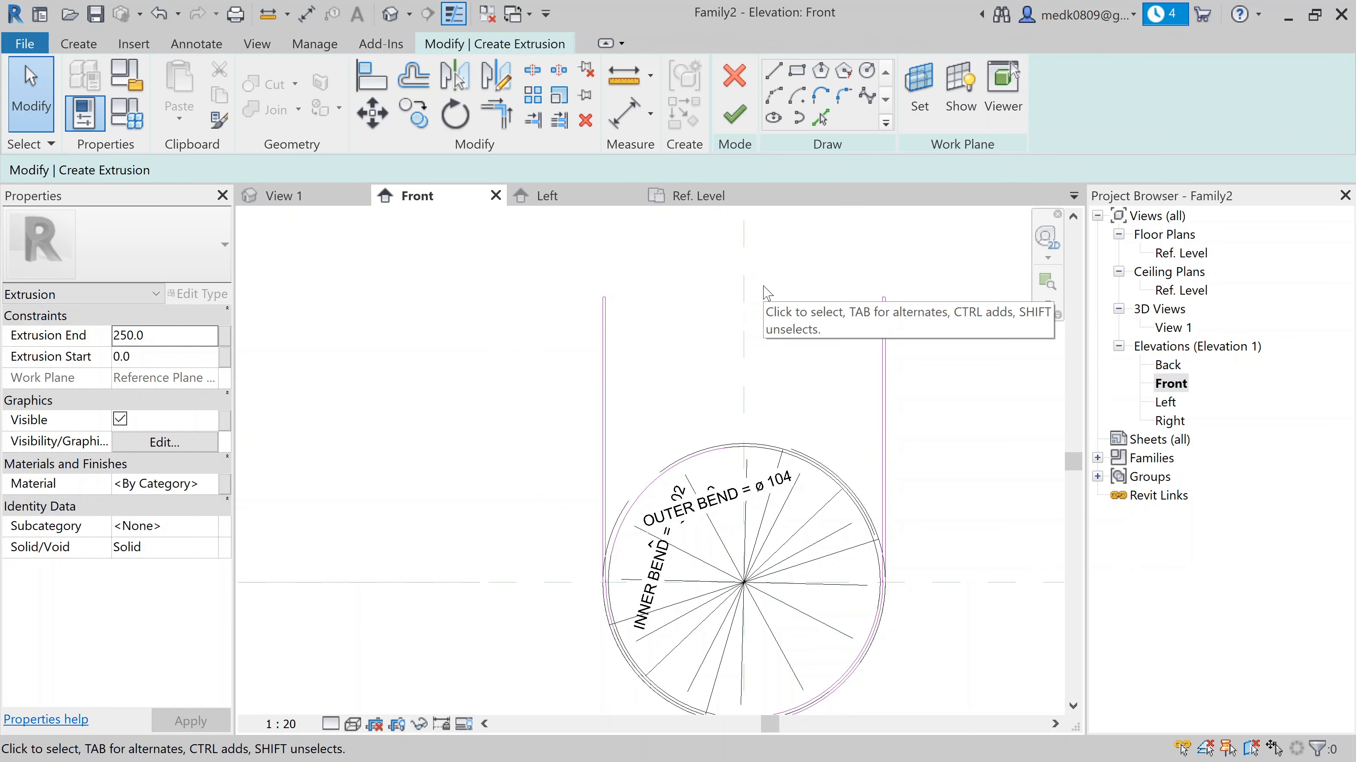
left_click(724, 119)
scroll(790, 534, "up", 2)
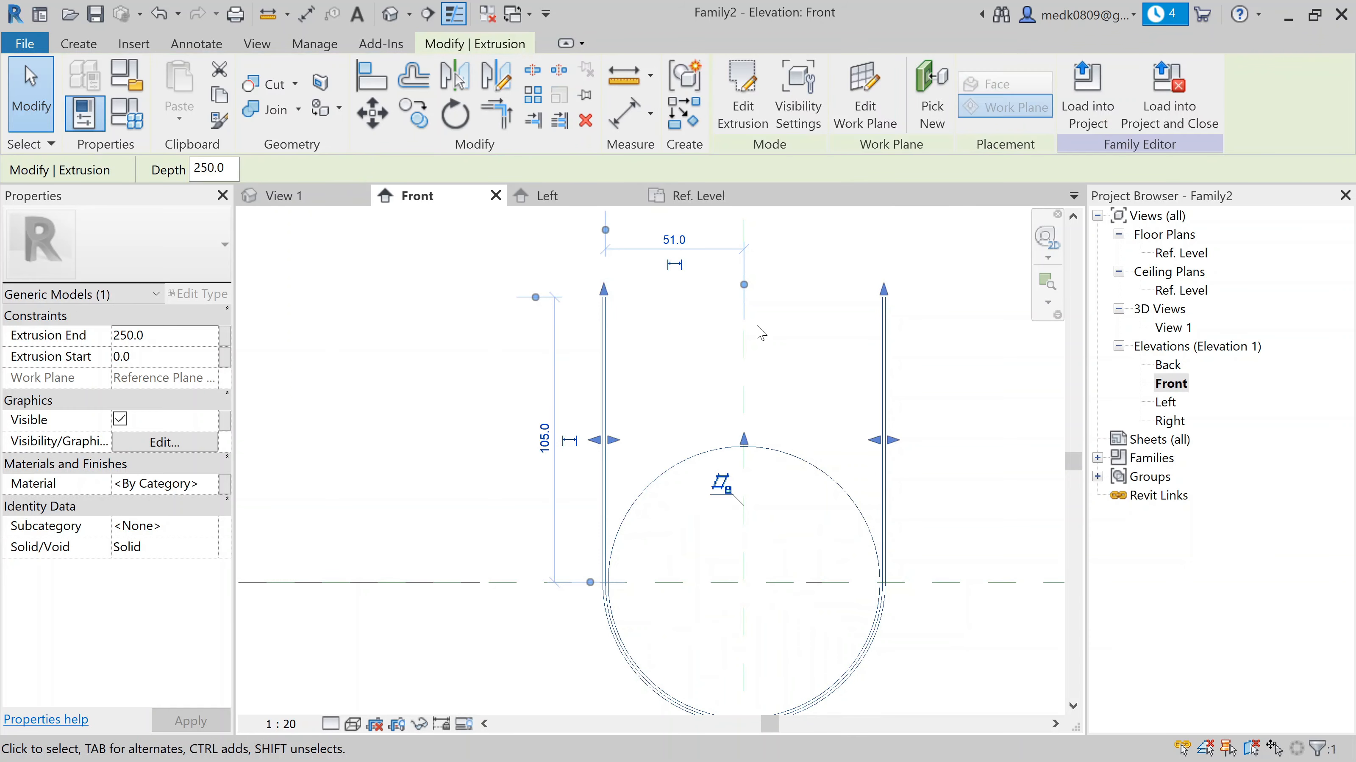
scroll(793, 539, "up", 1)
middle_click_drag(793, 539, 733, 412)
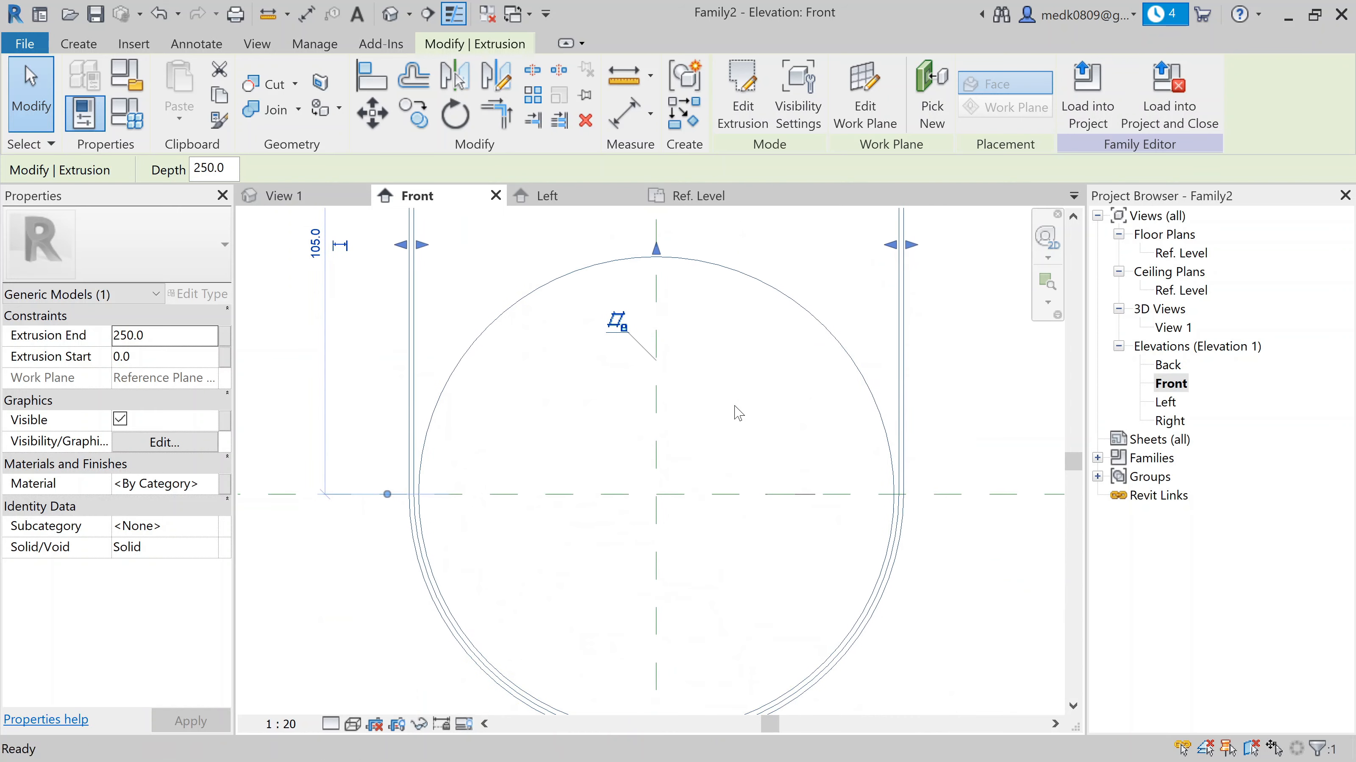
scroll(737, 412, "up", 1)
scroll(736, 411, "down", 3)
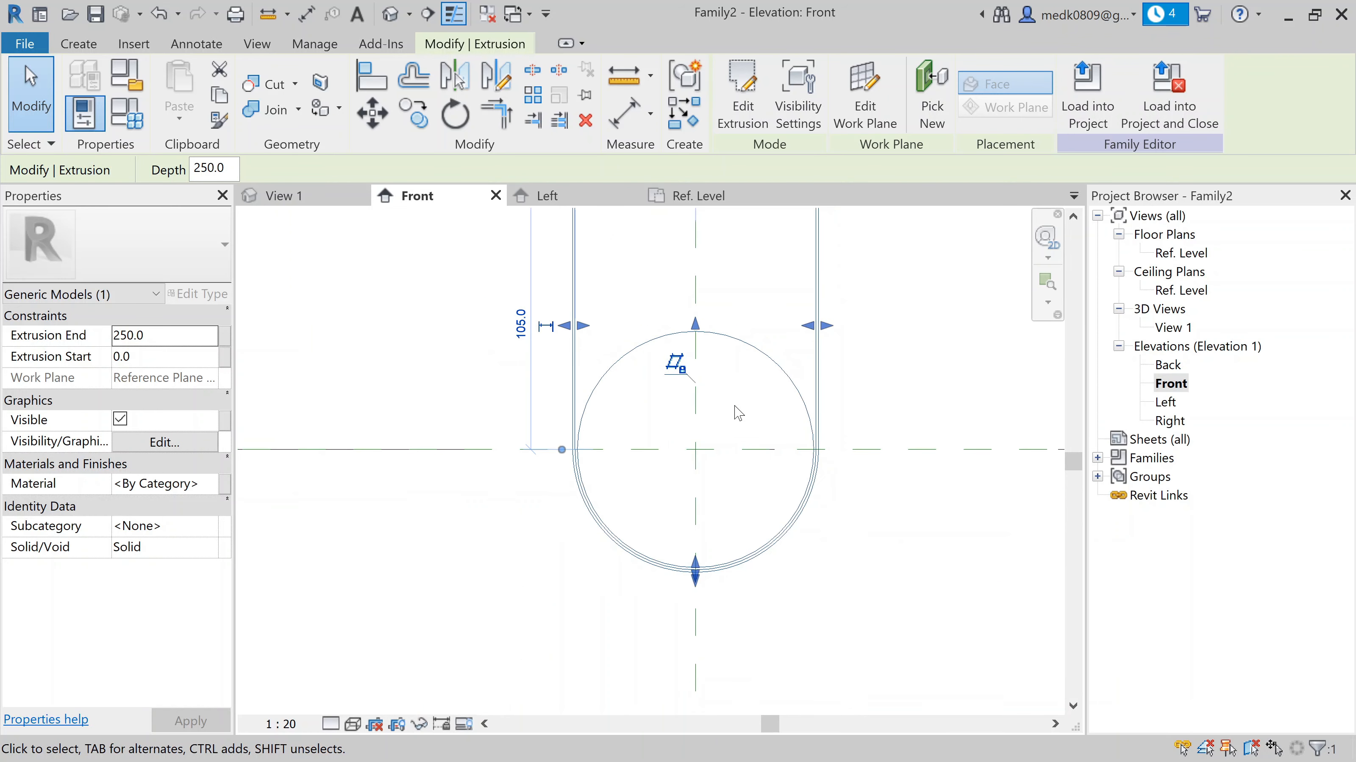
Open the default 3D view and examine the U-shaped extrusion
left_click(391, 14)
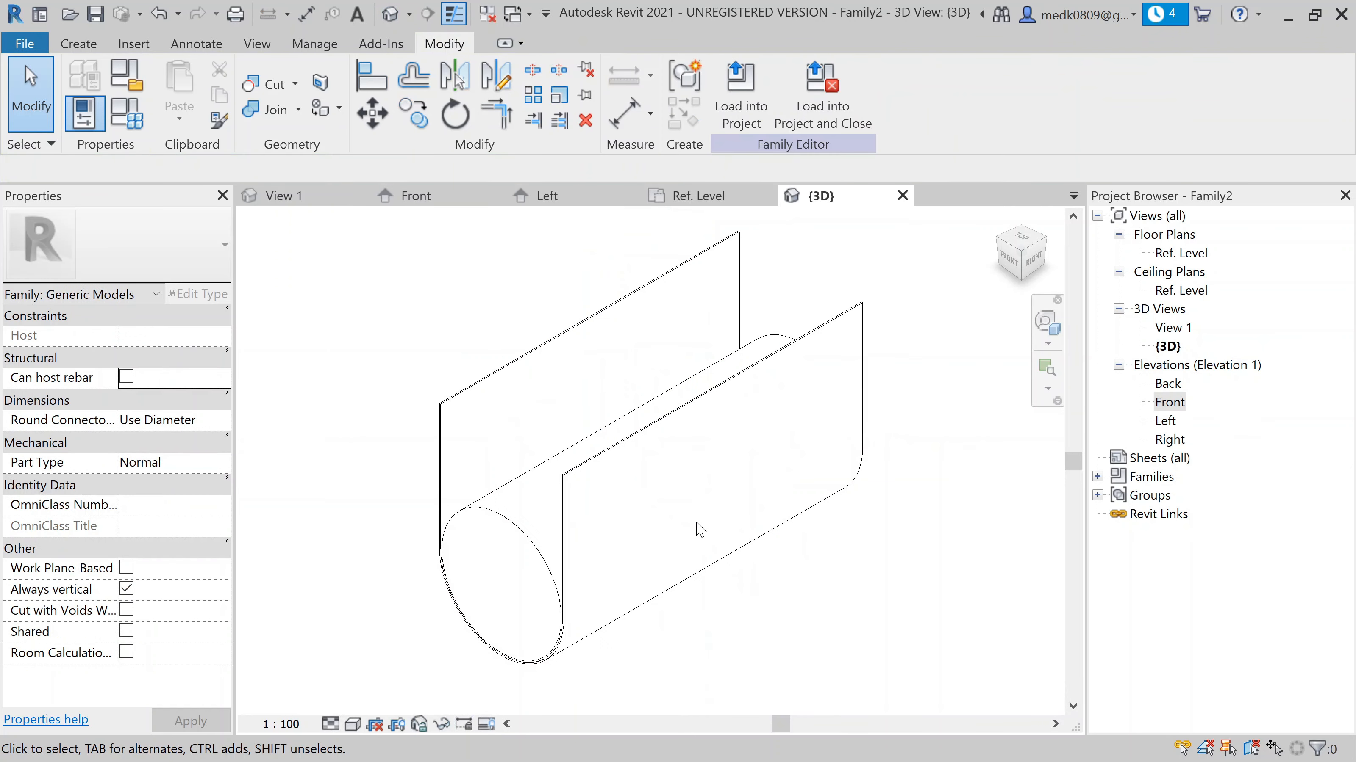
scroll(700, 529, "up", 2)
scroll(751, 536, "down", 2)
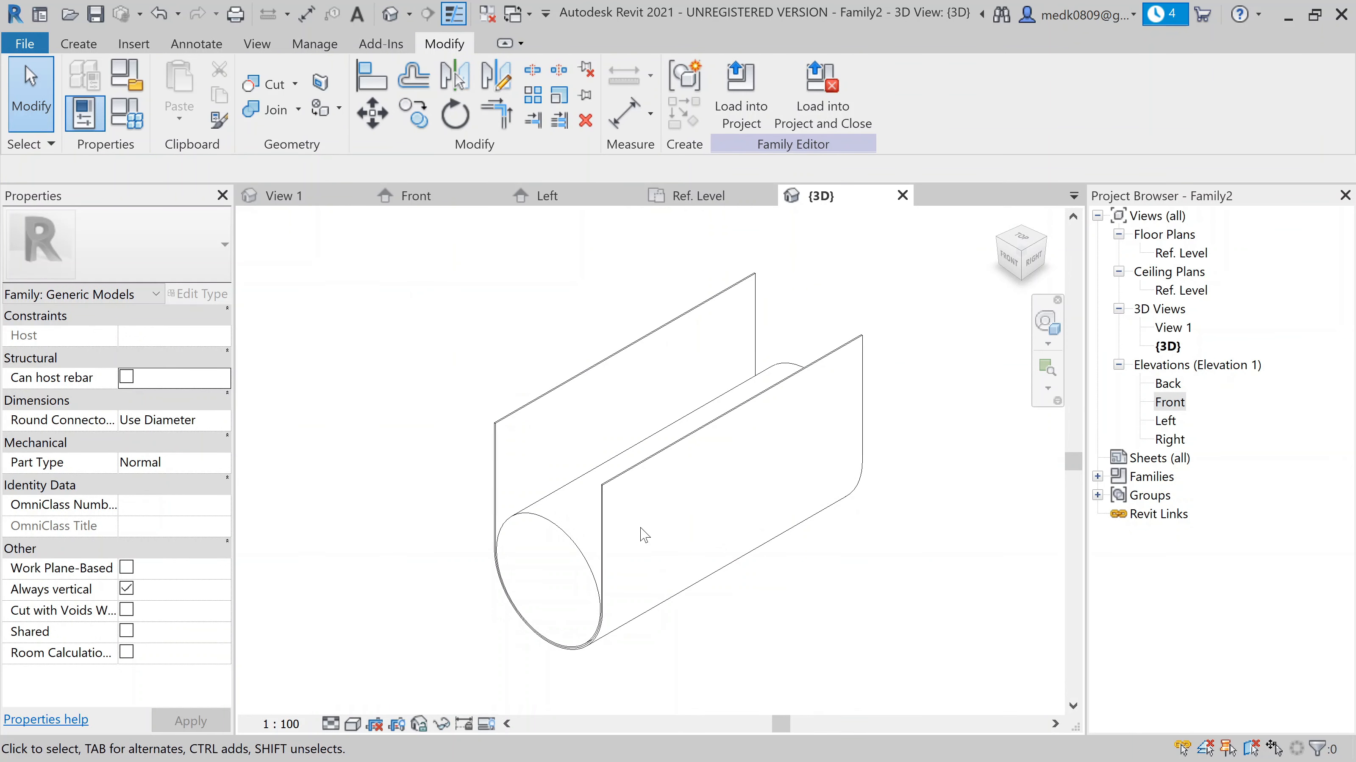
In the Ref. Level floor plan, draw a horizontal reference line about 43 mm above the Center (Front/Back) plane, spanning past both sides of the extrusion
double_click(1178, 255)
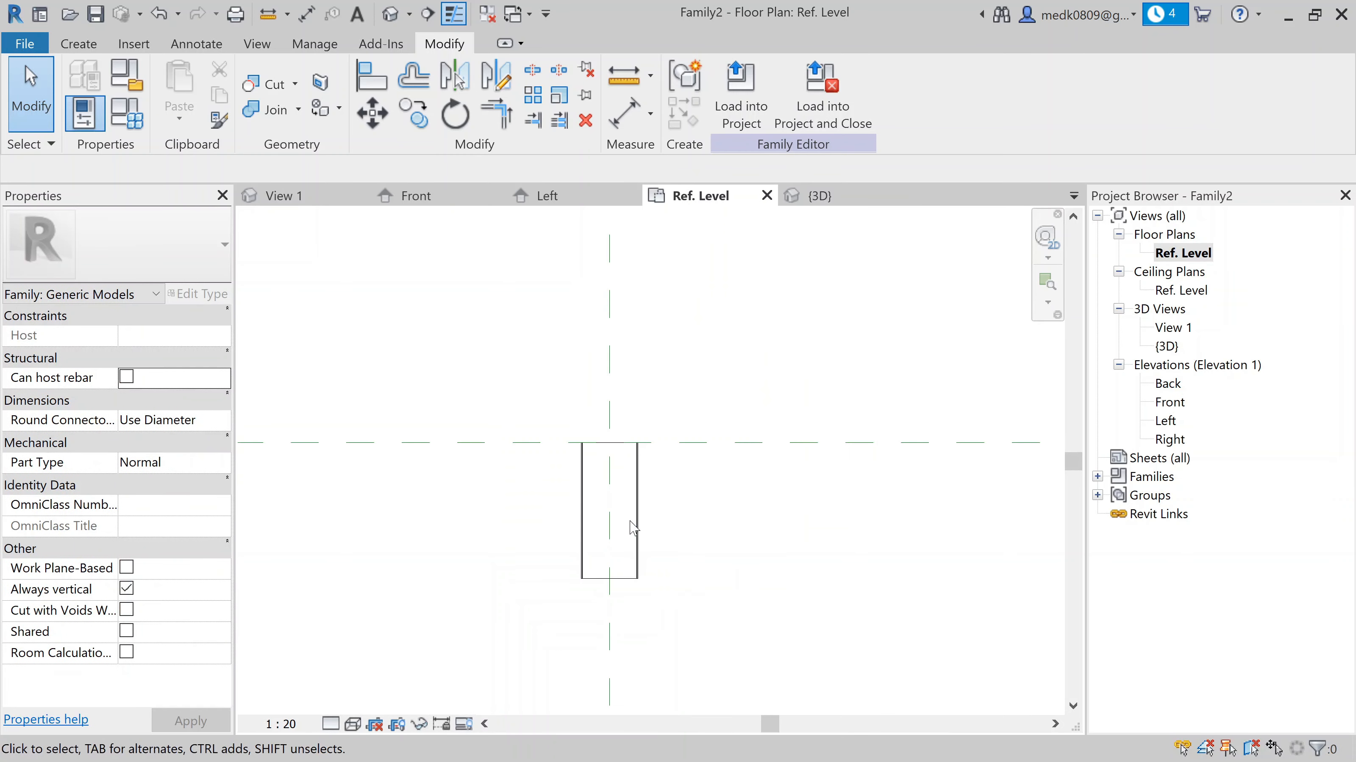
scroll(630, 532, "up", 2)
middle_click_drag(620, 509, 665, 509)
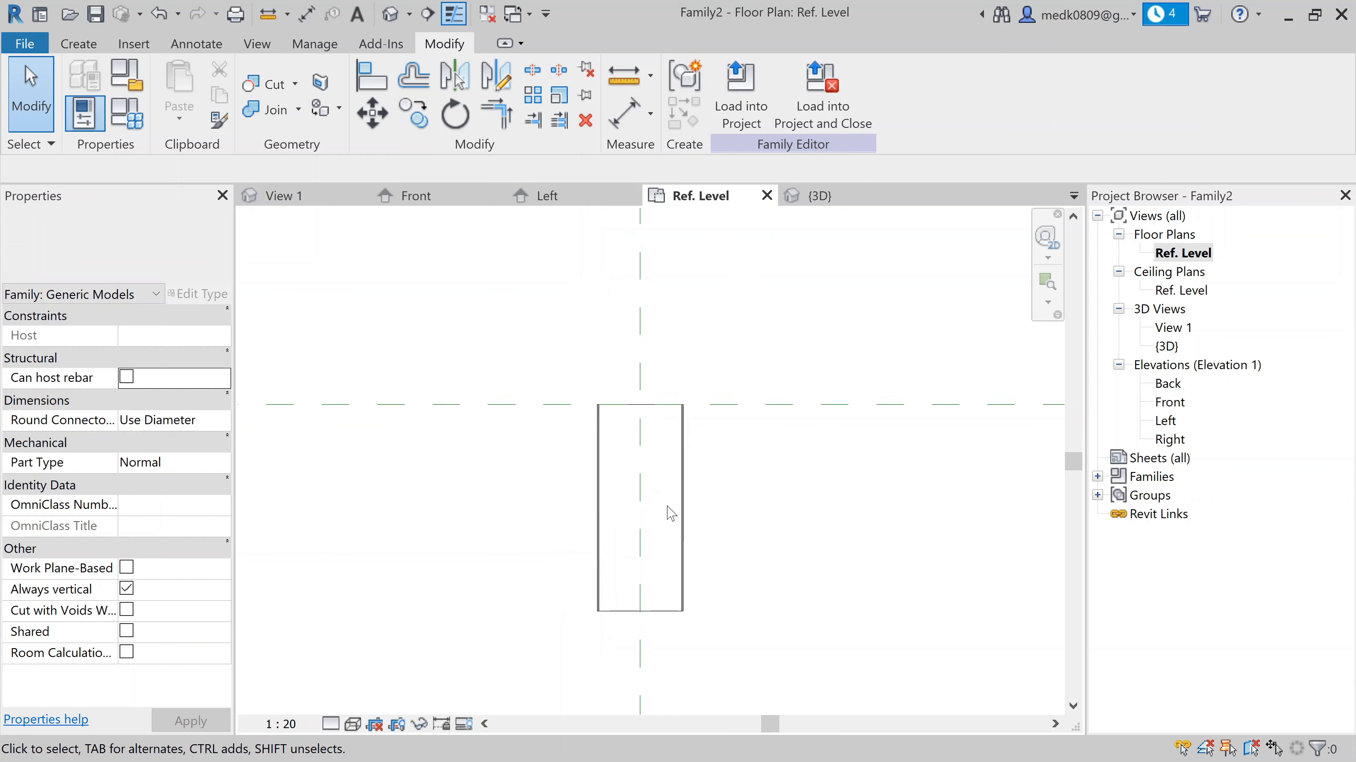
scroll(670, 514, "down", 1)
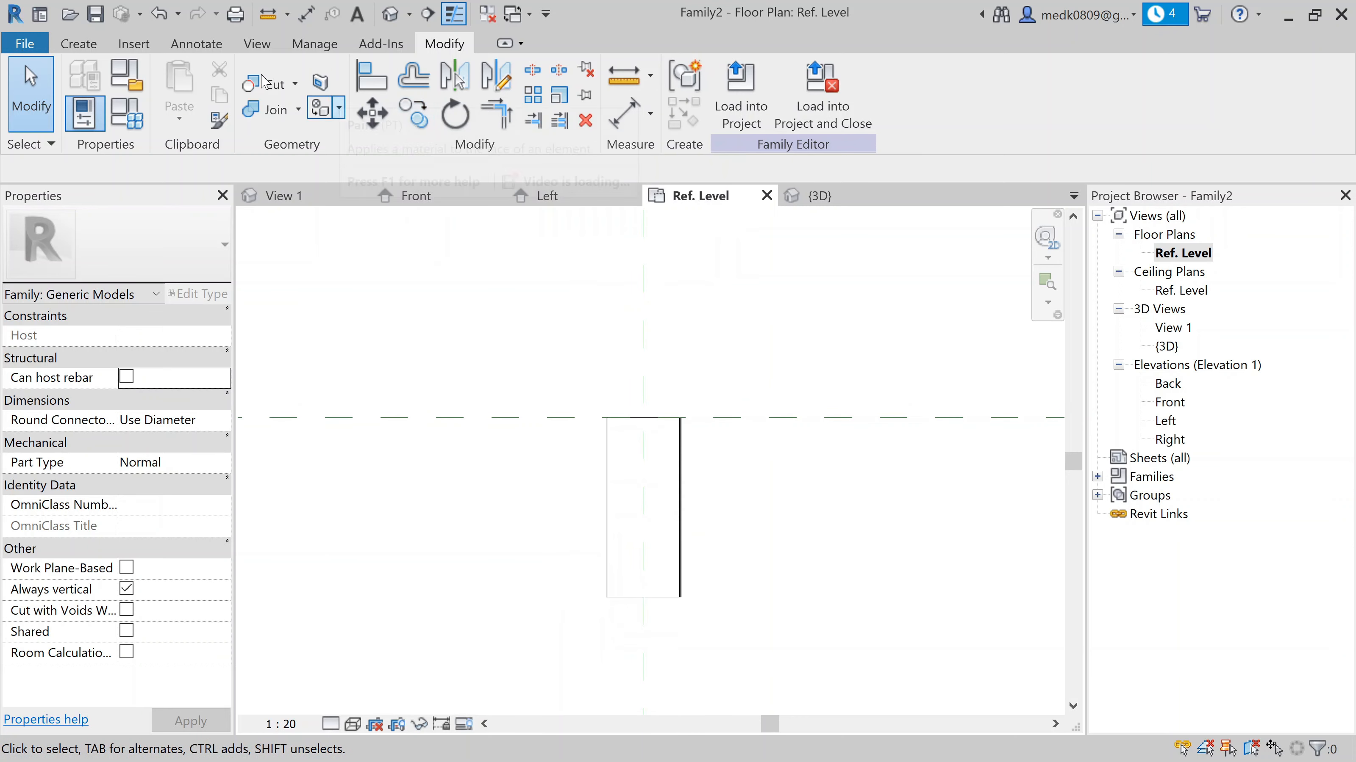
left_click(79, 43)
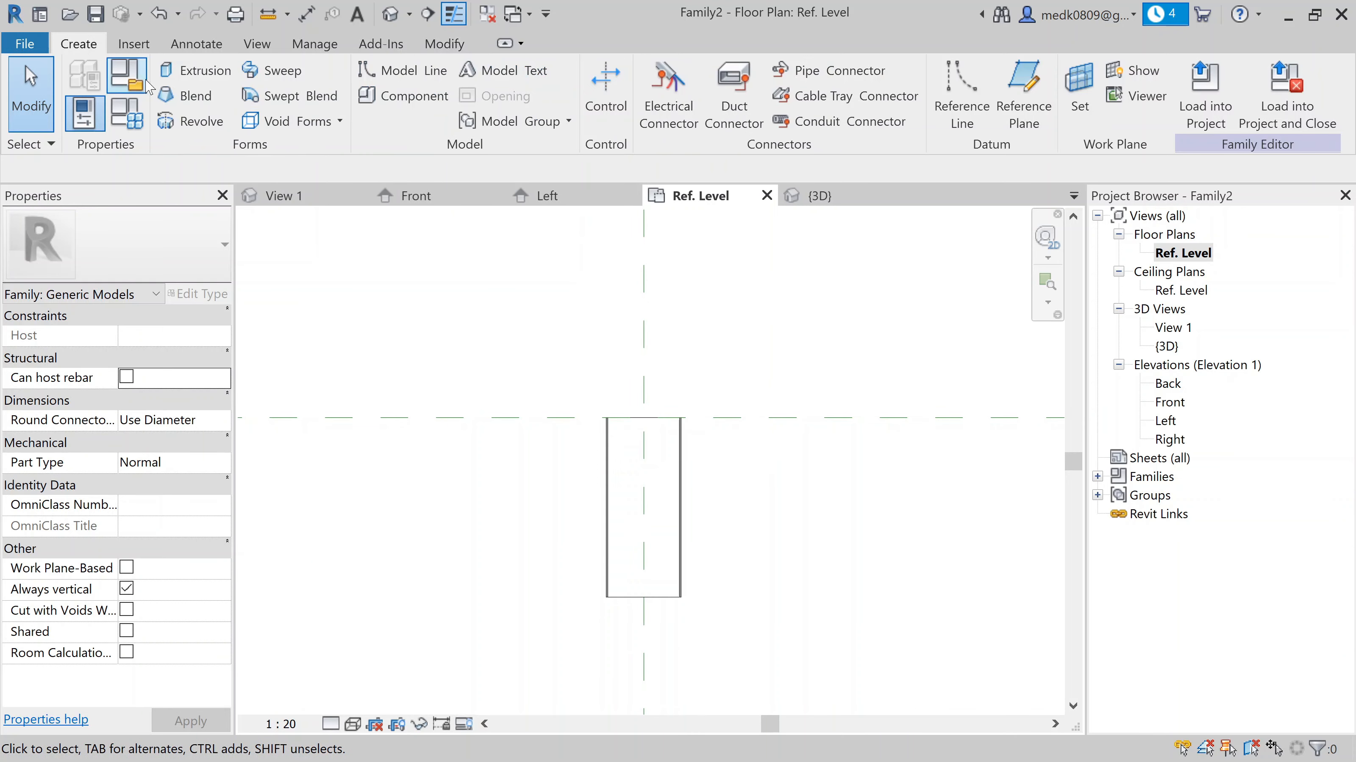
left_click(962, 94)
left_click(431, 387)
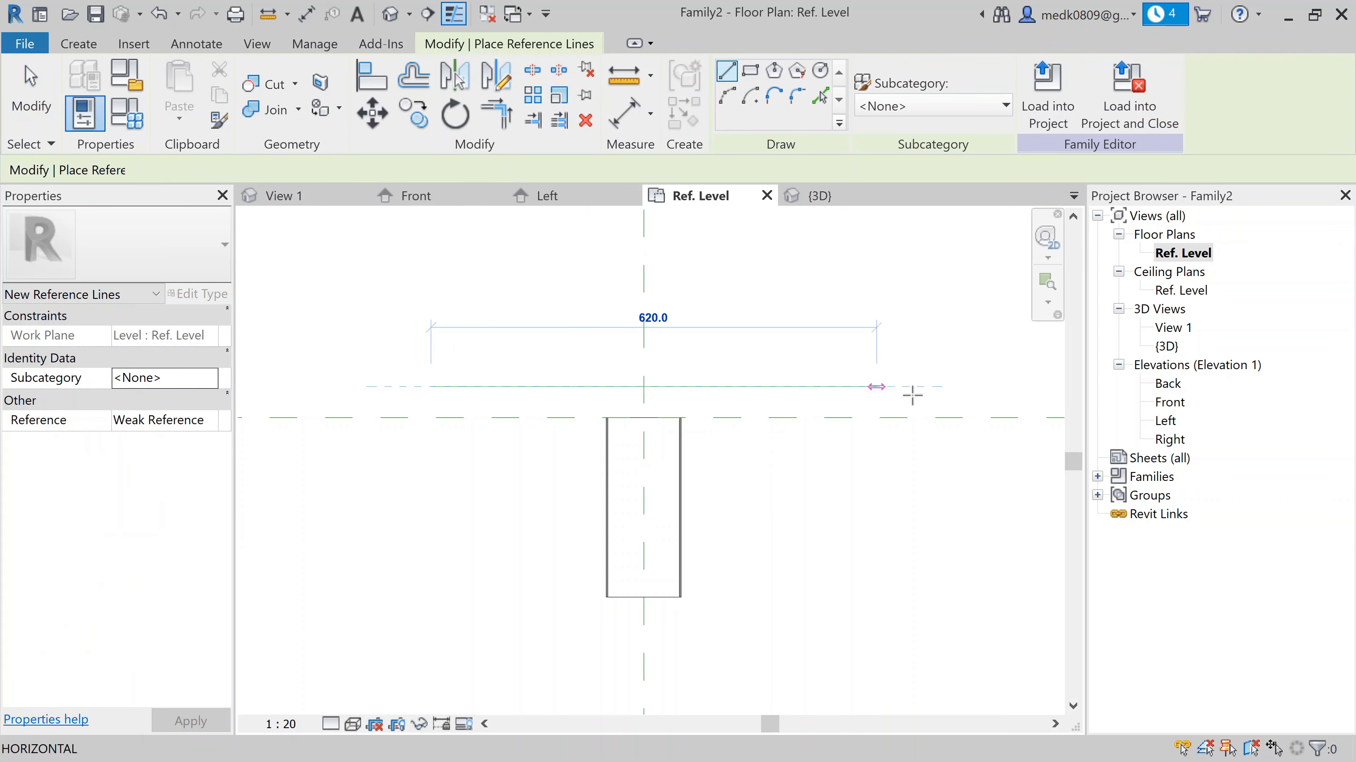
left_click(919, 386)
key("Escape")
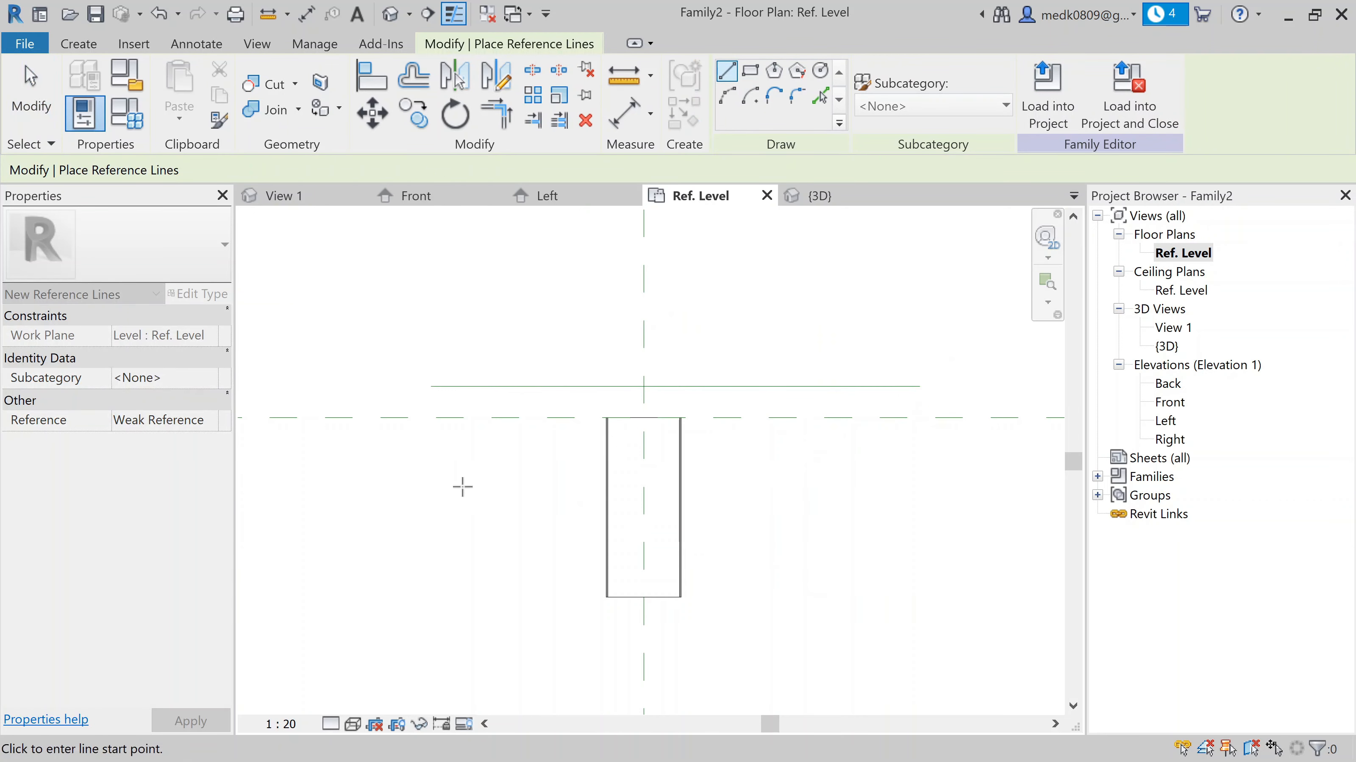
Draw a second horizontal reference line of matching length below the Center (Front/Back) plane, crossing the extrusion
left_click(430, 473)
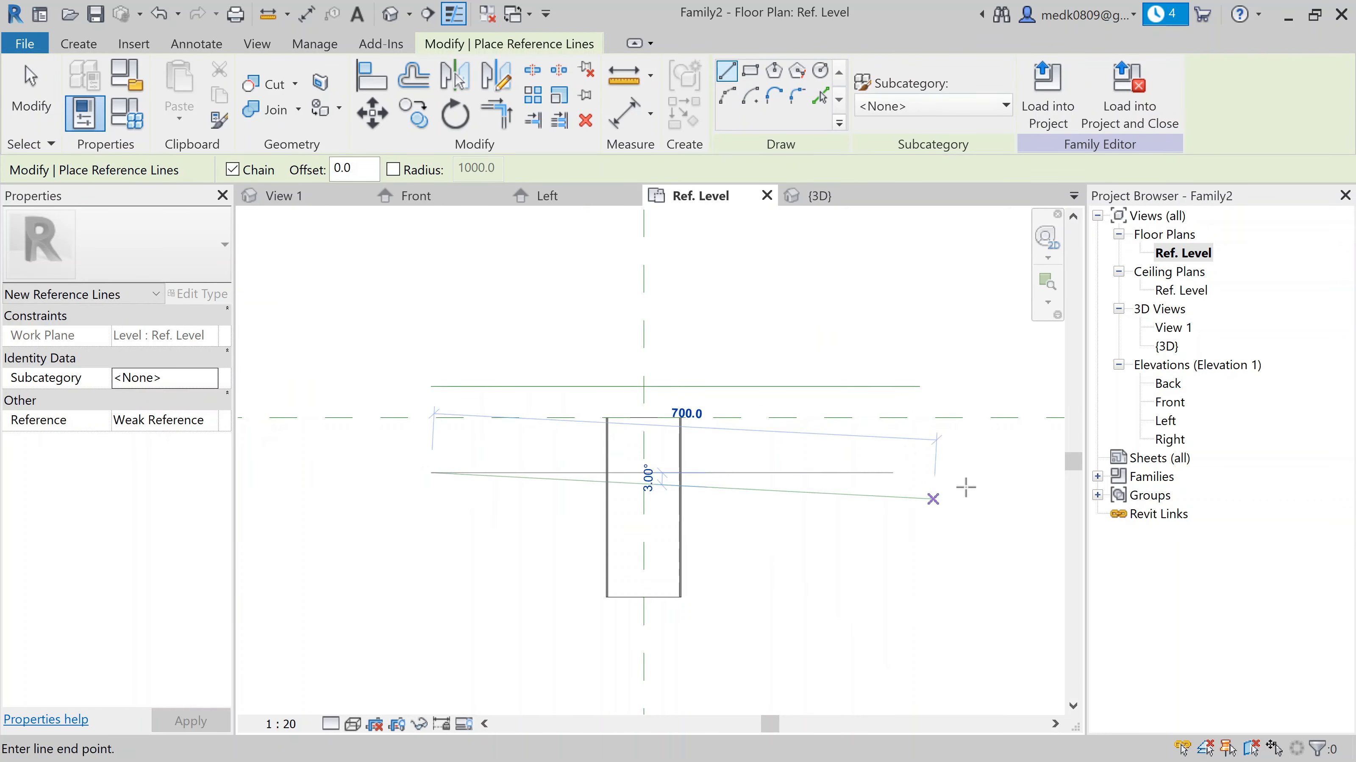
left_click(919, 473)
key("Escape")
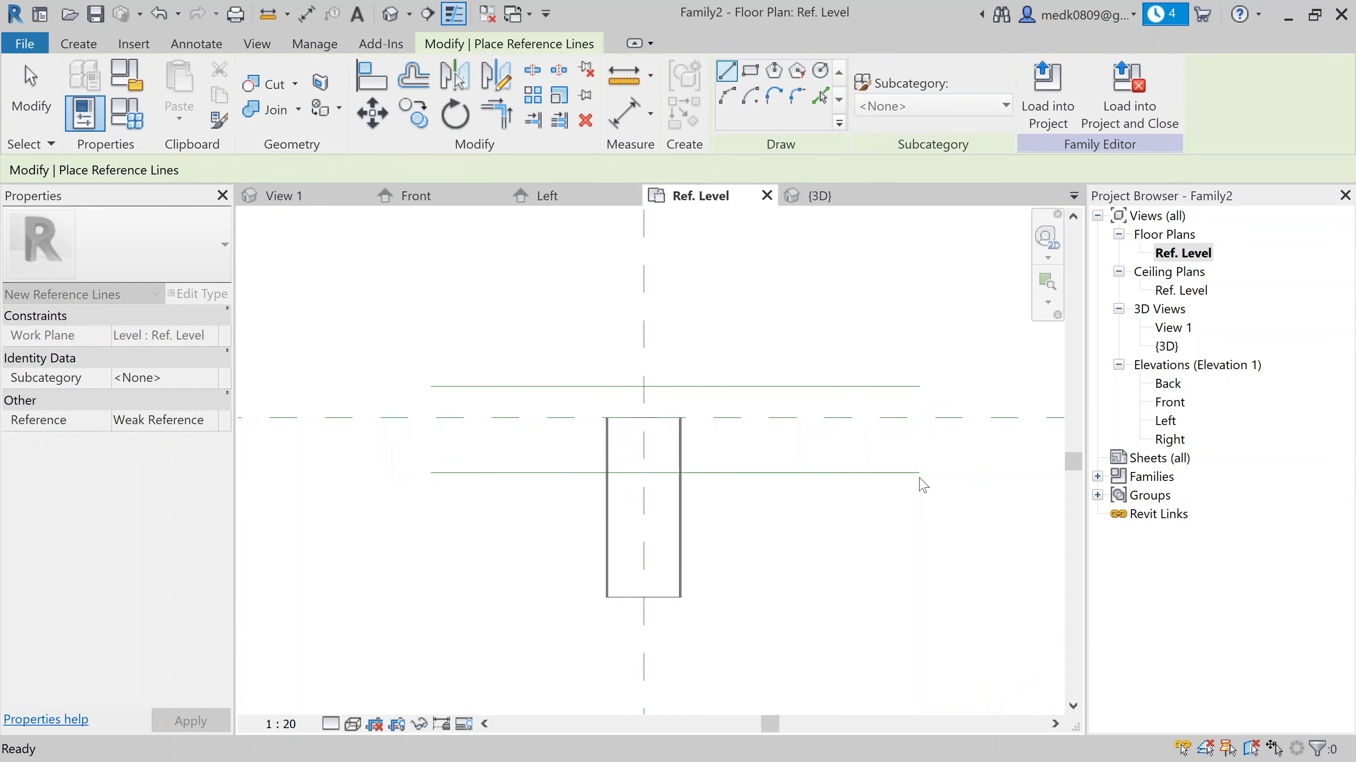
key("Escape")
Dimension the upper reference line, centre plane and lower reference line in one string and constrain the segments to be equal
scroll(822, 459, "up", 2)
middle_click_drag(802, 473, 707, 461)
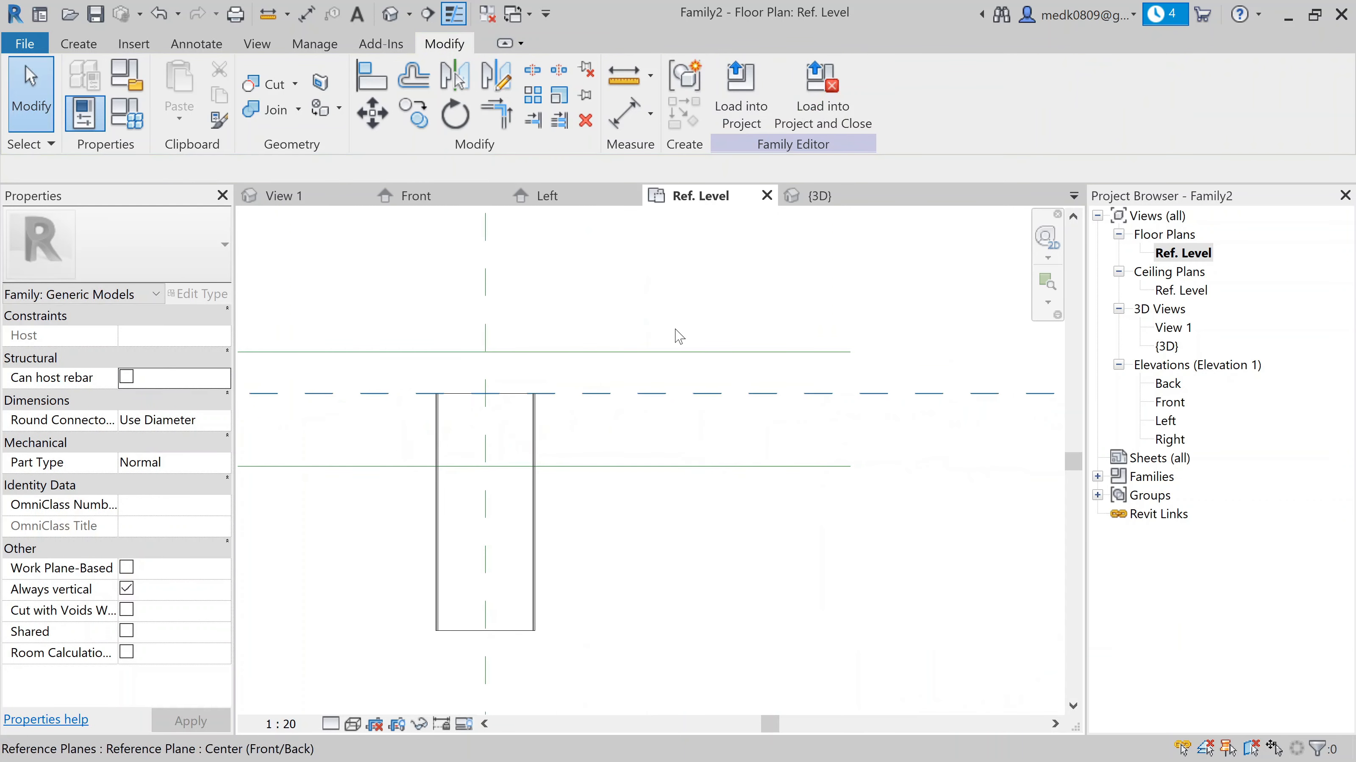
key("d")
key("i")
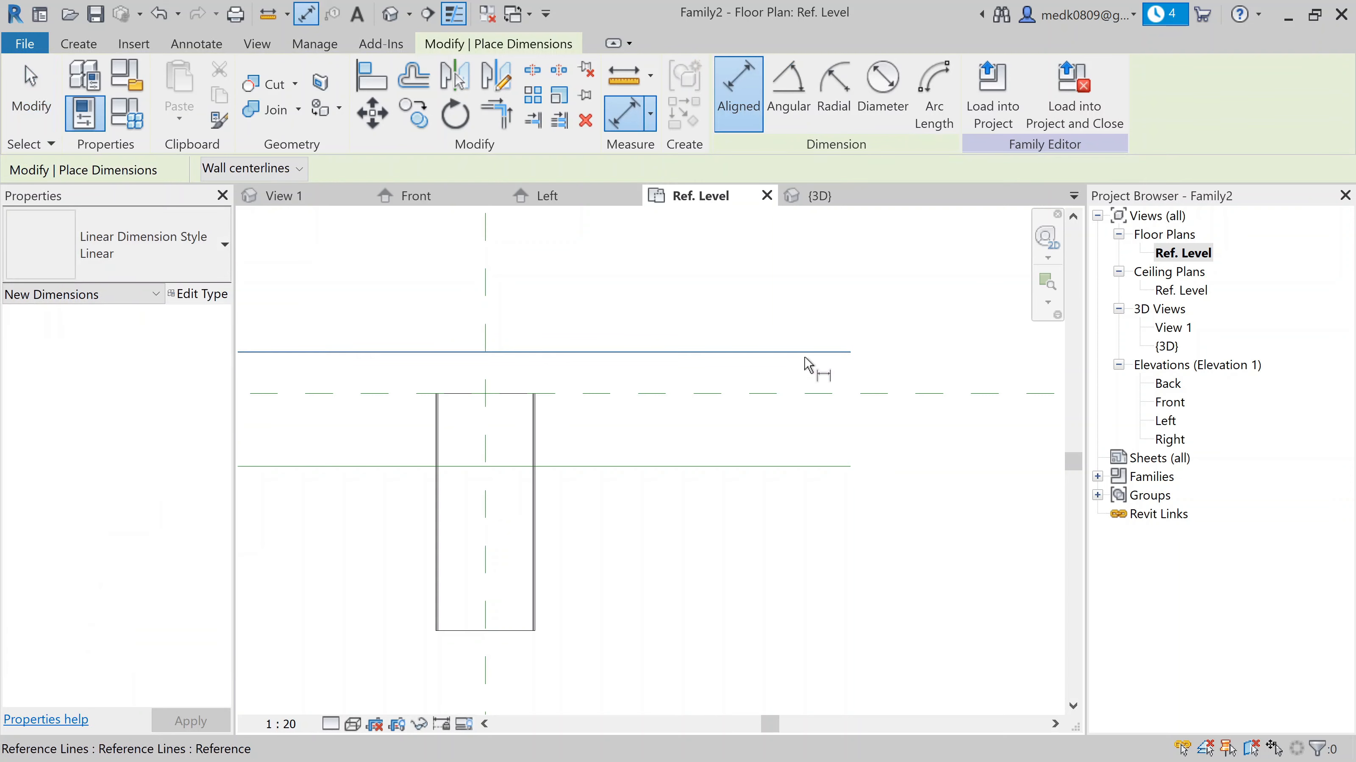
left_click(813, 353)
left_click(823, 395)
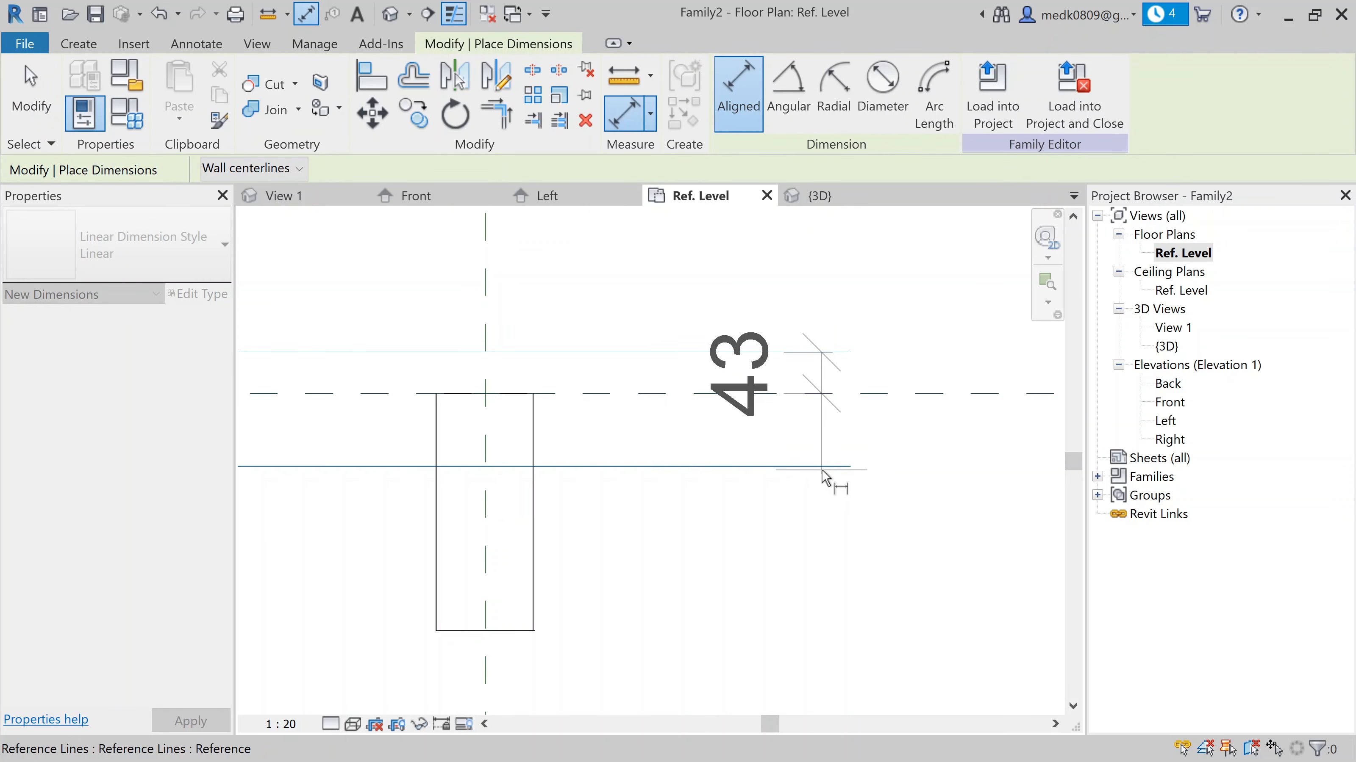
left_click(824, 466)
left_click(805, 458)
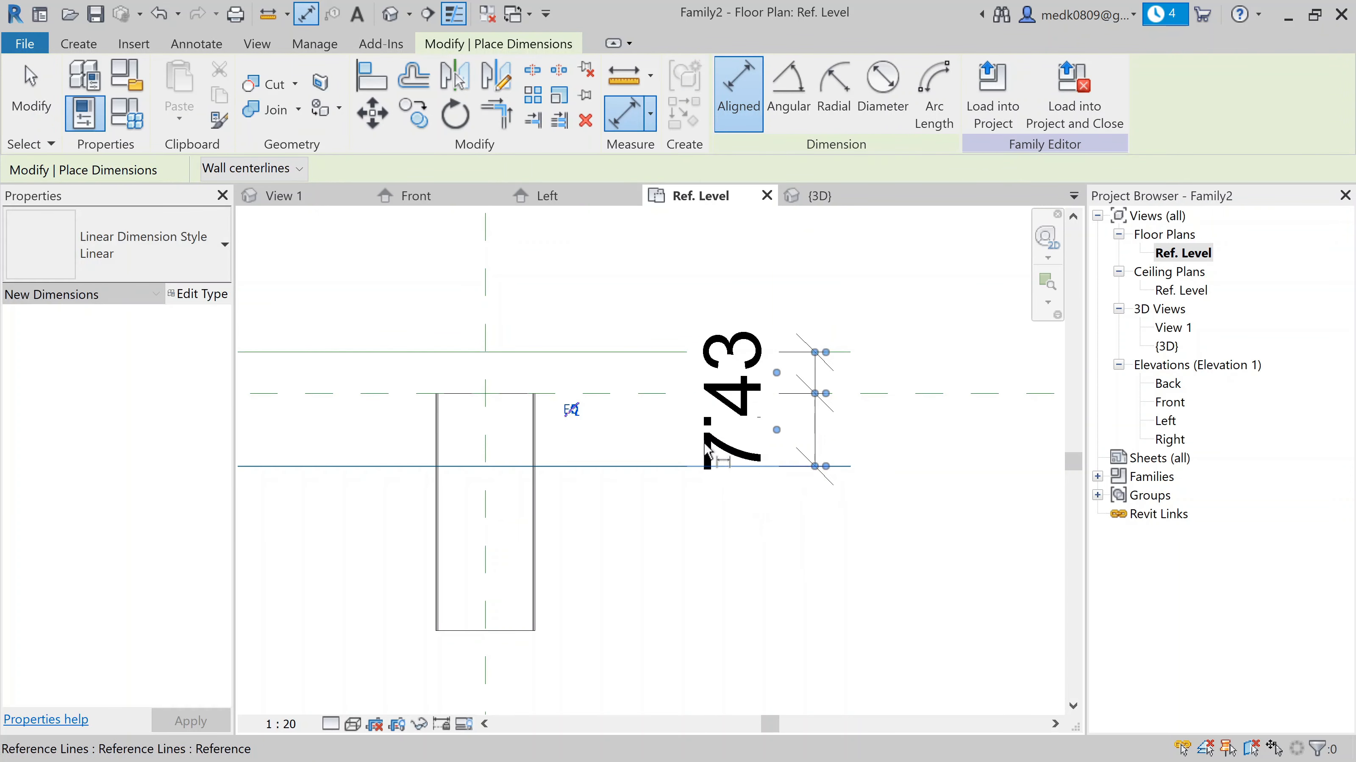
left_click(574, 411)
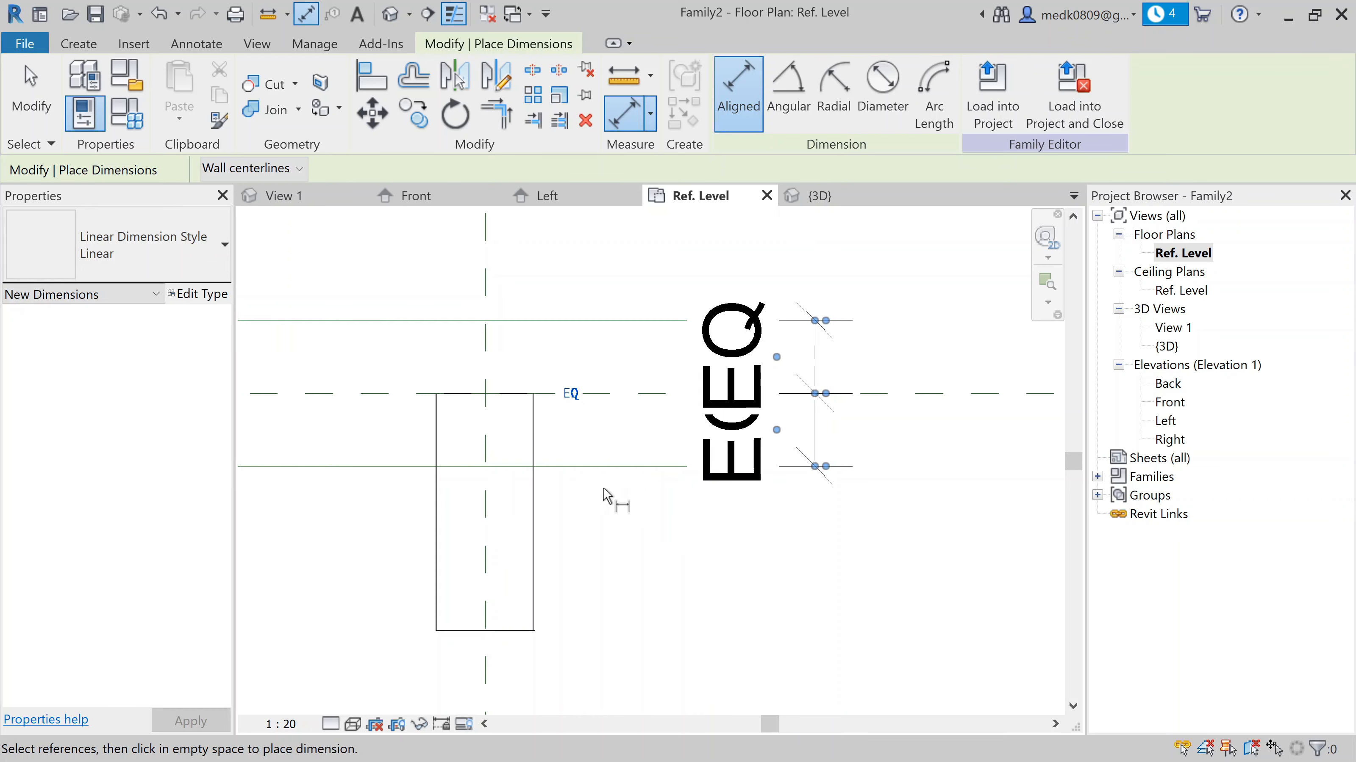
Add an overall aligned dimension between the two reference lines, placed beyond the equality dimension
scroll(613, 487, "down", 1)
left_click(636, 342)
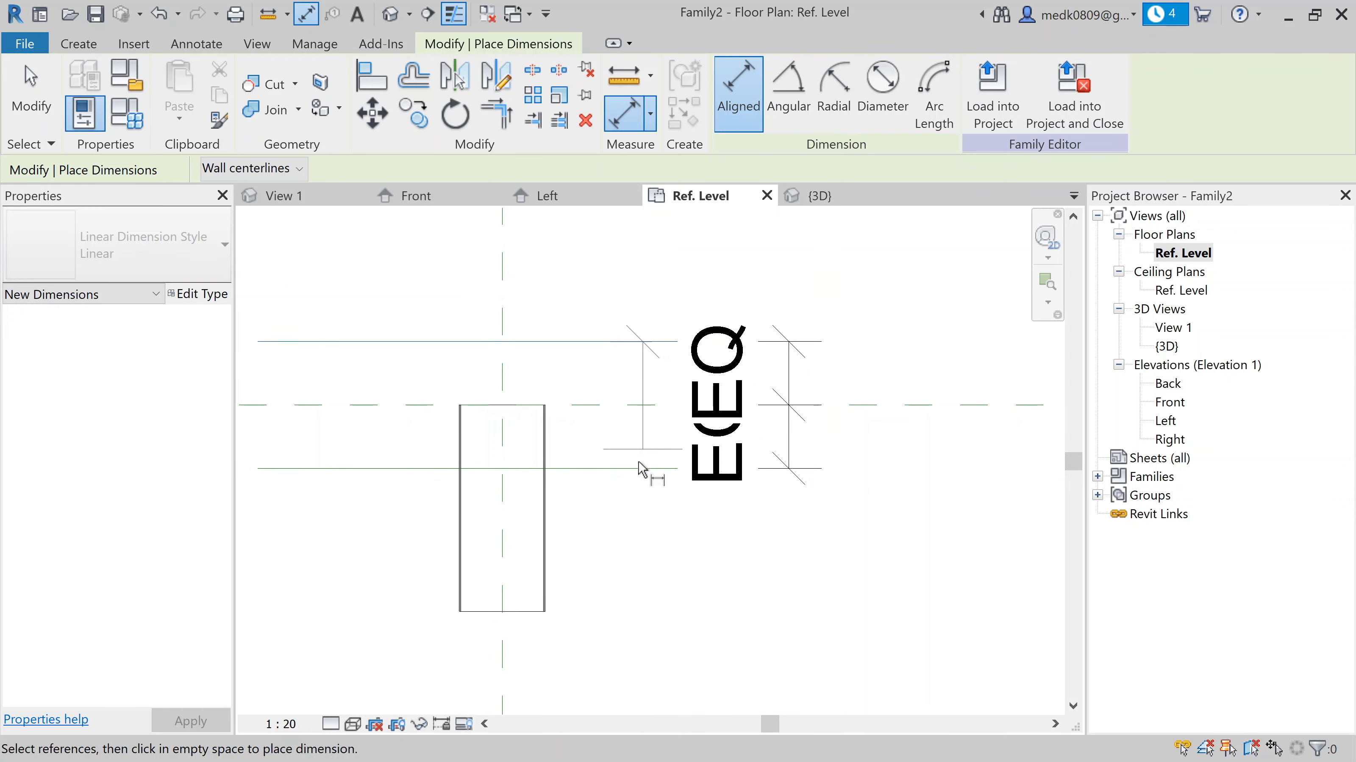
left_click(642, 472)
middle_click_drag(938, 463, 776, 454)
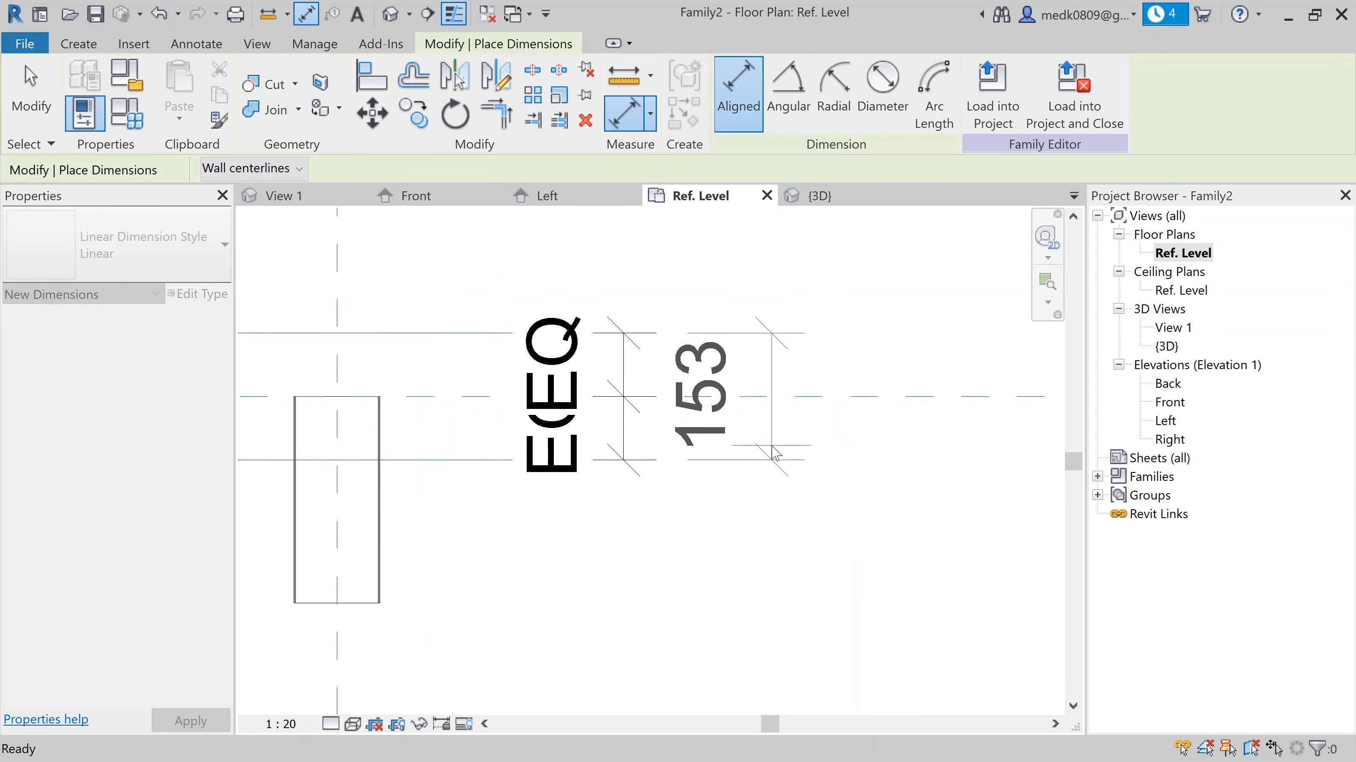
left_click(867, 463)
key("Escape")
key("Escape")
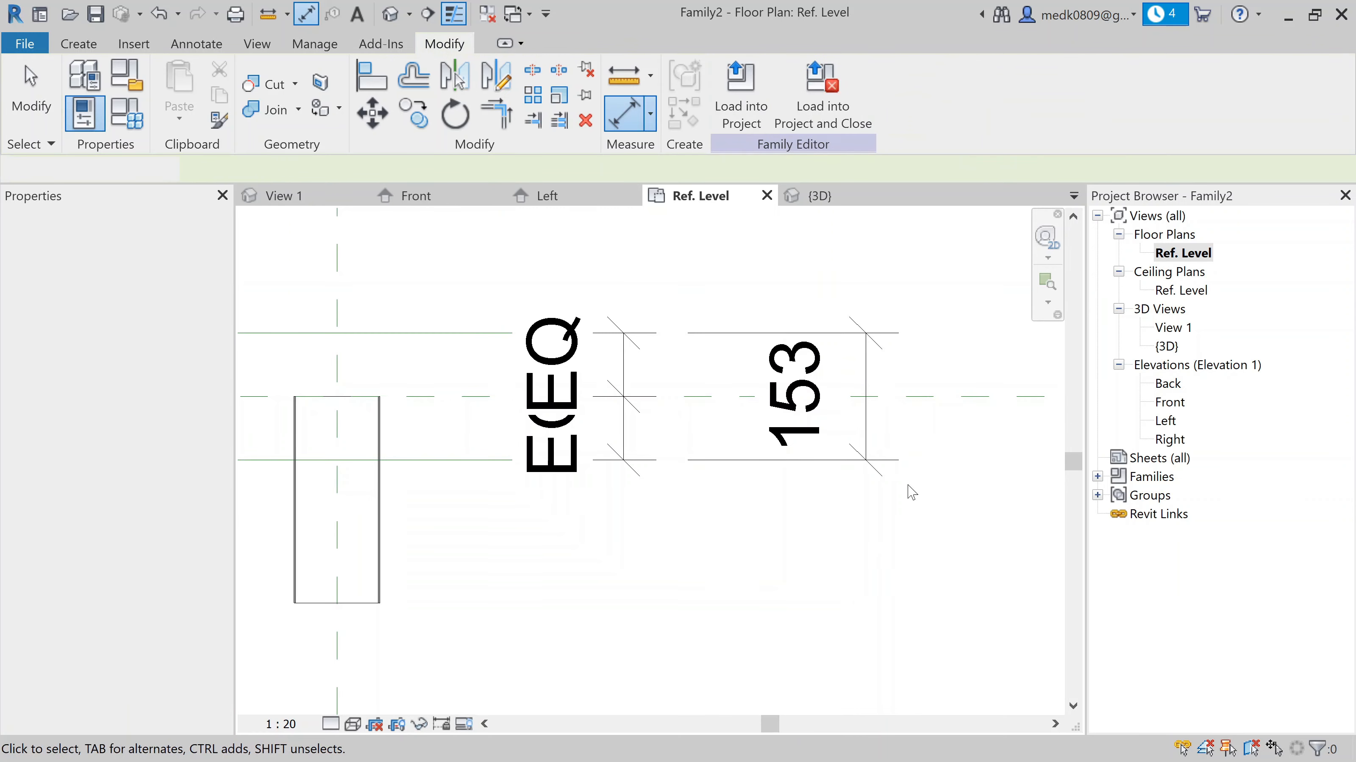
Label the overall dimension with a new instance family parameter named WIDTH
left_click(871, 446)
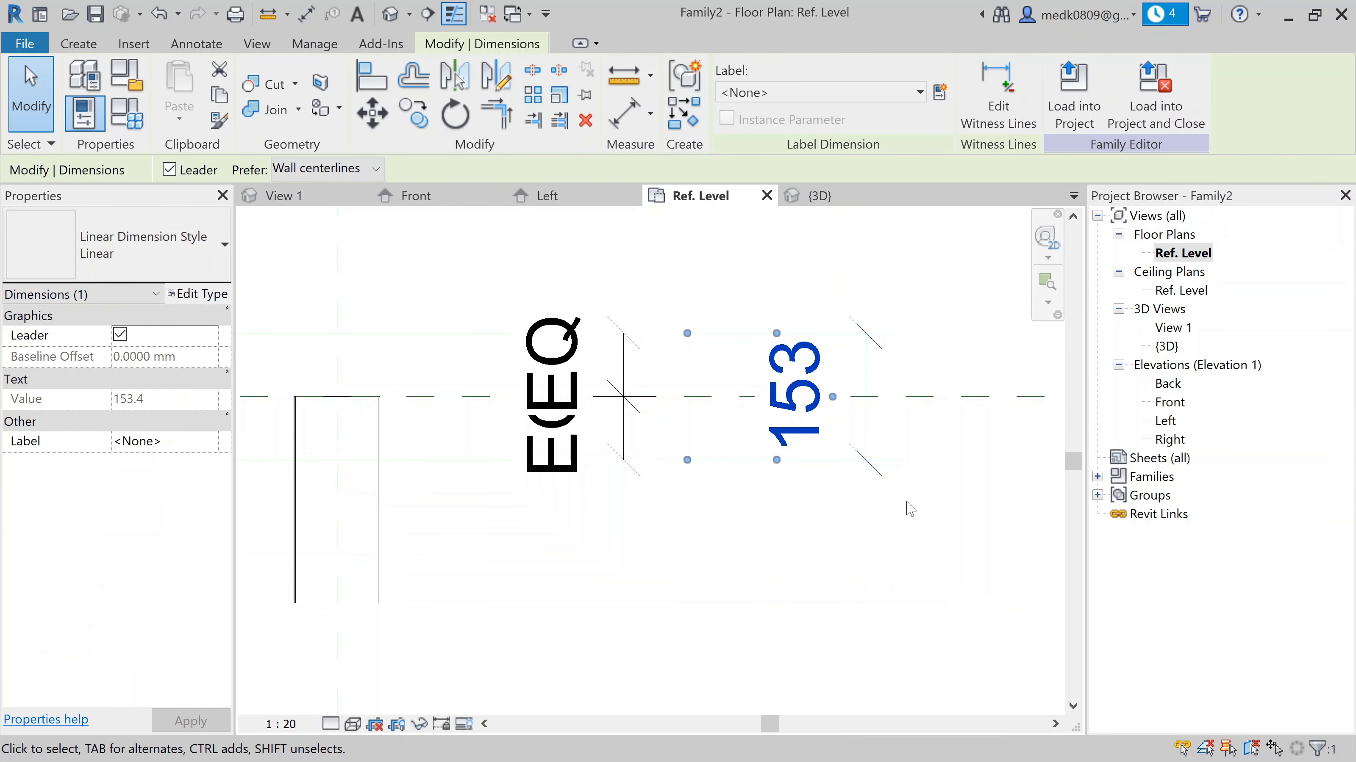
left_click(940, 92)
type("WIDTH")
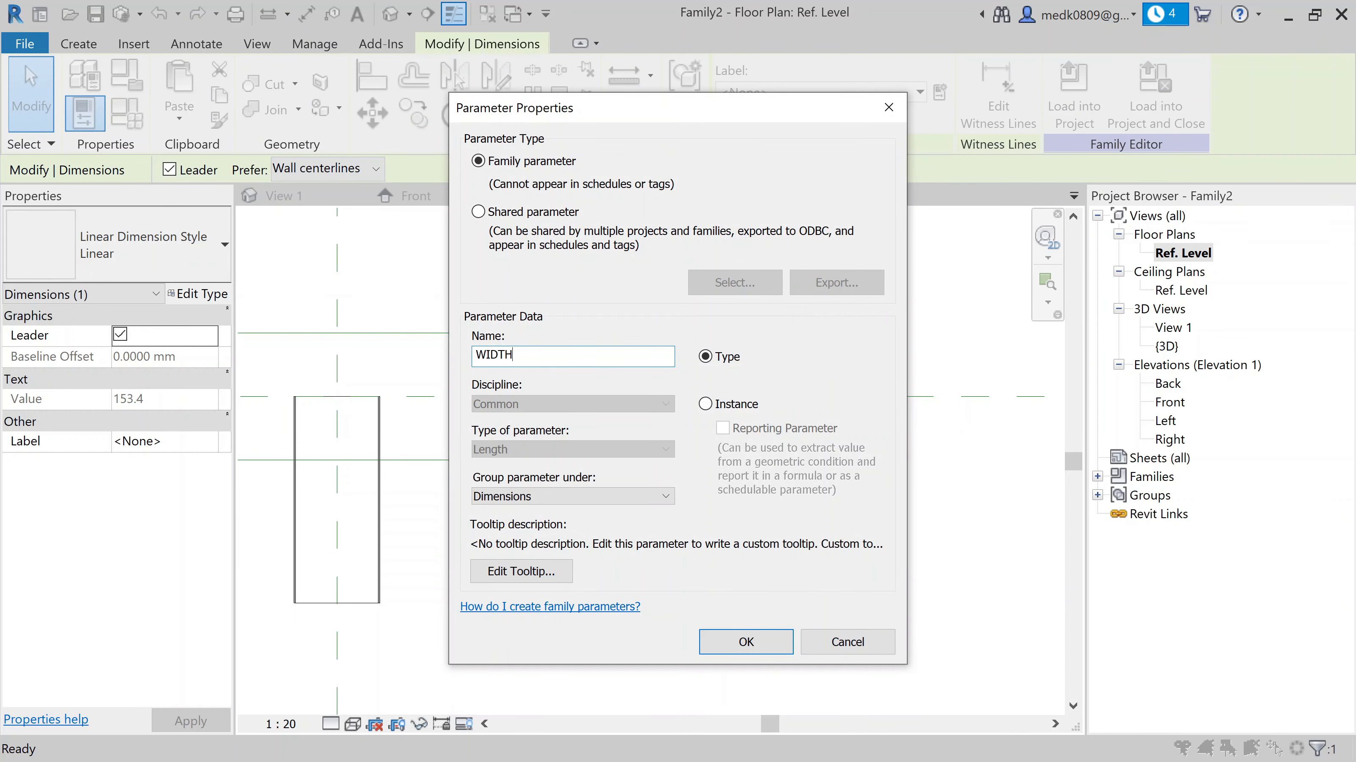
left_click(721, 407)
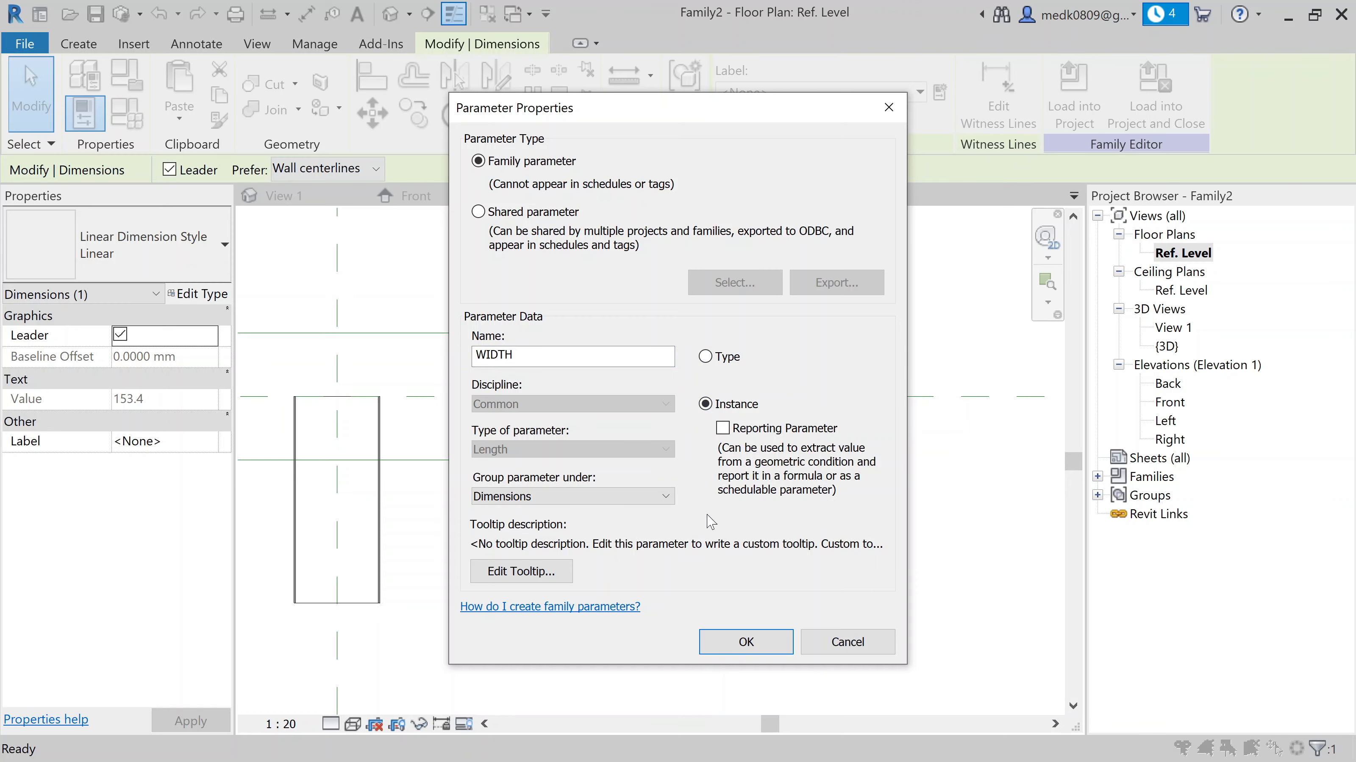
left_click(745, 642)
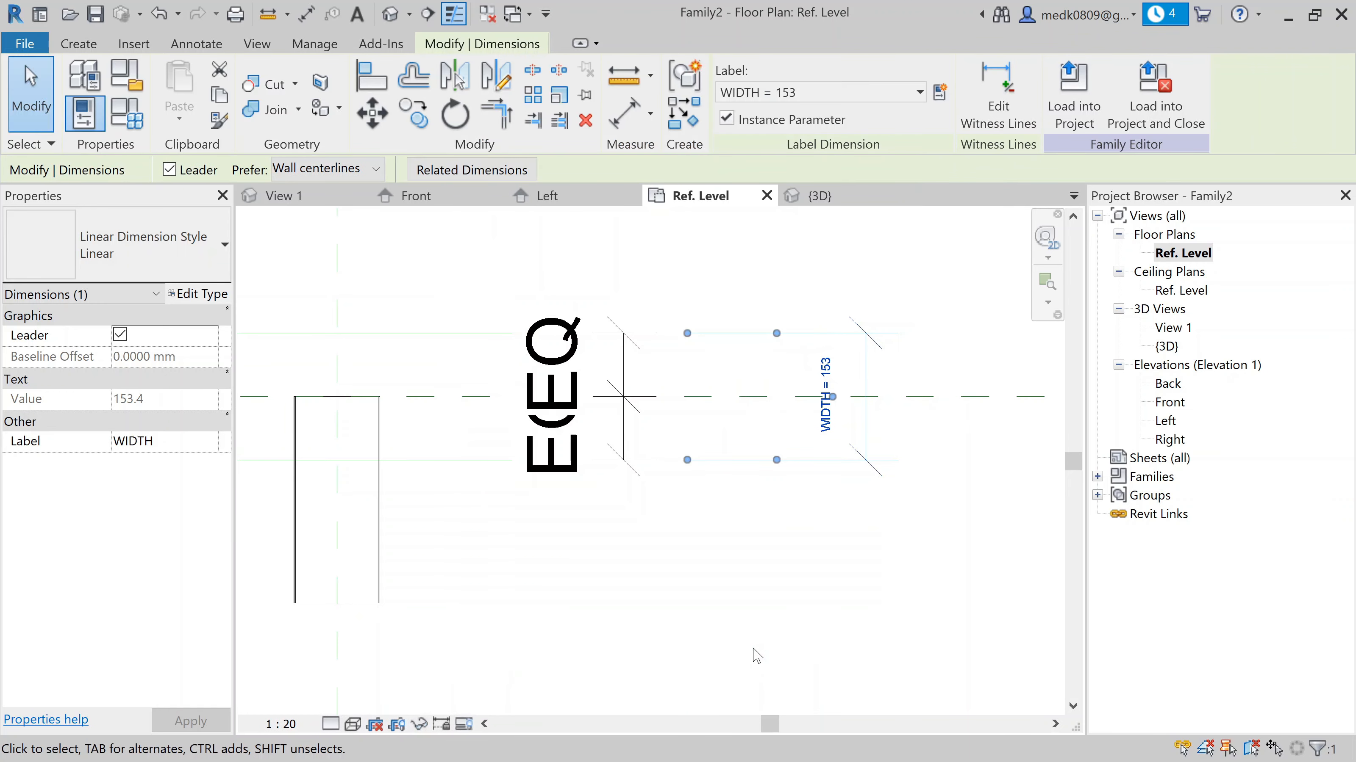
Set the WIDTH parameter's formula to DOP / 2 in the family types and apply it
left_click(134, 120)
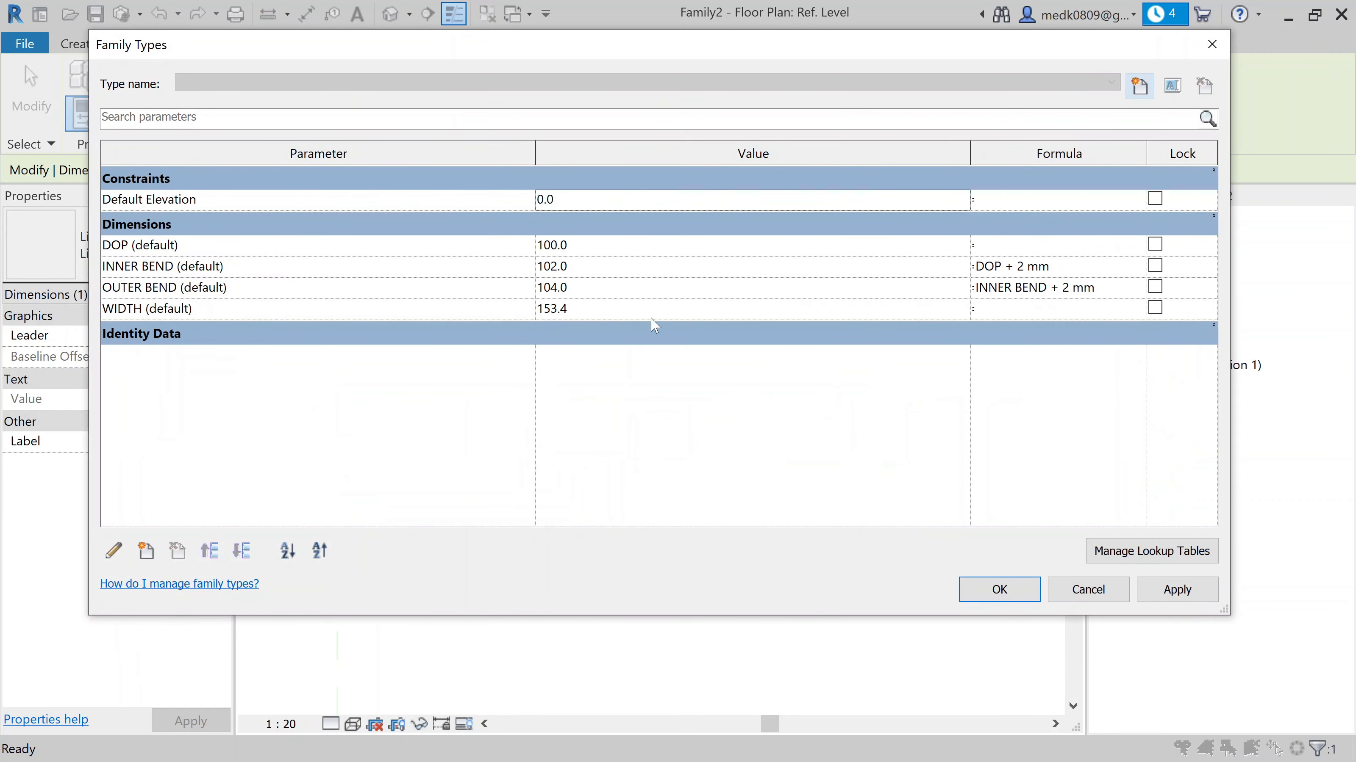
left_click(1006, 315)
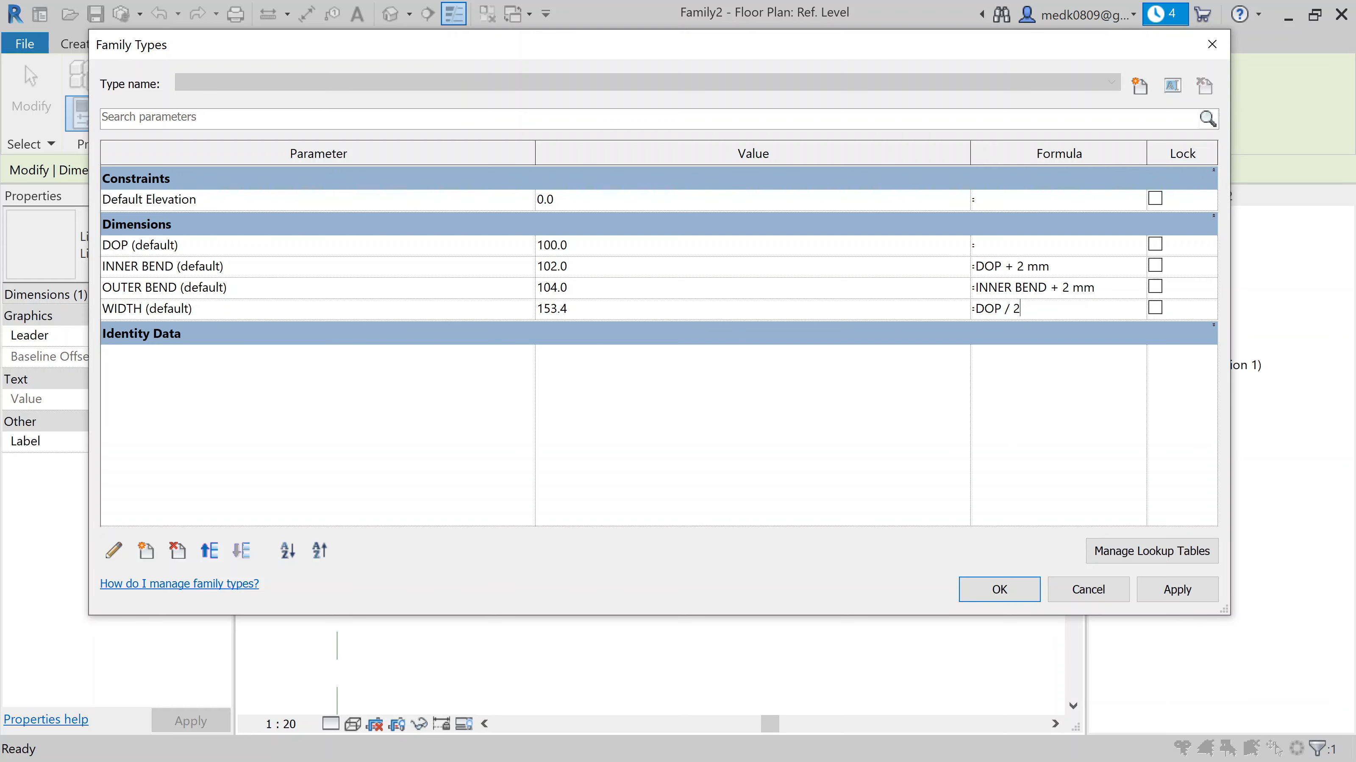
left_click(1164, 599)
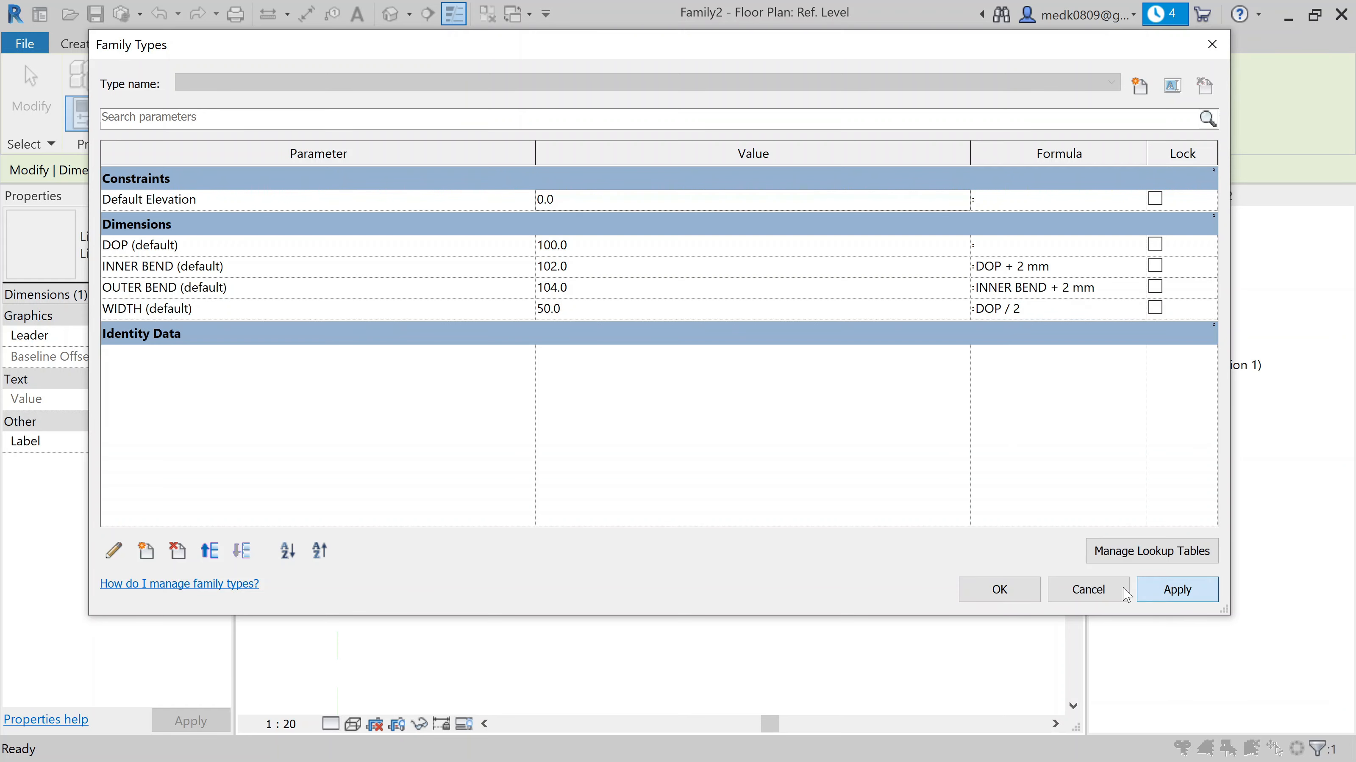
left_click(1020, 591)
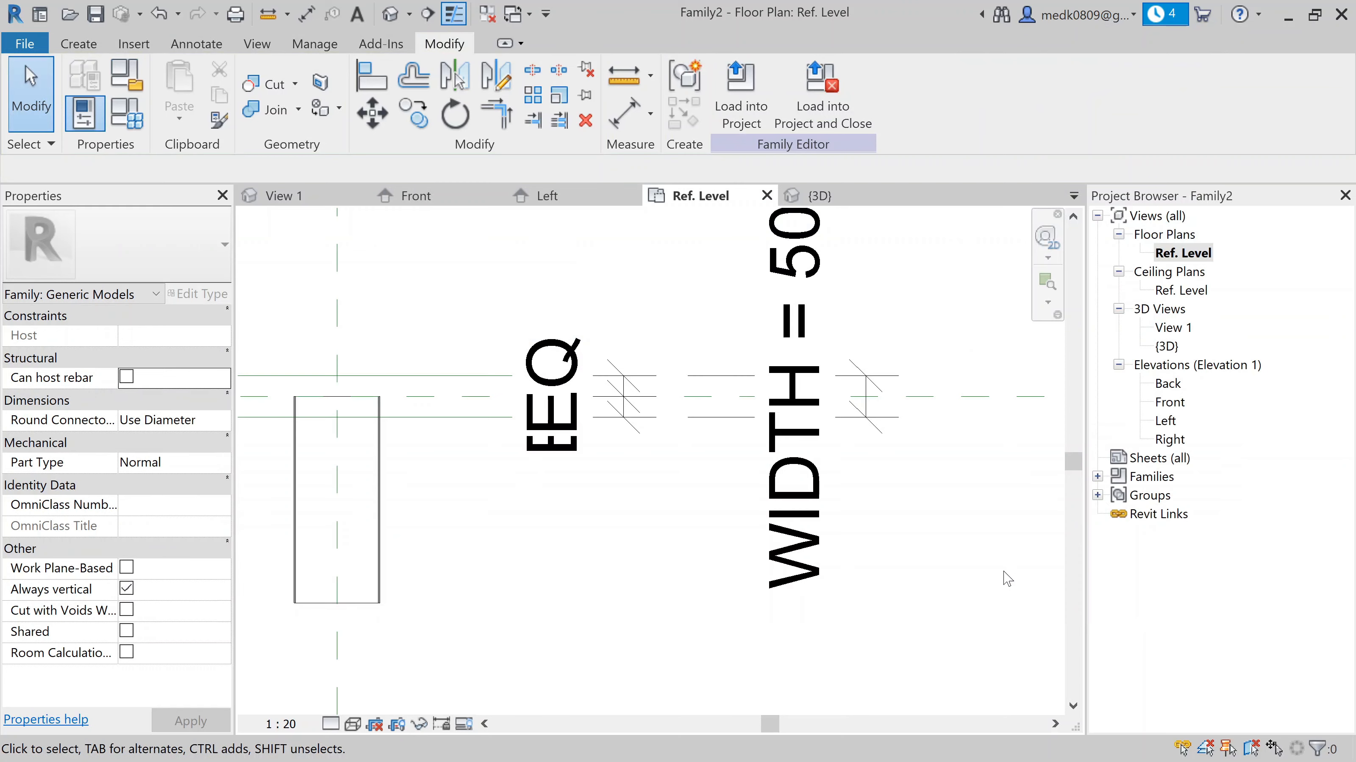
Align the extrusion's upper edge in plan with the upper reference line and lock the alignment
scroll(999, 571, "down", 1)
scroll(576, 480, "up", 2)
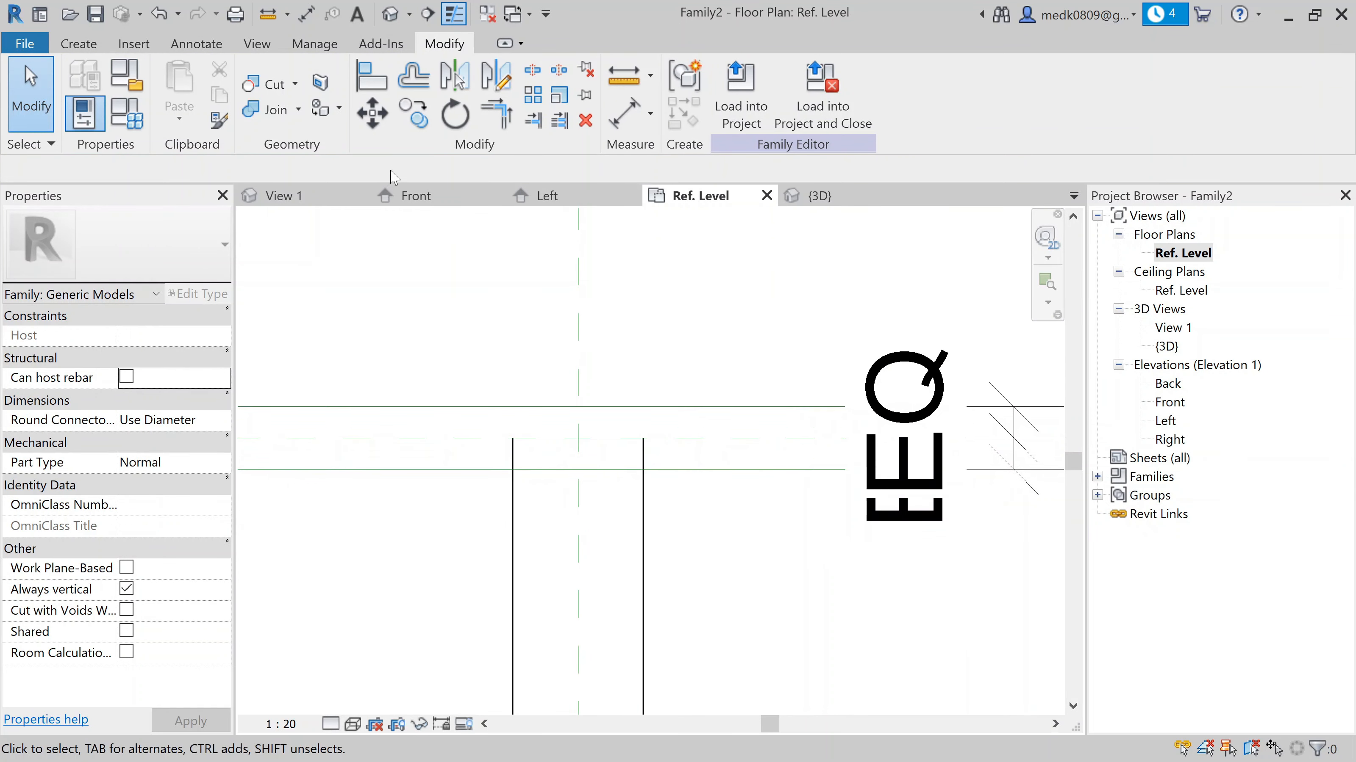
left_click(371, 74)
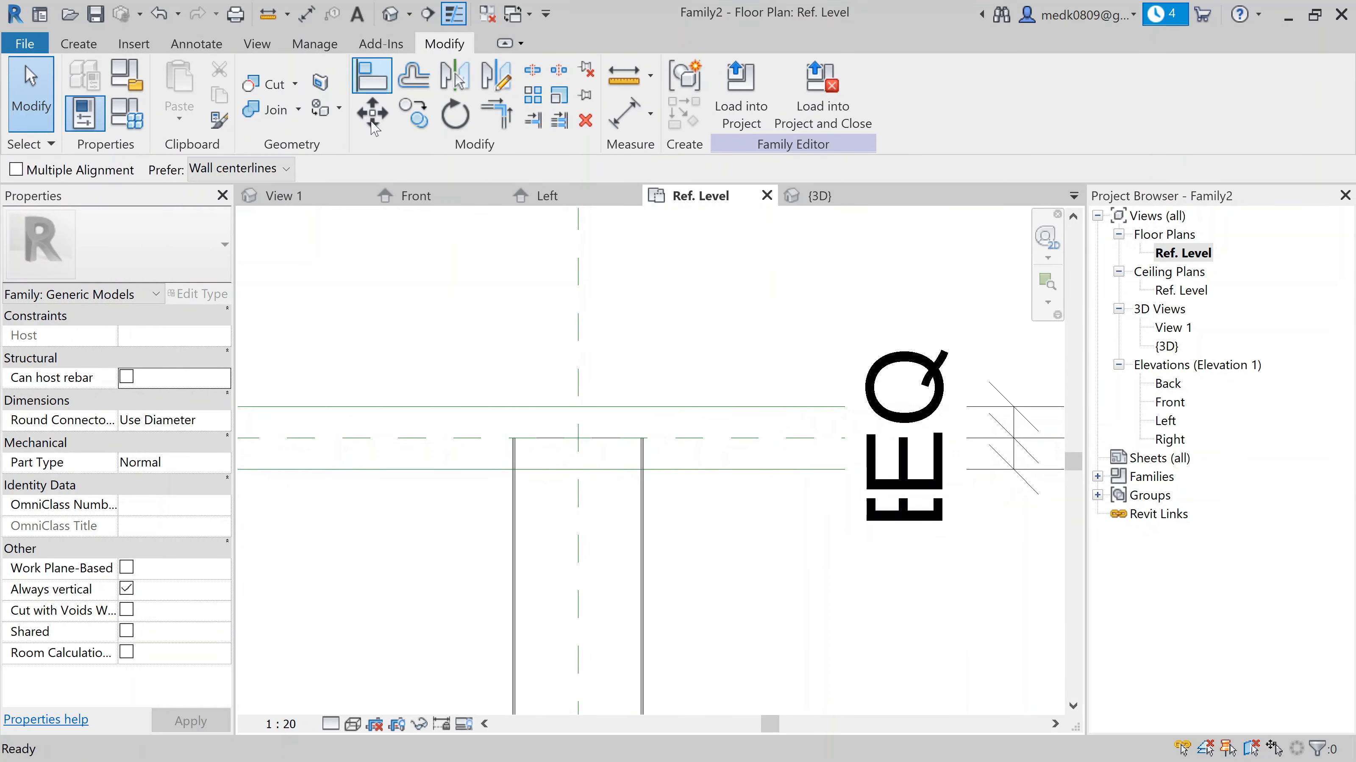
left_click(479, 411)
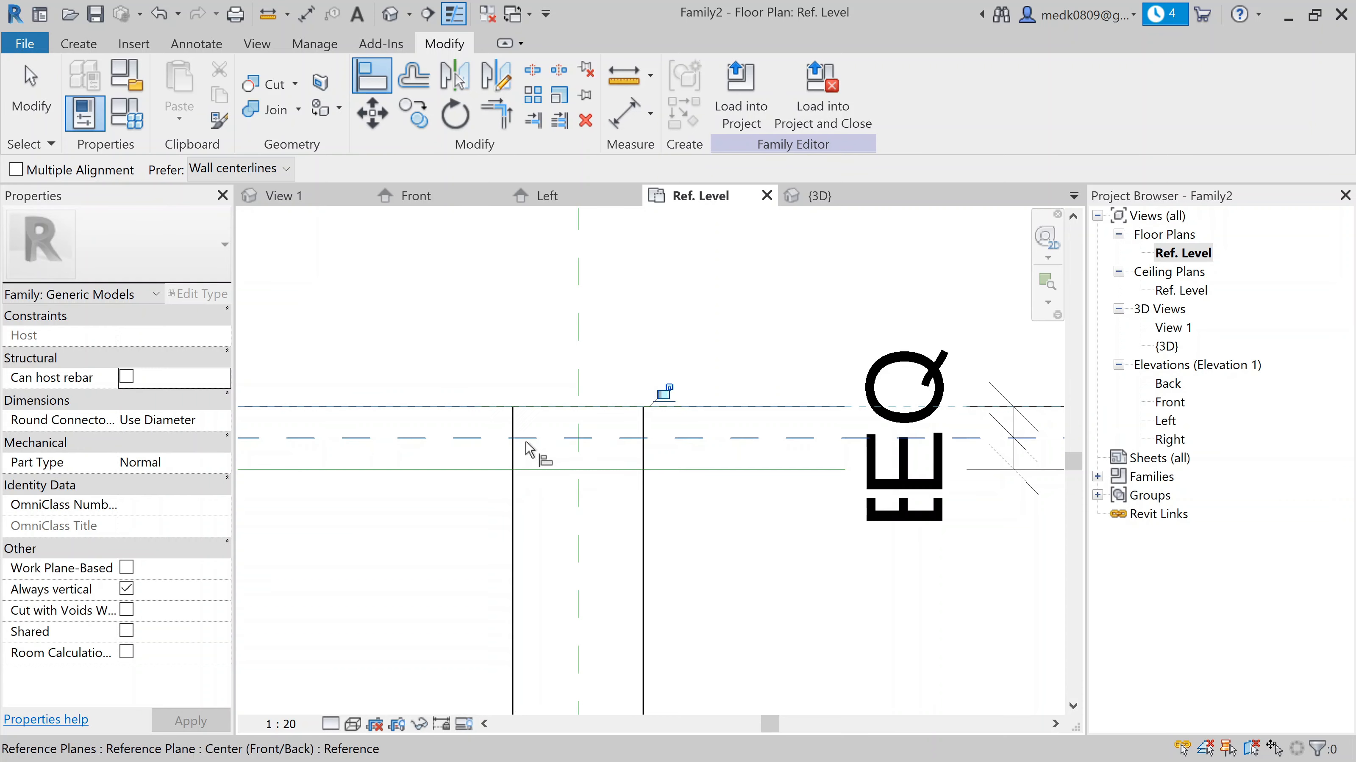
left_click(664, 393)
Align the extrusion's lower edge in plan with the lower reference line and lock the alignment
left_click(486, 468)
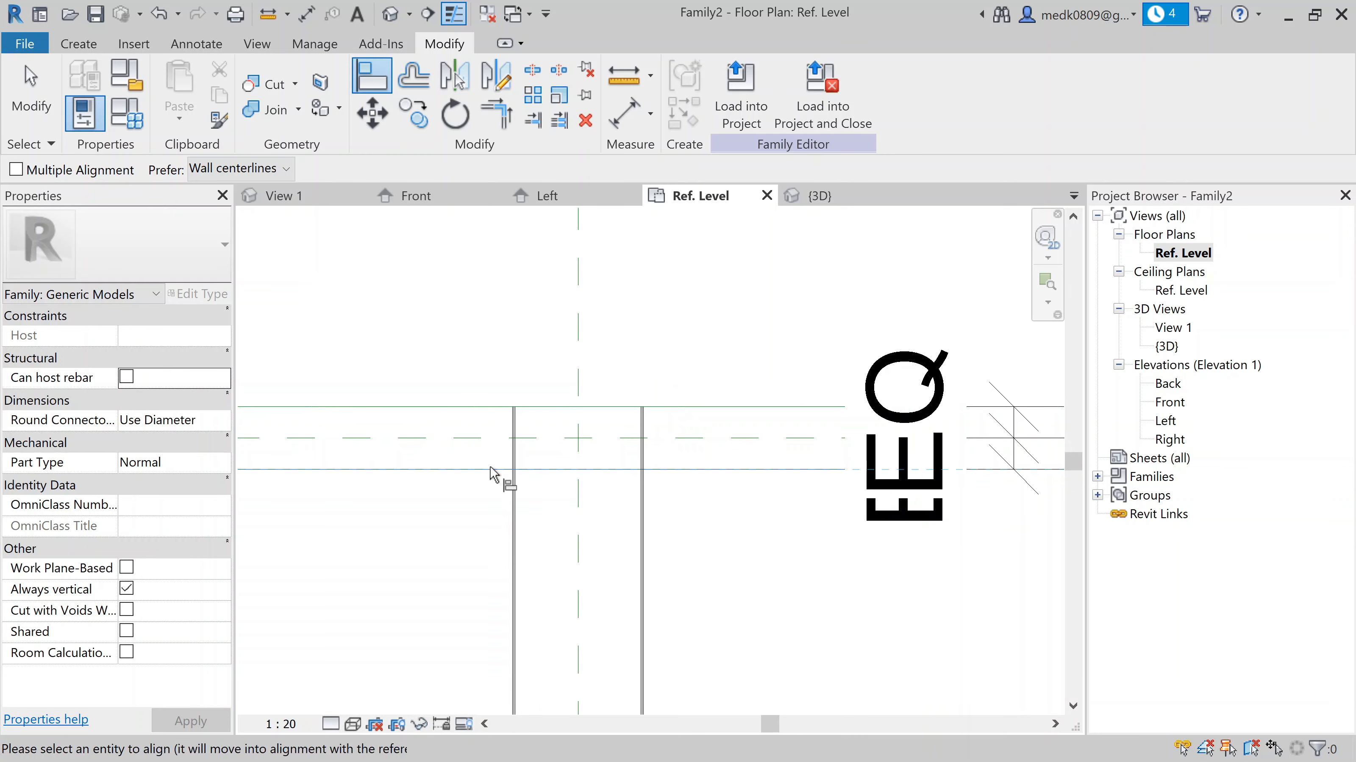
scroll(587, 430, "down", 2)
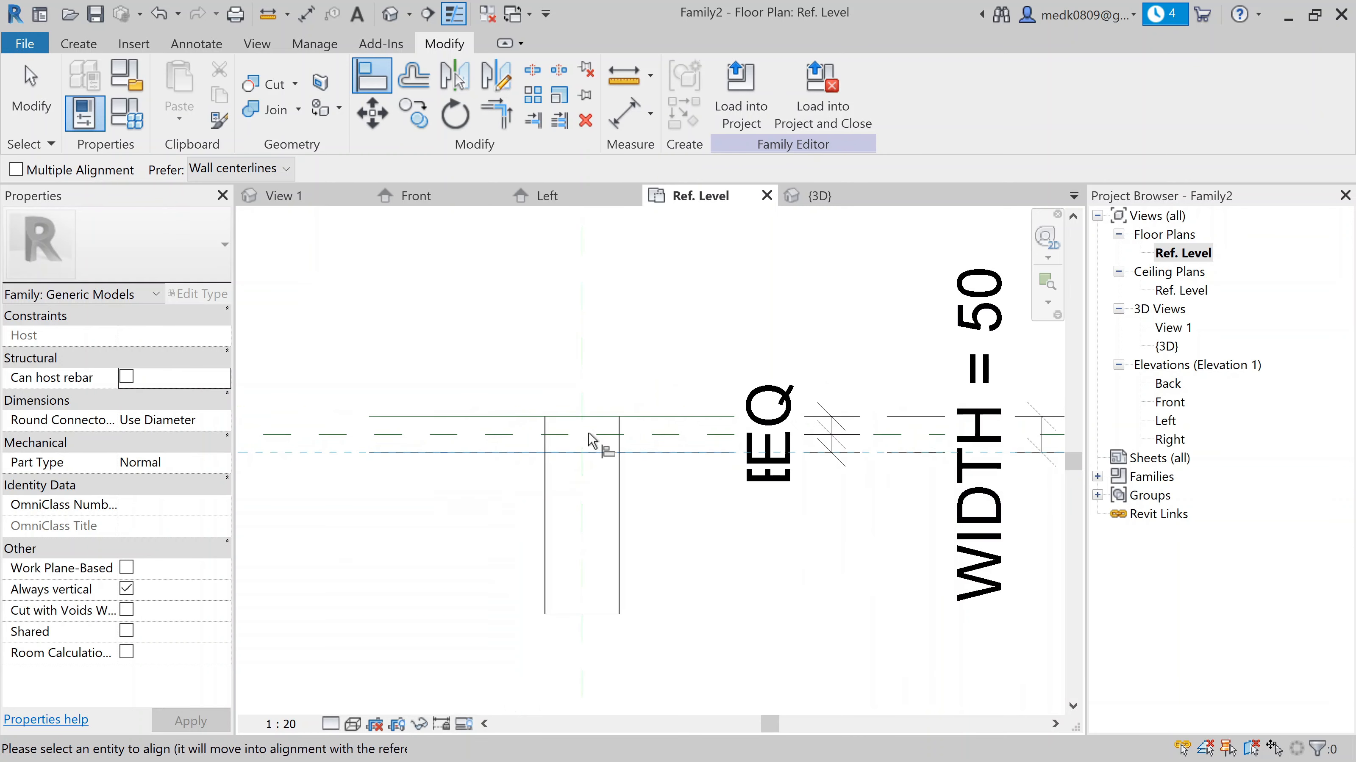
left_click(564, 618)
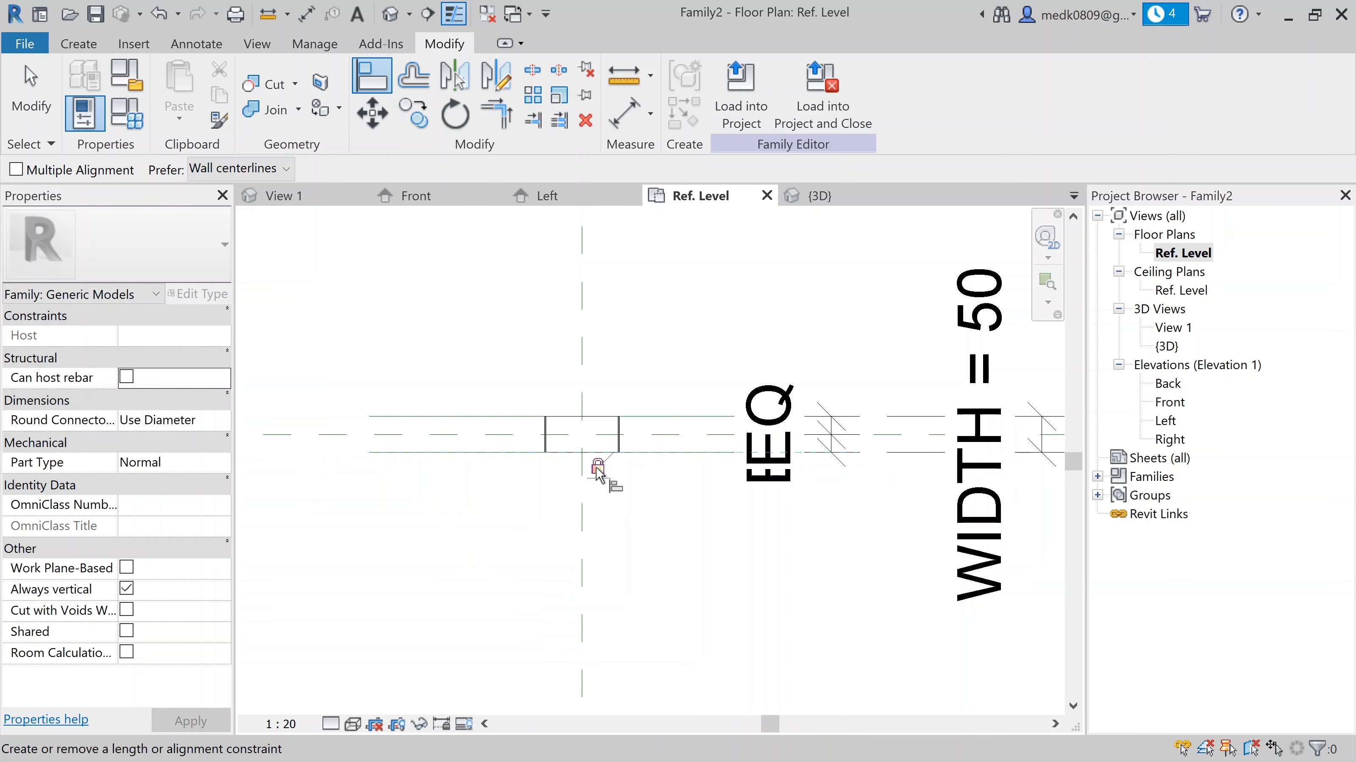
key("Escape")
scroll(600, 475, "down", 1)
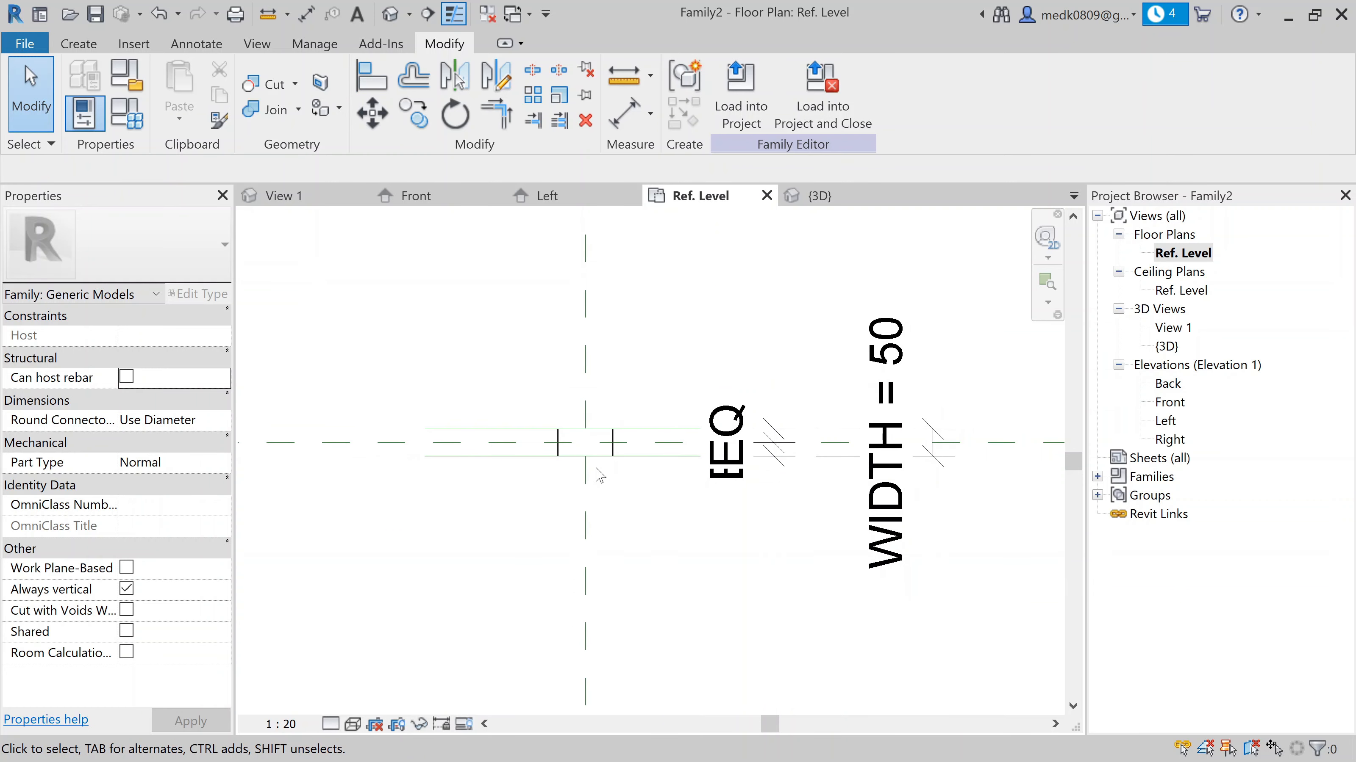
Flex the model in the 3D view by applying a DOP of 200 in the family types, and inspect the resized hanger's bend
left_click(820, 196)
scroll(688, 423, "up", 5)
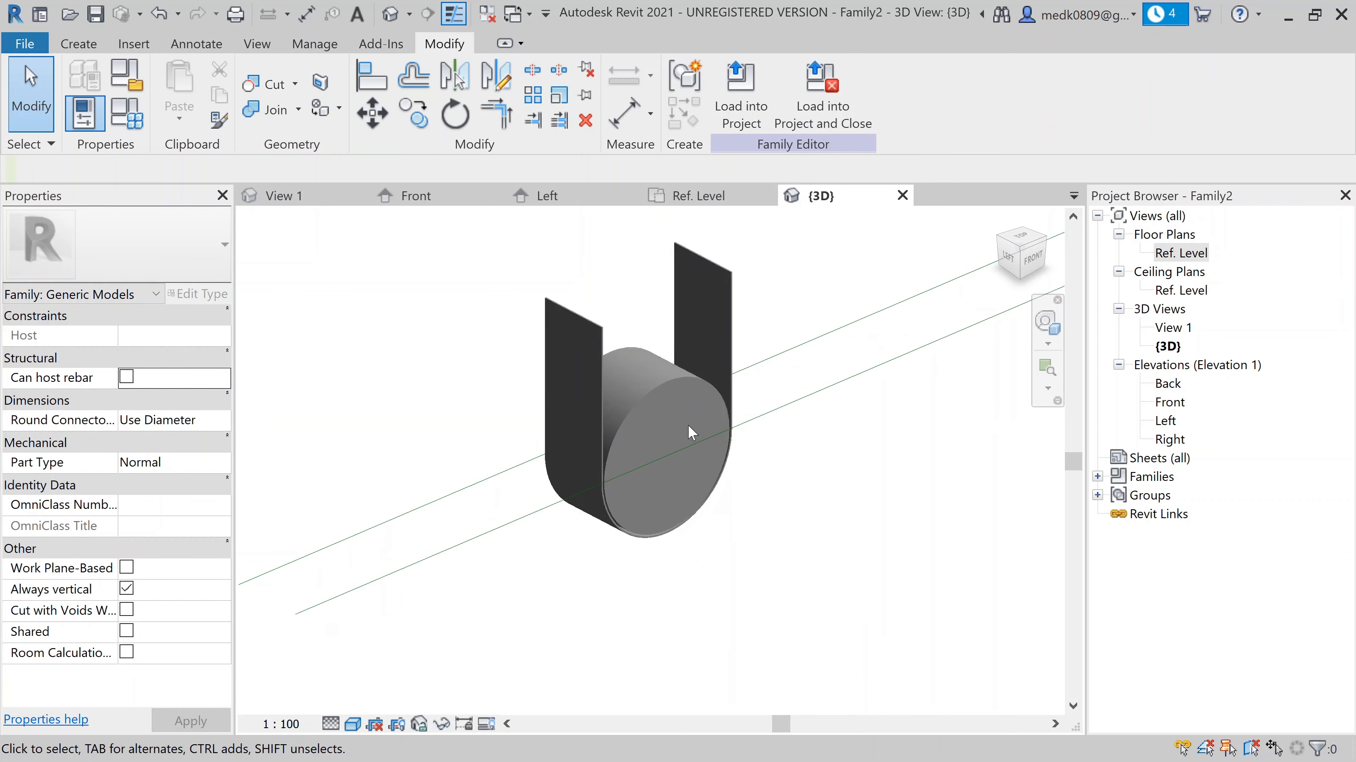
scroll(642, 279, "up", 2)
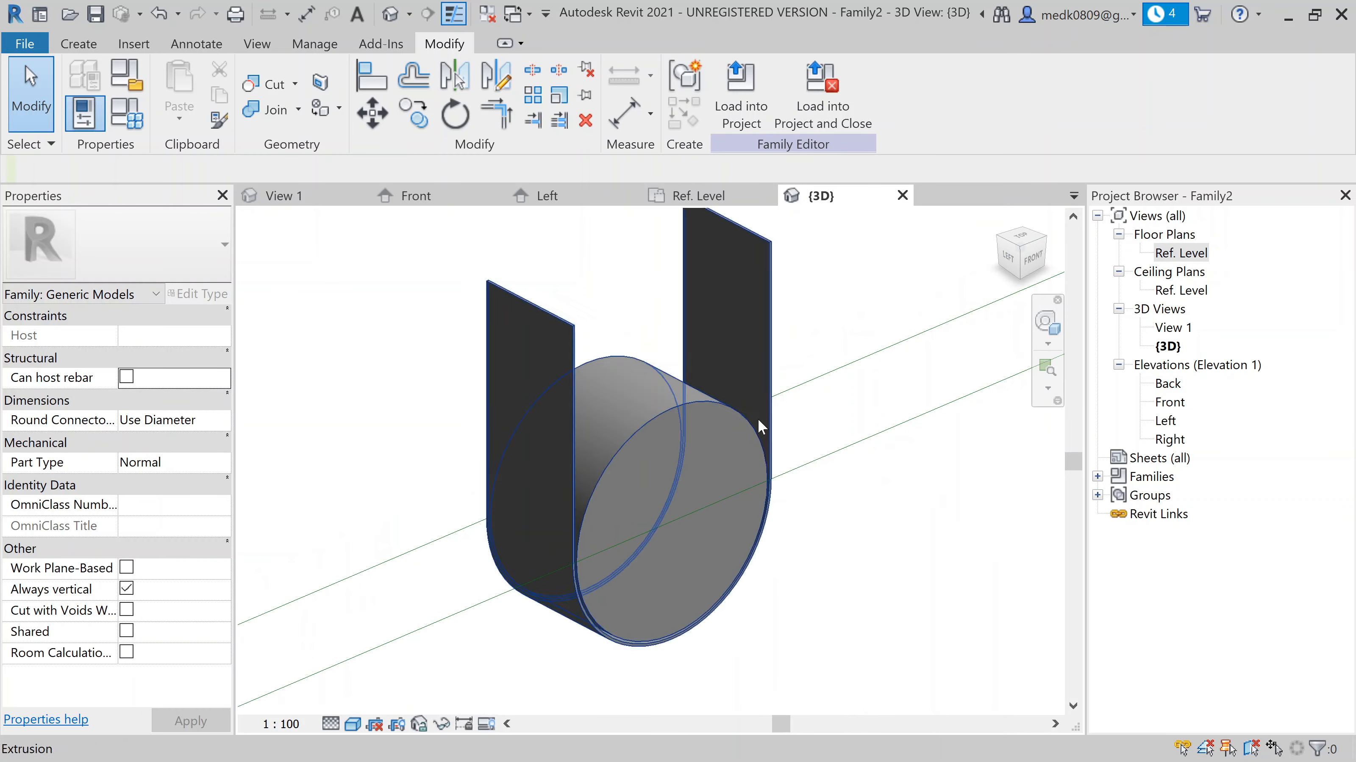
scroll(795, 480, "down", 2)
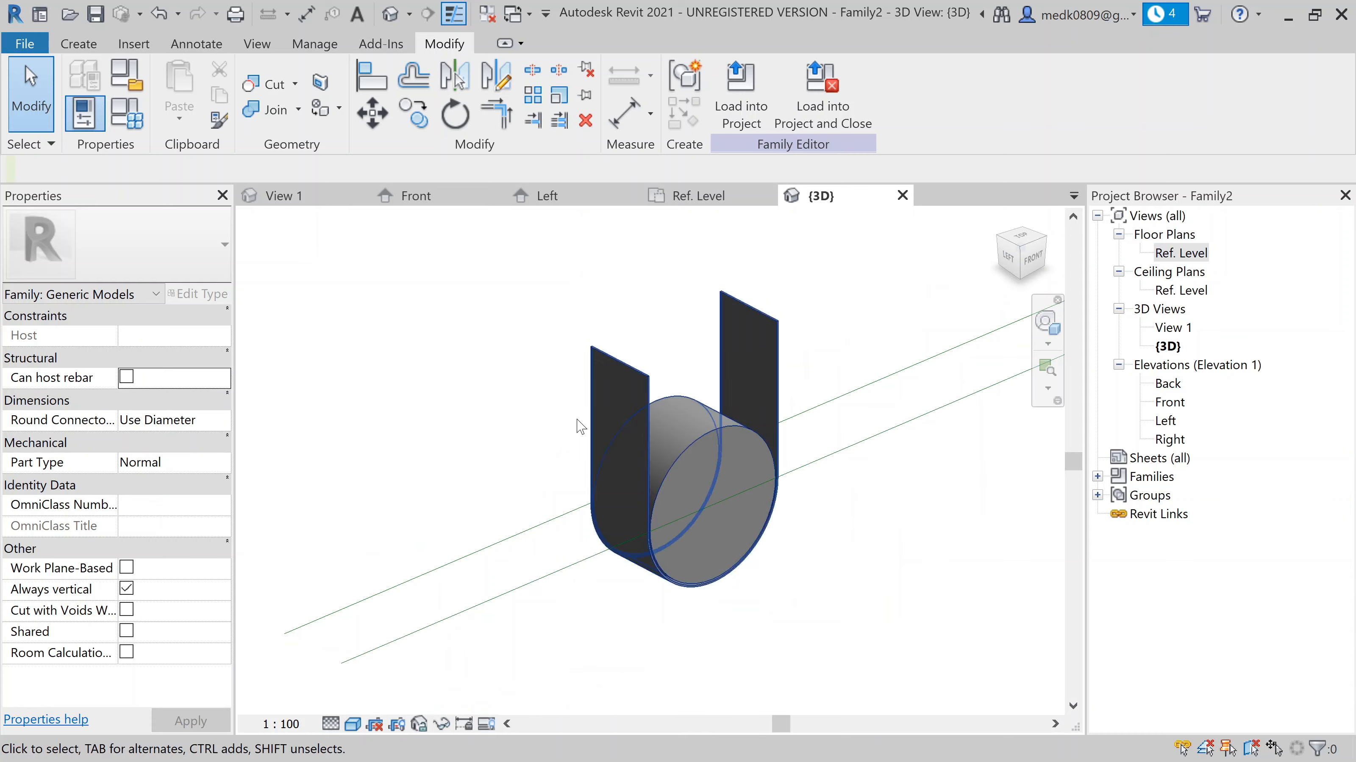
left_click(140, 113)
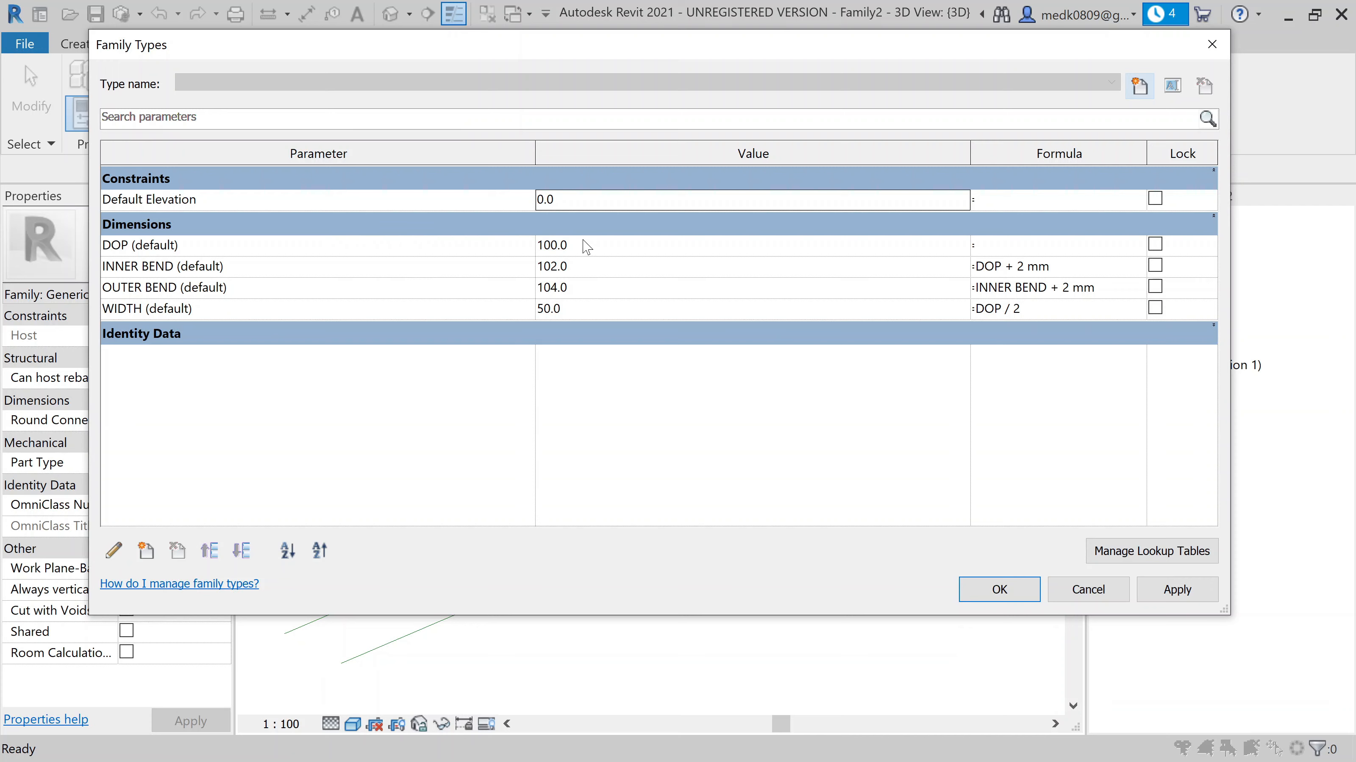
left_click(602, 248)
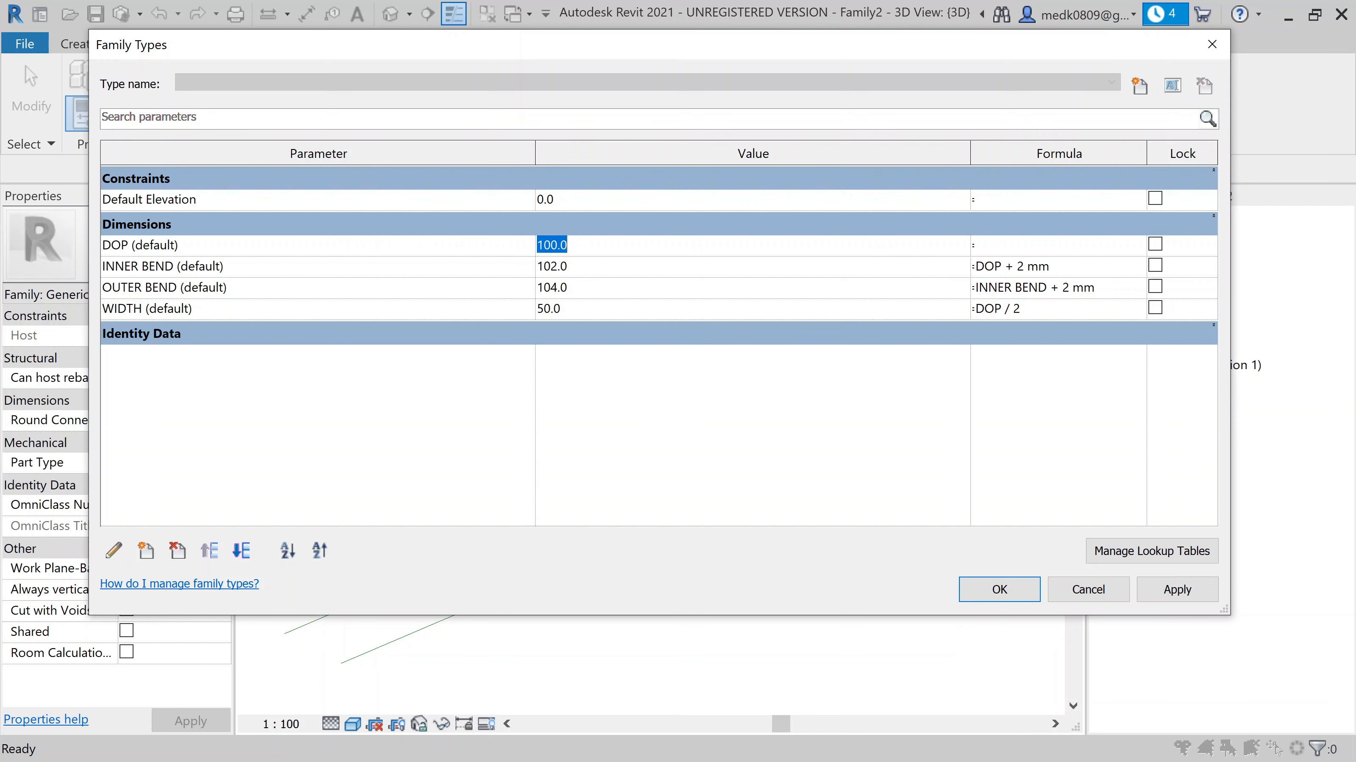
type("200")
left_click(1158, 594)
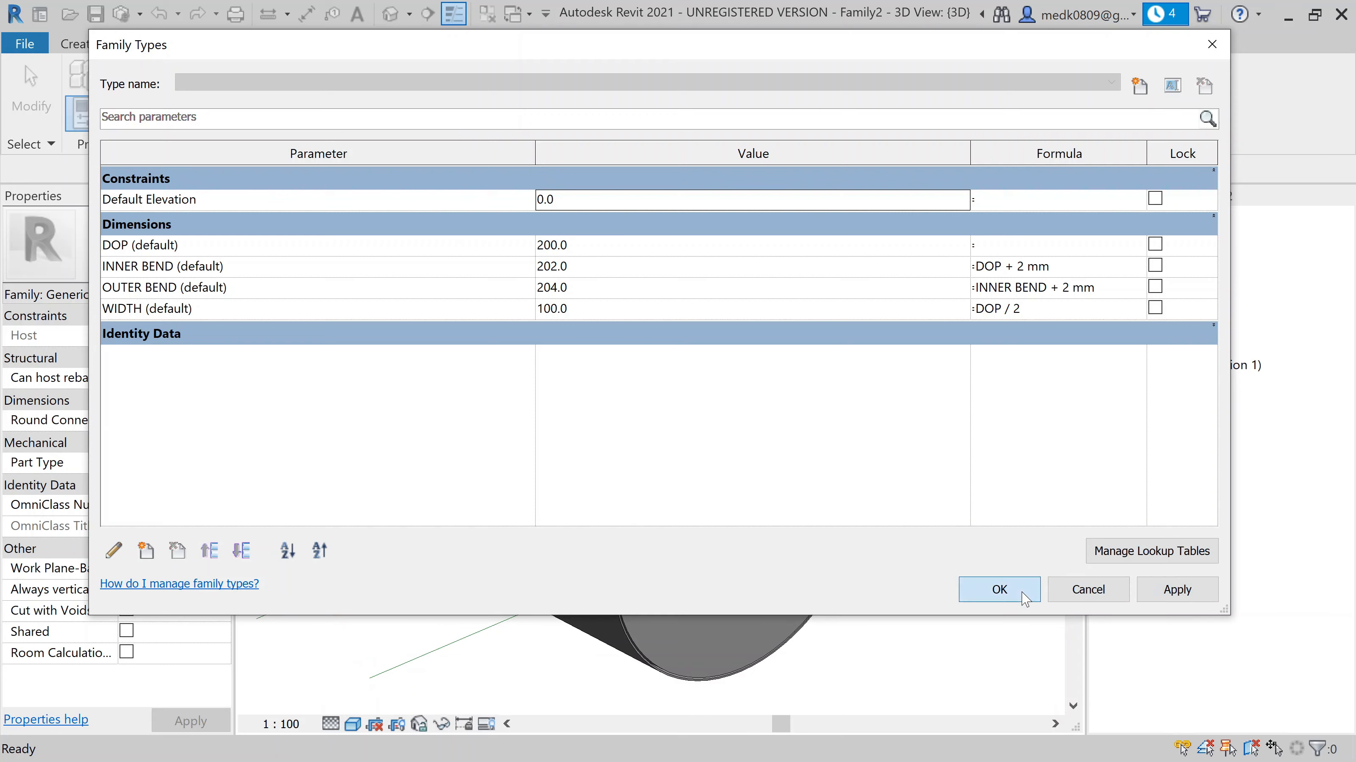
left_click(1000, 589)
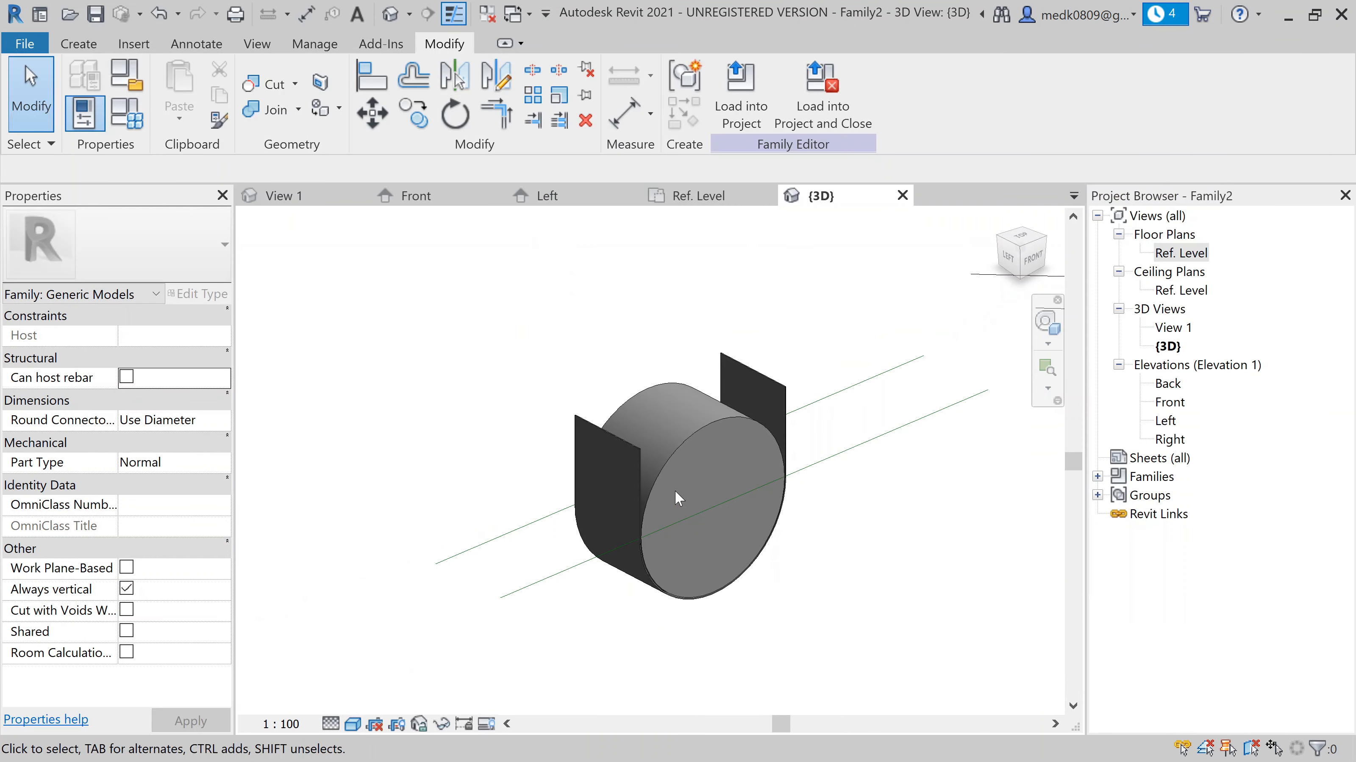
scroll(716, 595, "up", 3)
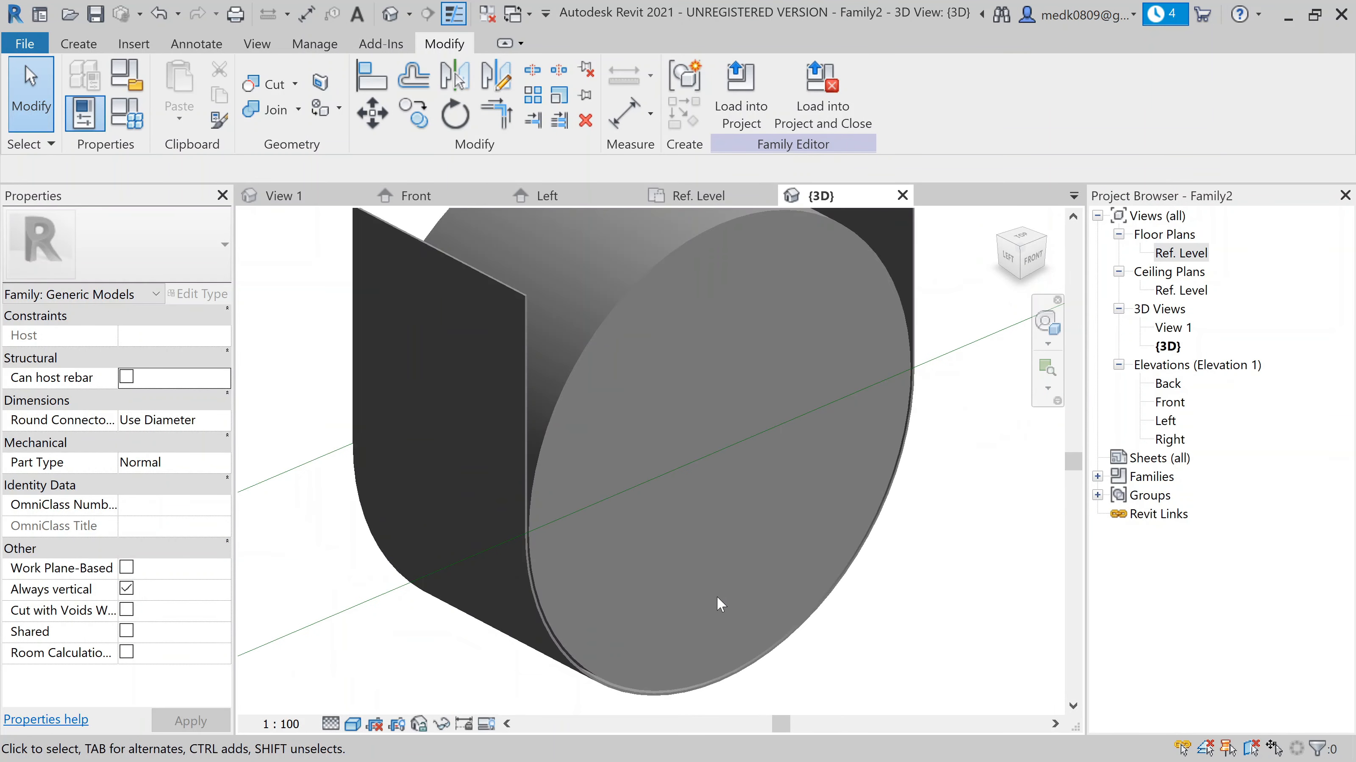
middle_click_drag(715, 595, 686, 496)
scroll(538, 552, "up", 4)
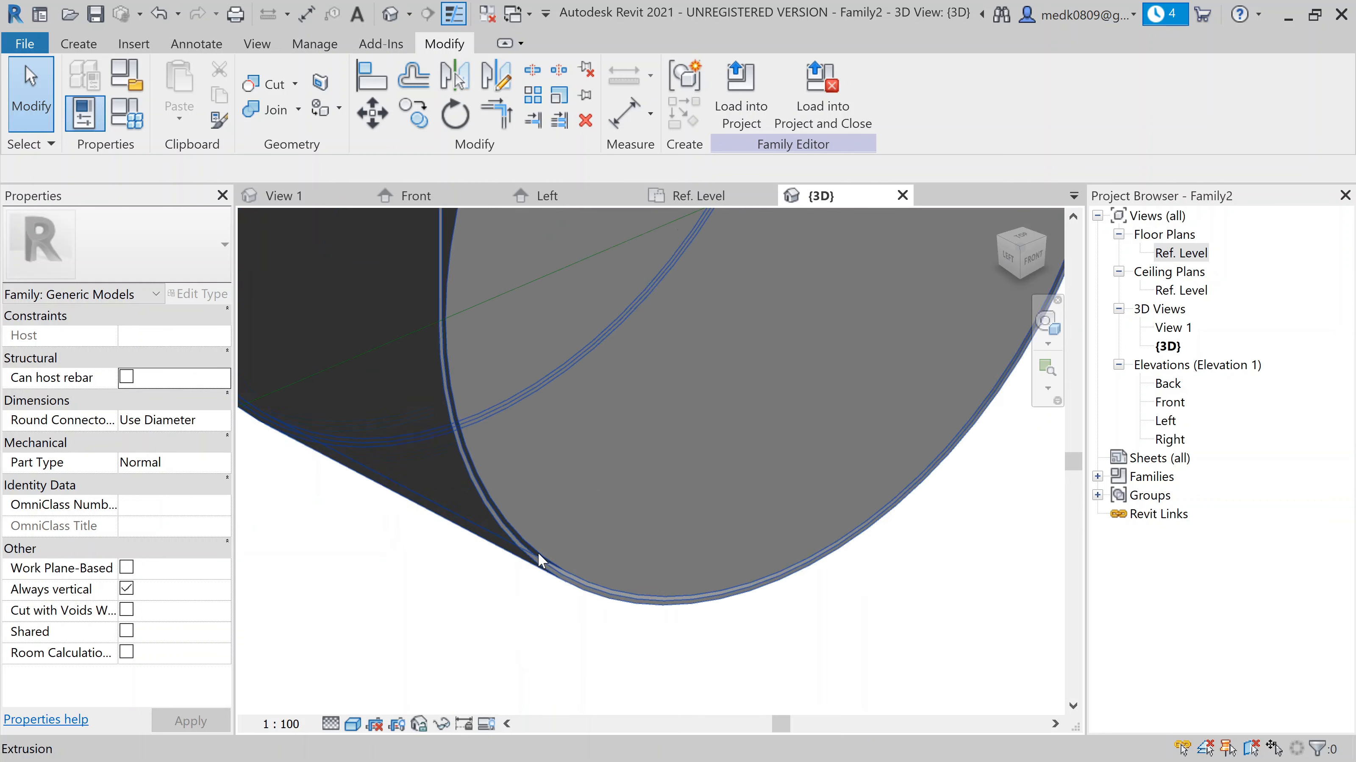
scroll(693, 638, "down", 6)
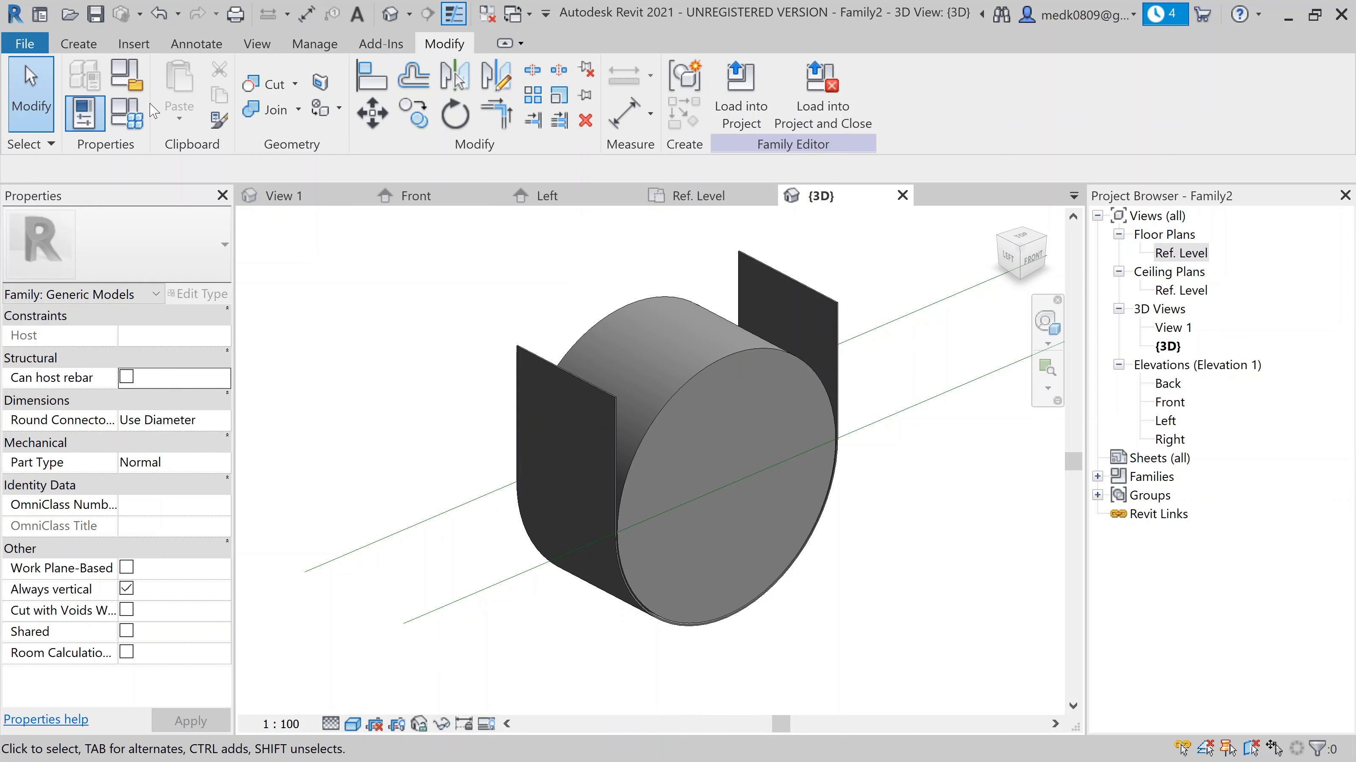
Set the DOP parameter to 100 in the family types and apply it
left_click(127, 114)
left_click(605, 247)
double_click(605, 246)
type("100")
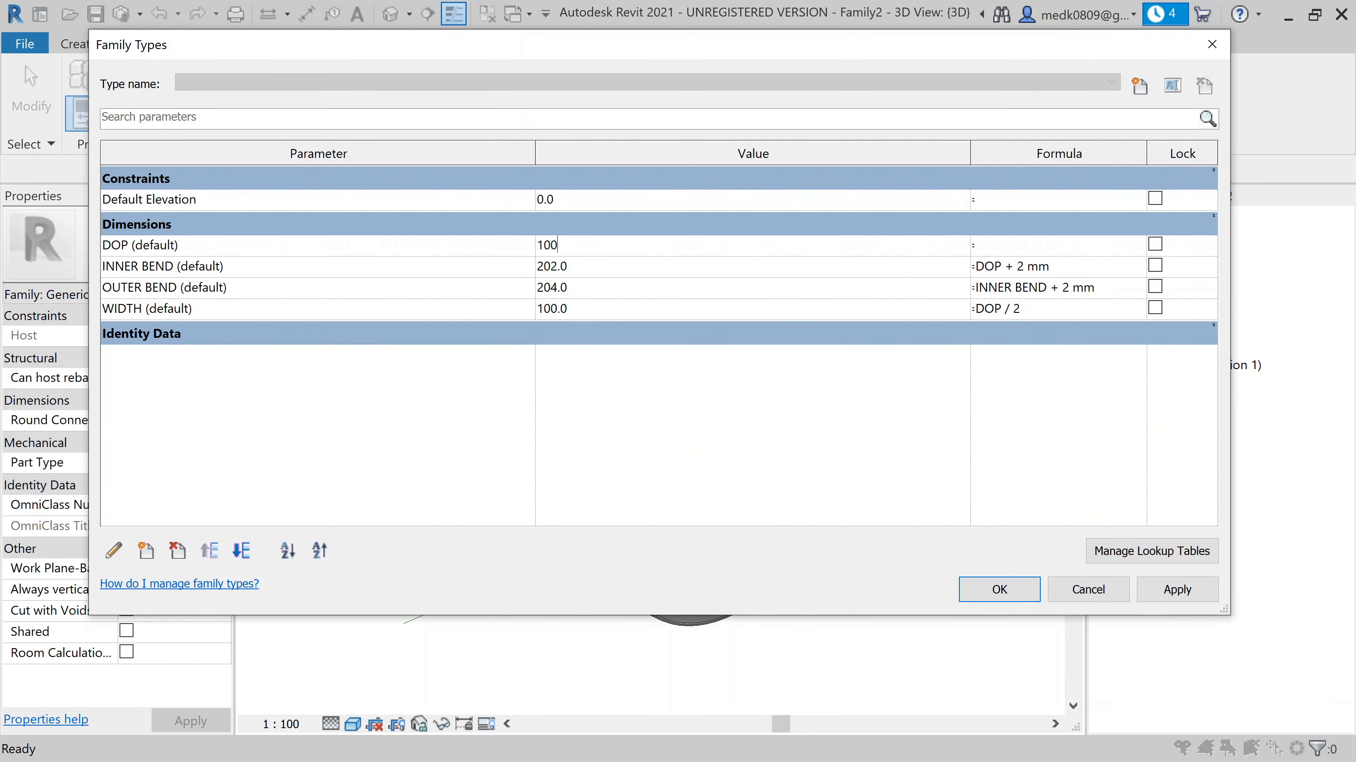
left_click(1177, 589)
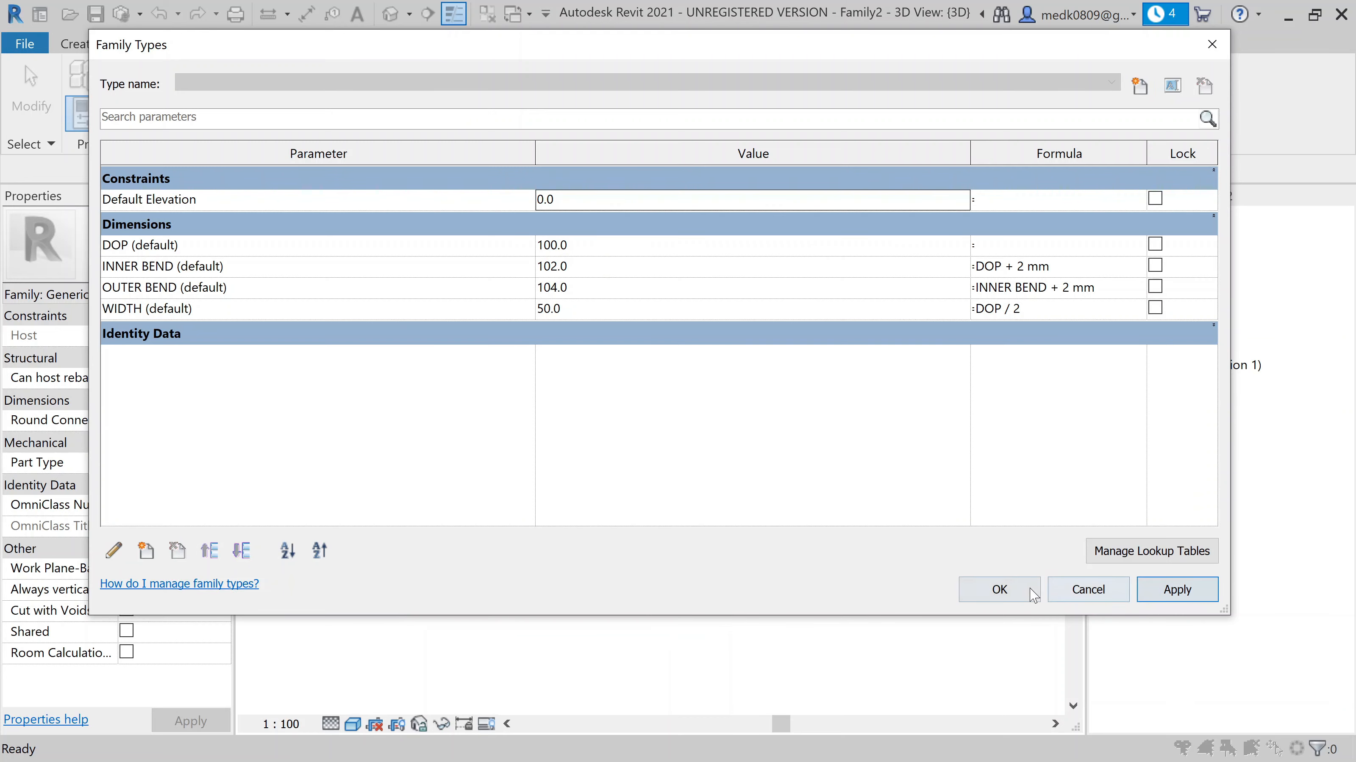
left_click(998, 590)
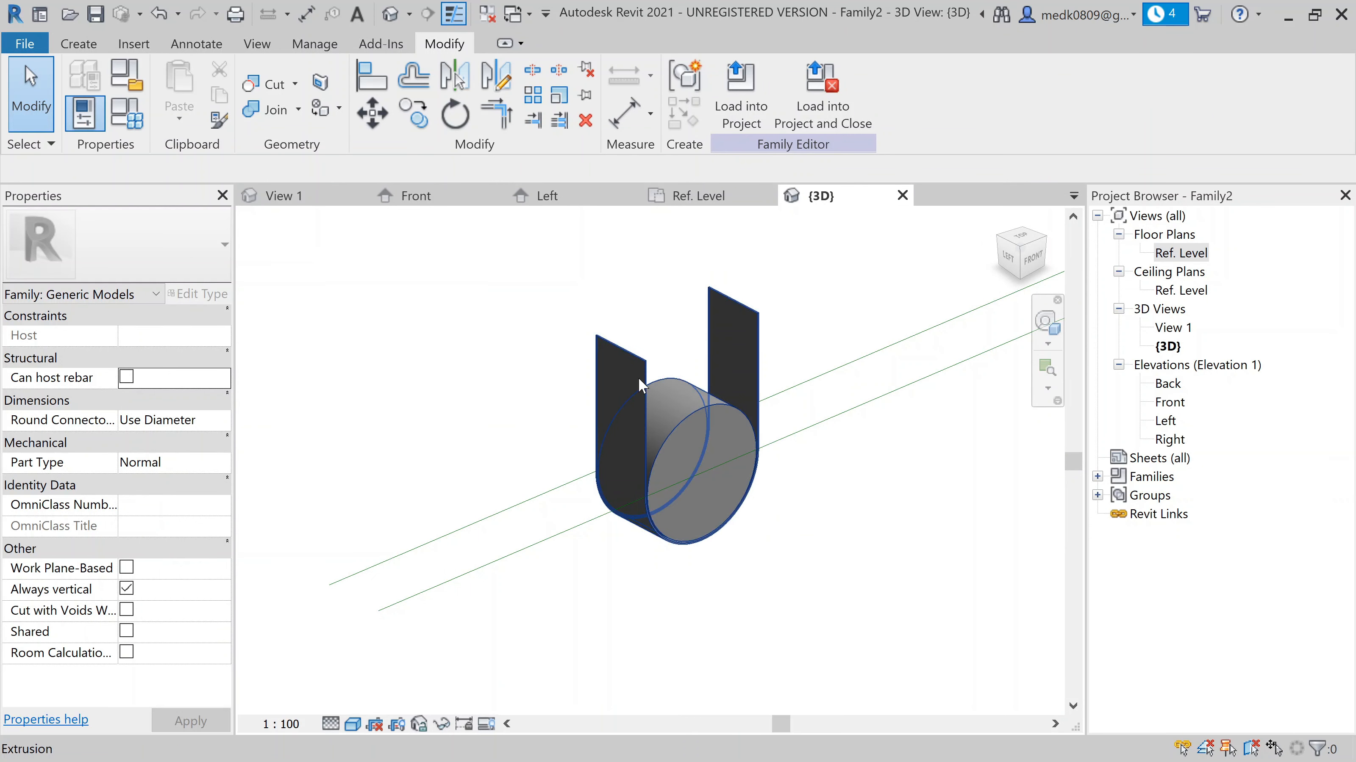
In the Front elevation, draw a horizontal reference line about 280 mm long across both upright legs, about 89.6 mm above the circle's centre
left_click(451, 198)
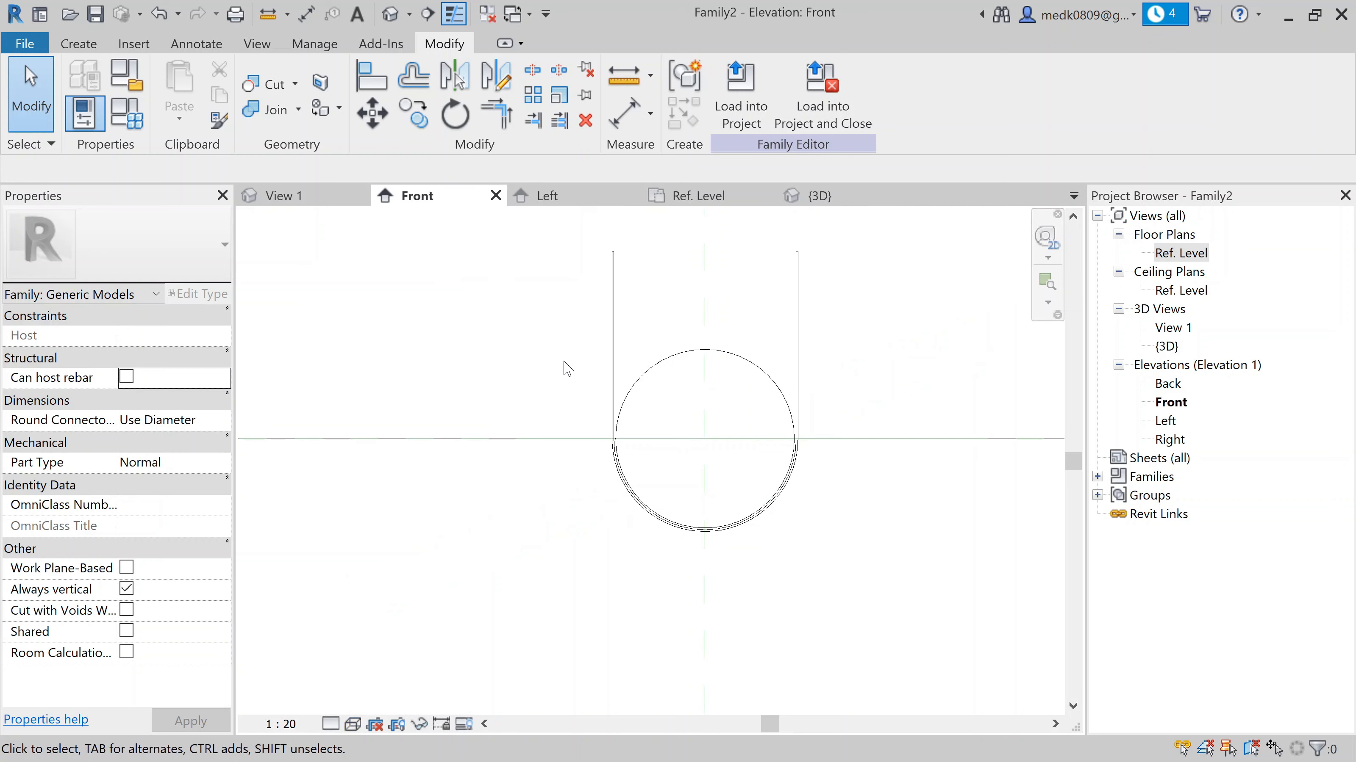
middle_click_drag(604, 383, 551, 432)
scroll(556, 324, "up", 2)
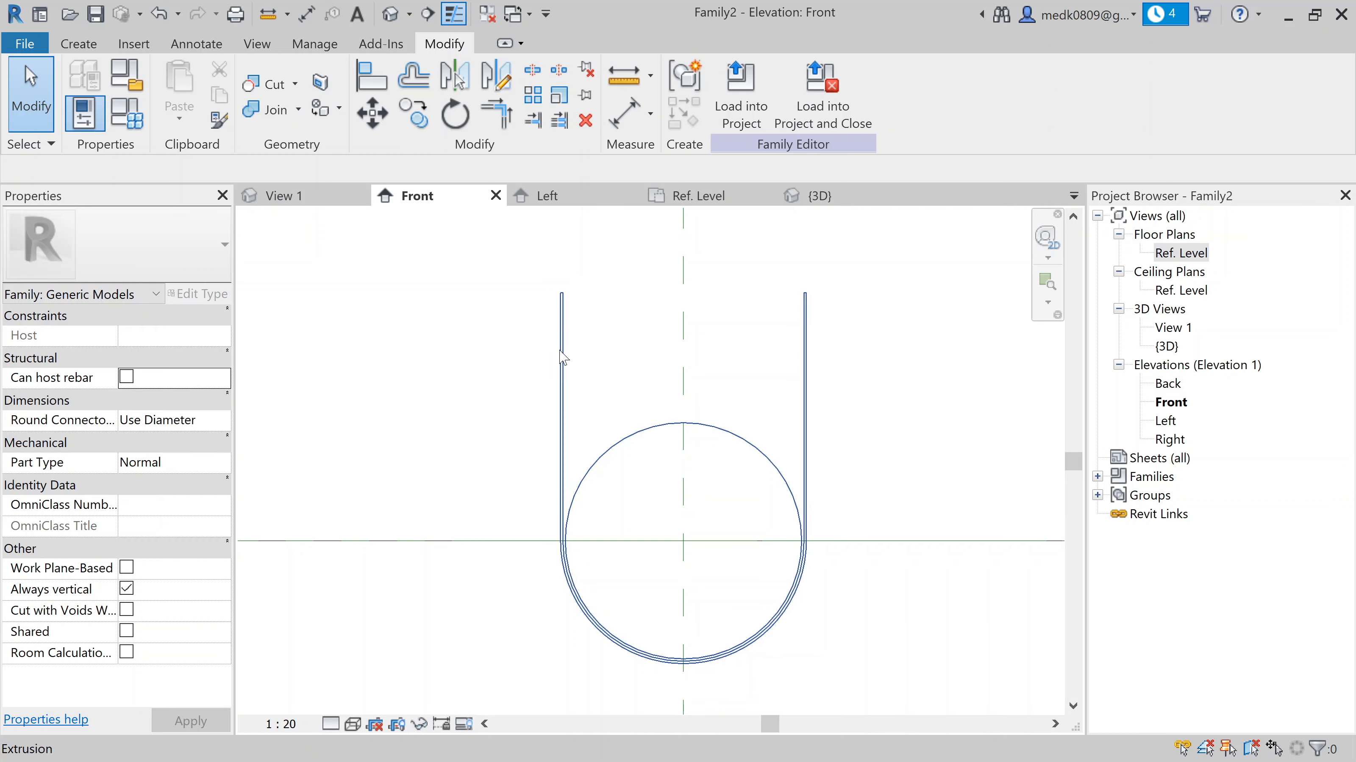
scroll(561, 346, "up", 2)
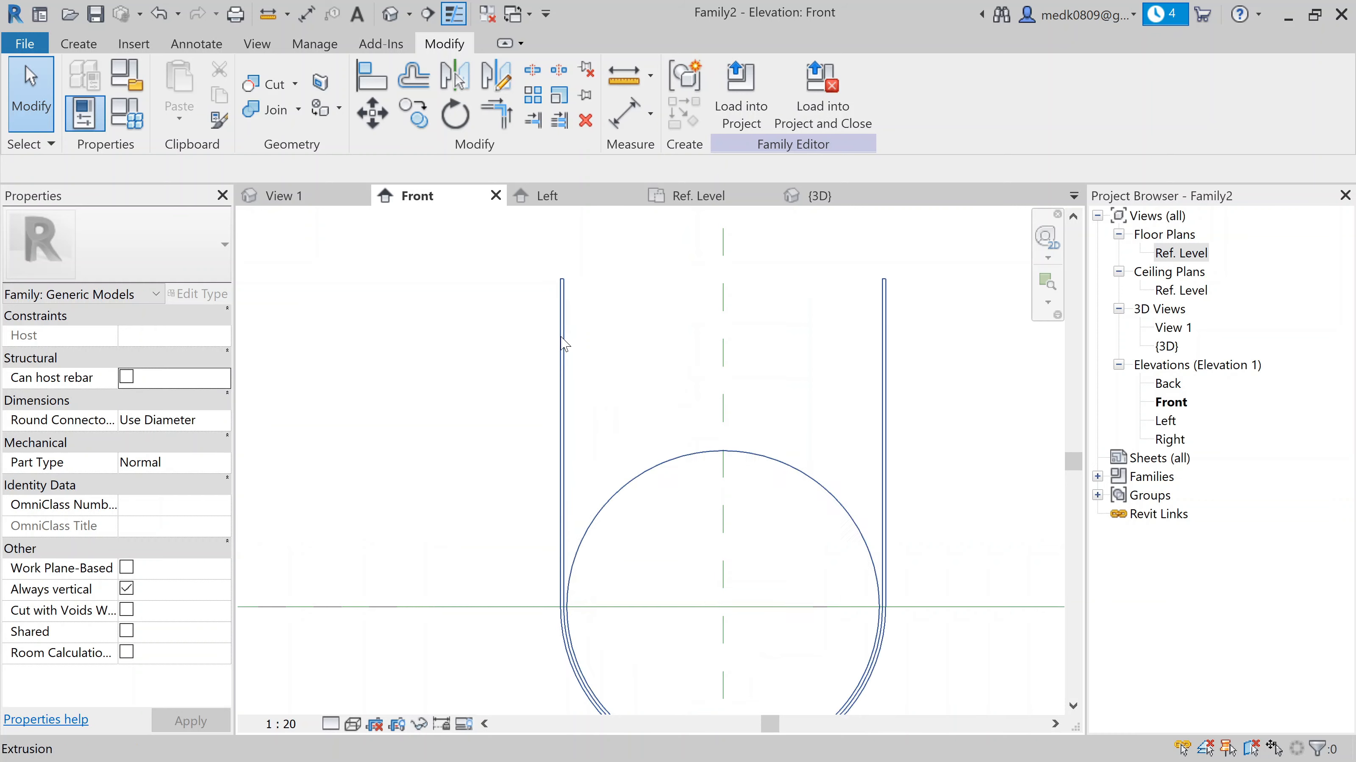
scroll(561, 346, "down", 3)
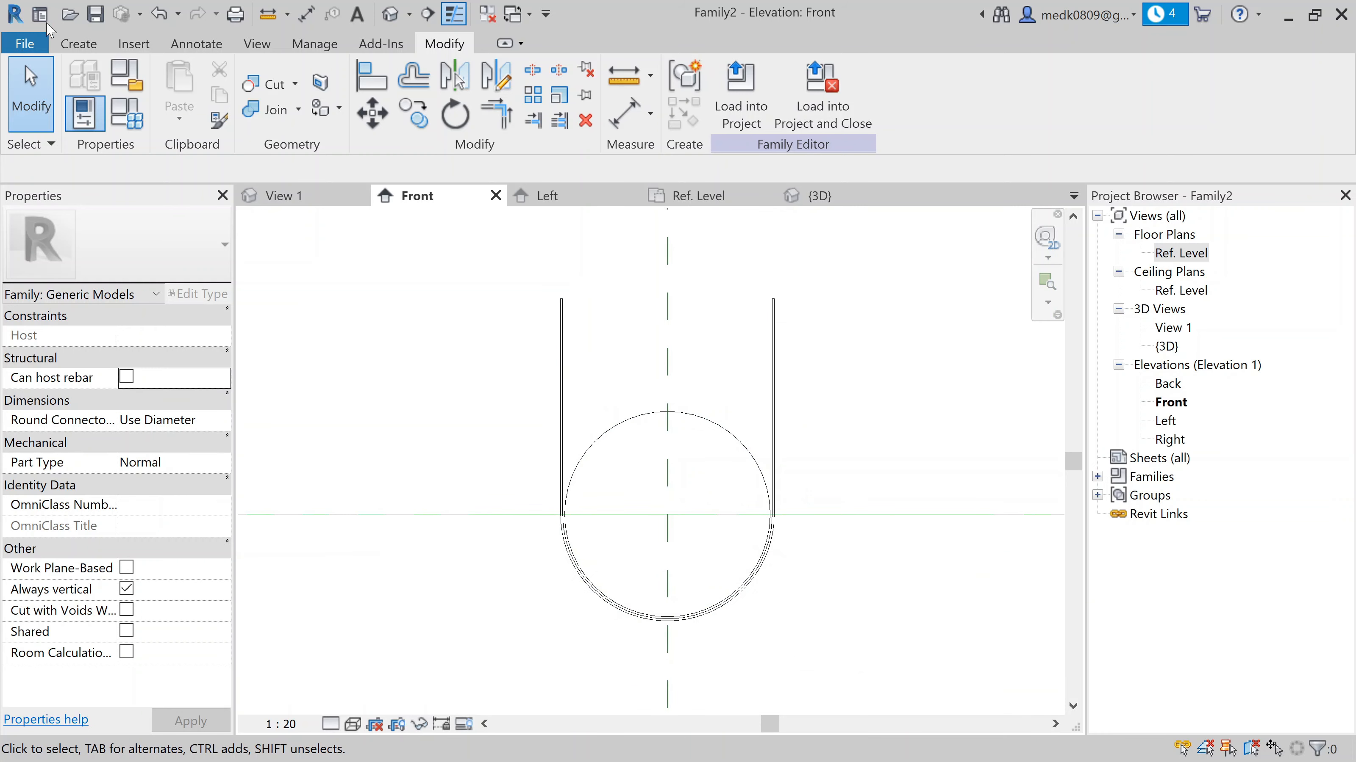
left_click(78, 43)
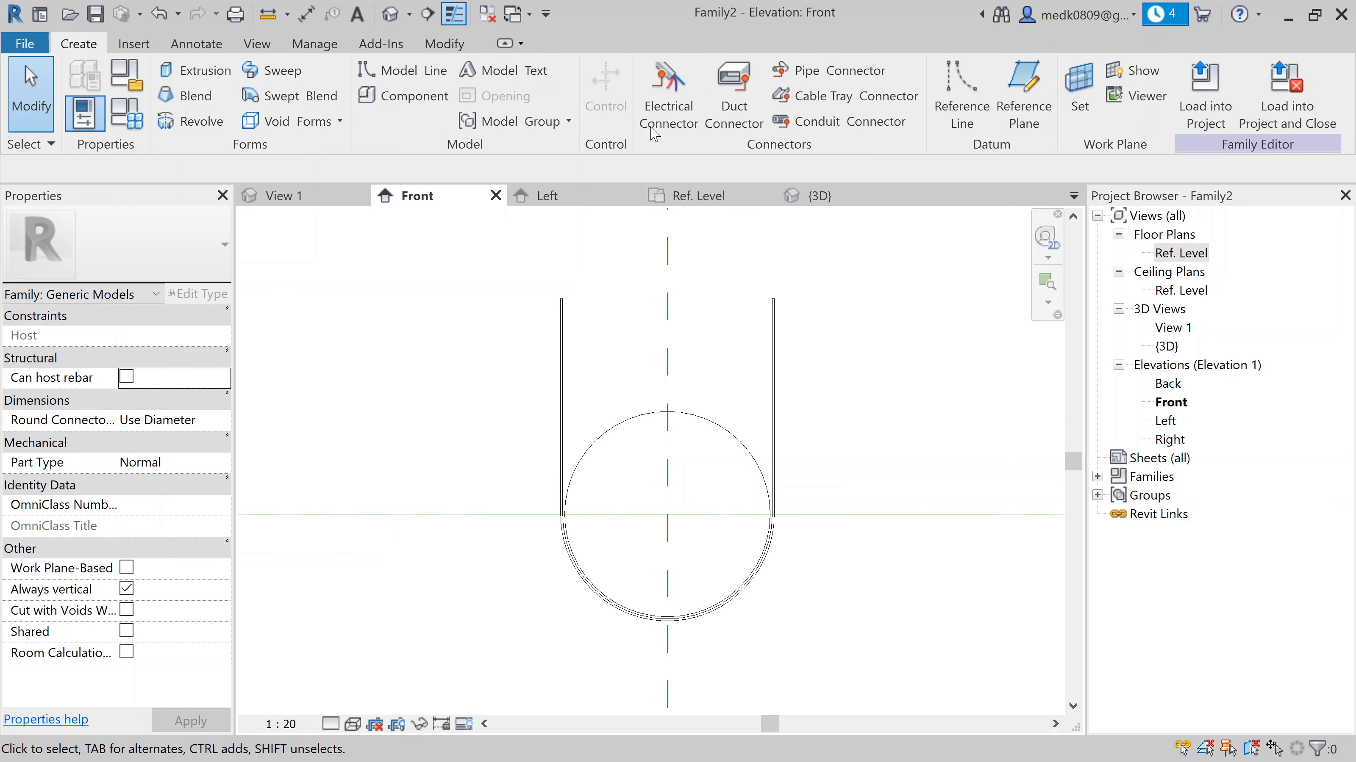
left_click(961, 94)
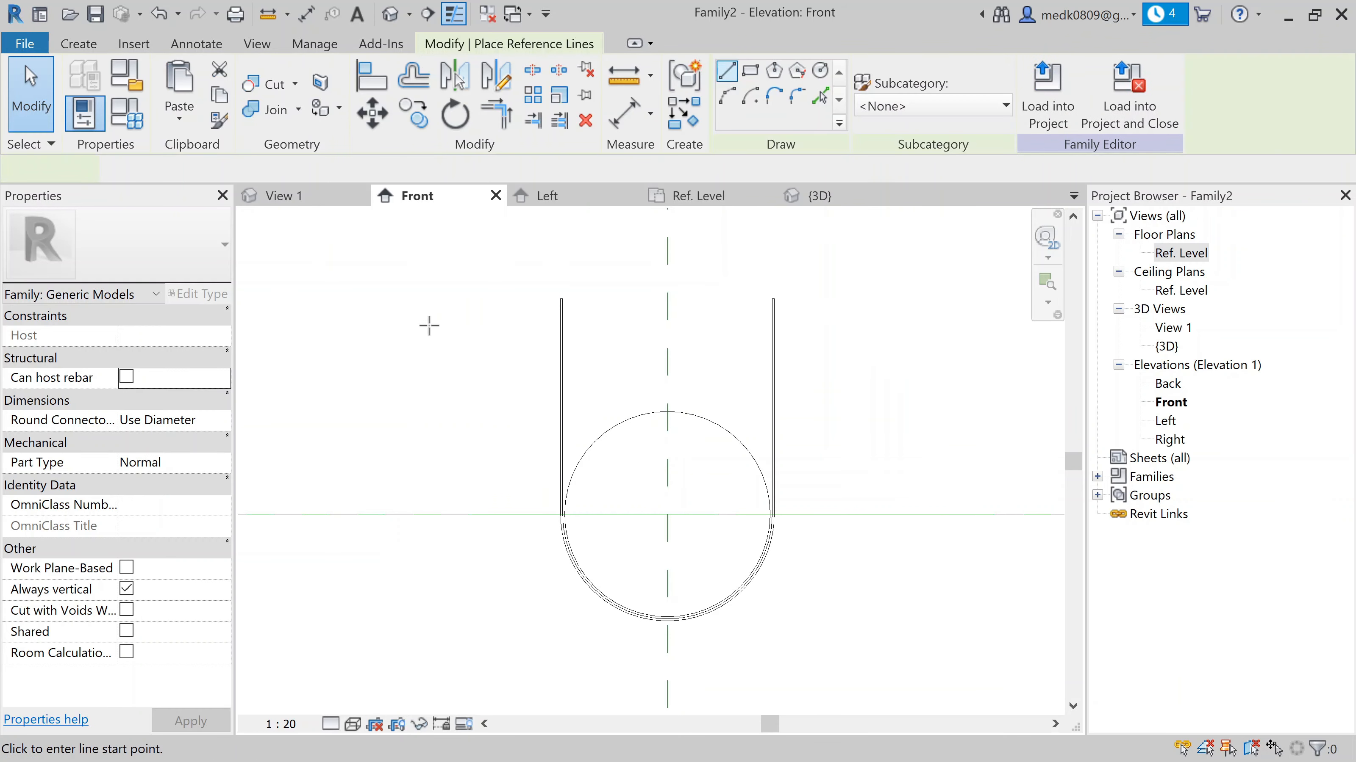
left_click(406, 330)
left_click(982, 330)
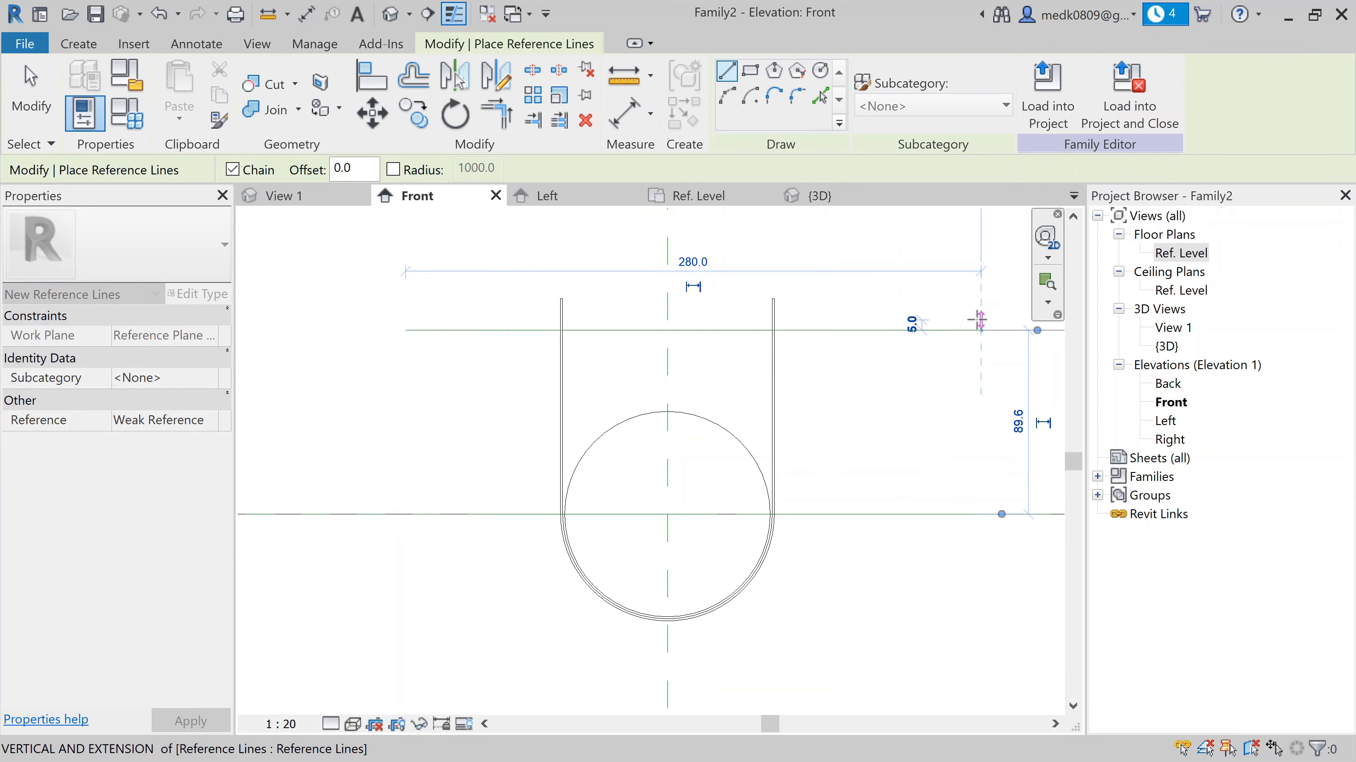
key("Escape")
key("Escape")
scroll(589, 381, "down", 1)
middle_click_drag(725, 392, 623, 386)
left_click(626, 113)
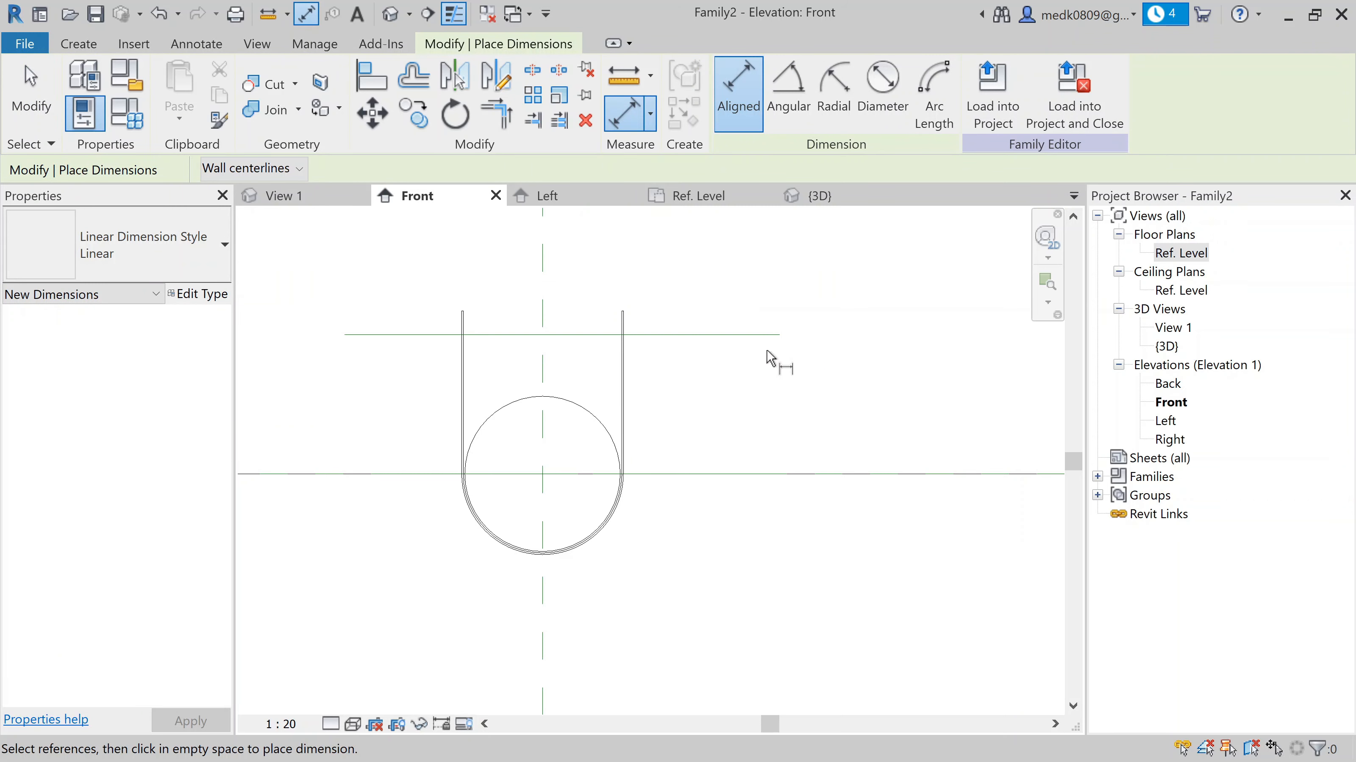
left_click(760, 336)
left_click(767, 475)
middle_click_drag(899, 397, 893, 406)
key("Escape")
key("Escape")
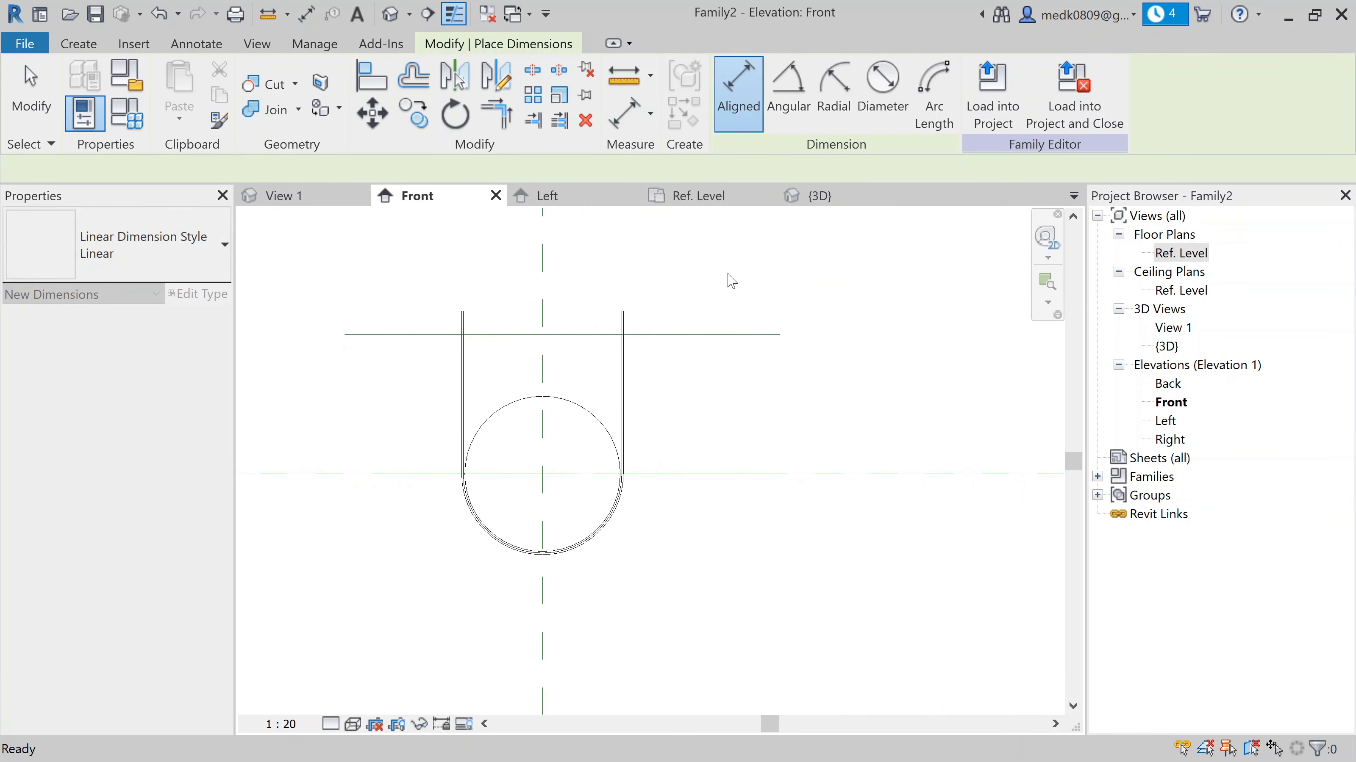
Add an aligned dimension between the new reference line and the horizontal reference through the circle's centre, placed beside the hanger
left_click(635, 121)
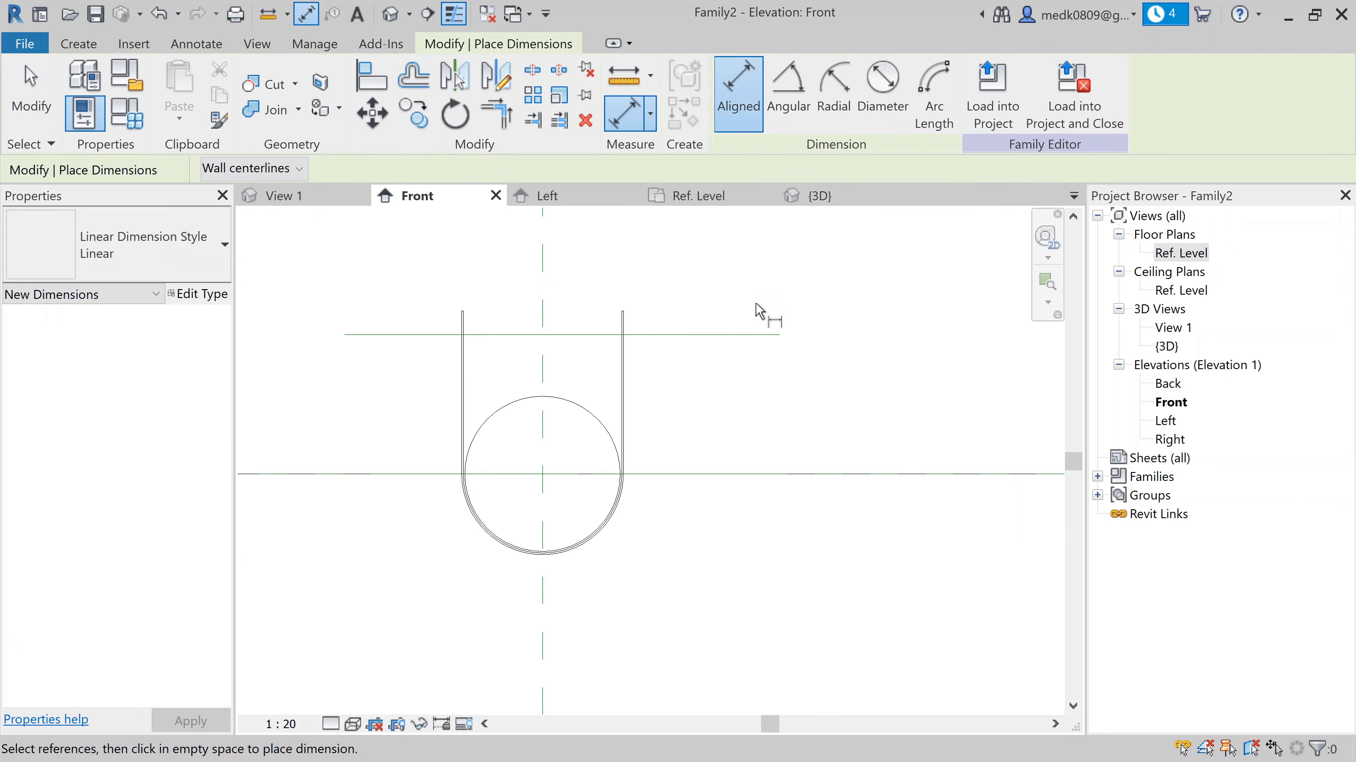
key("Escape")
left_click(727, 340)
left_click(772, 474)
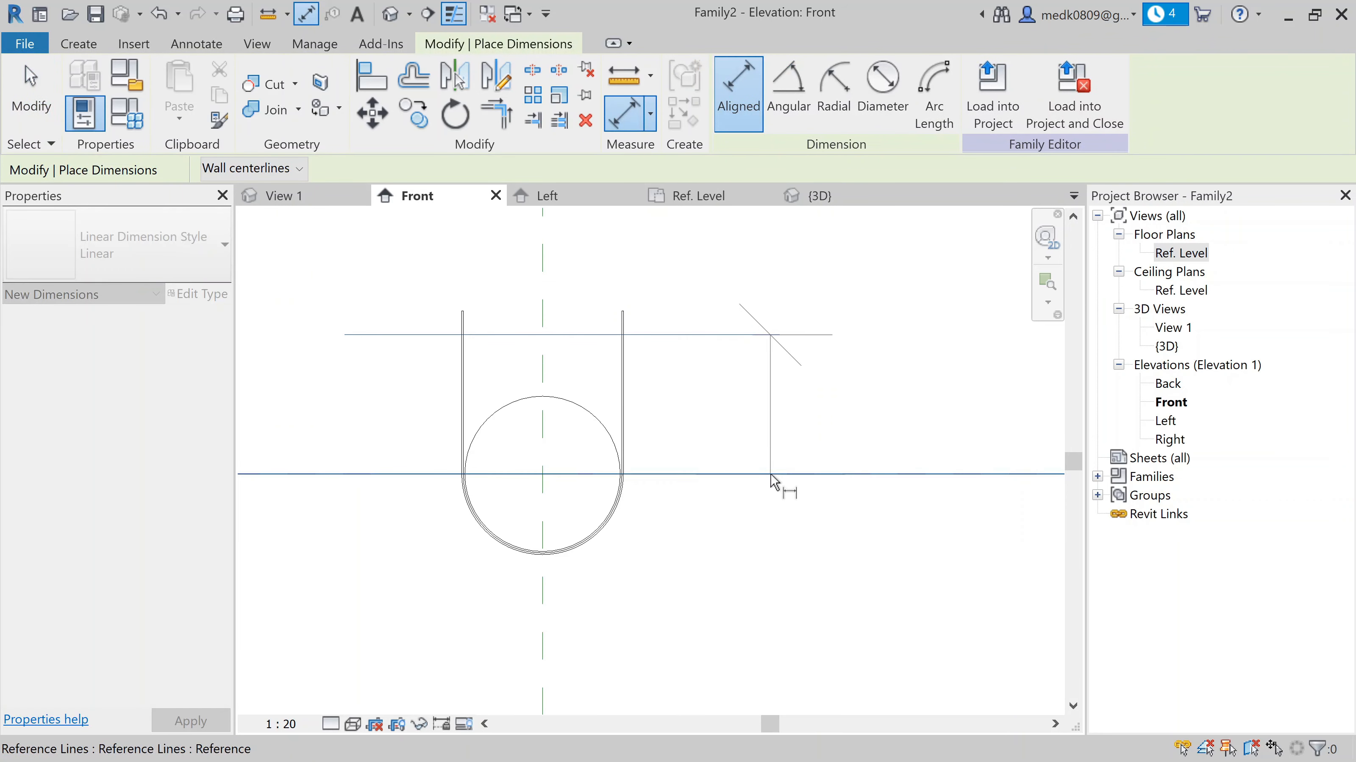
left_click(902, 451)
key("Escape")
middle_click_drag(874, 448, 772, 460)
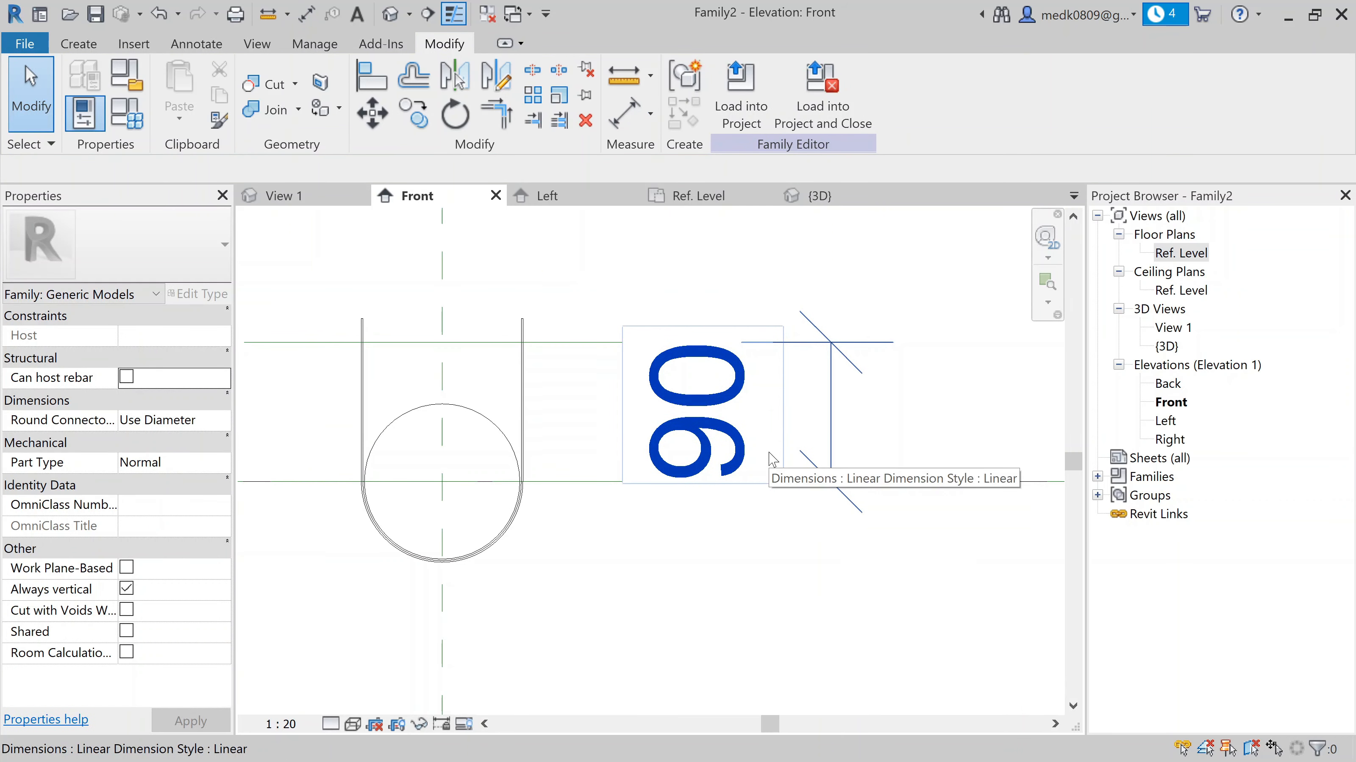
Label the dimension beside the hanger with a new instance family parameter named HEIGHT OF THE HANGER
left_click(831, 430)
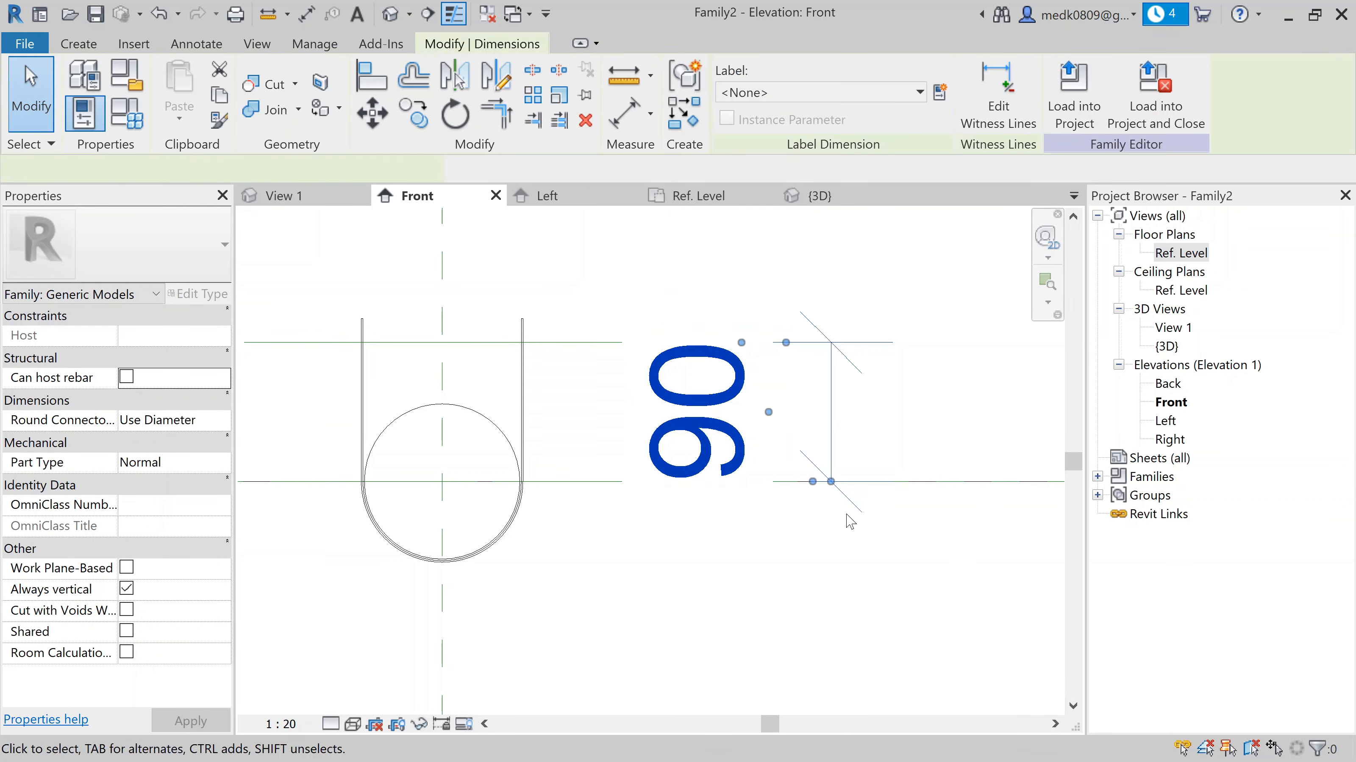
left_click(941, 93)
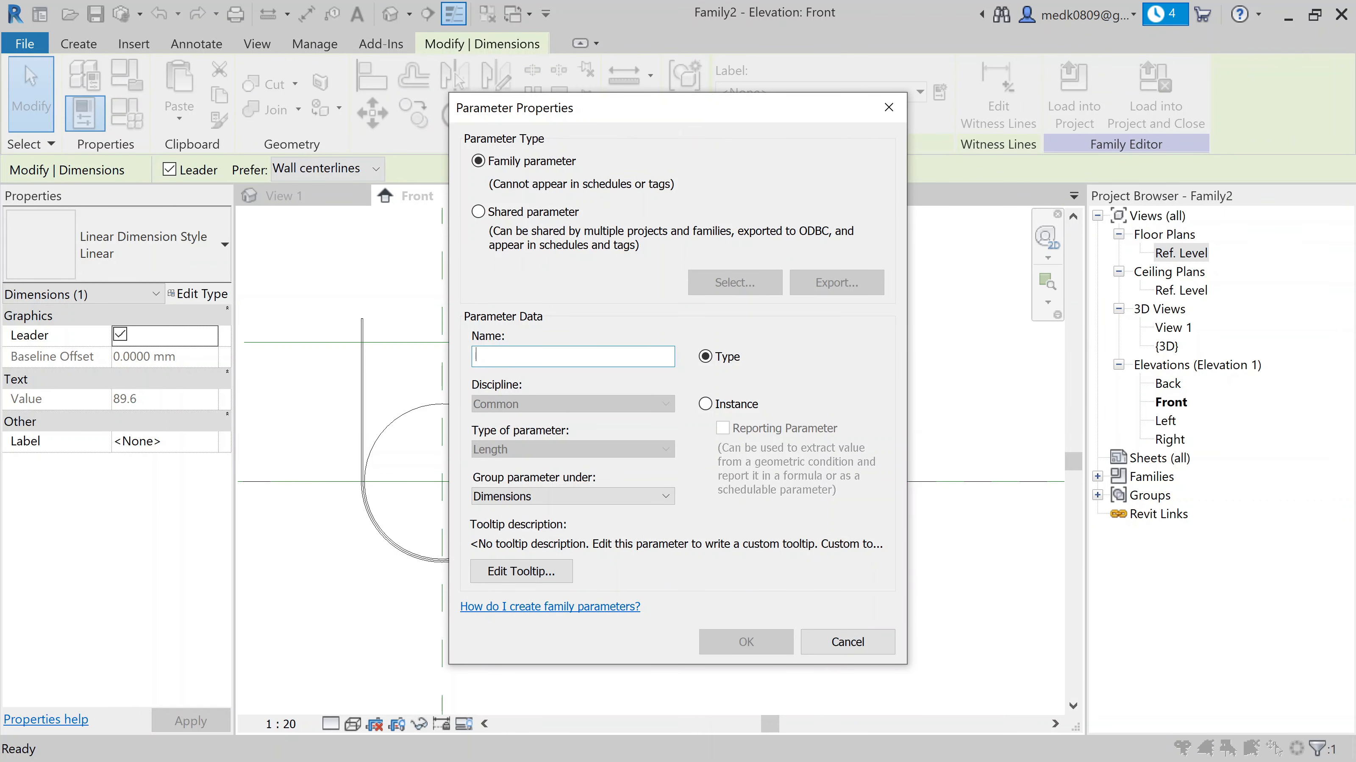
type("HEIGHT OF THE HANGER")
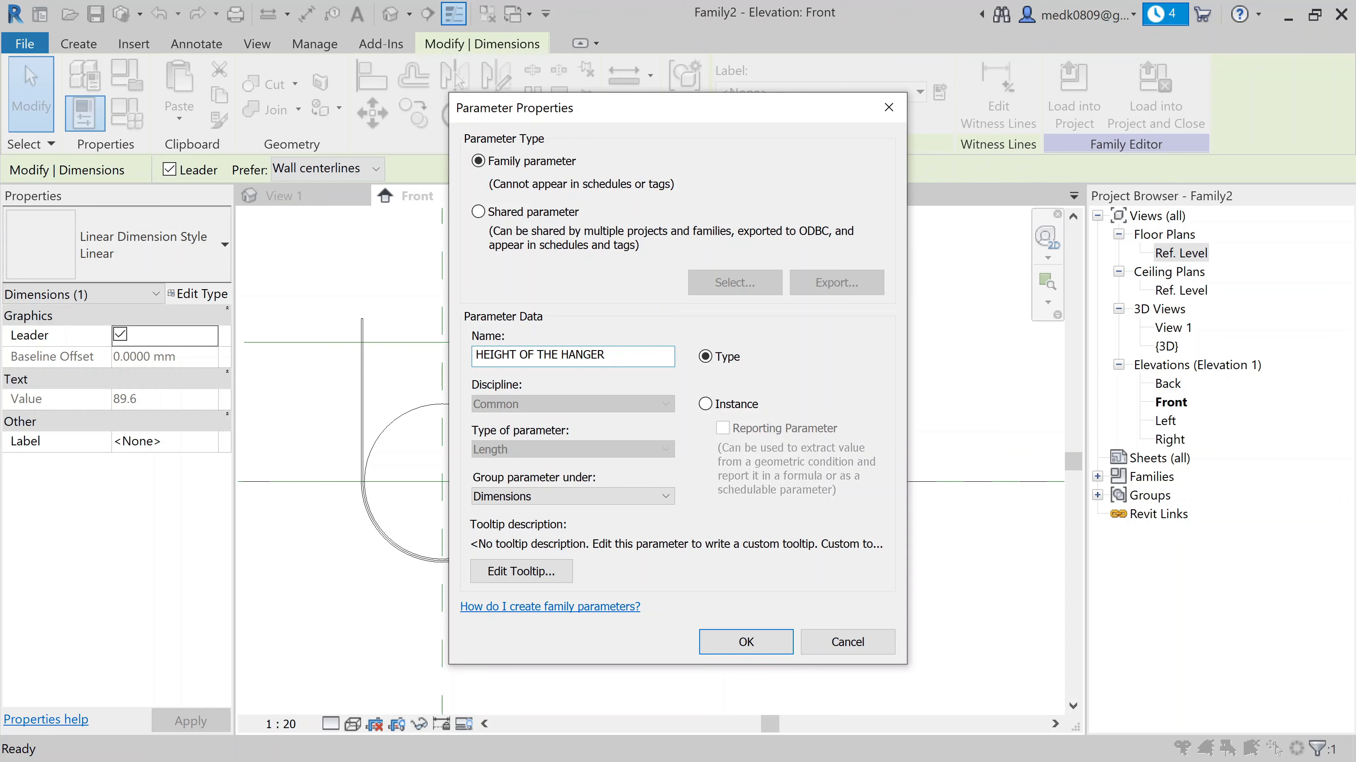
left_click(706, 404)
left_click(762, 641)
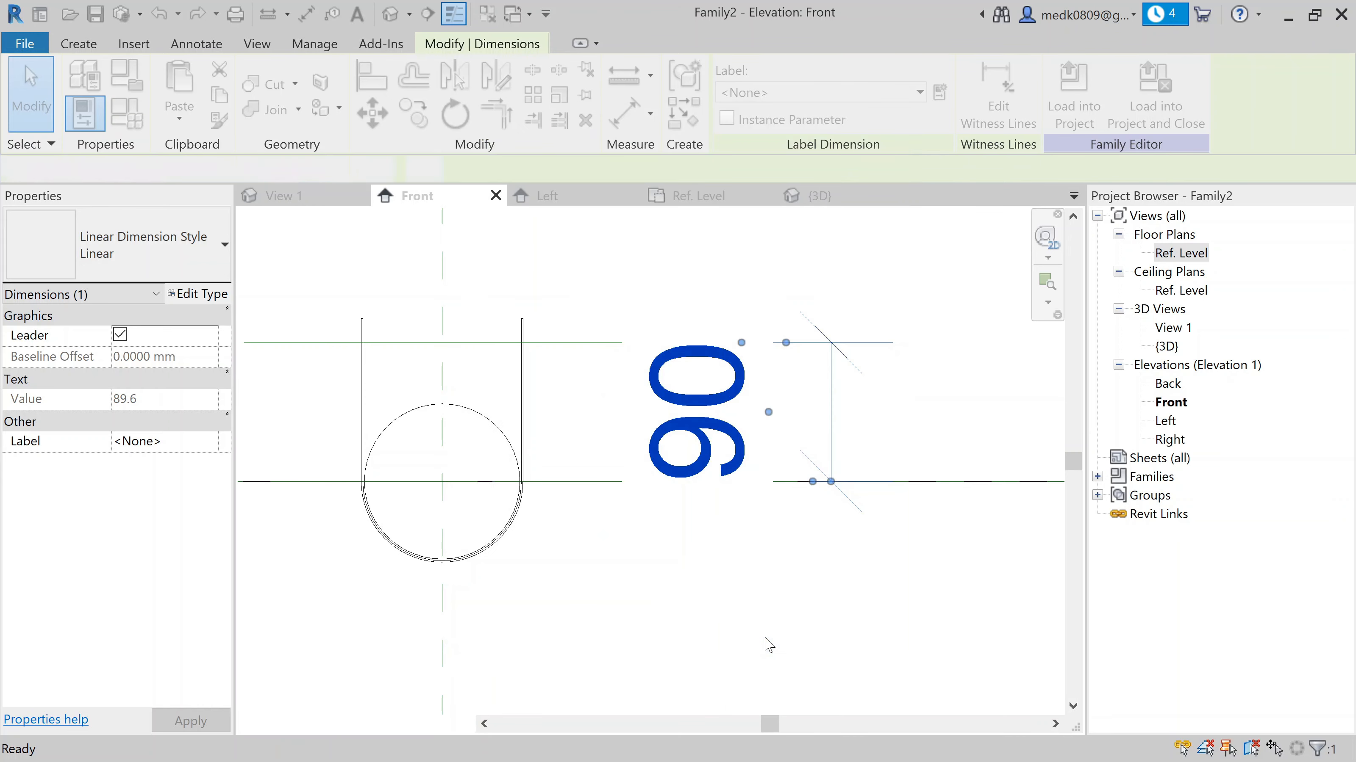
key("Escape")
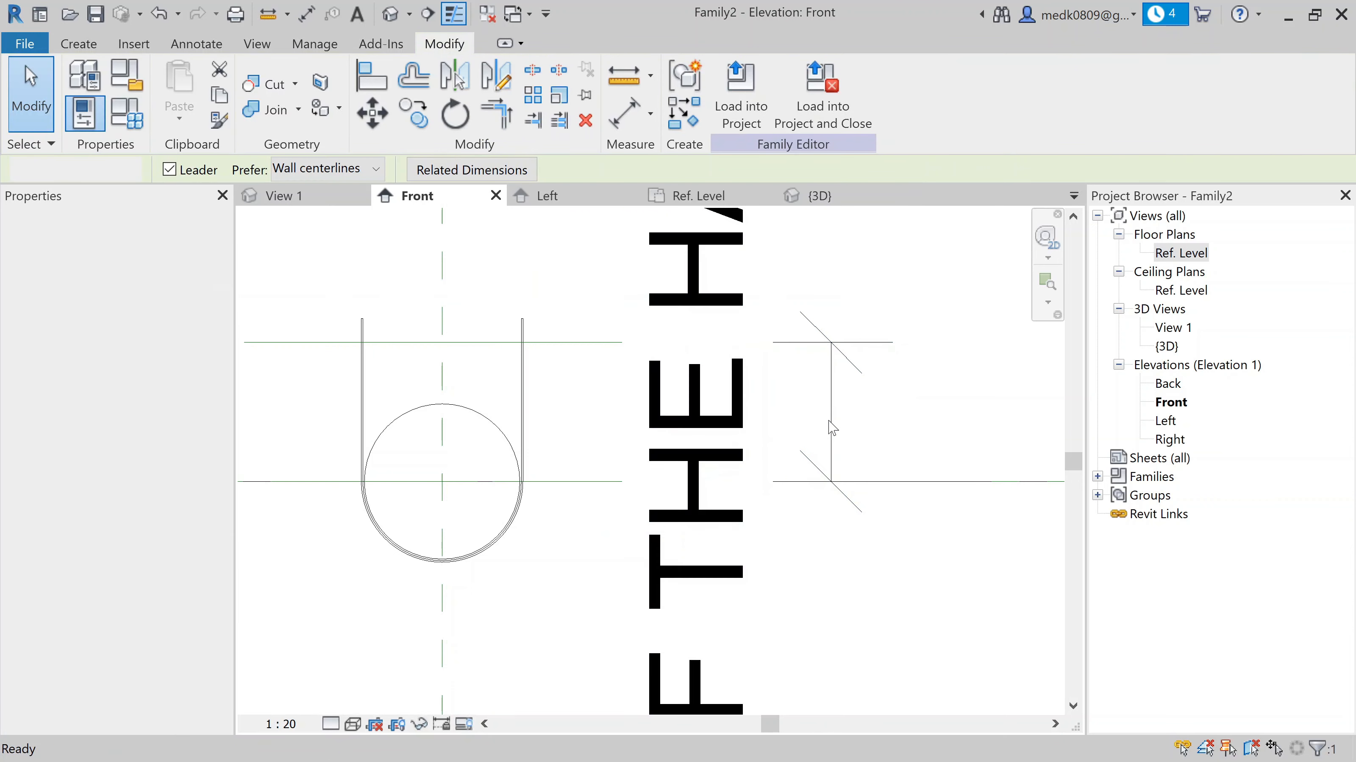
Set the formula of the HEIGHT OF THE HANGER parameter to DOP in the family types and apply it
left_click(720, 426)
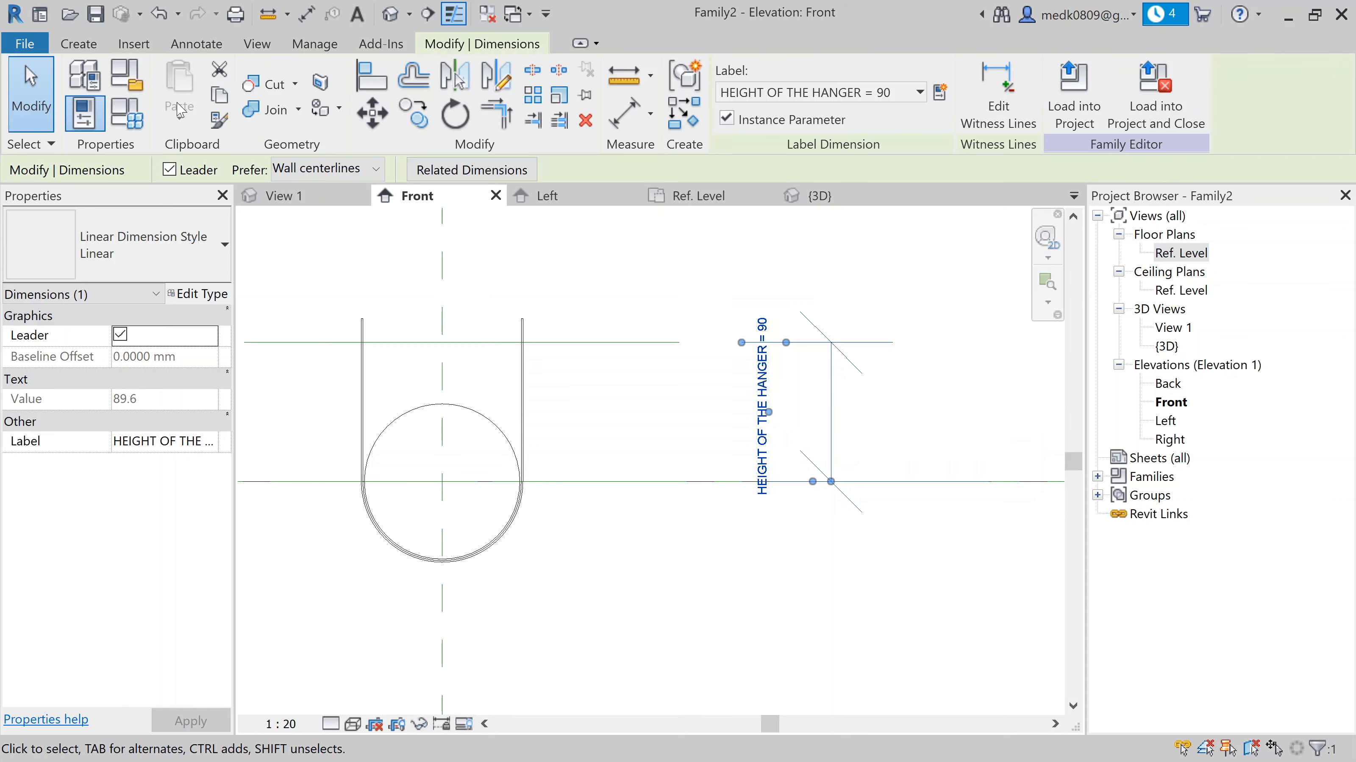
left_click(126, 114)
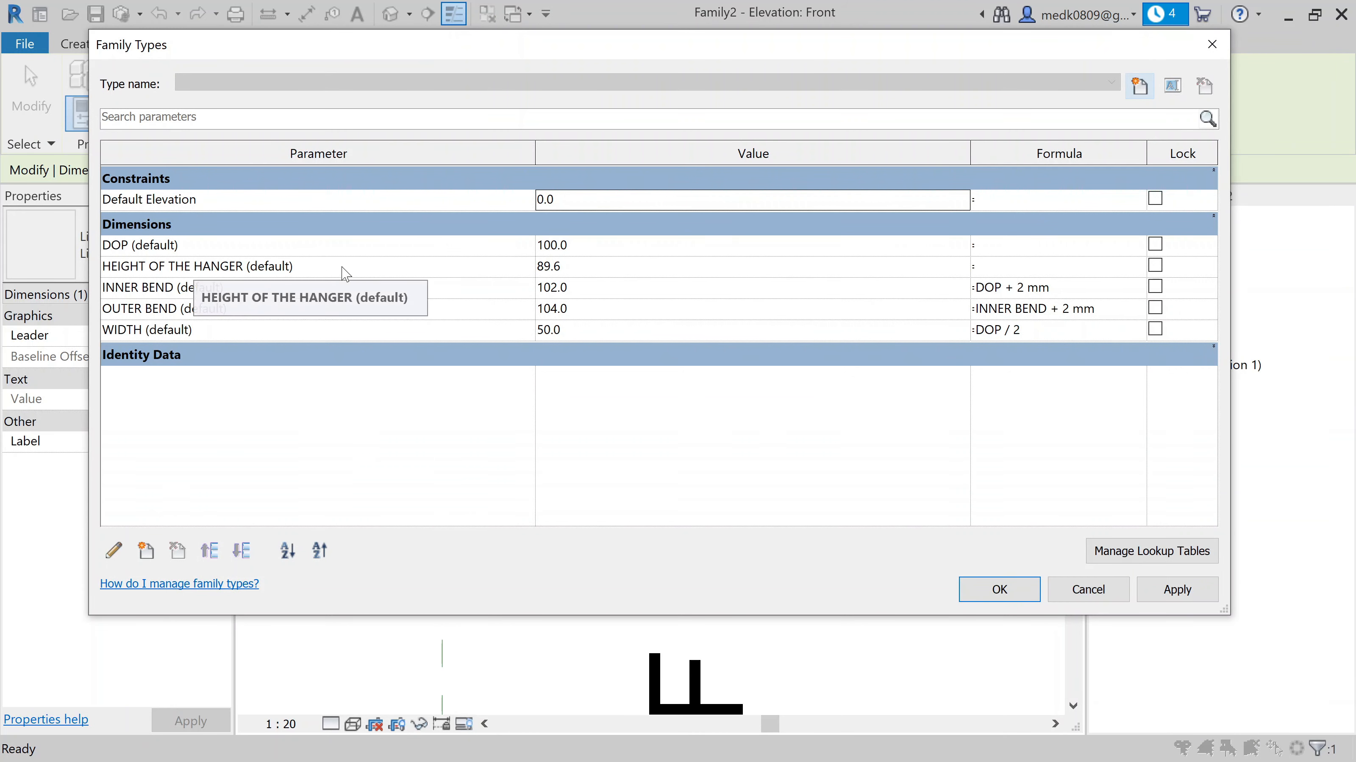
left_click(996, 267)
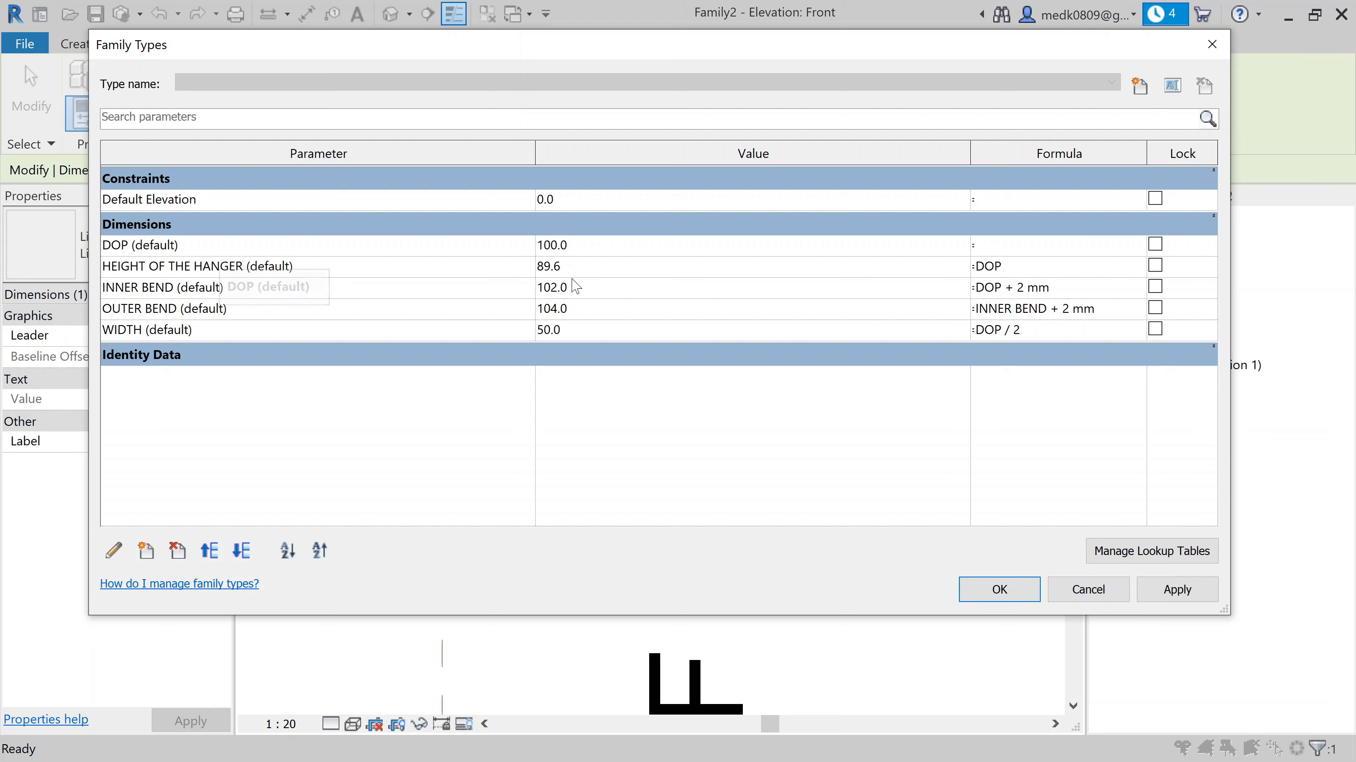
left_click(1182, 590)
left_click(998, 589)
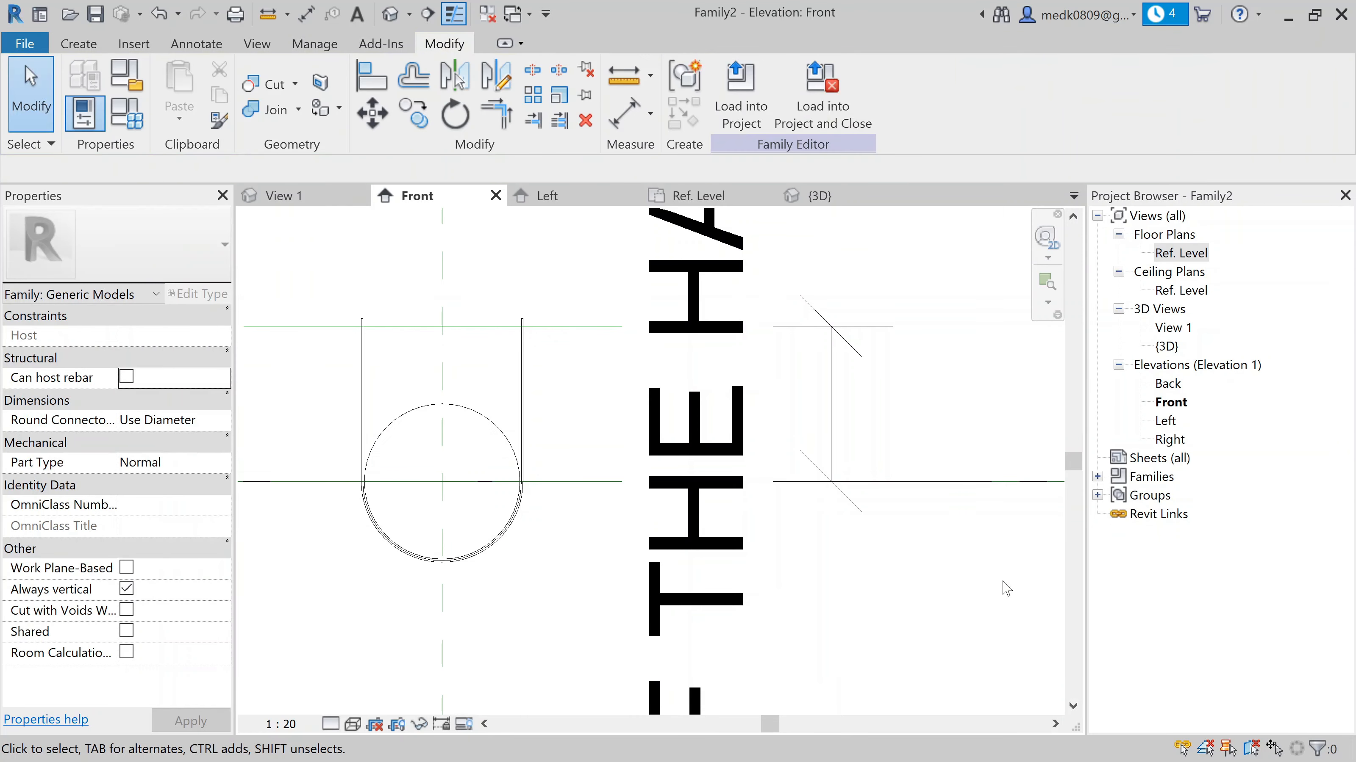
Align the top edge of the hanger's left leg to the upper horizontal reference line and lock the alignment
scroll(1006, 579, "down", 2)
scroll(745, 473, "up", 2)
scroll(515, 403, "up", 3)
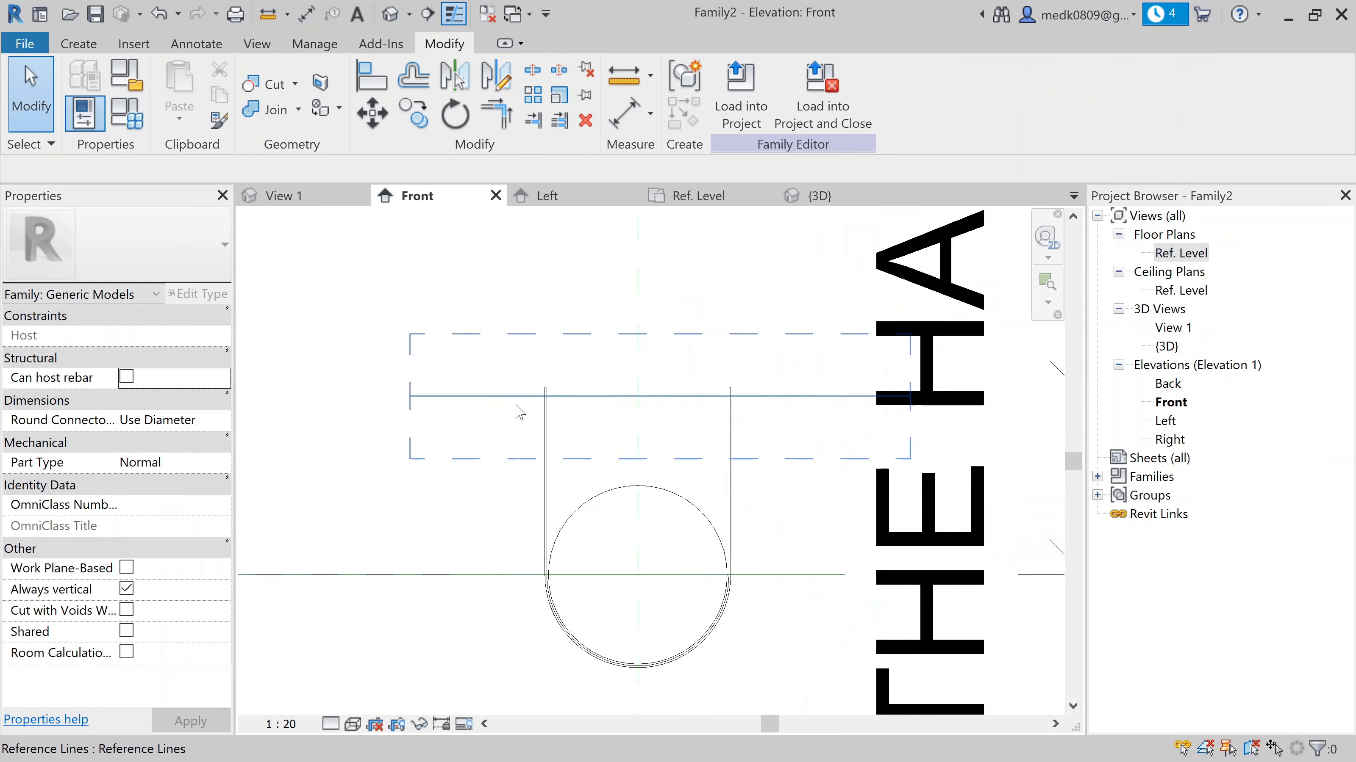
left_click(371, 88)
scroll(487, 344, "up", 2)
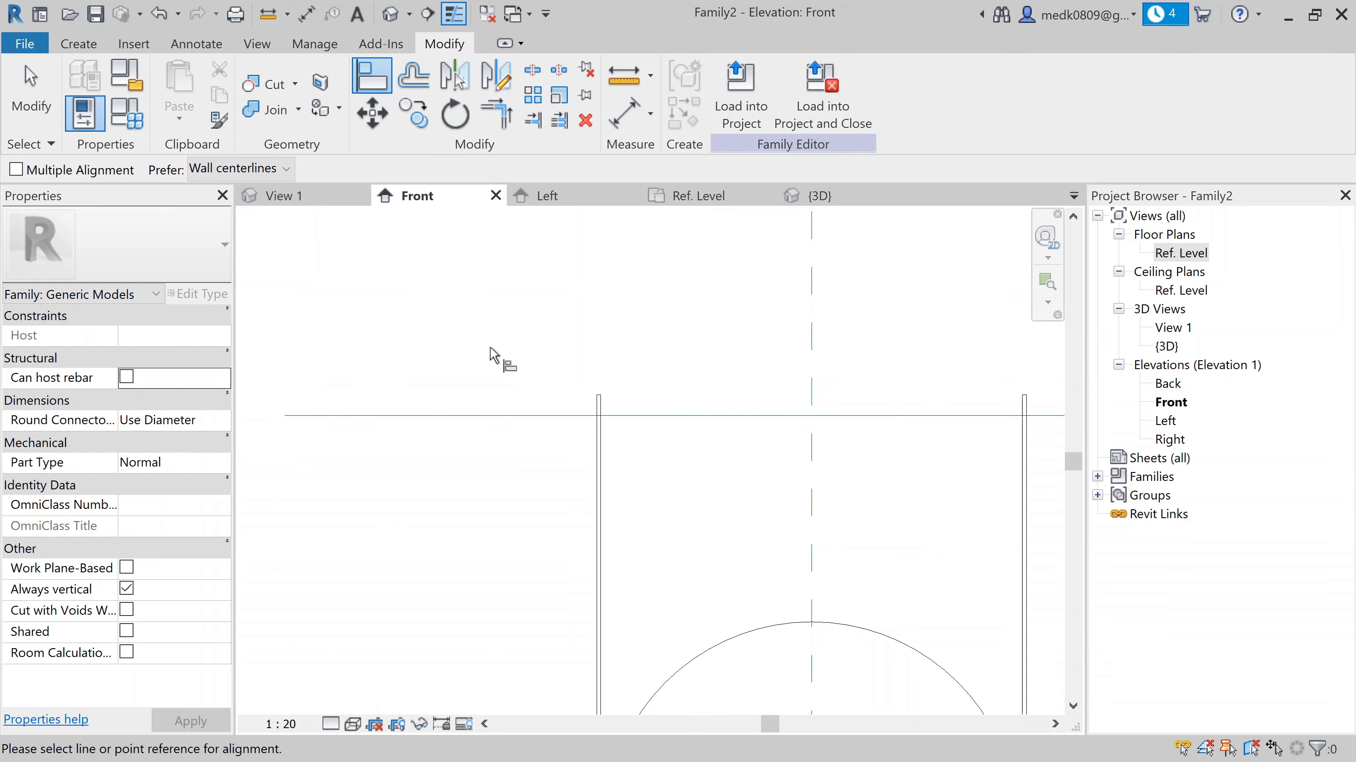
left_click(554, 421)
scroll(609, 431, "up", 3)
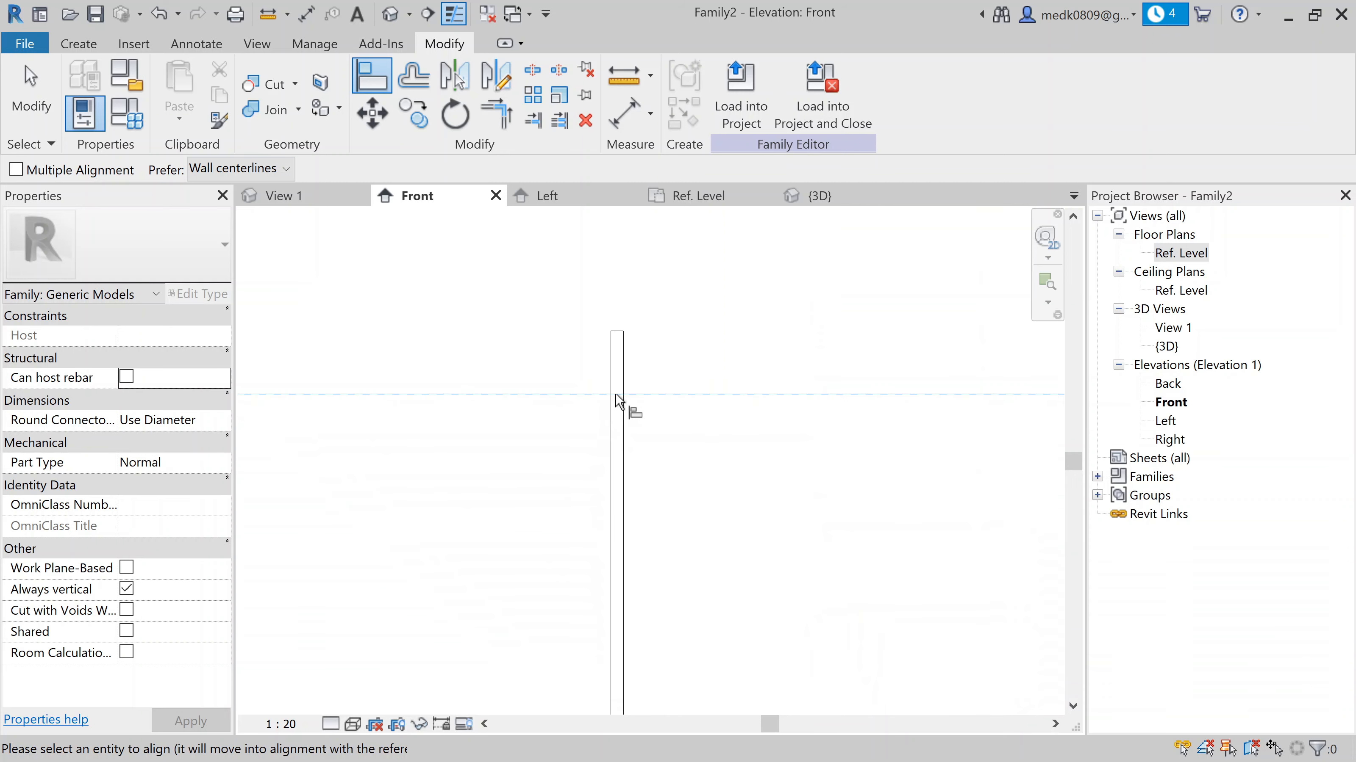
scroll(617, 375, "up", 2)
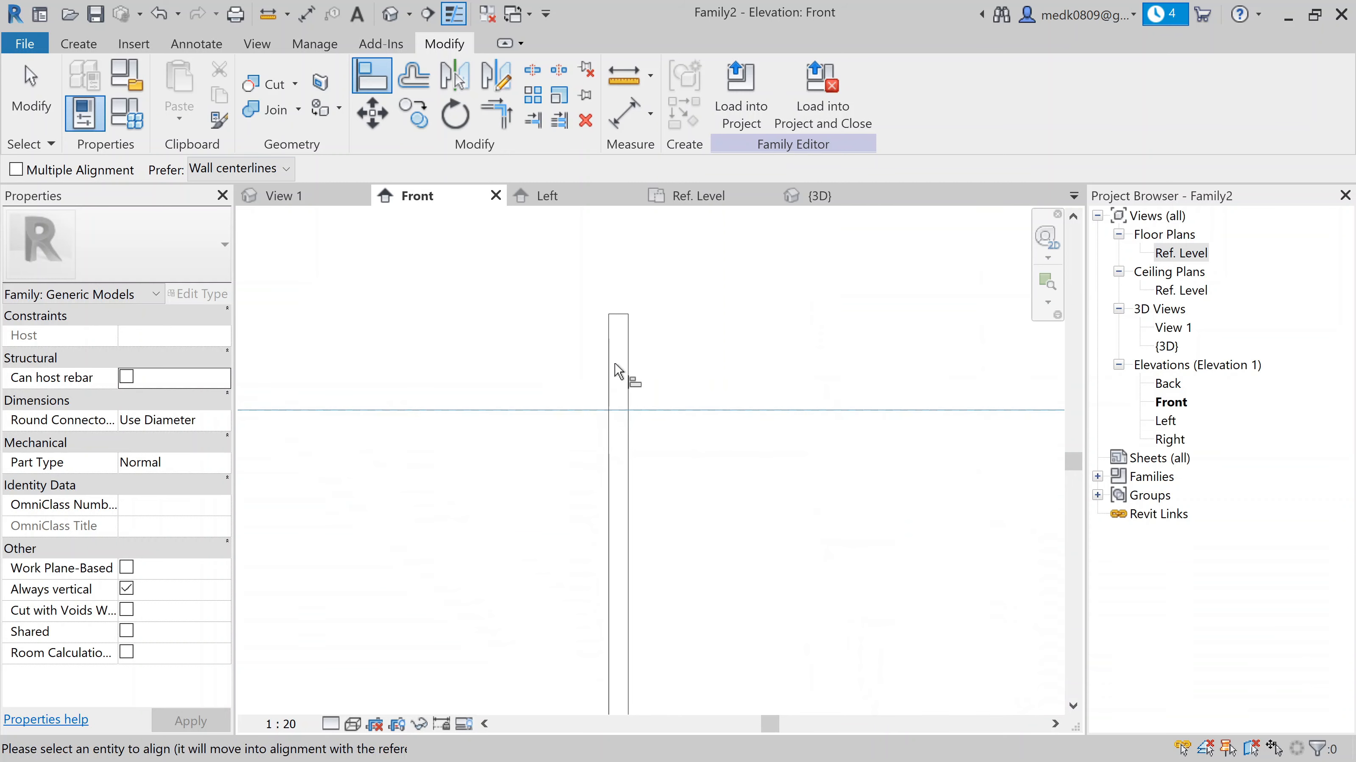
left_click(618, 319)
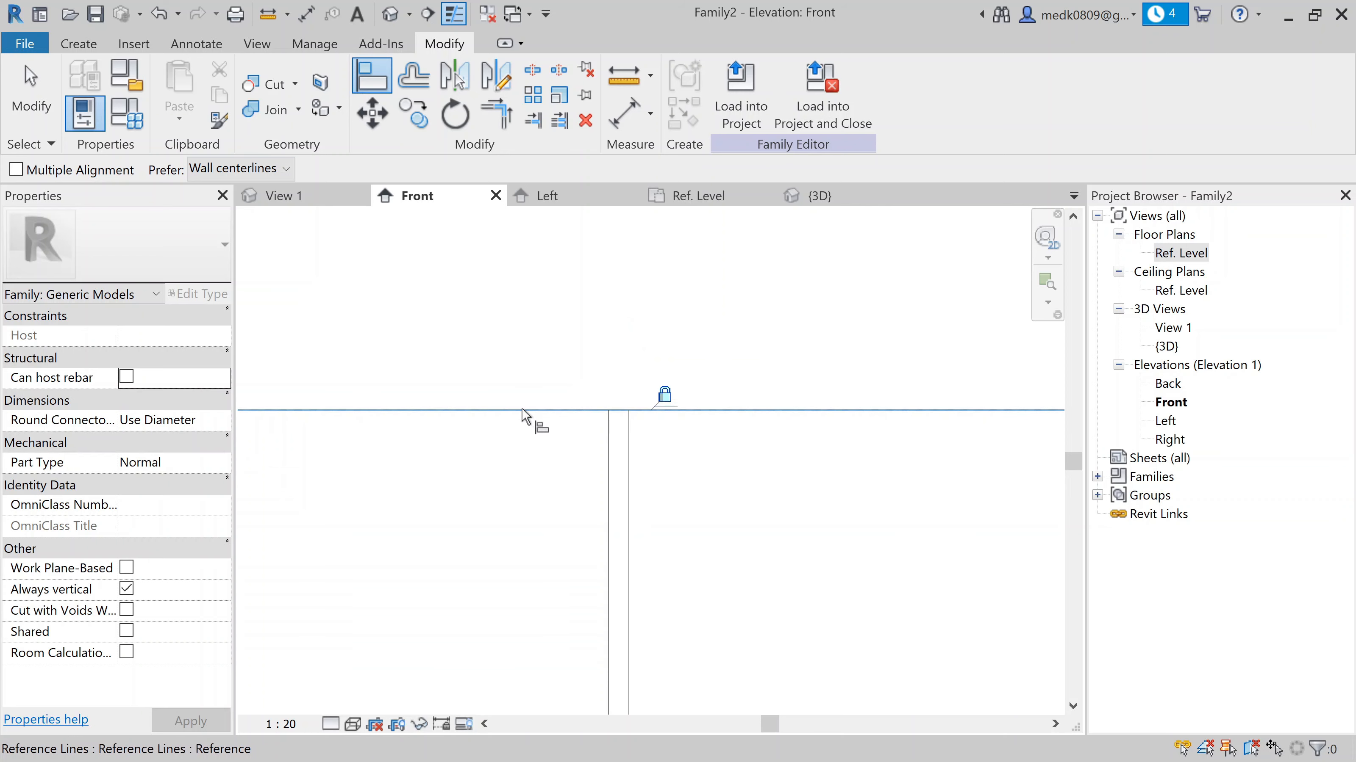
scroll(527, 419, "down", 4)
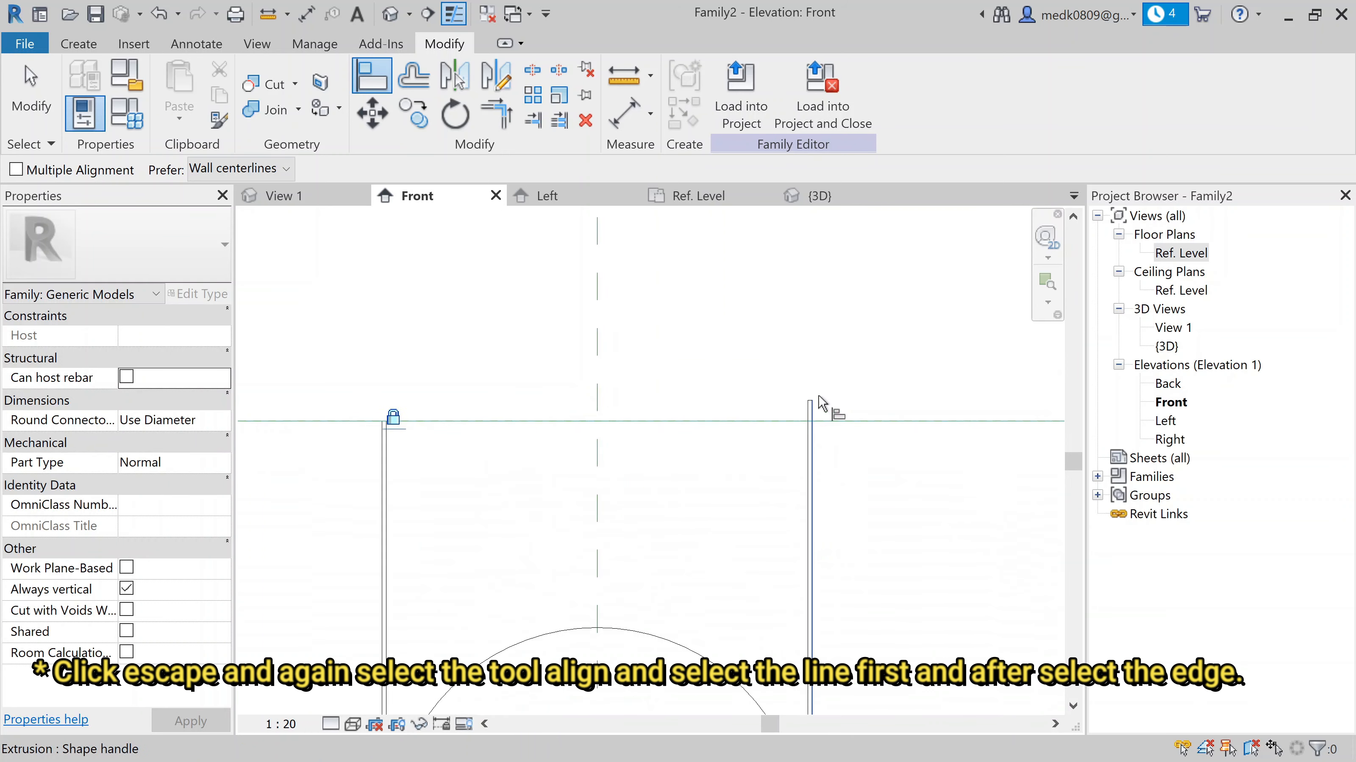
Align and lock the top edge of the hanger's right leg to the same upper reference line
key("Escape")
scroll(832, 422, "up", 2)
left_click(836, 431)
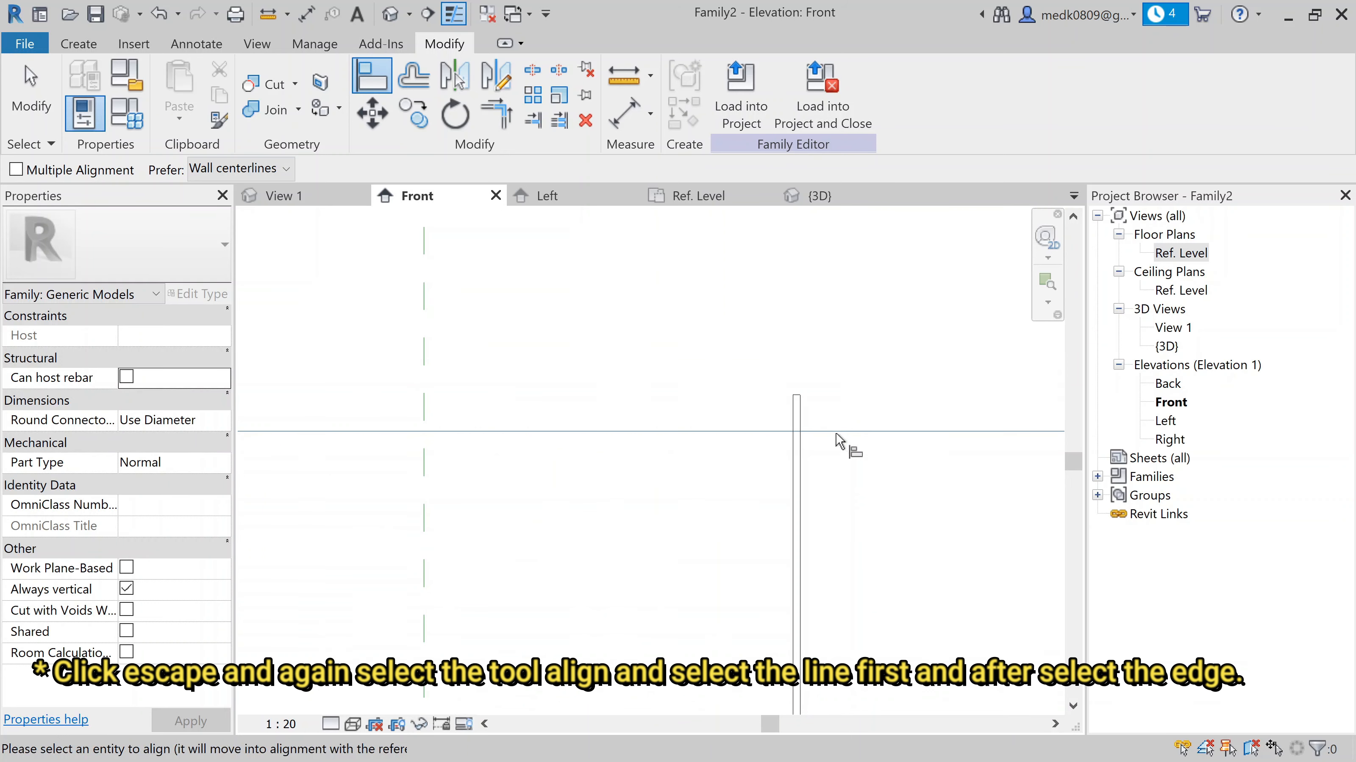
scroll(809, 414, "up", 2)
left_click(791, 387)
scroll(689, 427, "down", 4)
key("Escape")
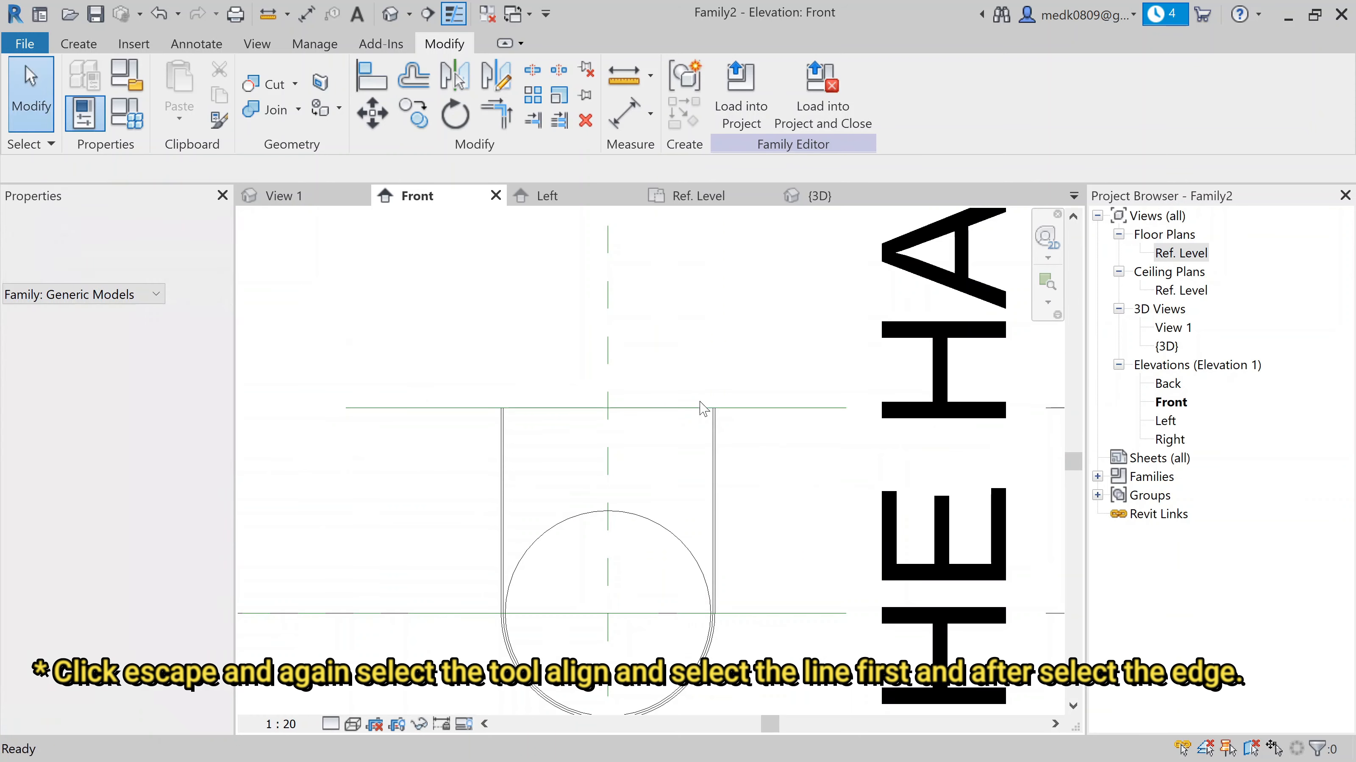
left_click(702, 409)
scroll(702, 410, "down", 2)
key("Escape")
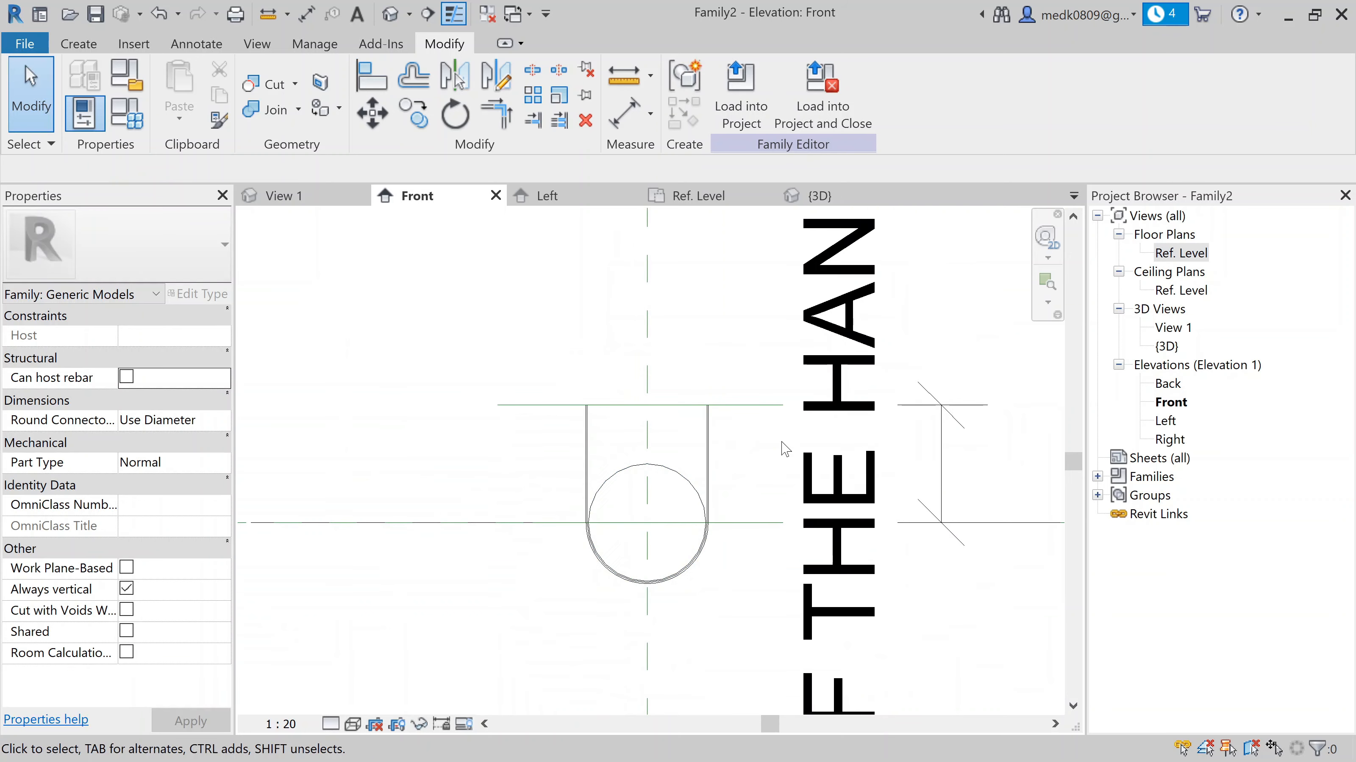
Set the HEIGHT OF THE HANGER formula to DOP - 0.2 * DOP in the family types and confirm it
left_click(945, 454)
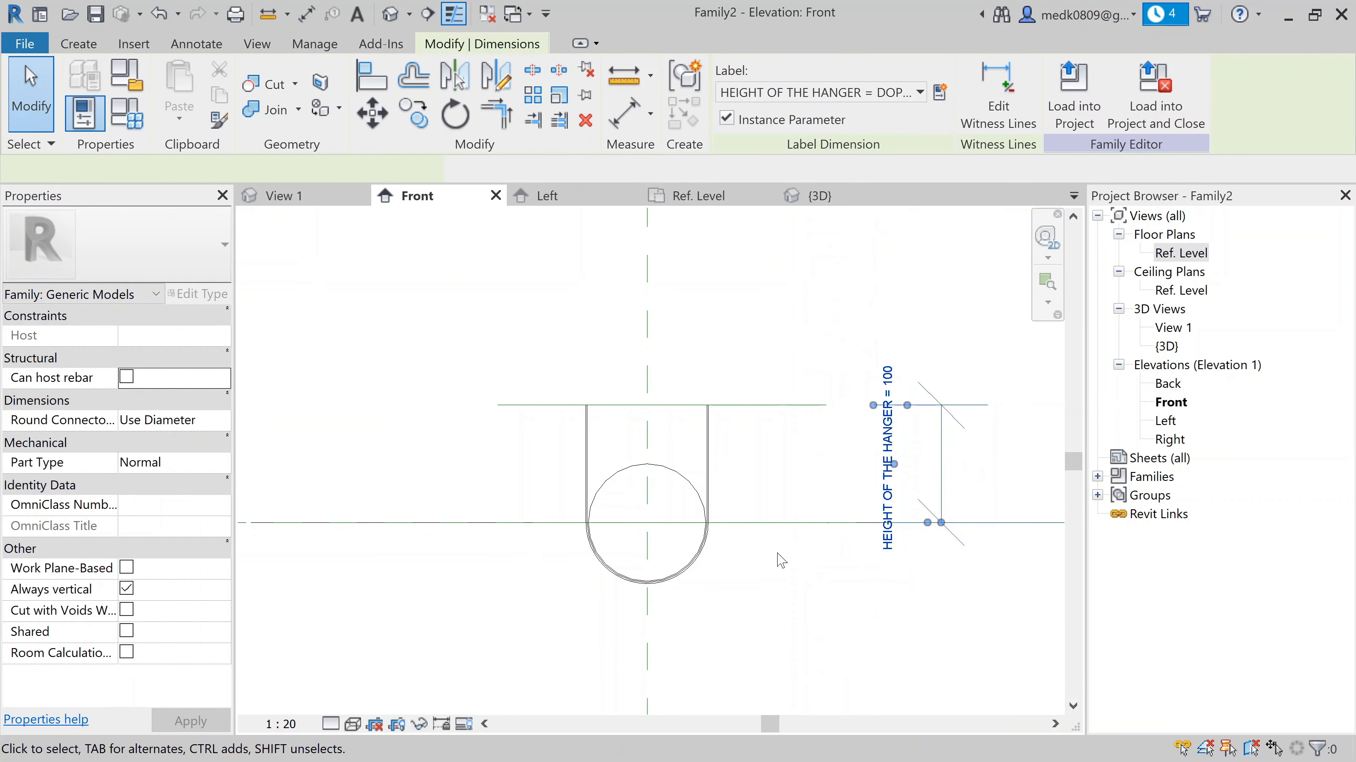
left_click(127, 113)
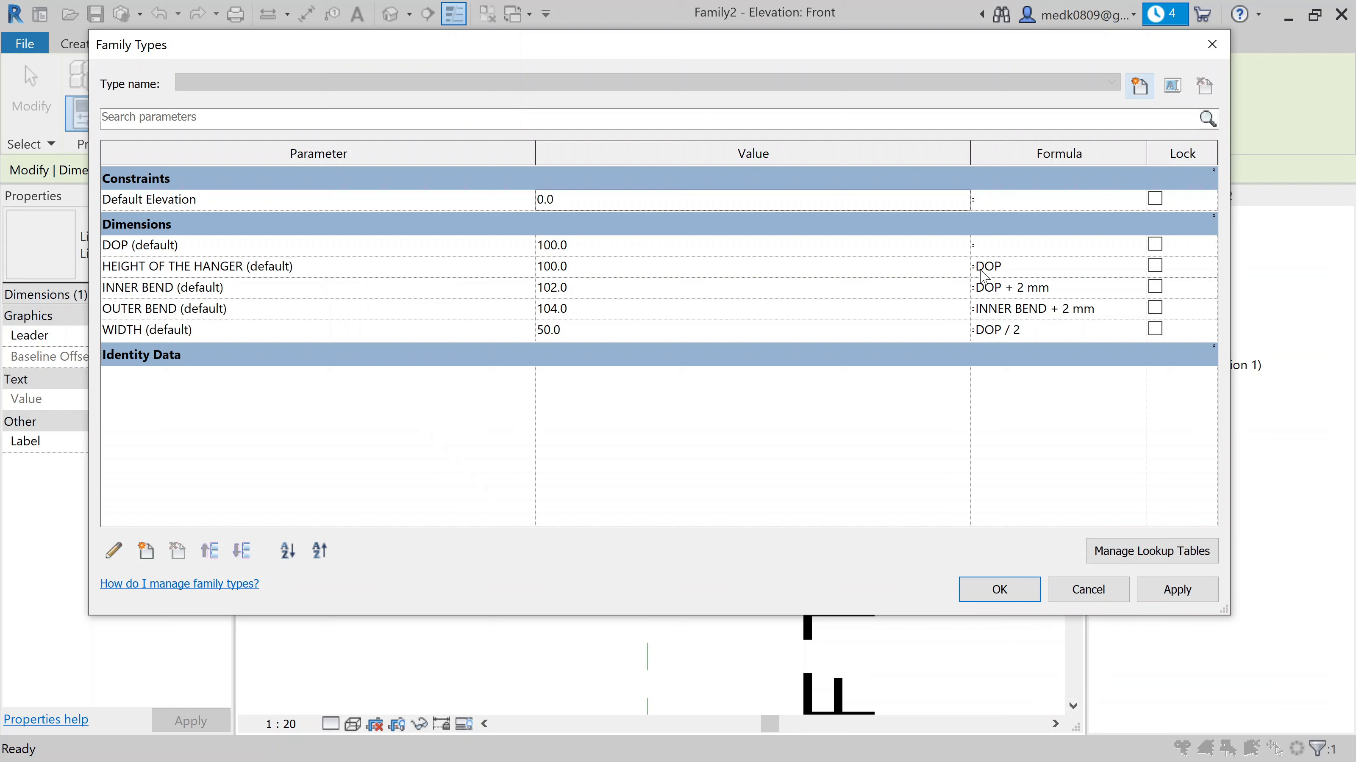
left_click(1019, 270)
left_click(1017, 269)
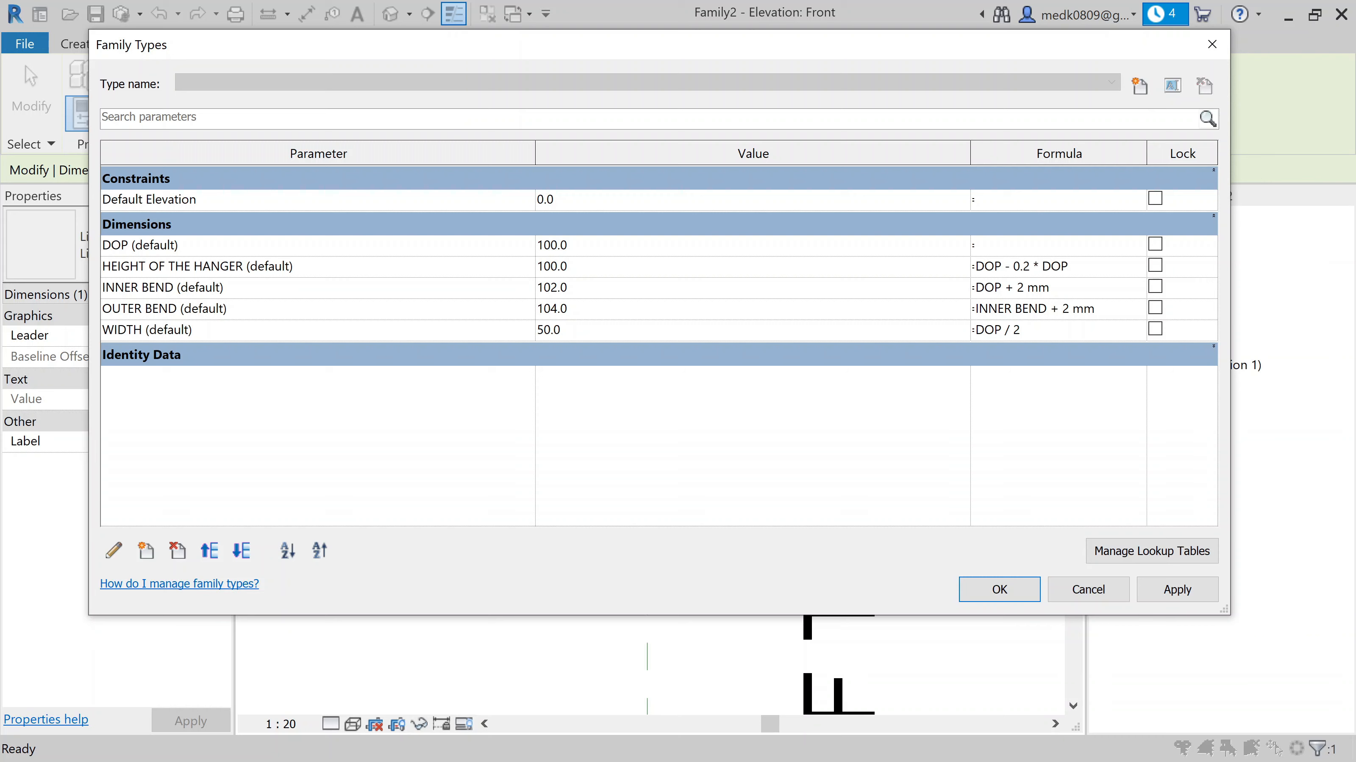
left_click(999, 589)
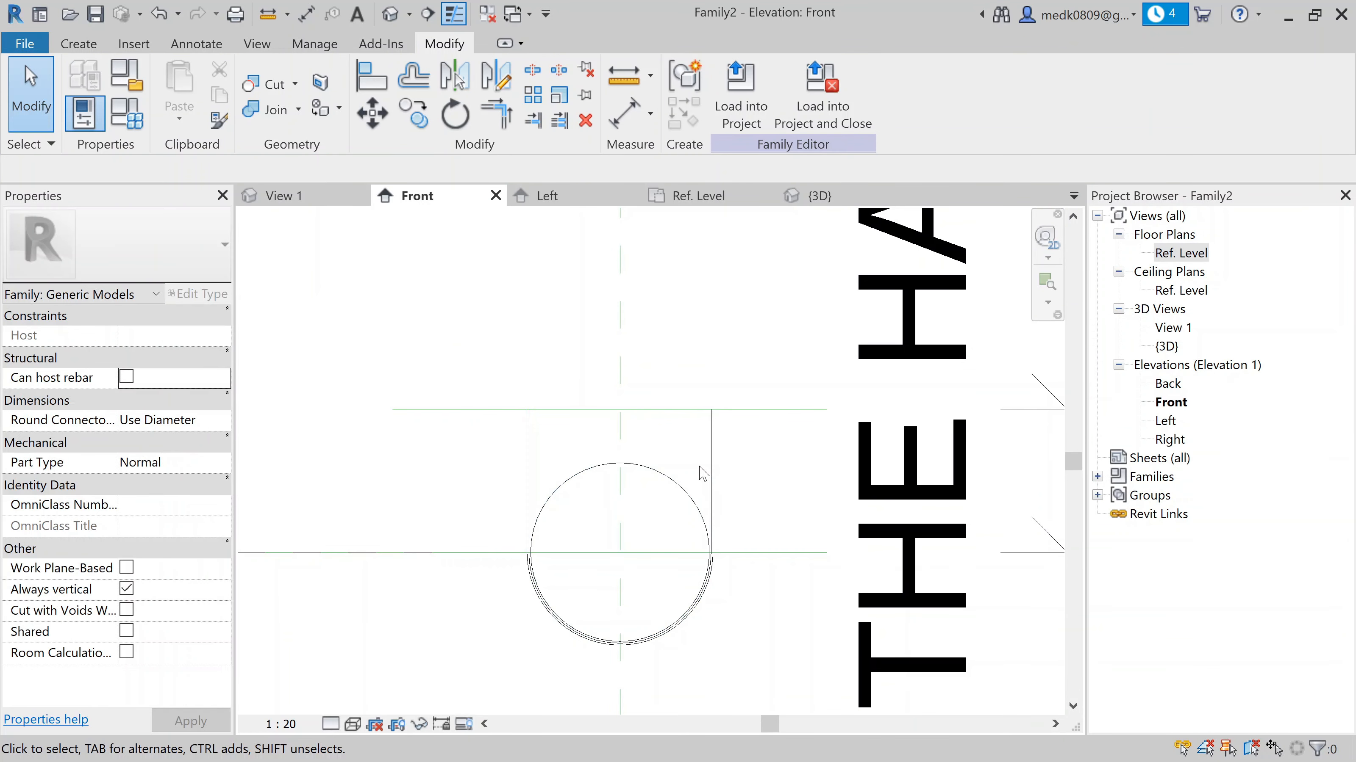
scroll(712, 480, "up", 3)
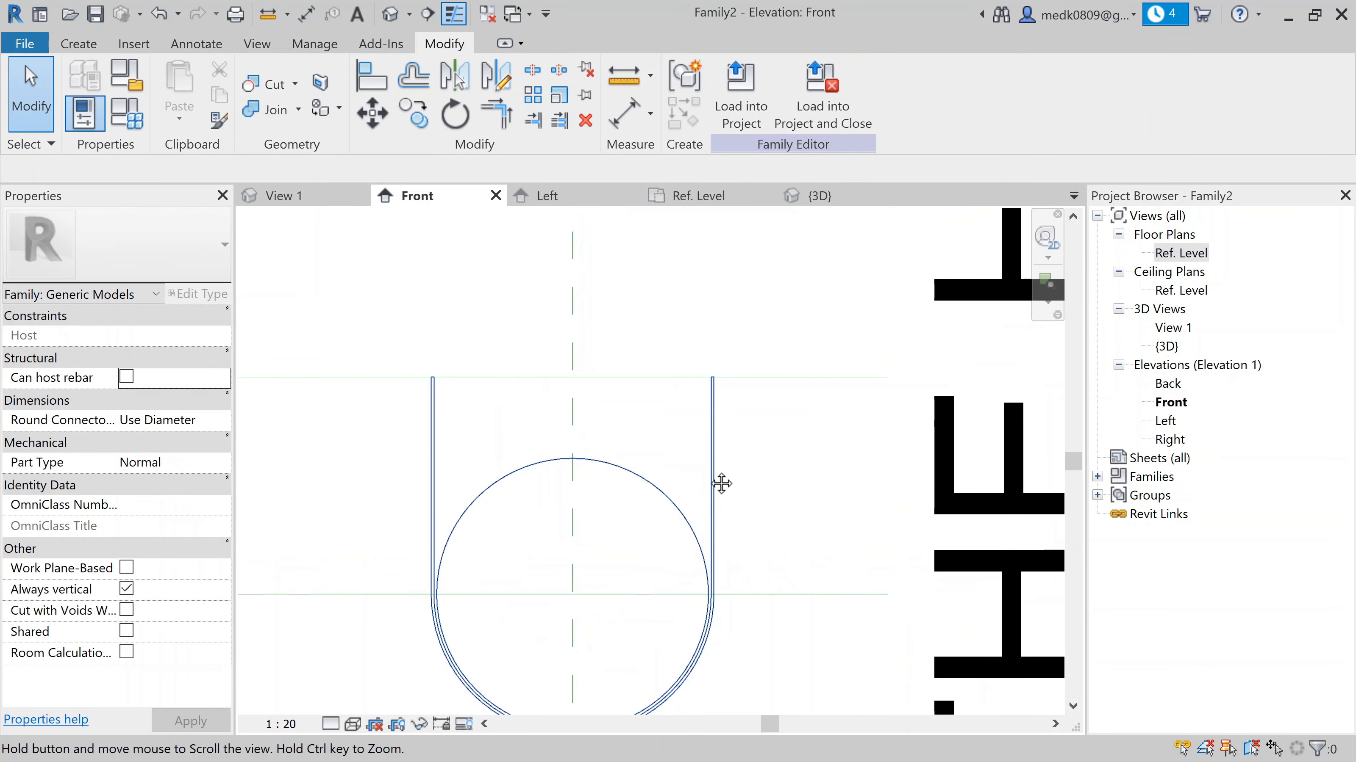
scroll(679, 404, "down", 2)
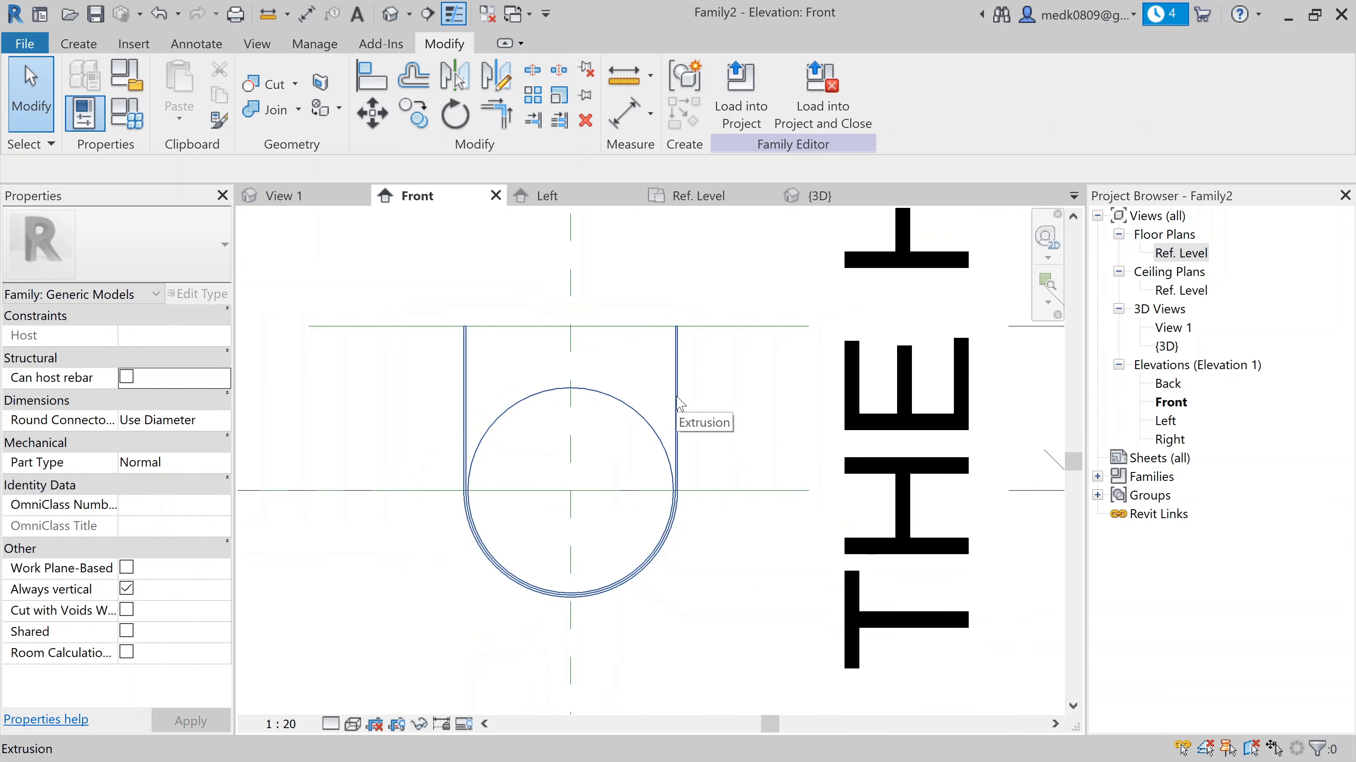
scroll(671, 398, "down", 2)
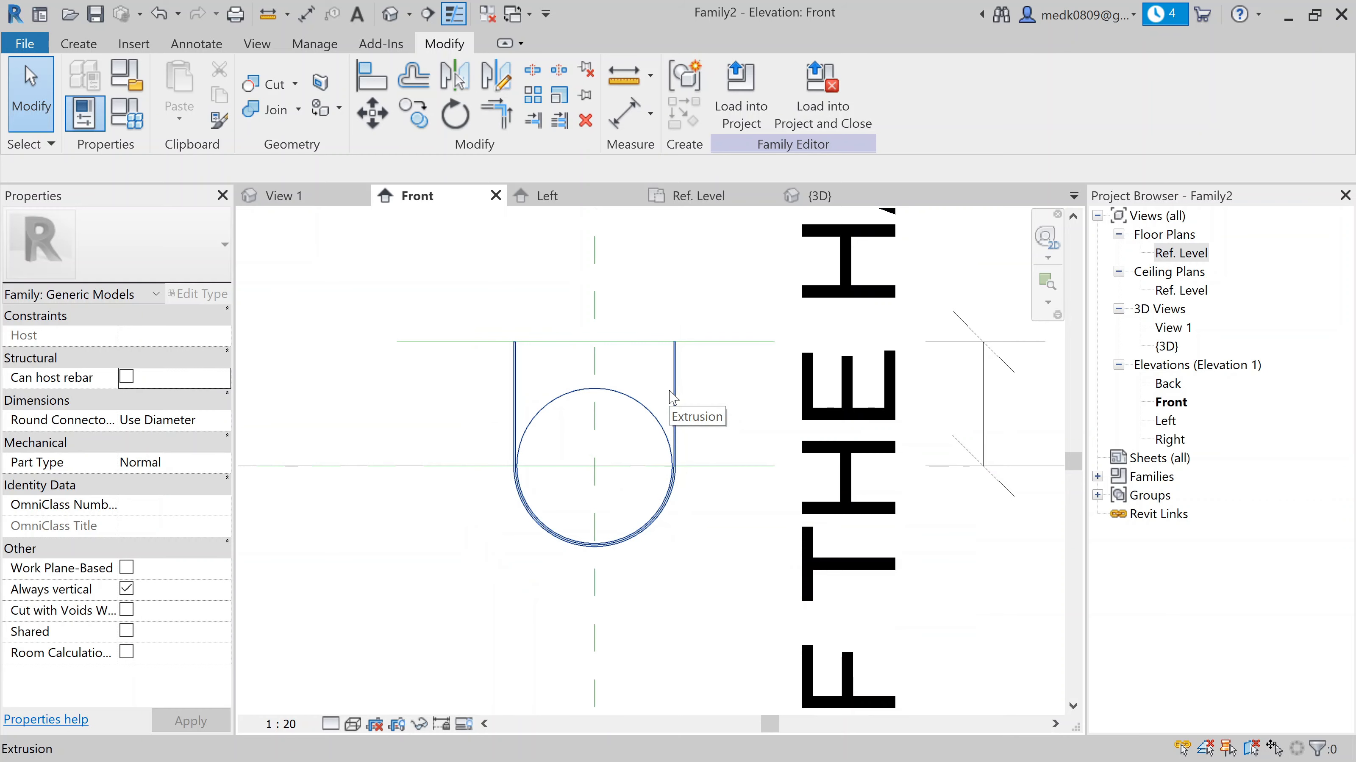
scroll(507, 358, "up", 3)
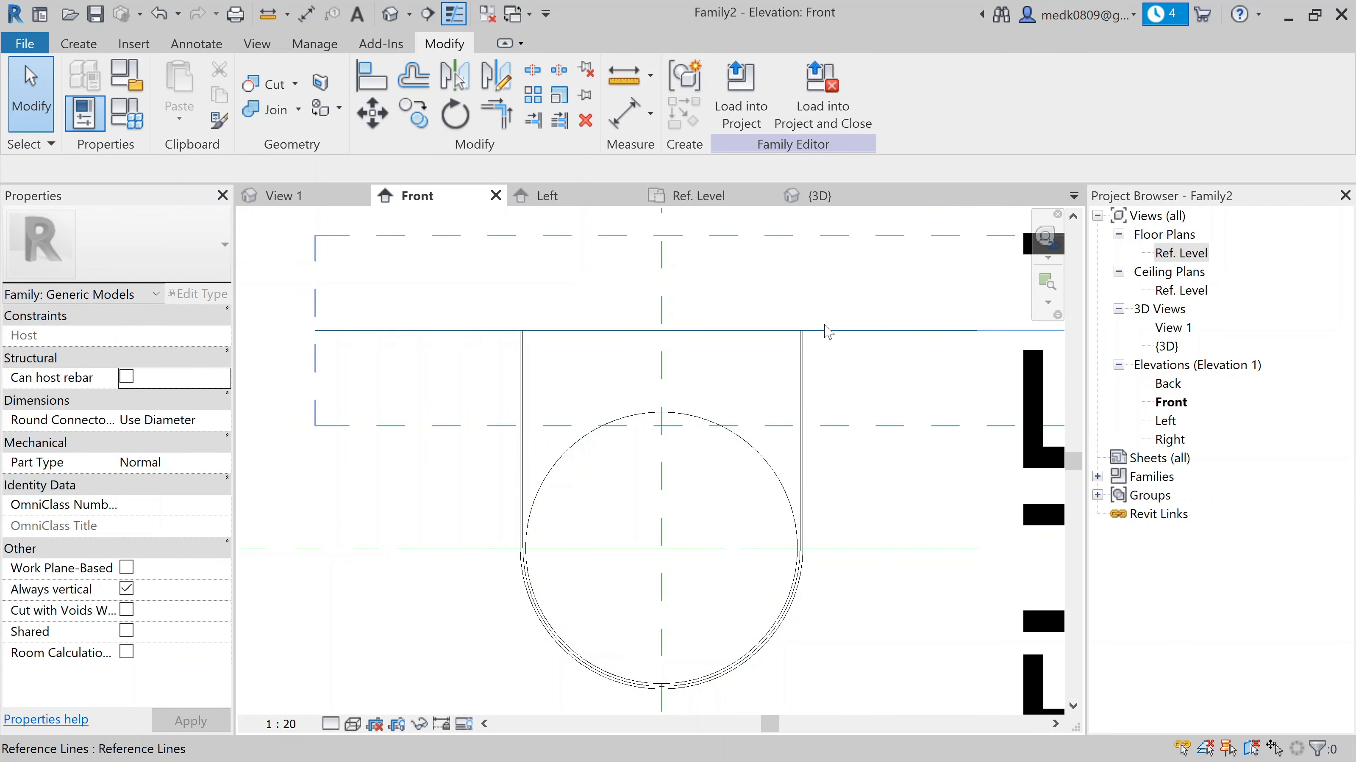
Set the text size of the Linear dimension type to 0.2 mm through the hanger height dimension's type properties
scroll(825, 331, "down", 3)
middle_click_drag(817, 333, 671, 363)
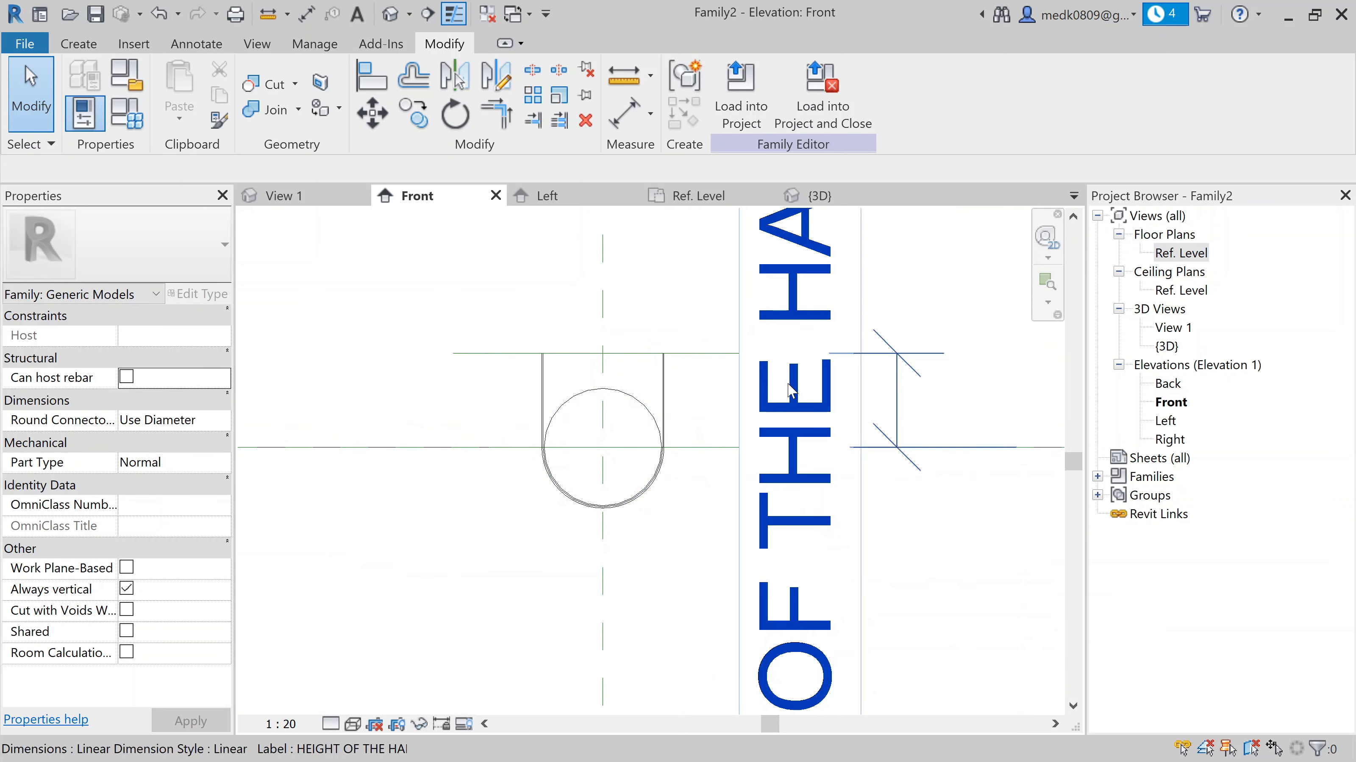
left_click(791, 391)
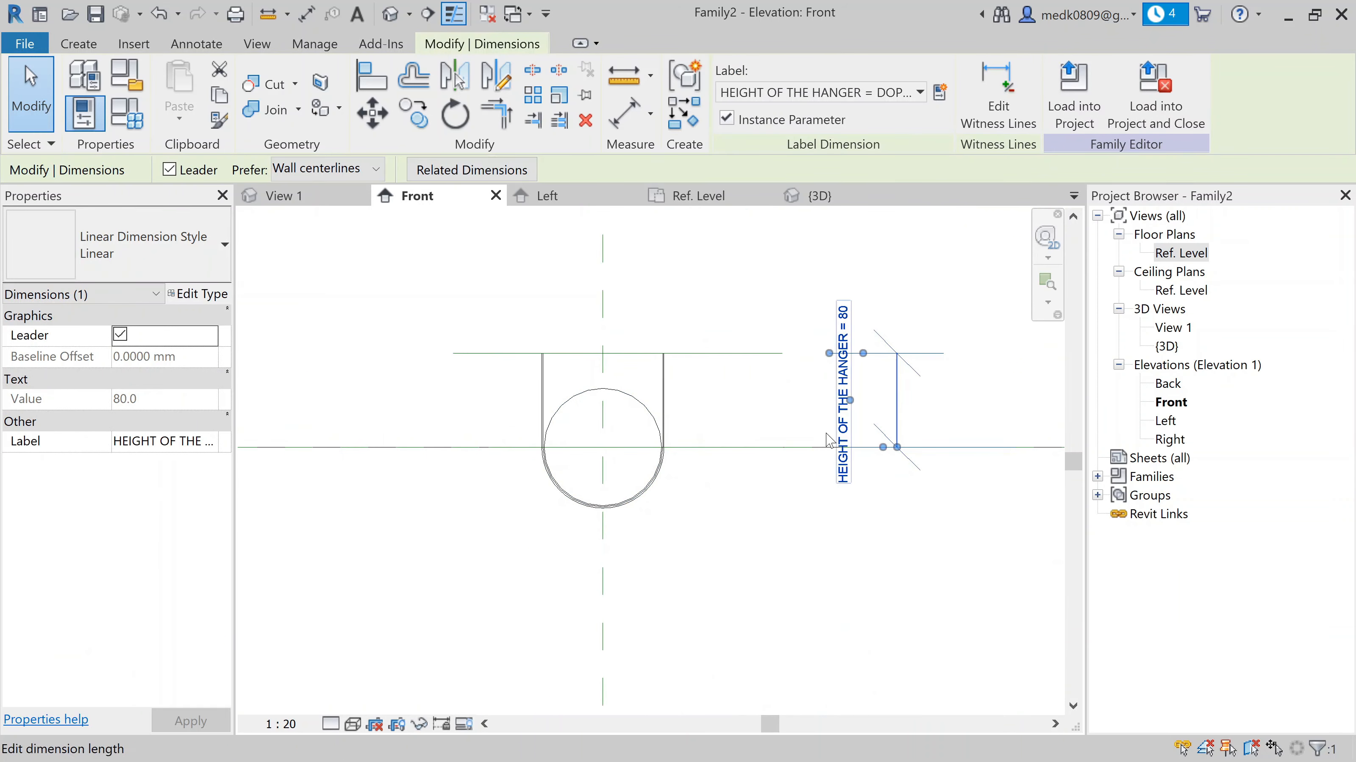
left_click(209, 294)
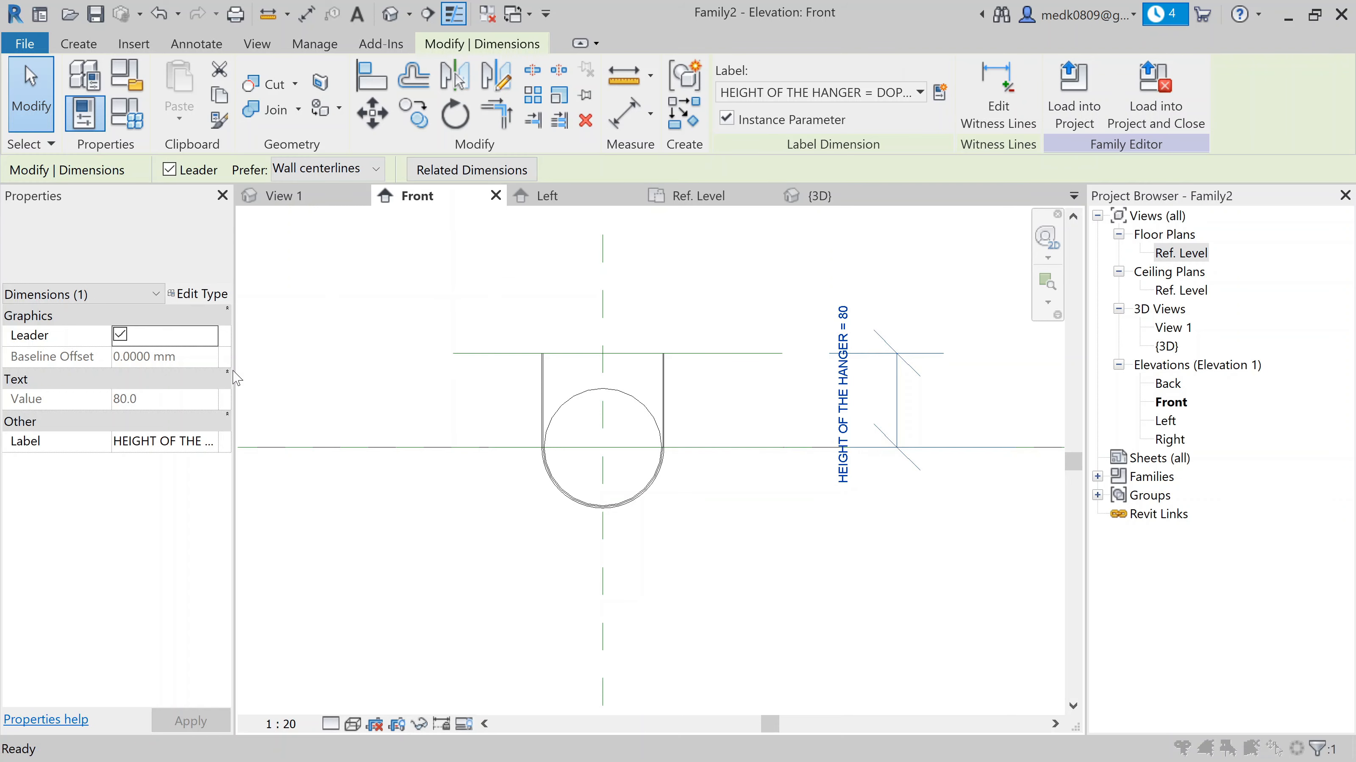
scroll(735, 426, "down", 1)
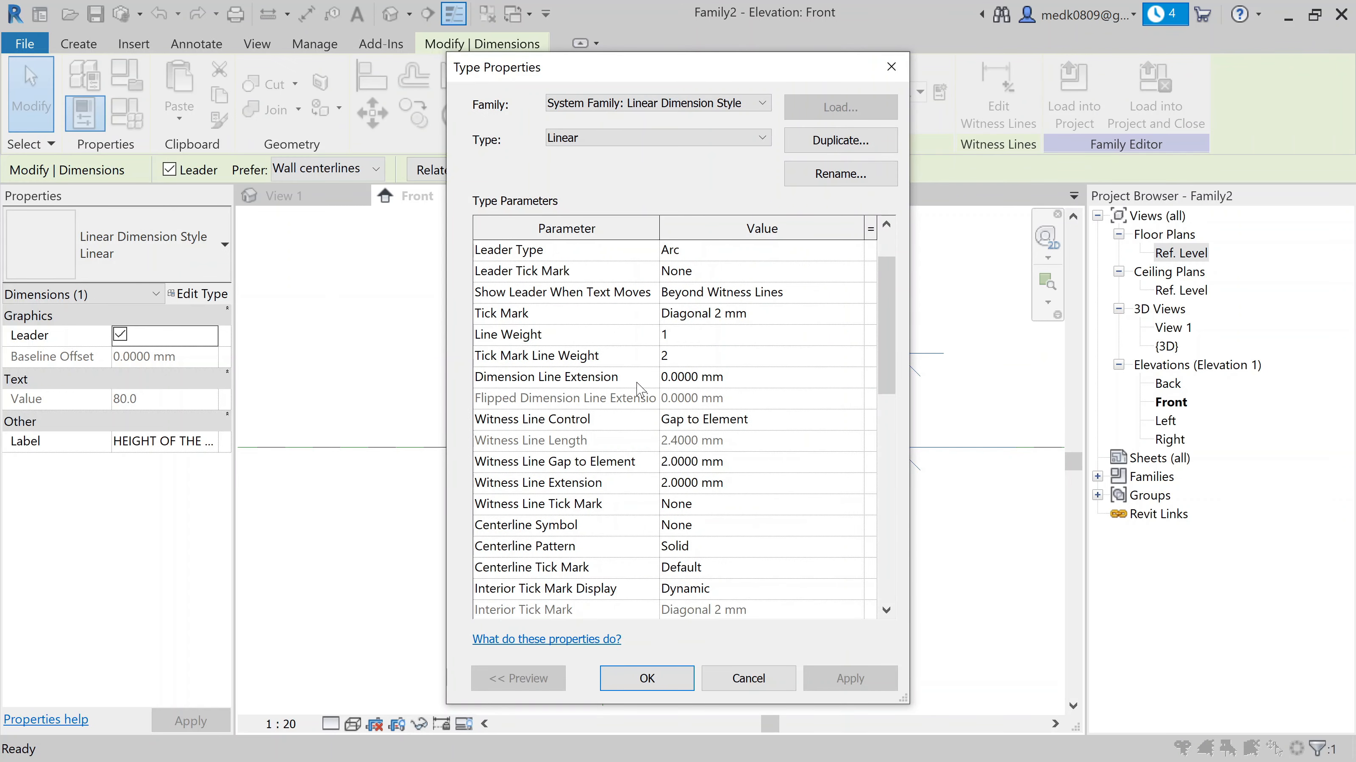
scroll(640, 392, "down", 4)
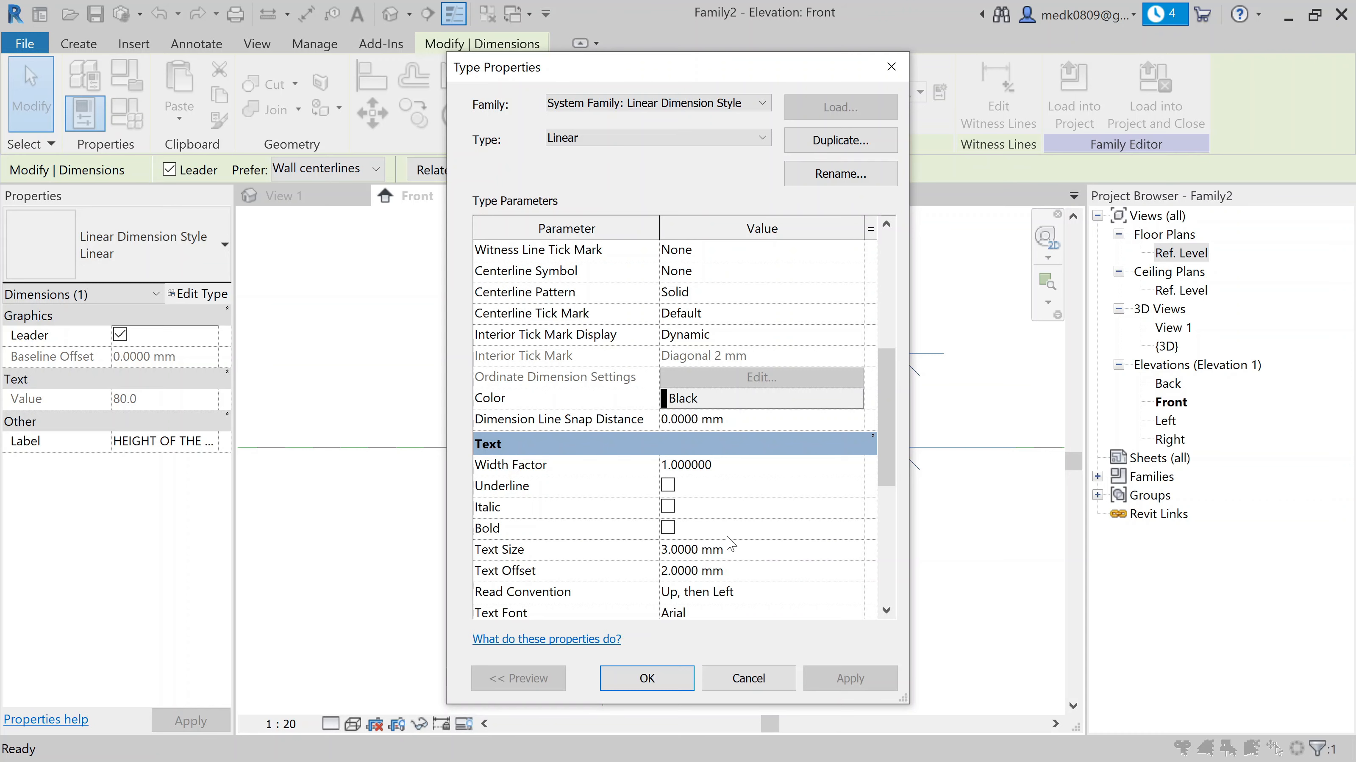
left_click(744, 553)
type("0.2")
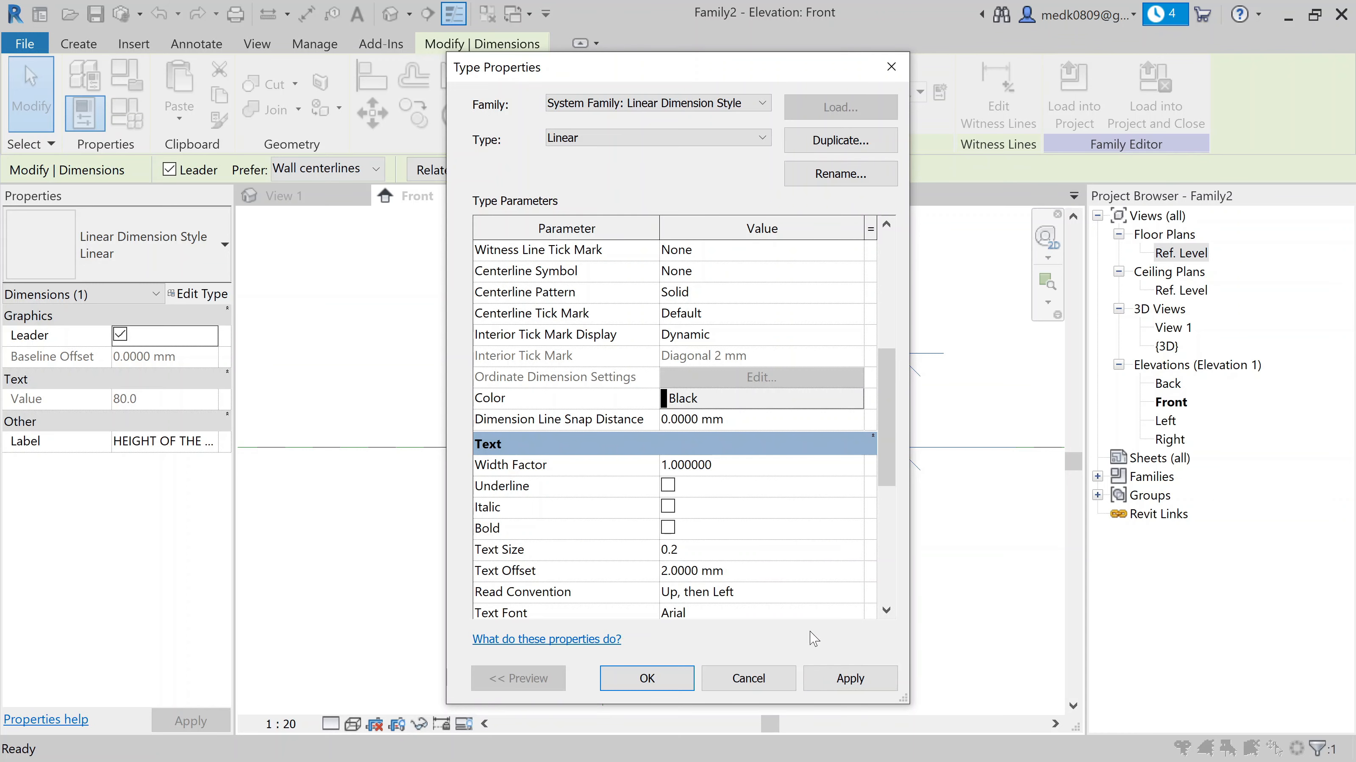
left_click(850, 678)
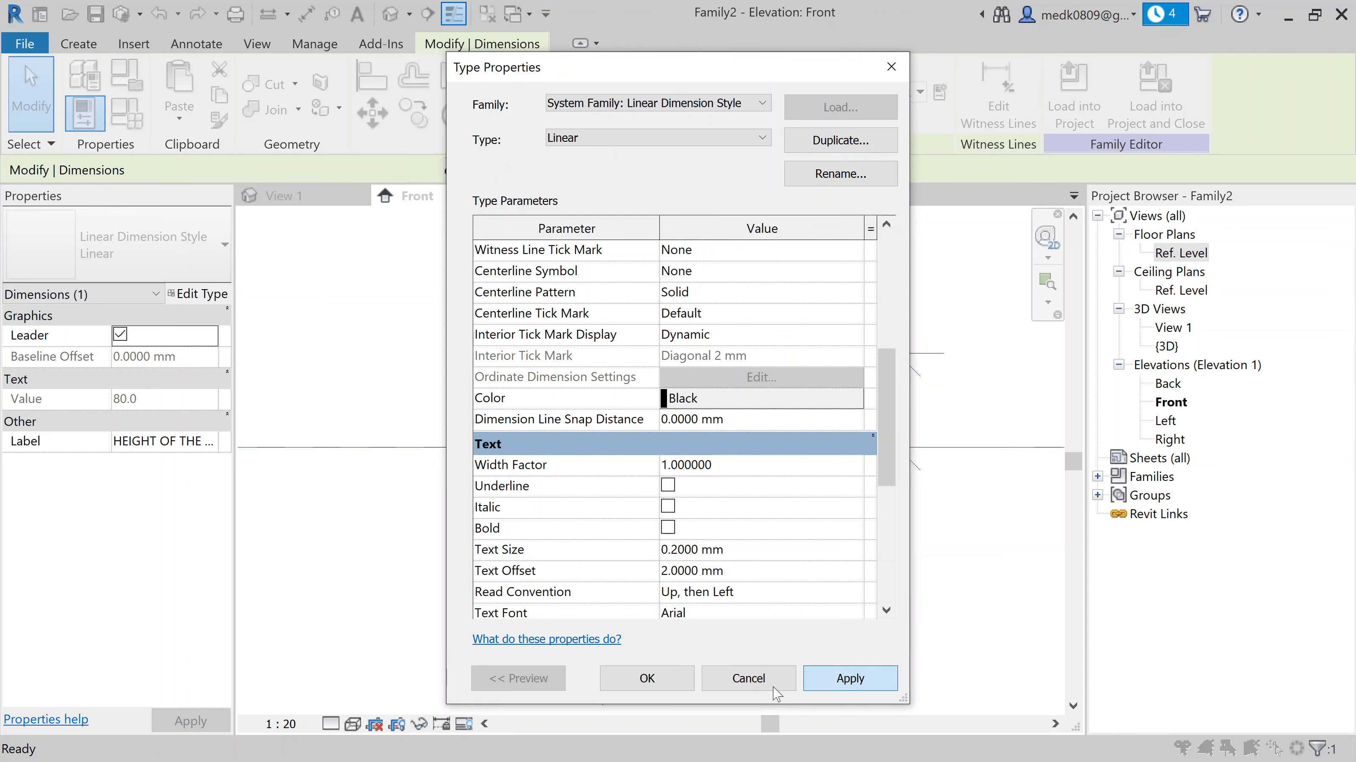
left_click(647, 678)
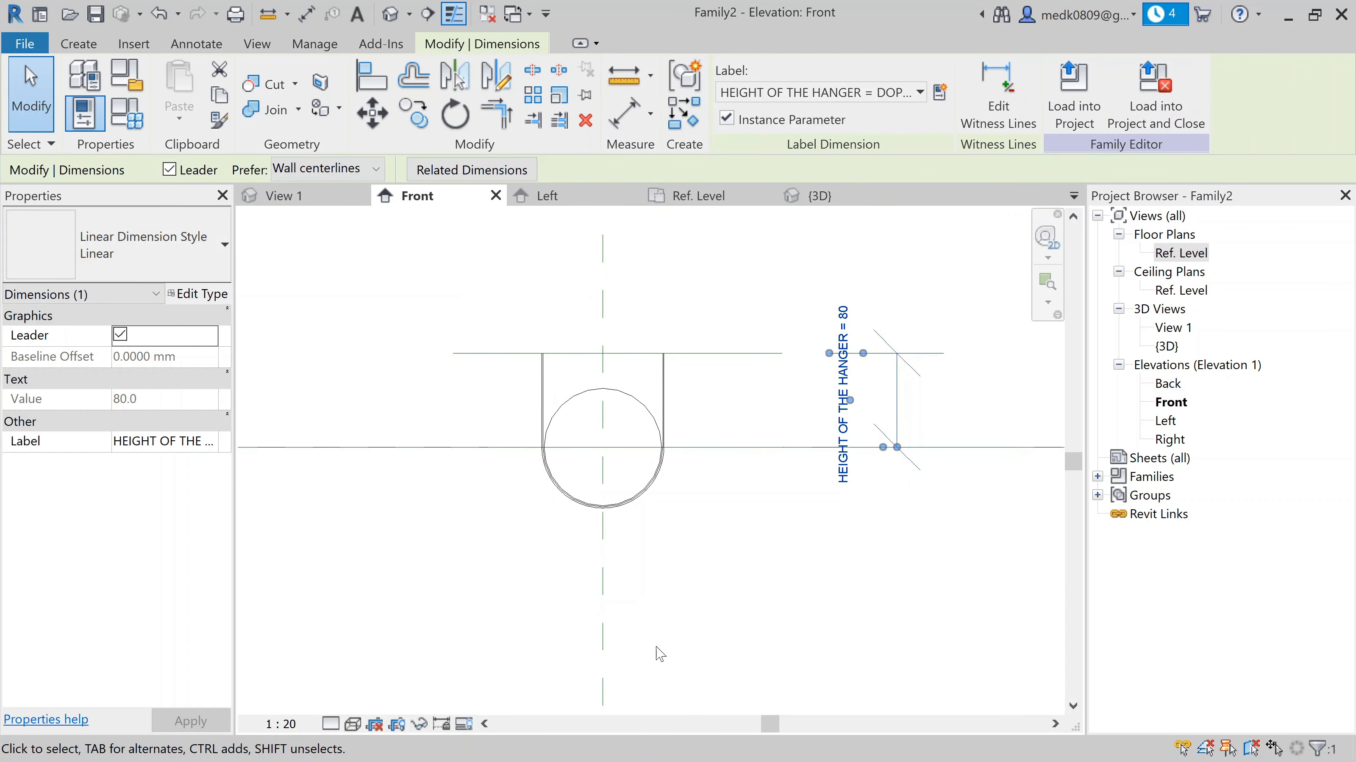
scroll(579, 412, "up", 4)
left_click(579, 412)
middle_click_drag(589, 423, 676, 486)
scroll(633, 390, "up", 3)
scroll(633, 397, "up", 1)
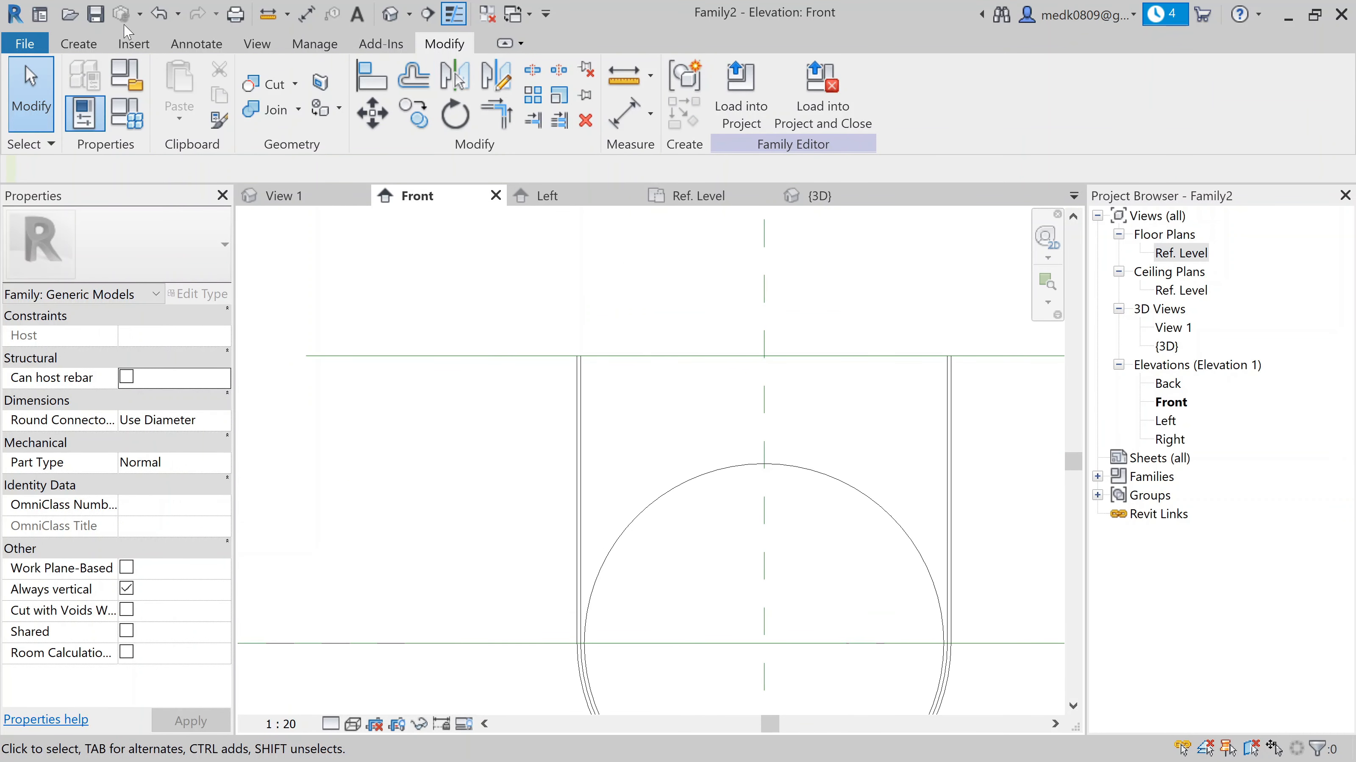
Start an extrusion in the front elevation and sketch the cap profile's left flange, about 6.6 mm wide, with an inner edge about 22 mm tall
left_click(80, 44)
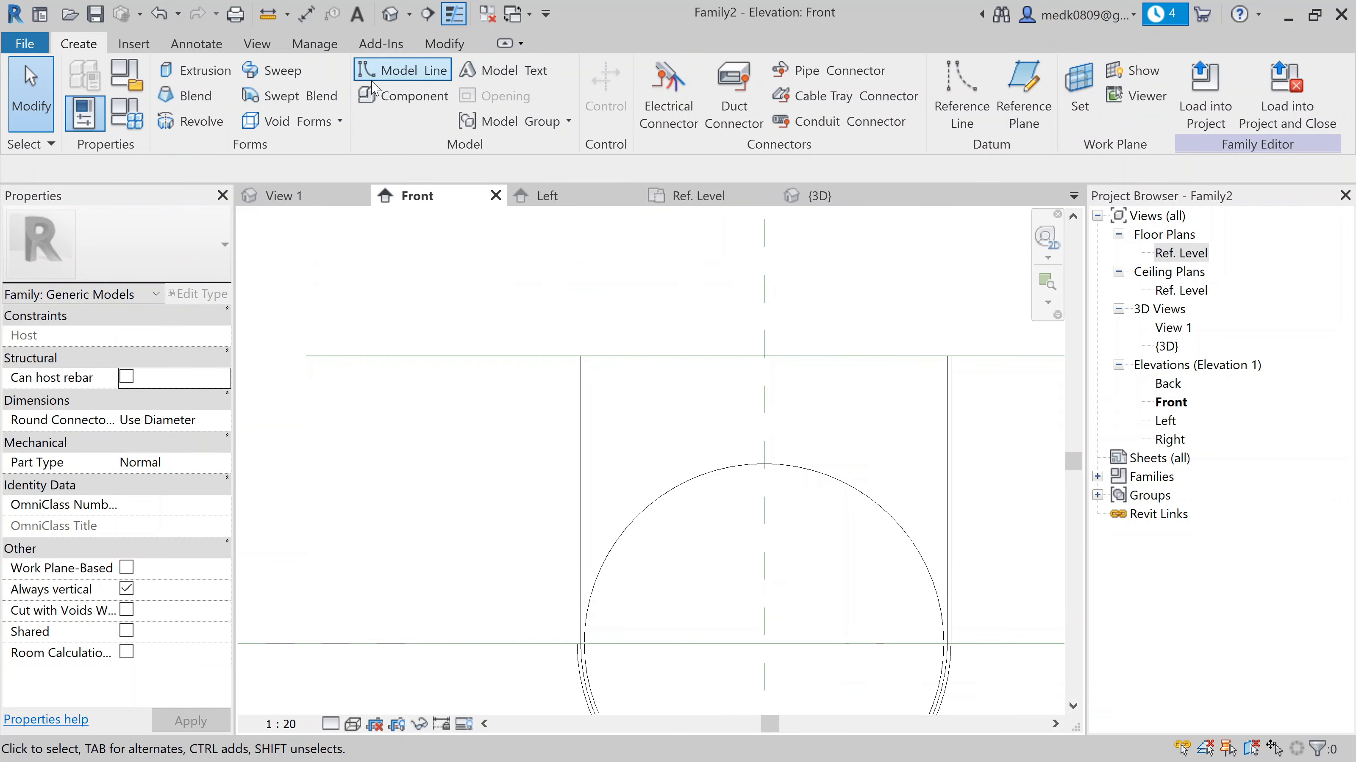
left_click(195, 70)
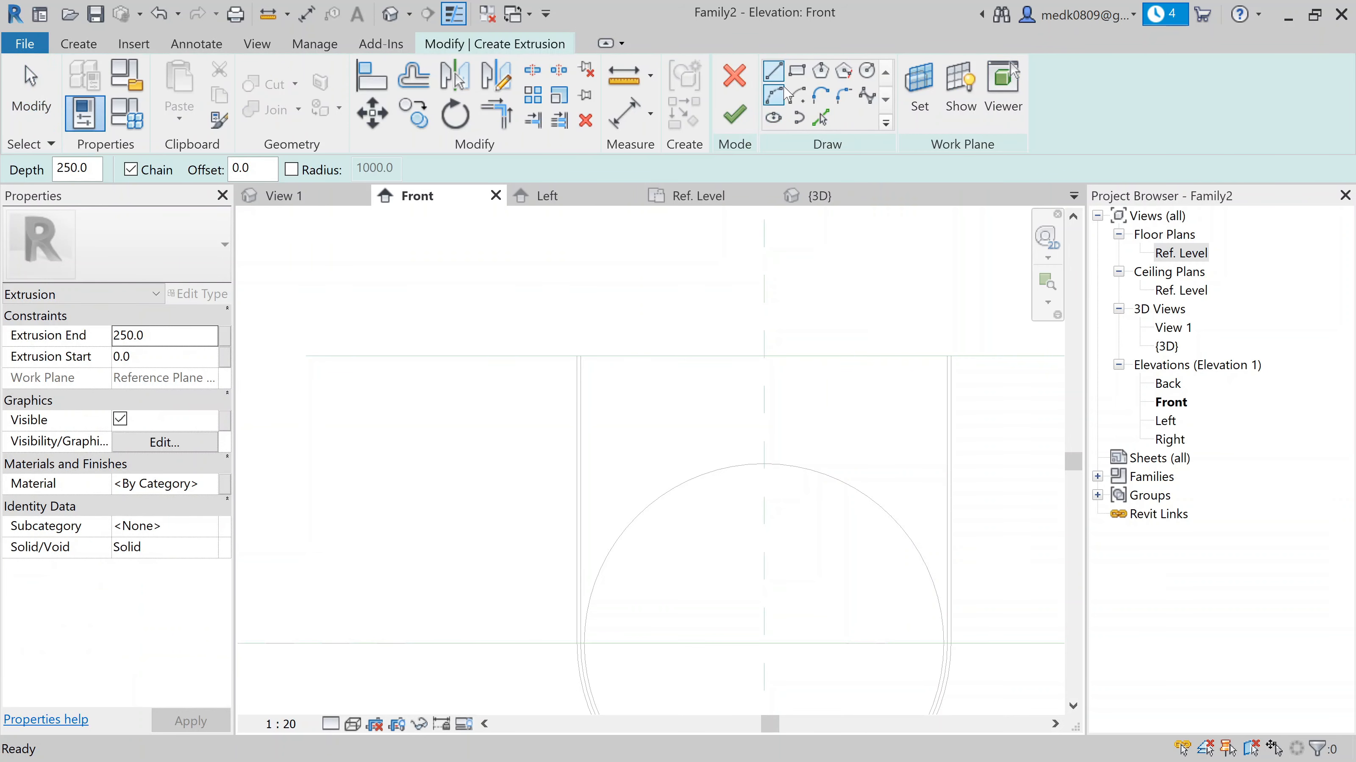
scroll(534, 427, "up", 3)
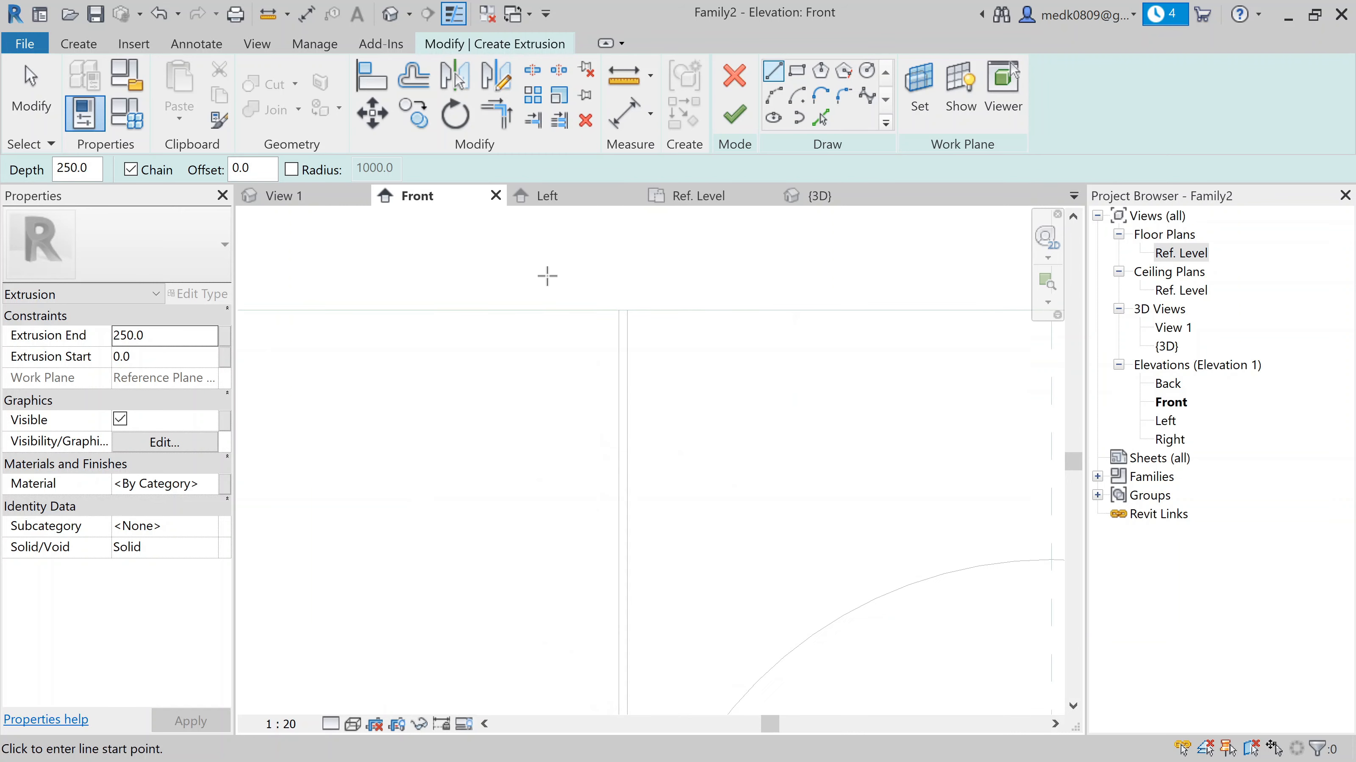
left_click(547, 230)
left_click(547, 469)
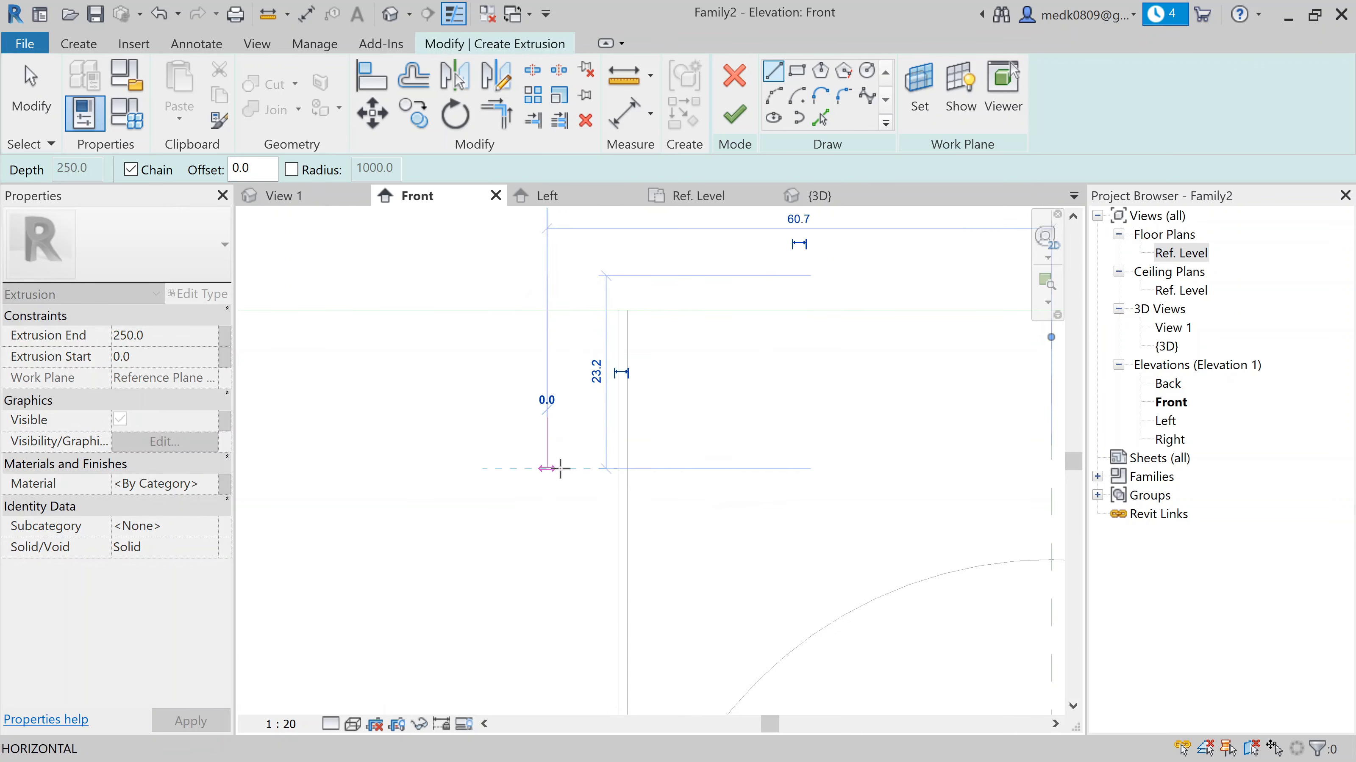
left_click(601, 469)
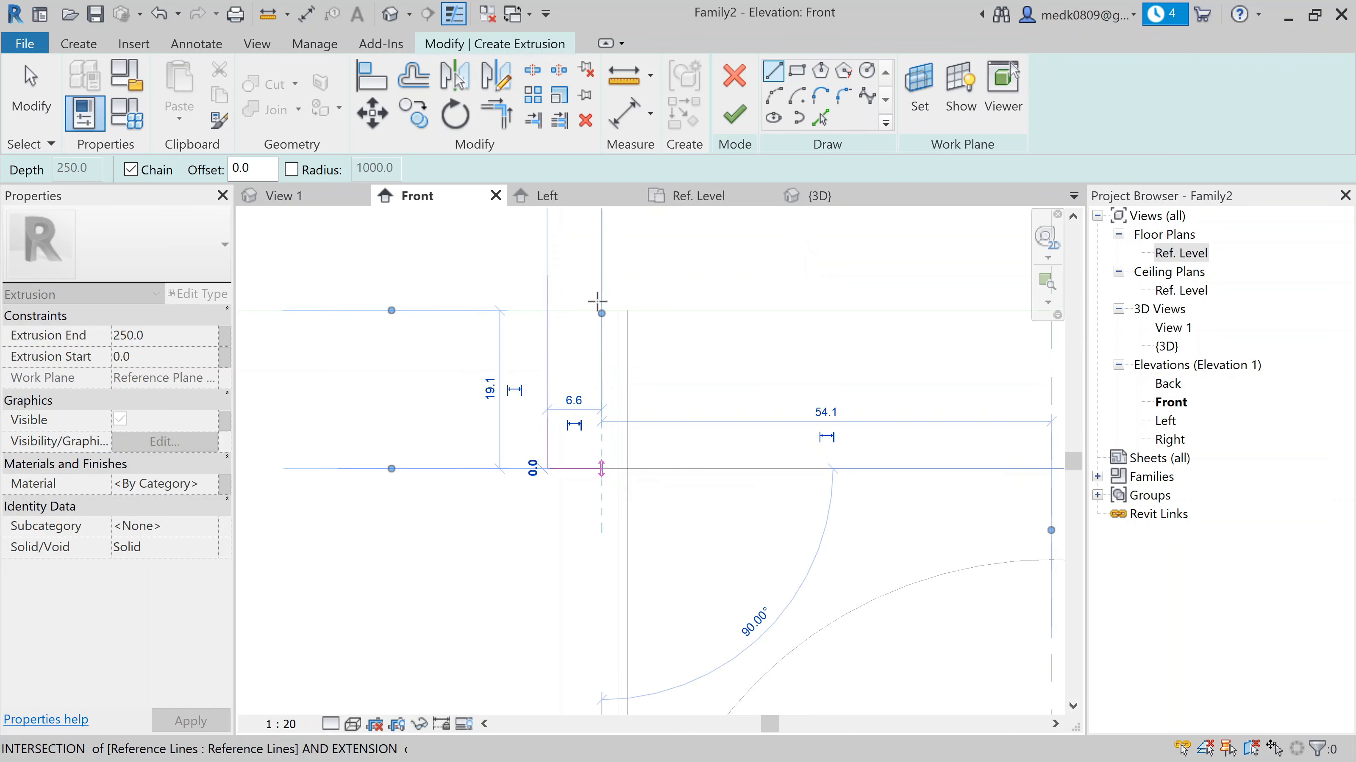
left_click(599, 286)
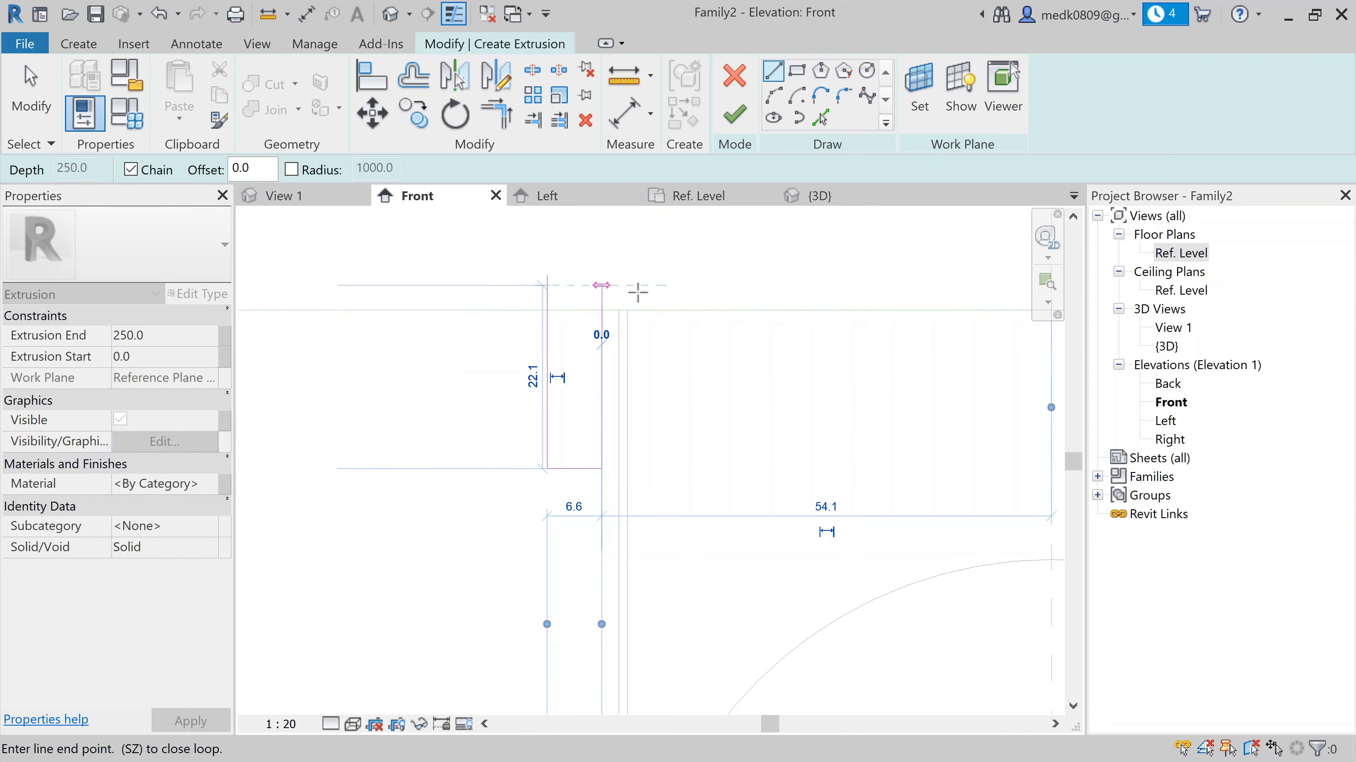
Sketch the cap's inner top edge about 110 mm long, the right flange about 10 by 30 mm, and the outer top edge about 126.6 mm long
scroll(638, 293, "down", 3)
scroll(902, 288, "down", 2)
mouse_move(902, 288)
middle_mouse_down()
mouse_move(563, 321)
mouse_move(552, 307)
middle_mouse_up()
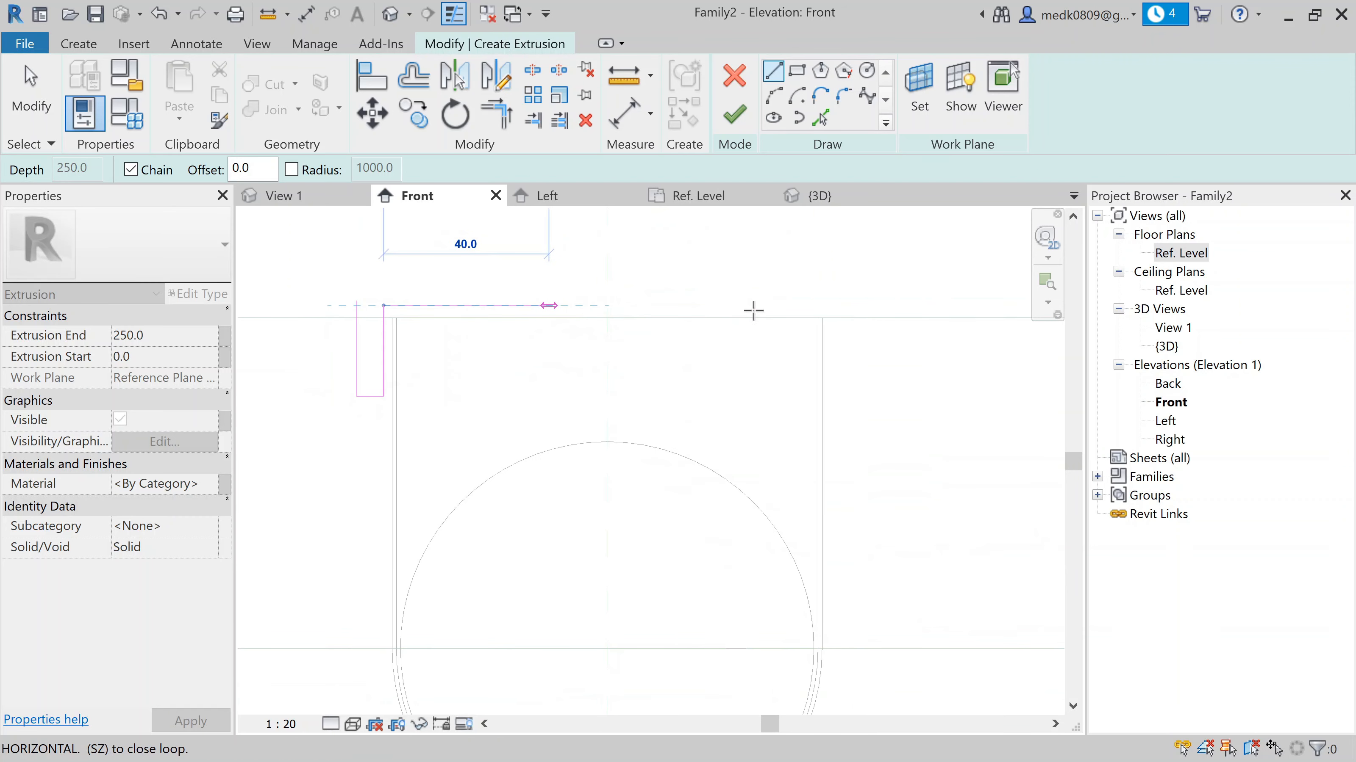
left_click(837, 305)
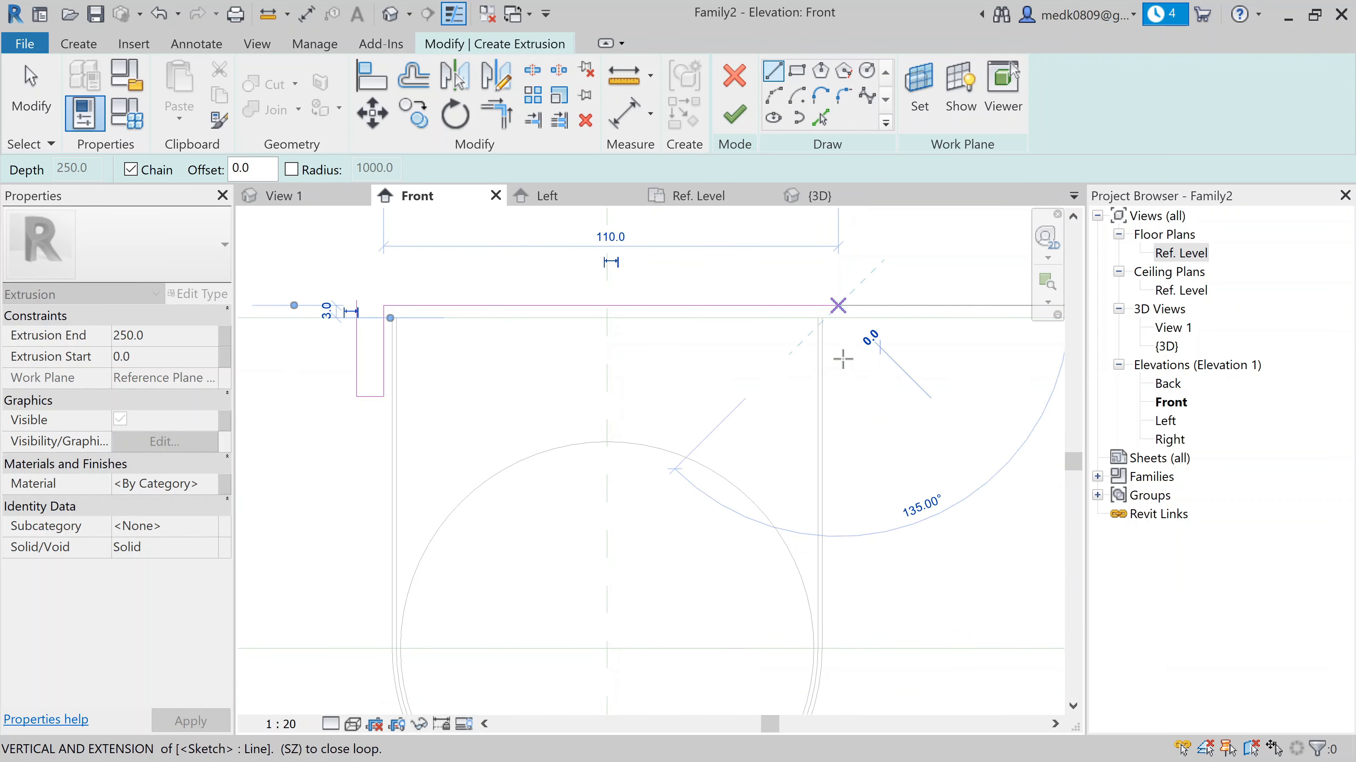
left_click(838, 396)
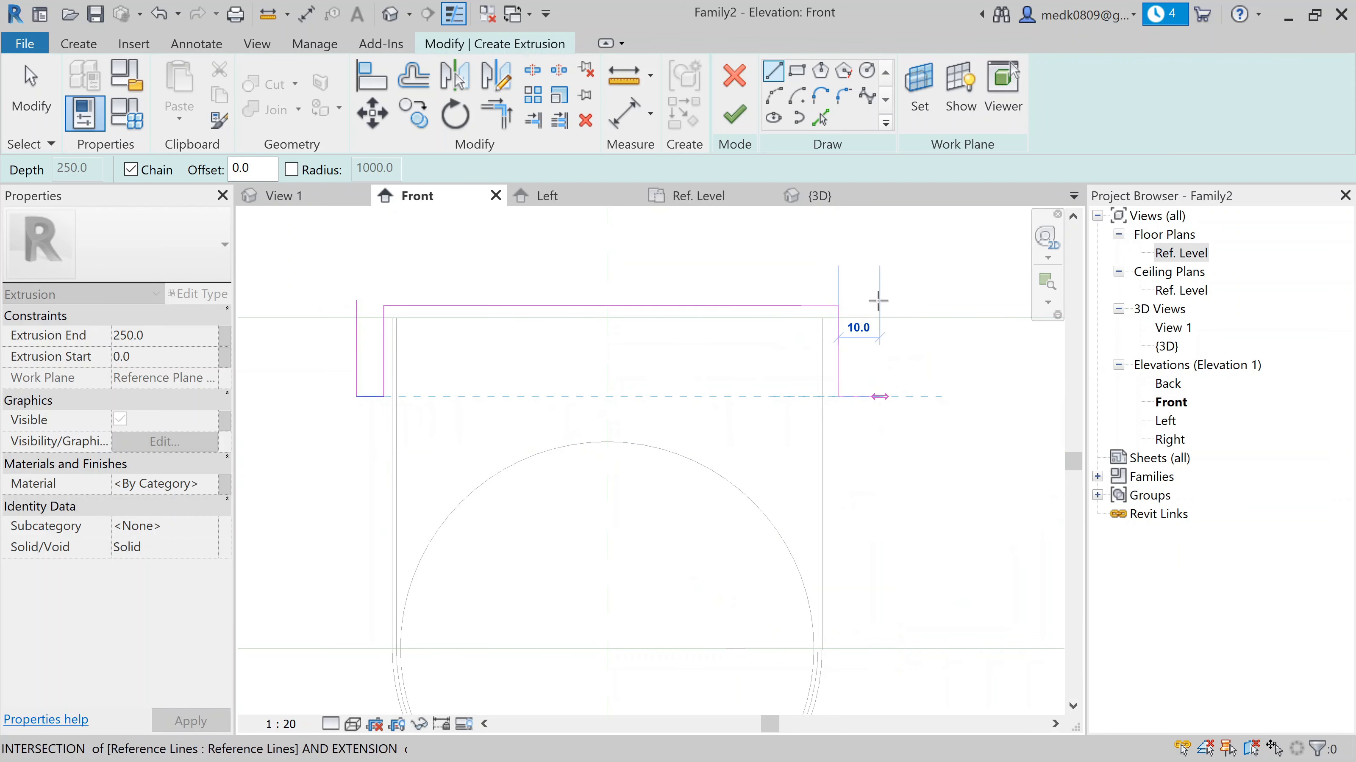
left_click(878, 302)
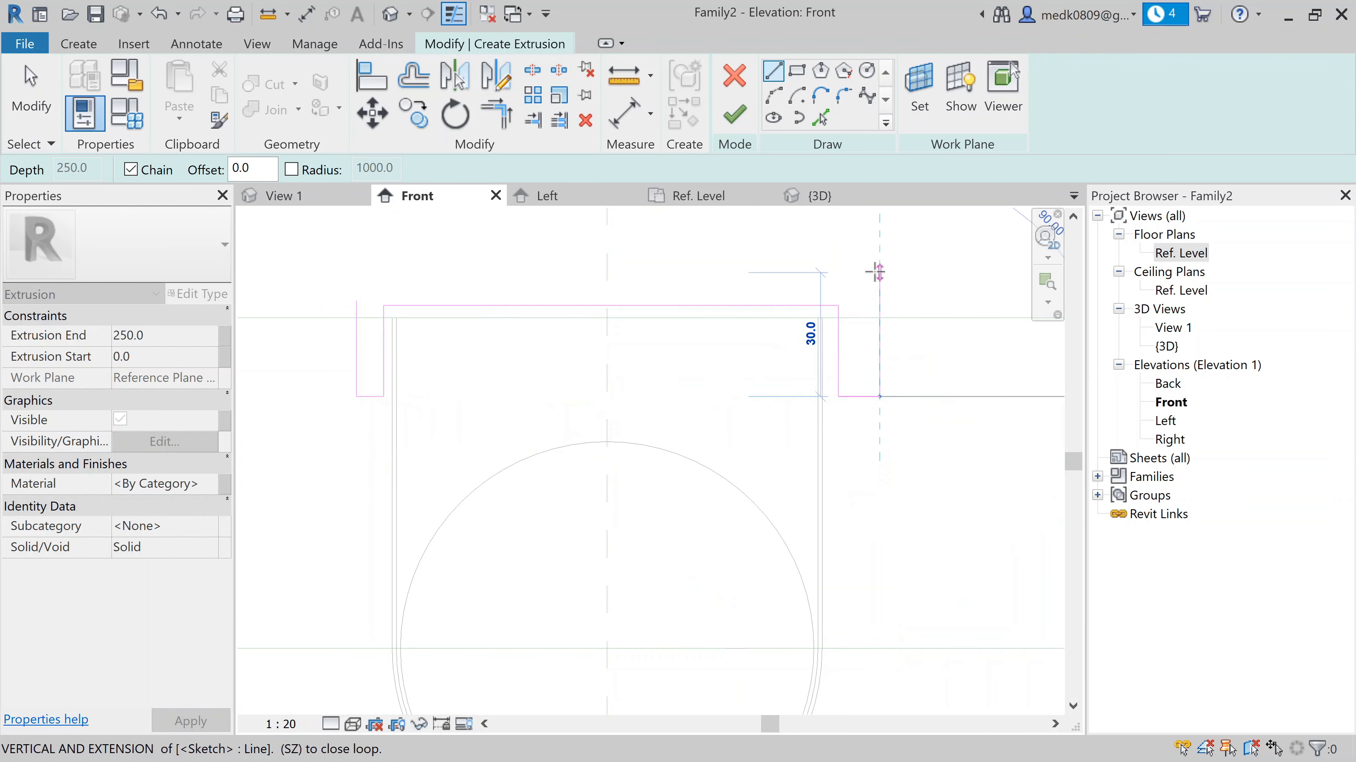
left_click(849, 269)
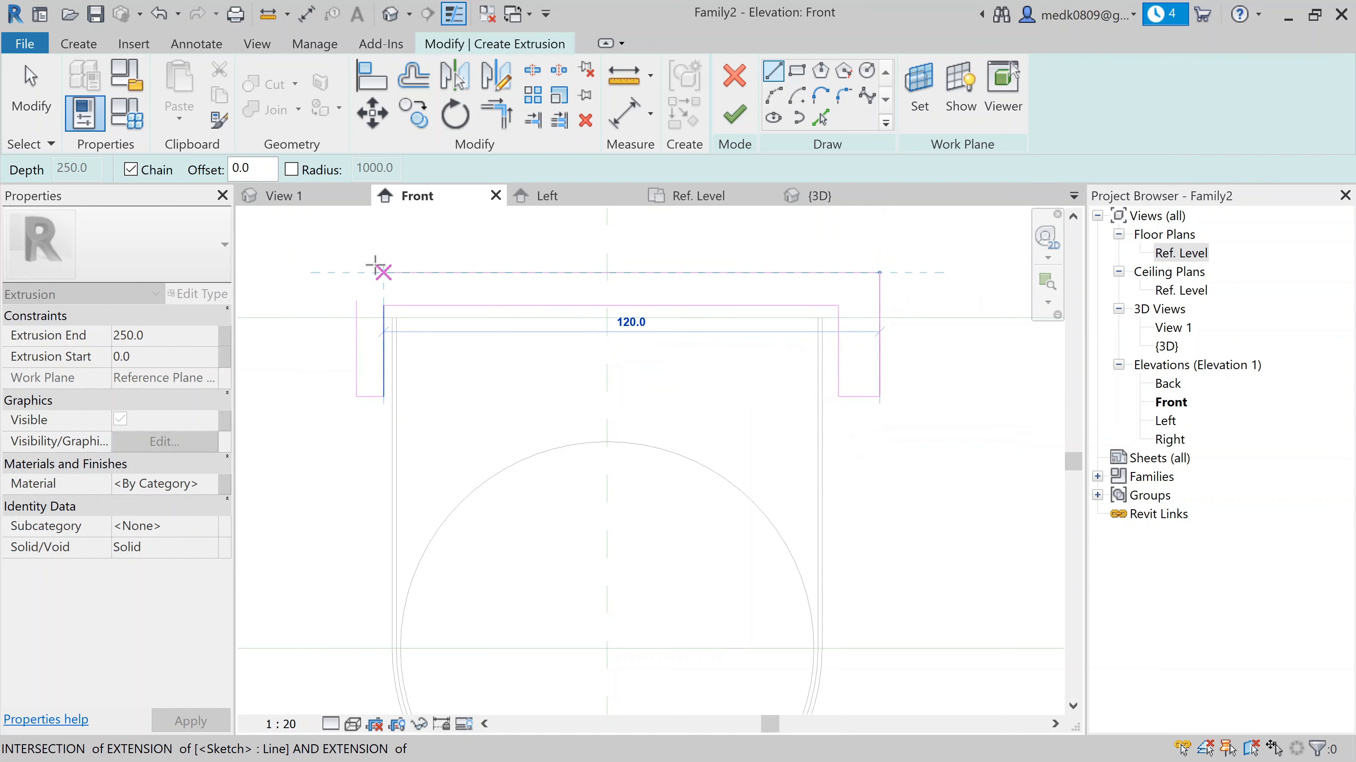
left_click(357, 271)
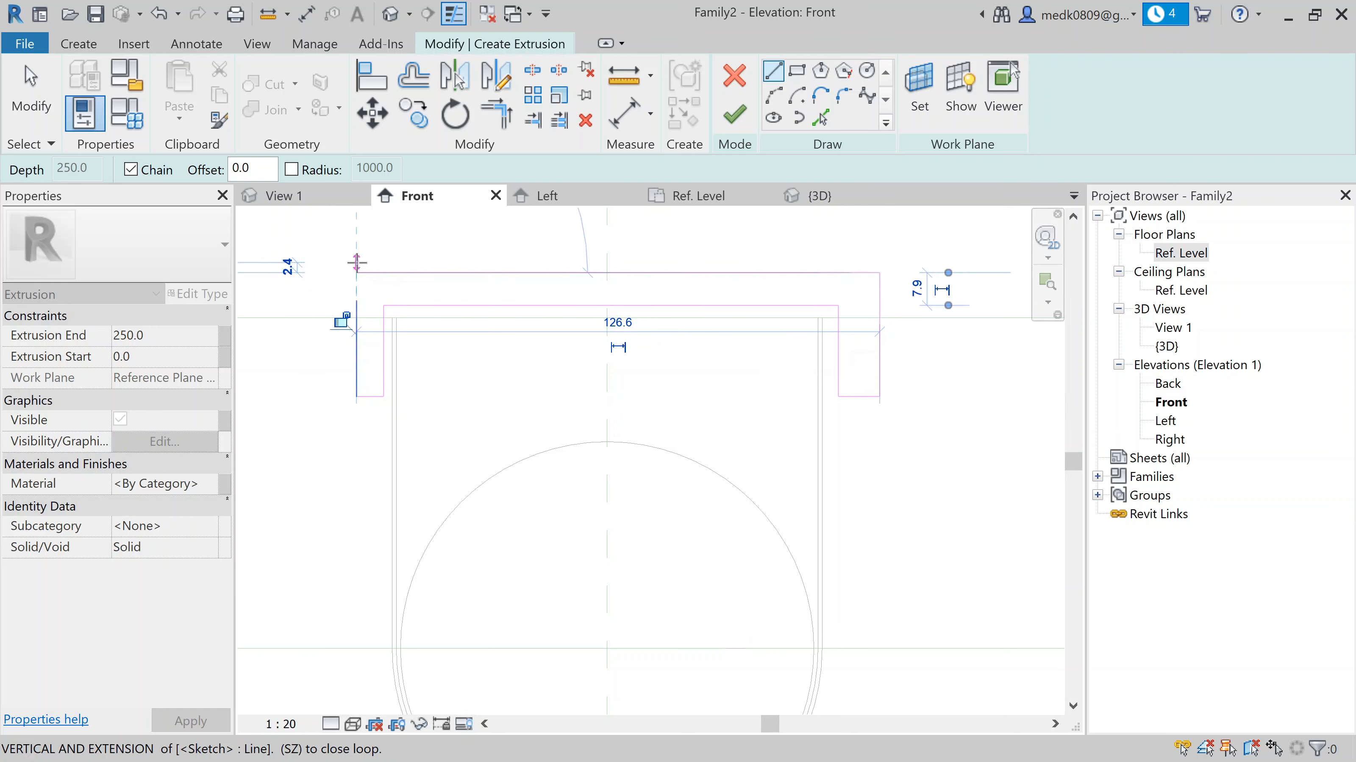
key("s")
key("z")
key("Escape")
key("Escape")
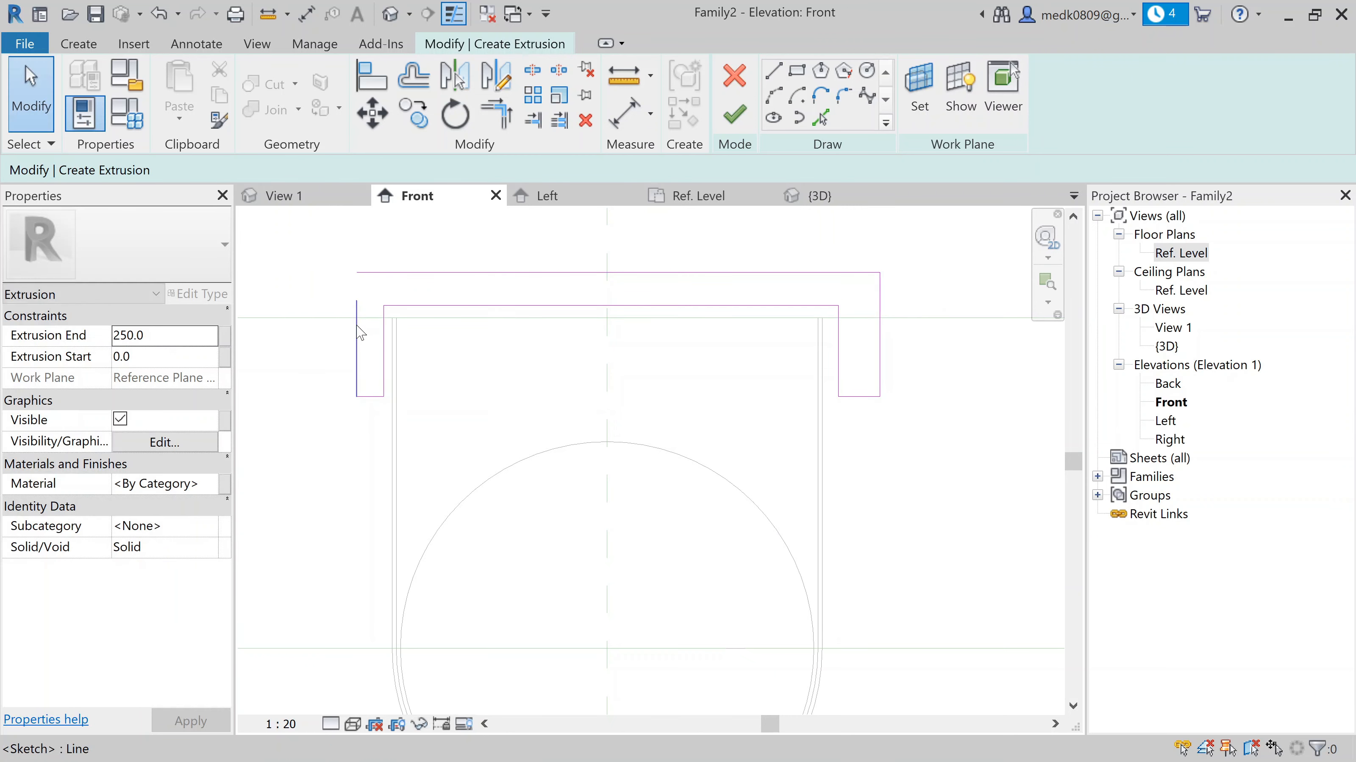
Replace the left flange's short outer line with one reaching the outer top edge, and finish the cap extrusion at 250 mm depth
left_click(357, 332)
key("Delete")
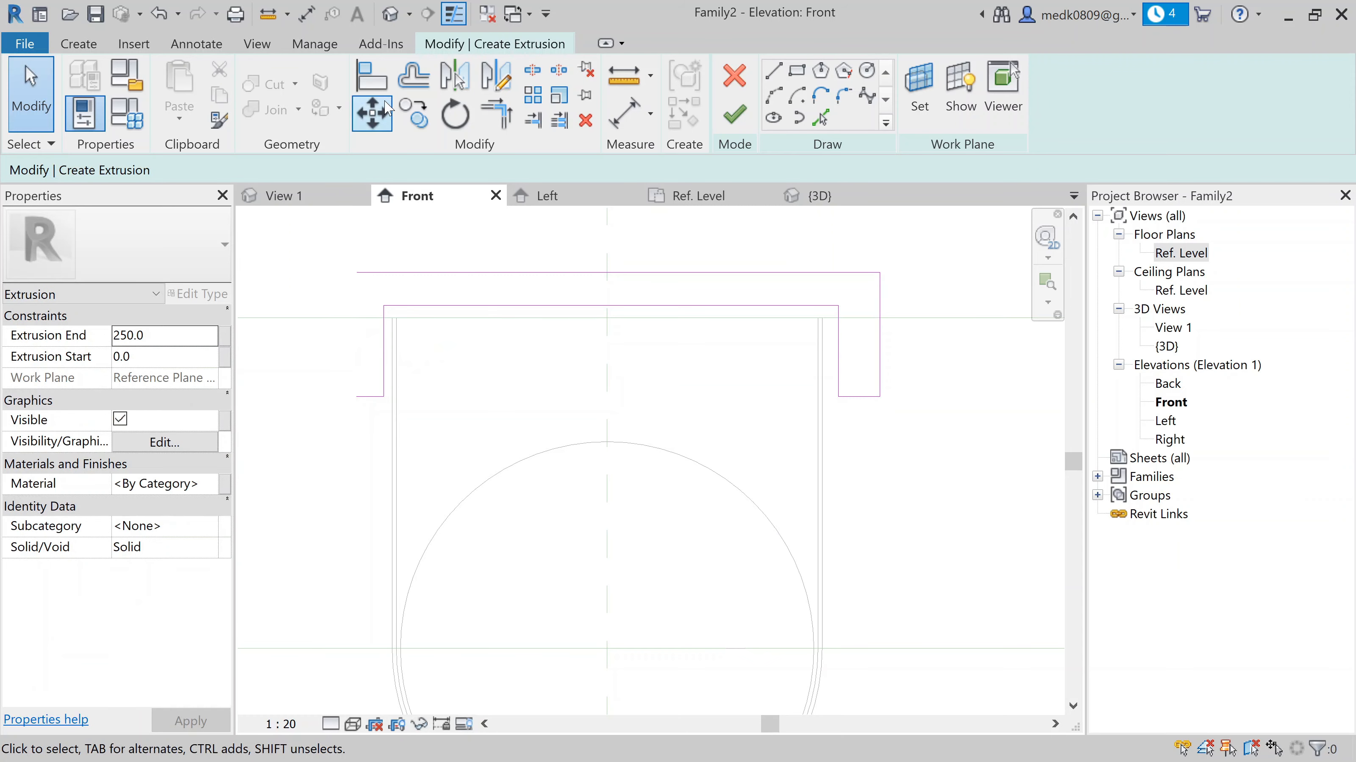
left_click(772, 73)
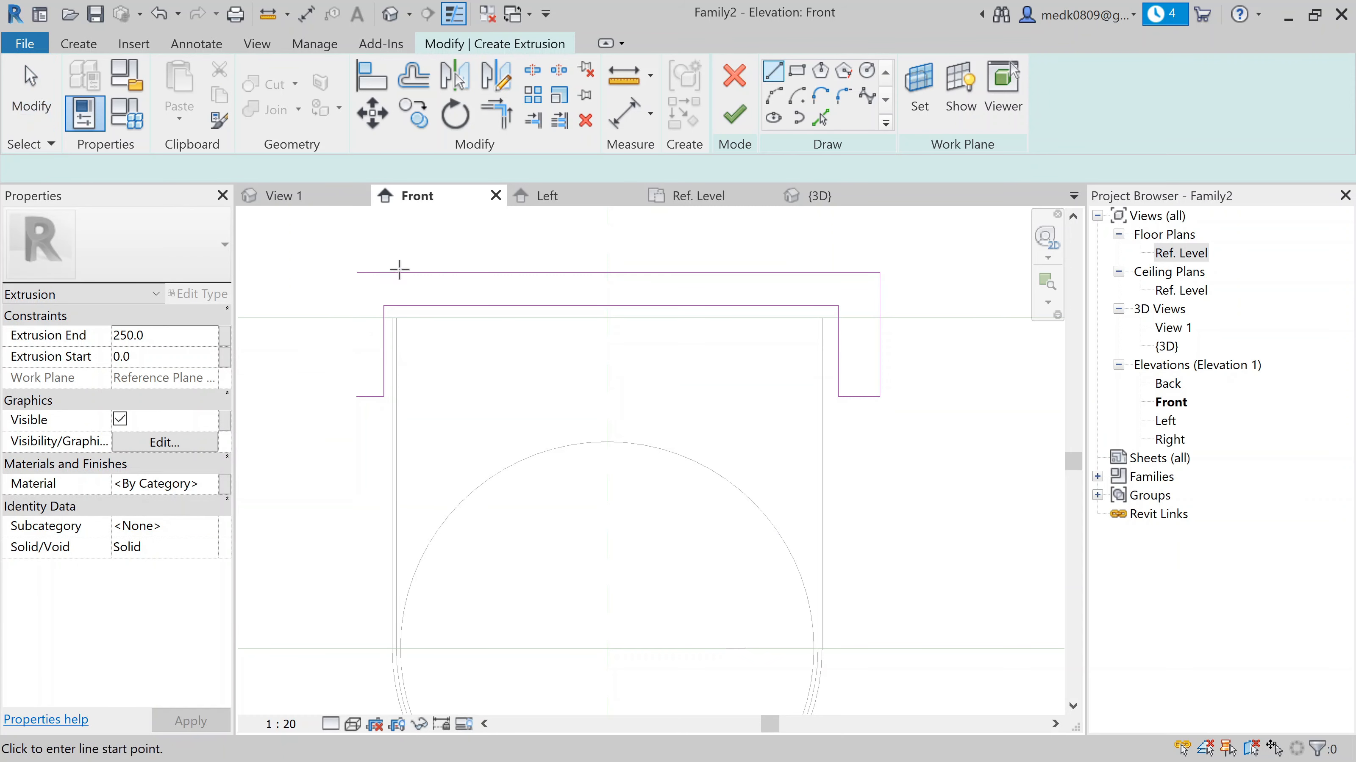
left_click(357, 273)
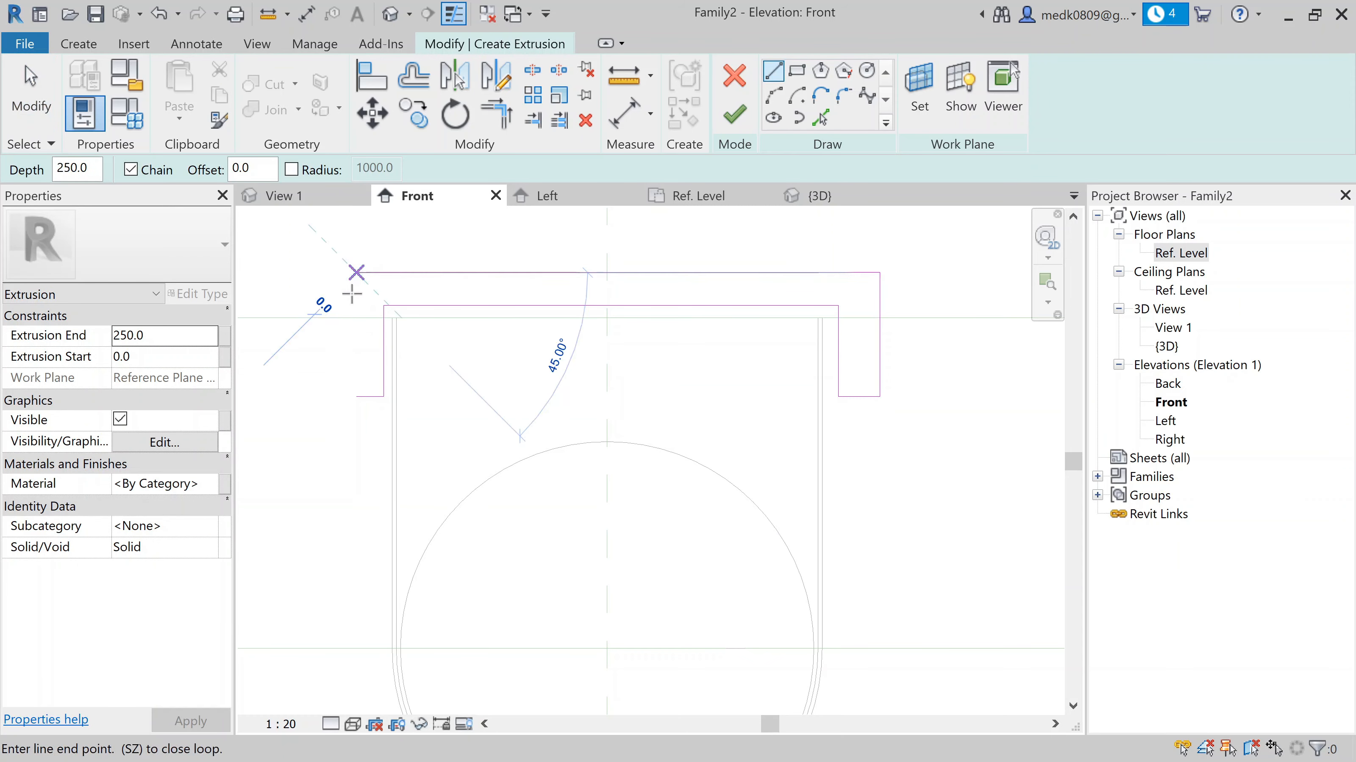
left_click(357, 396)
key("Escape")
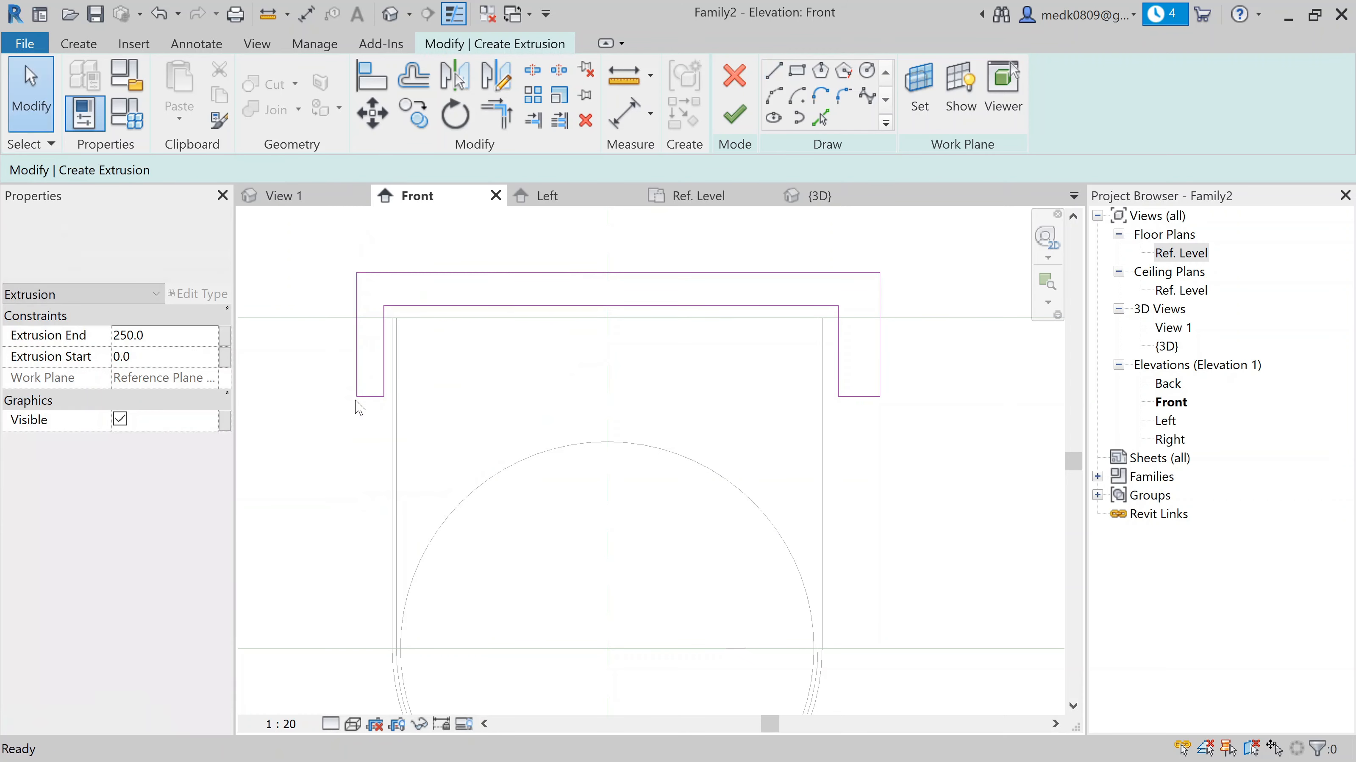
scroll(359, 408, "up", 3)
middle_click_drag(374, 425, 419, 472)
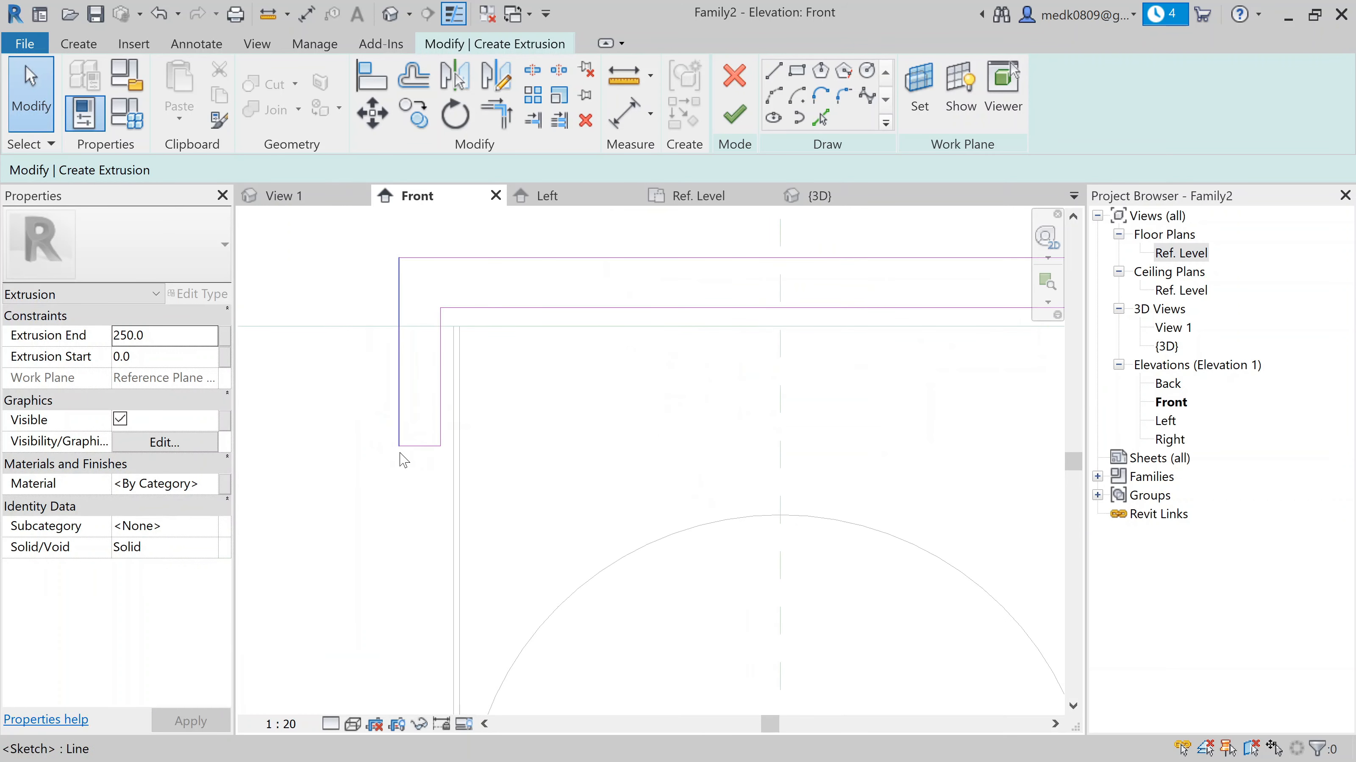
scroll(399, 454, "down", 3)
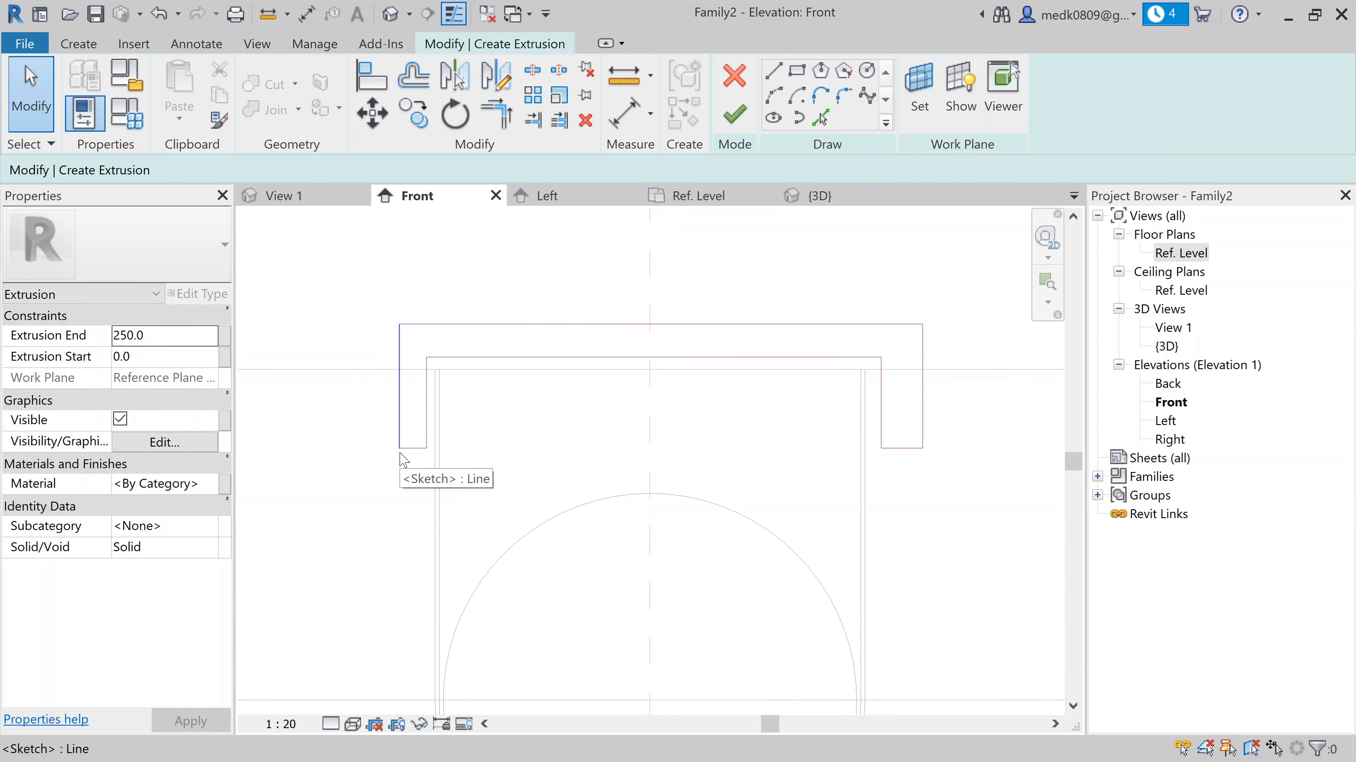
middle_click_drag(553, 393, 539, 347)
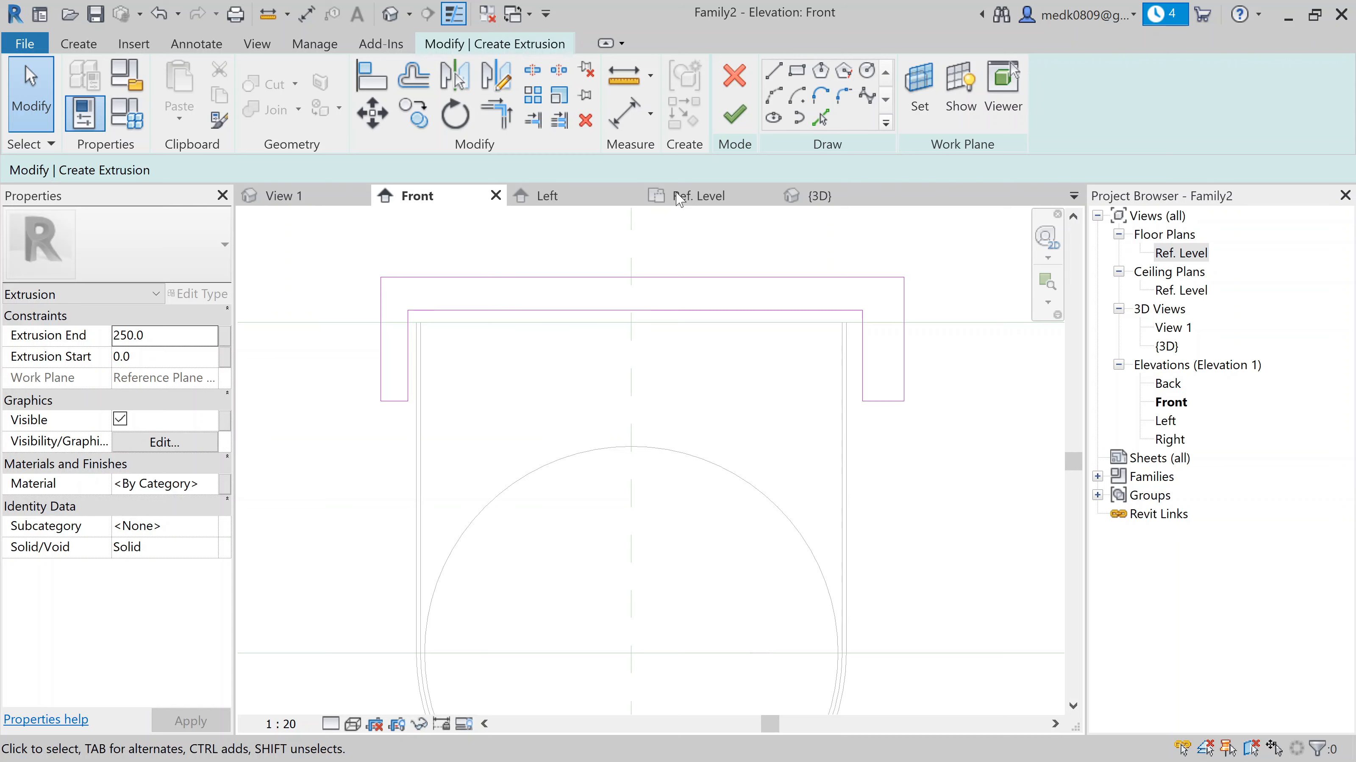
left_click(734, 115)
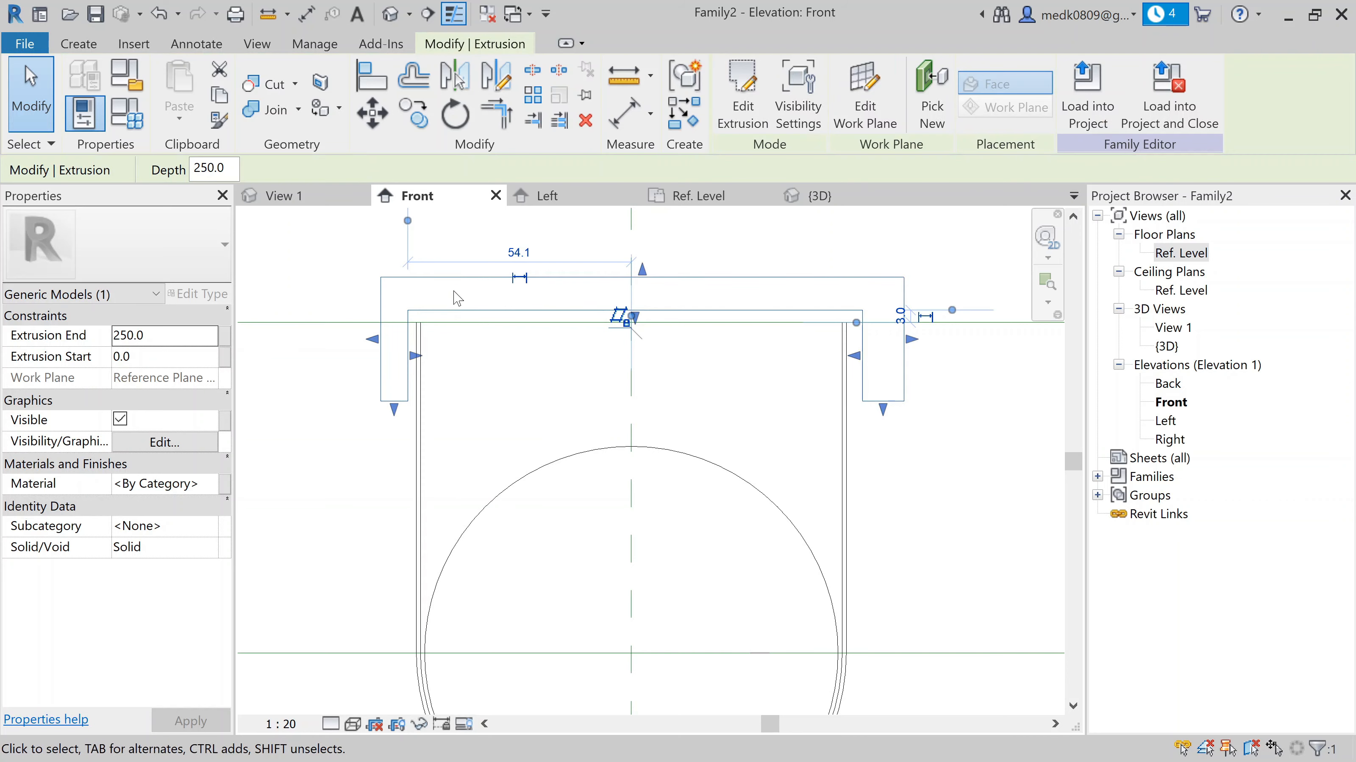
In the Ref. Level plan, align the cap extrusion's back edge to the upper horizontal reference line and lock it
double_click(1189, 254)
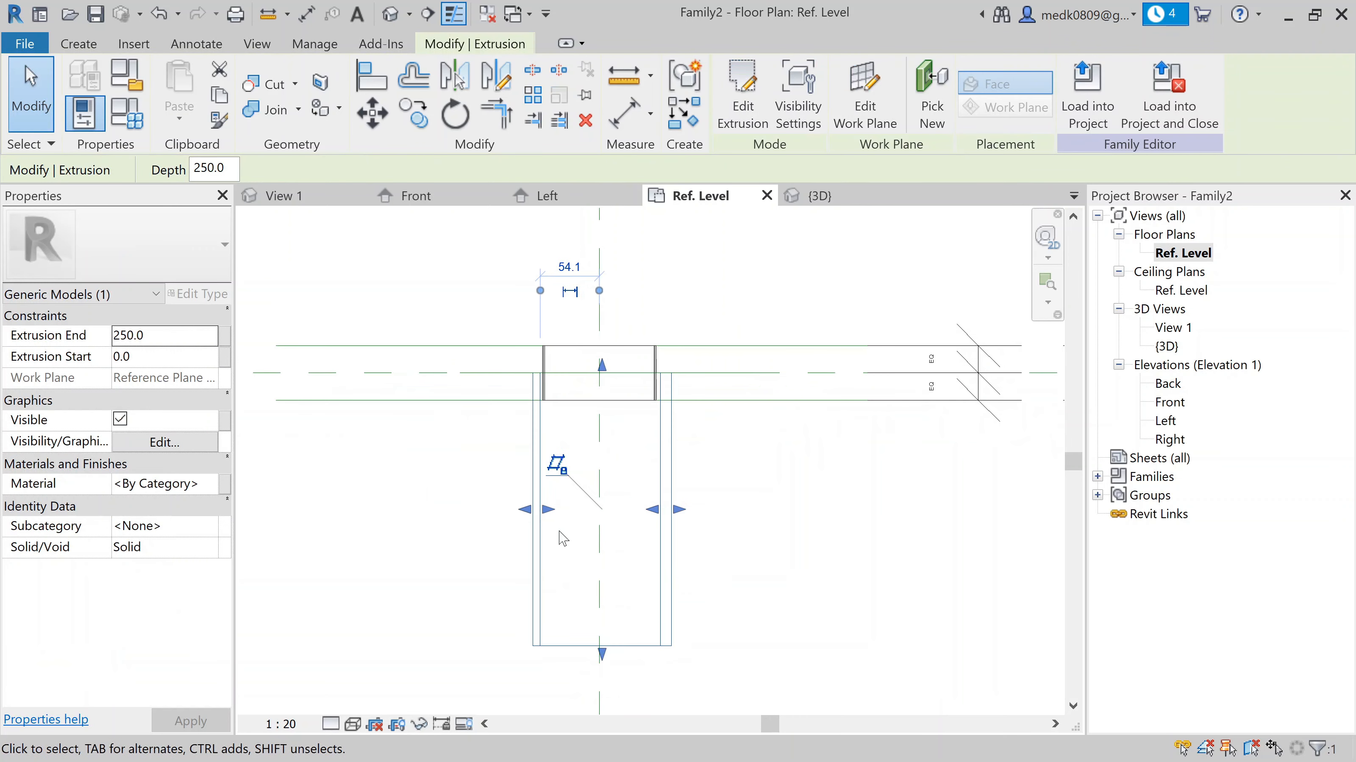
scroll(592, 549, "up", 3)
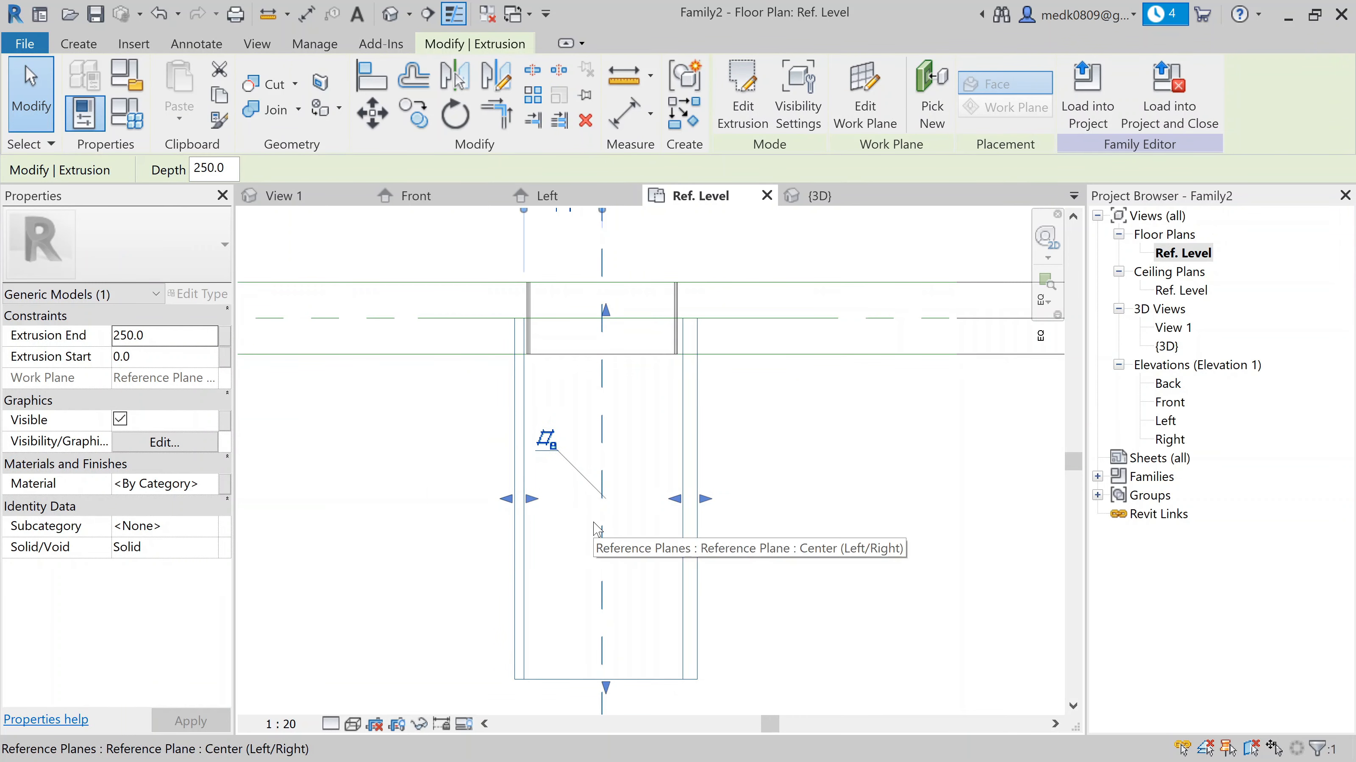
scroll(597, 530, "down", 1)
middle_click_drag(630, 595, 702, 549)
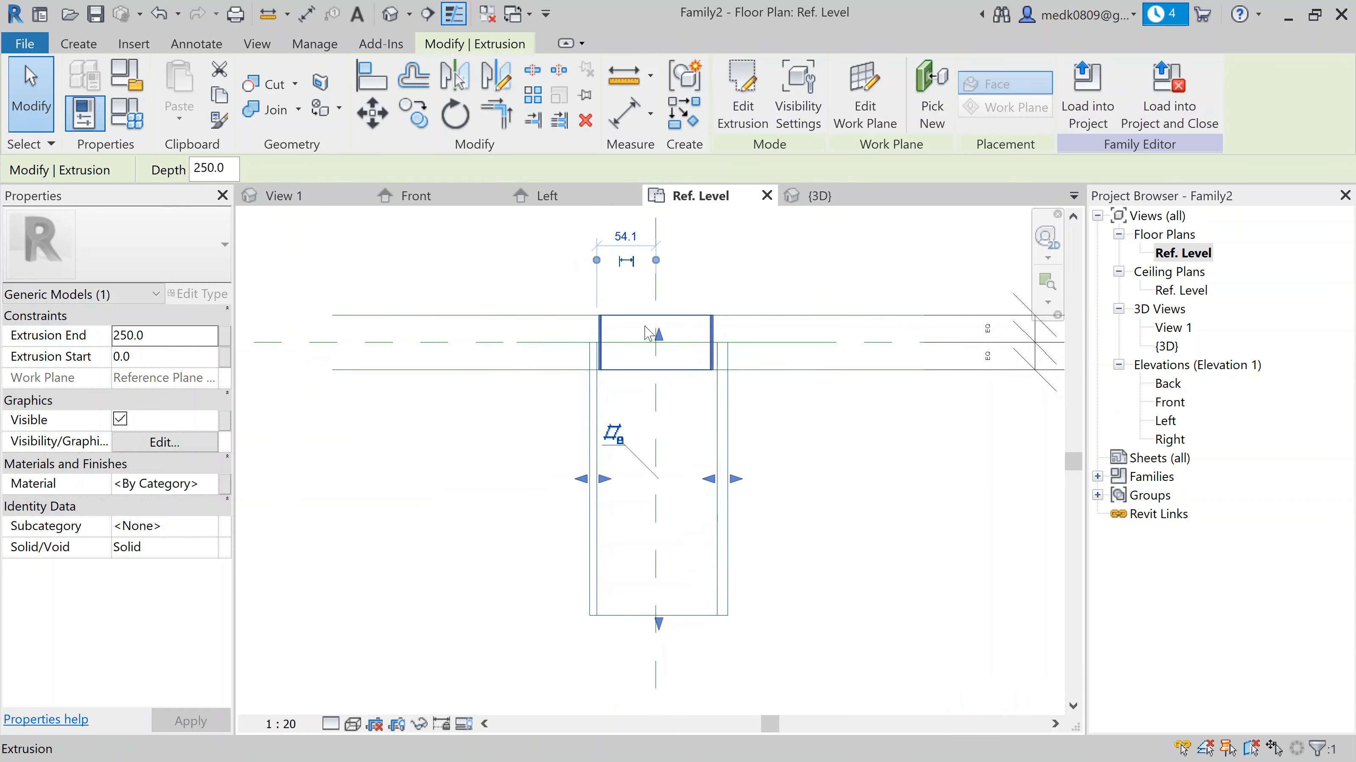
scroll(633, 324, "up", 2)
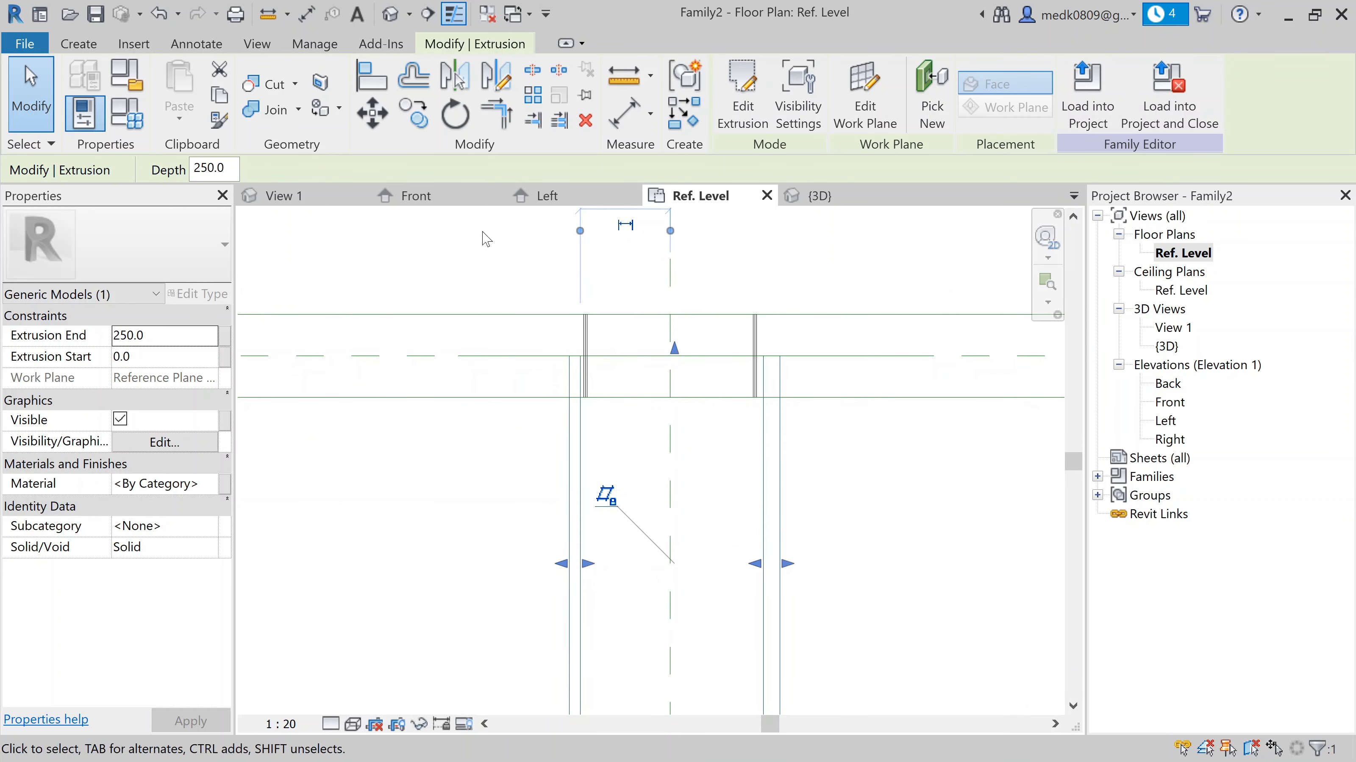
left_click(371, 76)
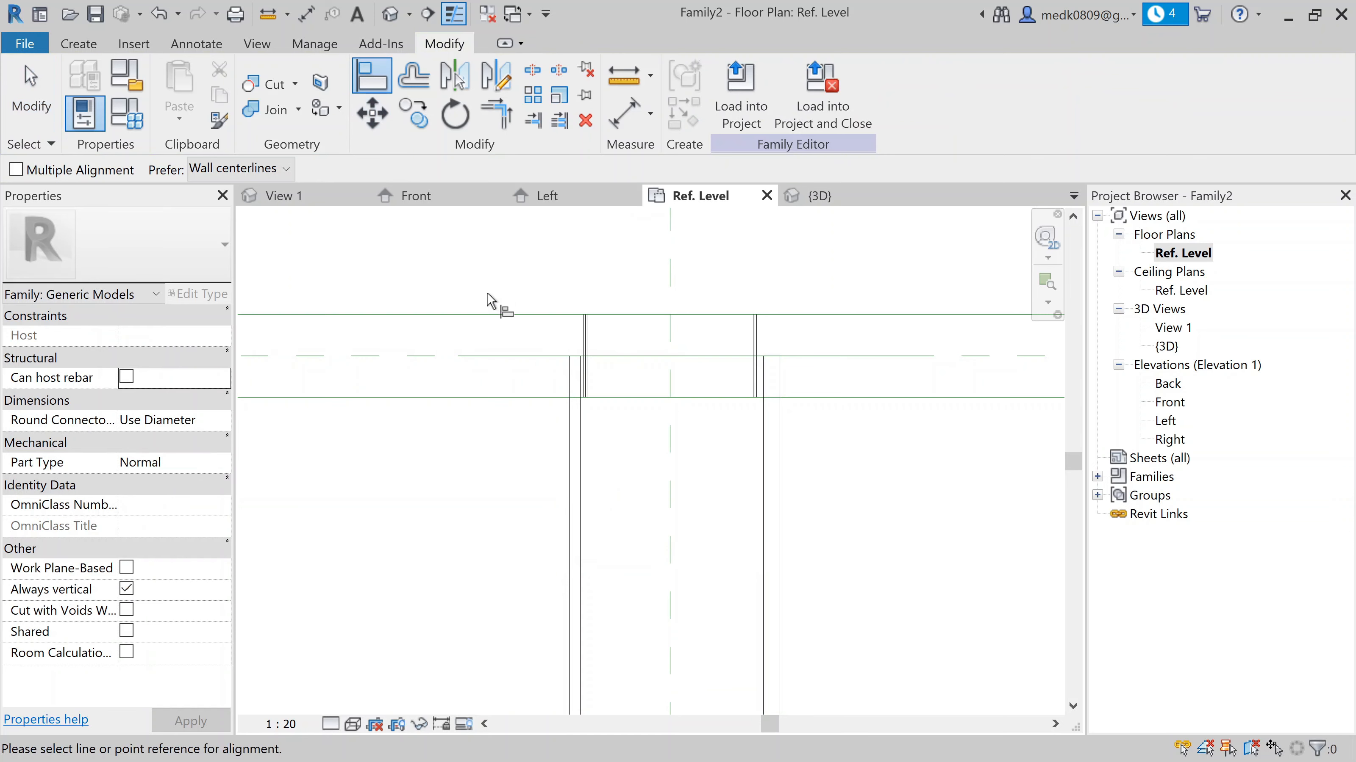
left_click(475, 314)
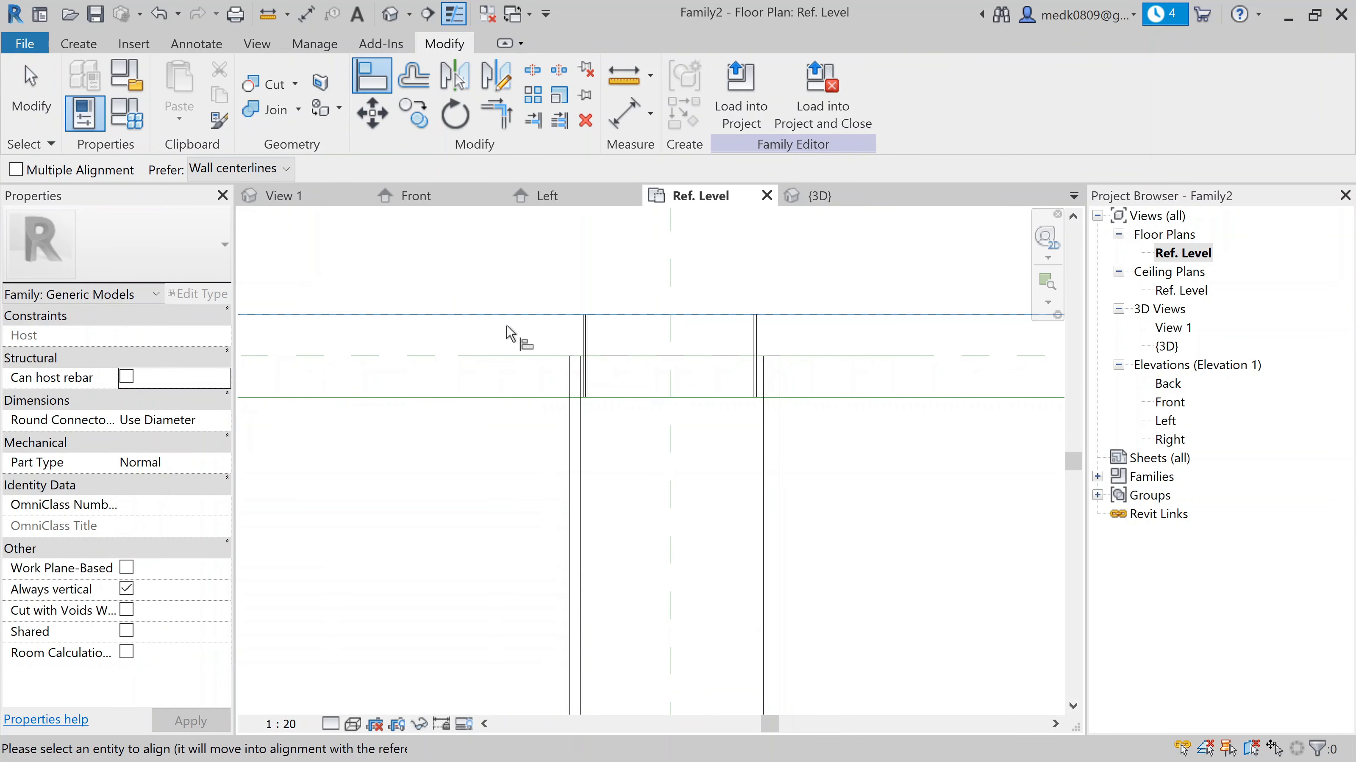
left_click(609, 359)
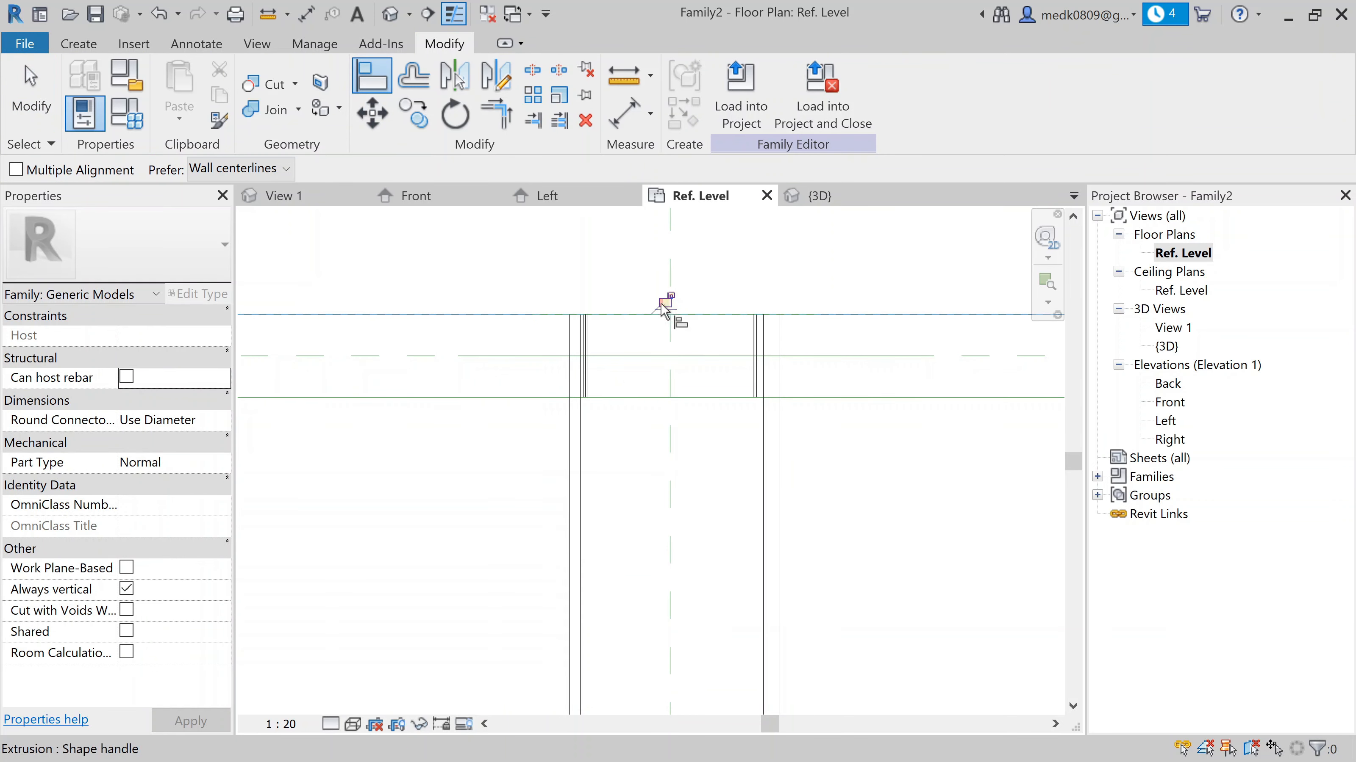
Align the cap extrusion's front edge to the lower horizontal reference line in the plan and lock it
left_click(536, 397)
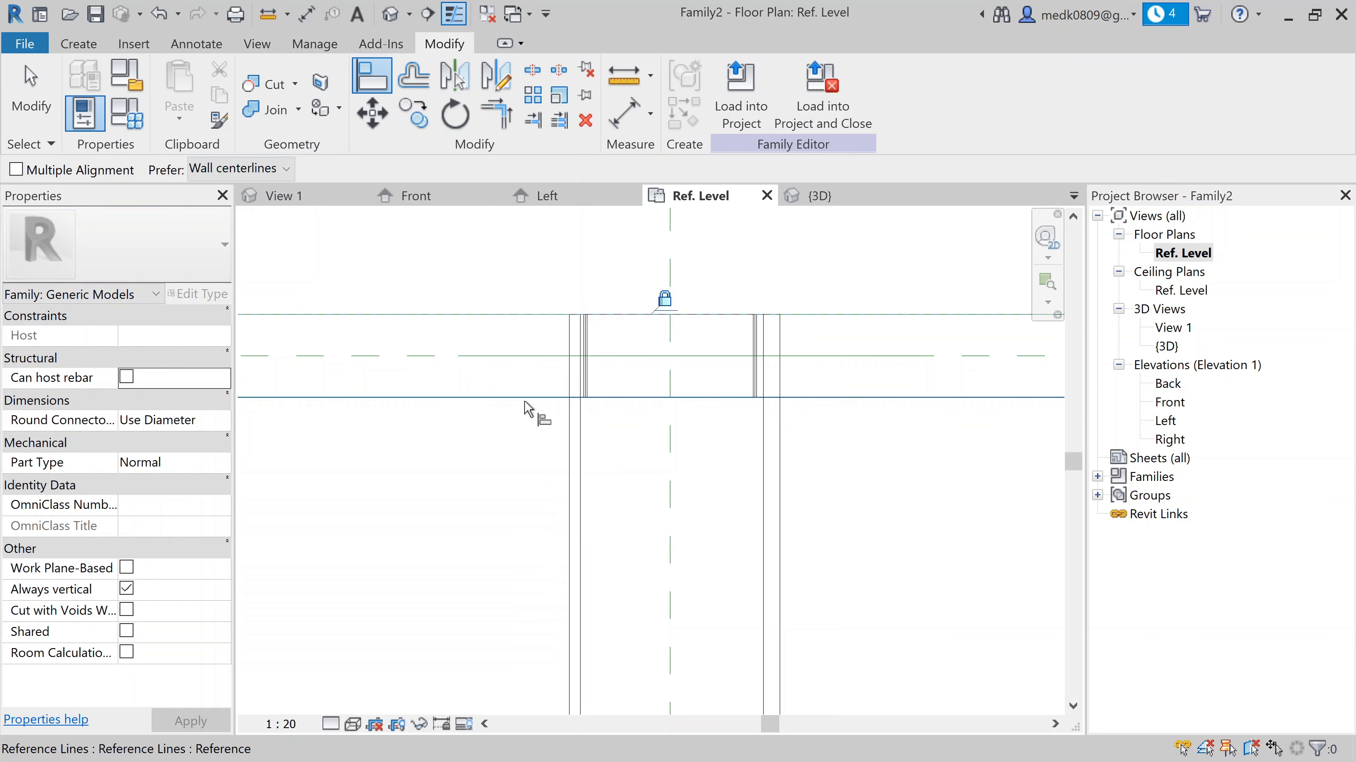
left_click(605, 618)
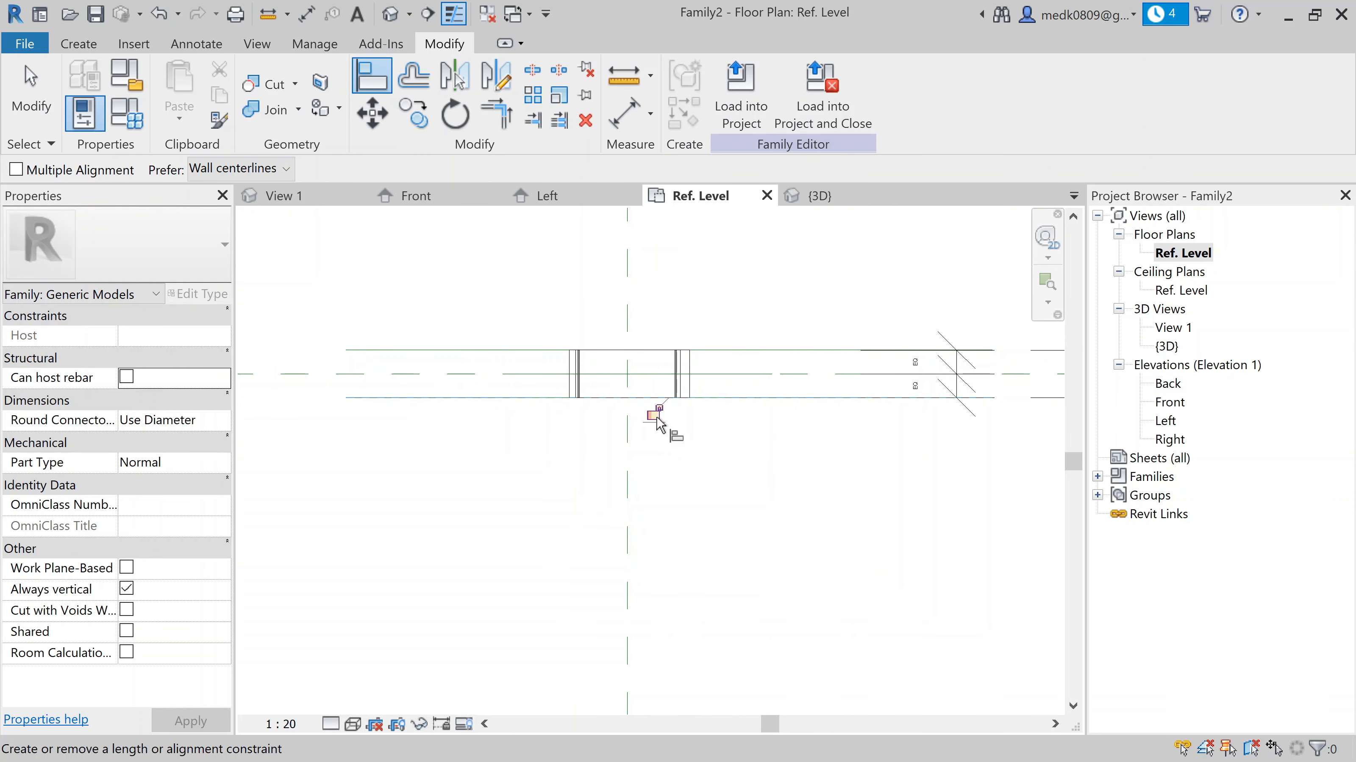
key("Escape")
key("Escape")
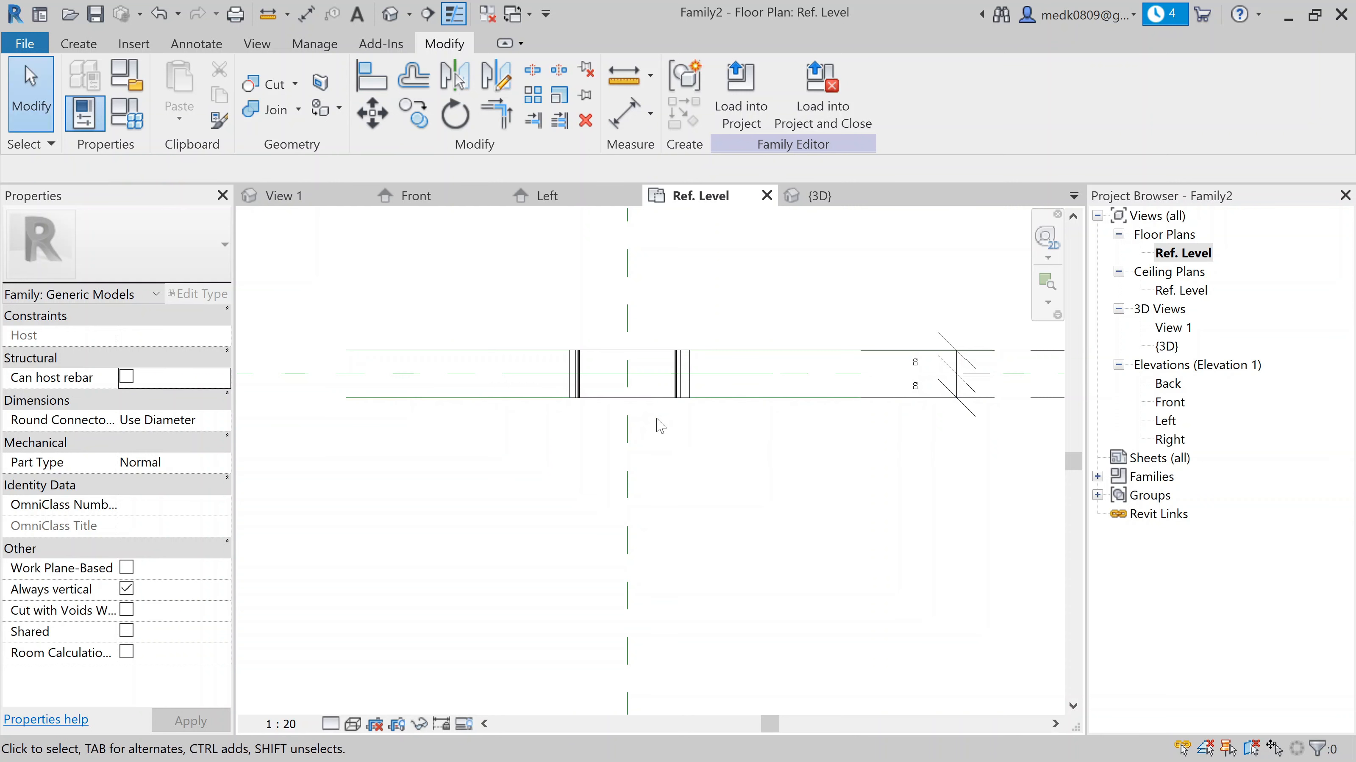
In the Front elevation, draw a vertical reference line just outside the cap's left flange, running from above the cap to near the hanger's bottom
left_click(439, 196)
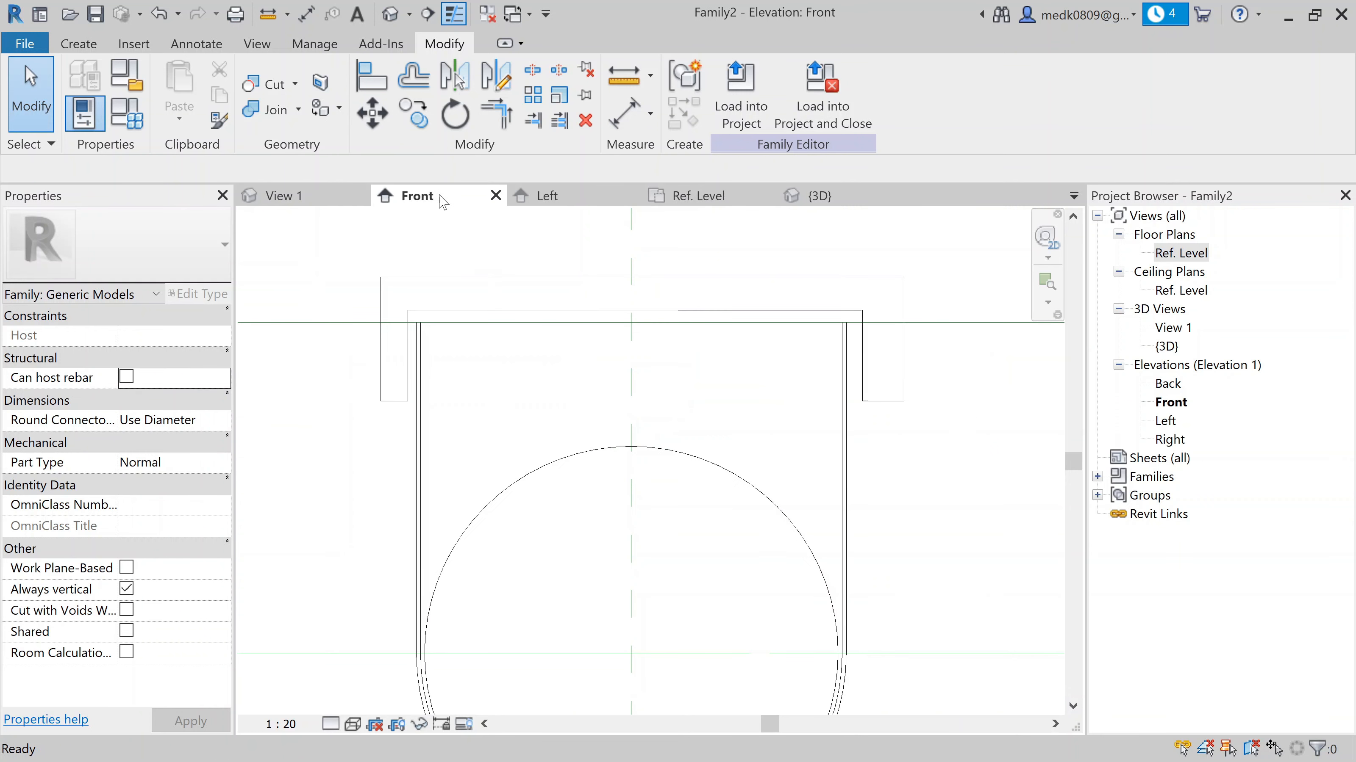
scroll(626, 388, "down", 4)
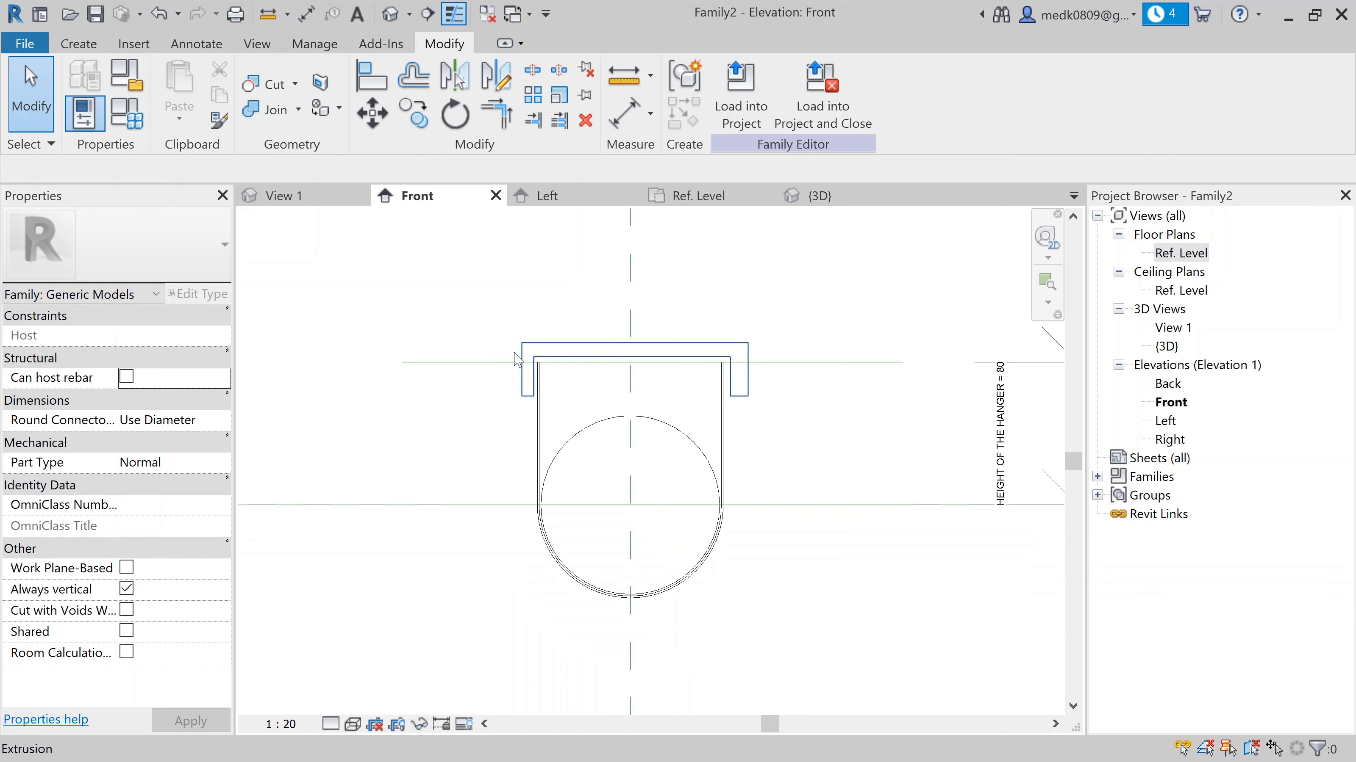
scroll(520, 363, "up", 2)
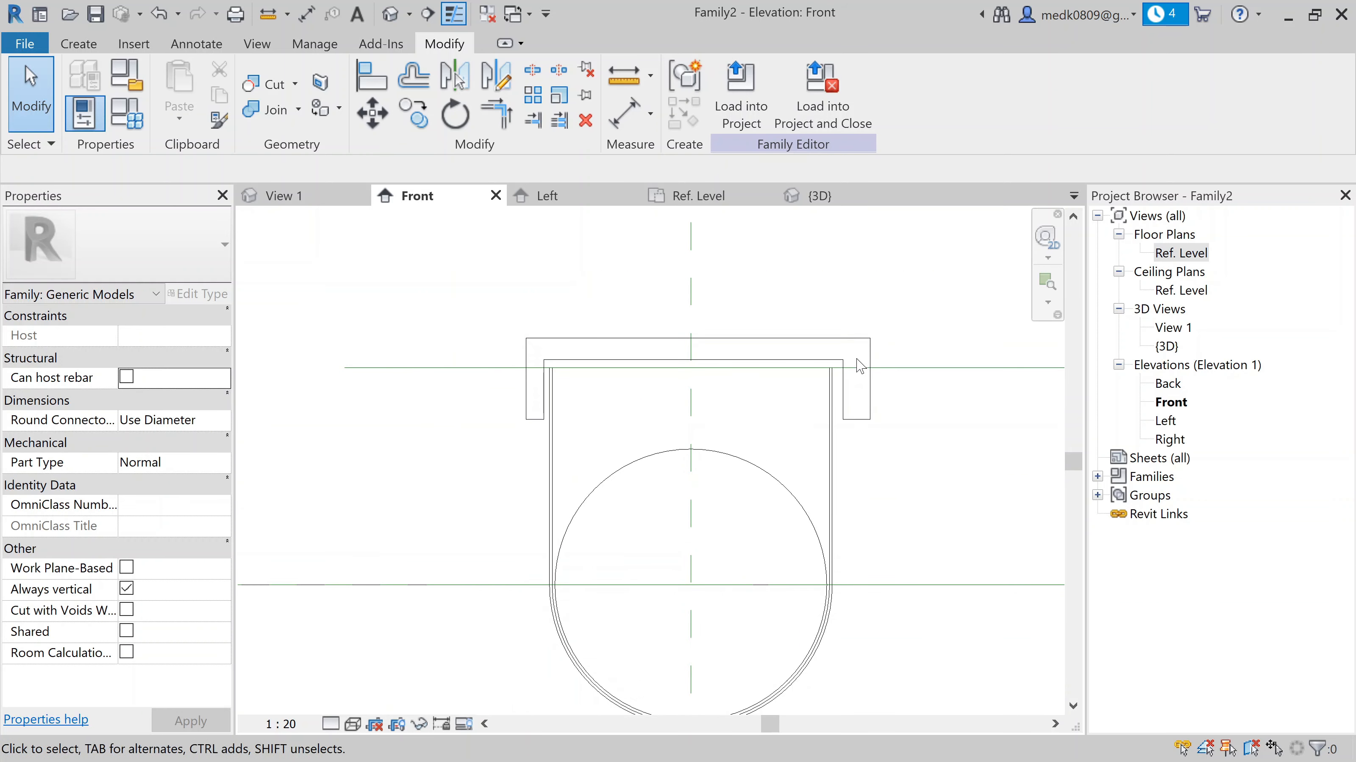
scroll(544, 392, "up", 1)
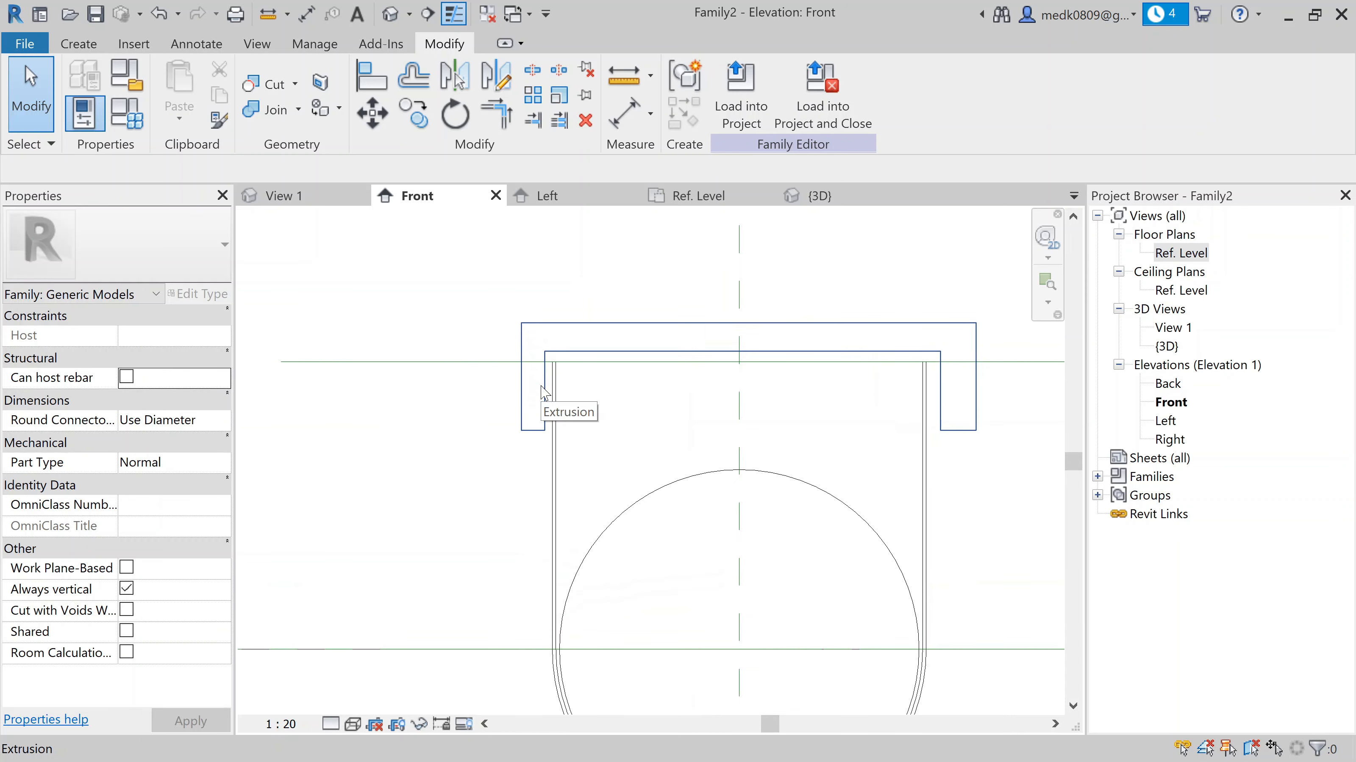
scroll(543, 392, "down", 2)
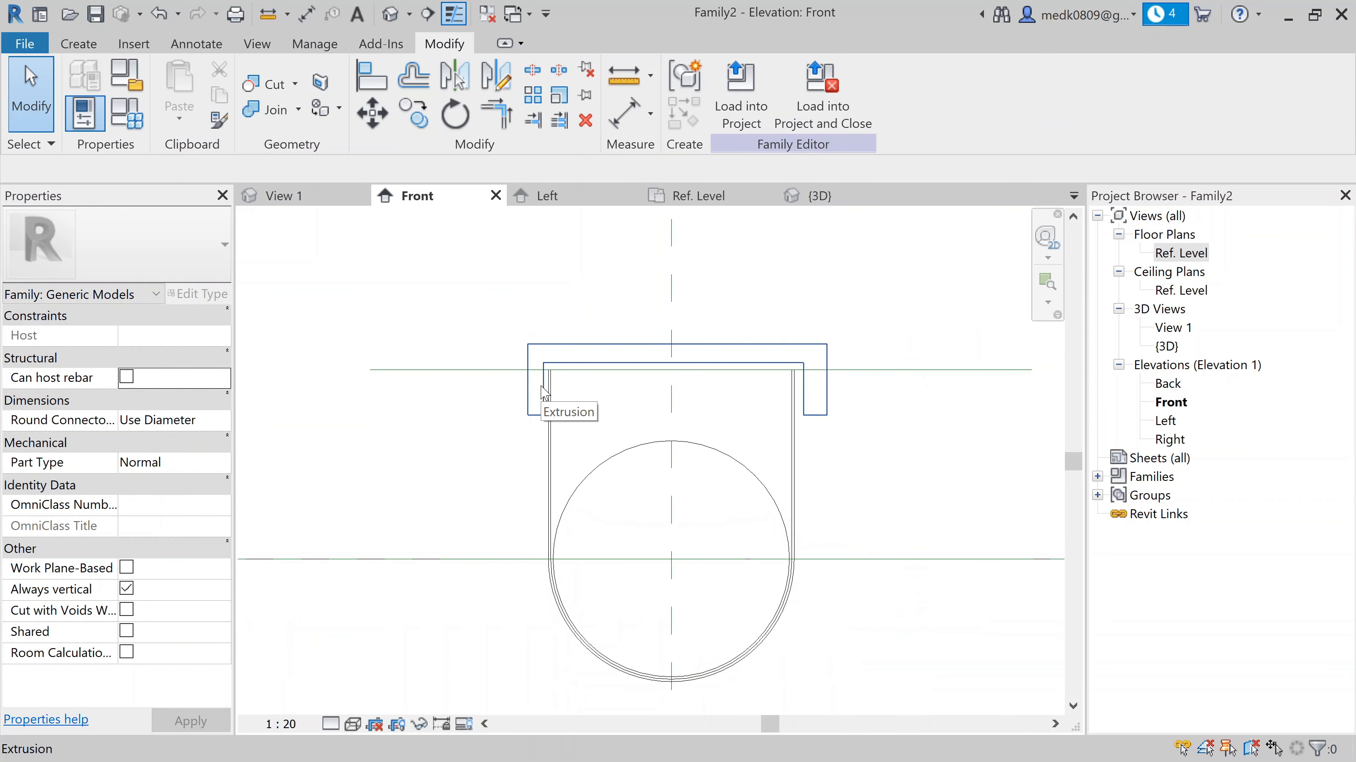
scroll(543, 393, "down", 2)
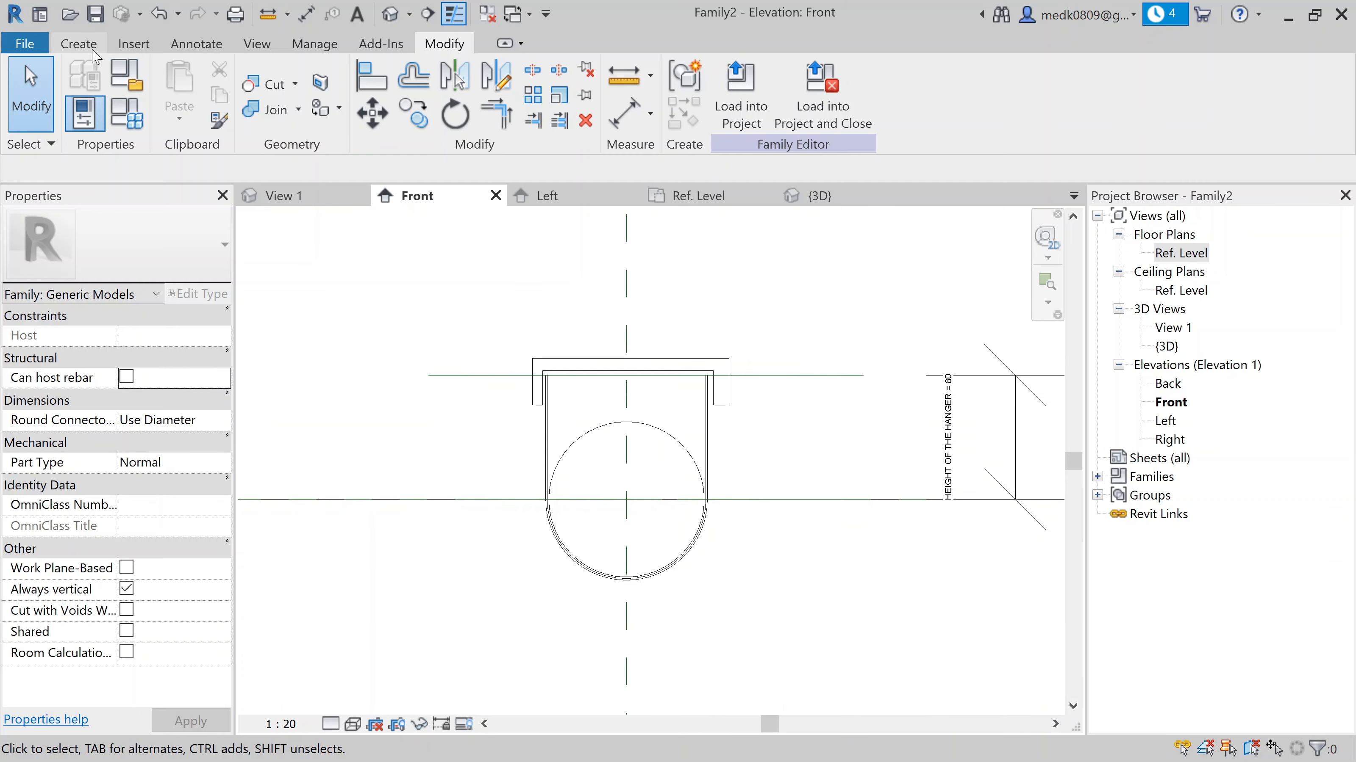
left_click(80, 43)
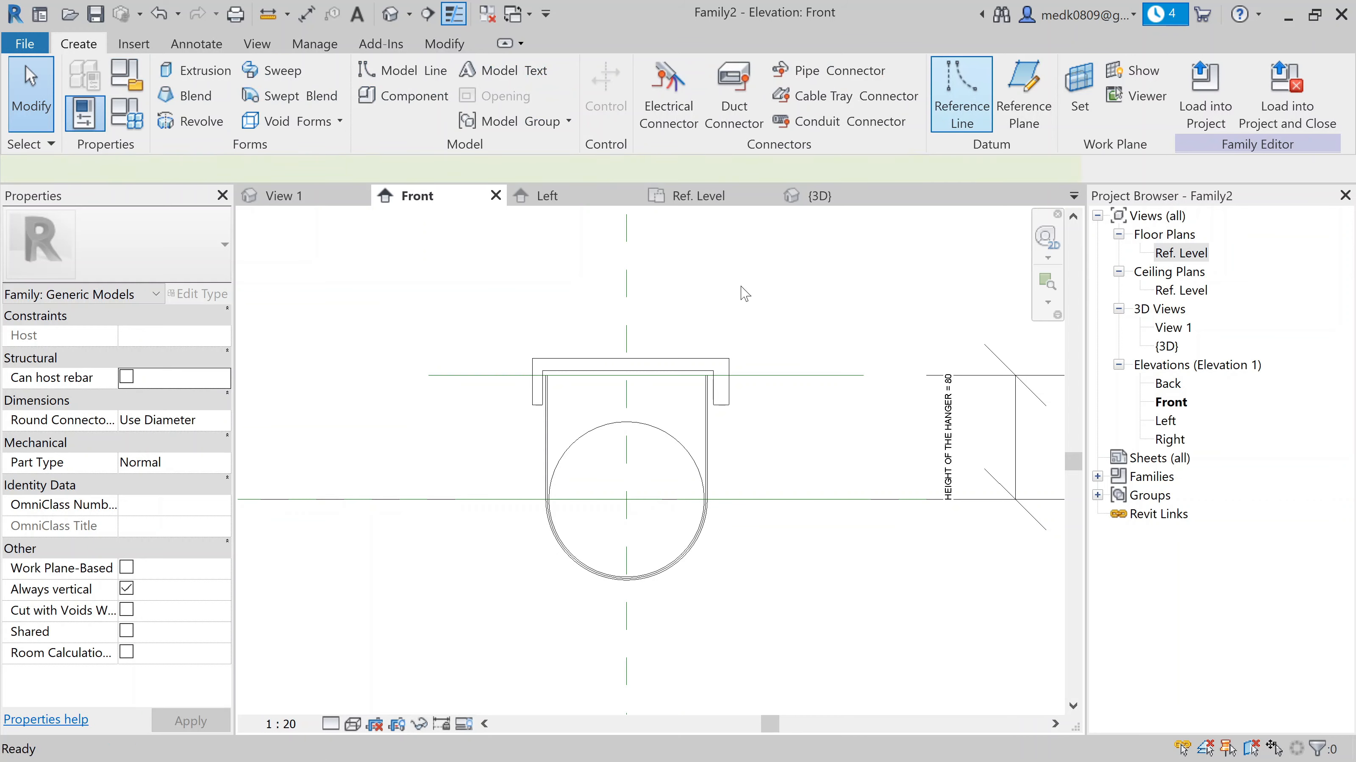
left_click(961, 91)
scroll(538, 357, "up", 1)
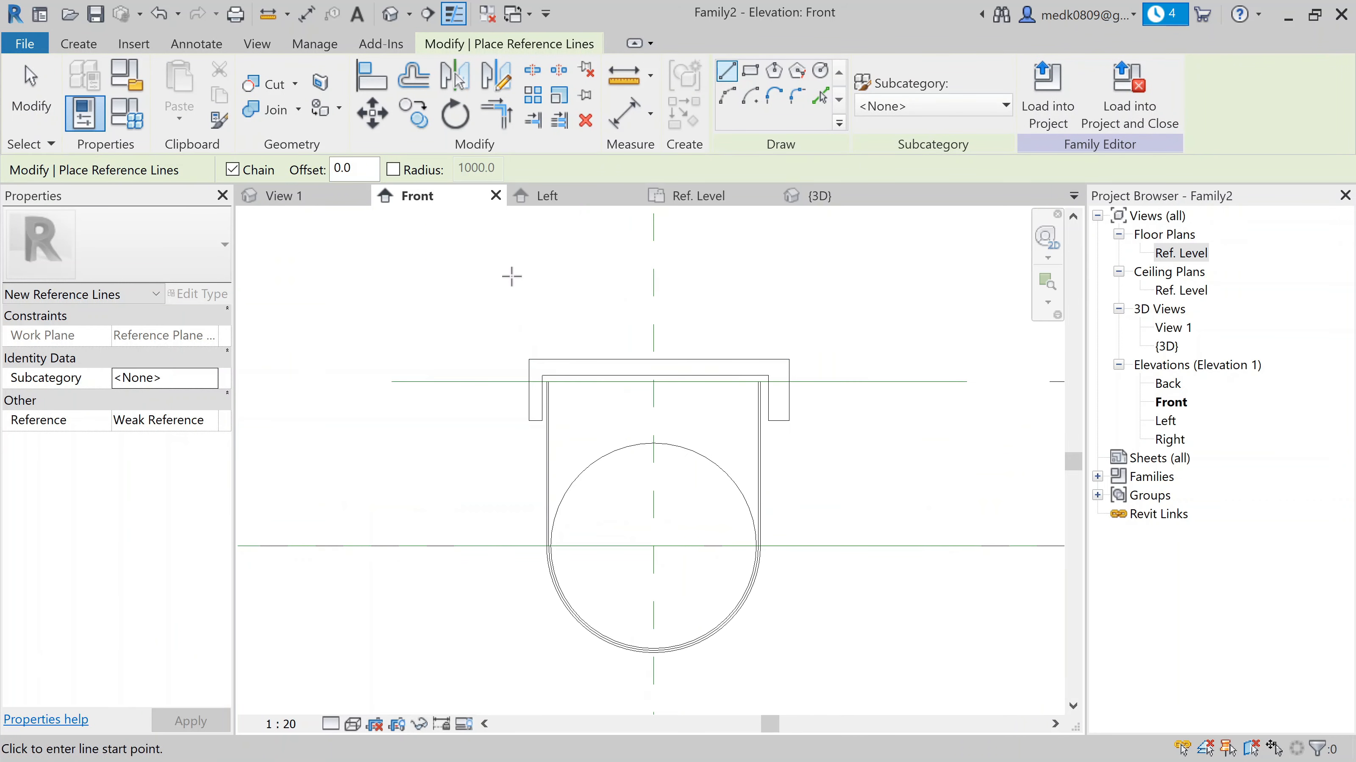
left_click(512, 246)
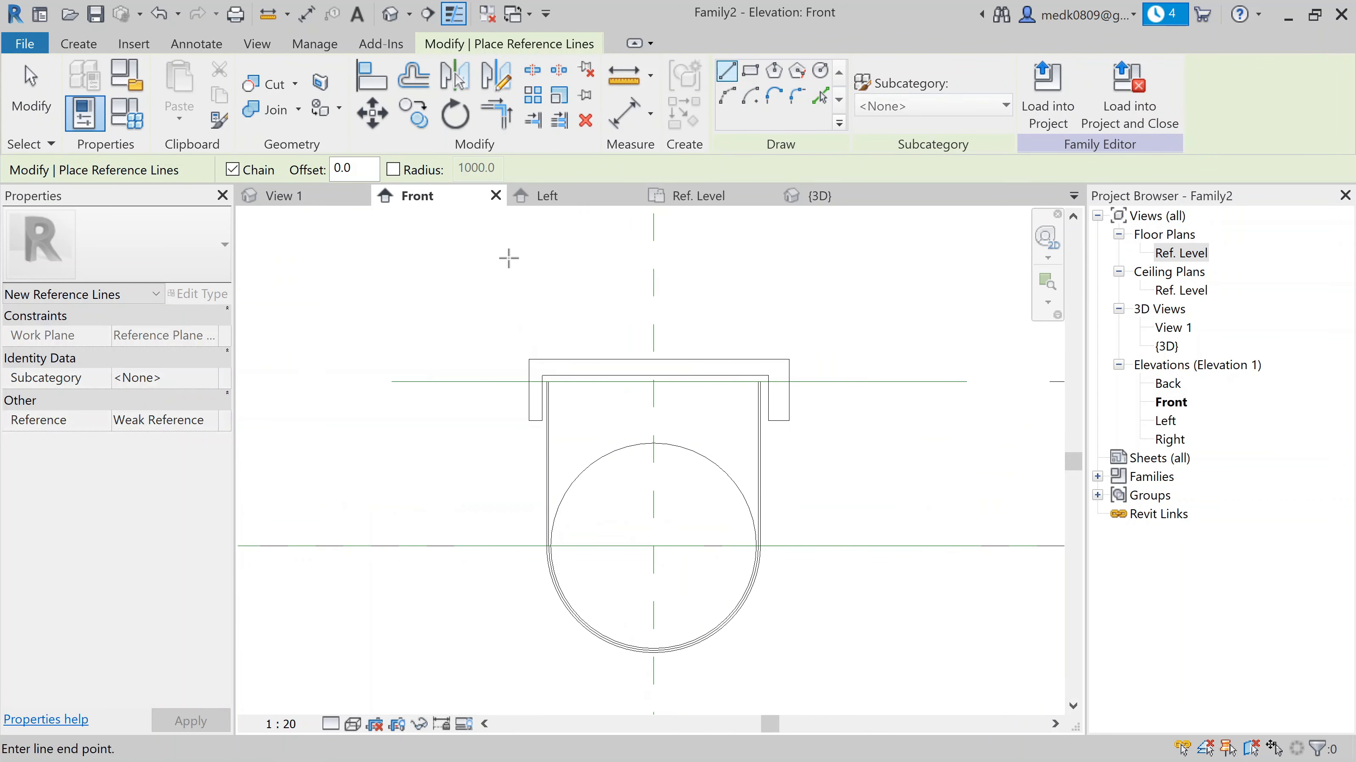
left_click(512, 637)
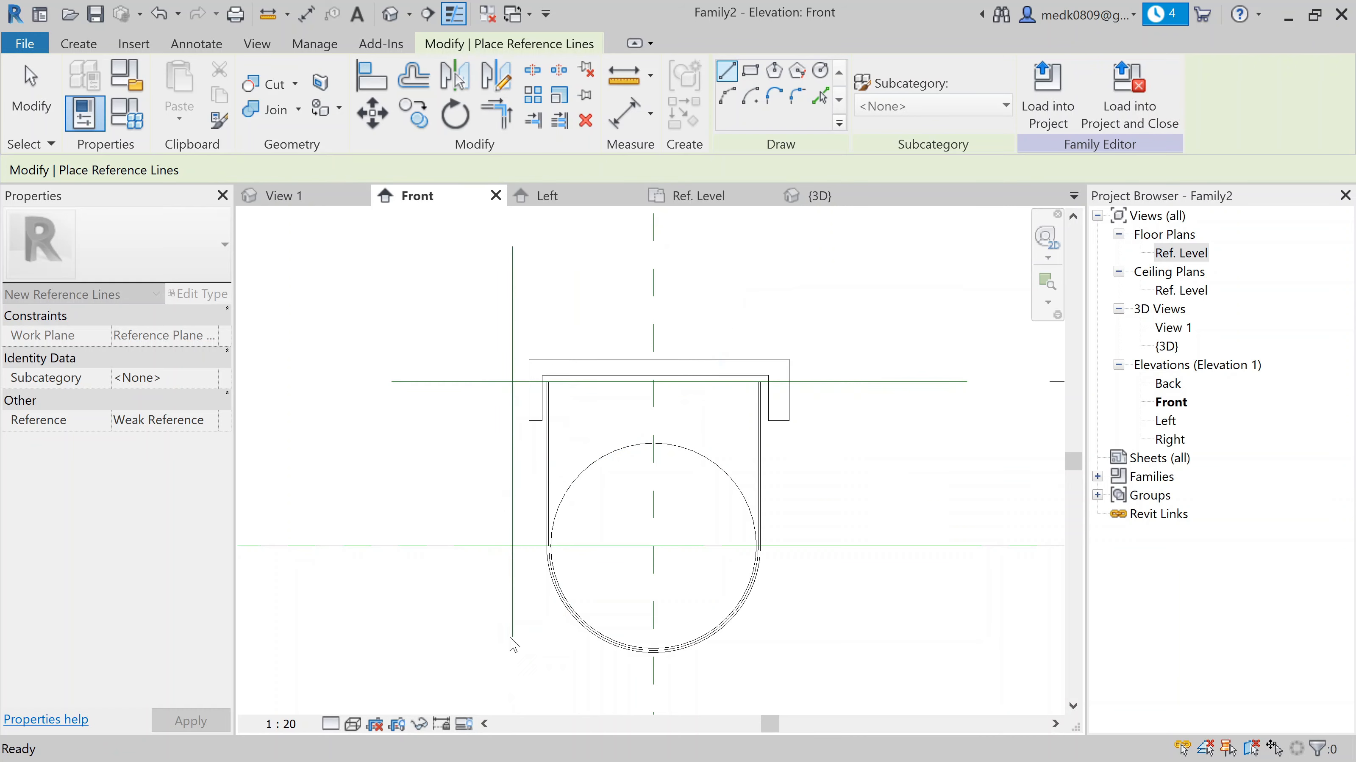
Draw a second vertical reference line outside the cap's right flange, spanning from above the cap to below the hanger
left_click(846, 230)
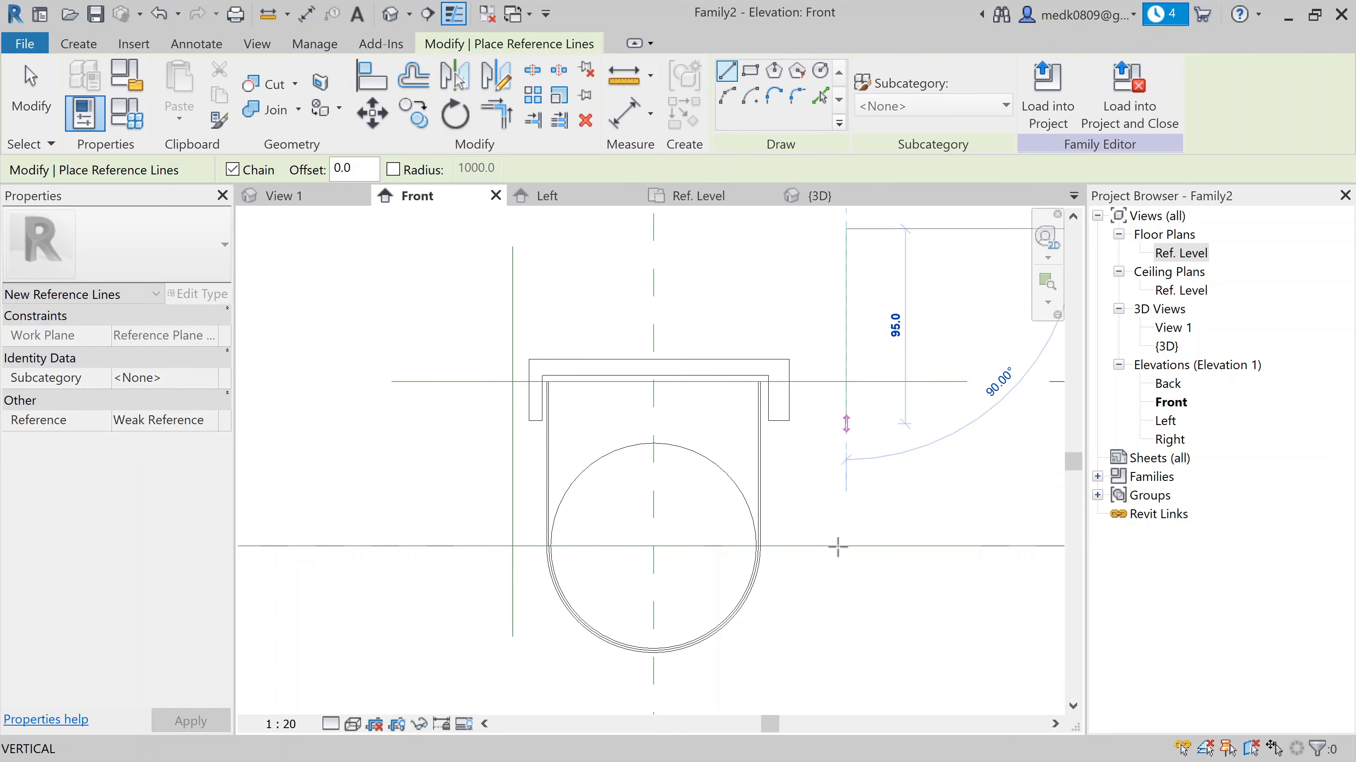
left_click(846, 660)
key("Escape")
key("Escape")
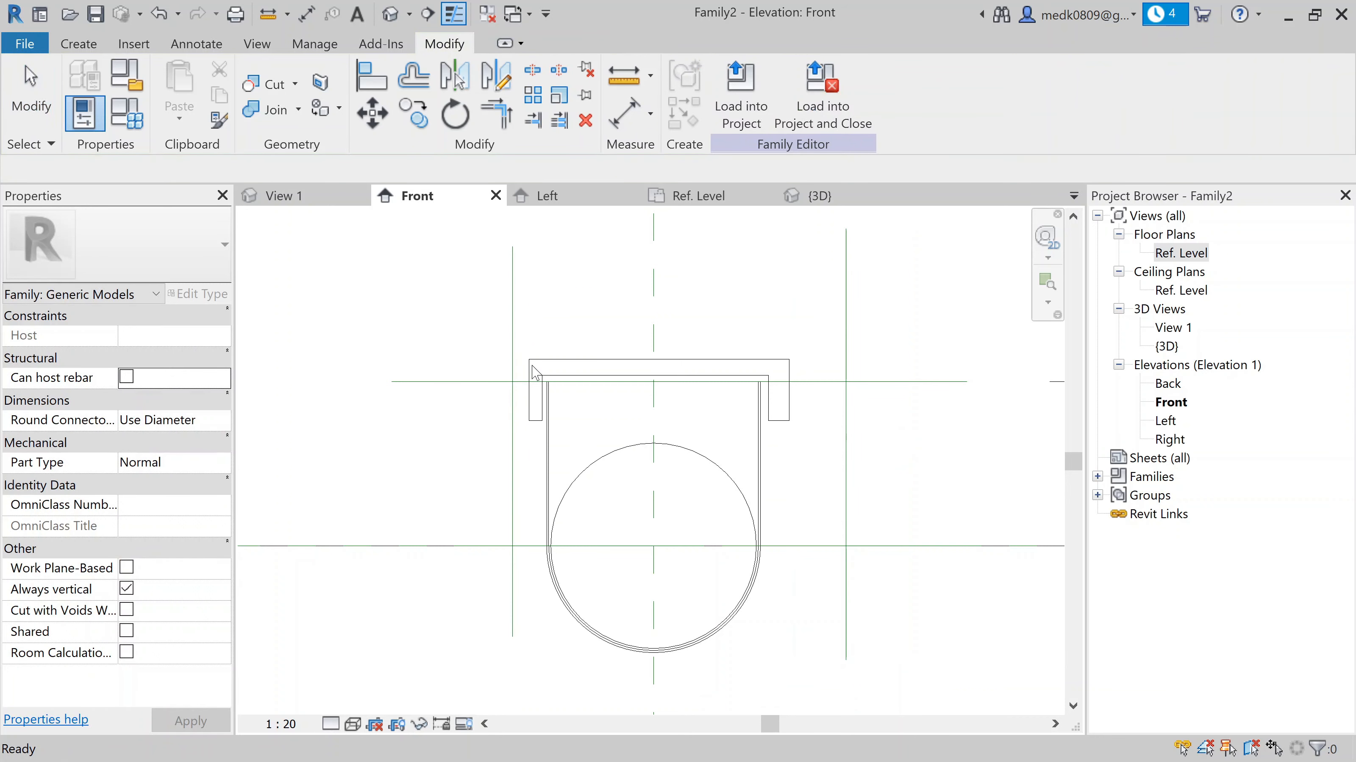
Align the inner edge of the cap's right flange to the outer face of the hanger's right leg and lock it
scroll(536, 373, "up", 2)
scroll(559, 439, "up", 2)
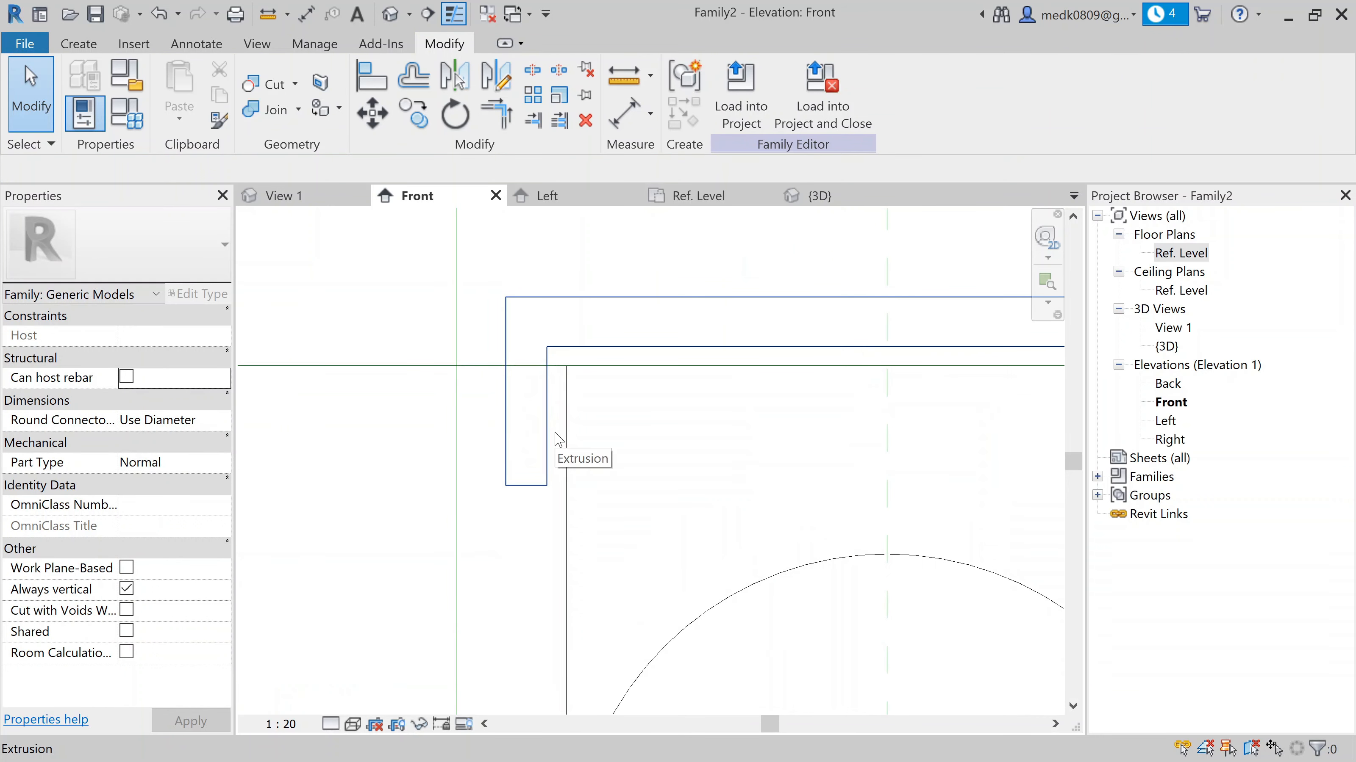
scroll(559, 439, "up", 1)
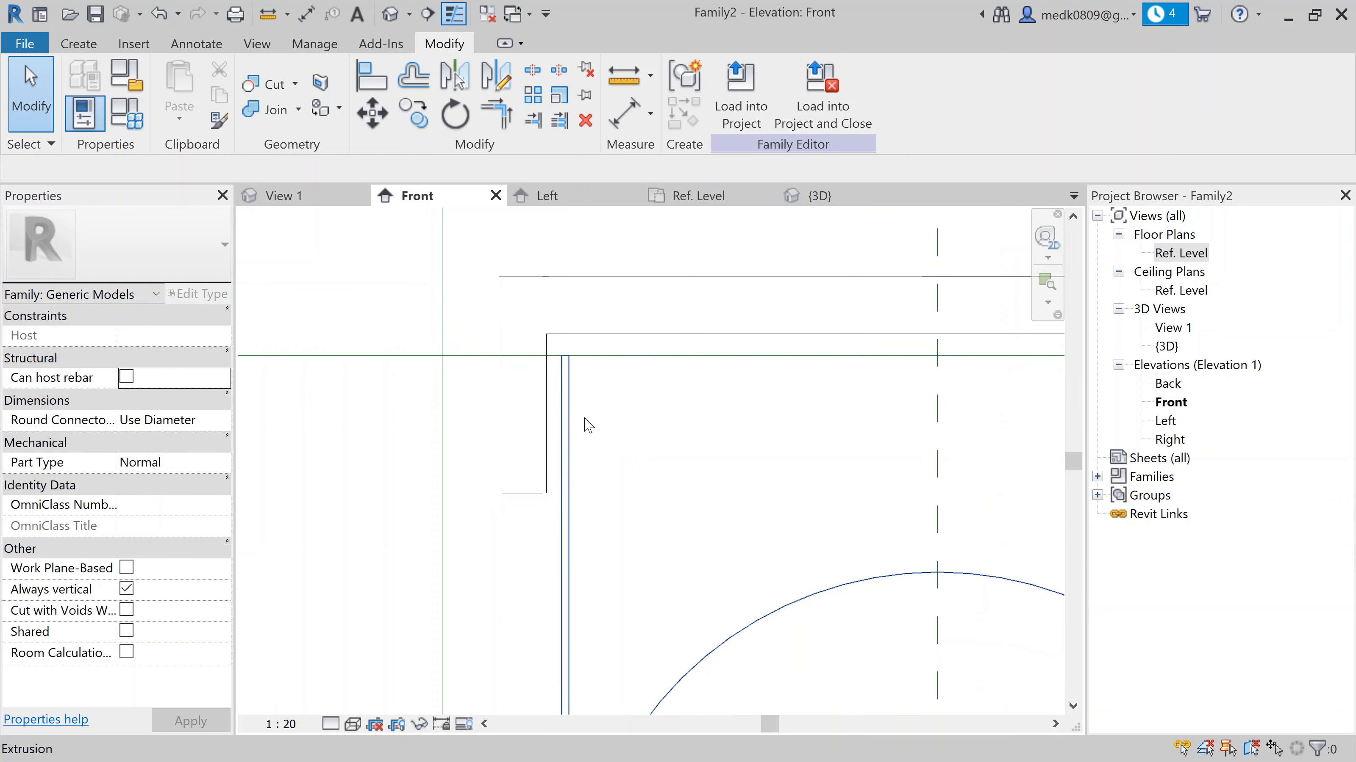
scroll(610, 422, "down", 2)
middle_click_drag(848, 445, 614, 424)
scroll(923, 393, "up", 4)
middle_click_drag(927, 383, 720, 372)
scroll(720, 372, "up", 2)
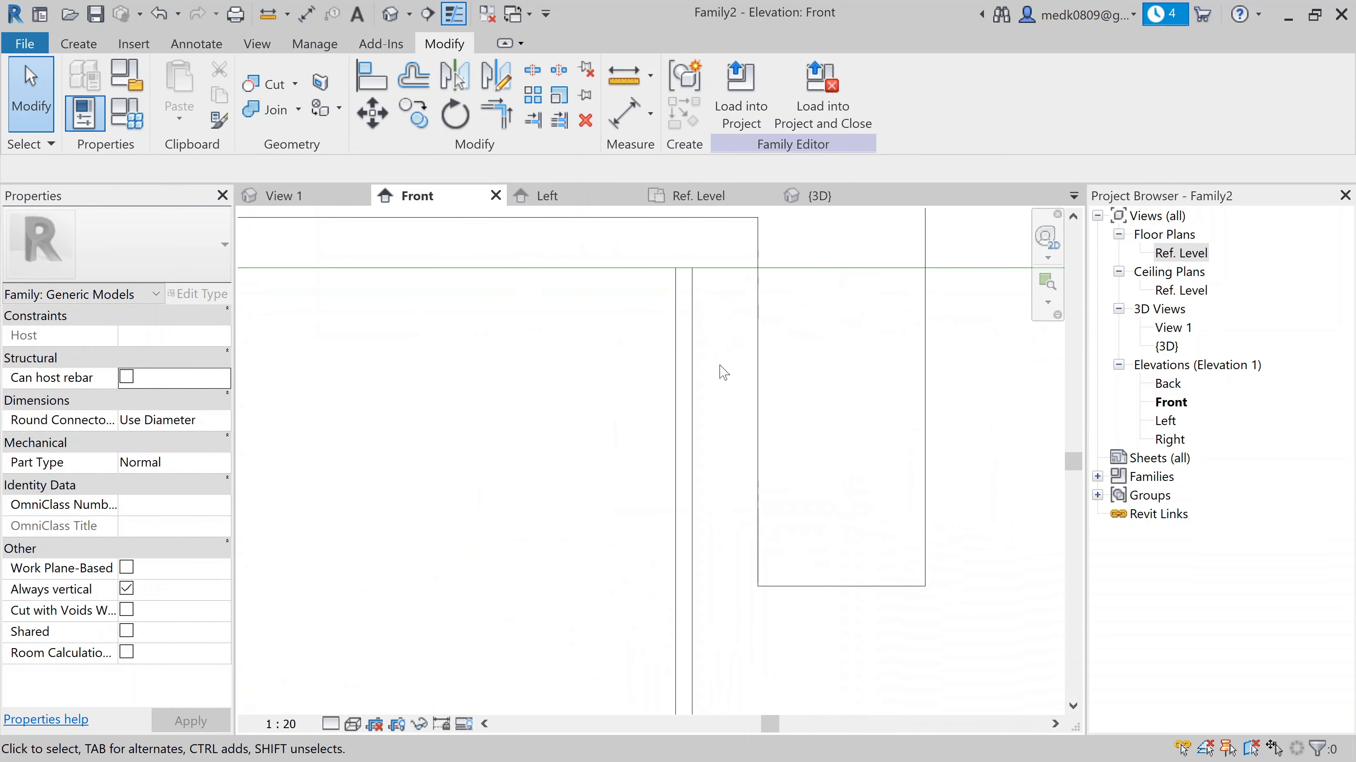
left_click(372, 78)
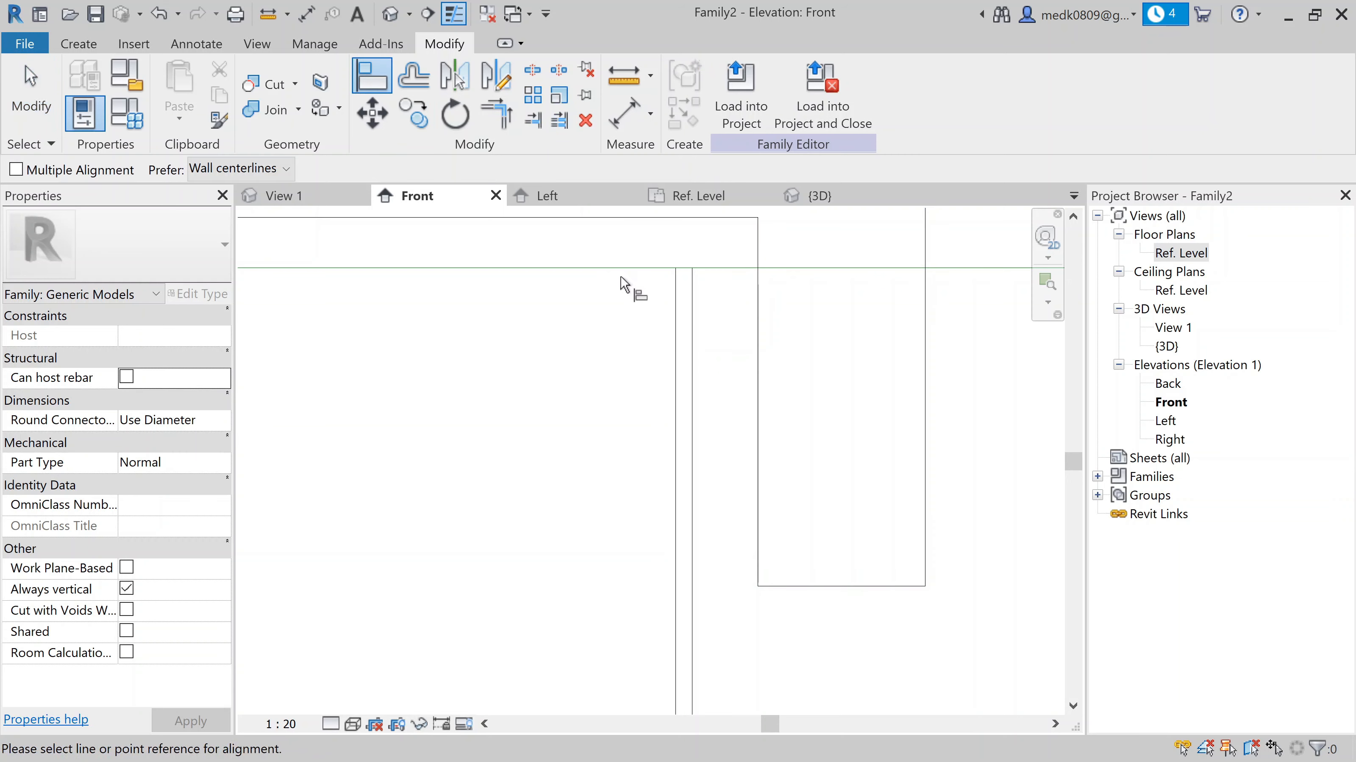
left_click(692, 354)
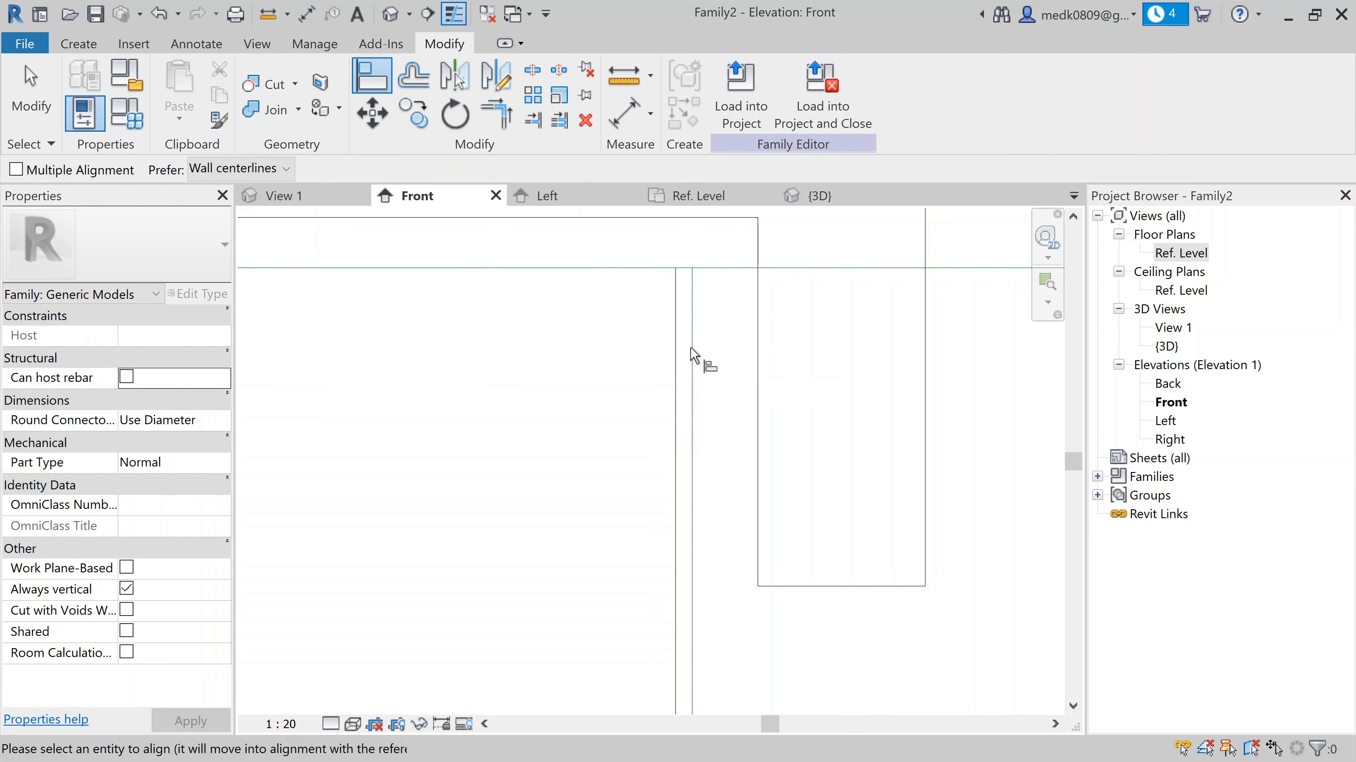
left_click(758, 389)
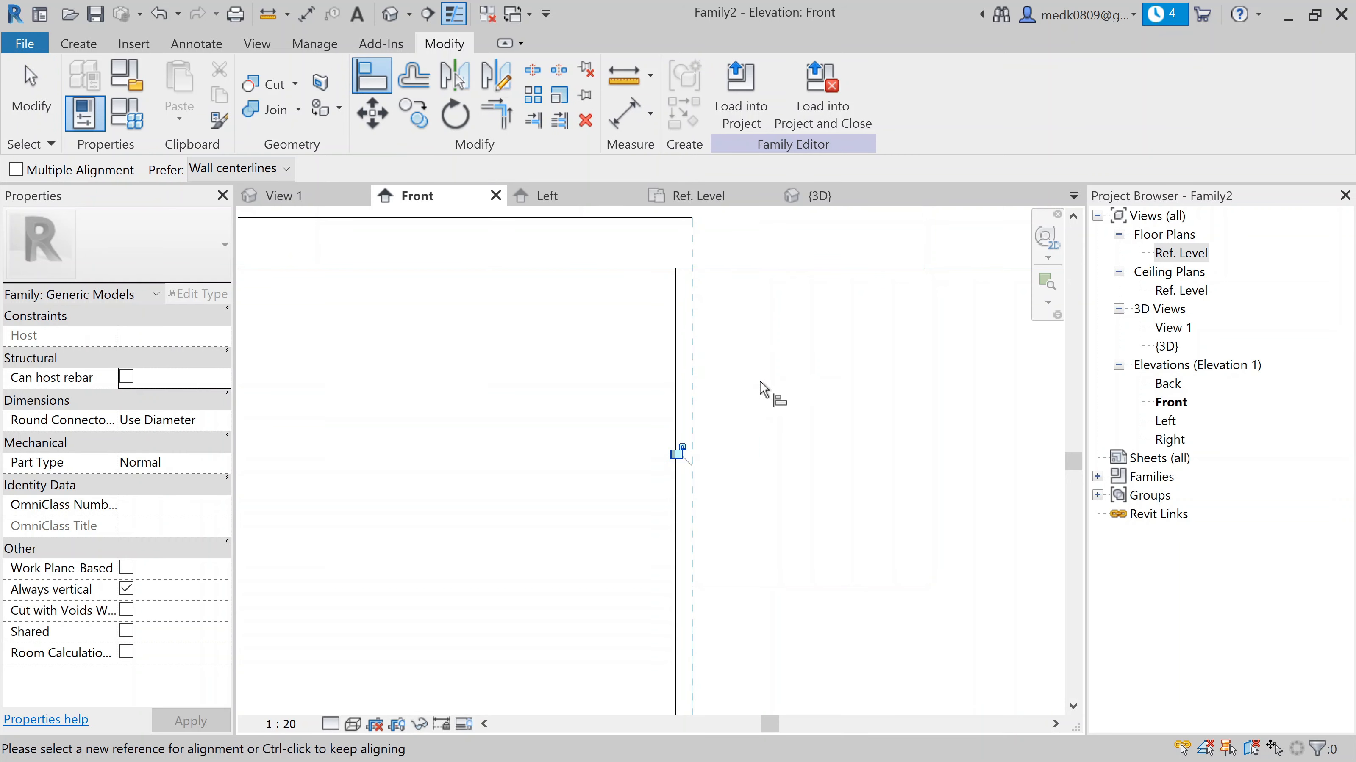
left_click(677, 453)
Align the inner edge of the cap's left flange to the outer face of the hanger's left leg and lock it
scroll(800, 443, "down", 4)
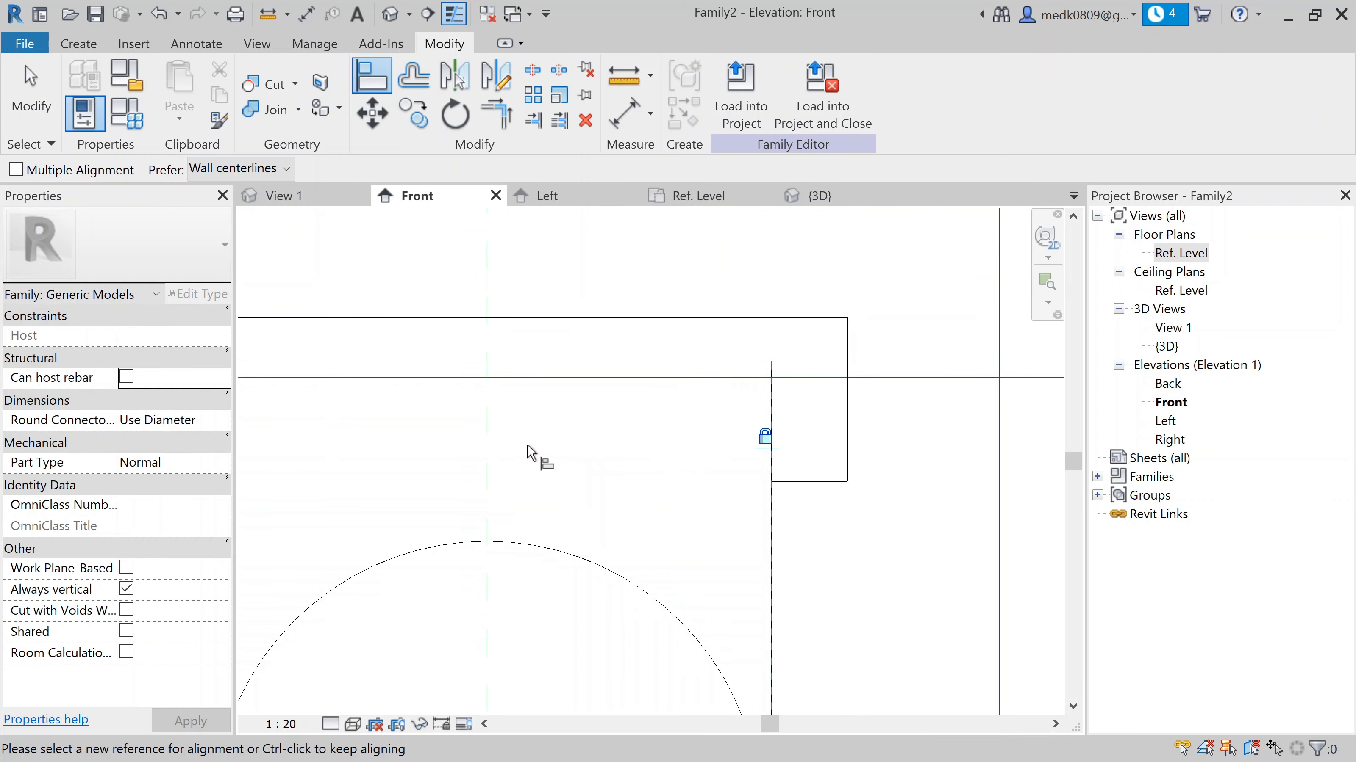
middle_click_drag(531, 453, 698, 427)
scroll(659, 424, "up", 5)
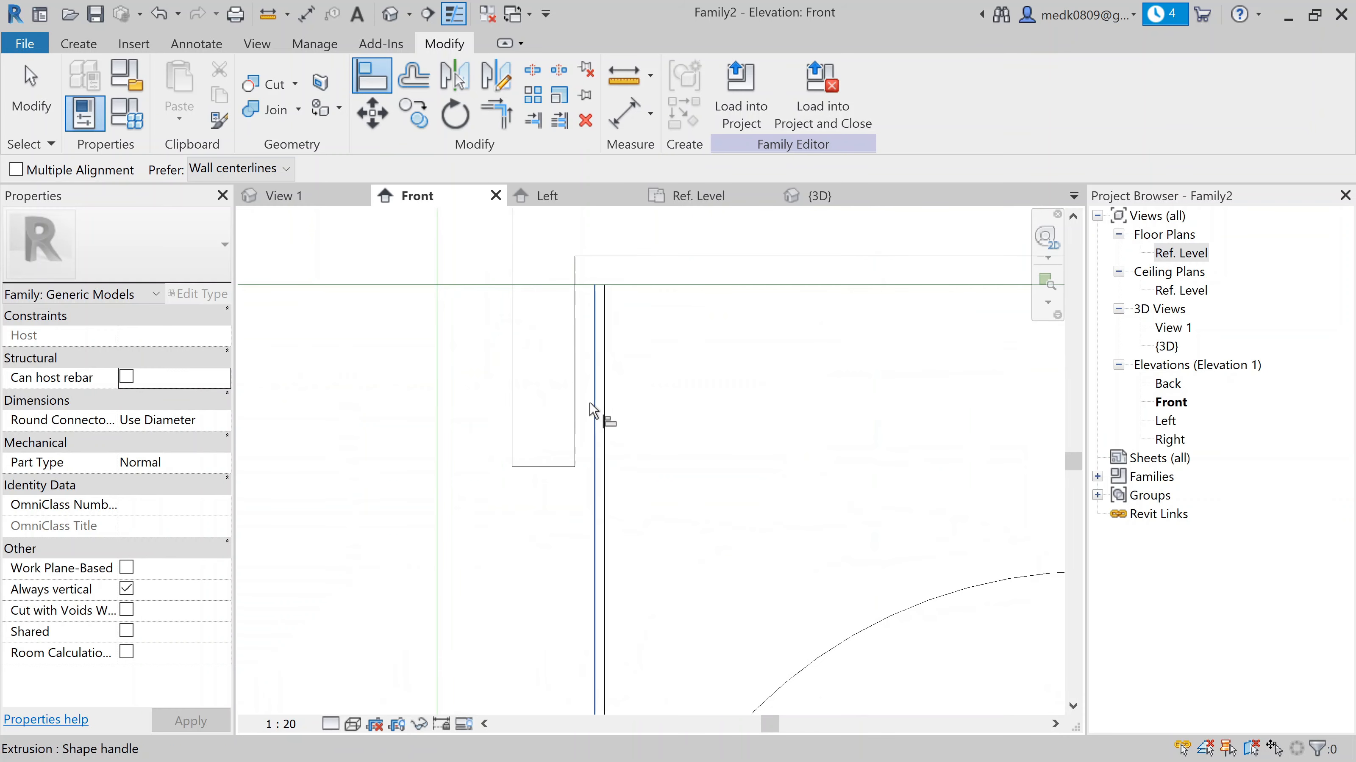
left_click(593, 419)
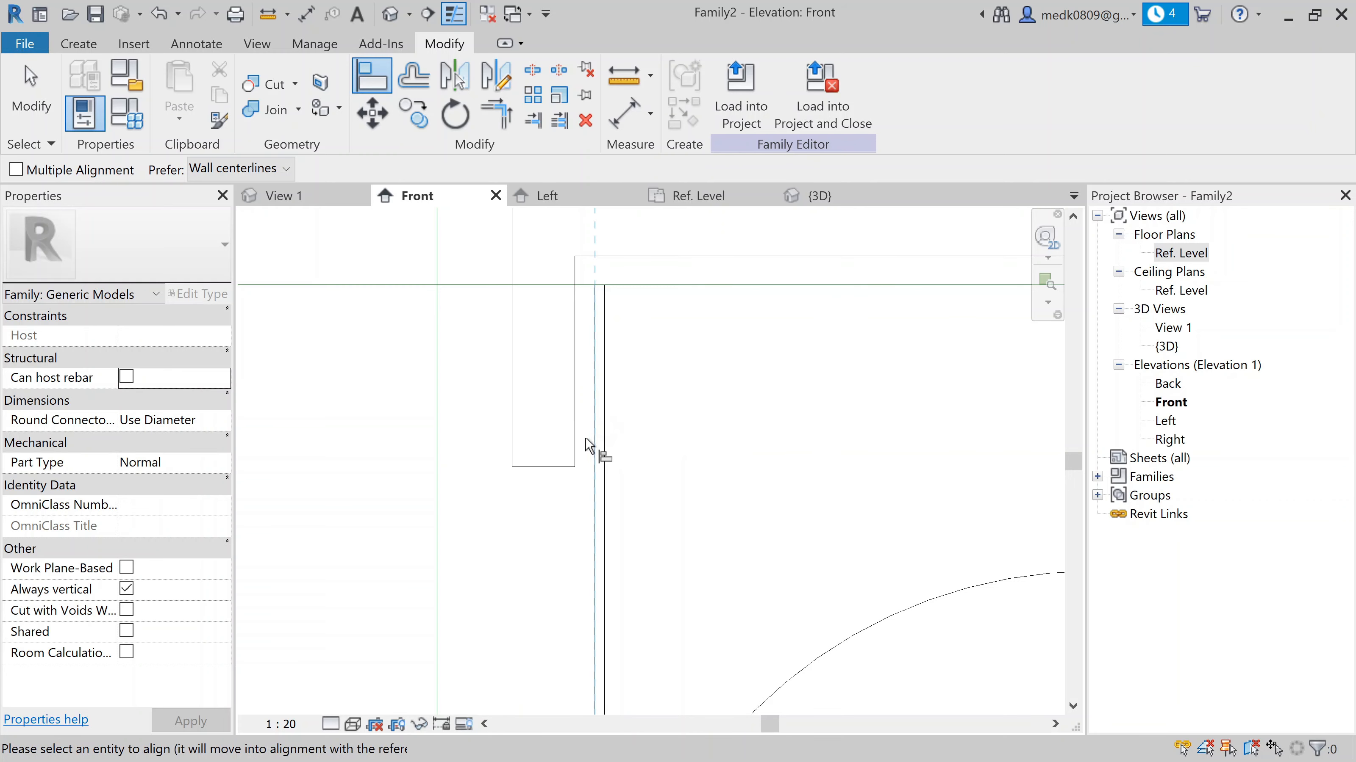
left_click(574, 427)
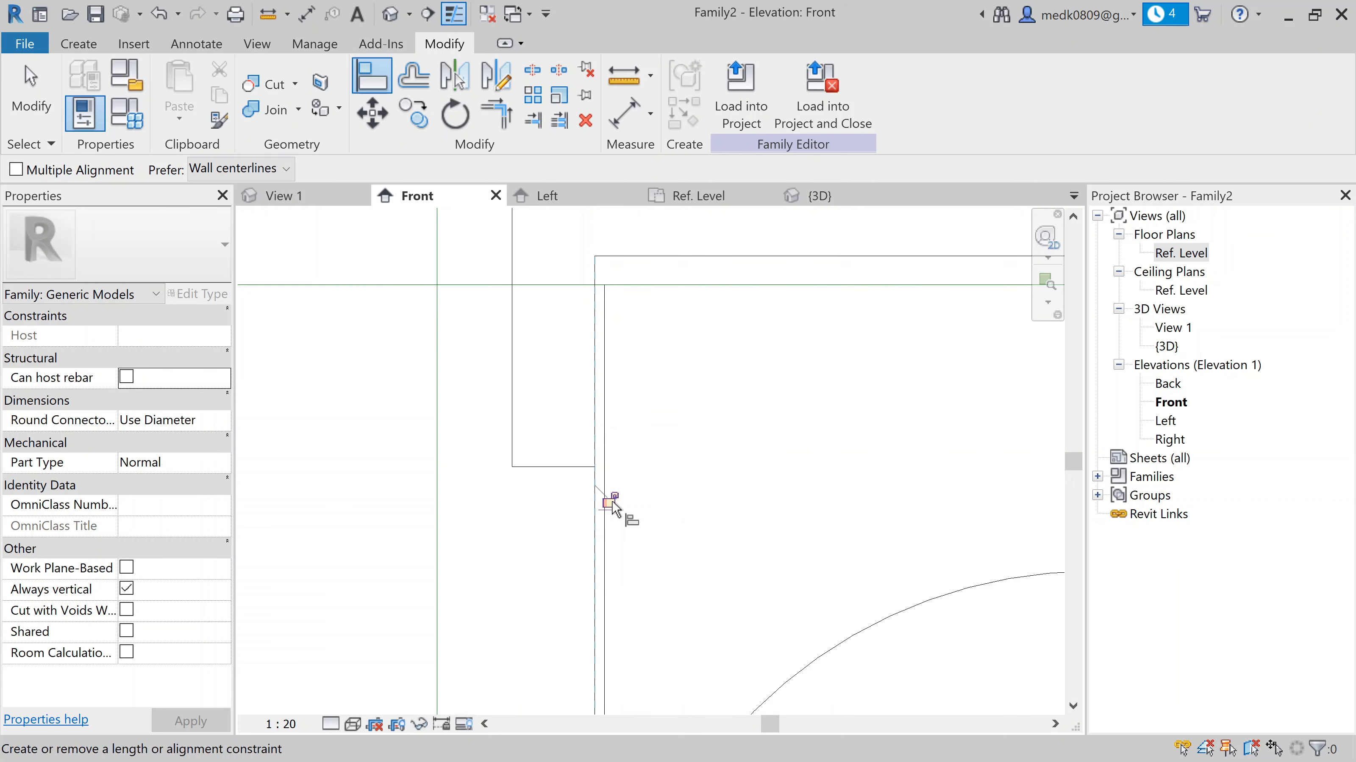
key("Escape")
Align the cap's inner top edge to the horizontal reference line at the top of the hanger legs and lock it
scroll(516, 417, "down", 4)
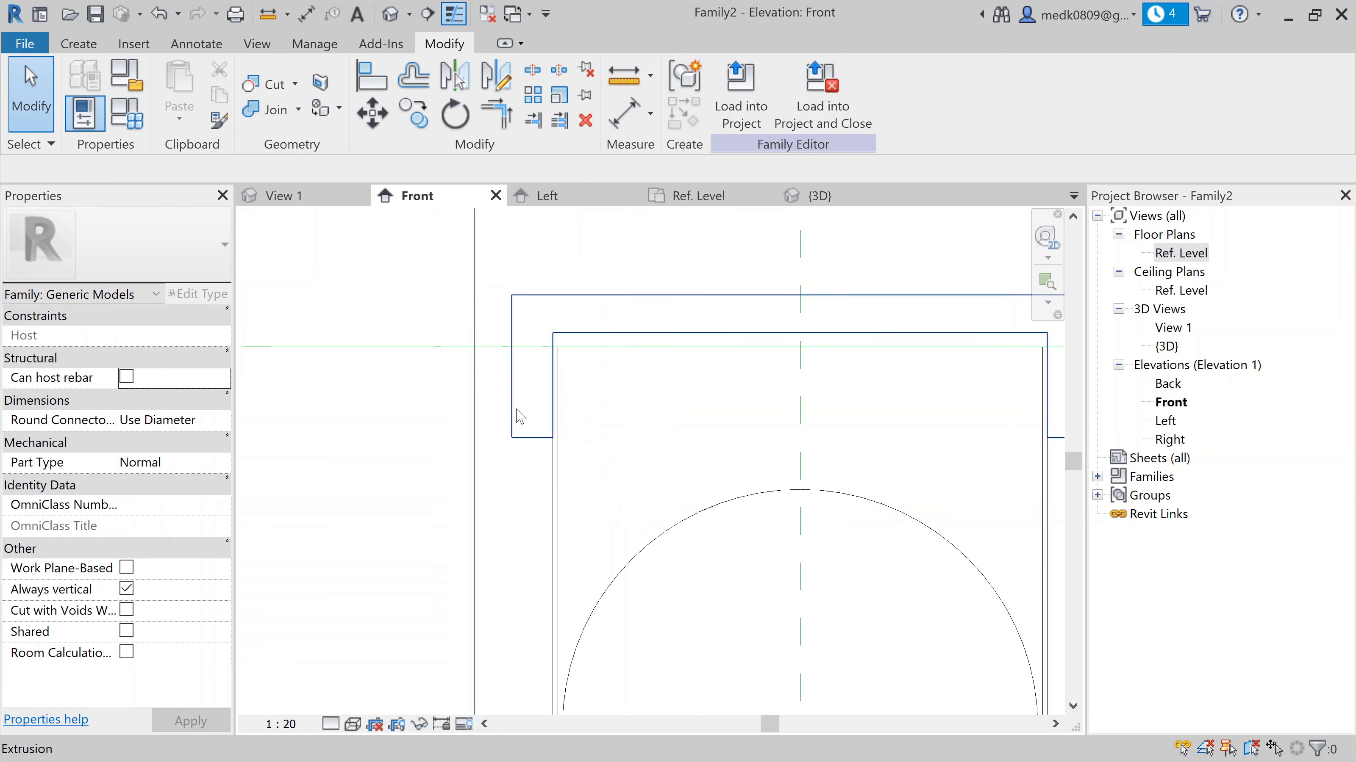
scroll(519, 417, "down", 4)
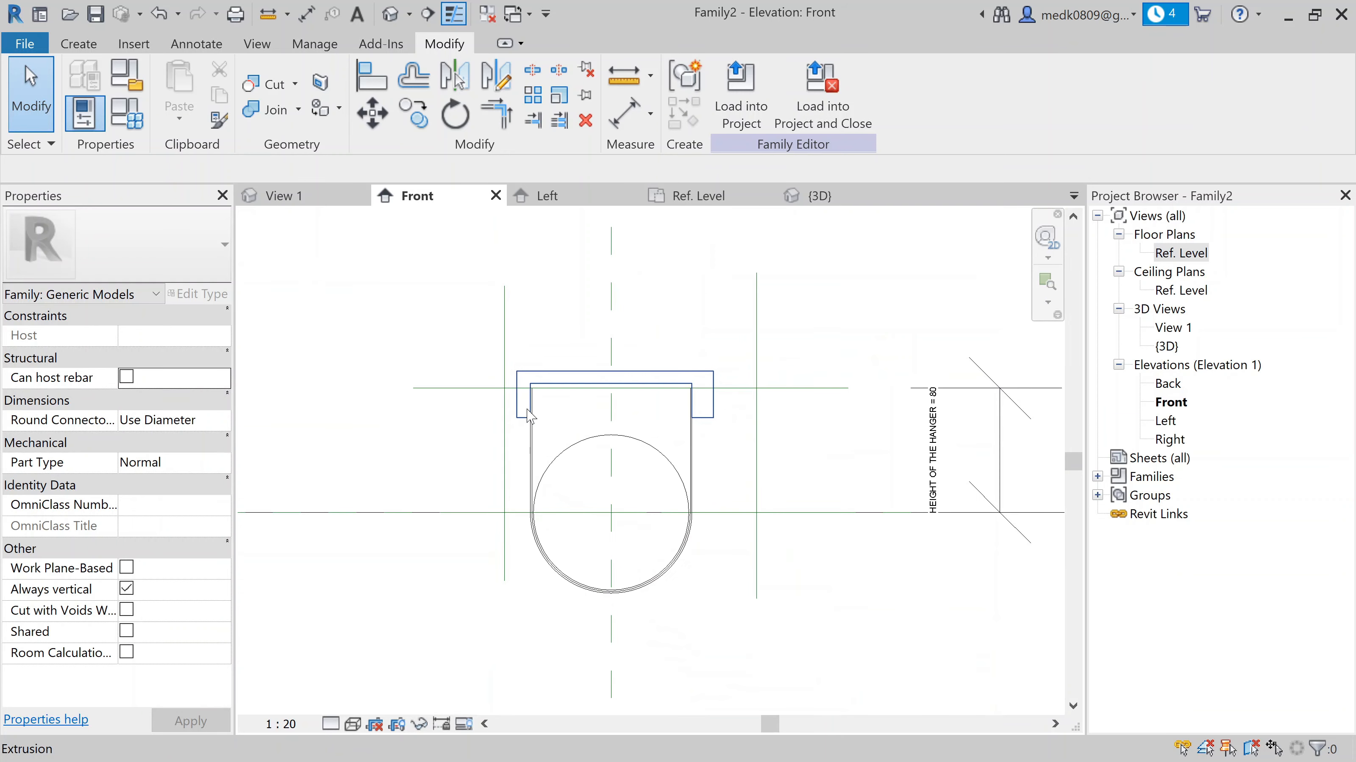
middle_click_drag(573, 446, 600, 390)
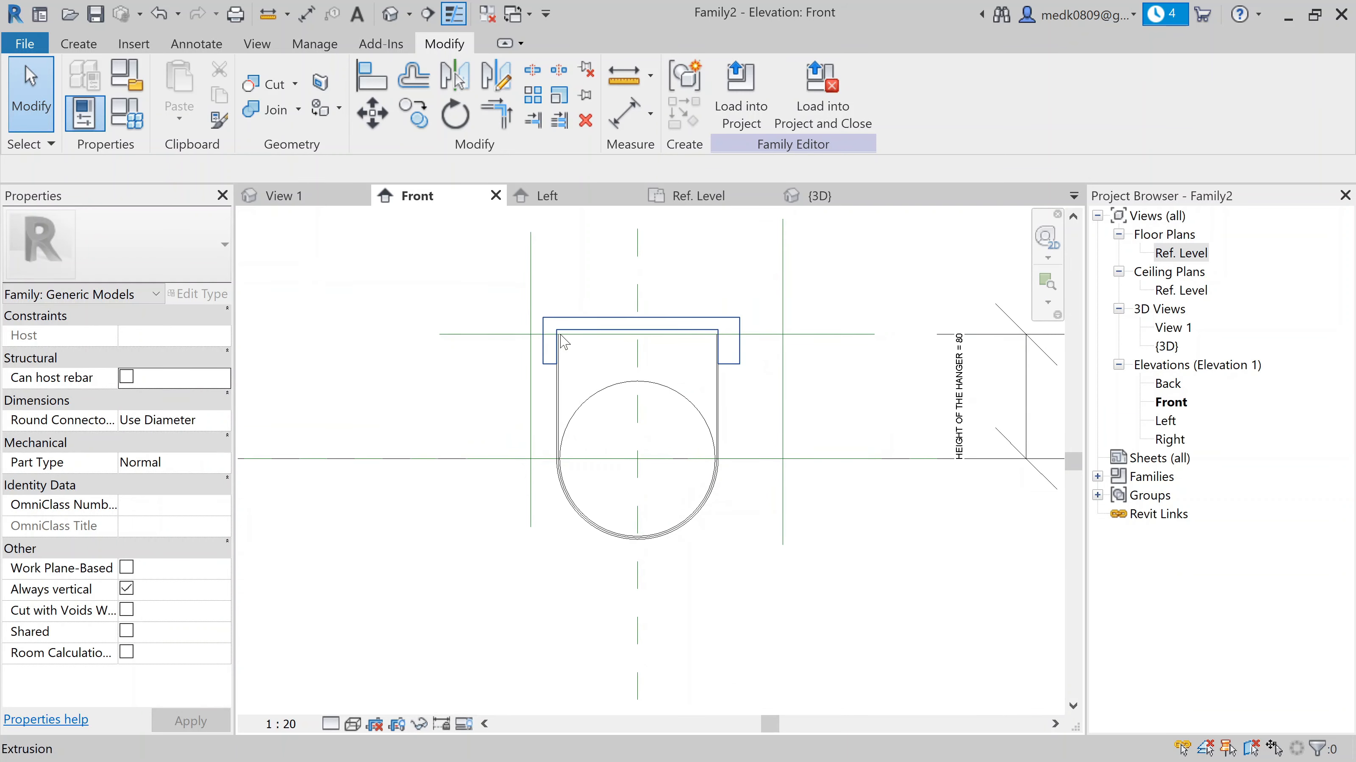
scroll(575, 331, "up", 4)
scroll(576, 333, "up", 3)
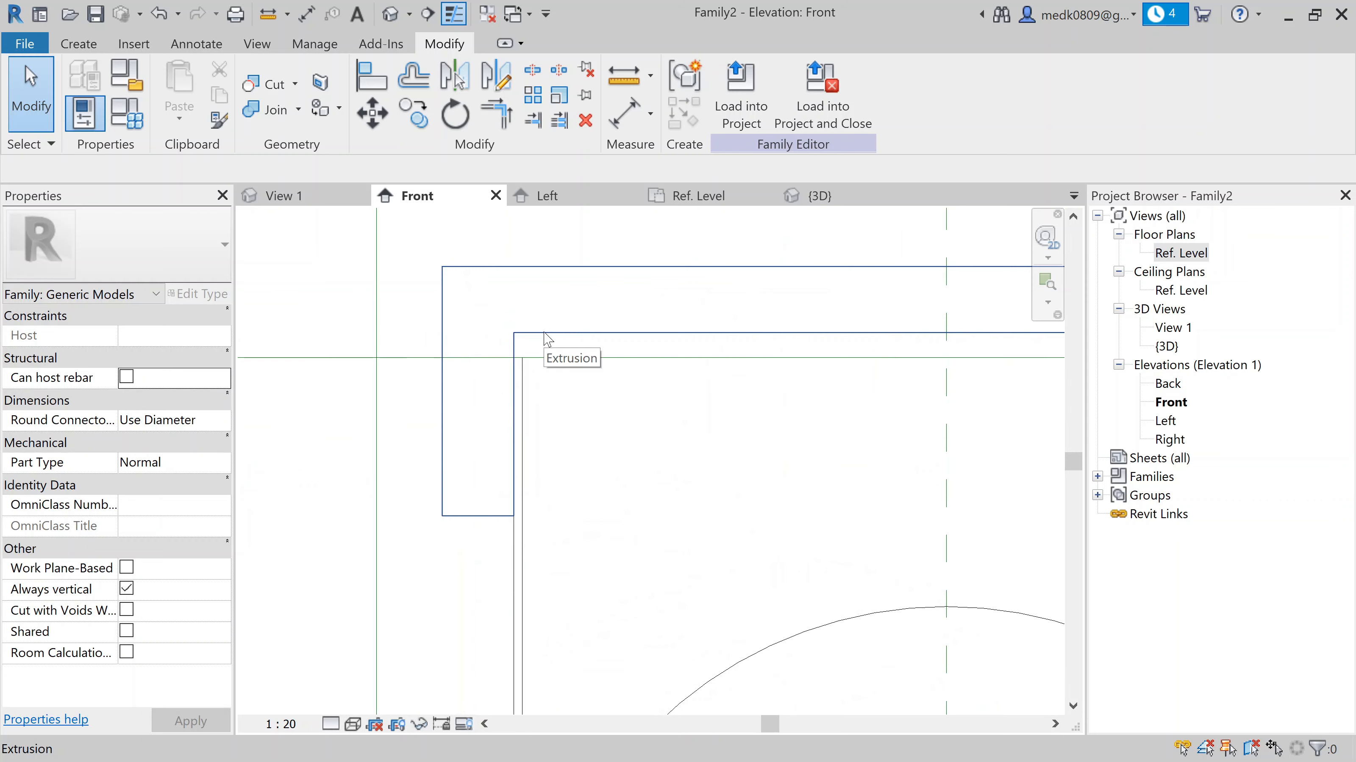
scroll(549, 339, "up", 2)
scroll(553, 373, "down", 2)
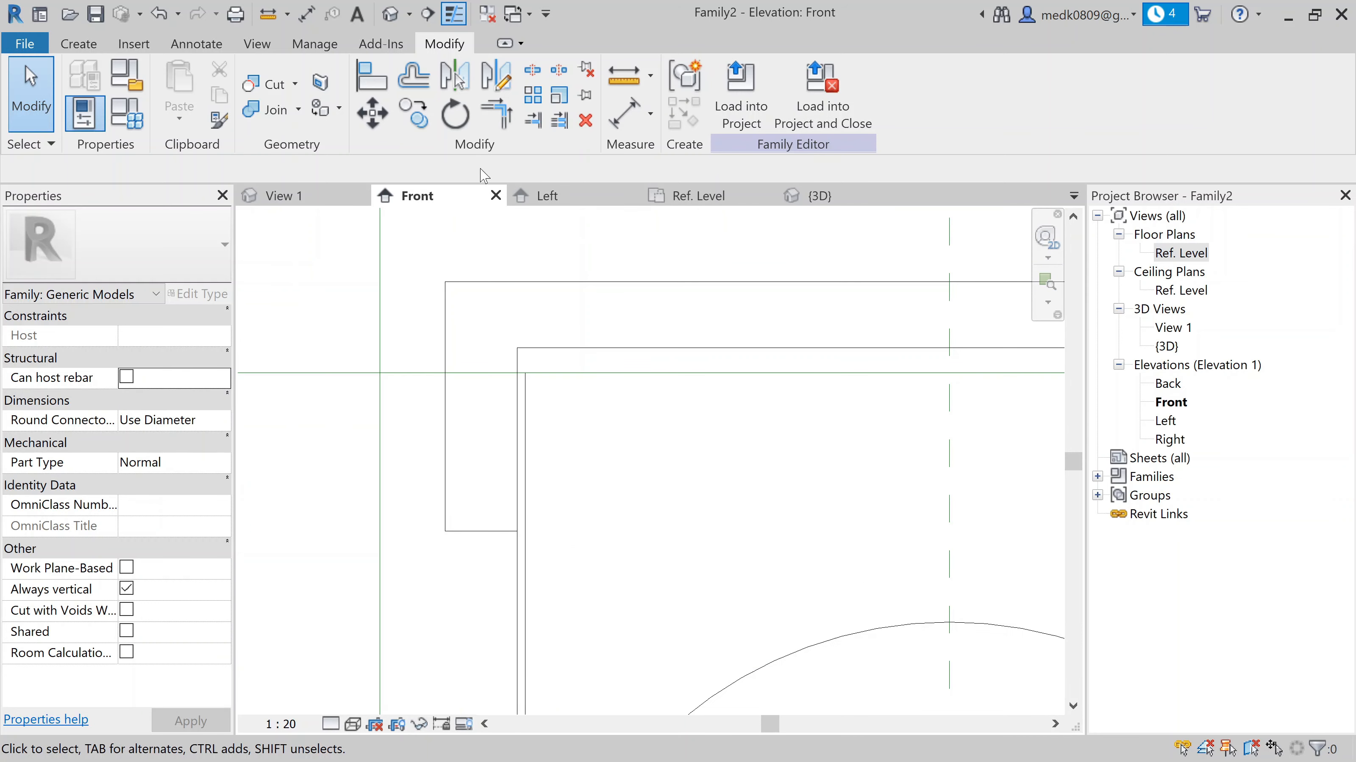
left_click(371, 88)
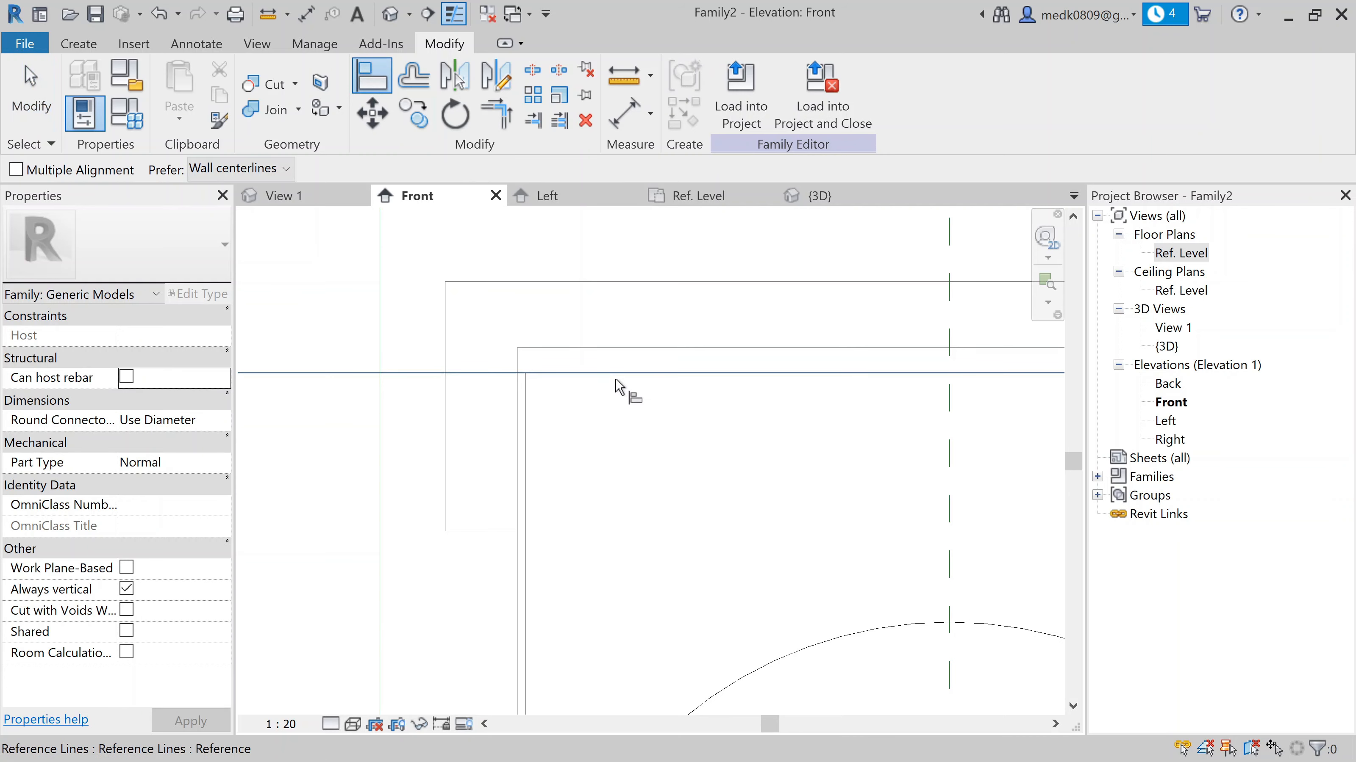
left_click(612, 349)
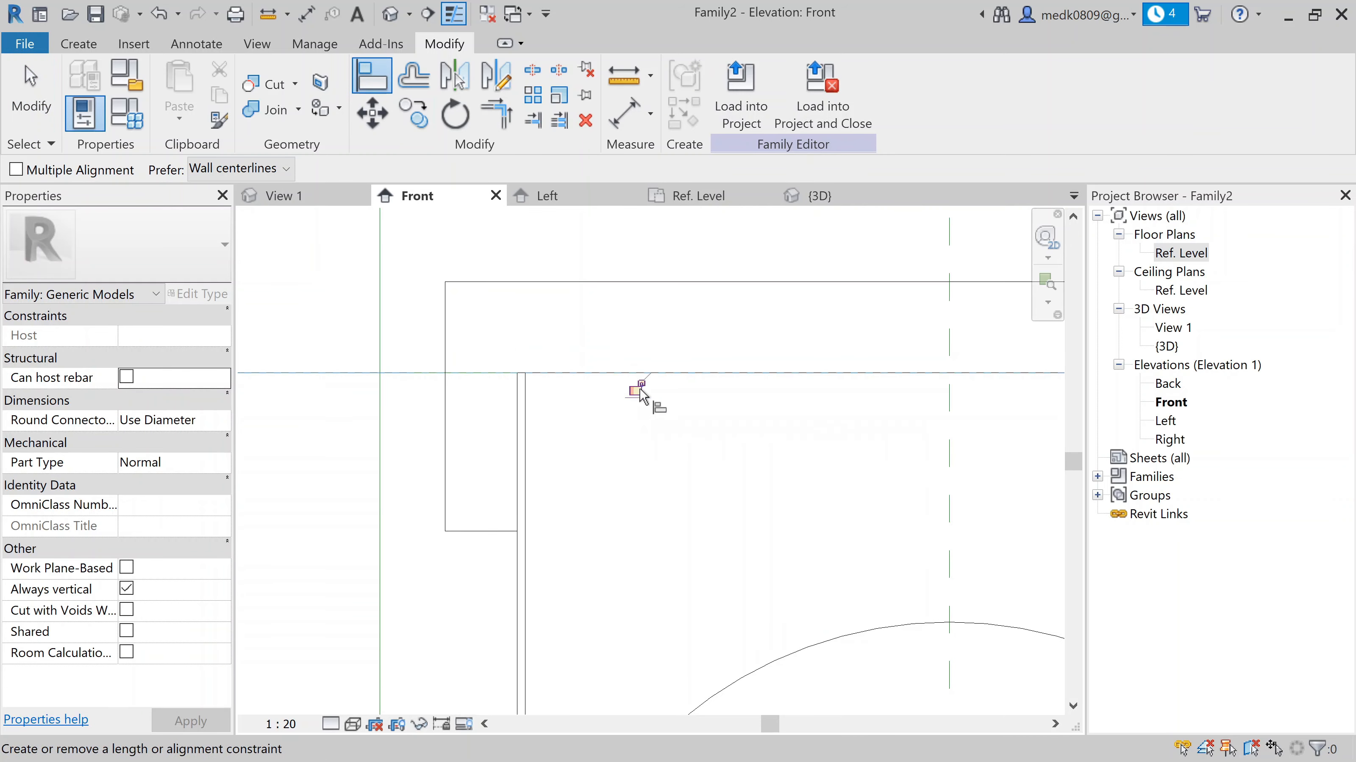
key("Escape")
key("Escape")
Add an aligned dimension chain below the hanger from the left vertical reference line through the center plane to the right vertical reference line
scroll(608, 425, "down", 4)
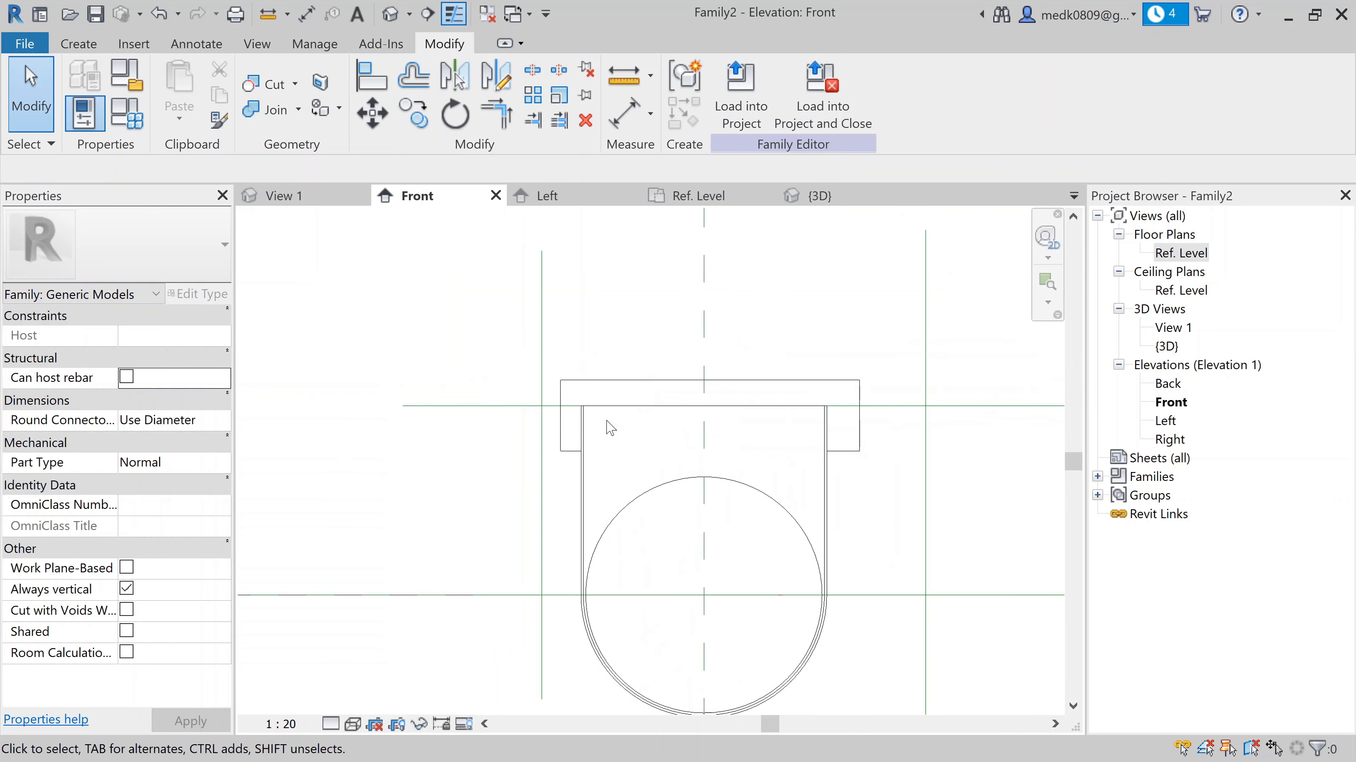
scroll(569, 441, "up", 3)
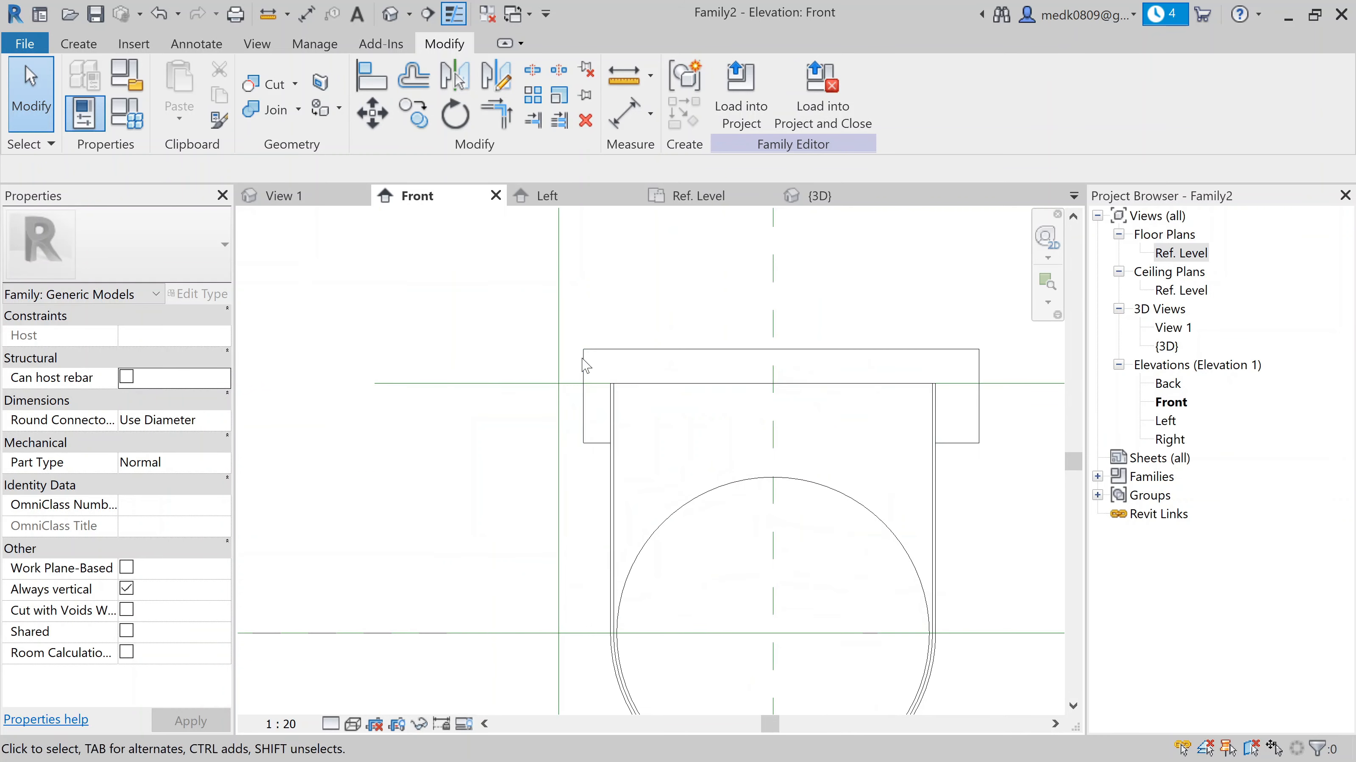
middle_click_drag(948, 403, 814, 394)
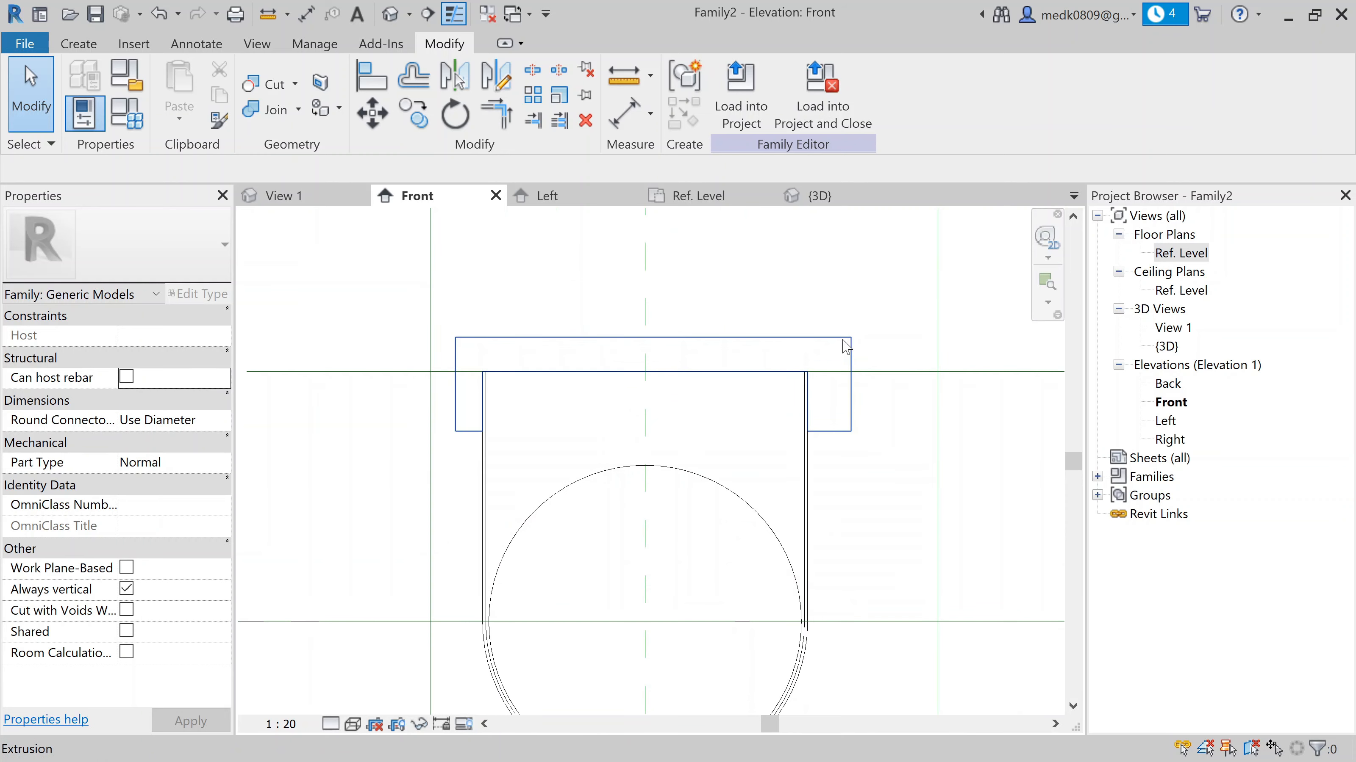
scroll(815, 420, "down", 4)
middle_click_drag(803, 440, 684, 354)
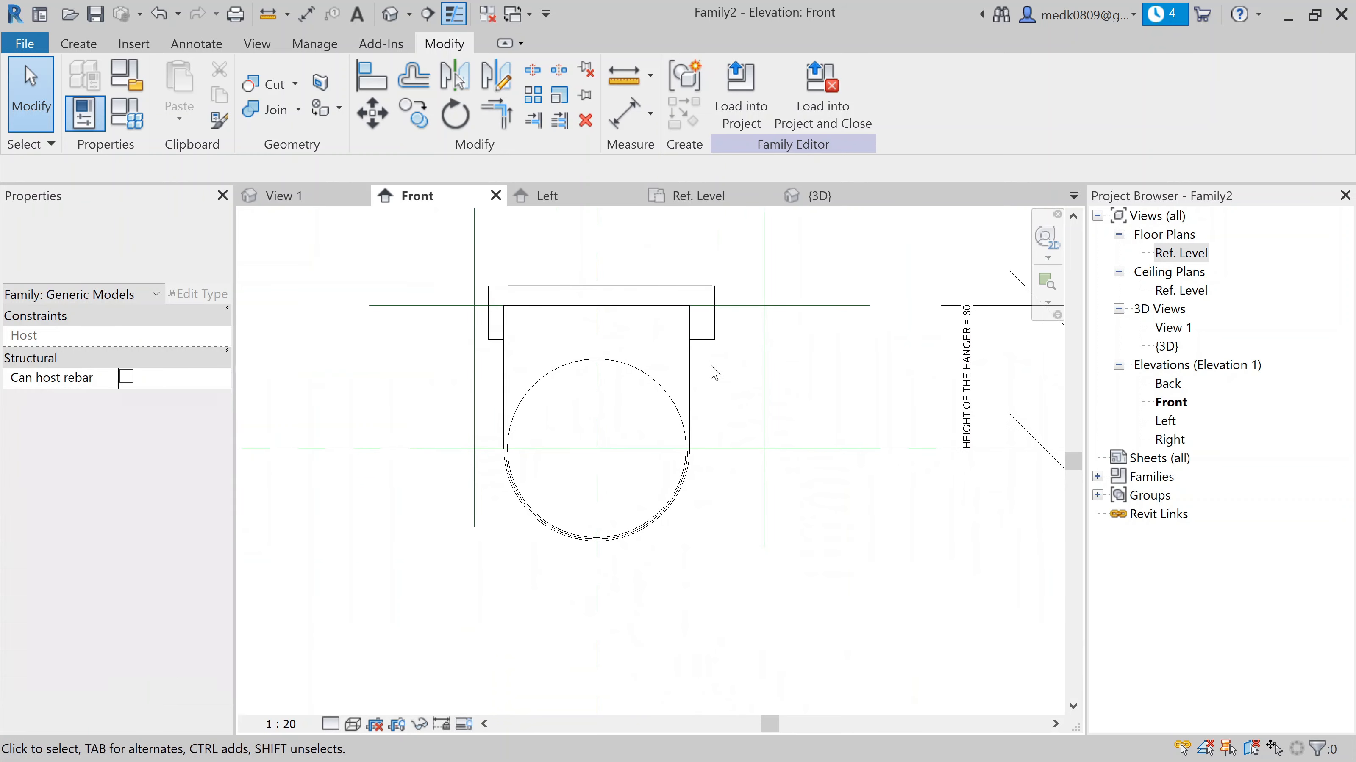
left_click(618, 125)
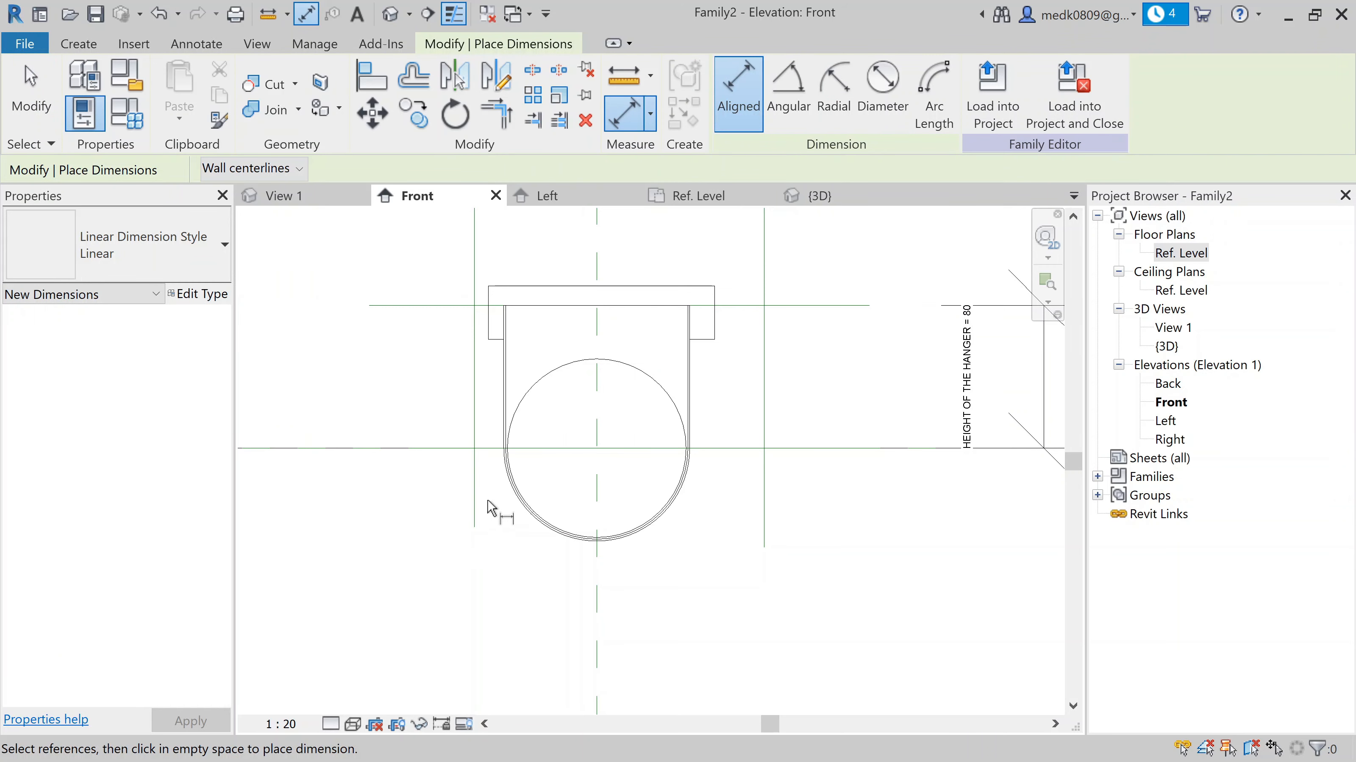
left_click(475, 512)
left_click(598, 574)
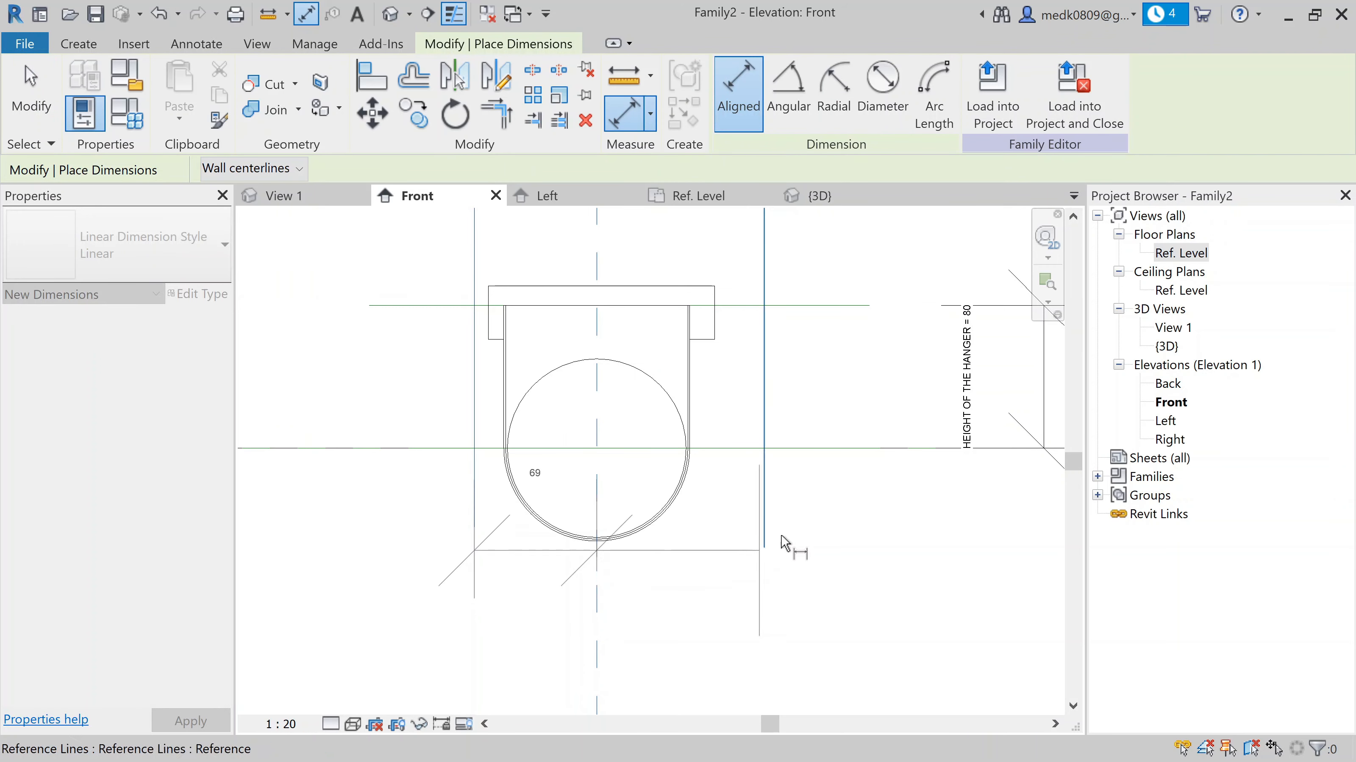
left_click(766, 531)
scroll(767, 533, "down", 2)
middle_click_drag(745, 545, 718, 490)
left_click(742, 570)
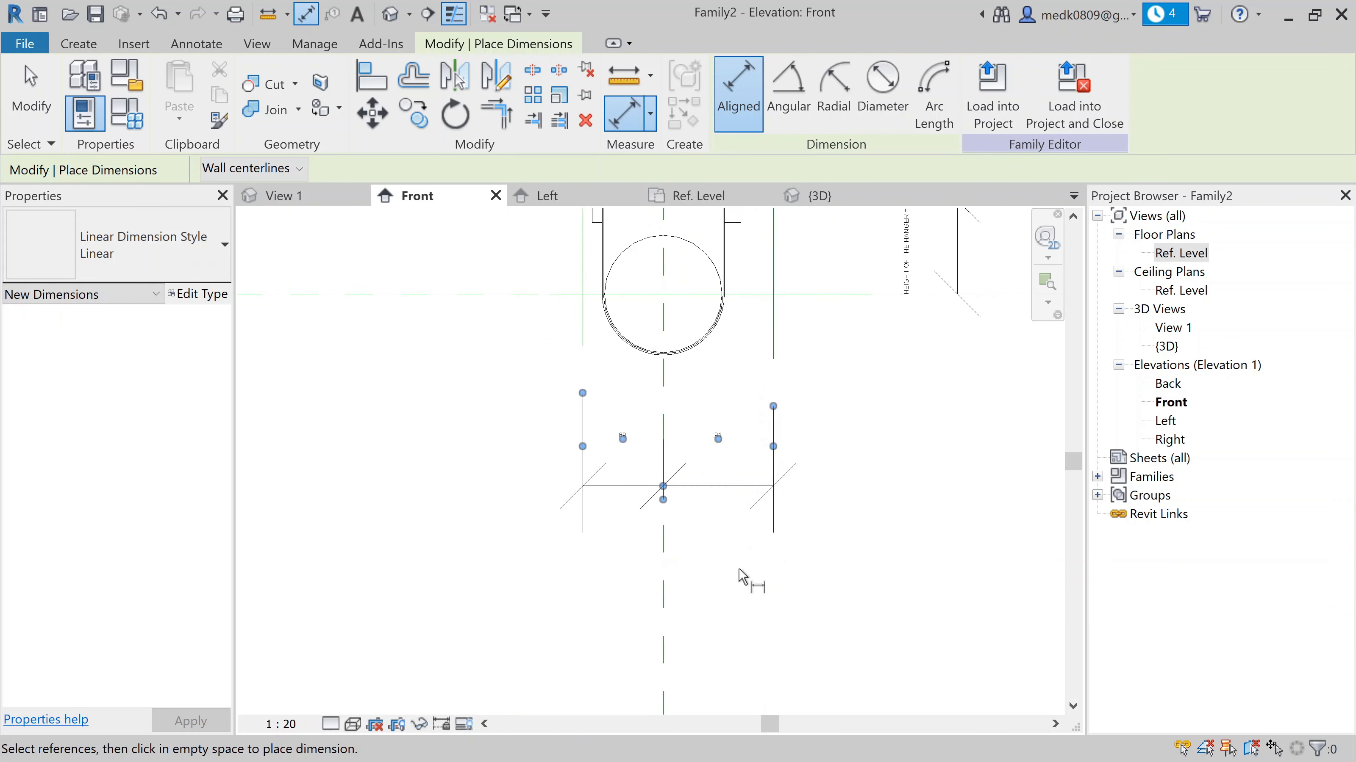
Apply the EQ constraint to the dimension chain so both vertical reference lines are equally spaced about the center plane
scroll(743, 577, "down", 1)
scroll(742, 577, "down", 1)
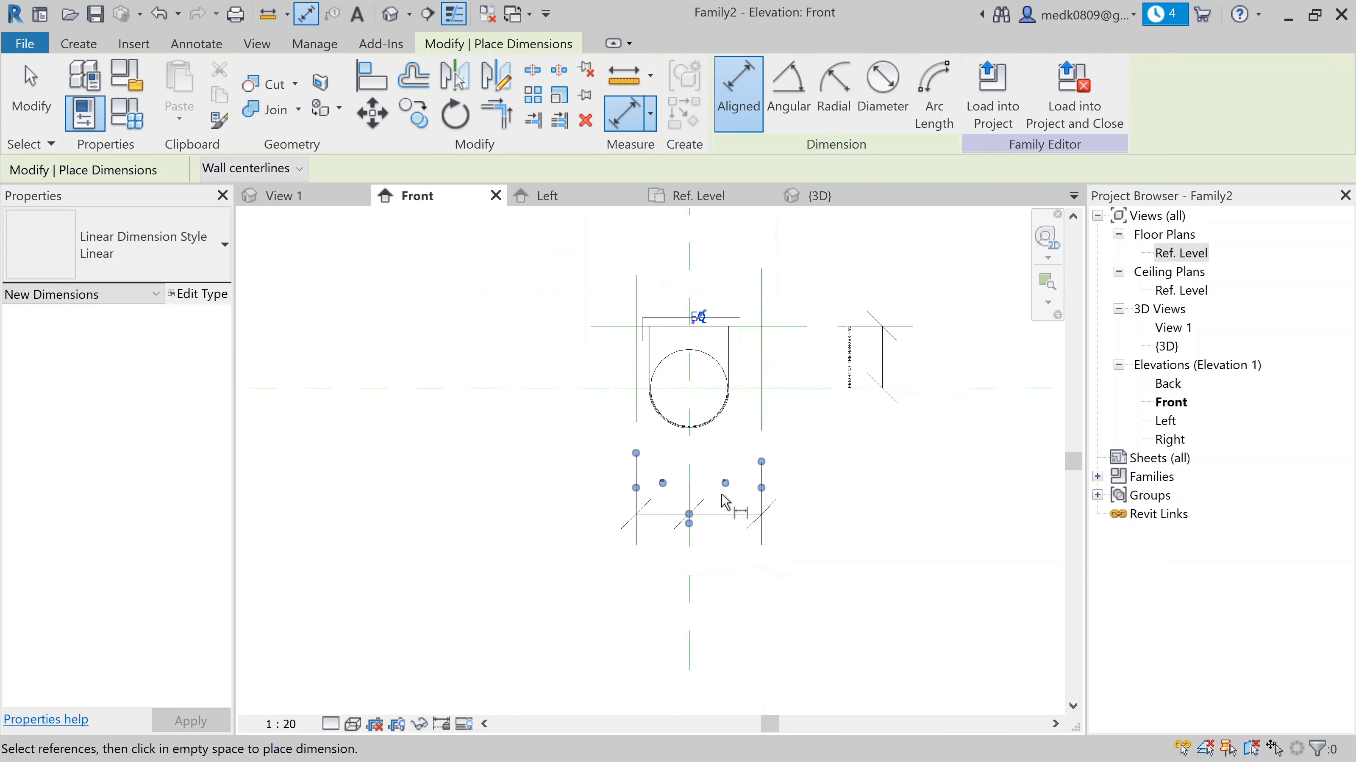
left_click(698, 318)
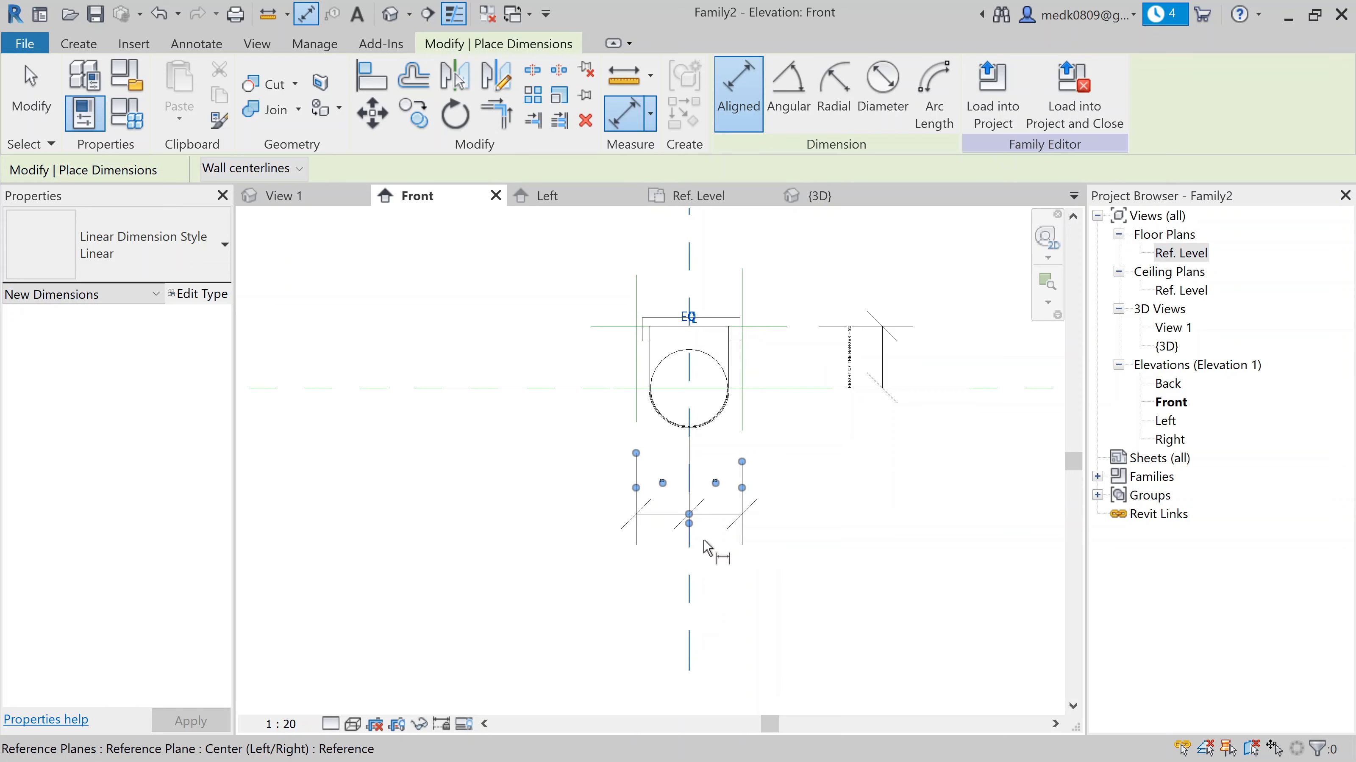
Add an overall aligned dimension between the left and right vertical reference lines, placed below the EQ dimension chain
scroll(707, 548, "up", 2)
left_click(590, 316)
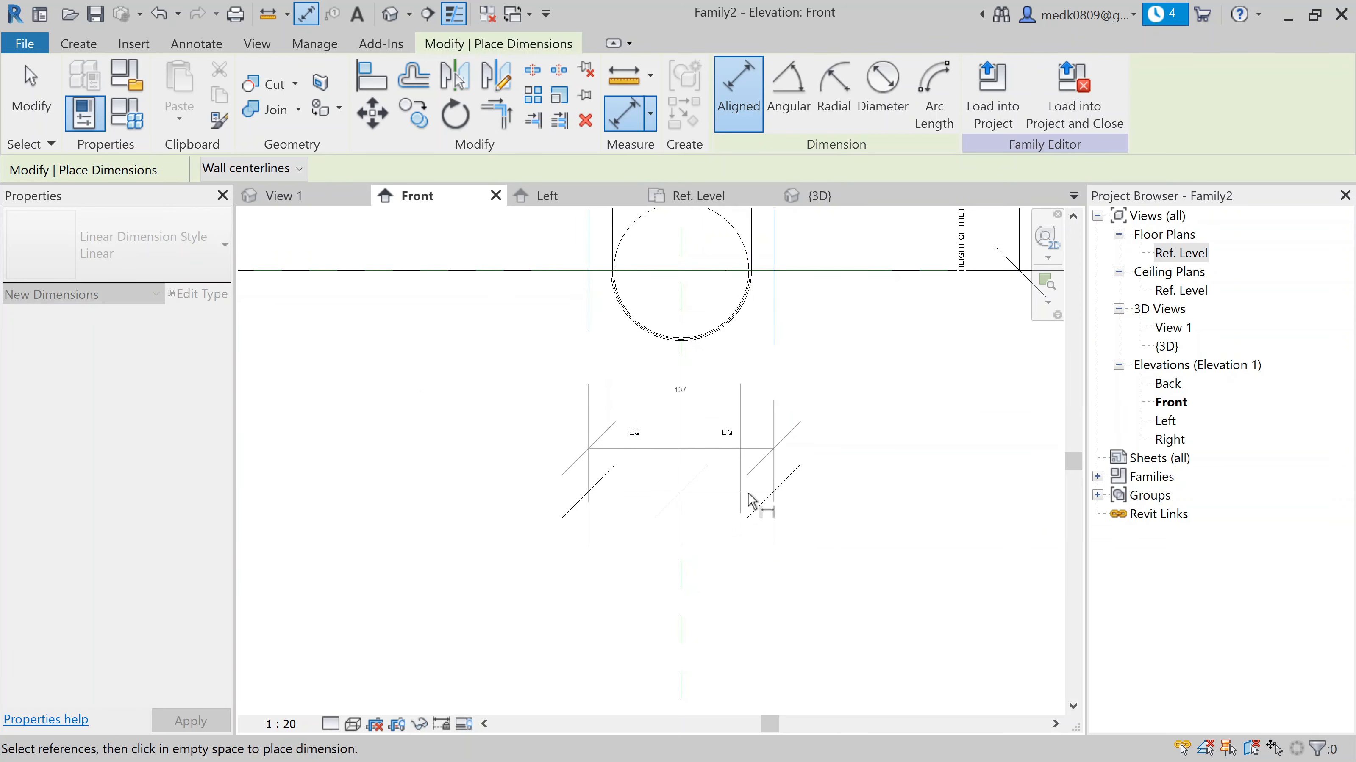
middle_click_drag(772, 637, 779, 540)
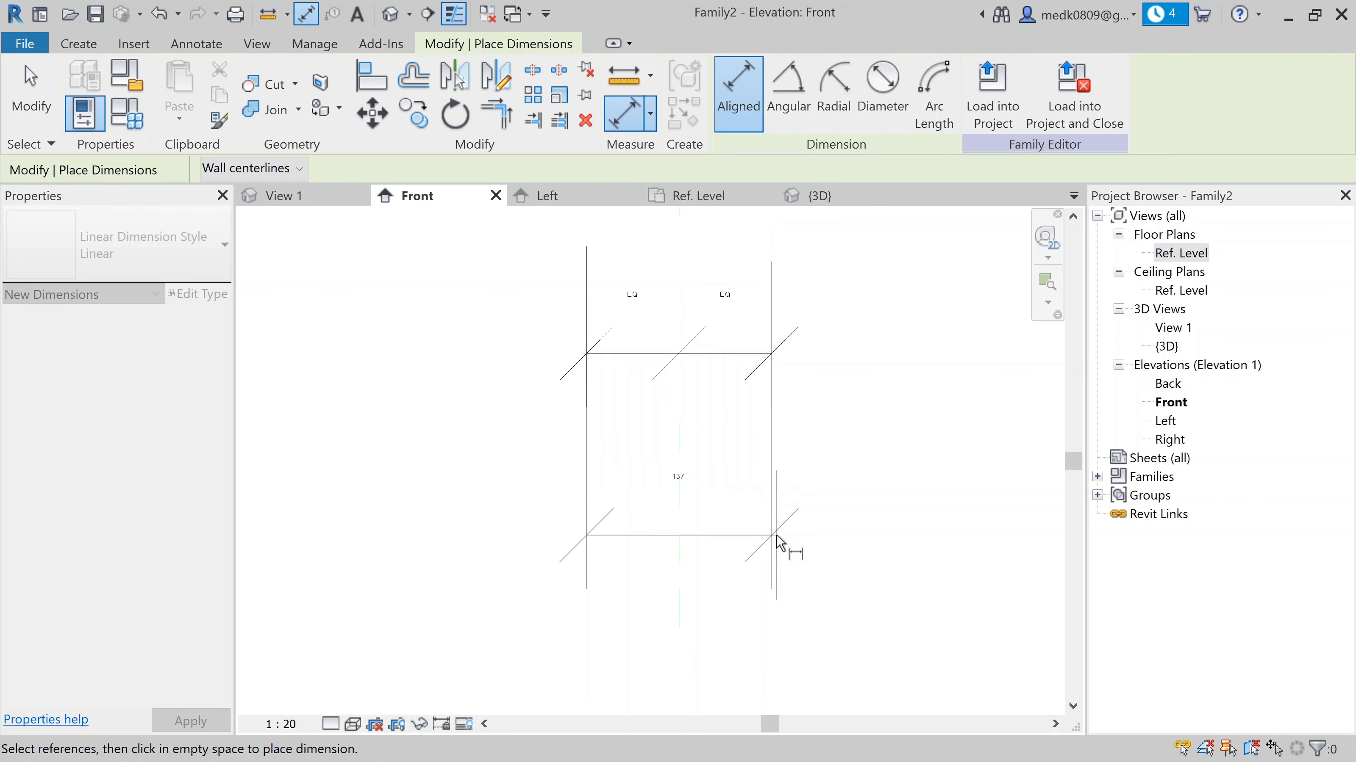
key("Escape")
key("Escape")
scroll(779, 542, "down", 1)
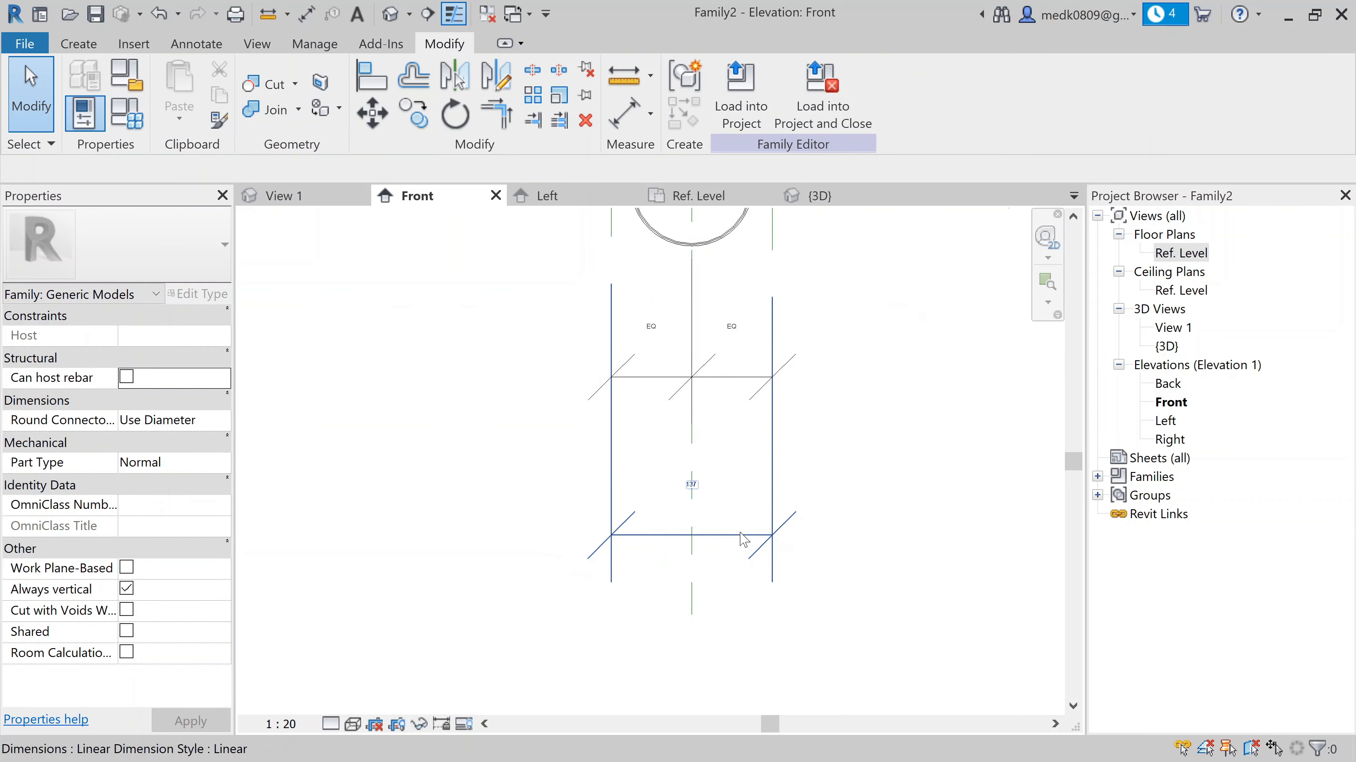
Label the overall dimension between the vertical reference lines with a new instance family parameter named A
left_click(744, 535)
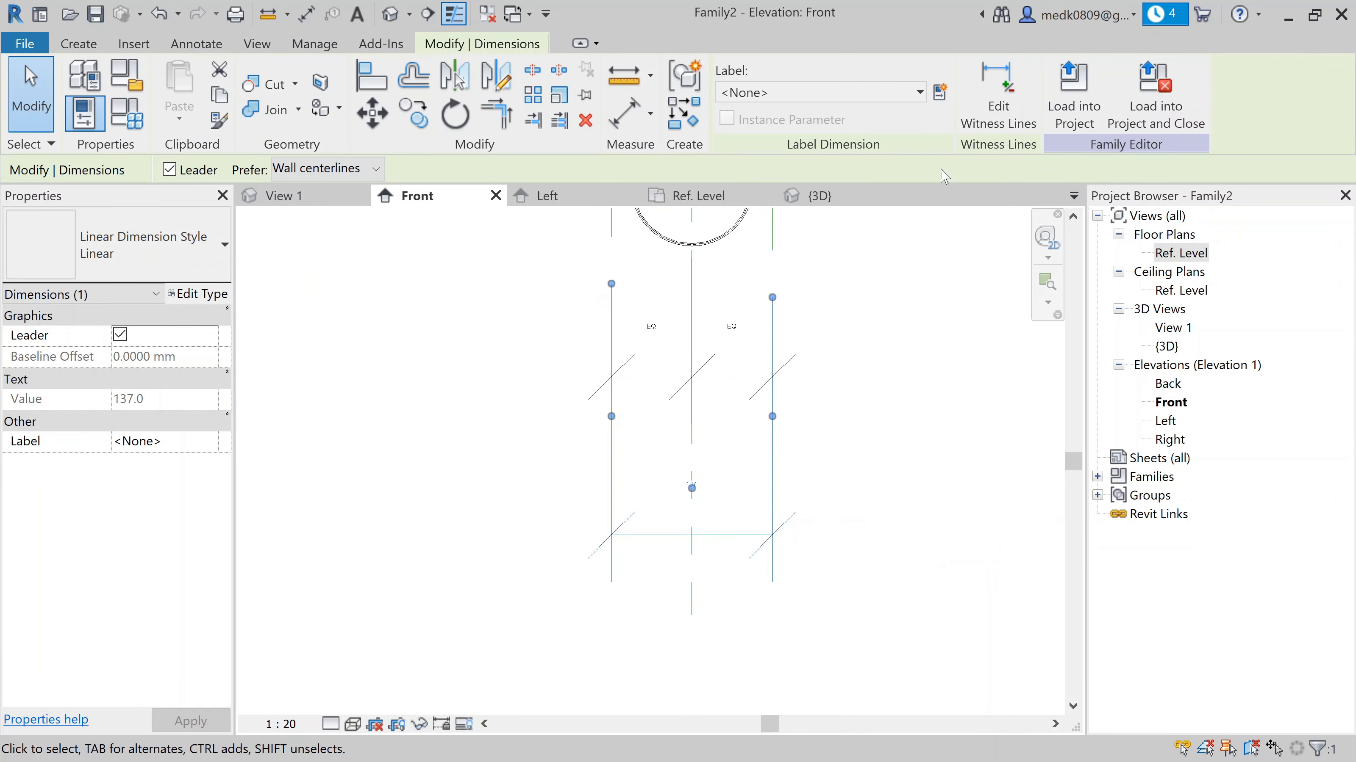
left_click(939, 93)
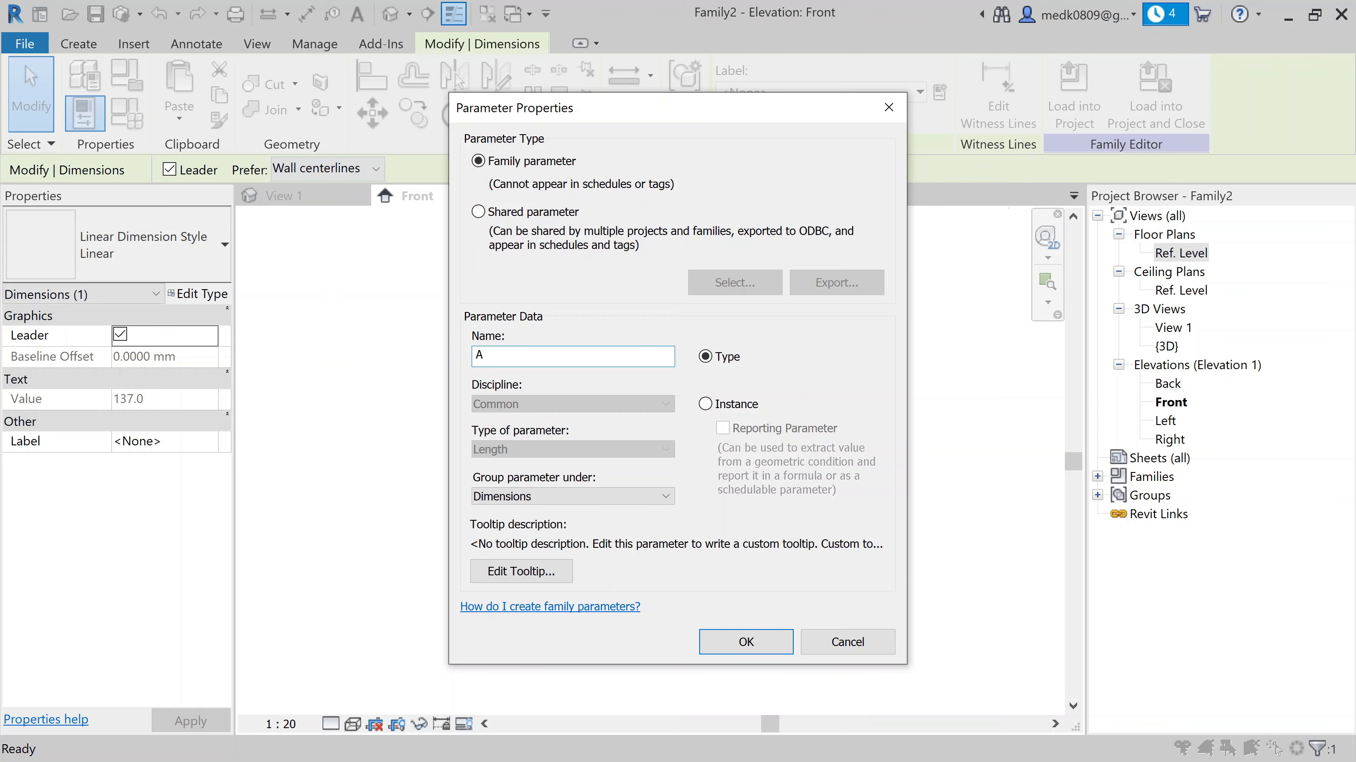
left_click(727, 409)
left_click(777, 644)
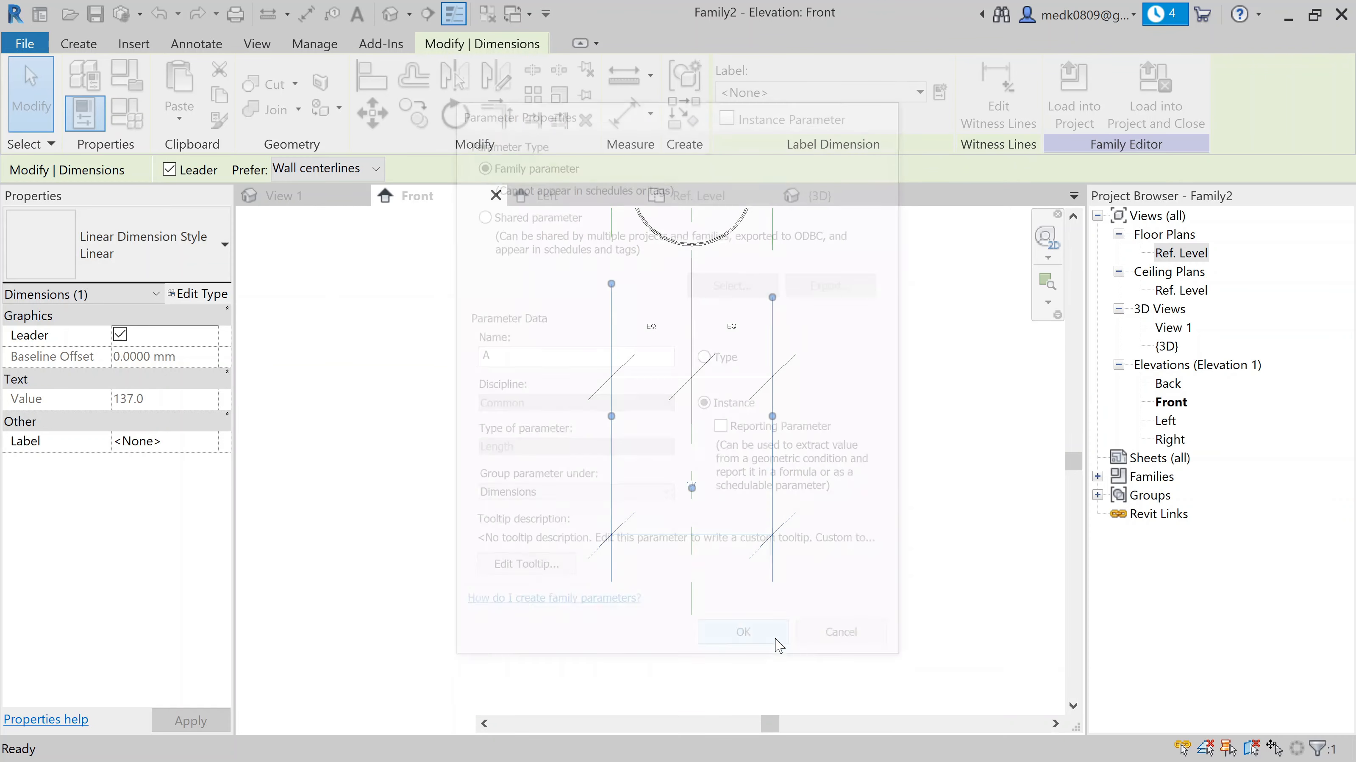
left_click(856, 594)
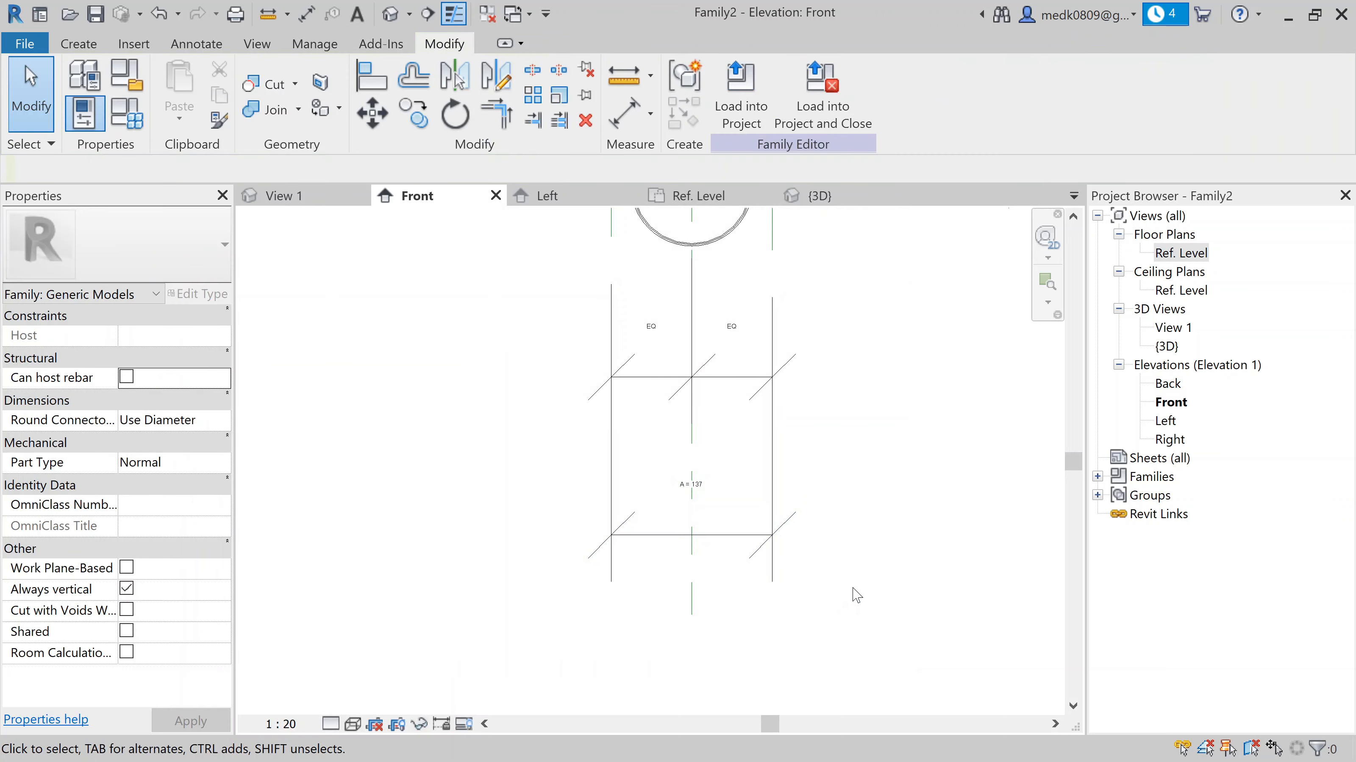
Examine how the cap's flanges sit relative to the hanger legs, the vertical reference lines and the dimension labelled A
scroll(720, 533, "up", 2)
middle_click_drag(744, 418, 725, 513)
scroll(663, 582, "down", 3)
middle_click_drag(621, 326, 614, 512)
scroll(574, 352, "up", 2)
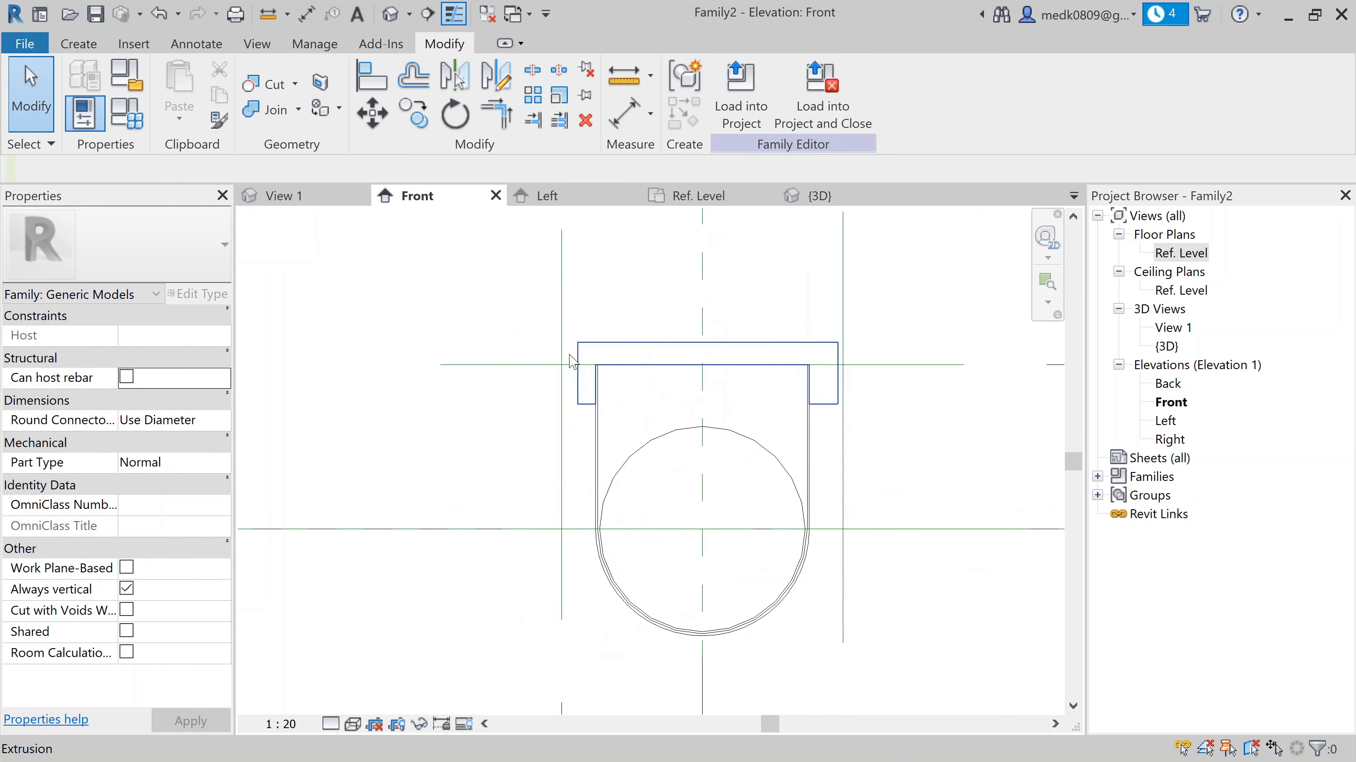
scroll(610, 510, "up", 3)
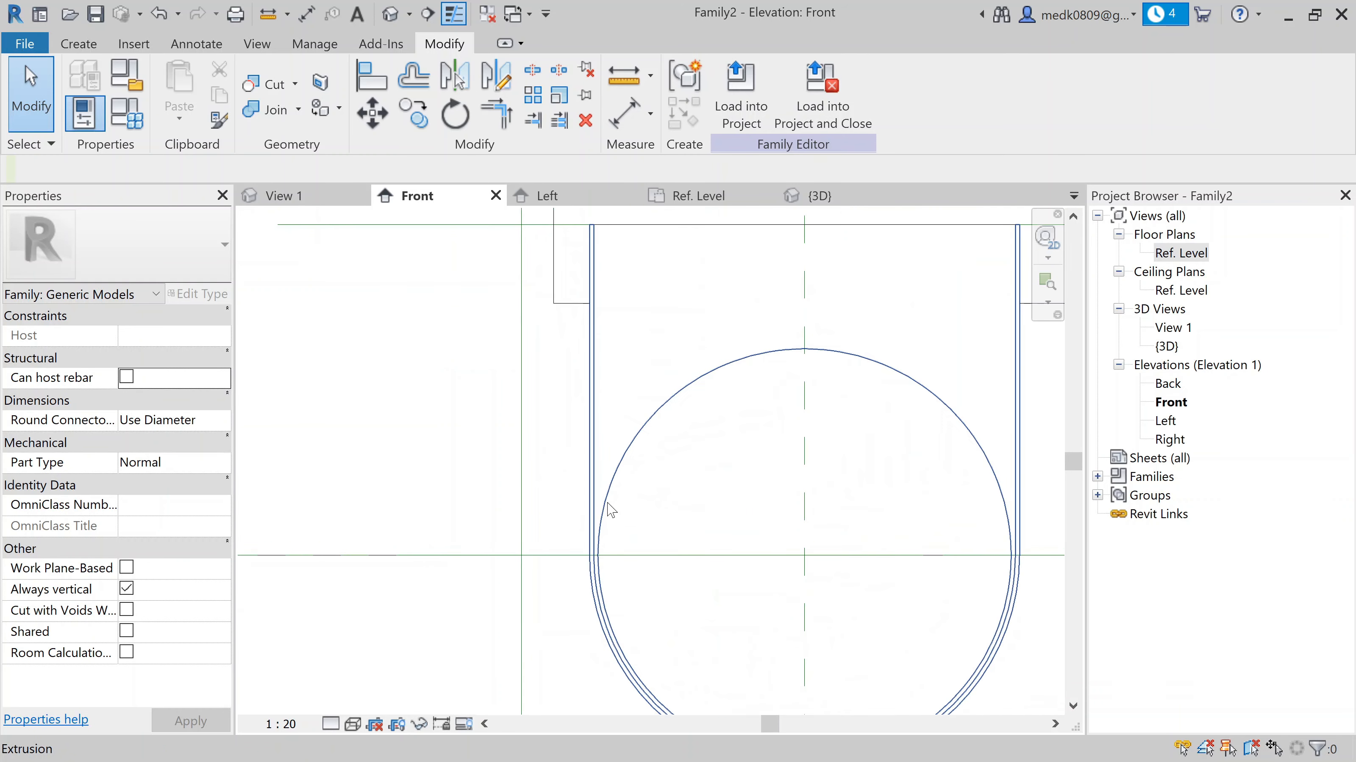
scroll(591, 303, "down", 5)
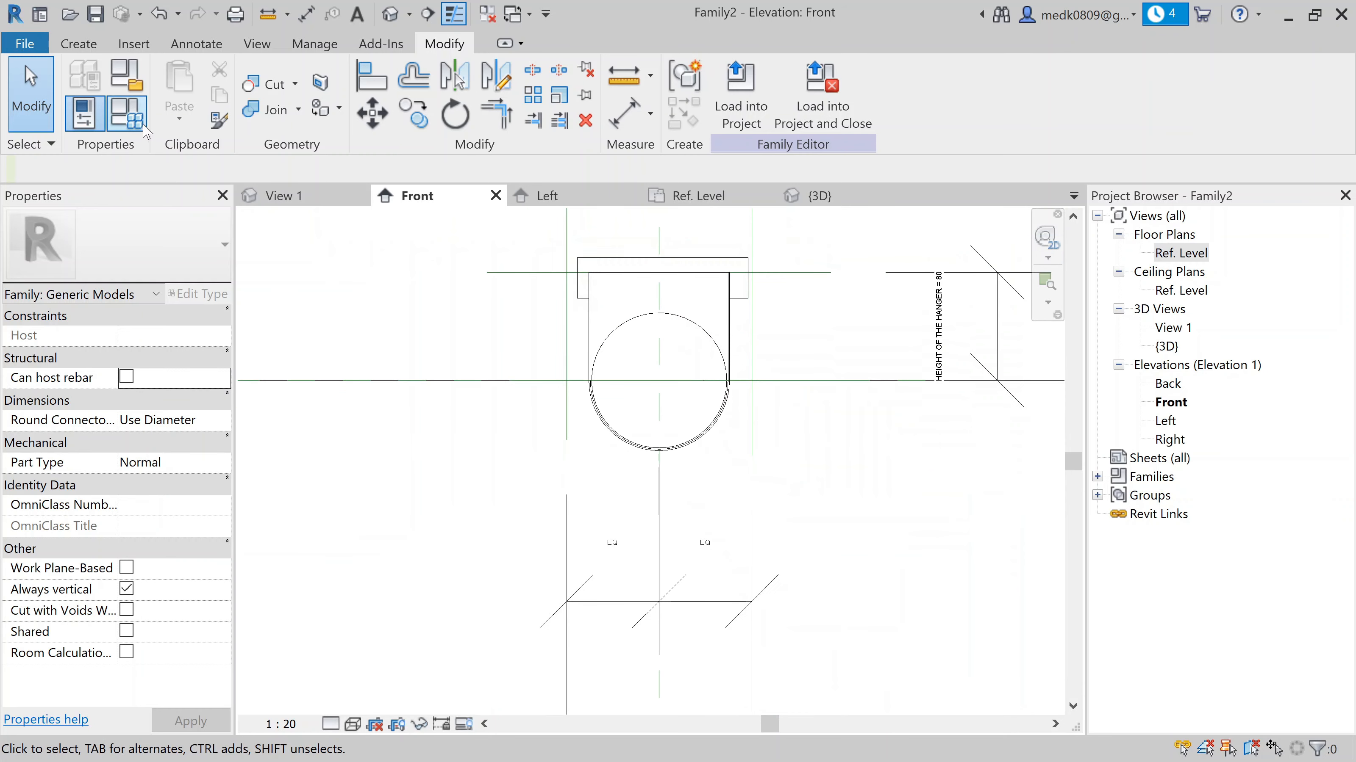
scroll(582, 310, "up", 4)
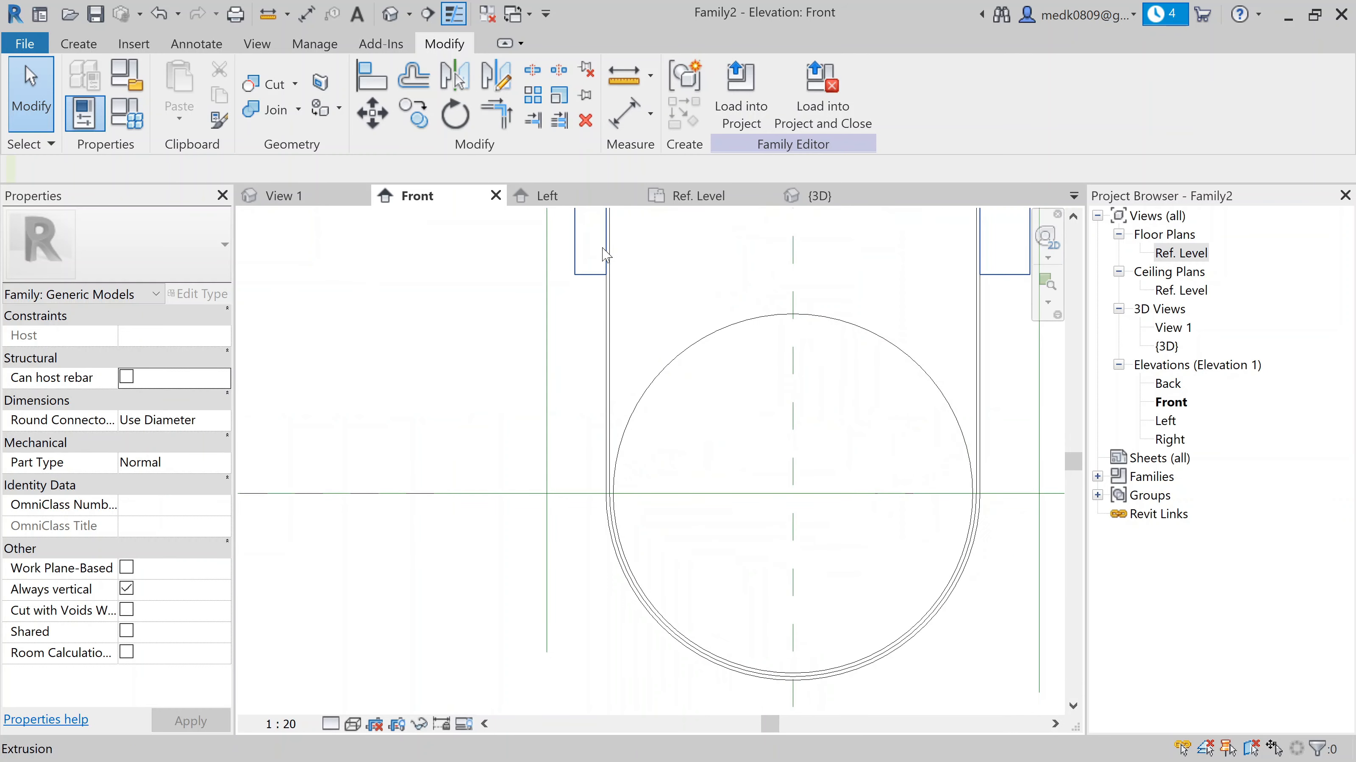
scroll(604, 255, "up", 2)
middle_click_drag(606, 294, 629, 422)
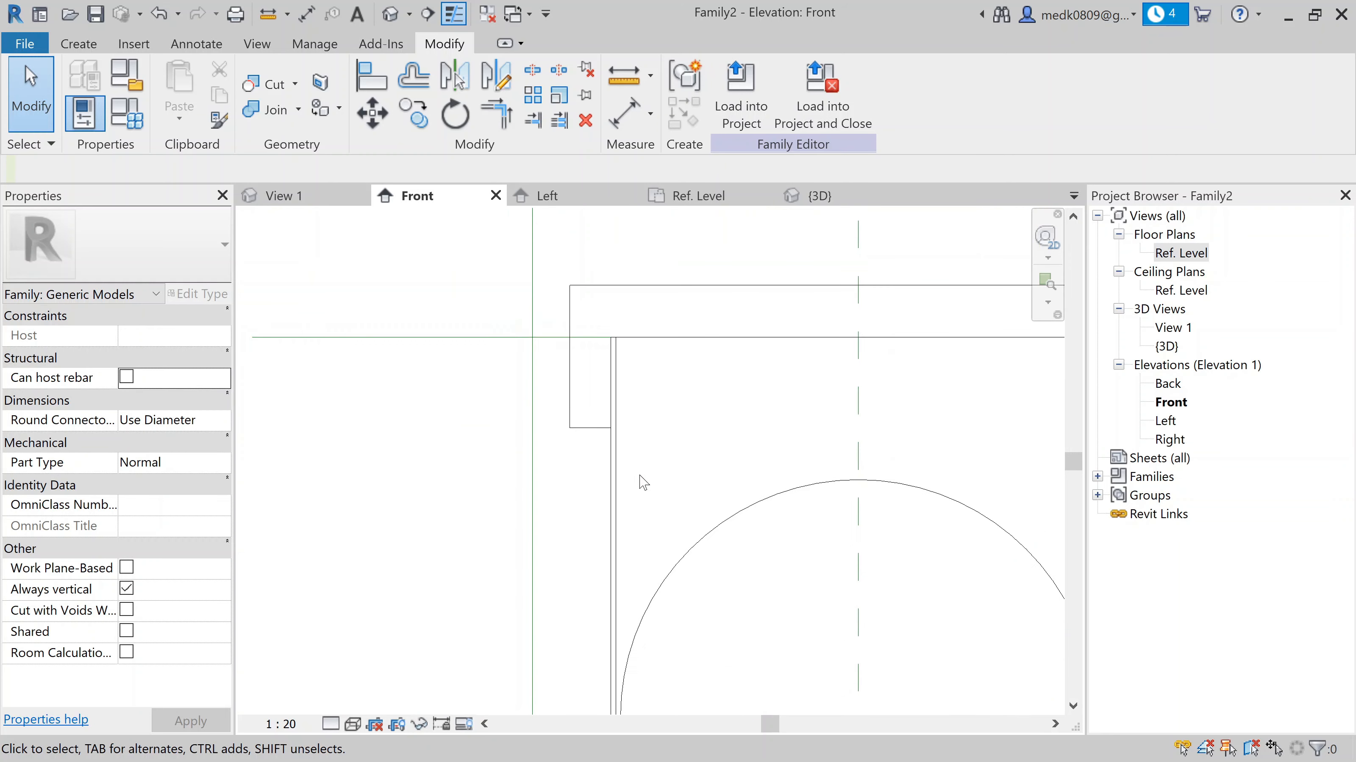
scroll(619, 396, "up", 2)
scroll(619, 396, "down", 2)
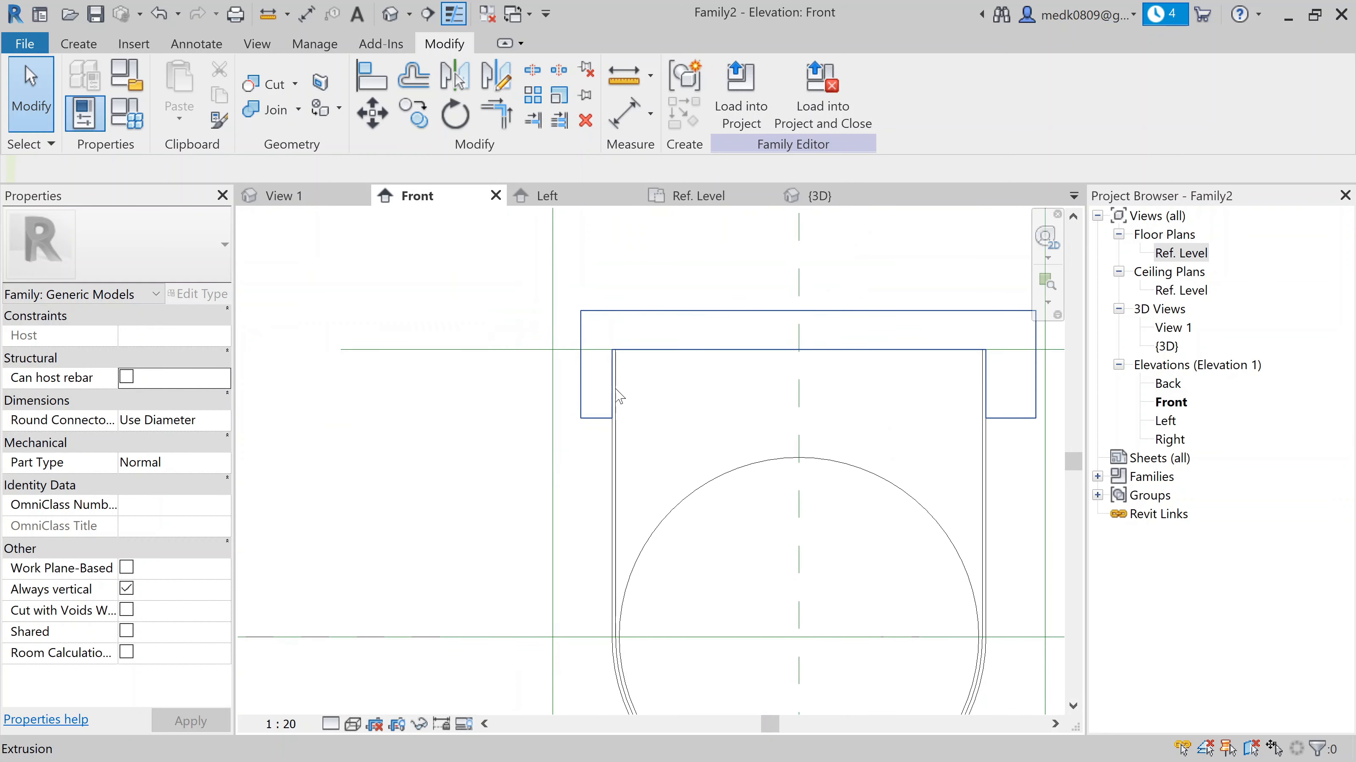
scroll(587, 387, "up", 1)
scroll(553, 381, "up", 1)
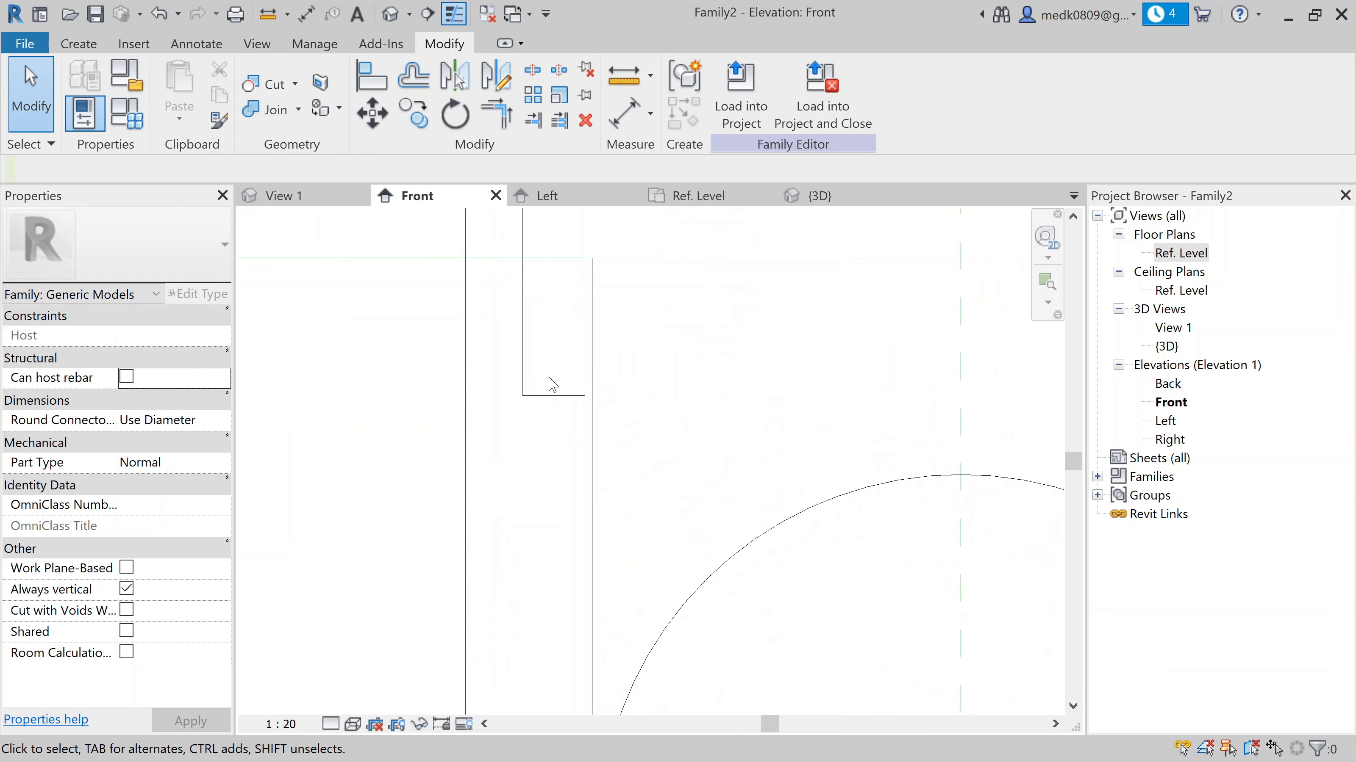
scroll(558, 392, "up", 1)
middle_click_drag(563, 363, 570, 408)
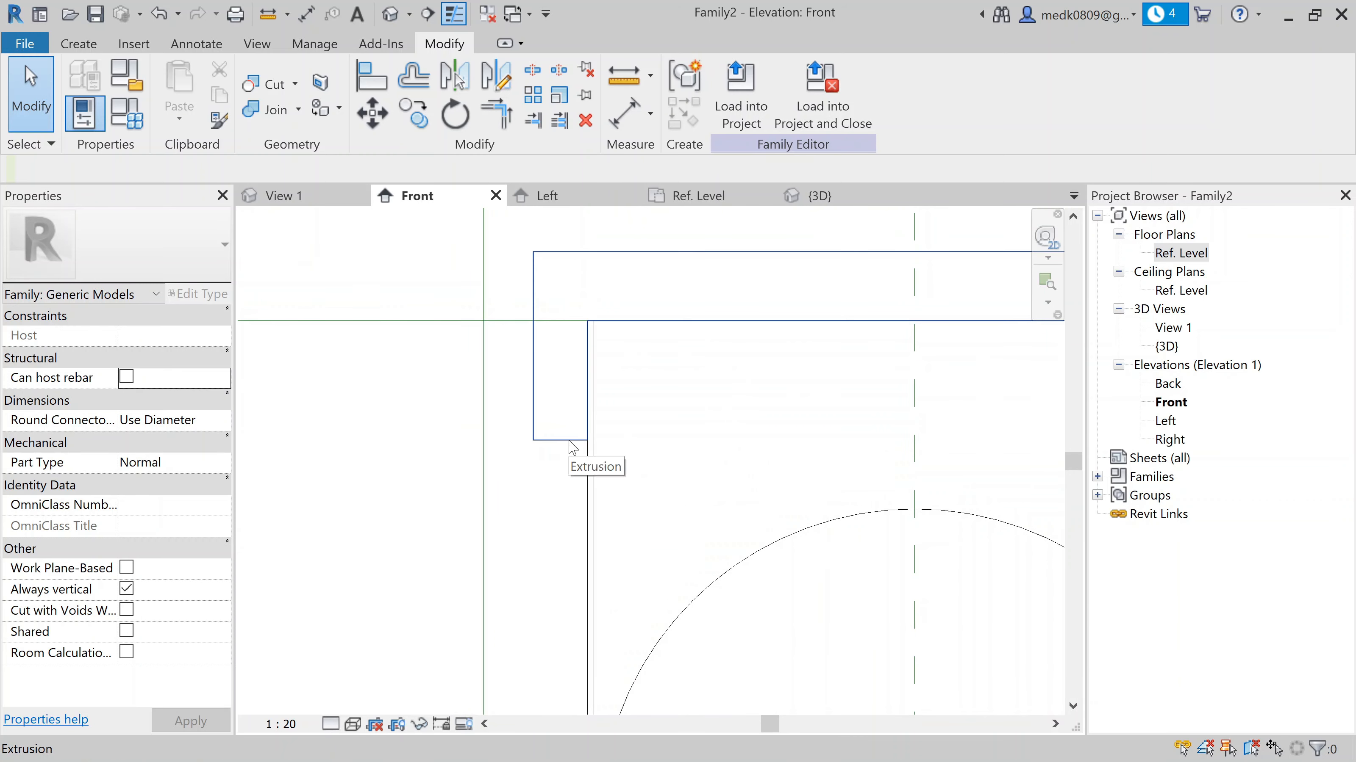
scroll(626, 451, "down", 1)
scroll(817, 433, "down", 1)
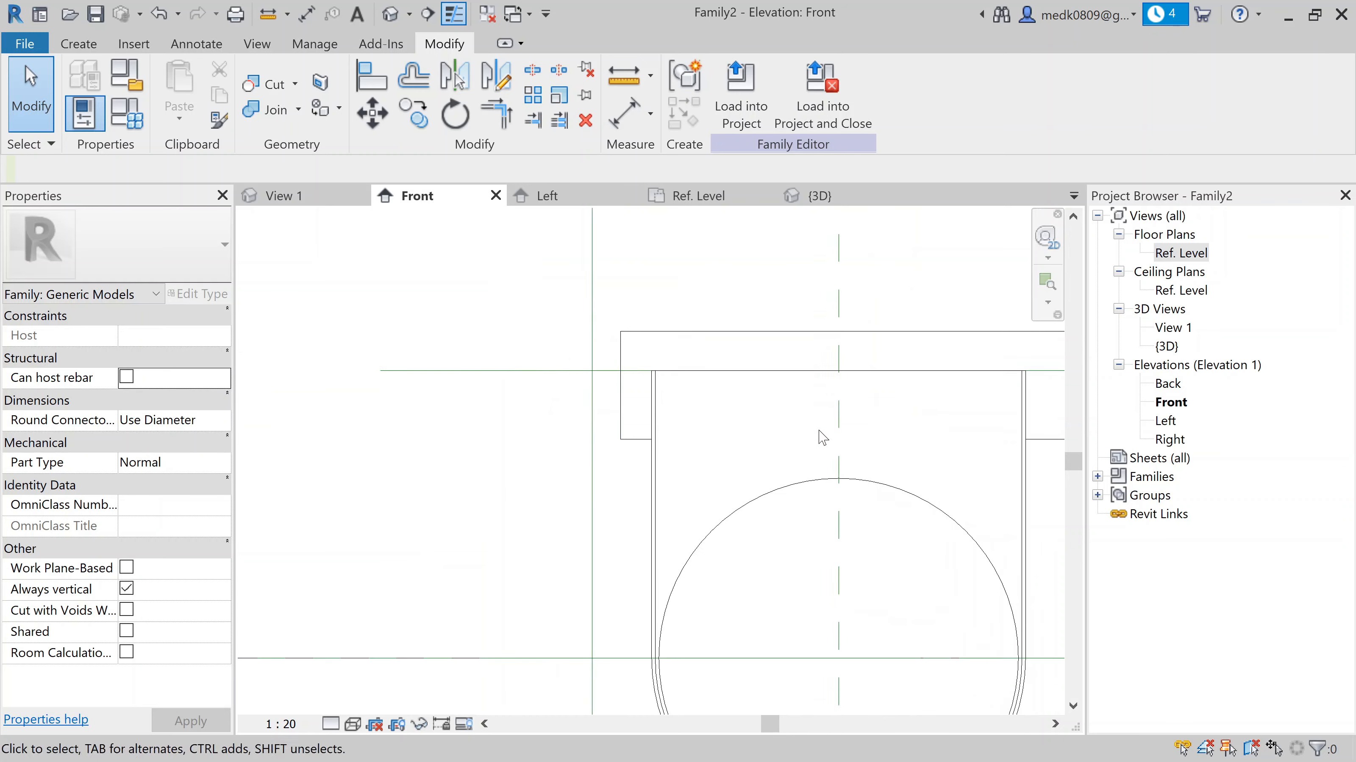
middle_click_drag(818, 433, 688, 362)
scroll(688, 361, "down", 1)
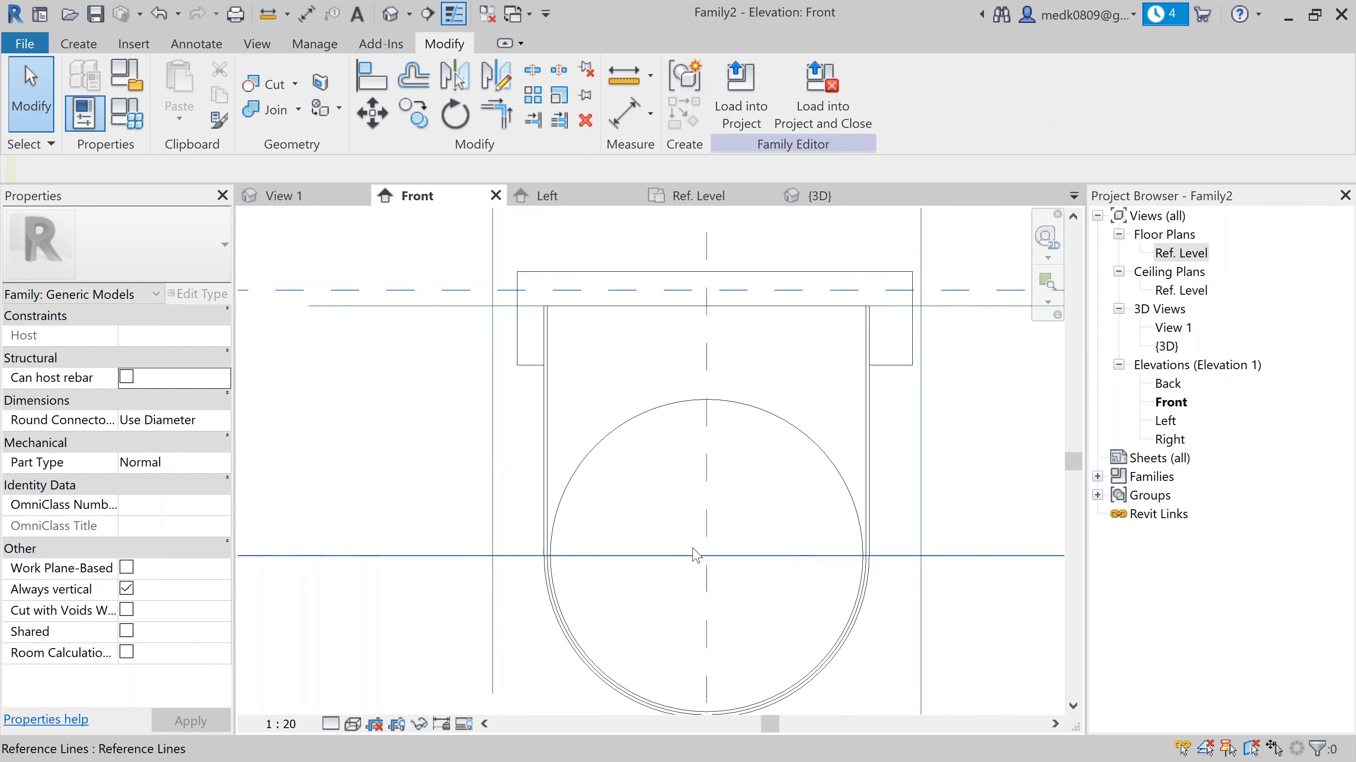
scroll(692, 554, "down", 1)
middle_click_drag(692, 554, 692, 367)
scroll(693, 368, "down", 2)
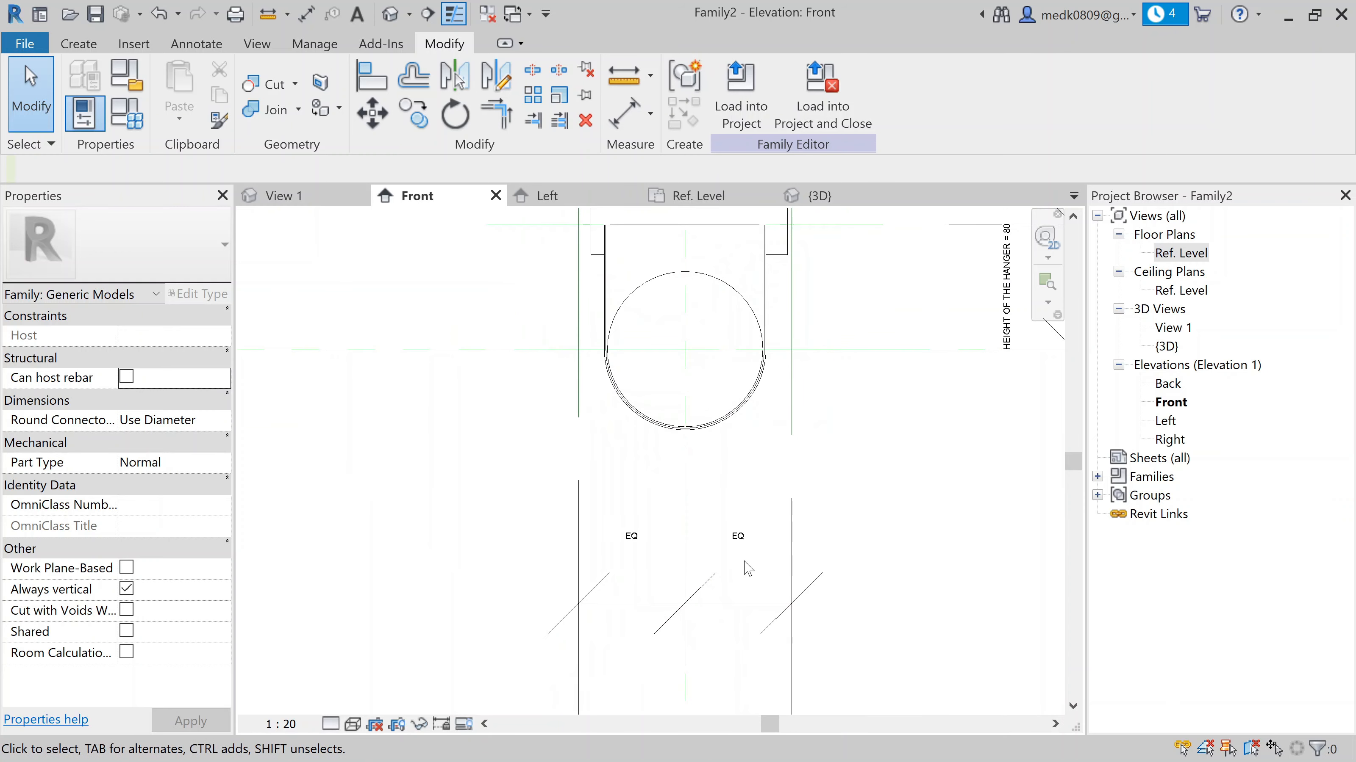
scroll(731, 588, "down", 1)
middle_click_drag(728, 600, 722, 463)
scroll(699, 599, "up", 2)
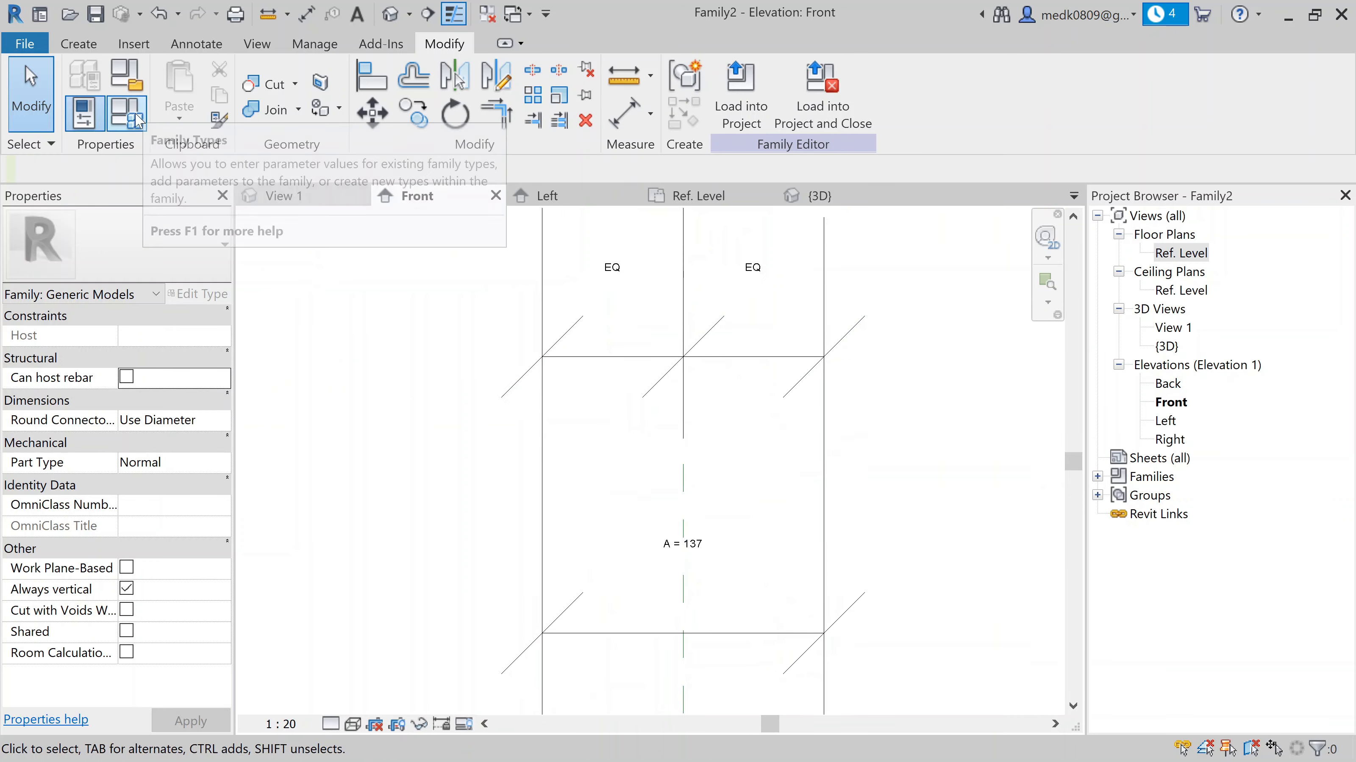
Set the formula of parameter A to OUTER BEND + 4 mm in the family types and apply it
left_click(144, 123)
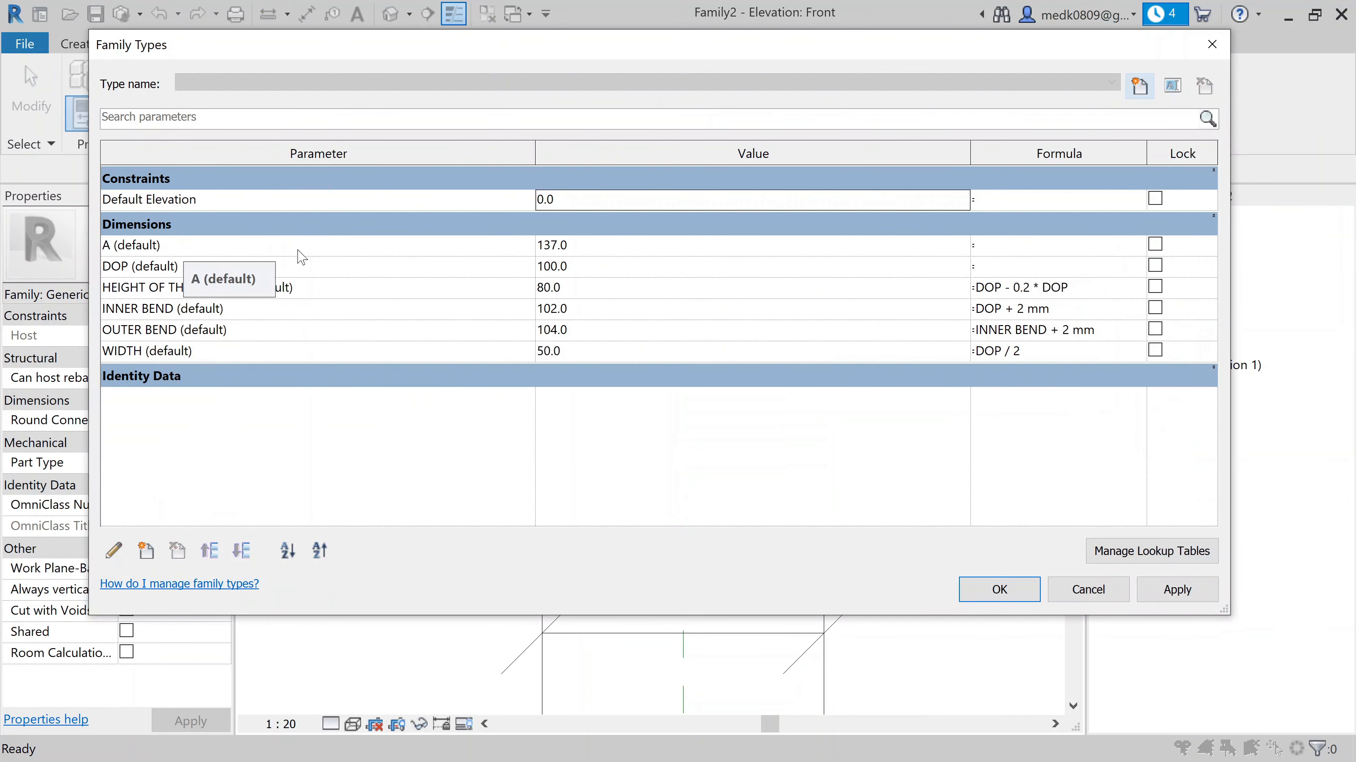
left_click(1007, 249)
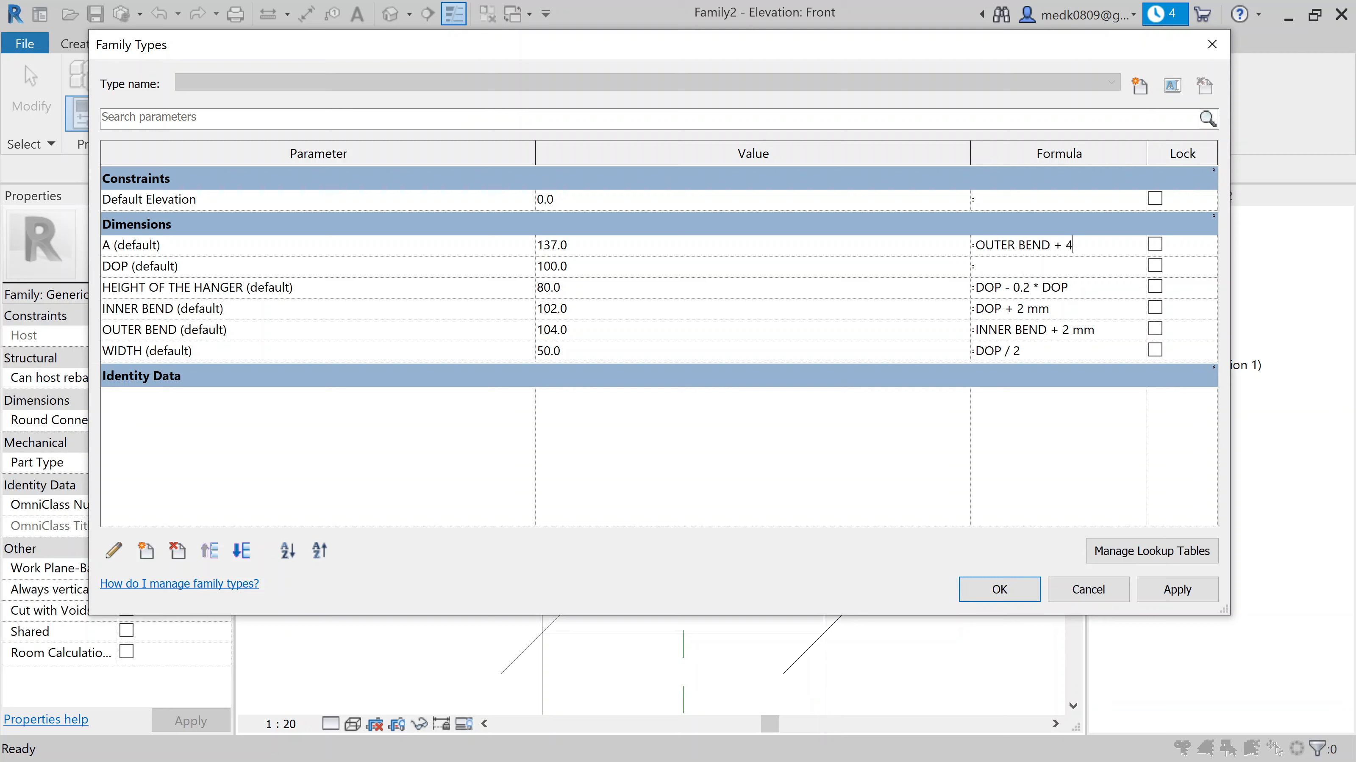
left_click(1177, 589)
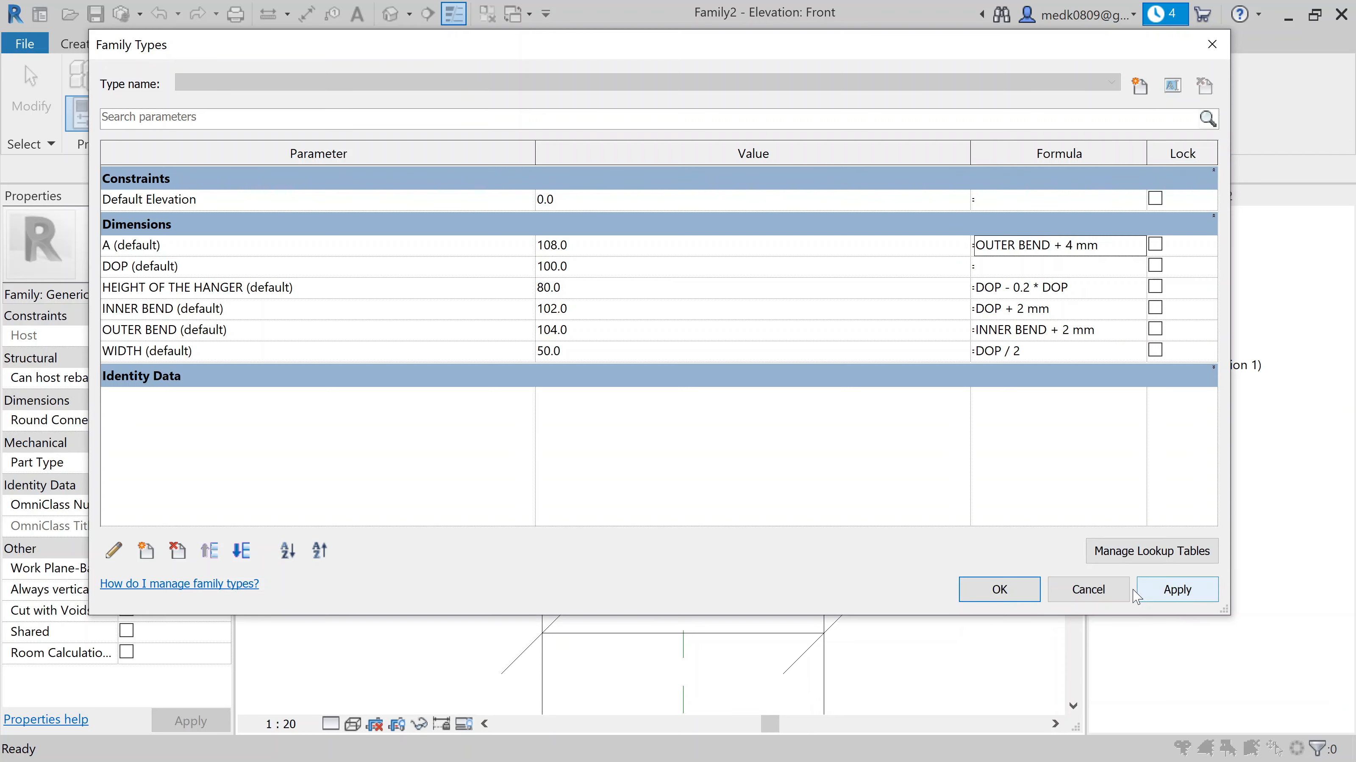
left_click(1014, 594)
Align the outer edge of the cap's left flange to the left vertical reference line and lock the alignment
scroll(898, 564, "down", 2)
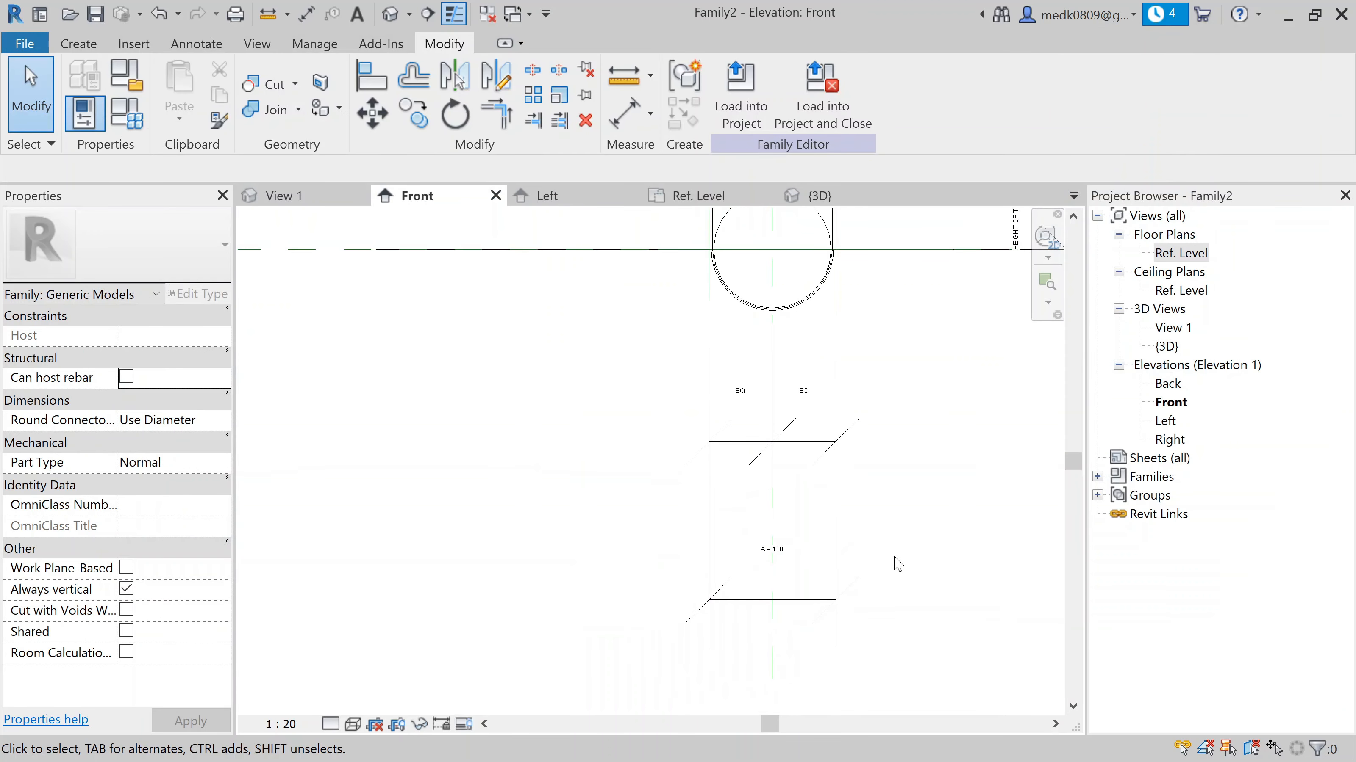
scroll(895, 557, "down", 4)
scroll(890, 347, "up", 4)
scroll(730, 334, "up", 1)
scroll(733, 340, "up", 1)
scroll(713, 308, "up", 3)
middle_click_drag(715, 309, 626, 361)
scroll(614, 358, "up", 3)
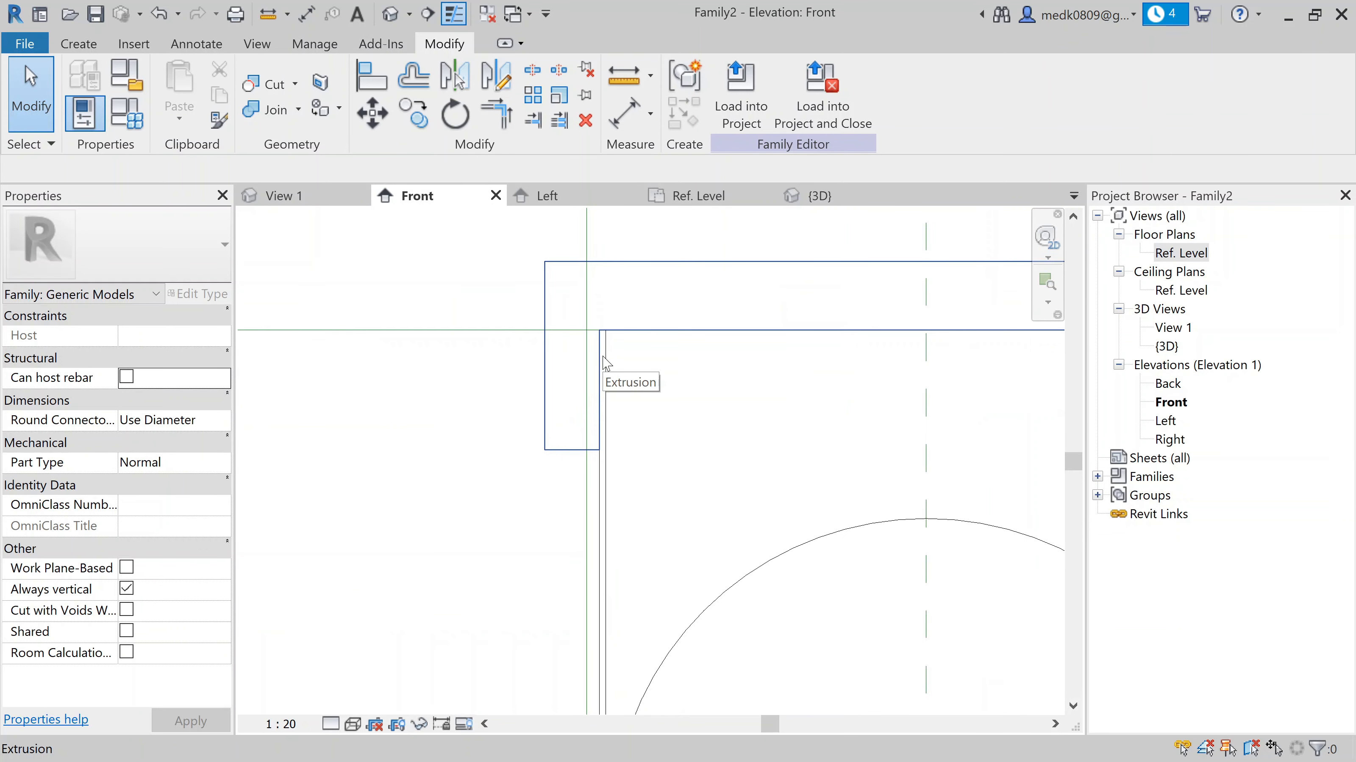
scroll(590, 377, "up", 1)
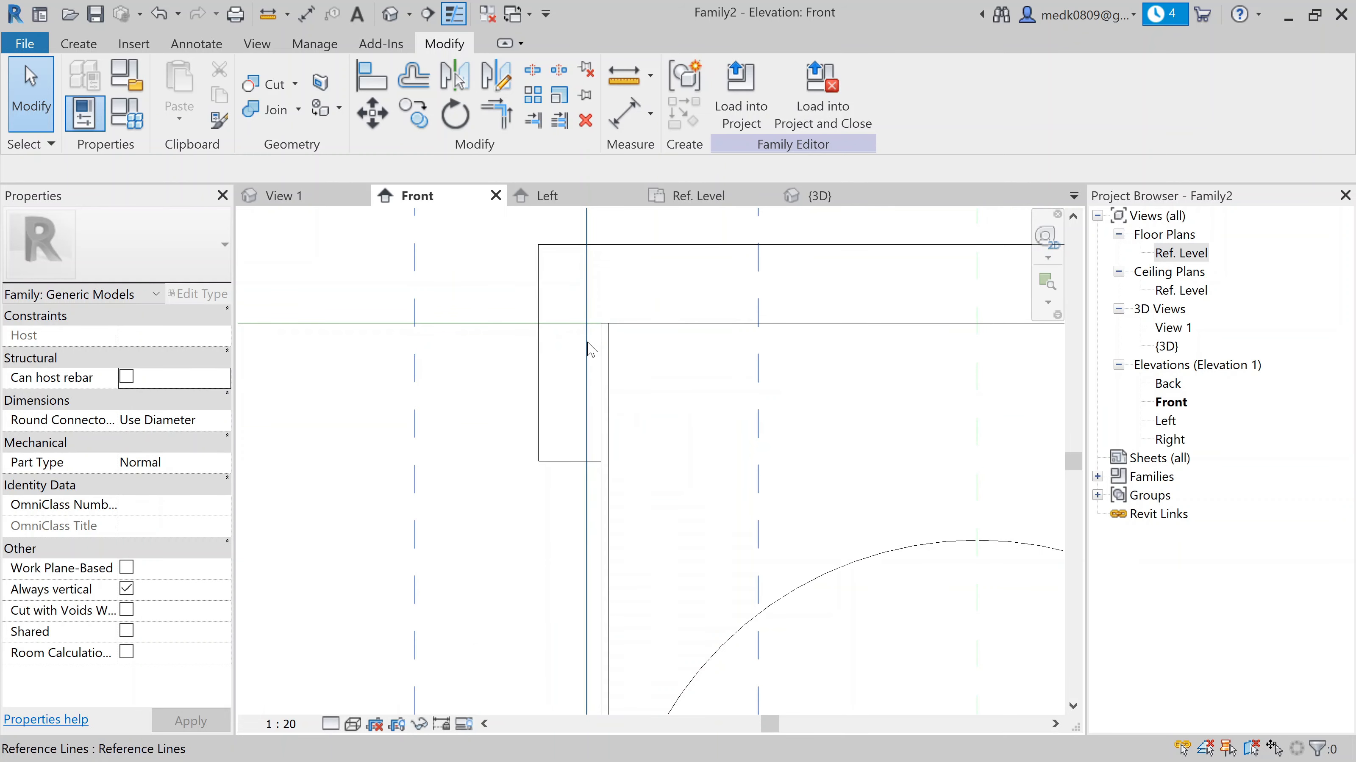
left_click(372, 78)
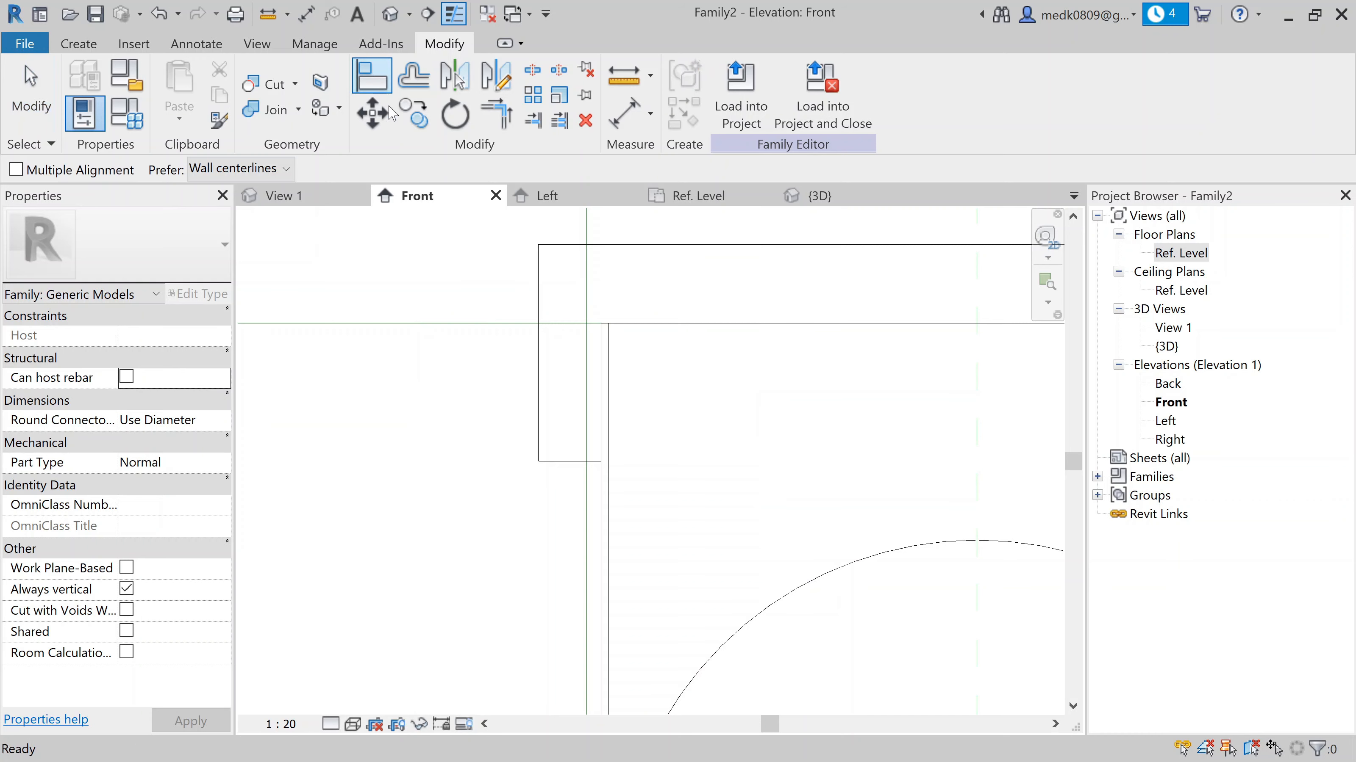
scroll(602, 427, "up", 1)
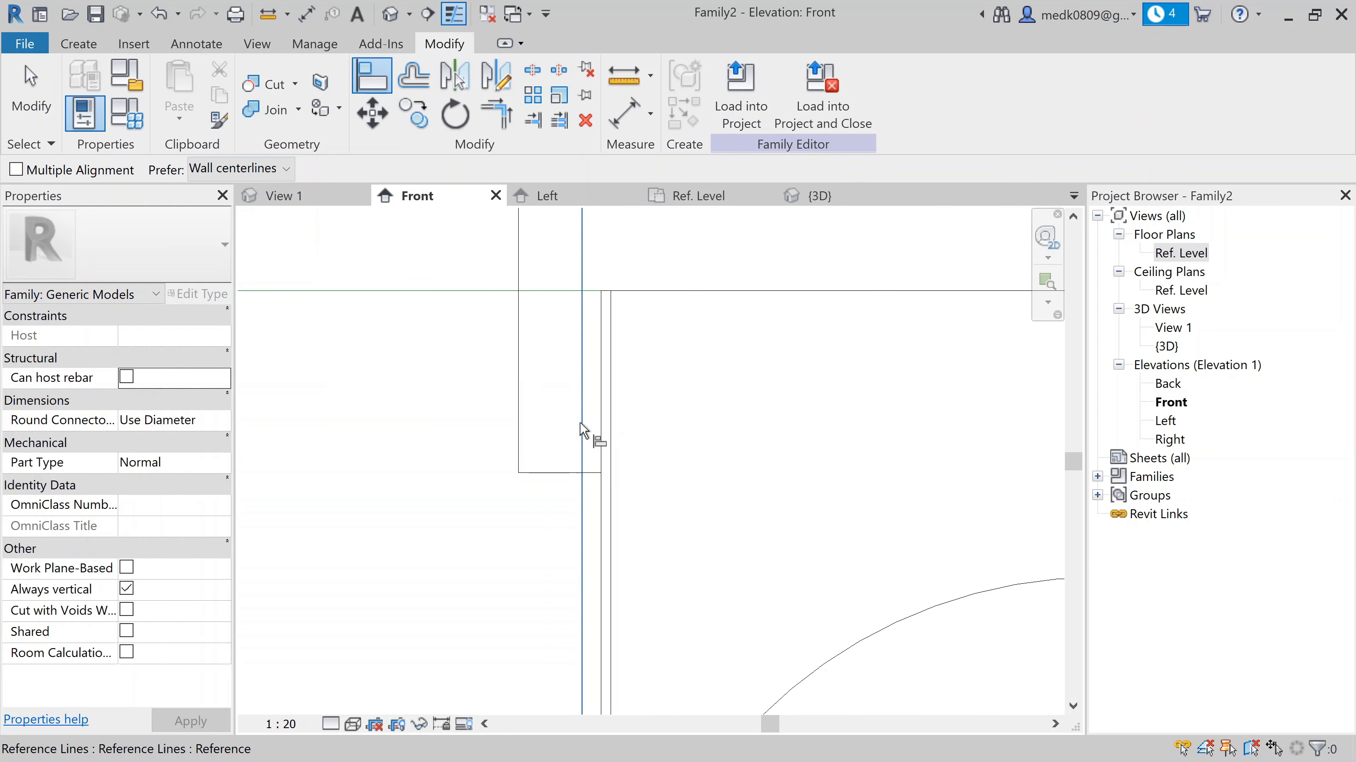
left_click(581, 425)
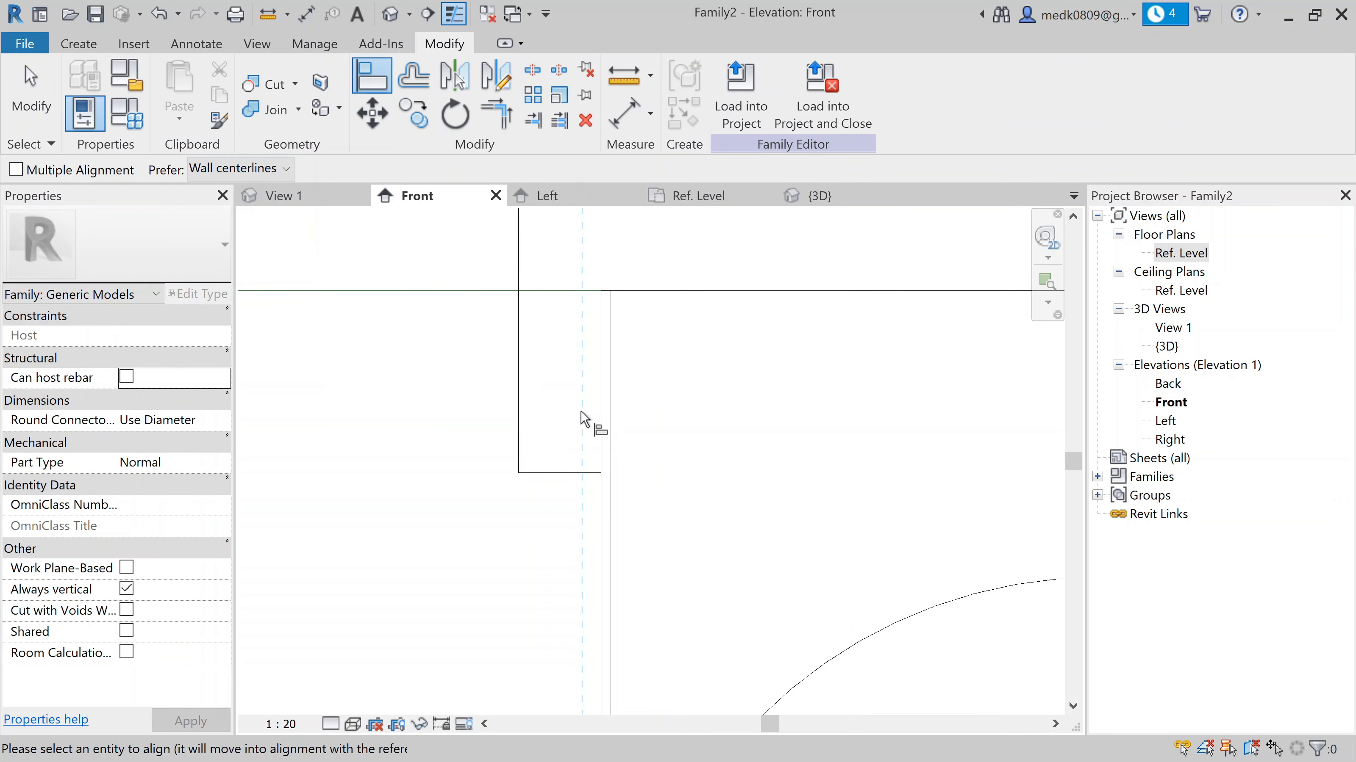
left_click(519, 403)
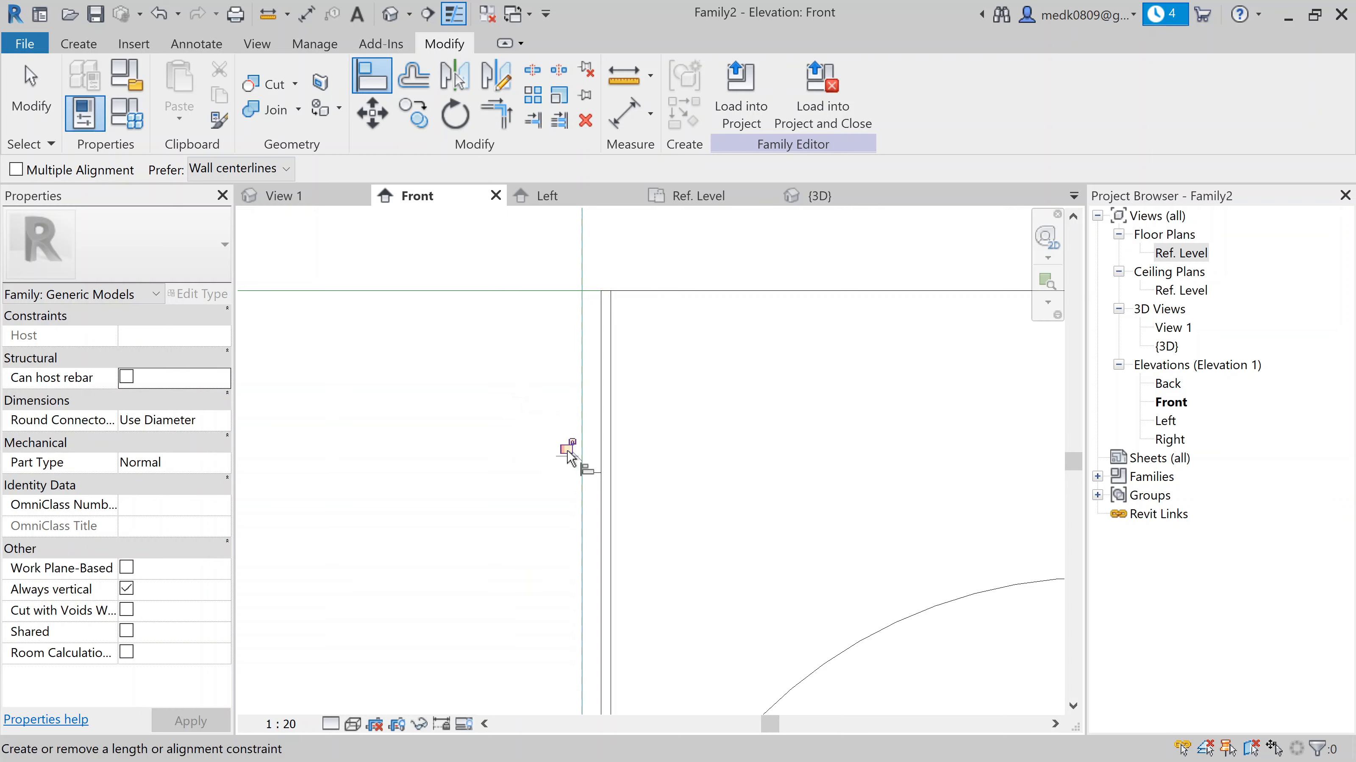
Align the outer edge of the cap's right flange to the right vertical reference line and lock the alignment
scroll(536, 451, "down", 3)
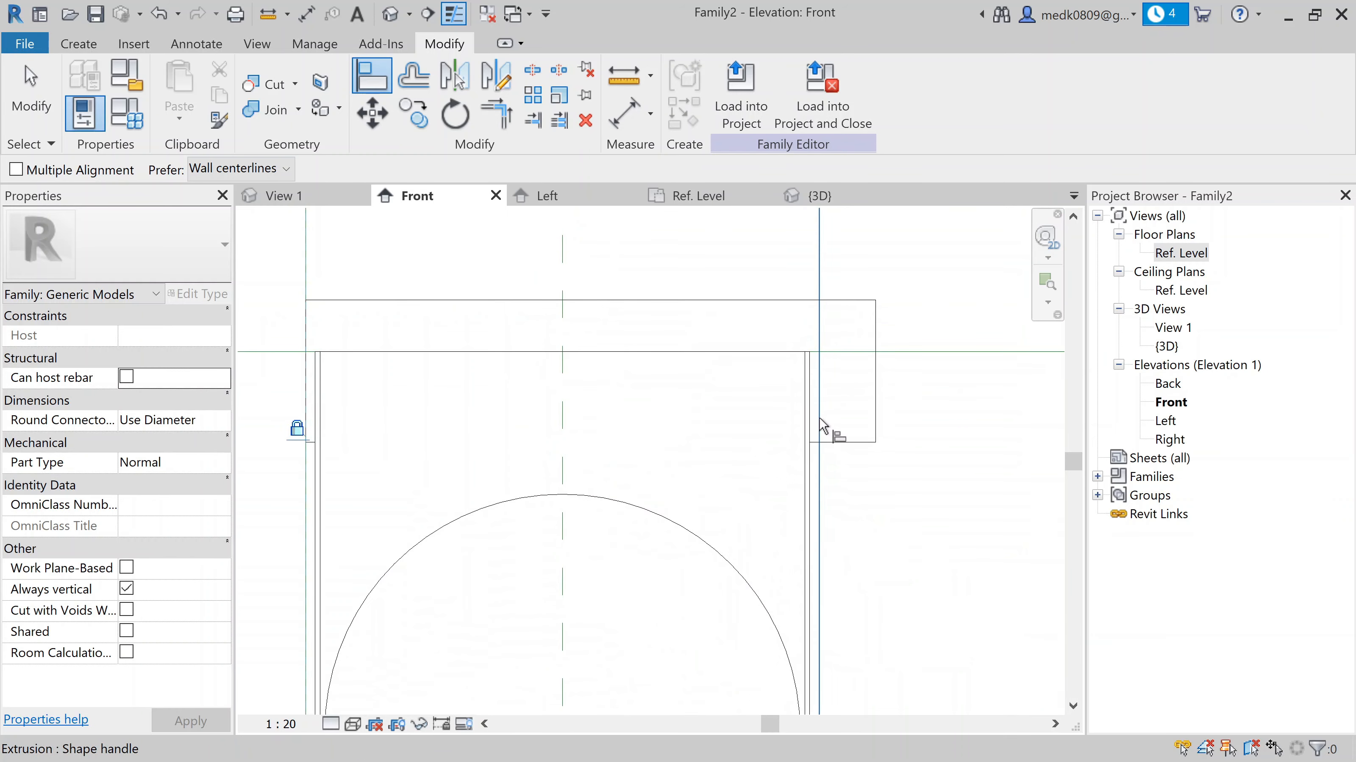
left_click(819, 427)
left_click(876, 422)
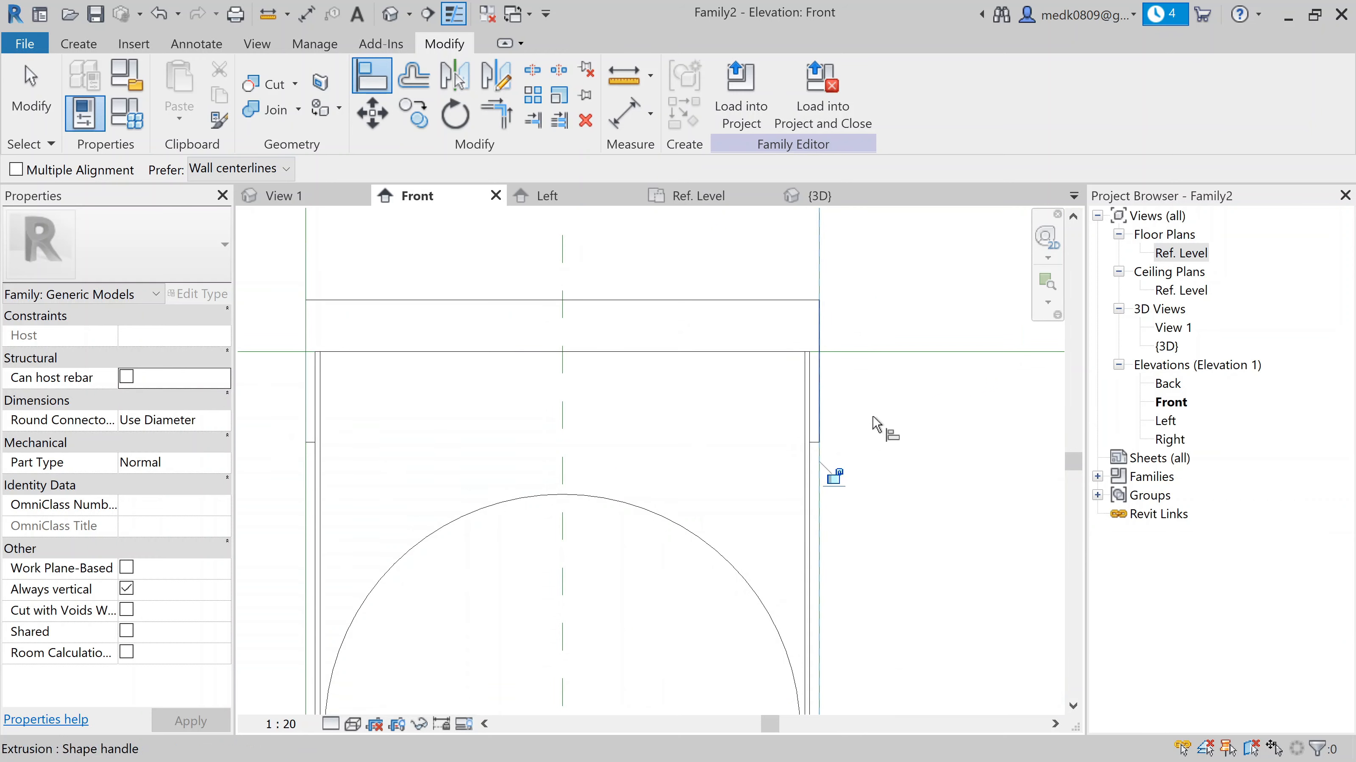
left_click(833, 477)
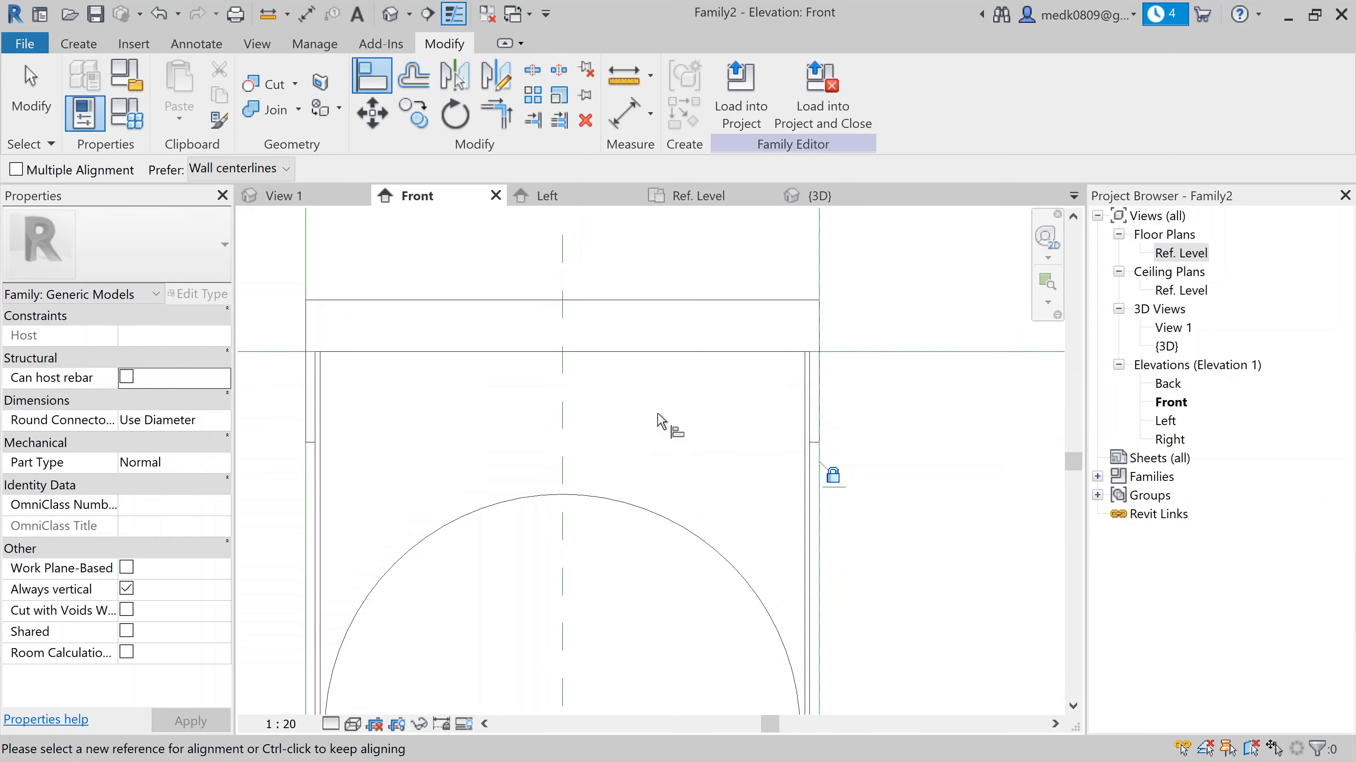
key("Escape")
key("Escape")
Draw a horizontal reference line about 420 mm long just above the cap, extending past both sides of the hanger
scroll(659, 422, "down", 5)
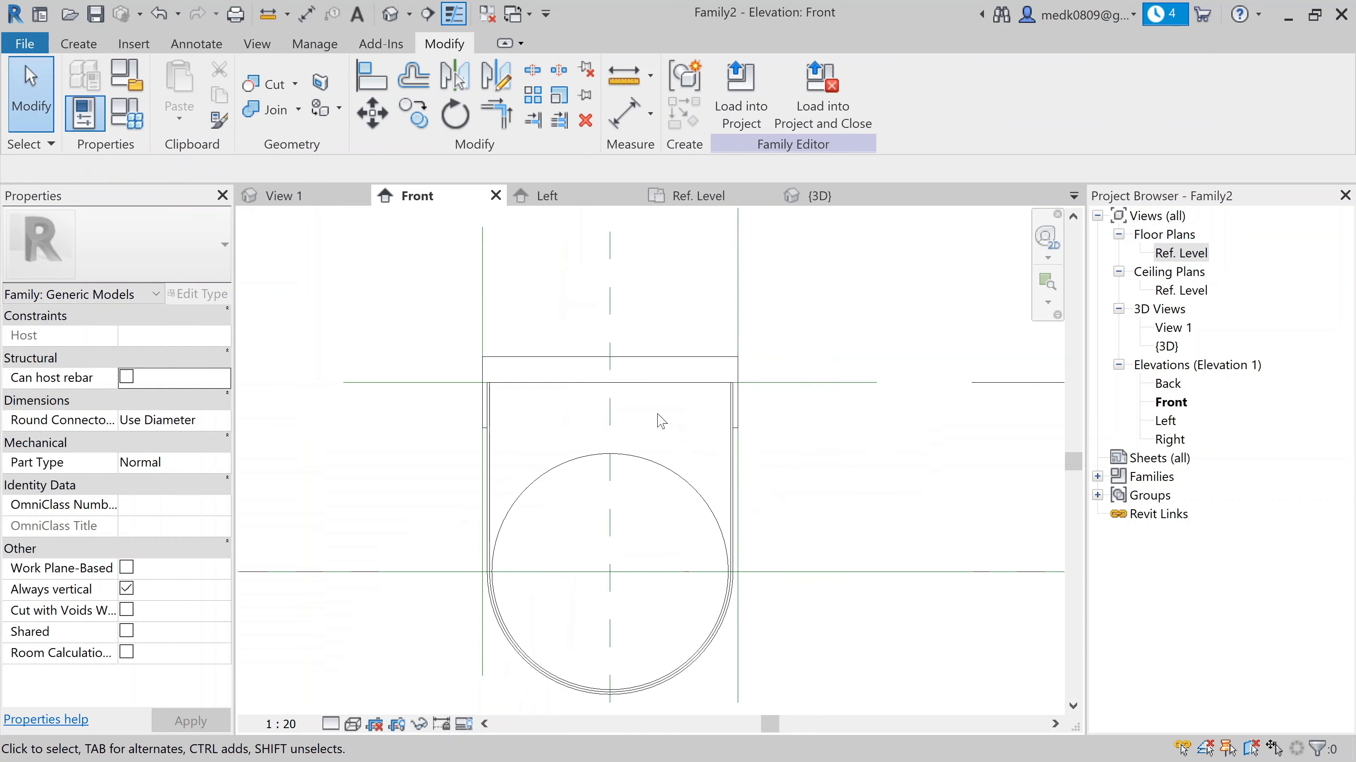
scroll(686, 427, "up", 4)
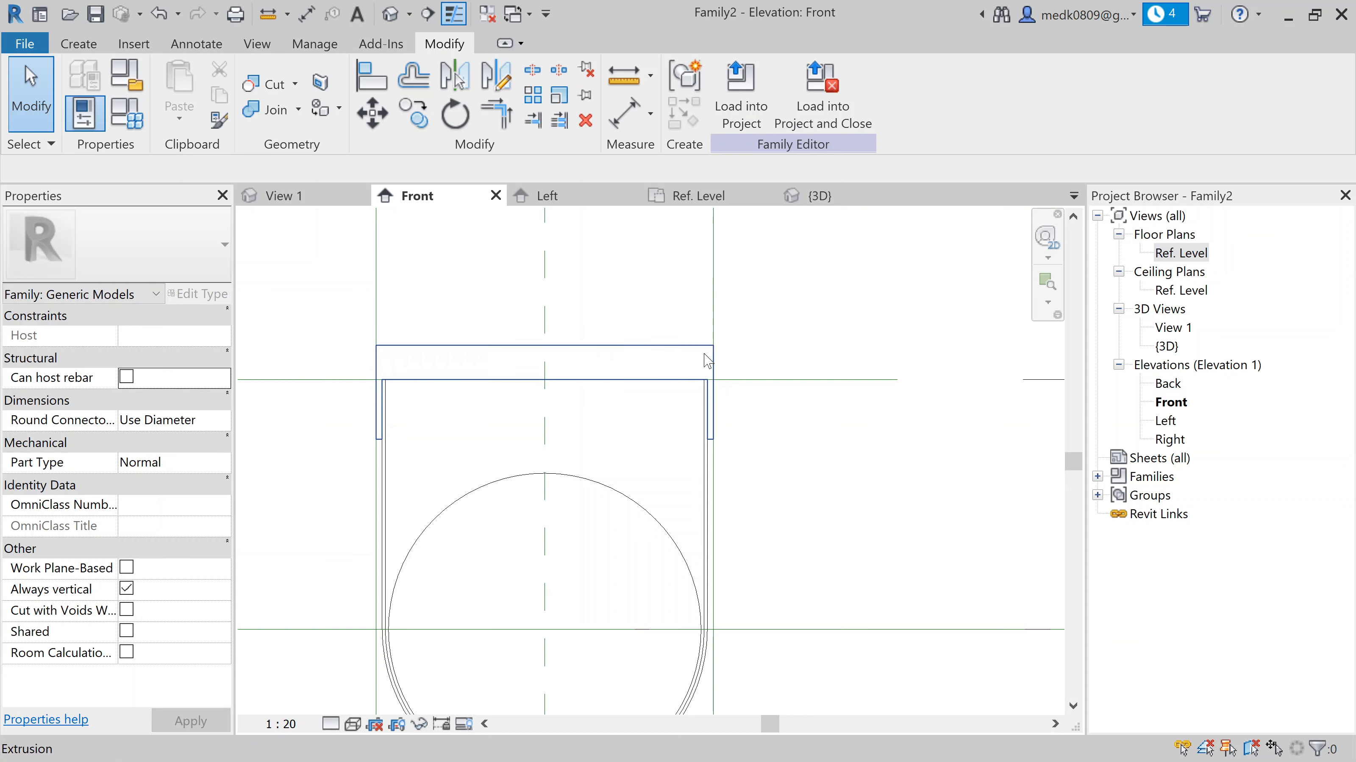
scroll(706, 357, "down", 3)
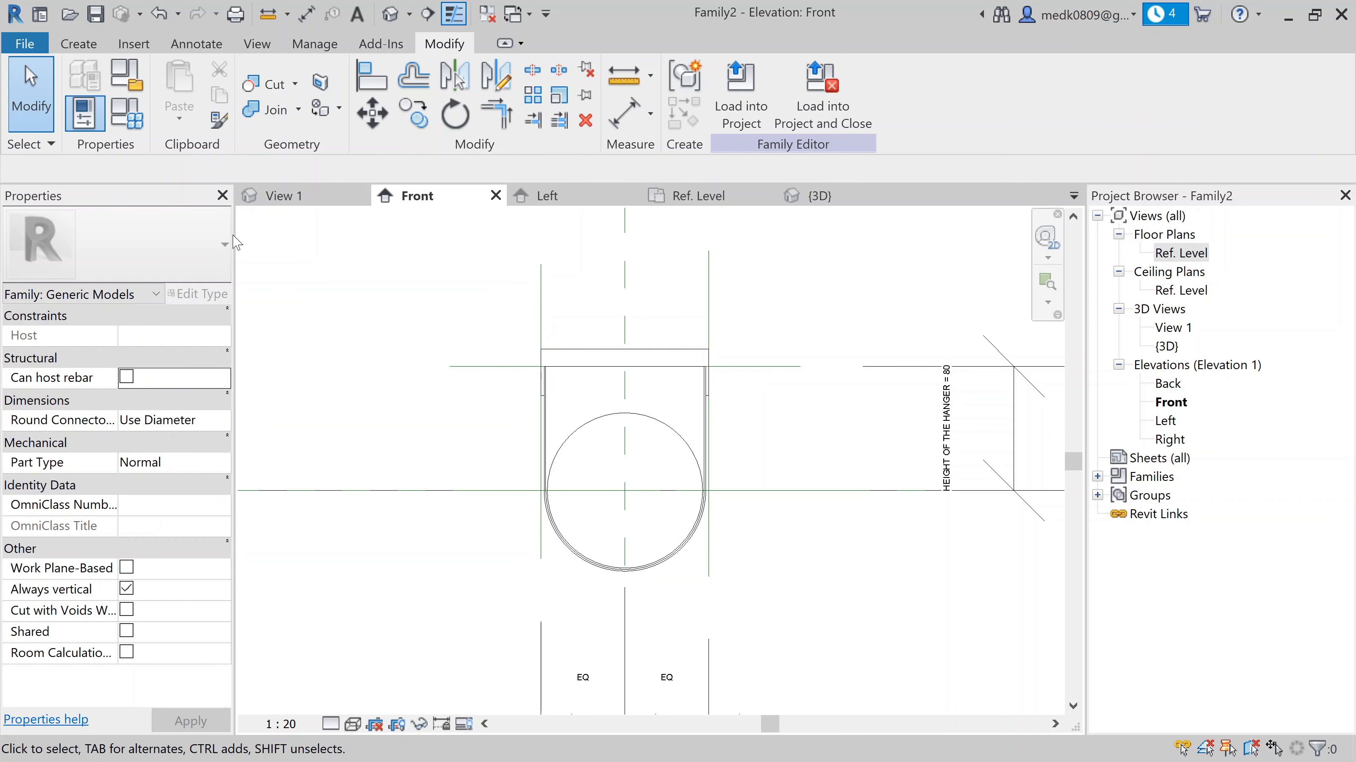
left_click(79, 43)
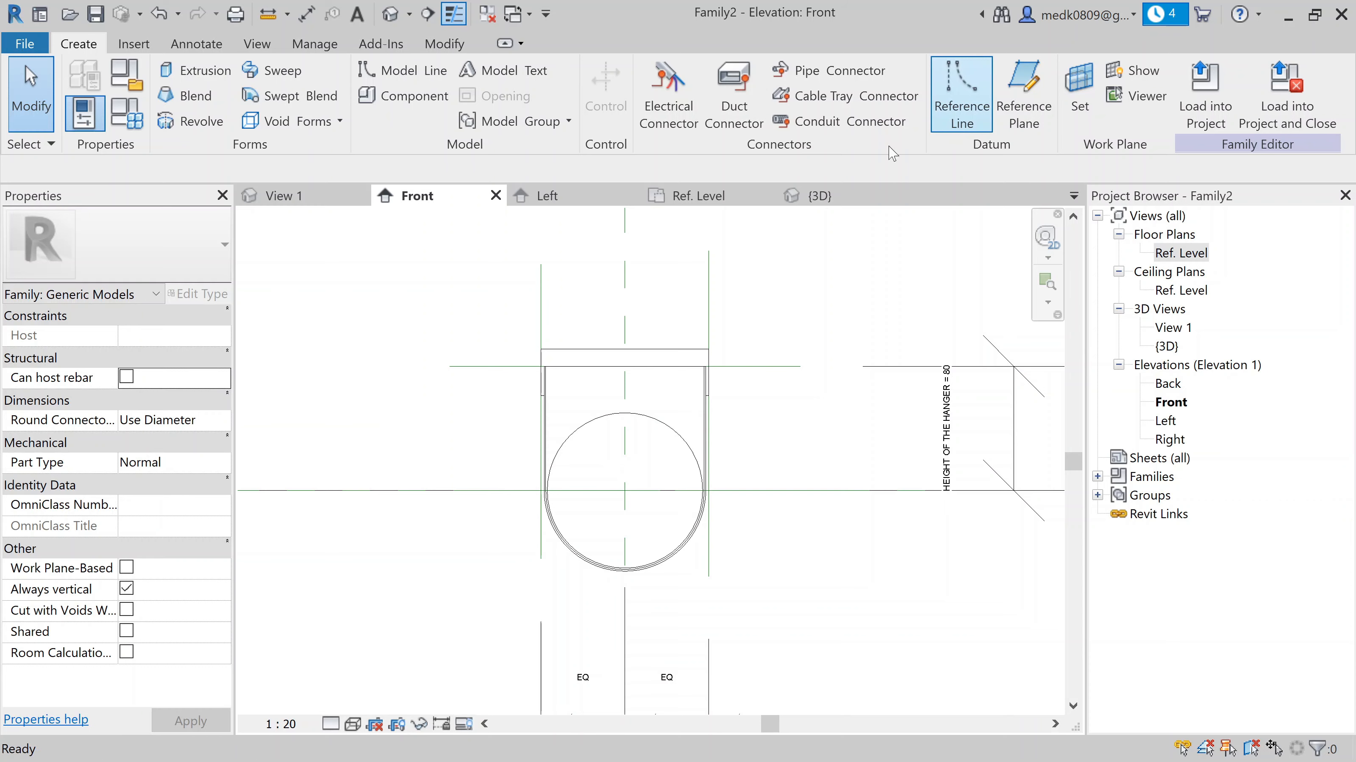
left_click(954, 128)
left_click(306, 322)
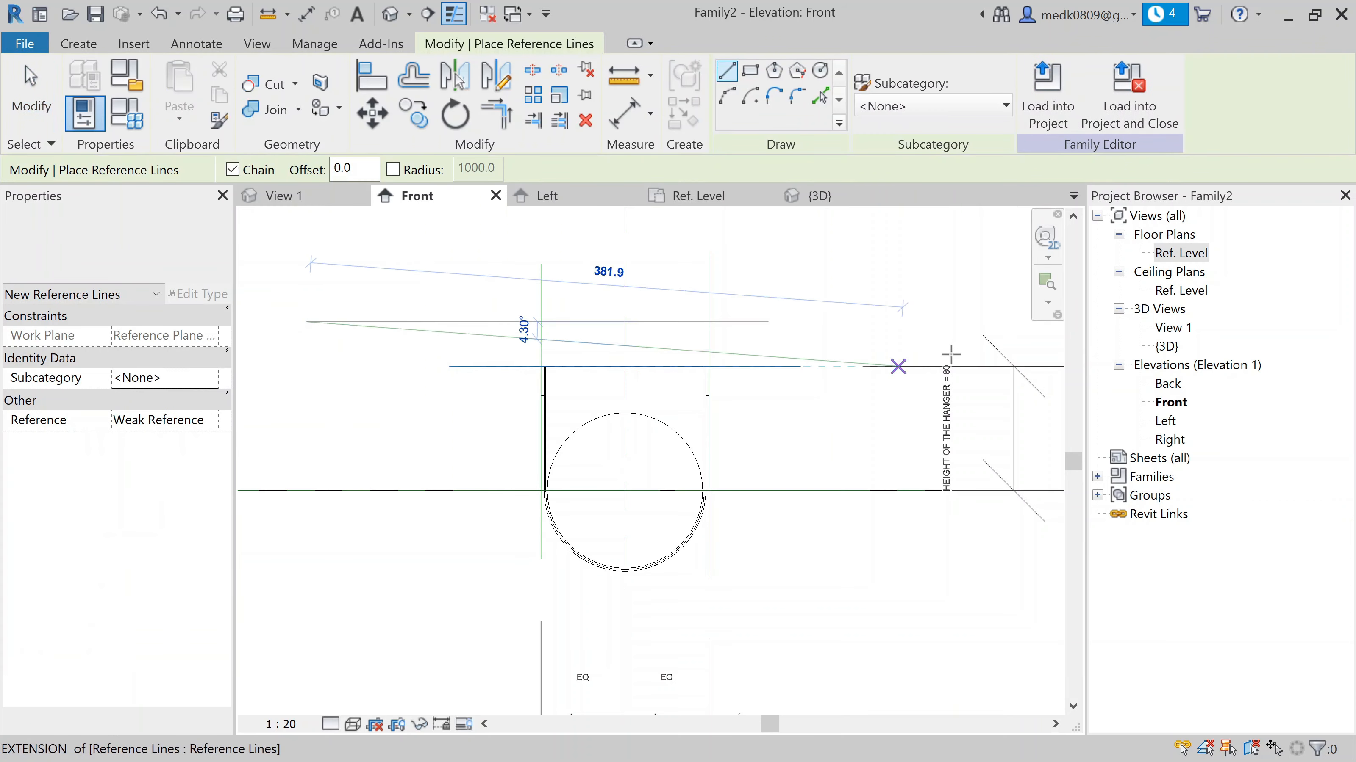
left_click(959, 322)
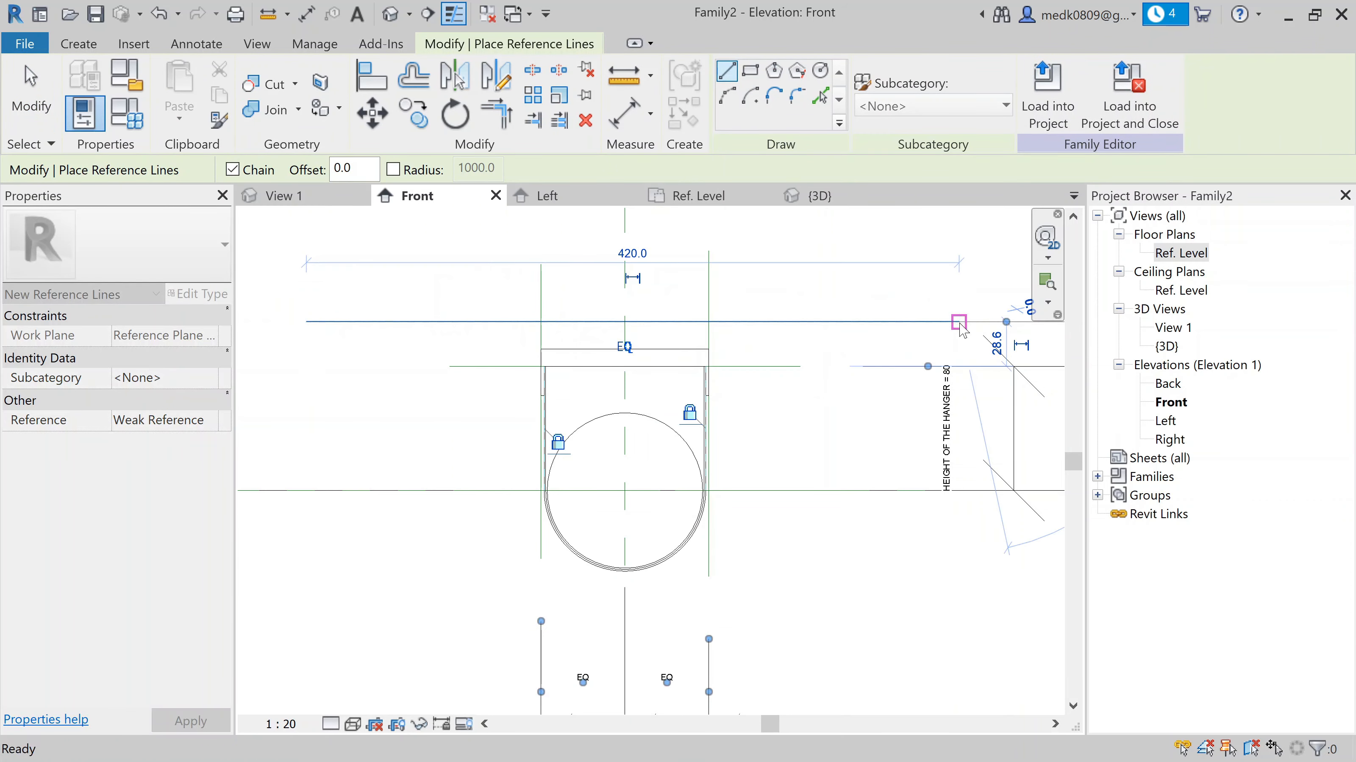
key("Escape")
key("Escape")
Add an aligned dimension between the new horizontal reference line above the cap and the horizontal line through the pipe centre, left of the hanger
middle_click_drag(441, 431, 604, 464)
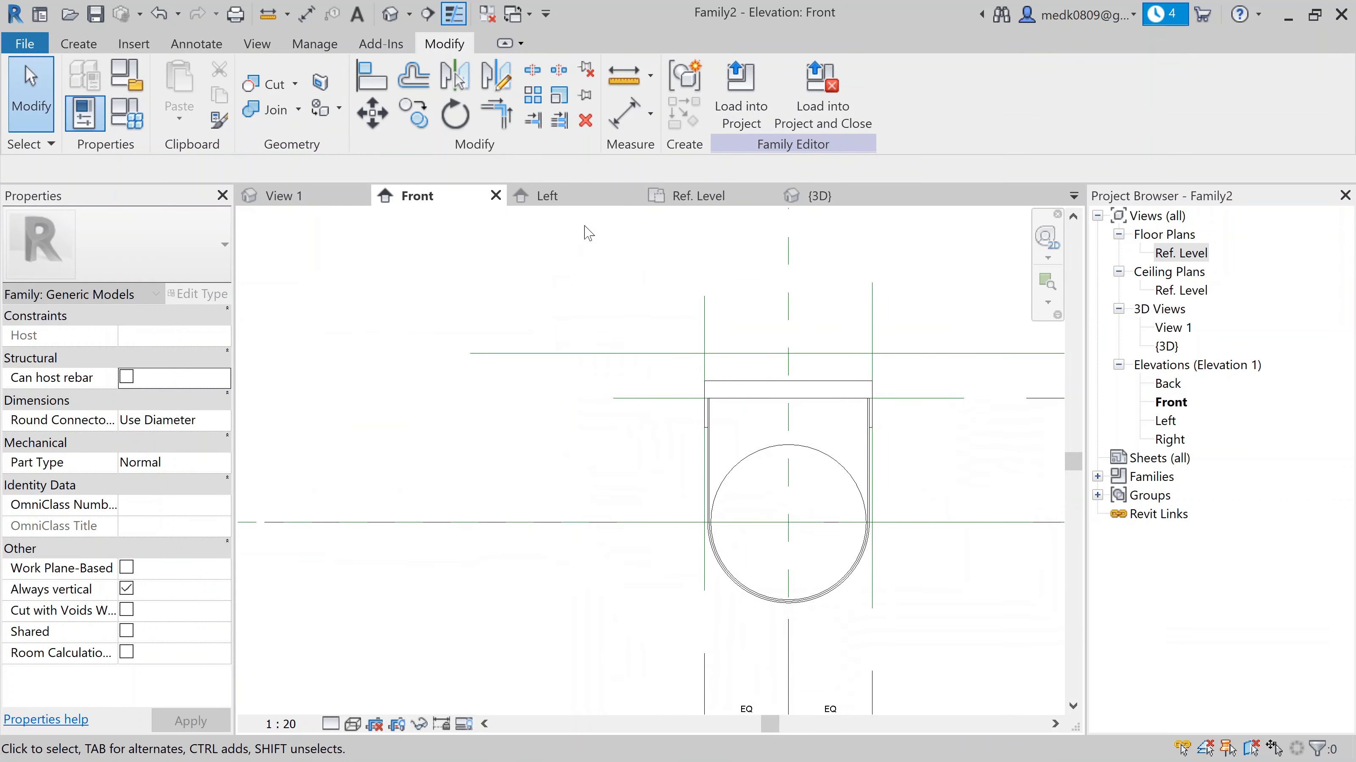
left_click(624, 113)
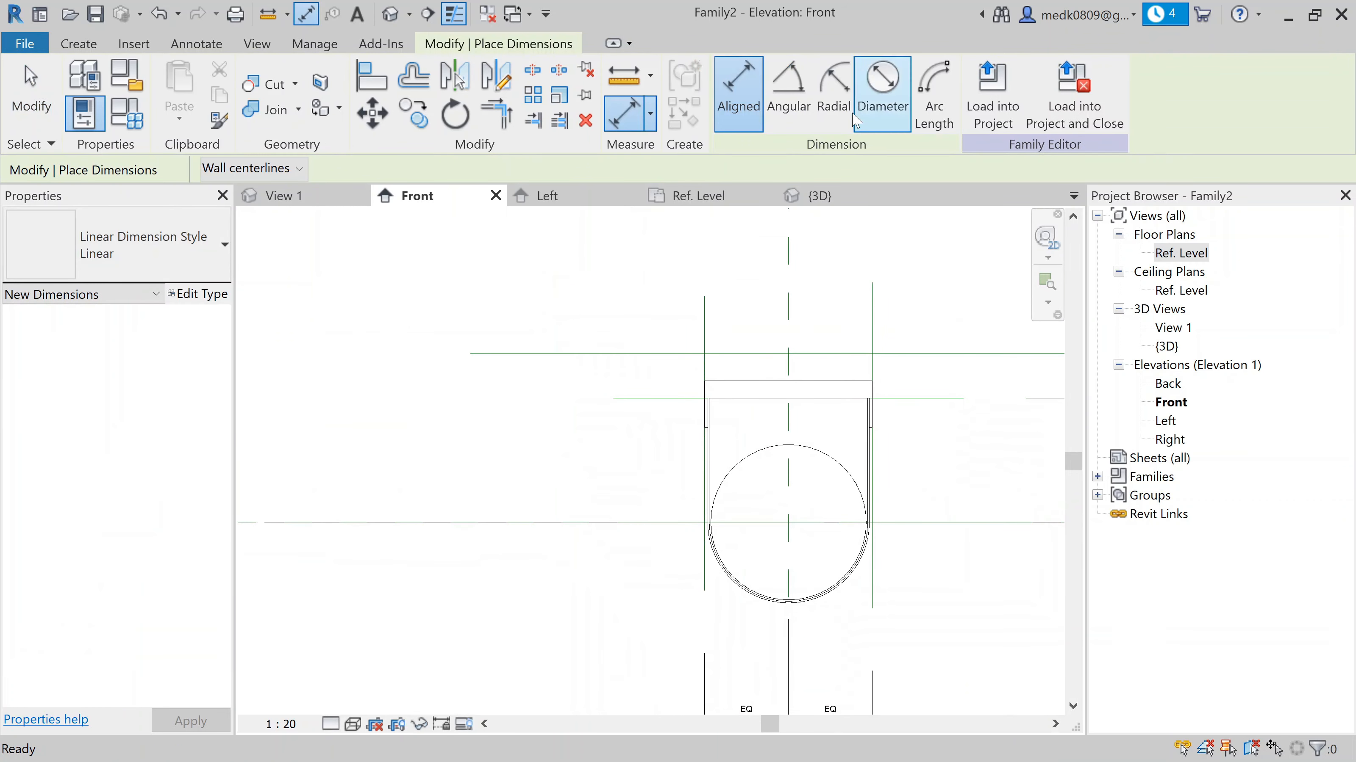
left_click(563, 353)
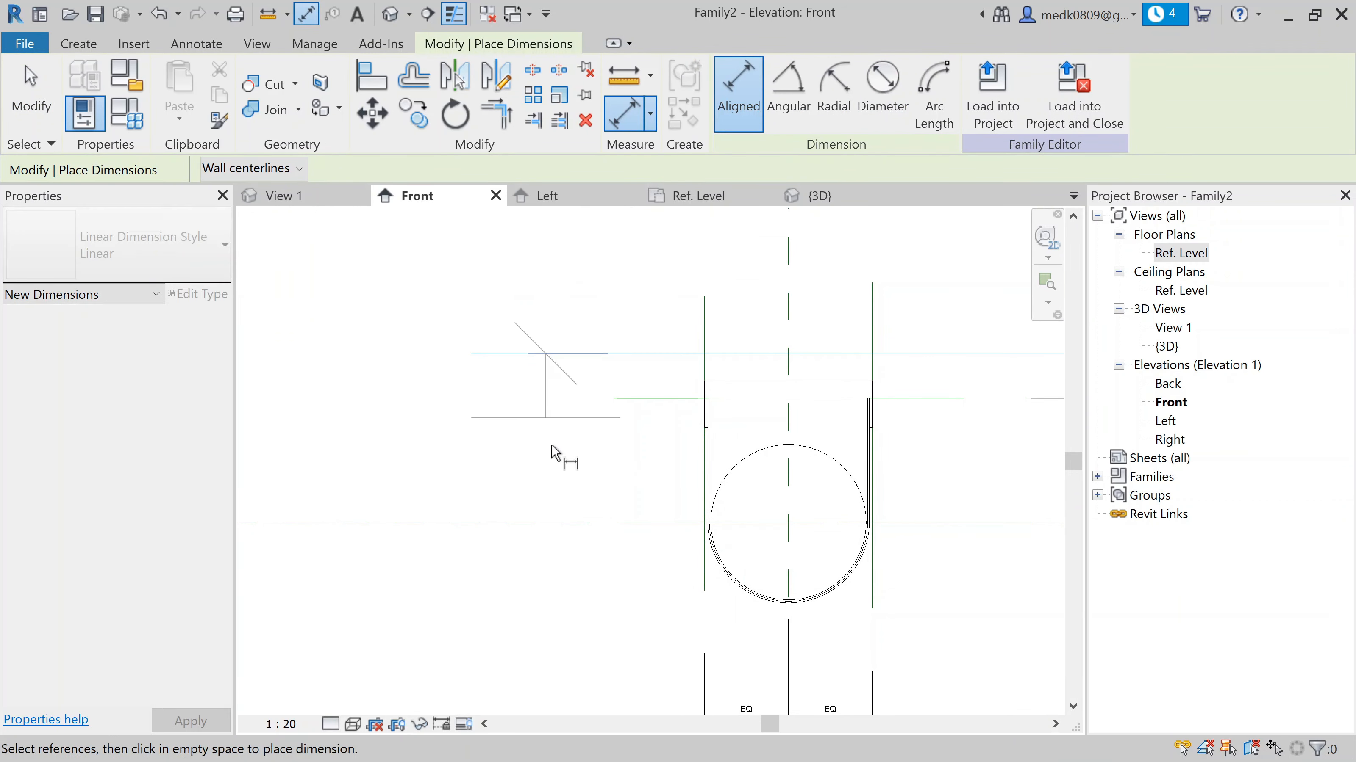
left_click(568, 523)
left_click(553, 470)
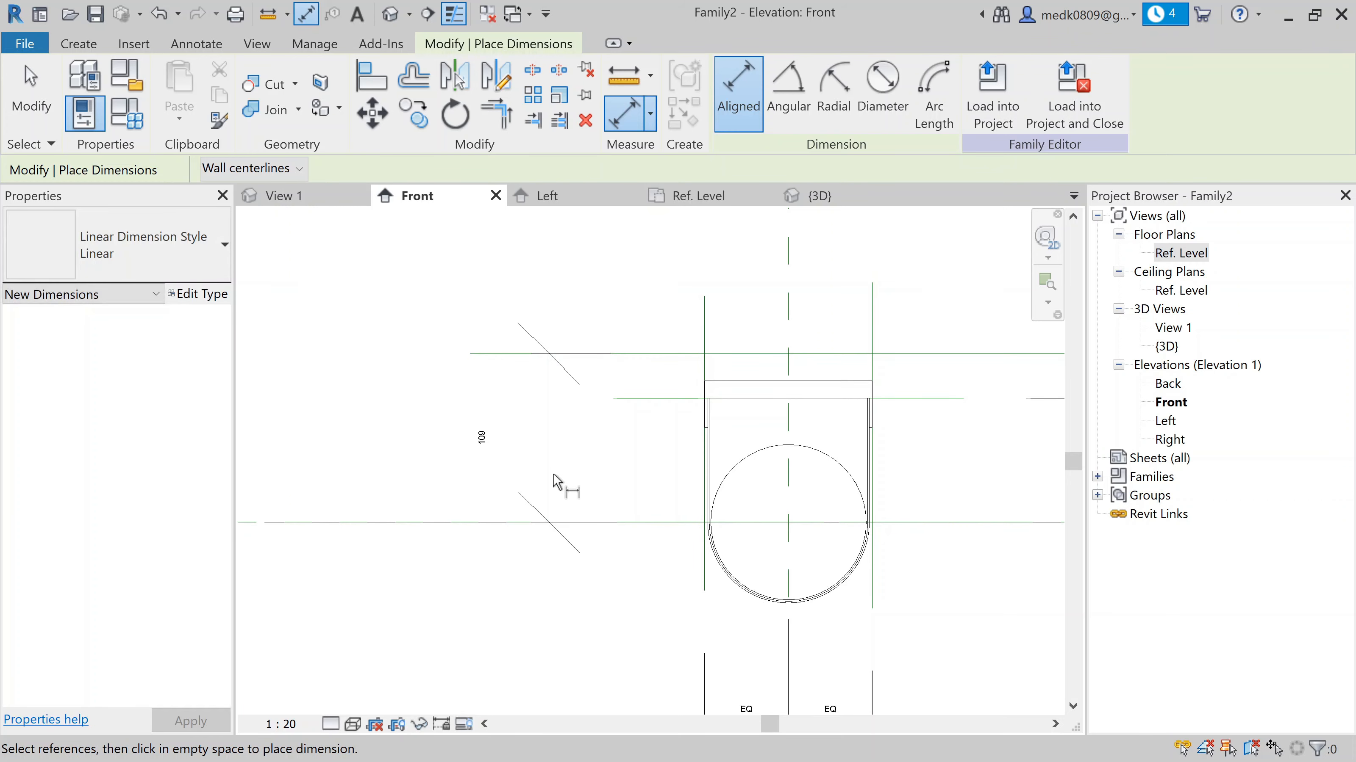
key("Escape")
Label the vertical dimension left of the hanger with a new instance family parameter named B
left_click(554, 467)
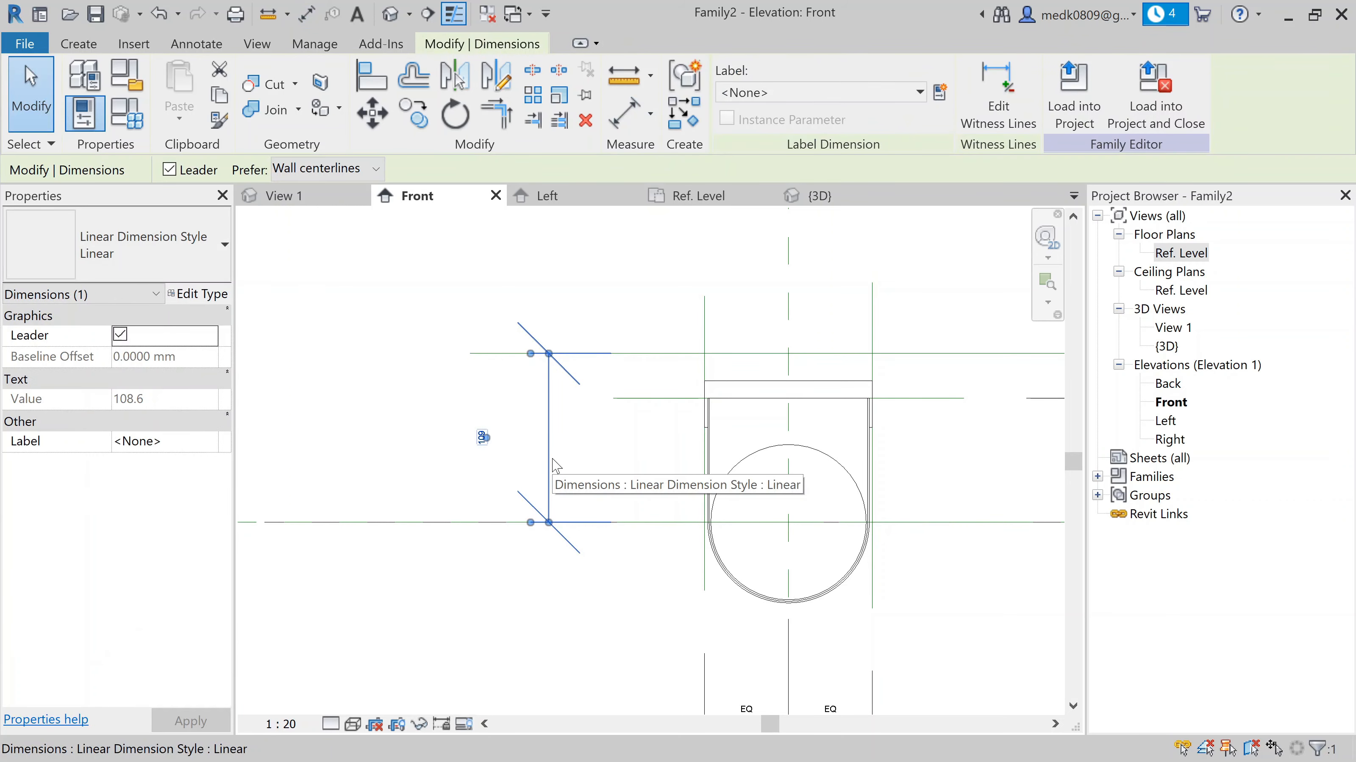
left_click(941, 93)
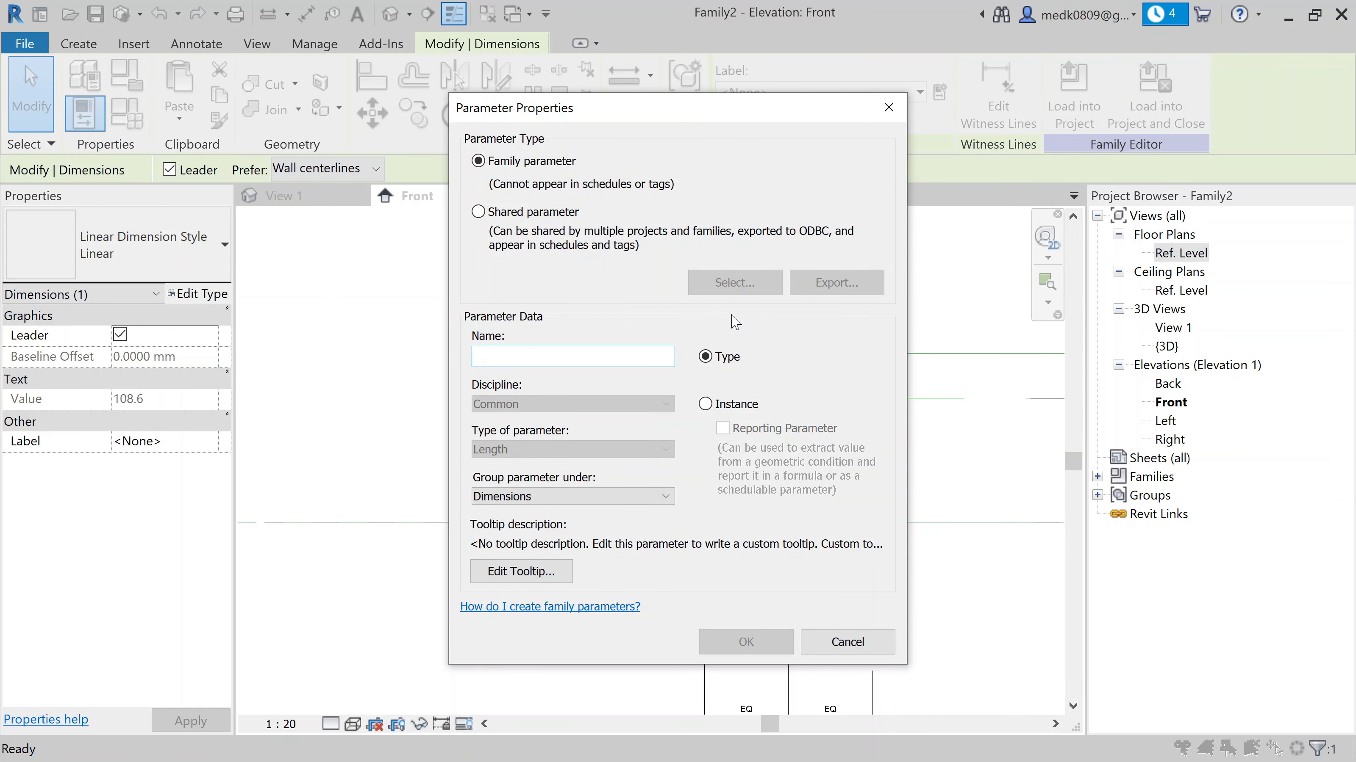
type("B")
left_click(704, 404)
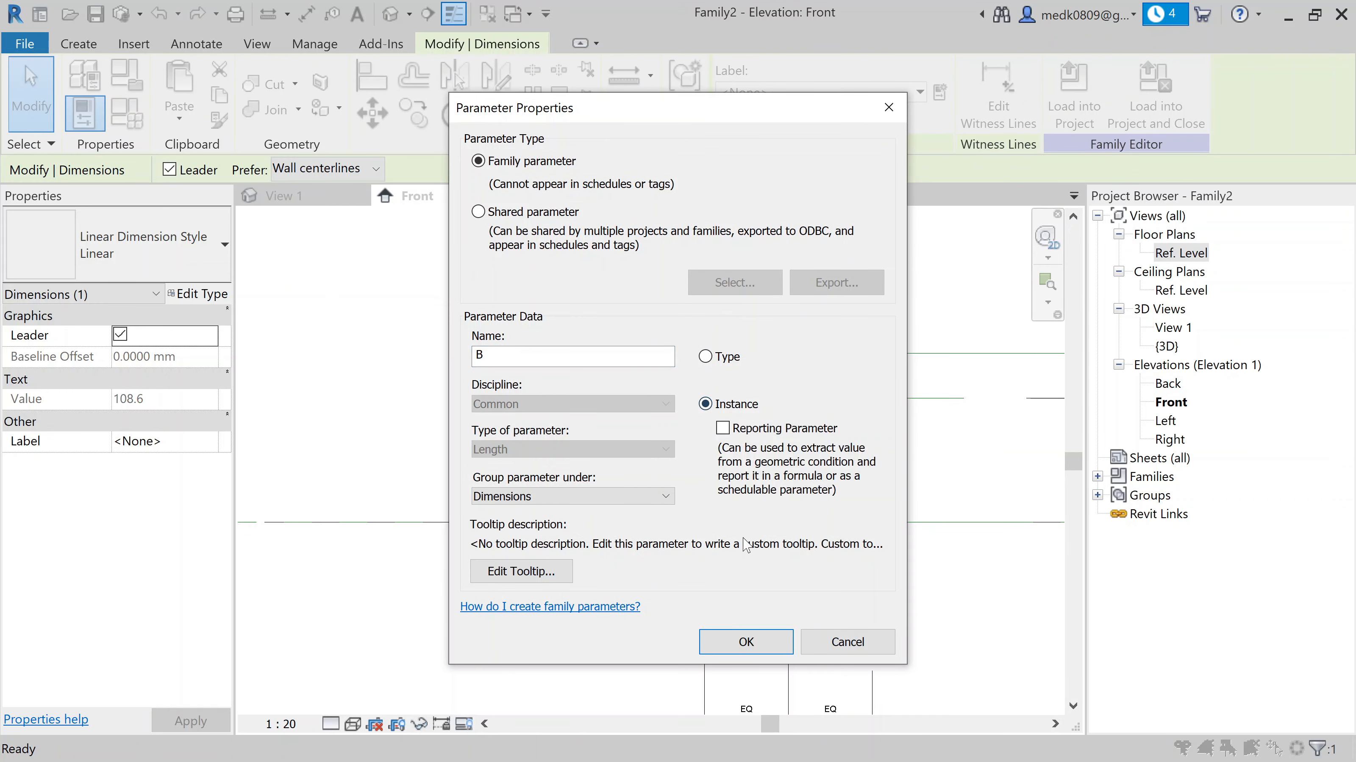
left_click(745, 642)
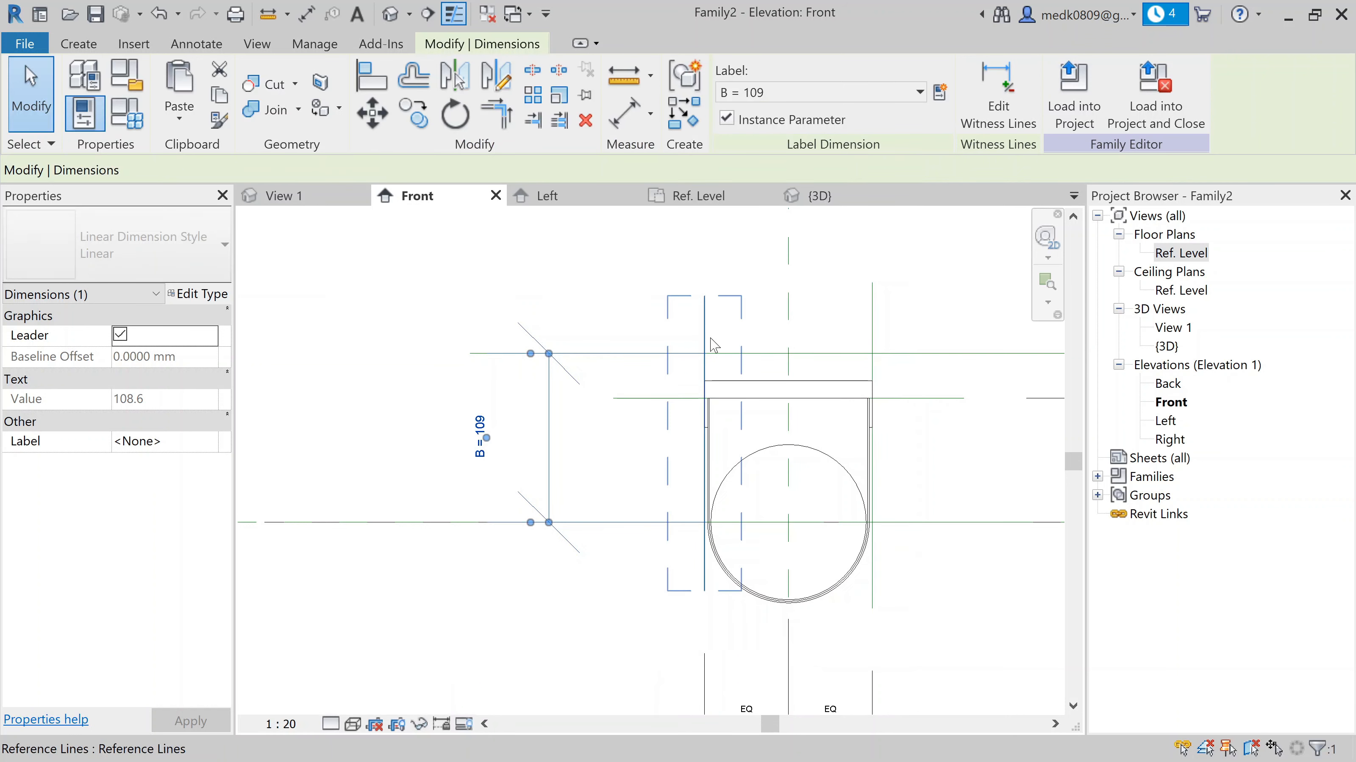
Set the formula of parameter B to HEIGHT OF THE HANGER + 2 mm in the family types and apply it
scroll(738, 395, "up", 2)
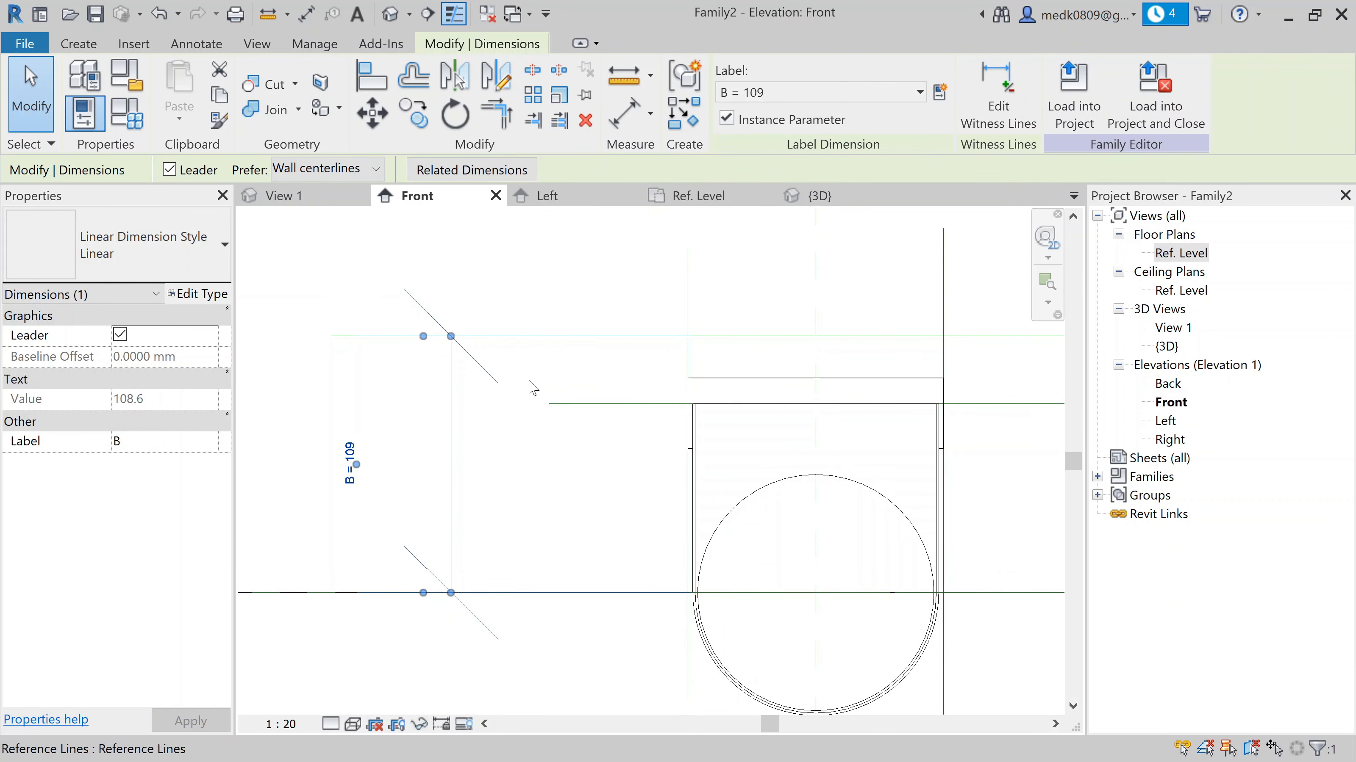
scroll(460, 400, "down", 2)
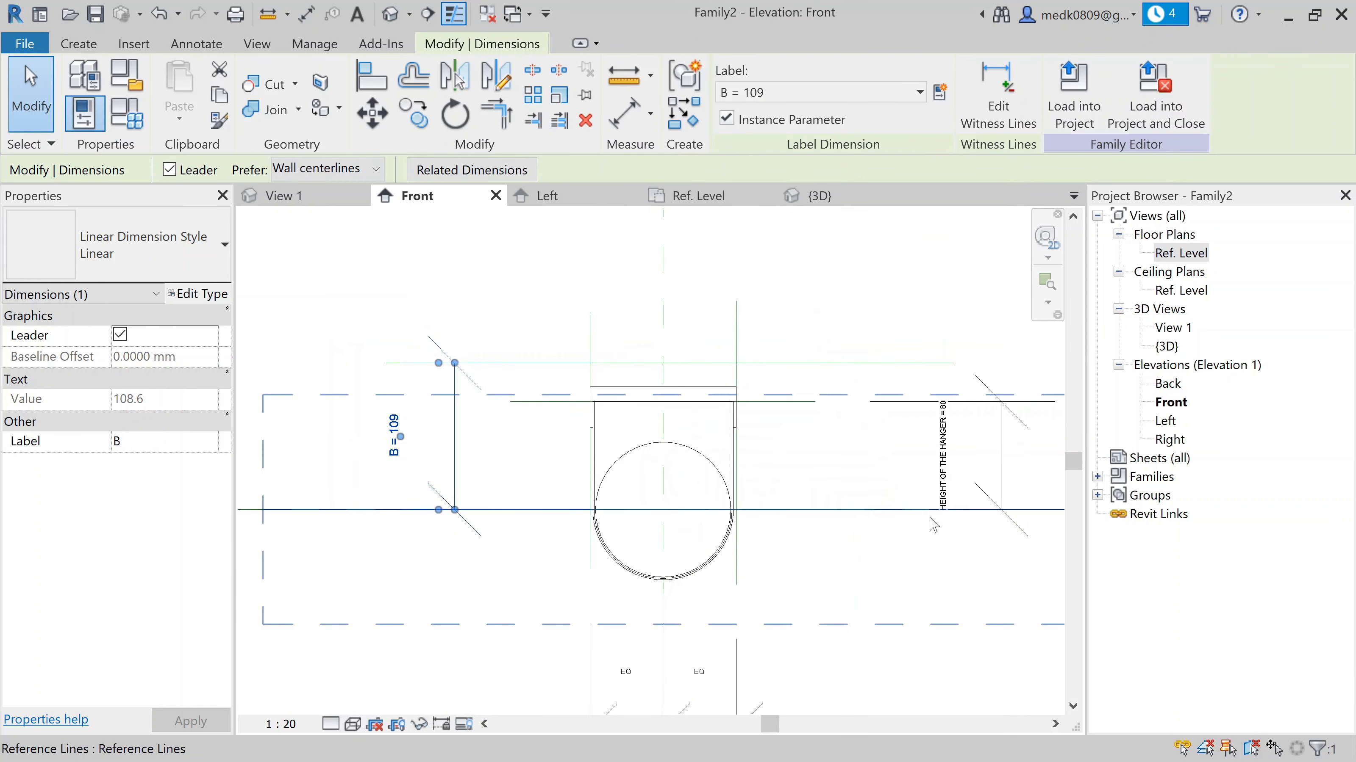
scroll(951, 497, "up", 2)
scroll(943, 398, "down", 2)
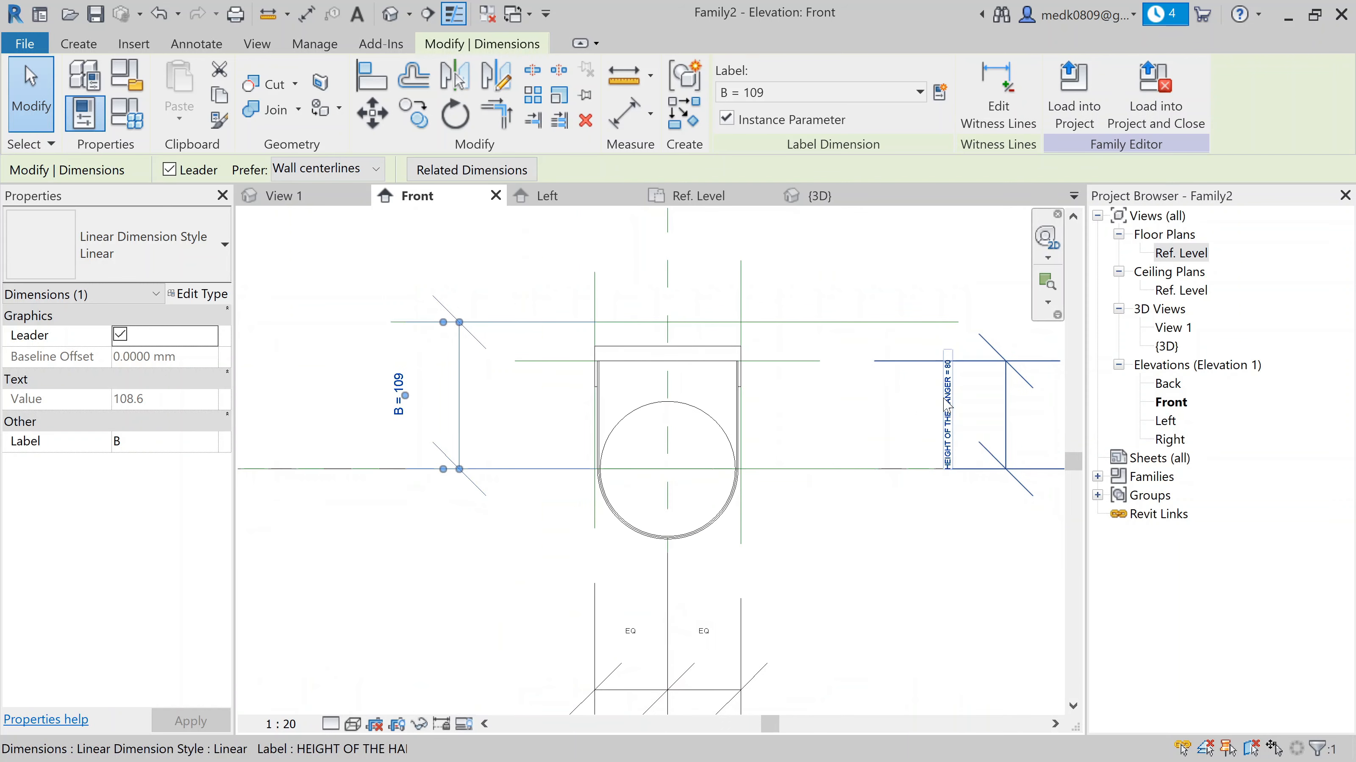
scroll(704, 355, "up", 2)
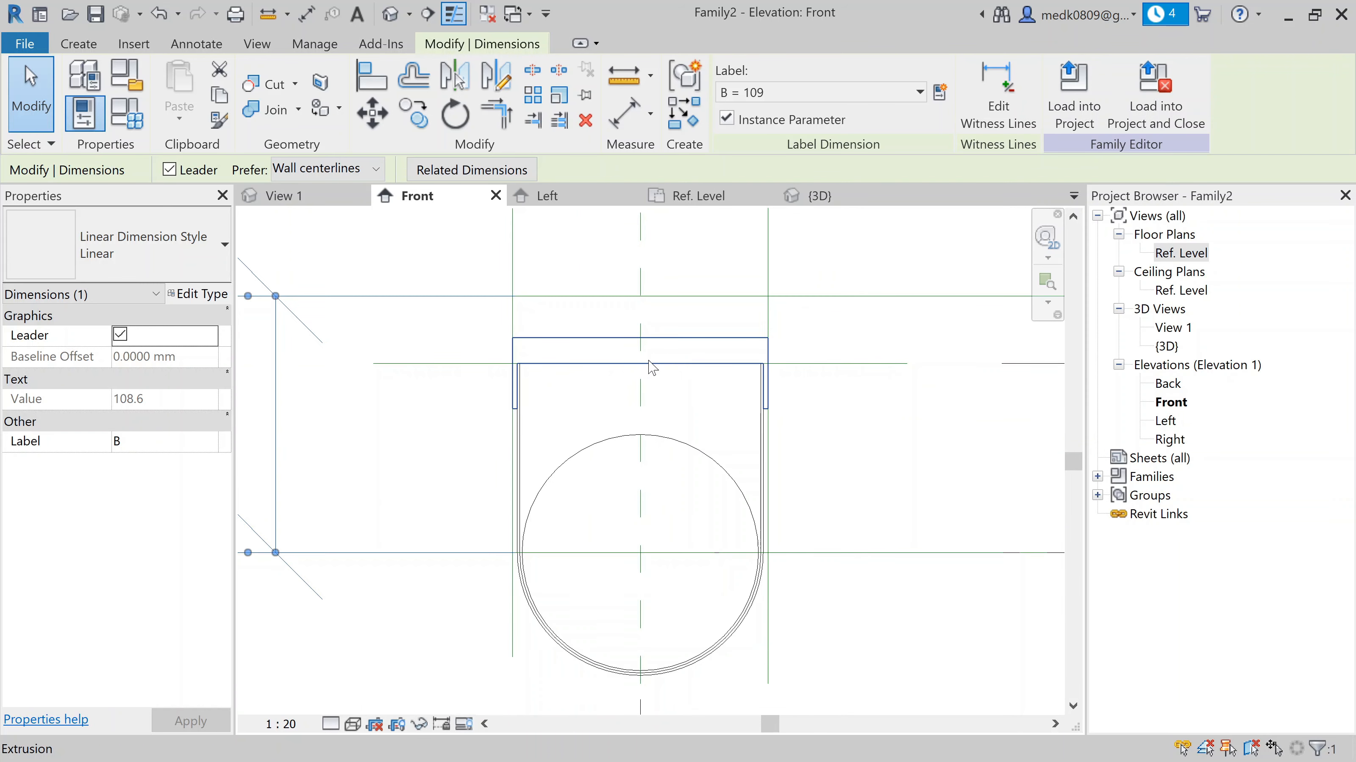
scroll(929, 373, "down", 1)
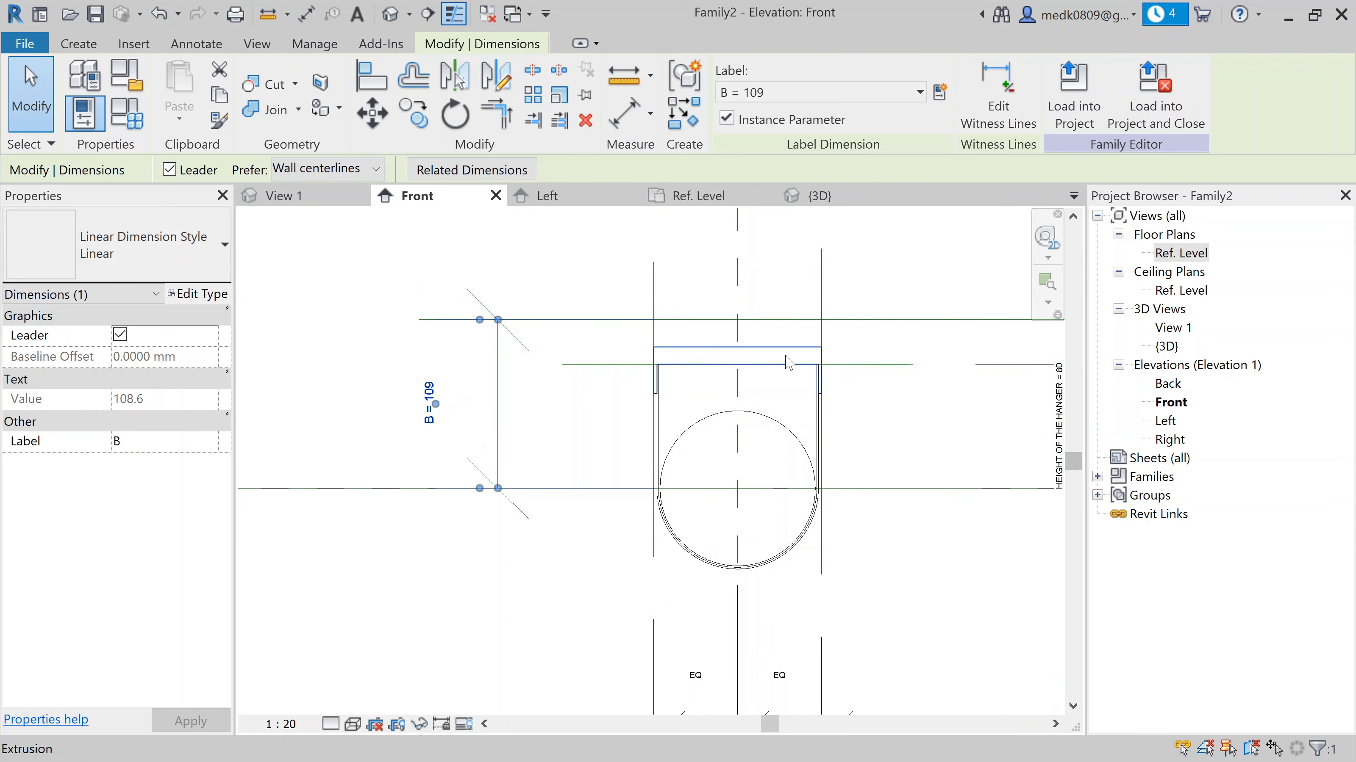
scroll(662, 369, "up", 2)
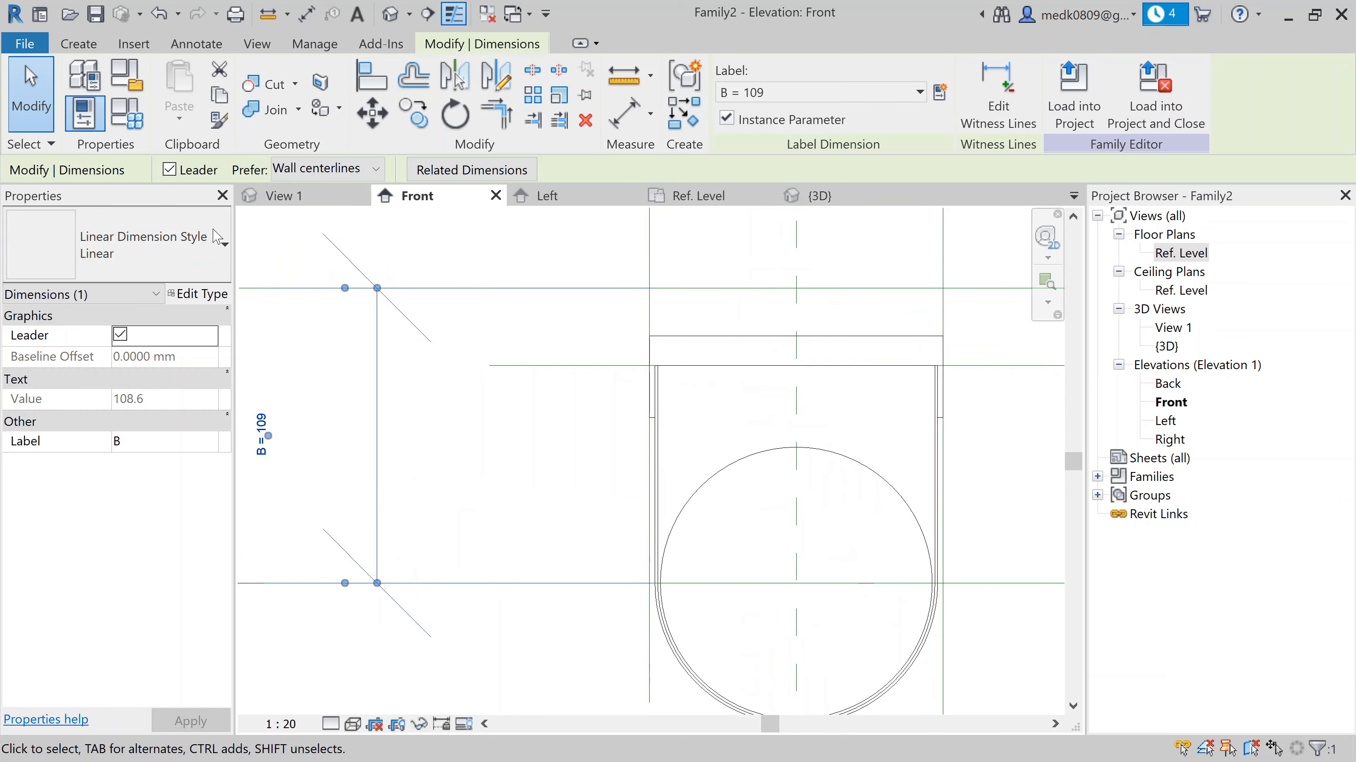
left_click(128, 123)
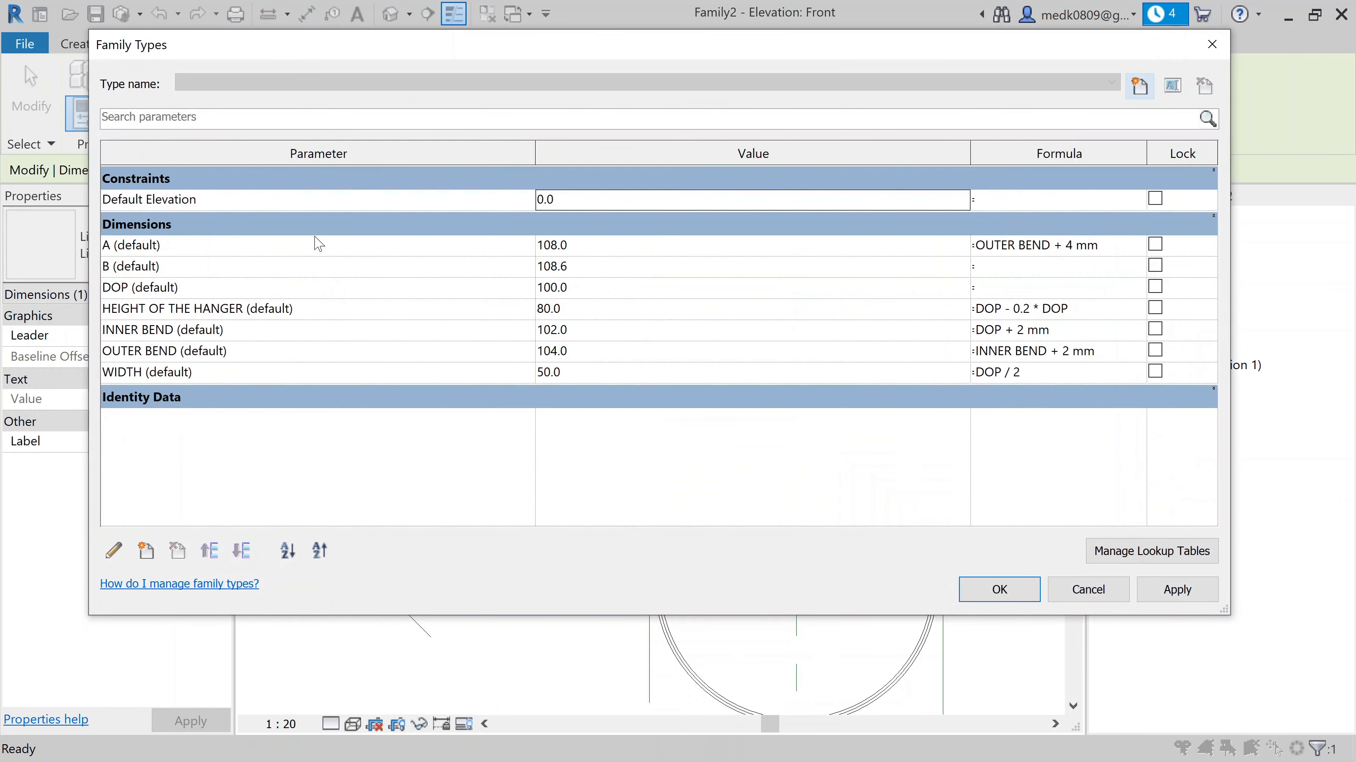
left_click(1039, 272)
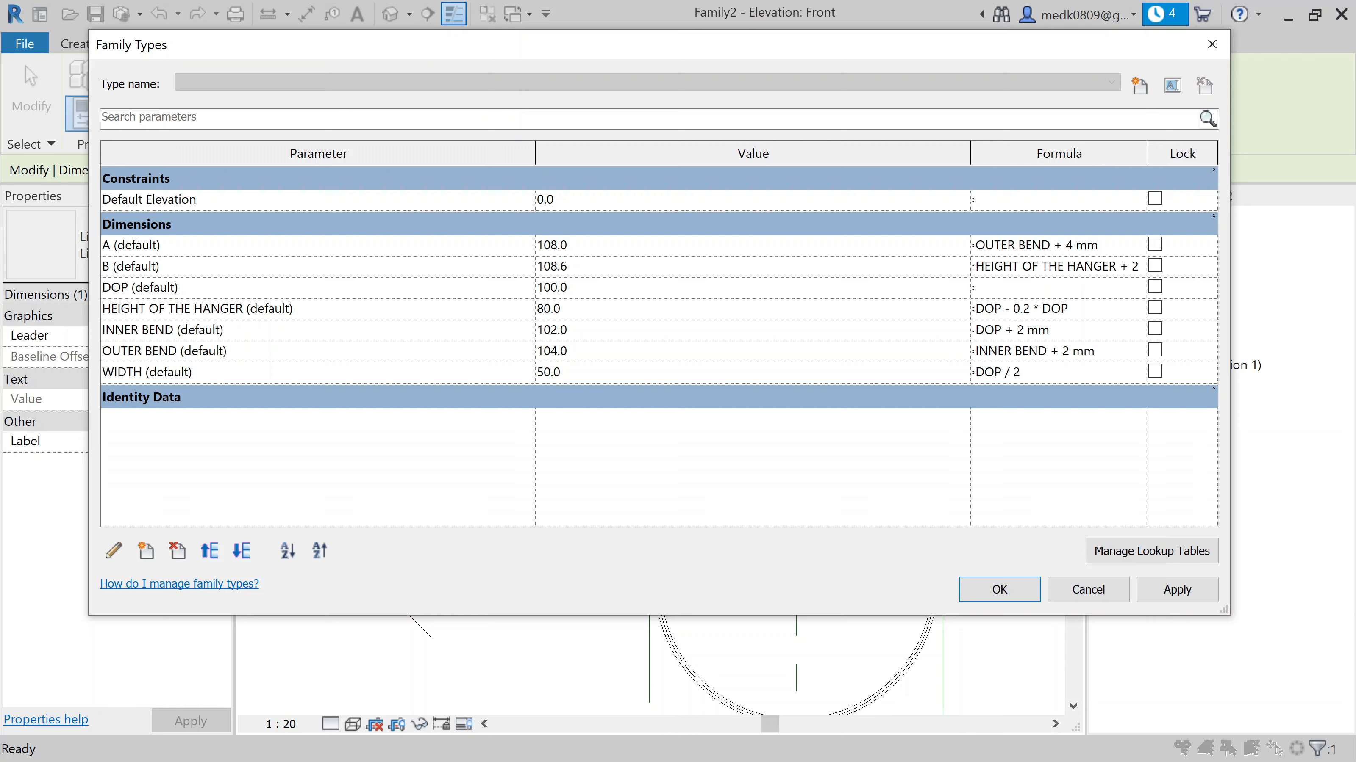
left_click(1173, 587)
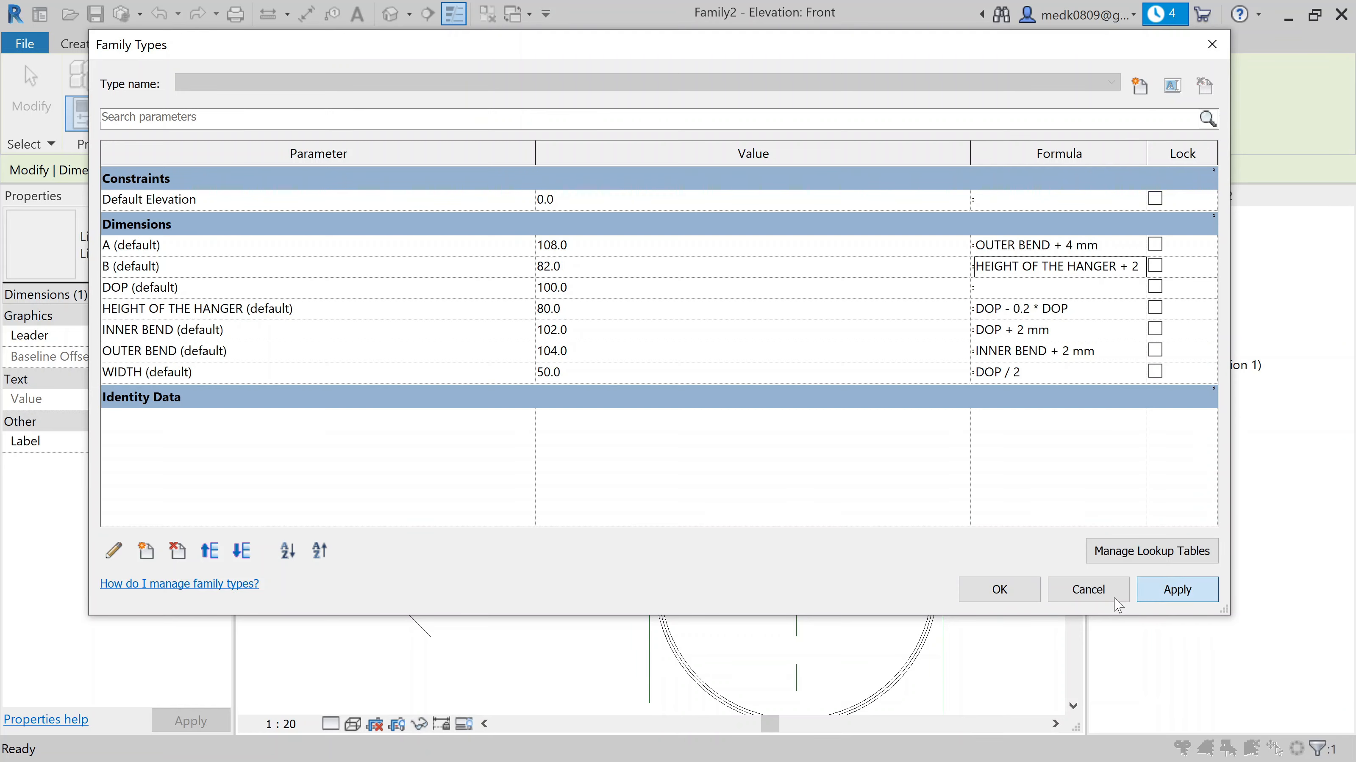
left_click(1028, 593)
key("Escape")
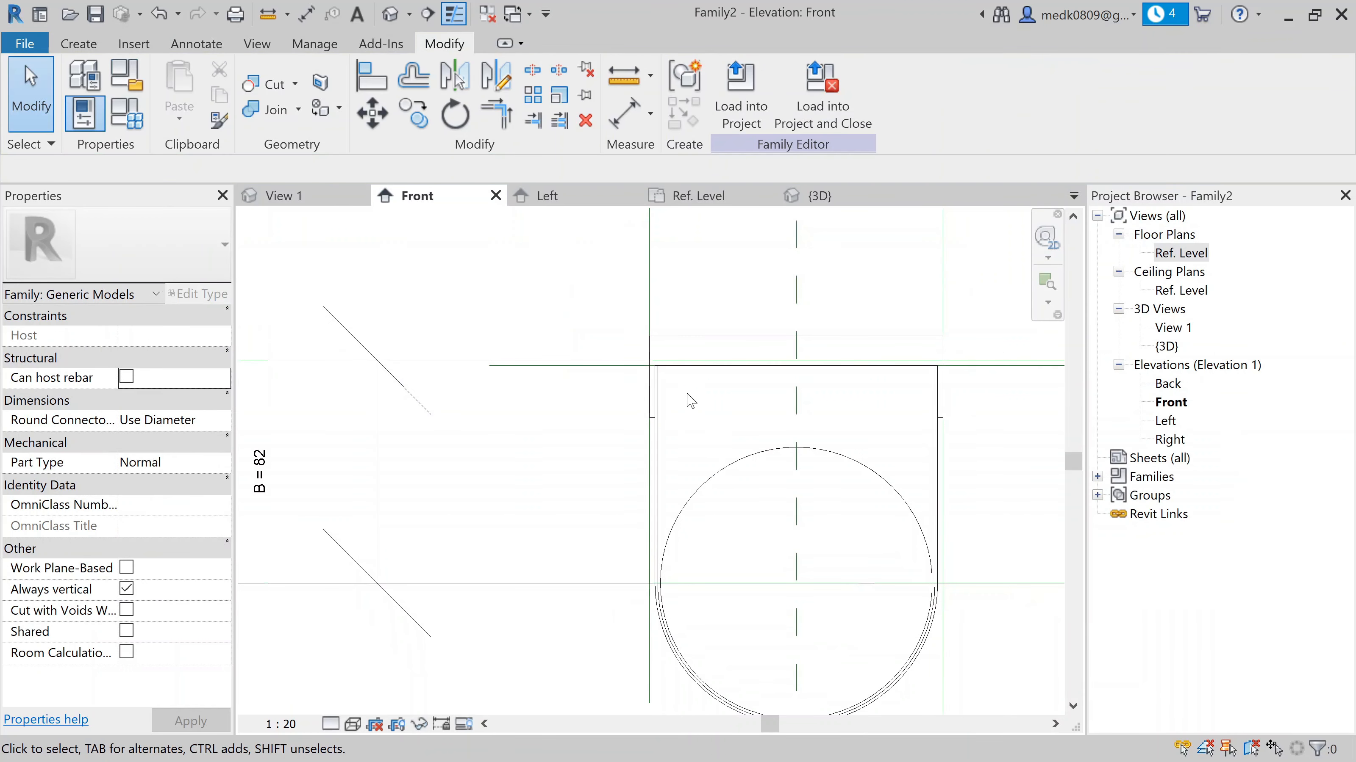
Align the cap's top edge to the horizontal reference line driven by parameter B
scroll(512, 382, "up", 5)
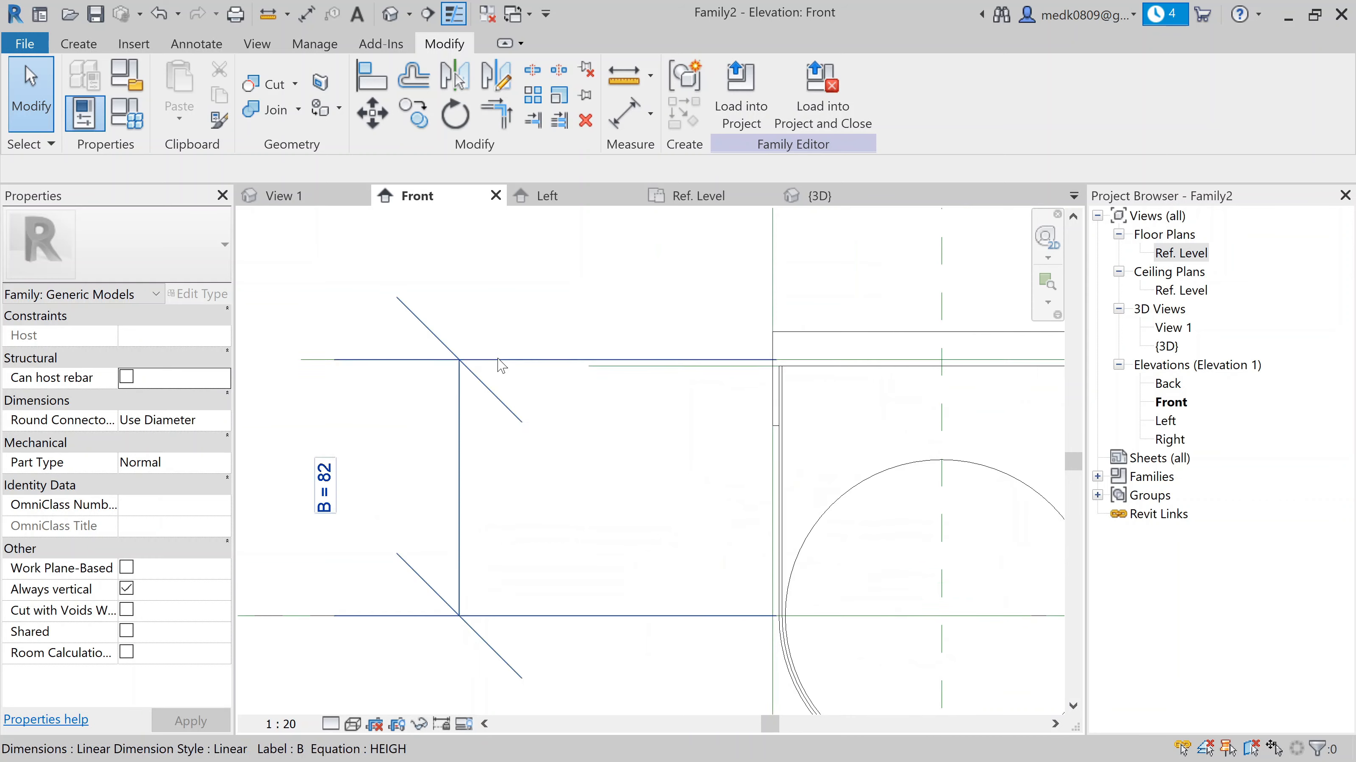
scroll(831, 363, "up", 1)
middle_click_drag(838, 367, 677, 368)
scroll(690, 361, "down", 2)
scroll(677, 369, "up", 4)
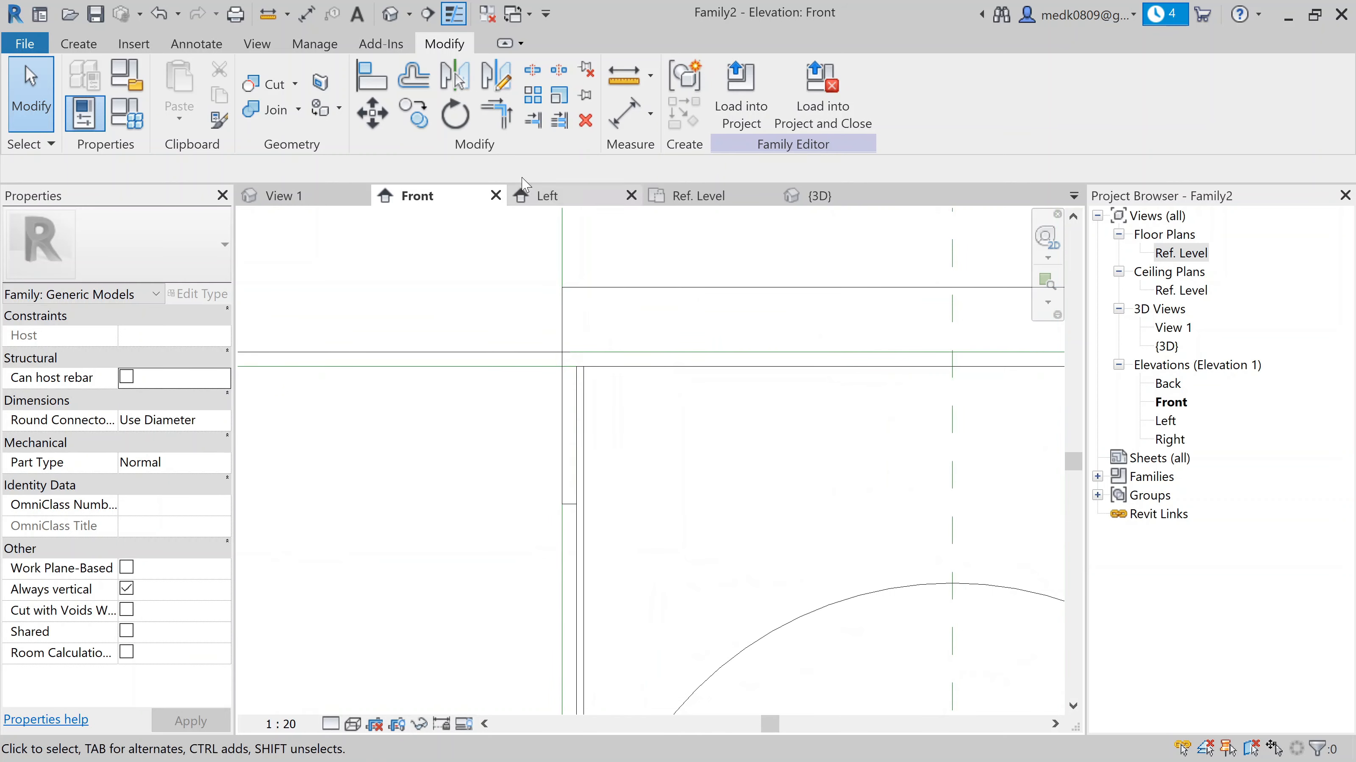
left_click(373, 79)
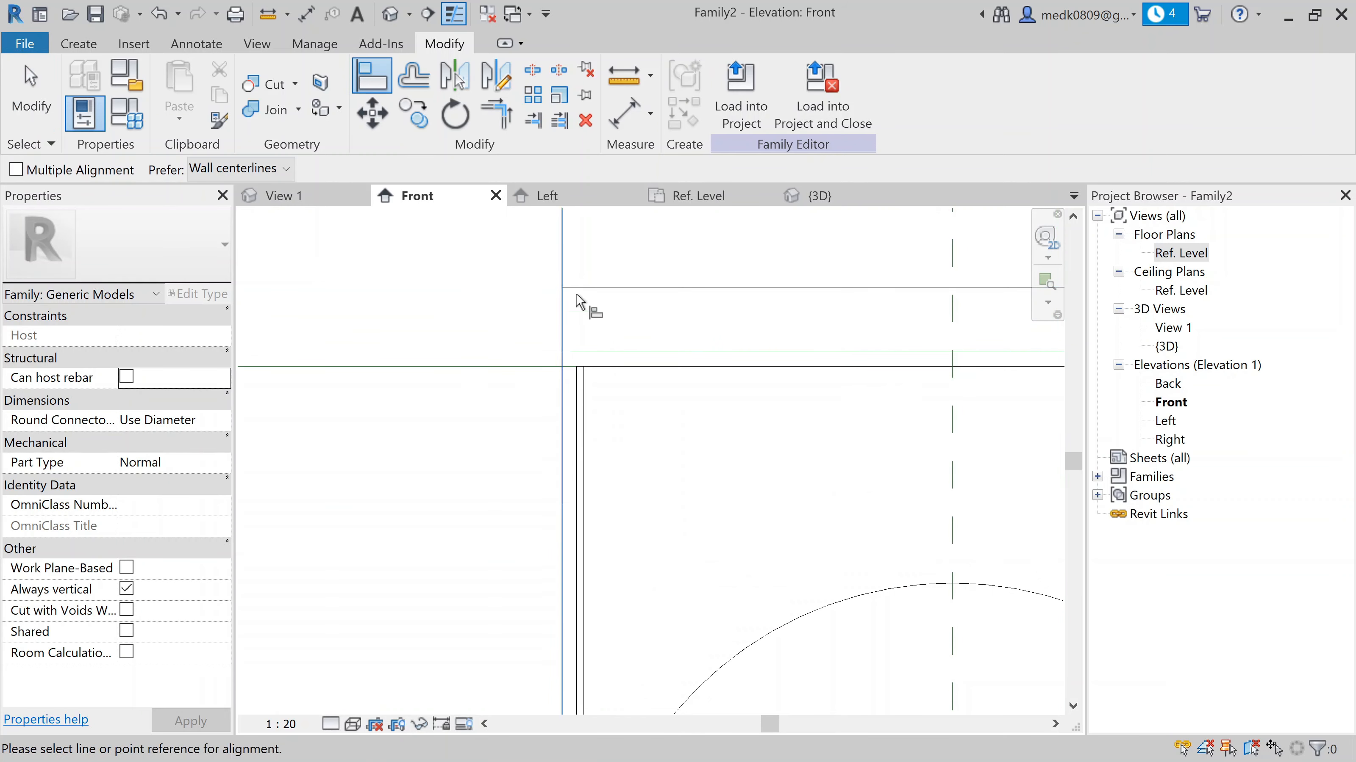
Align the top edge of the outer extrusion with the upper horizontal reference line and lock the alignment
left_click(627, 352)
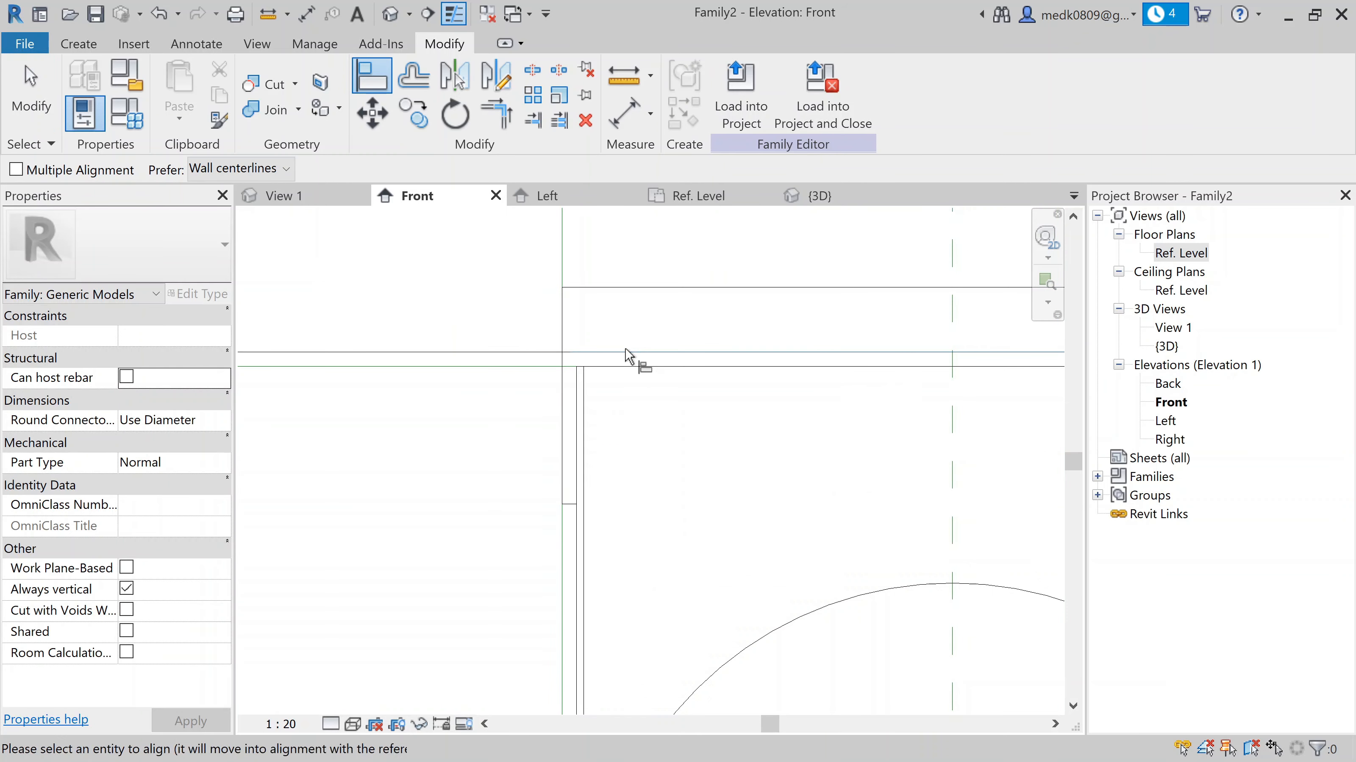
left_click(626, 288)
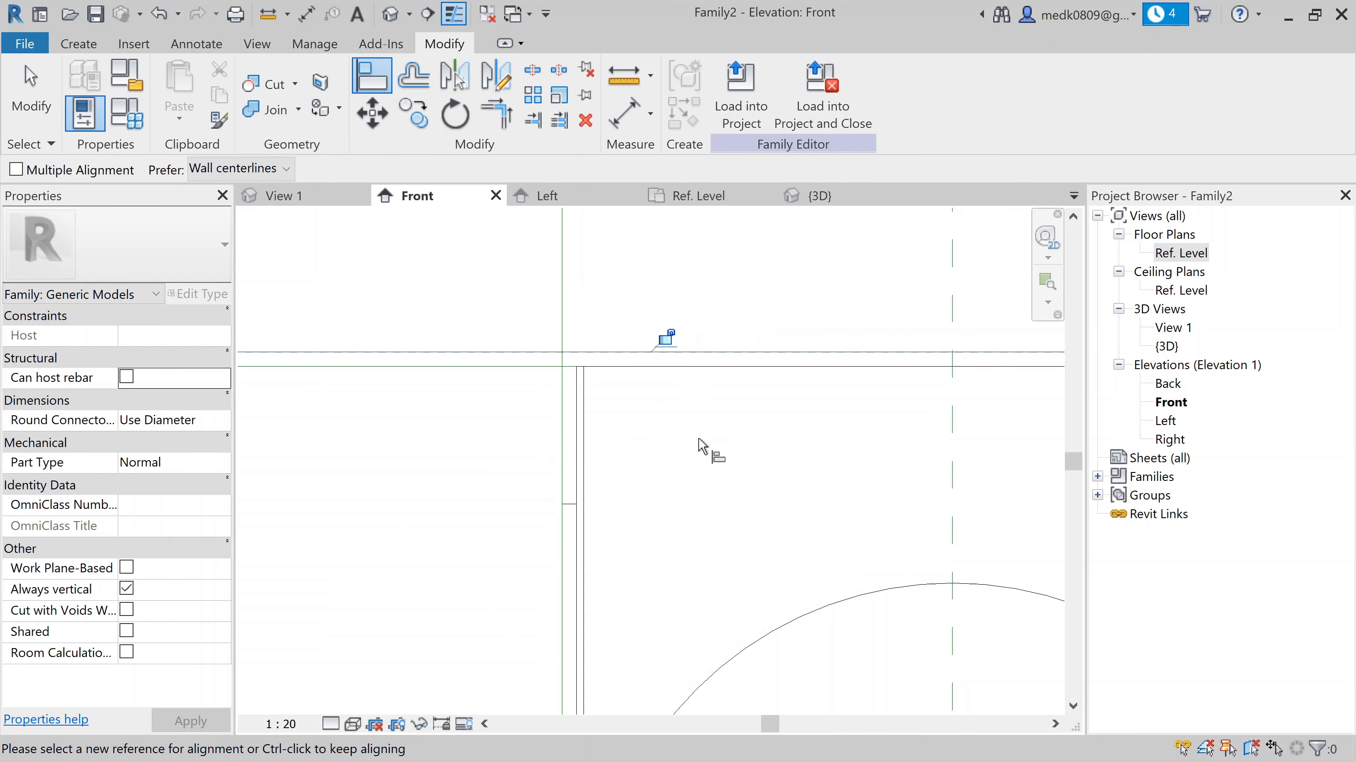
left_click(667, 342)
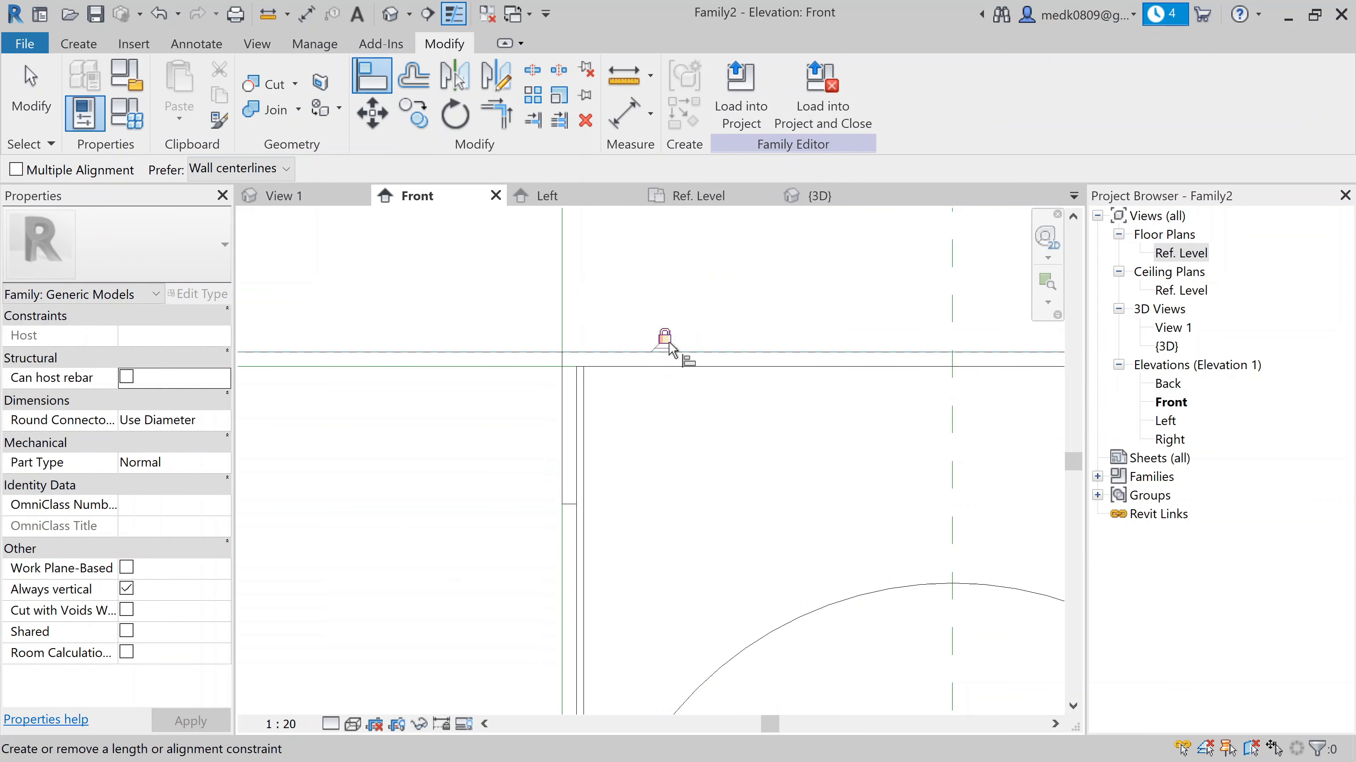
key("Escape")
Draw a horizontal reference line about 155 mm long across the hanger, between its top edge and the circle
scroll(617, 365, "down", 2)
scroll(801, 571, "up", 2)
scroll(462, 347, "down", 2)
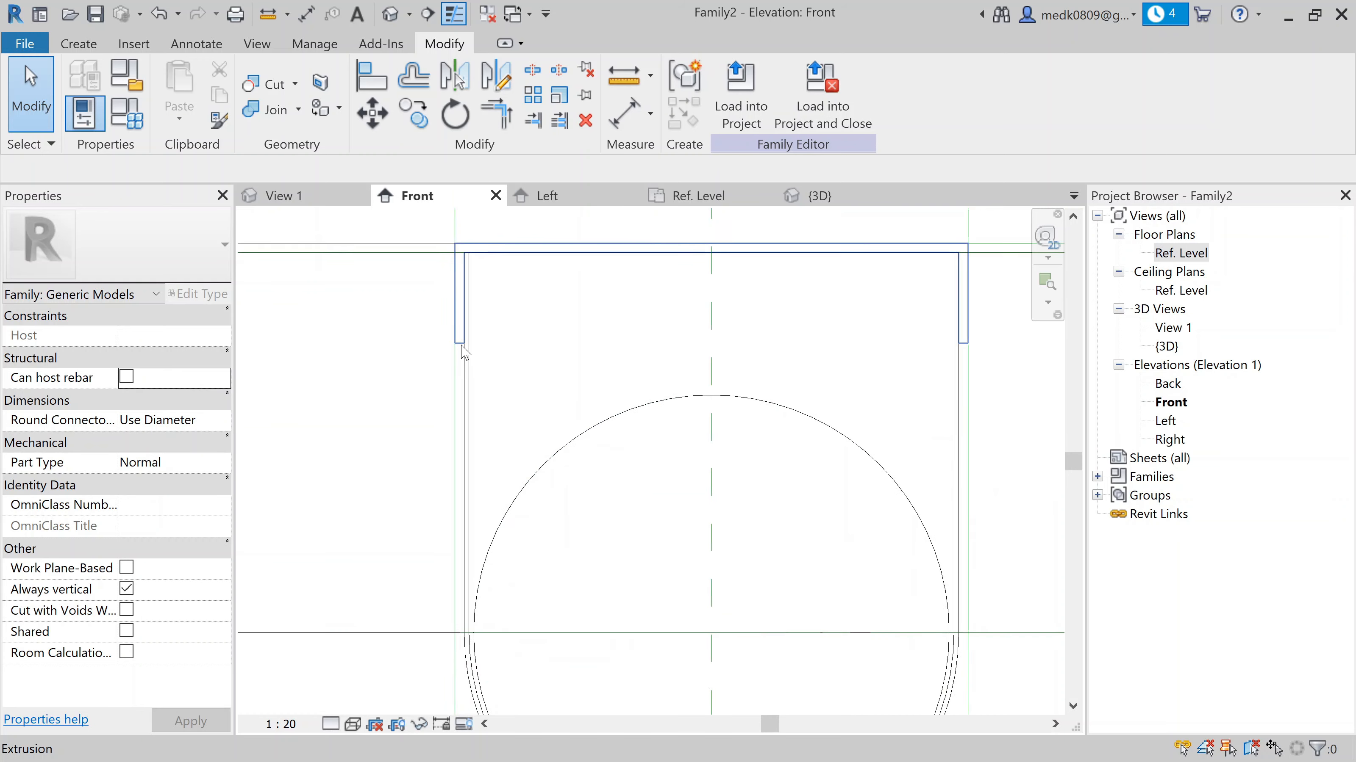
scroll(462, 347, "down", 2)
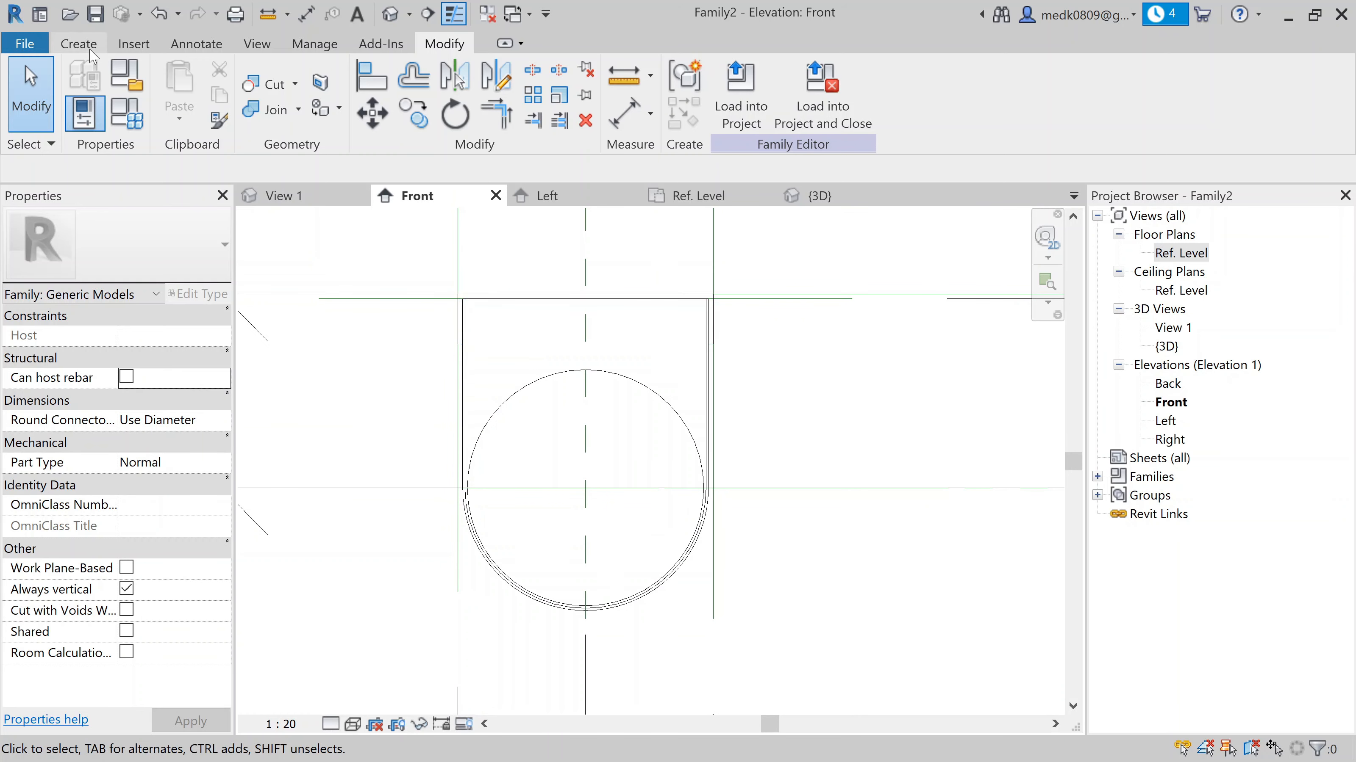
left_click(78, 43)
left_click(961, 101)
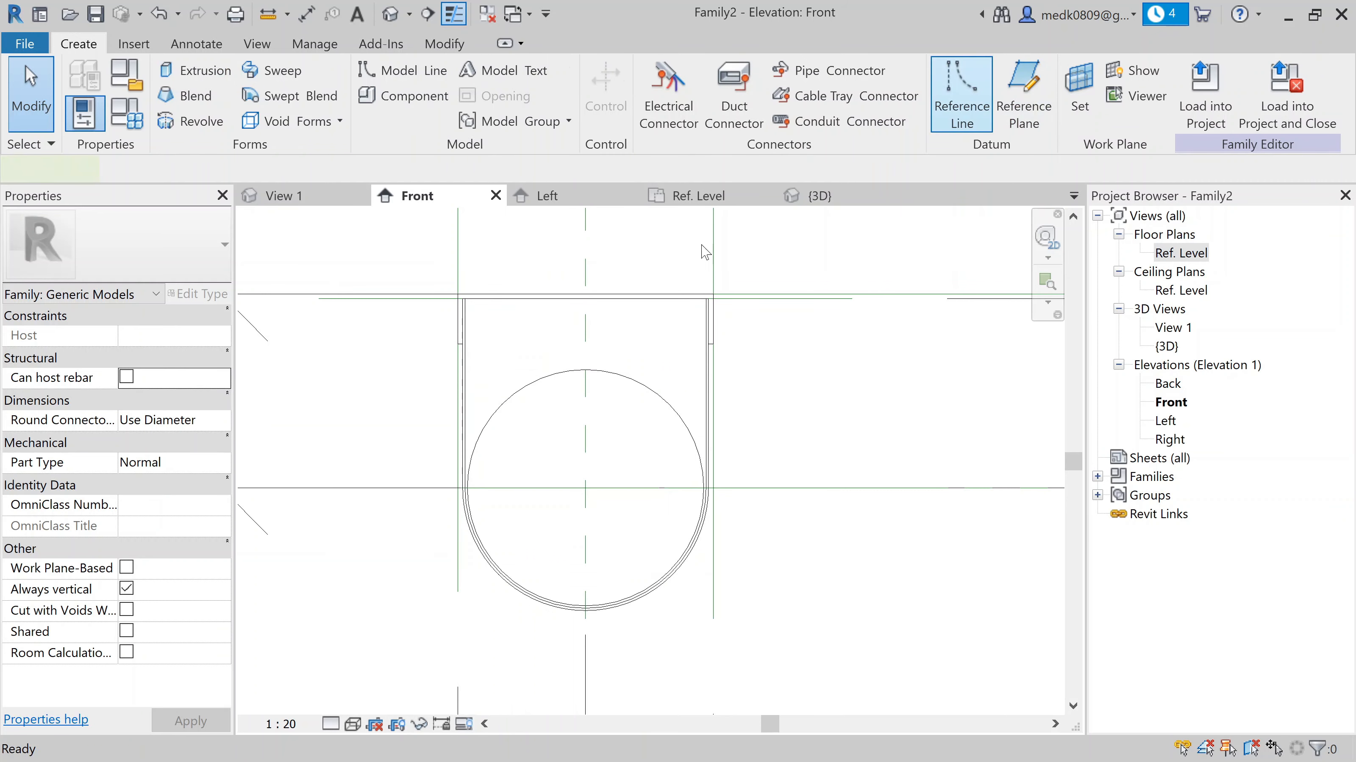
scroll(464, 344, "up", 2)
left_click(363, 360)
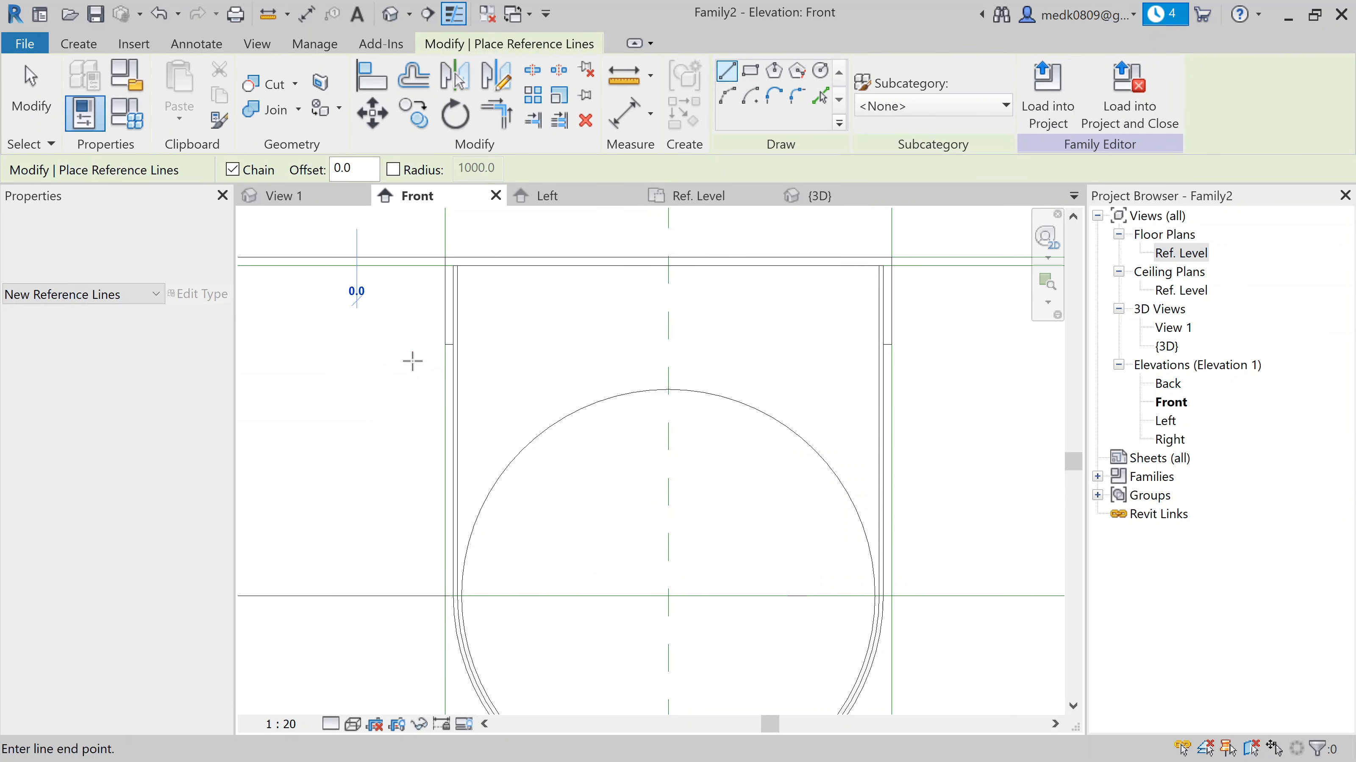
left_click(999, 360)
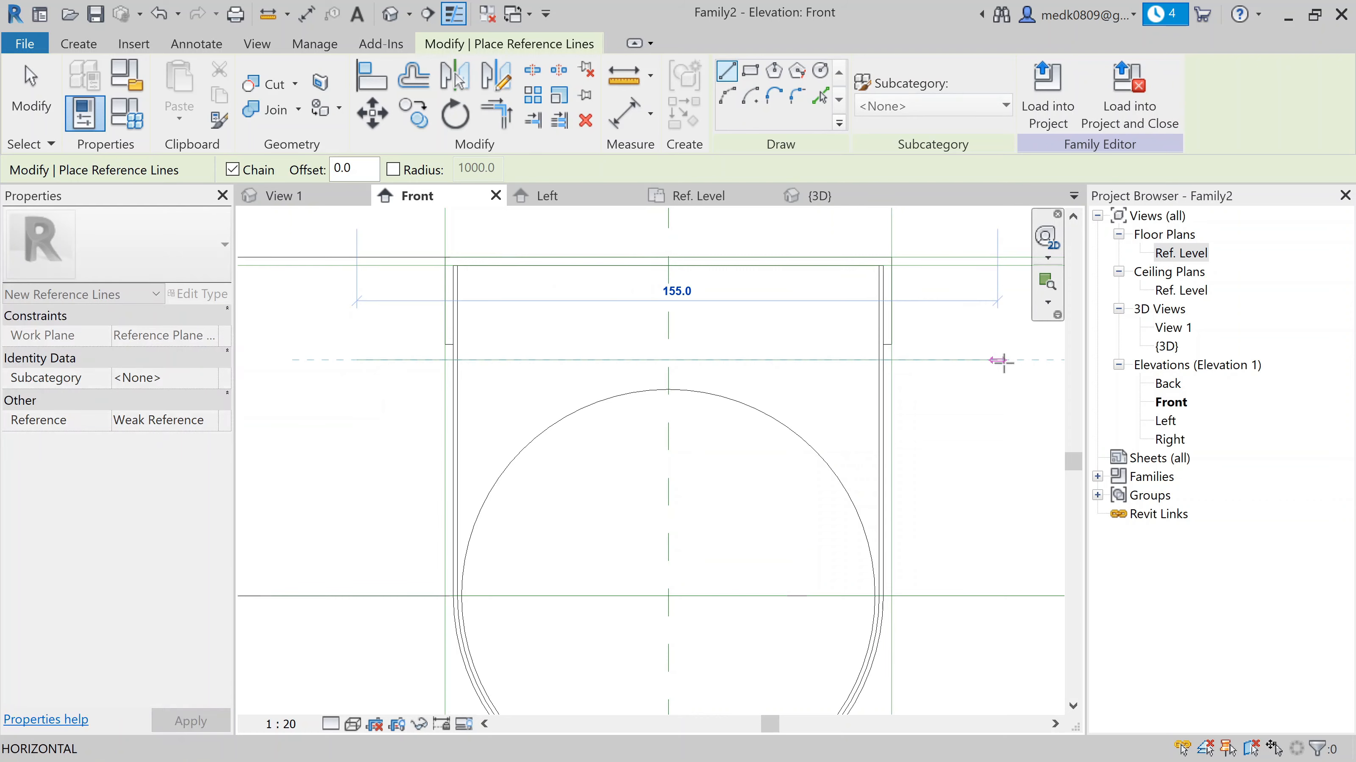
key("Escape")
scroll(700, 365, "down", 2)
key("Escape")
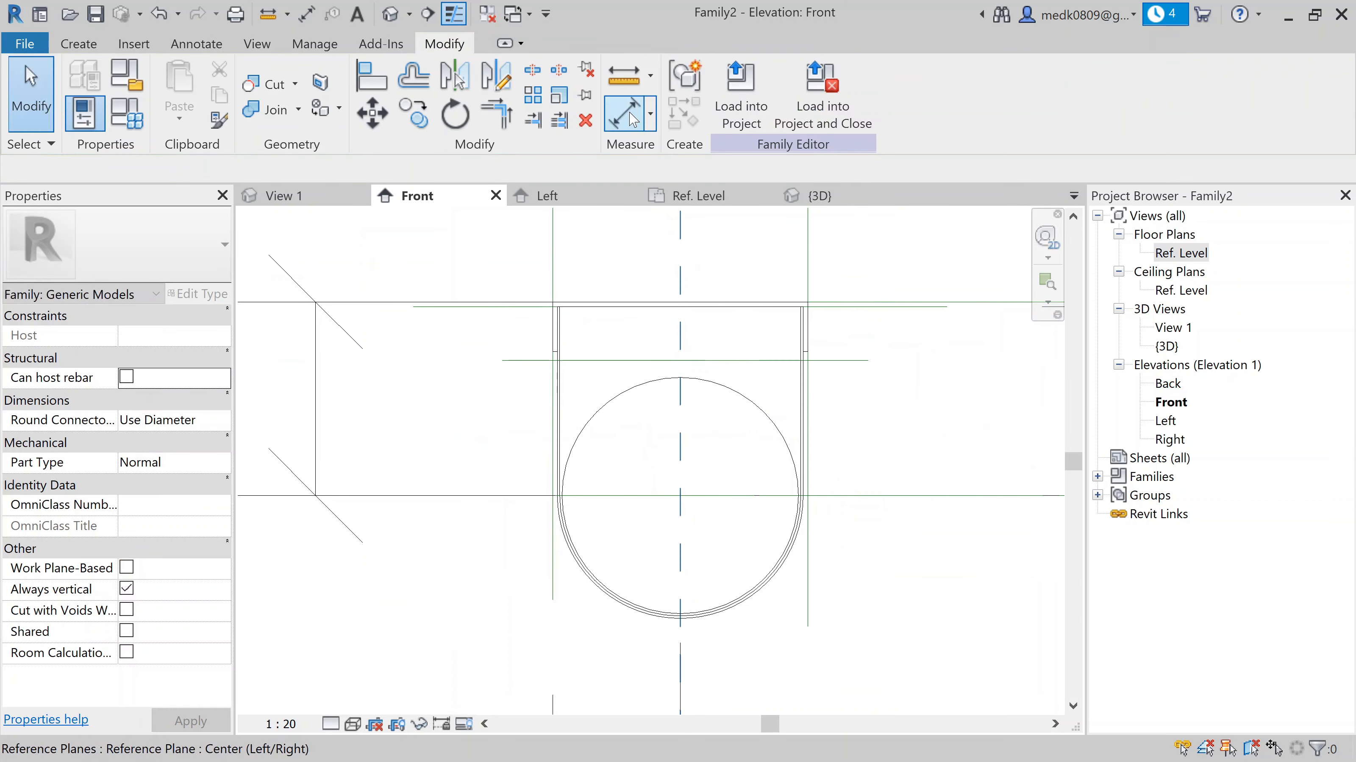
Add an aligned dimension between the new reference line and the horizontal line through the circle's centre
left_click(627, 116)
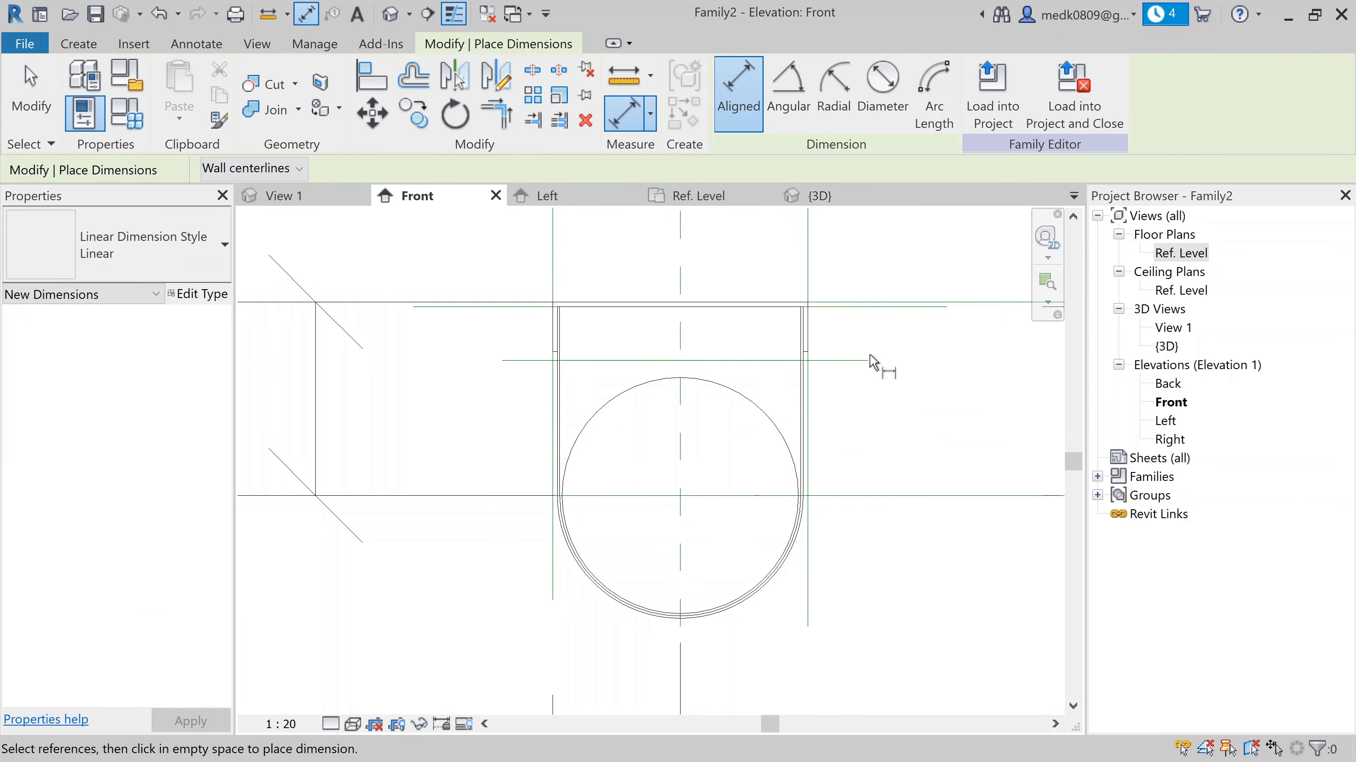
left_click(855, 362)
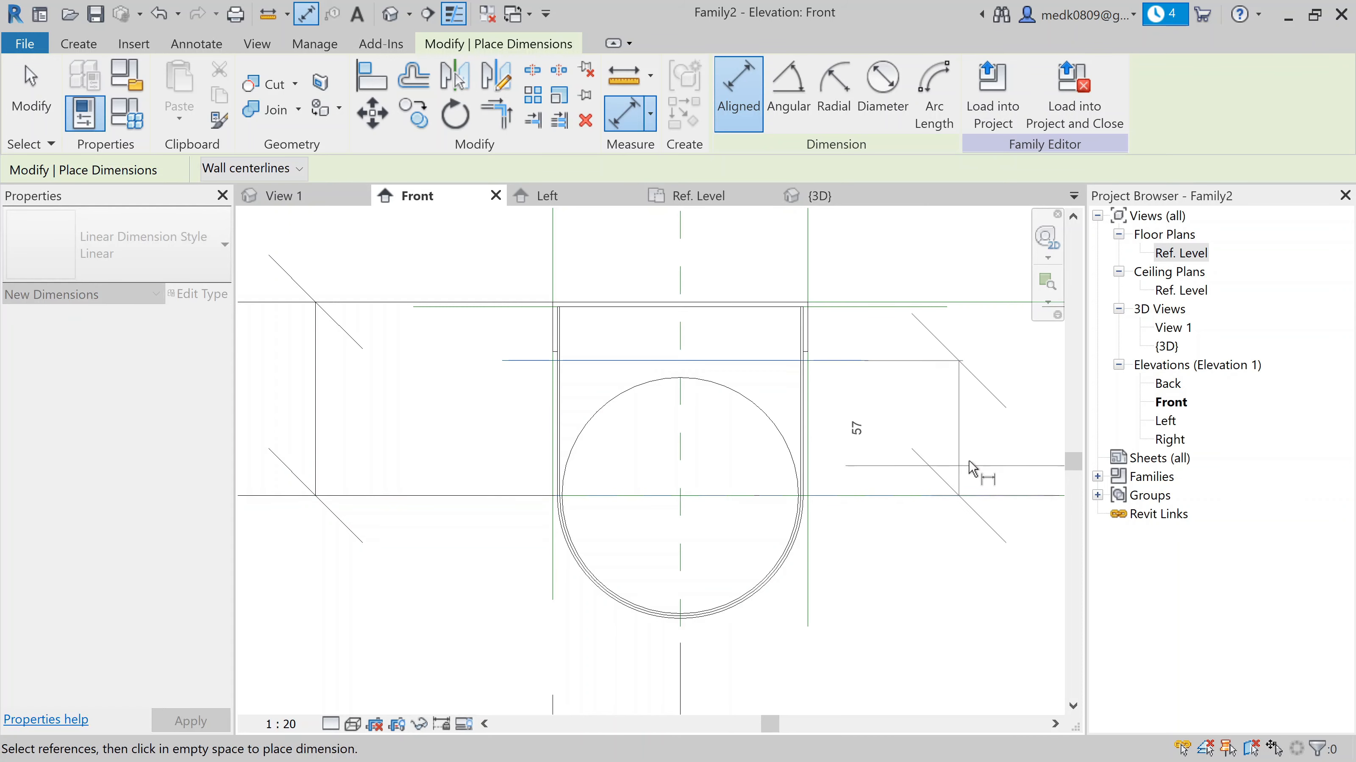
left_click(1002, 458)
key("Escape")
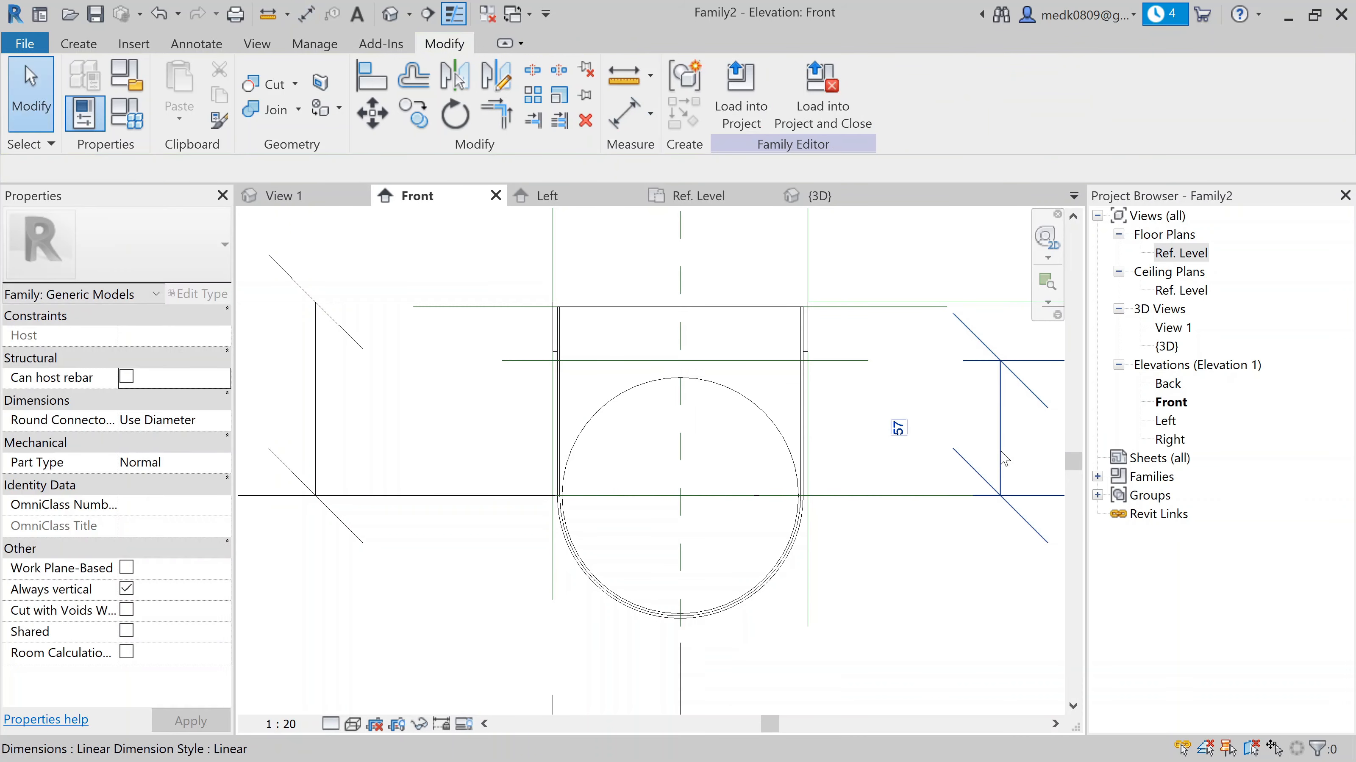
Label the new vertical dimension with a new instance family parameter named C
left_click(1002, 458)
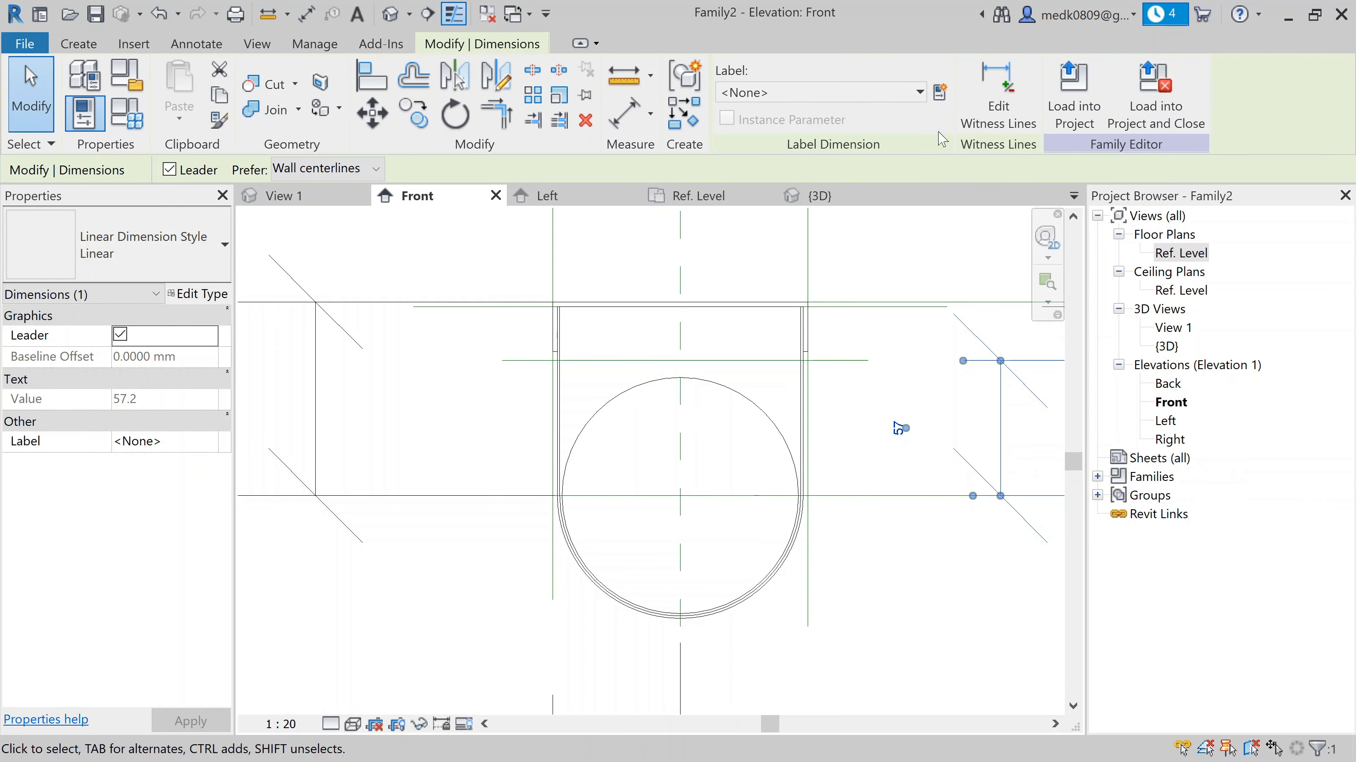
left_click(939, 94)
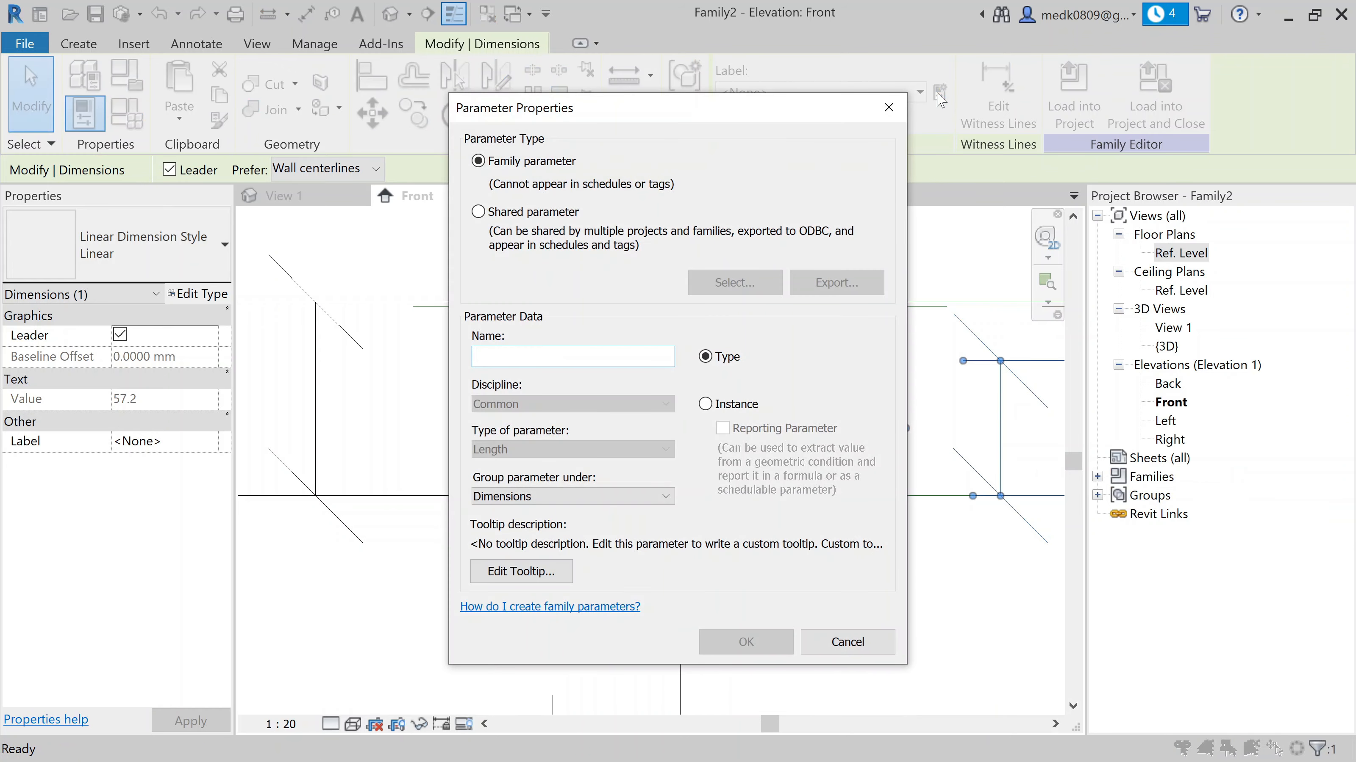
type("C")
left_click(736, 404)
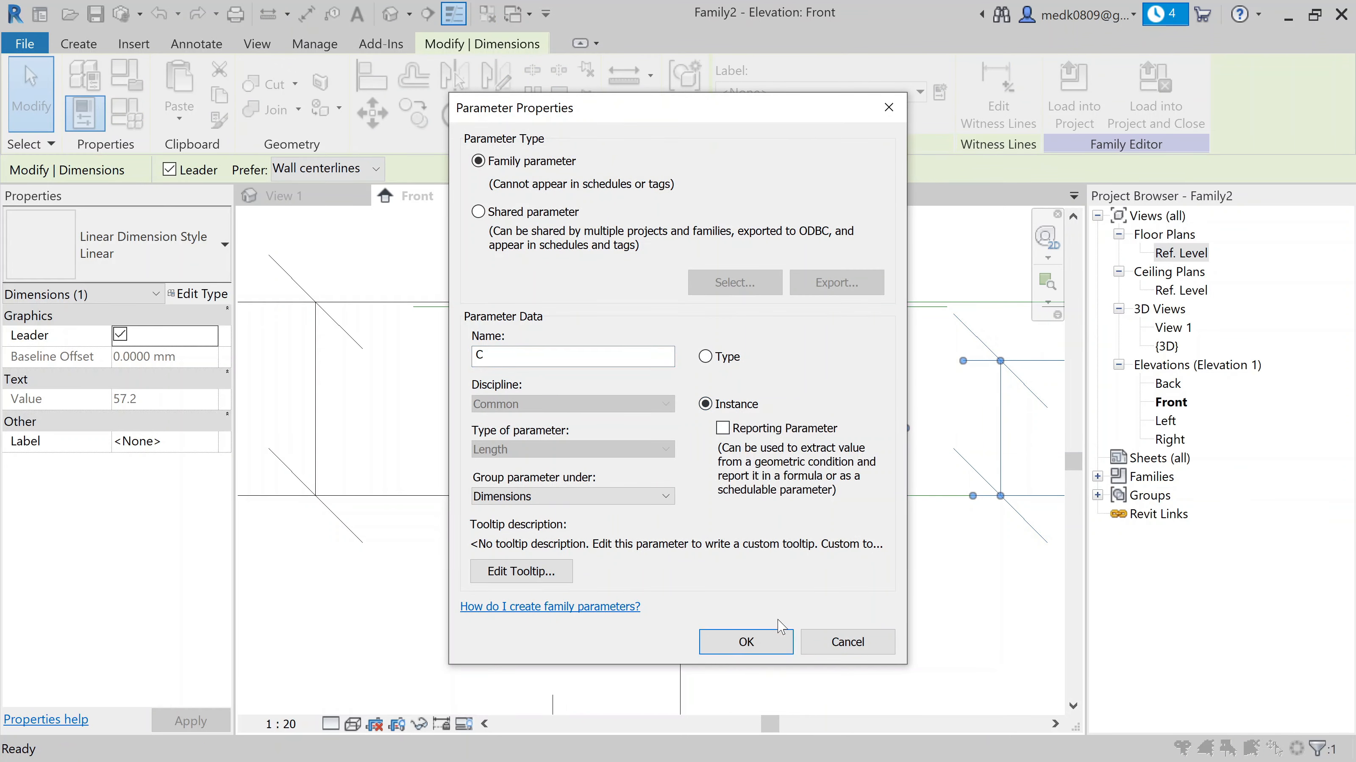
left_click(780, 648)
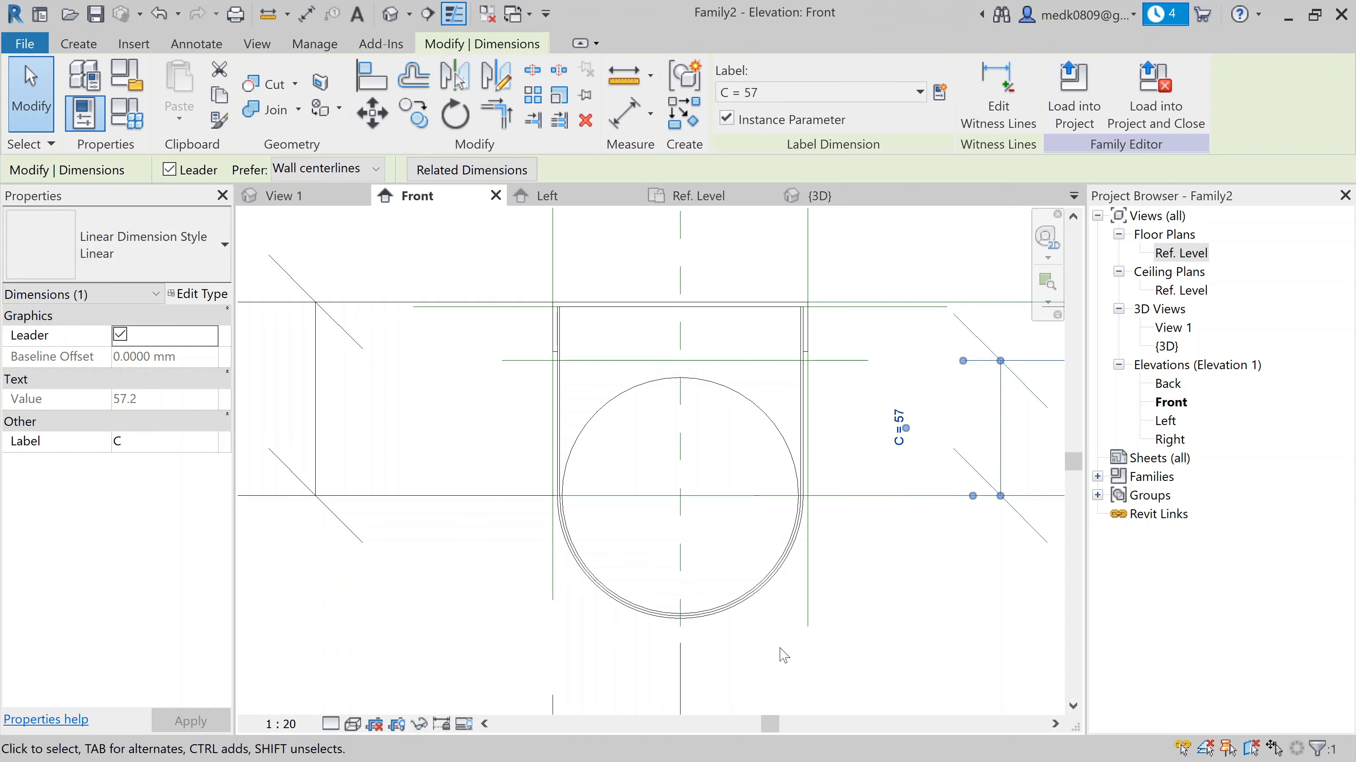
left_click(791, 615)
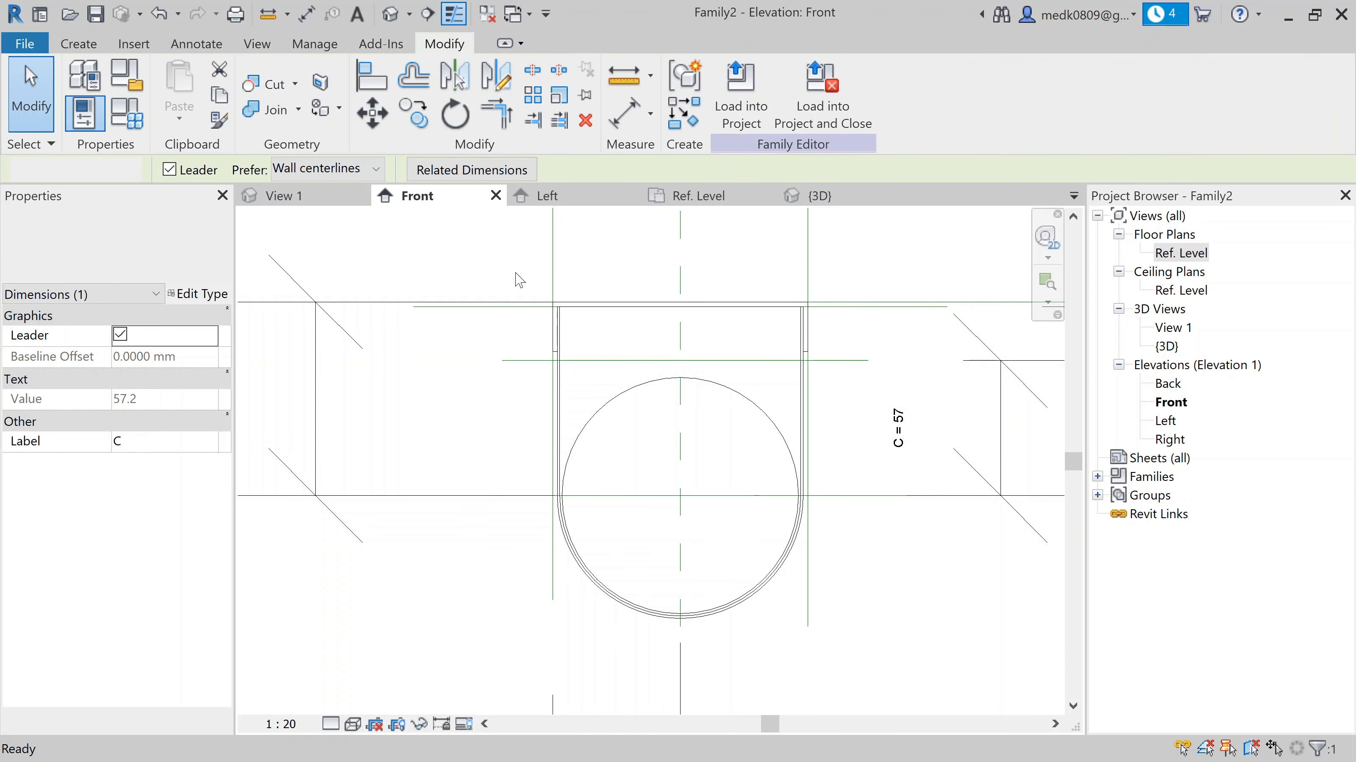
Give parameter C the formula DOP + 0.2 * DOP in the family types and apply it
left_click(127, 113)
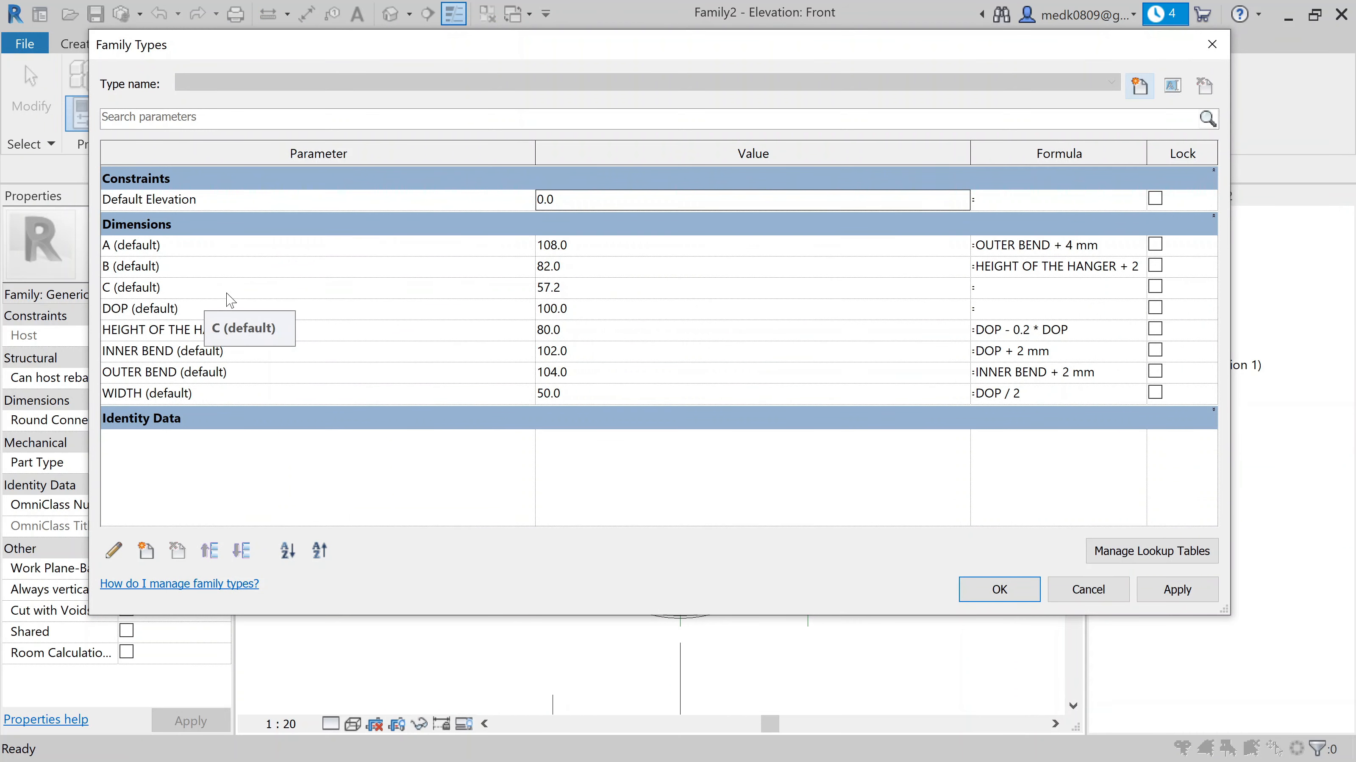
left_click(1017, 289)
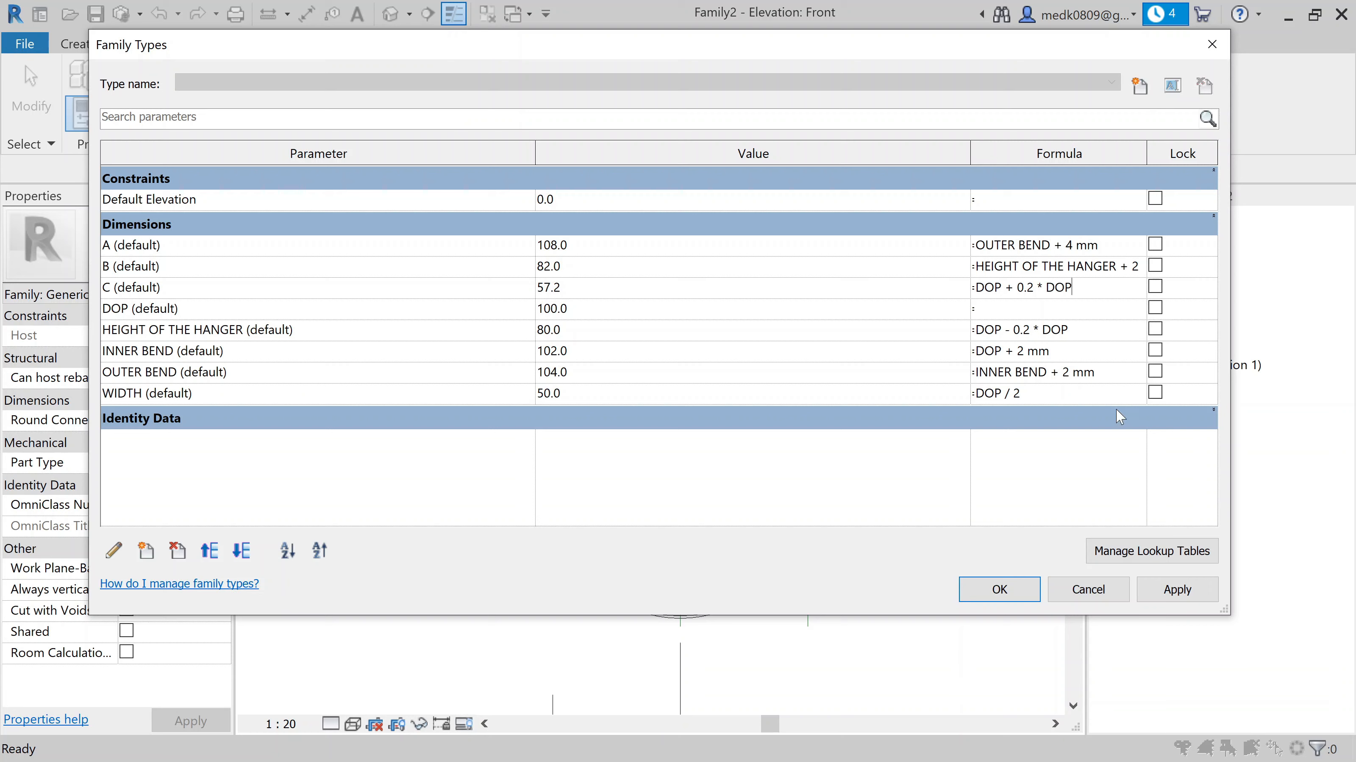
left_click(1170, 600)
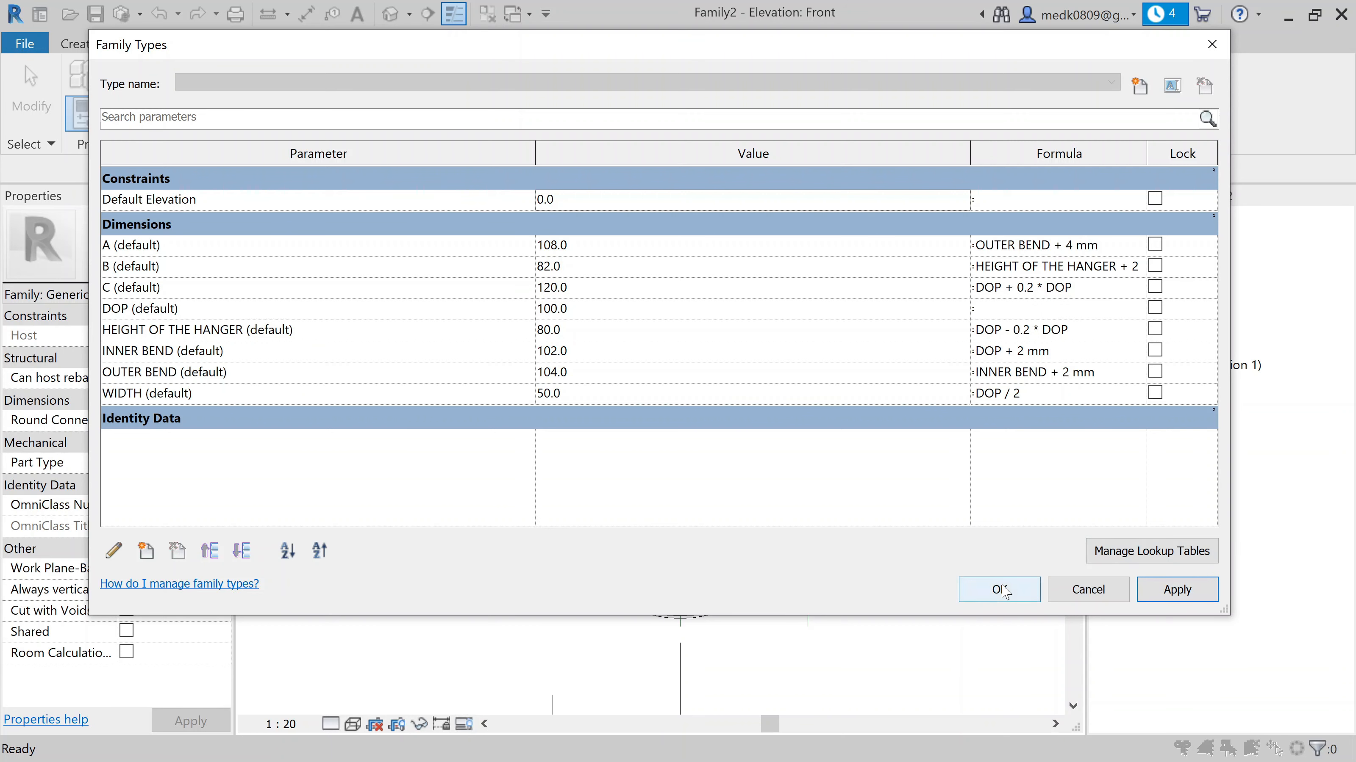
left_click(1002, 591)
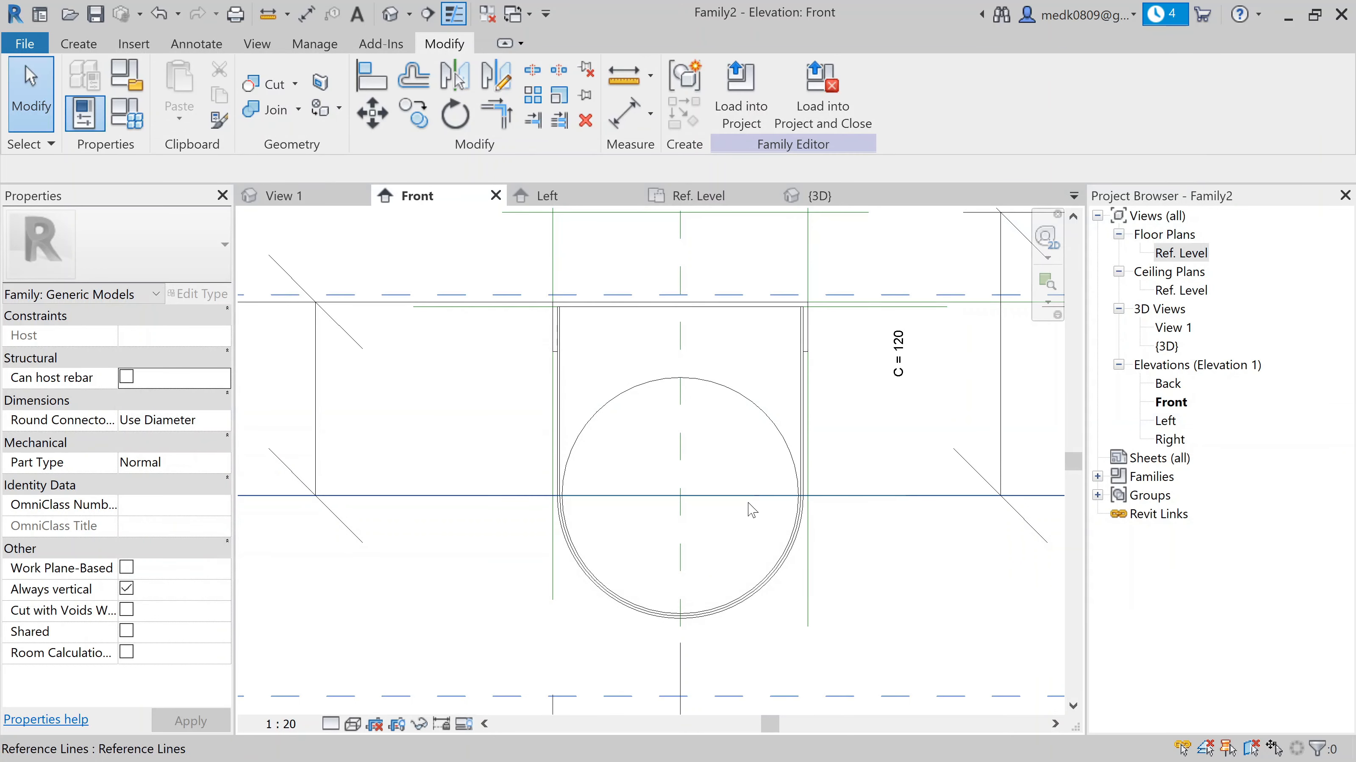
Reduce the formula of parameter C to DOP in the family types and apply it
scroll(750, 510, "down", 3)
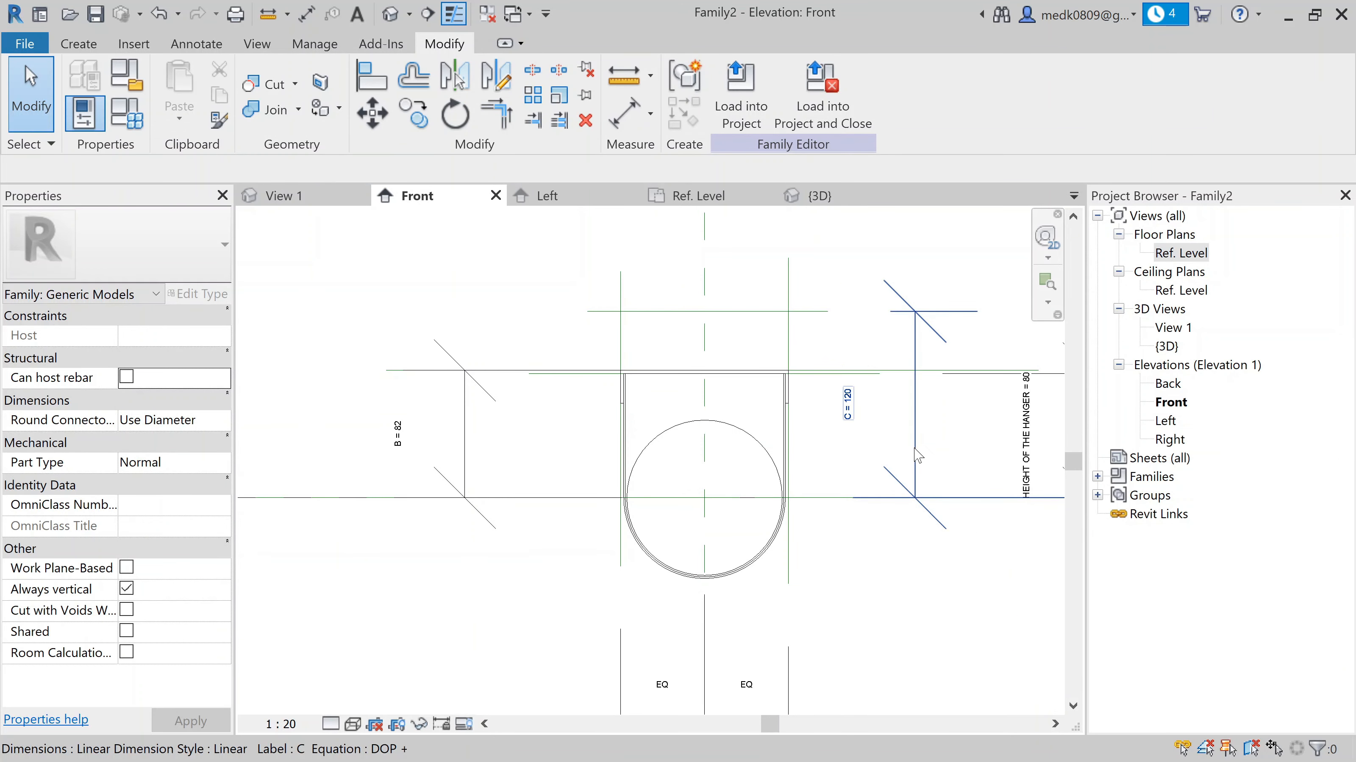
scroll(917, 455, "up", 2)
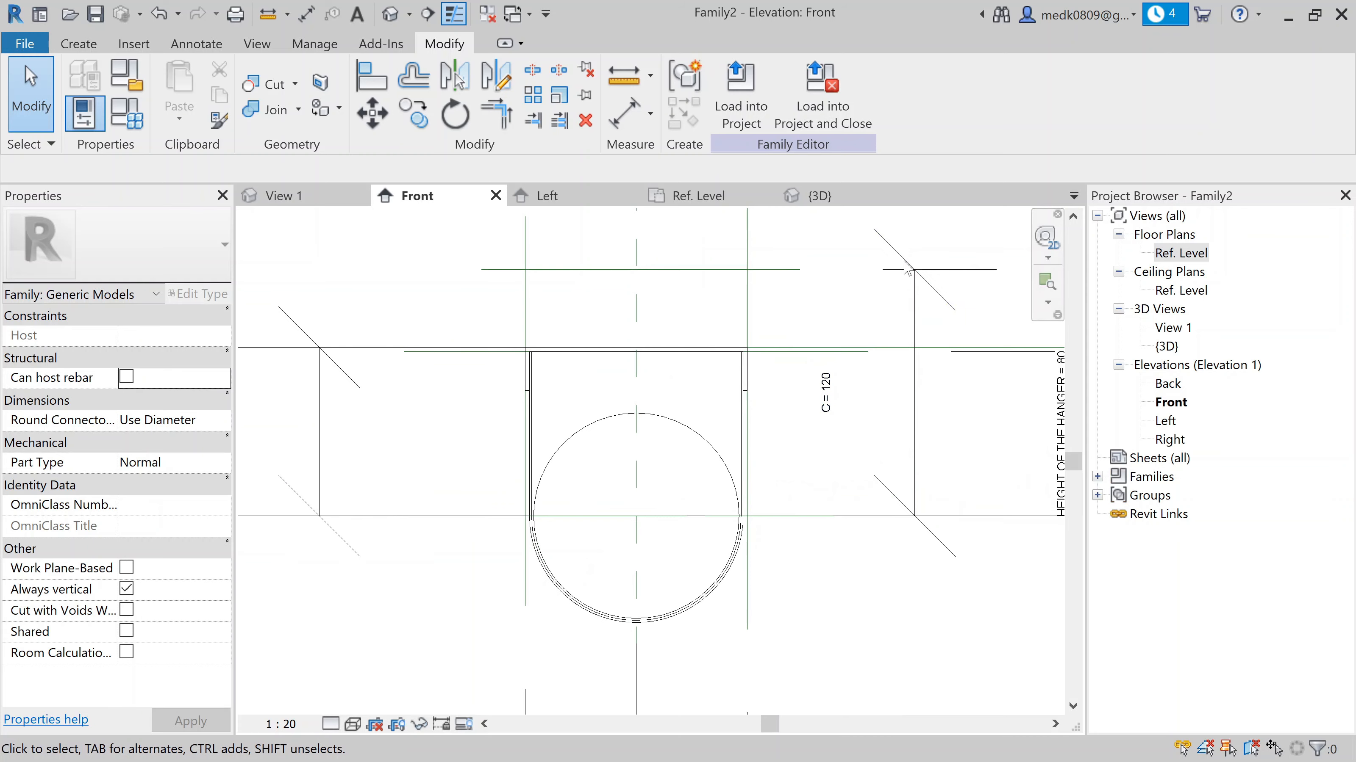
scroll(914, 408, "up", 1)
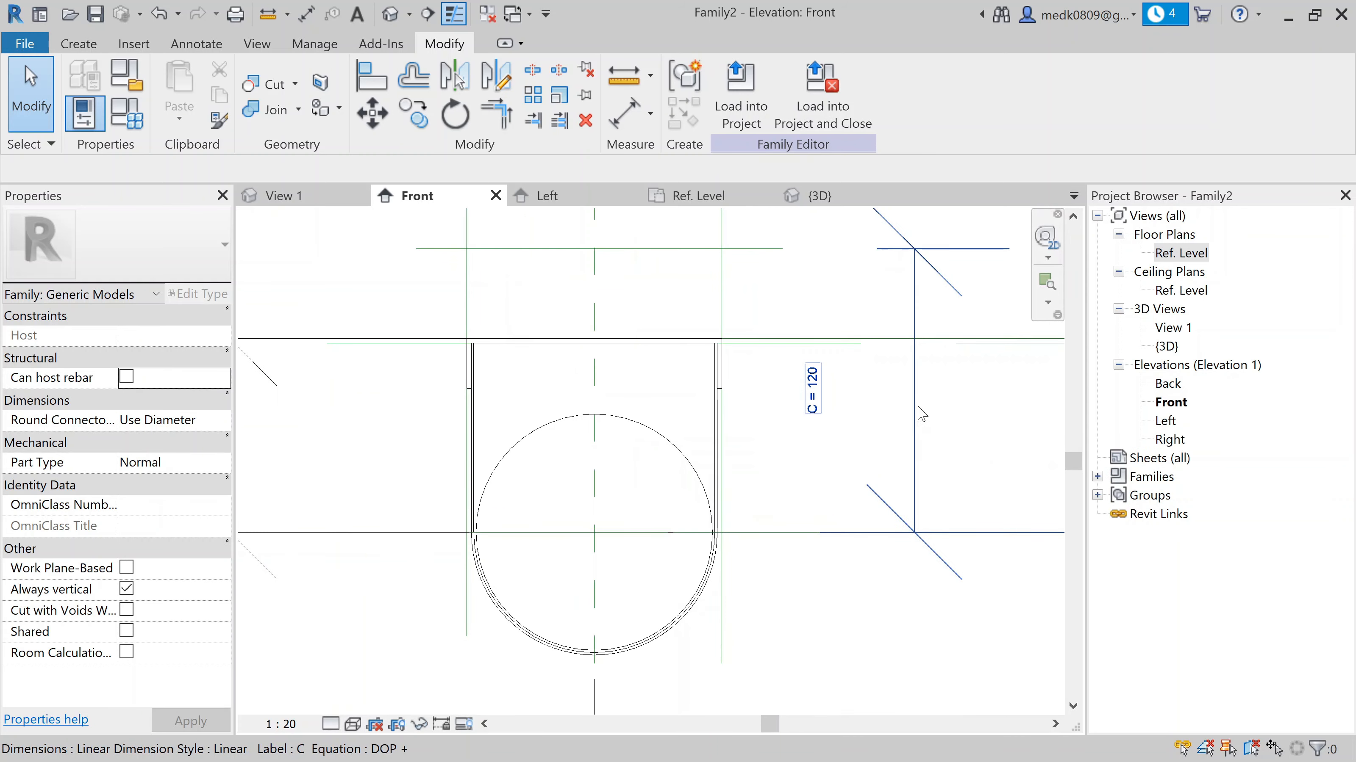
scroll(922, 414, "down", 1)
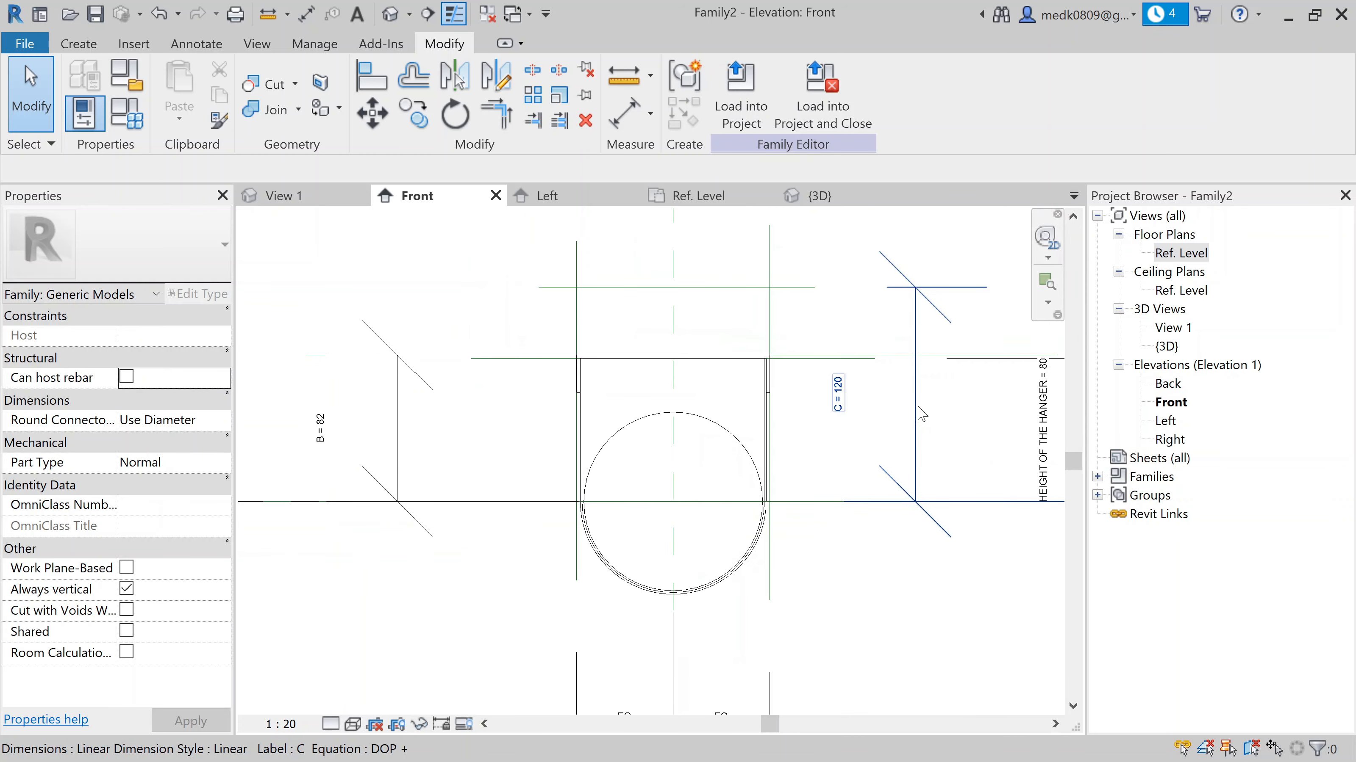
left_click(140, 119)
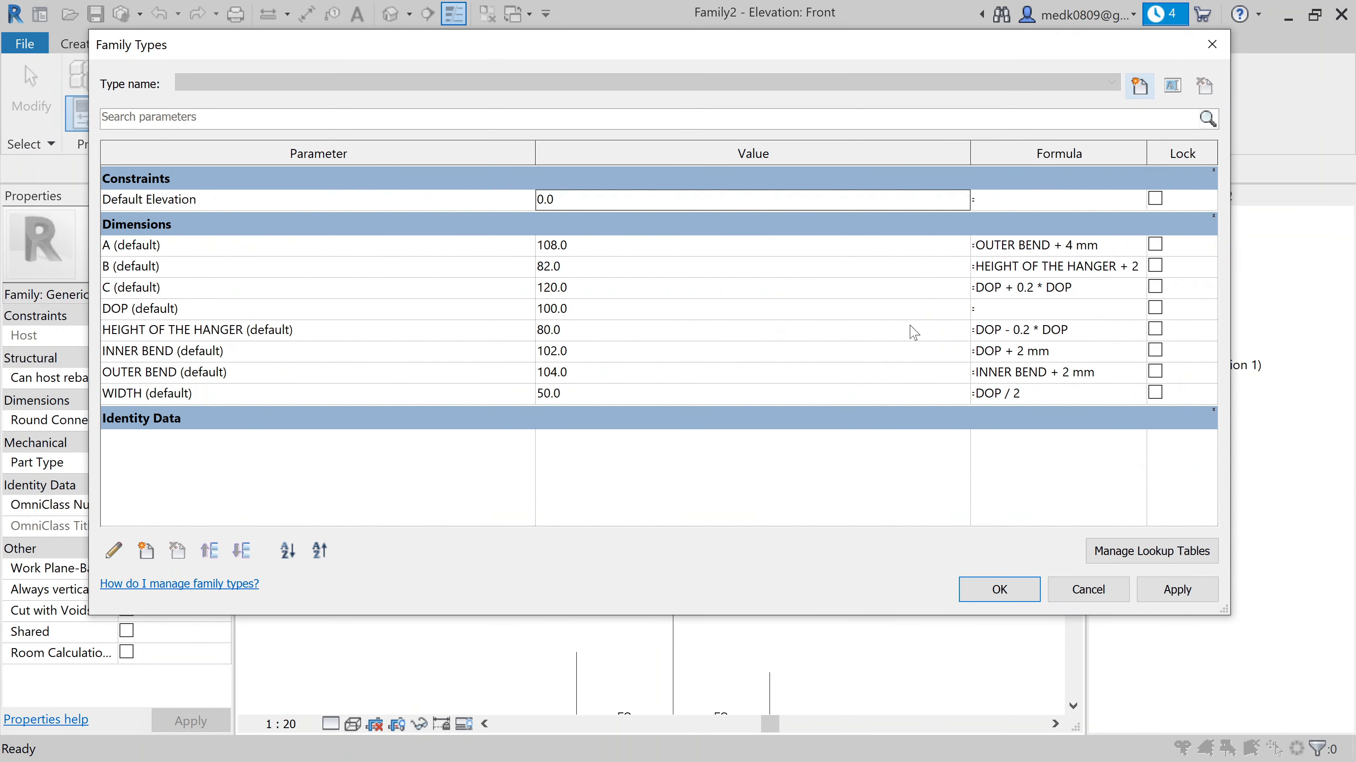
left_click(1018, 289)
key("shift+Right")
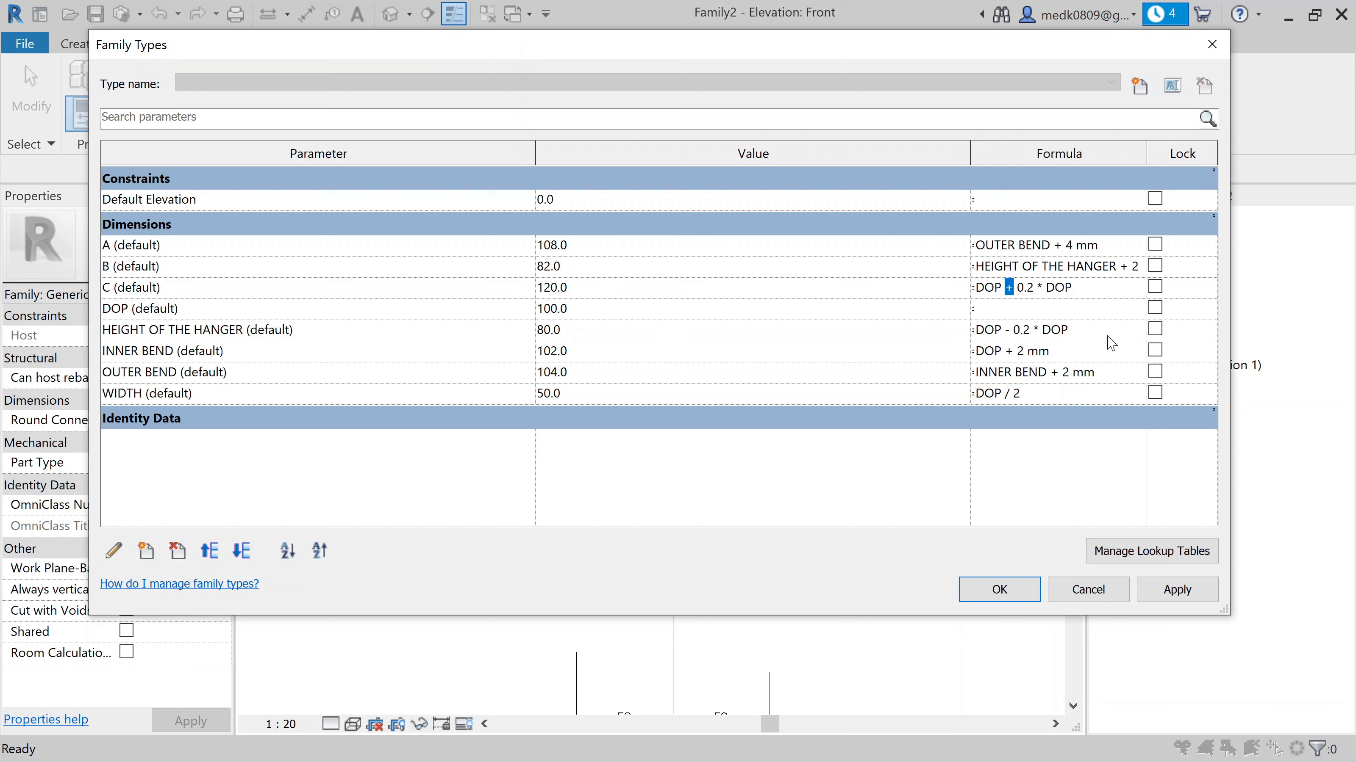
key("Delete")
key("Delete")
key("Delete")
key("Delete")
key("Delete")
key("Delete")
key("Delete")
key("Delete")
key("Delete")
key("Delete")
left_click(1168, 590)
left_click(999, 590)
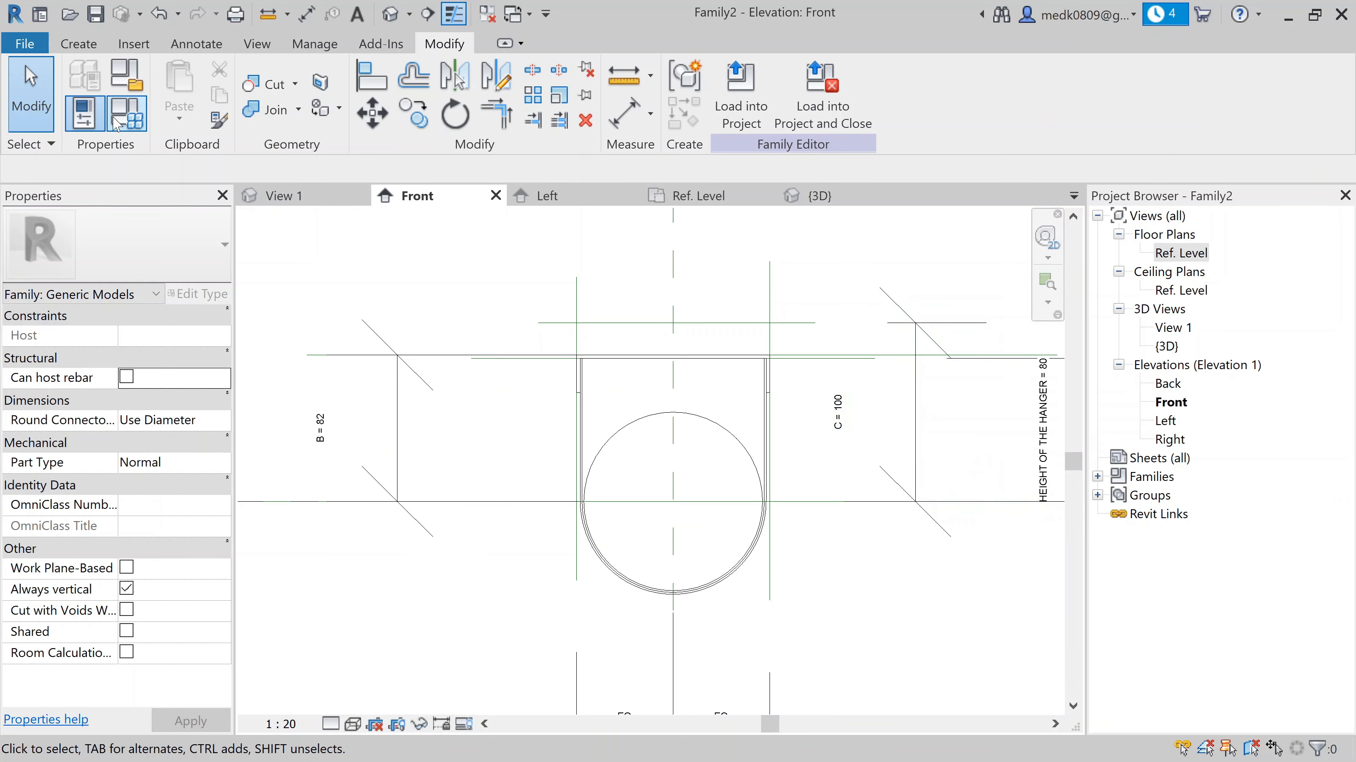
Set the formula of parameter C to DOP / 2 in the family types and apply it
left_click(126, 114)
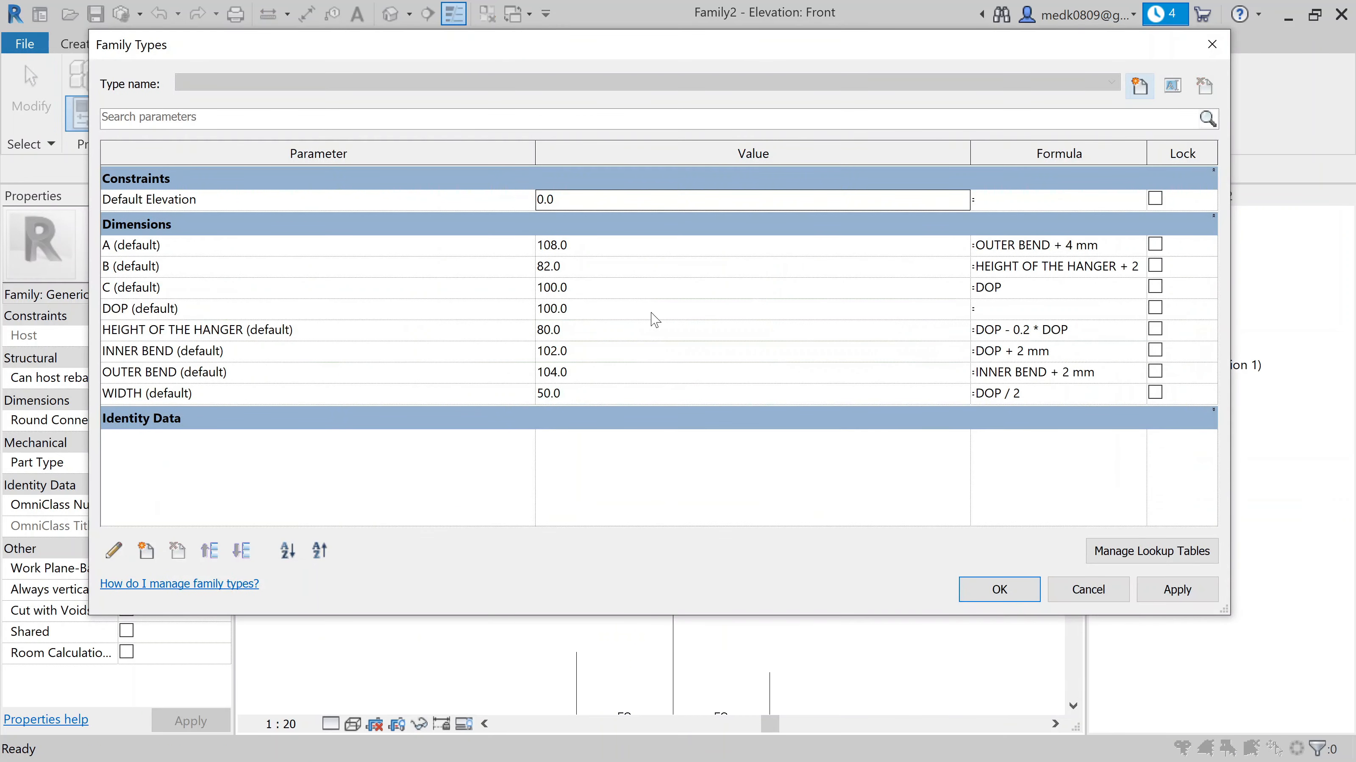
left_click(1012, 290)
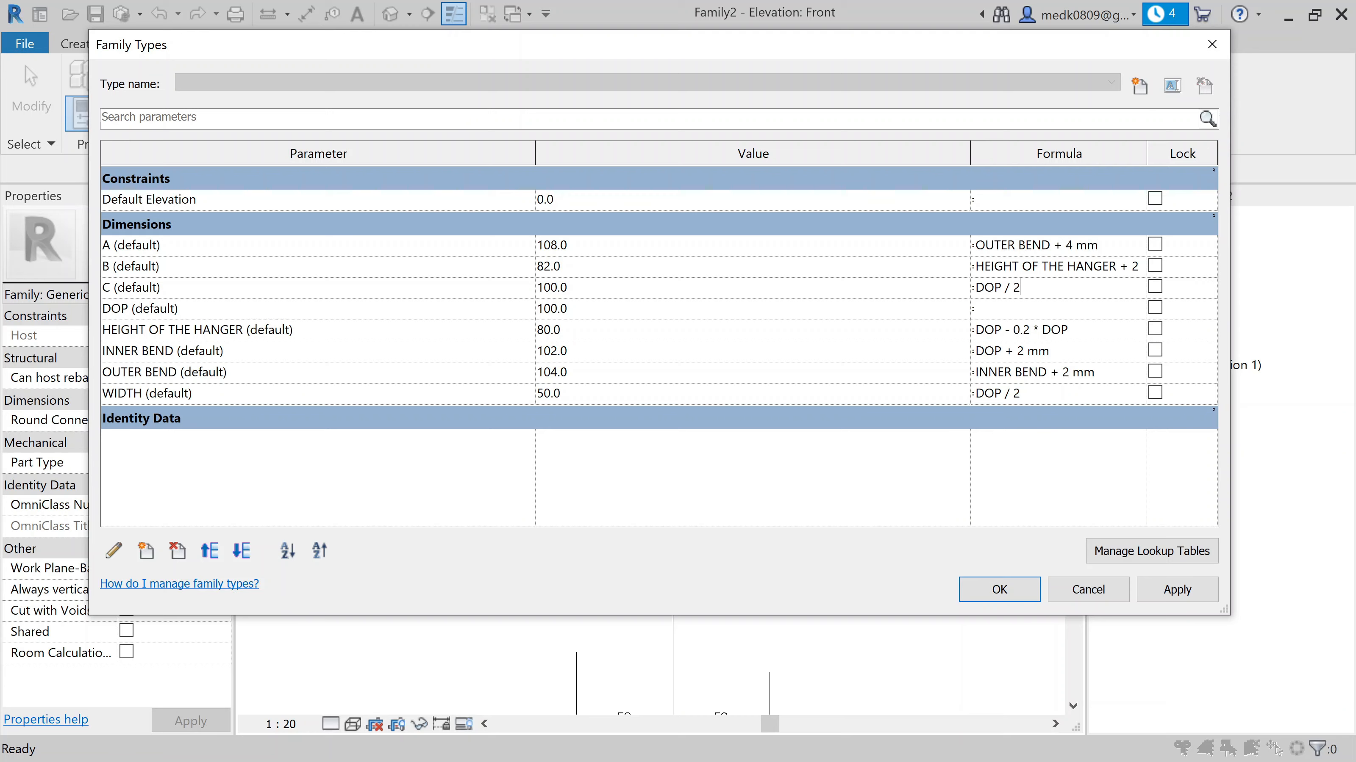
left_click(1165, 592)
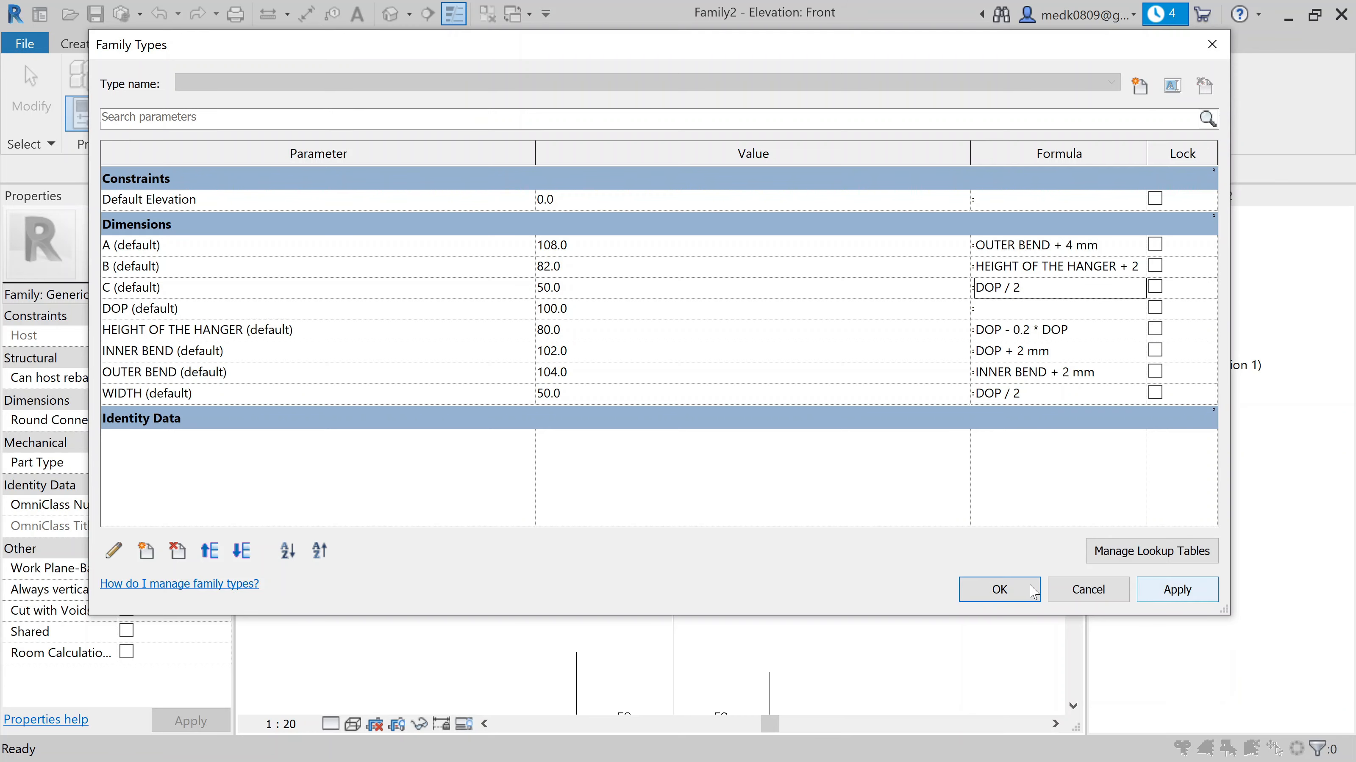
left_click(1028, 590)
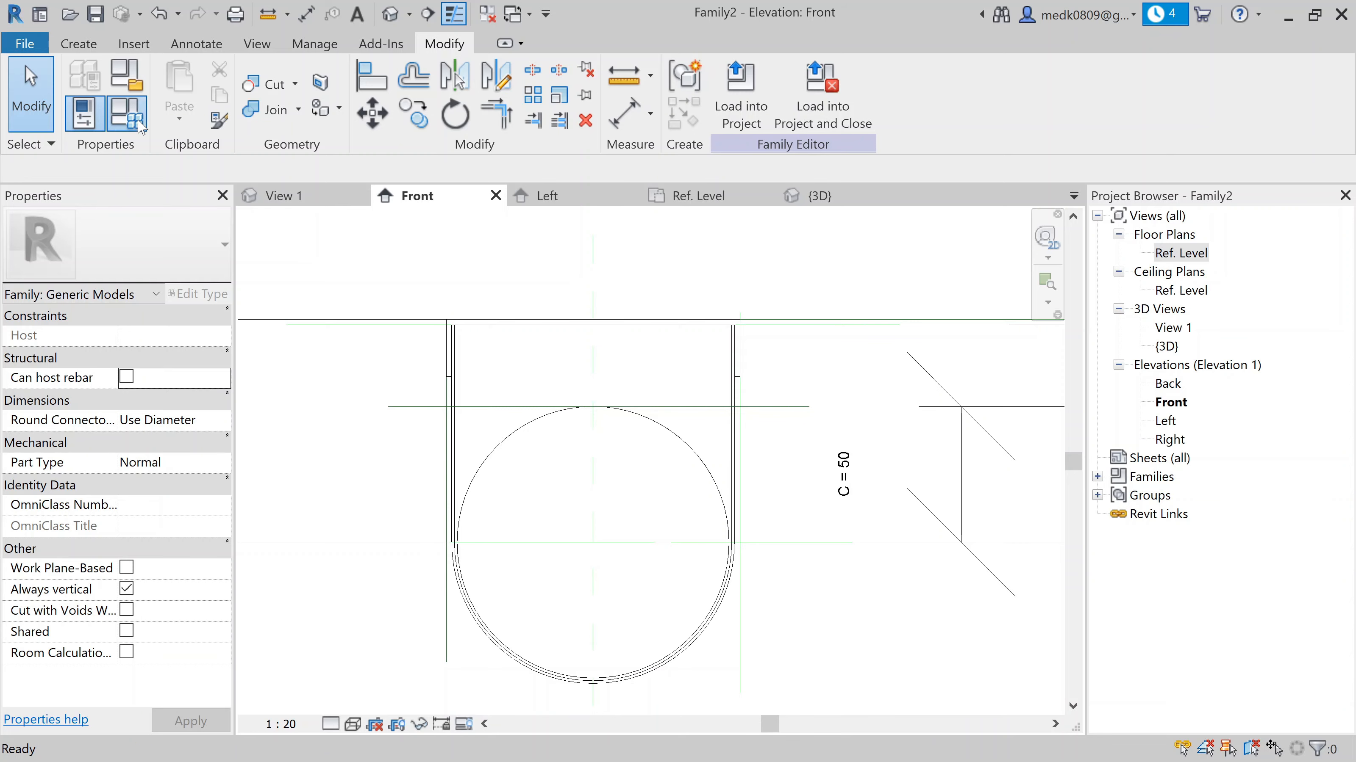
Set the formula of parameter C to DOP / 2 + 0.1 * DOP in the family types and apply it
left_click(126, 113)
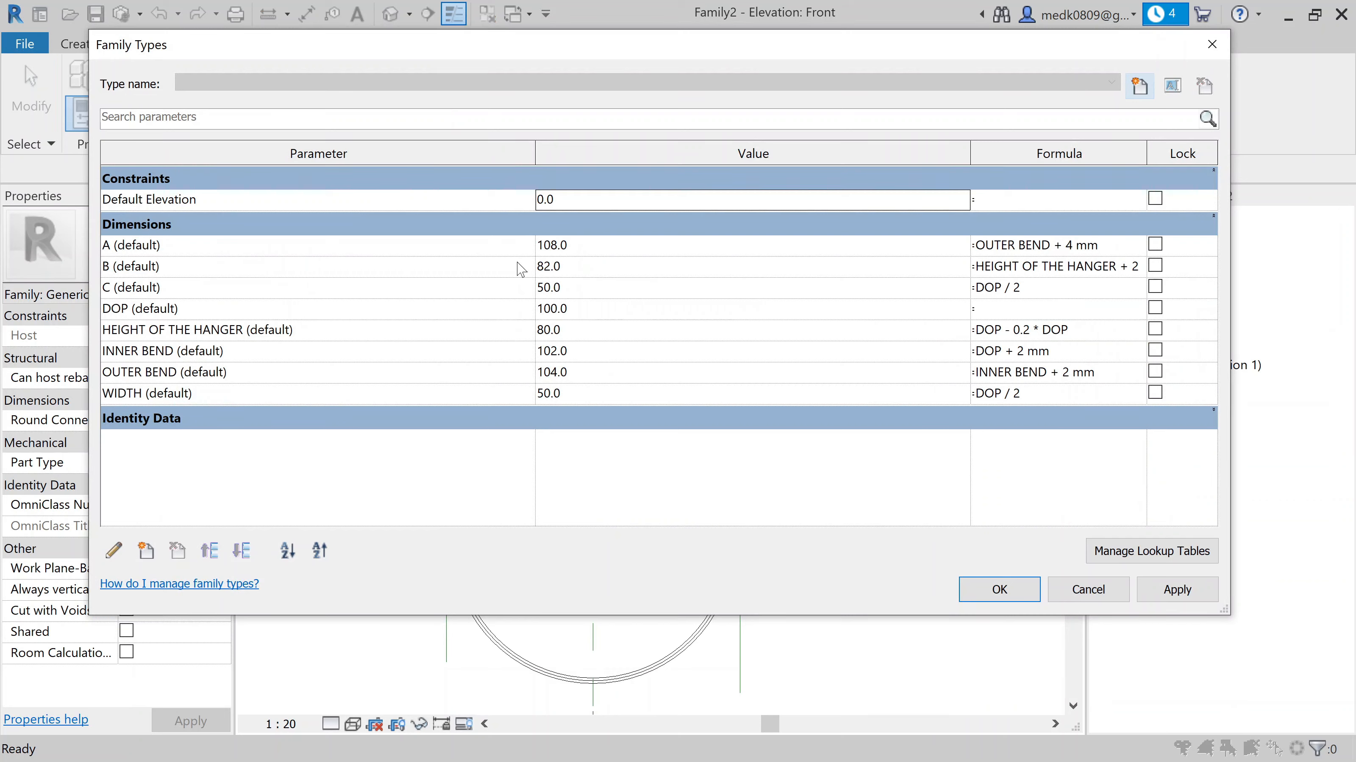
left_click(1041, 291)
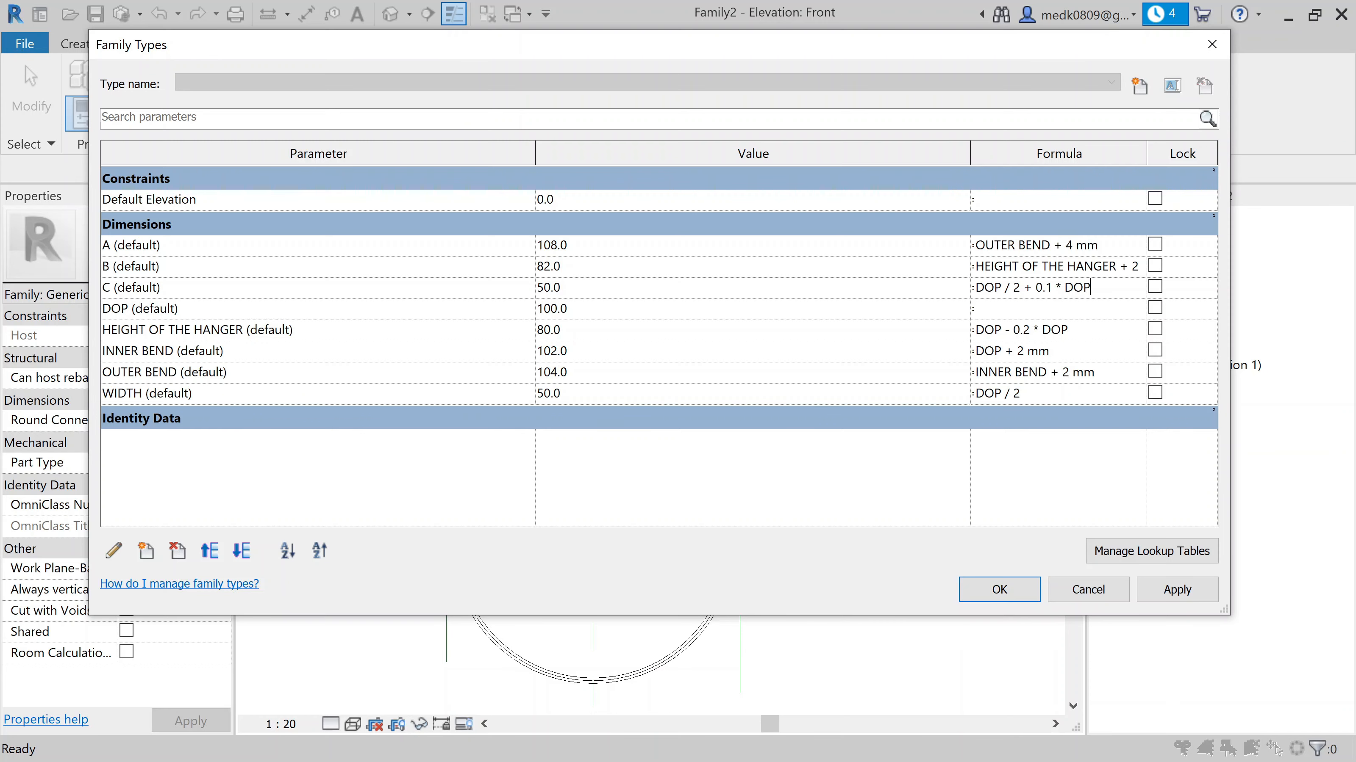
left_click(1203, 590)
left_click(999, 589)
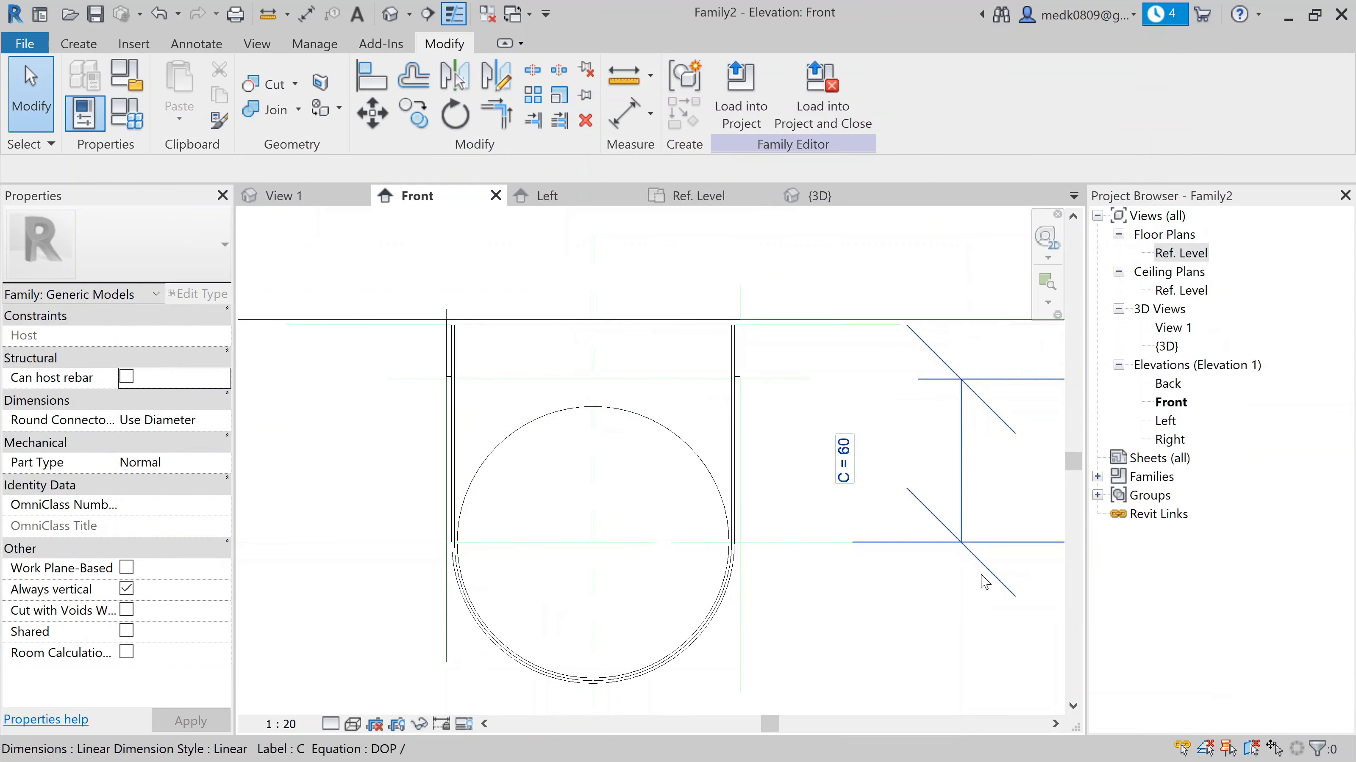
Align the lower edge of the top bracket's right flange to the horizontal reference line that parameter C controls and lock it
scroll(668, 399, "up", 2)
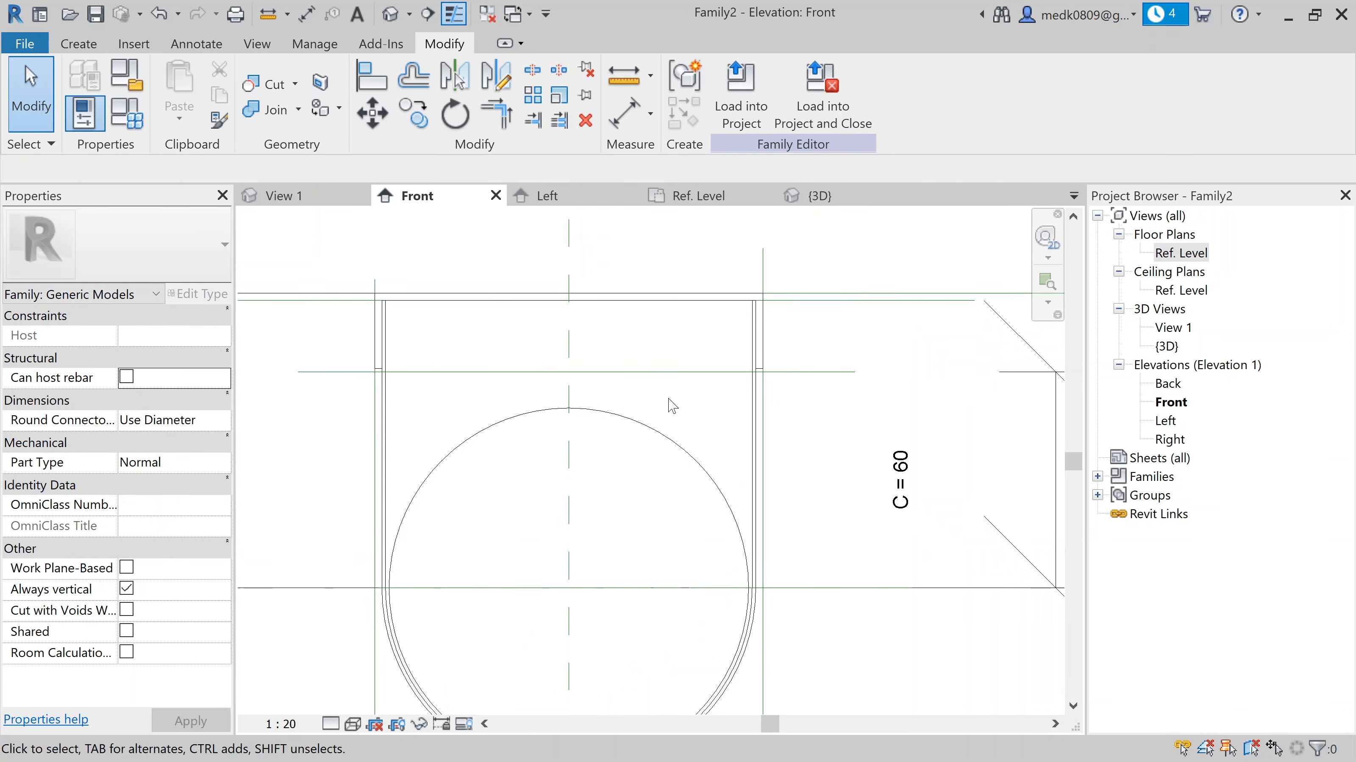
scroll(668, 399, "down", 2)
scroll(668, 399, "up", 2)
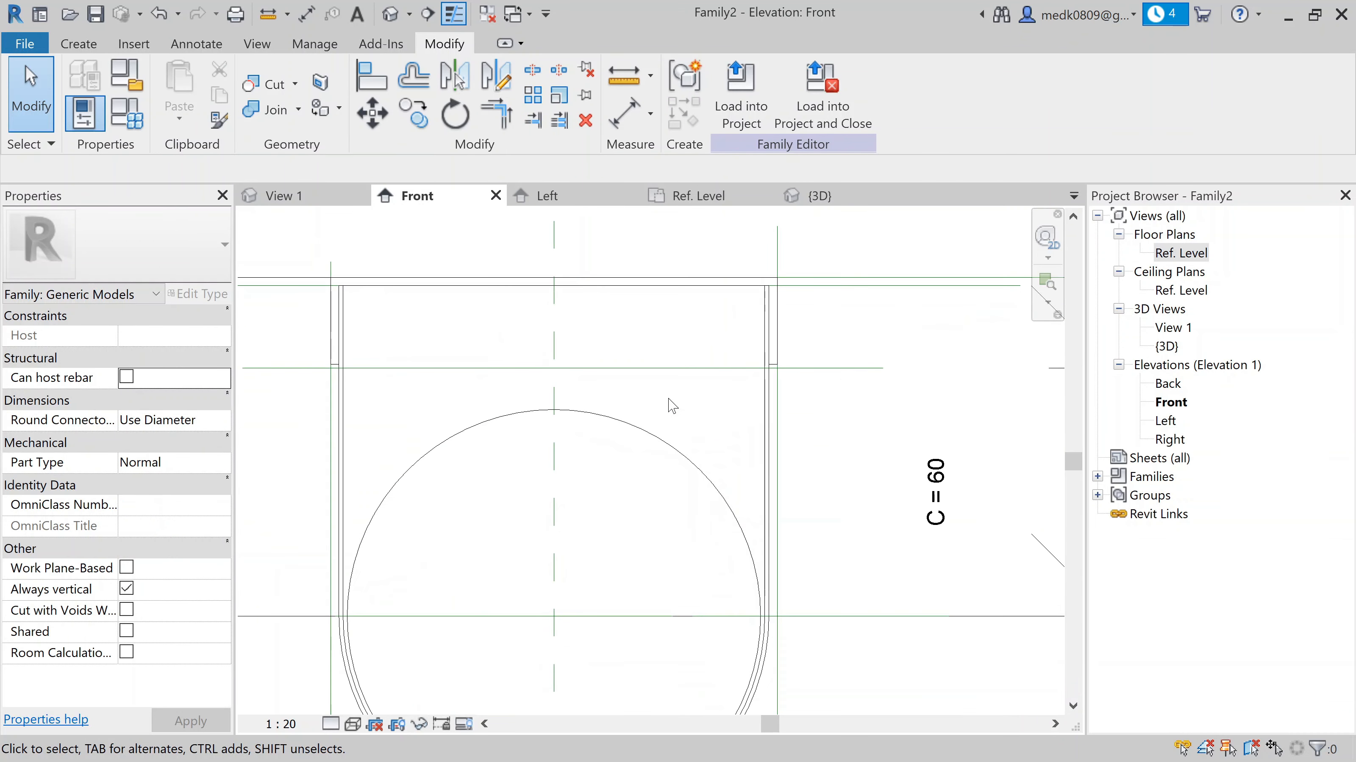
left_click(374, 81)
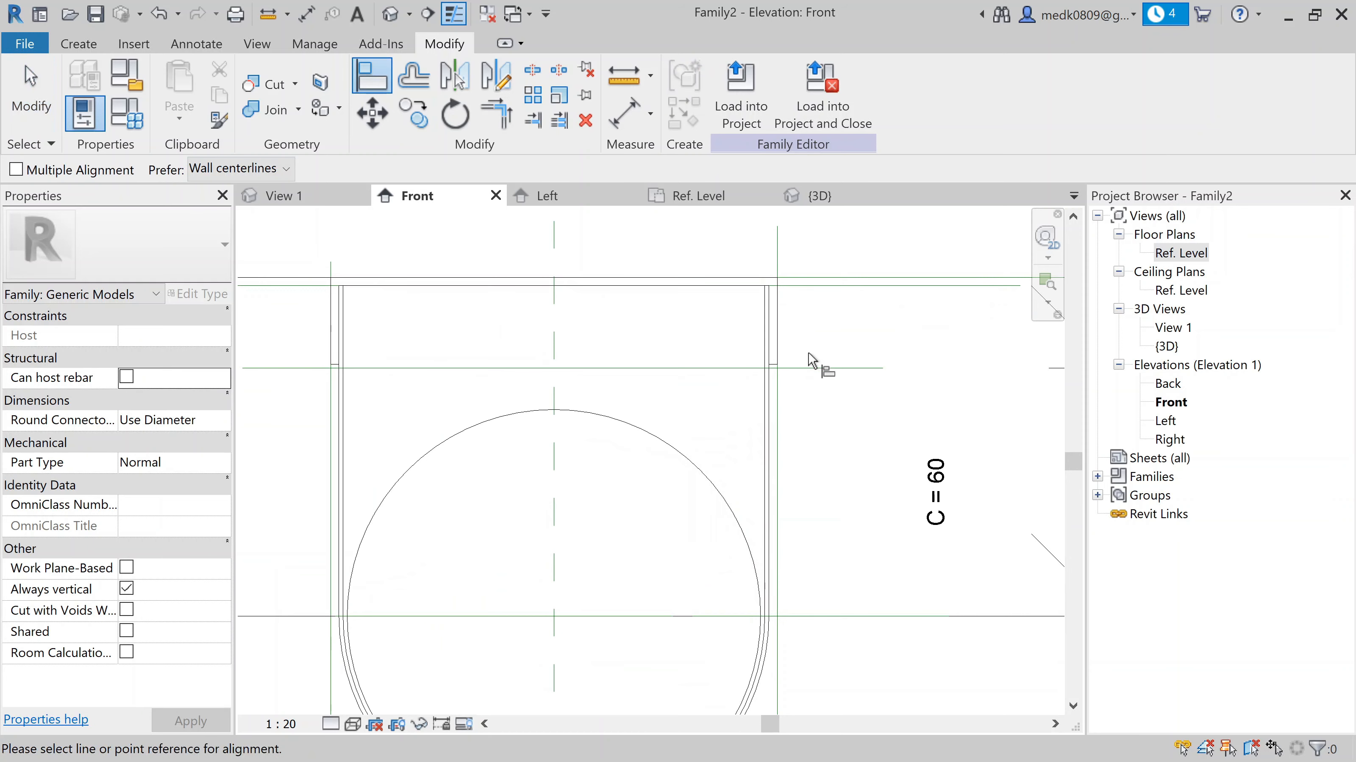
left_click(785, 369)
scroll(783, 380, "up", 1)
scroll(783, 379, "up", 2)
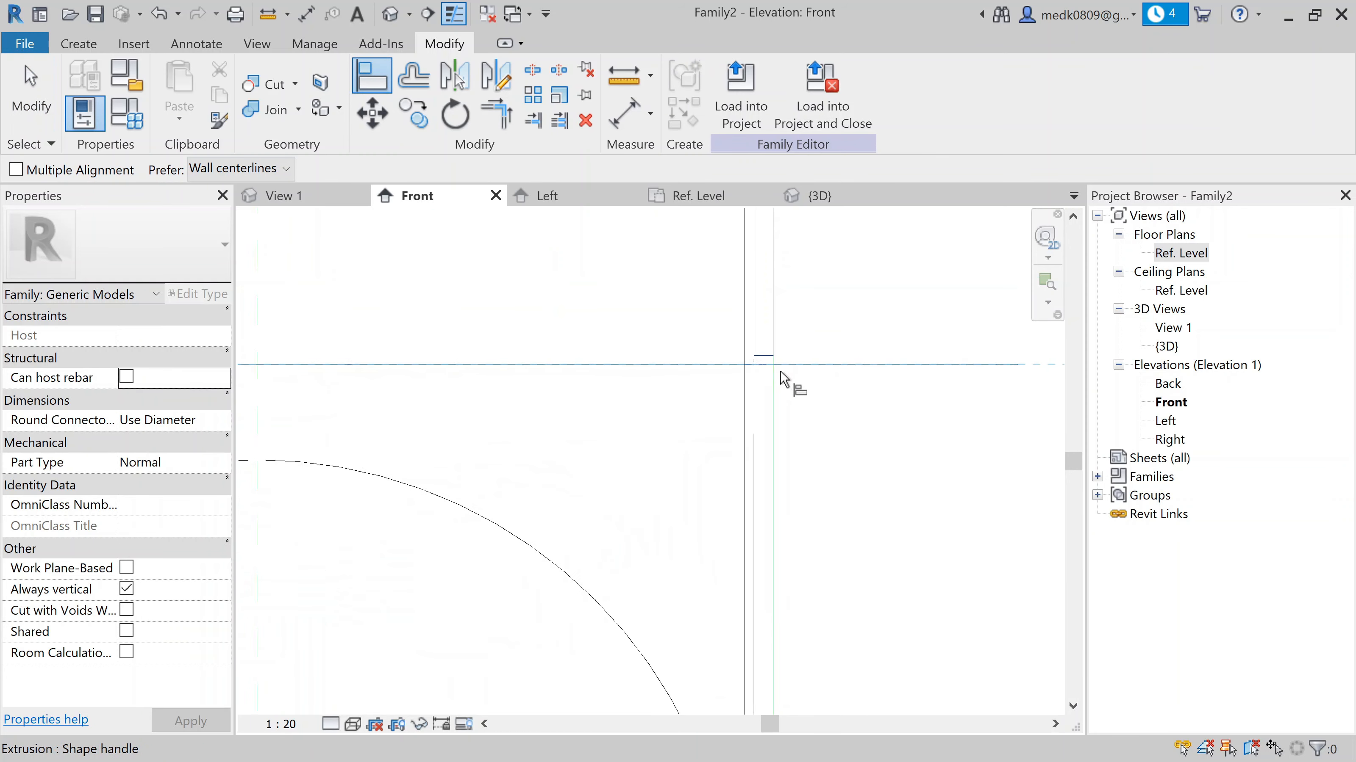
left_click(757, 357)
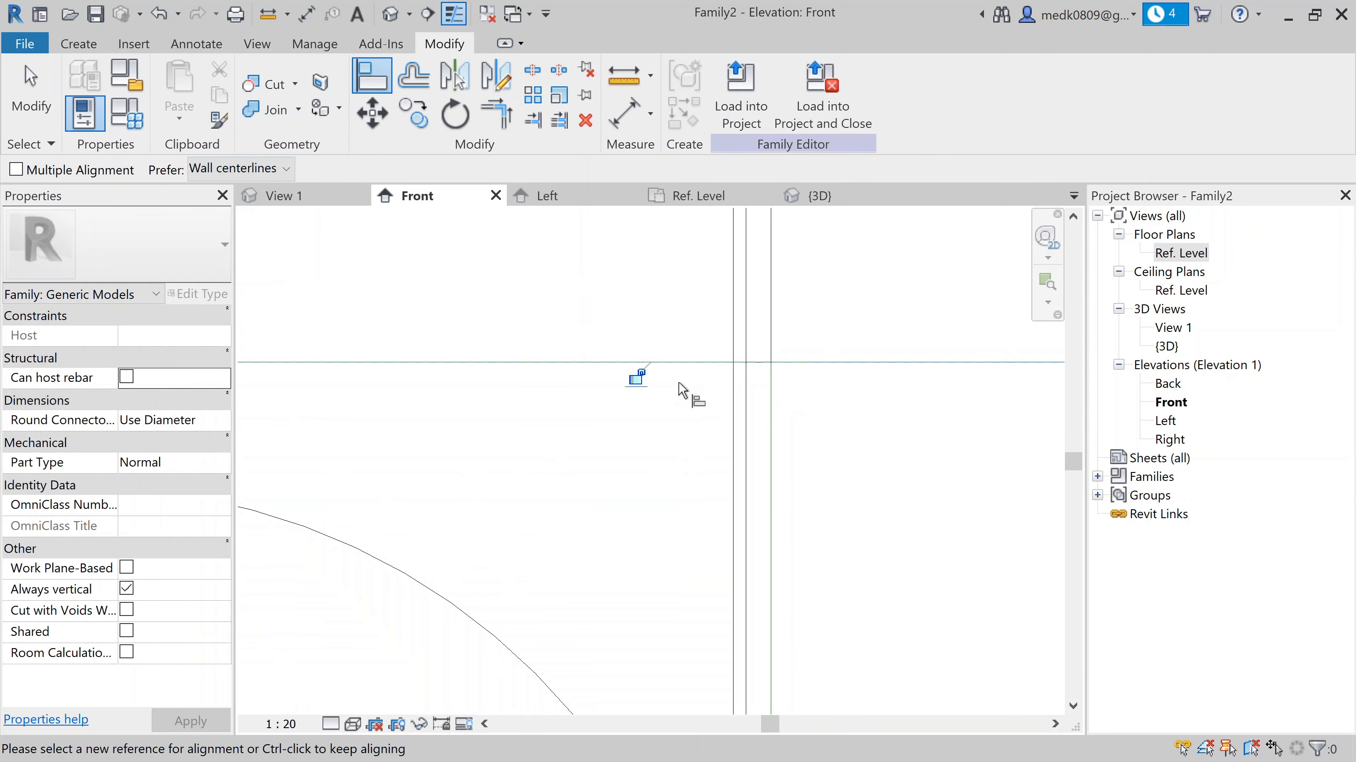
left_click(638, 379)
Align the lower edge of the top bracket's left flange to the same horizontal reference line and lock it
scroll(947, 419, "down", 1)
scroll(955, 422, "down", 2)
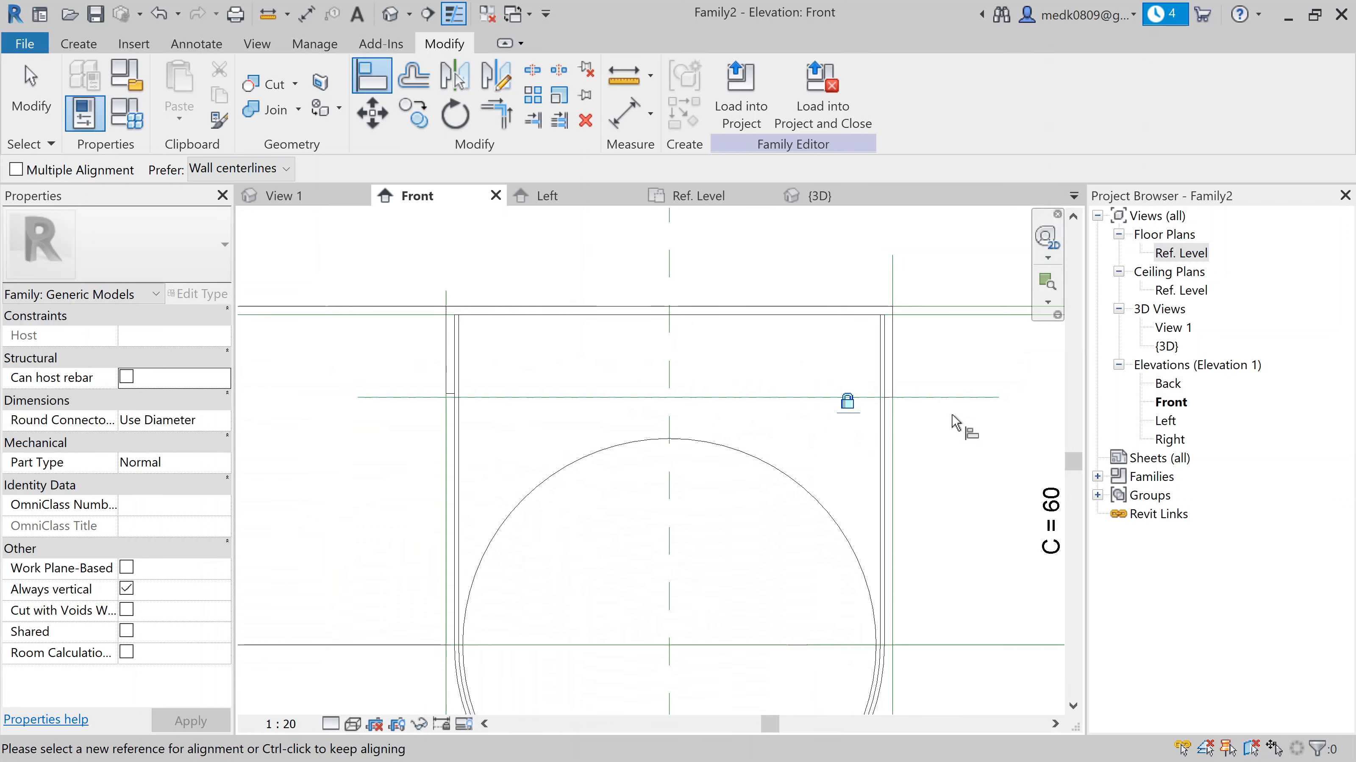
scroll(477, 409, "up", 2)
scroll(473, 402, "up", 2)
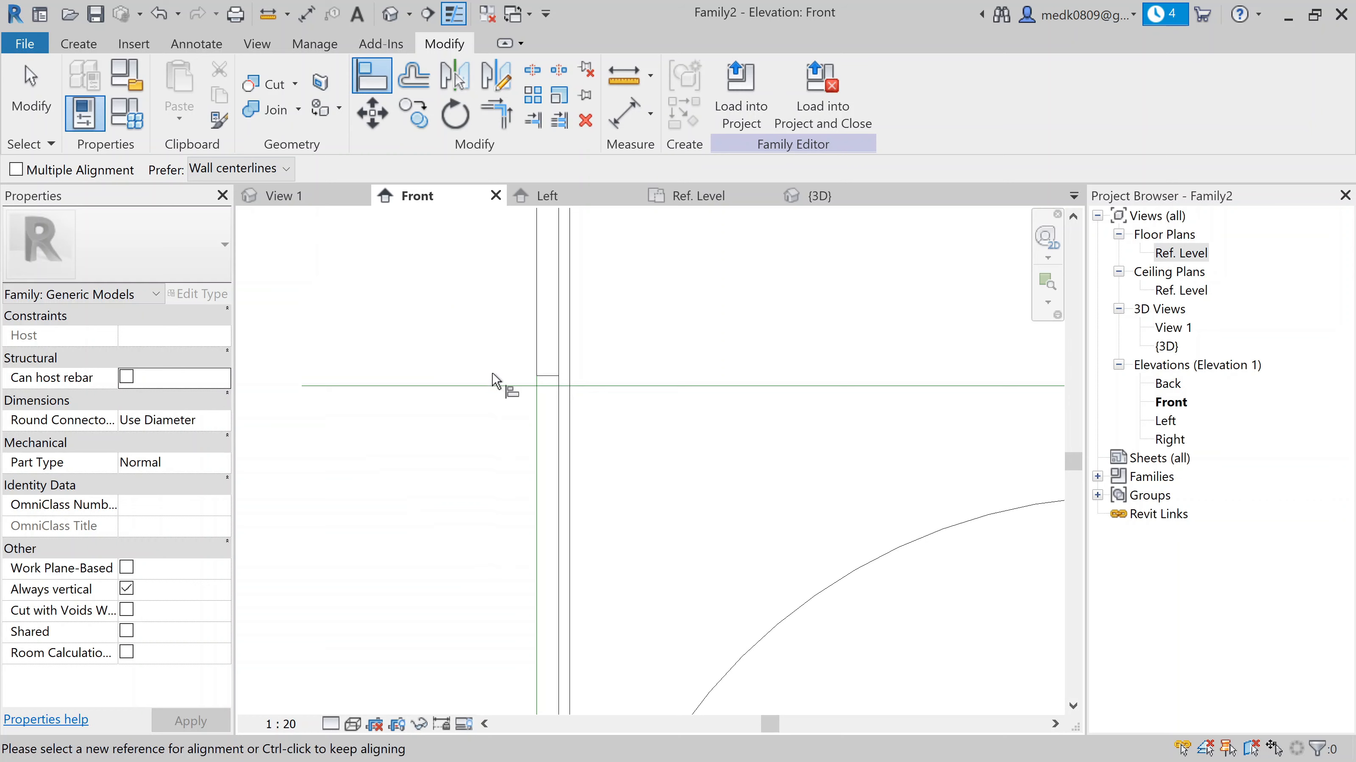
left_click(515, 385)
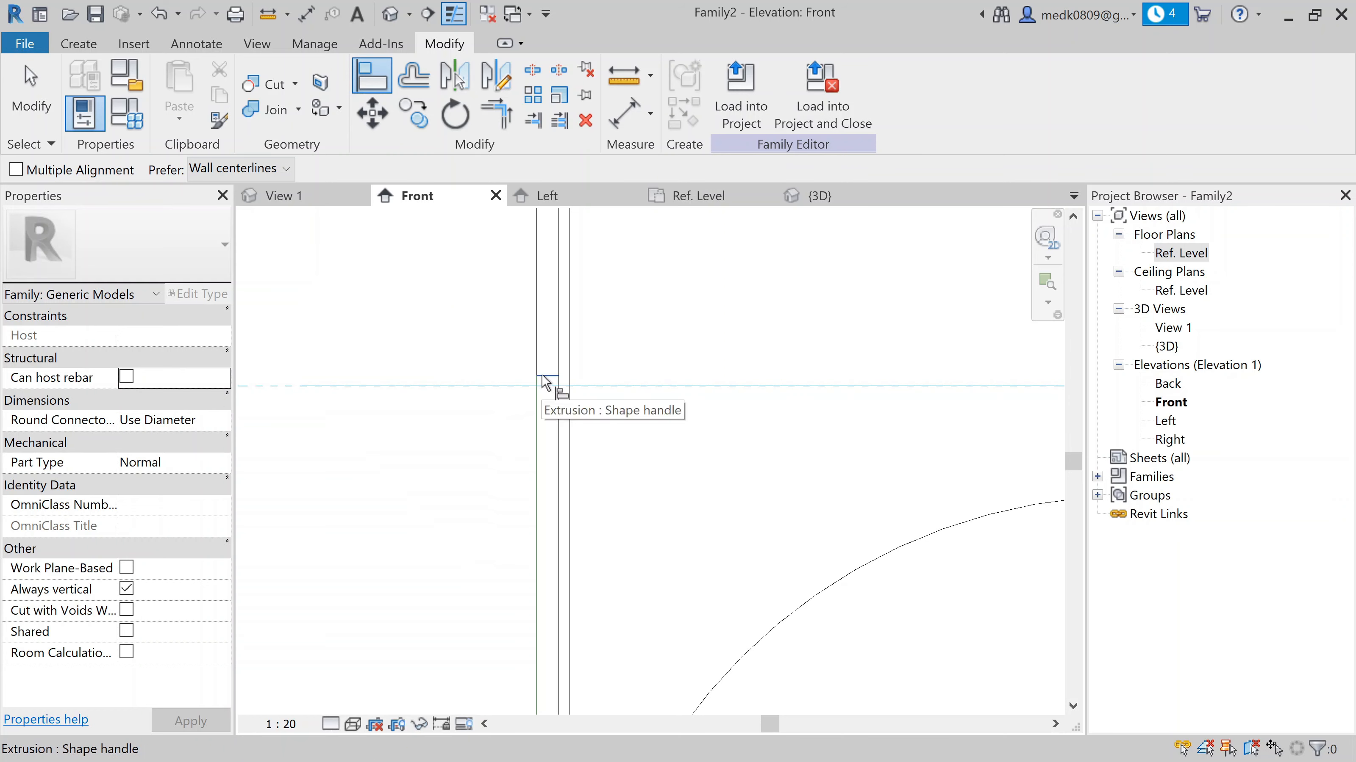
scroll(543, 377, "up", 1)
scroll(544, 383, "up", 1)
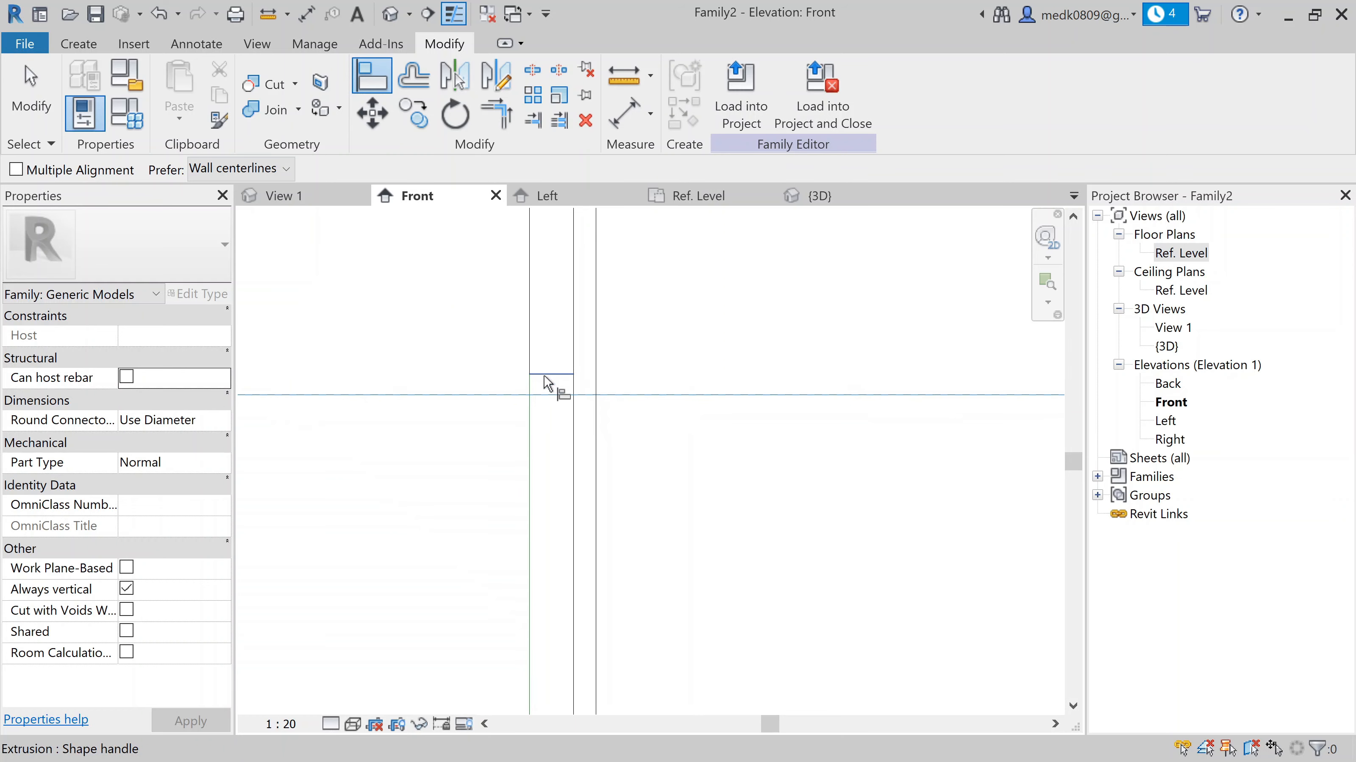
left_click(550, 386)
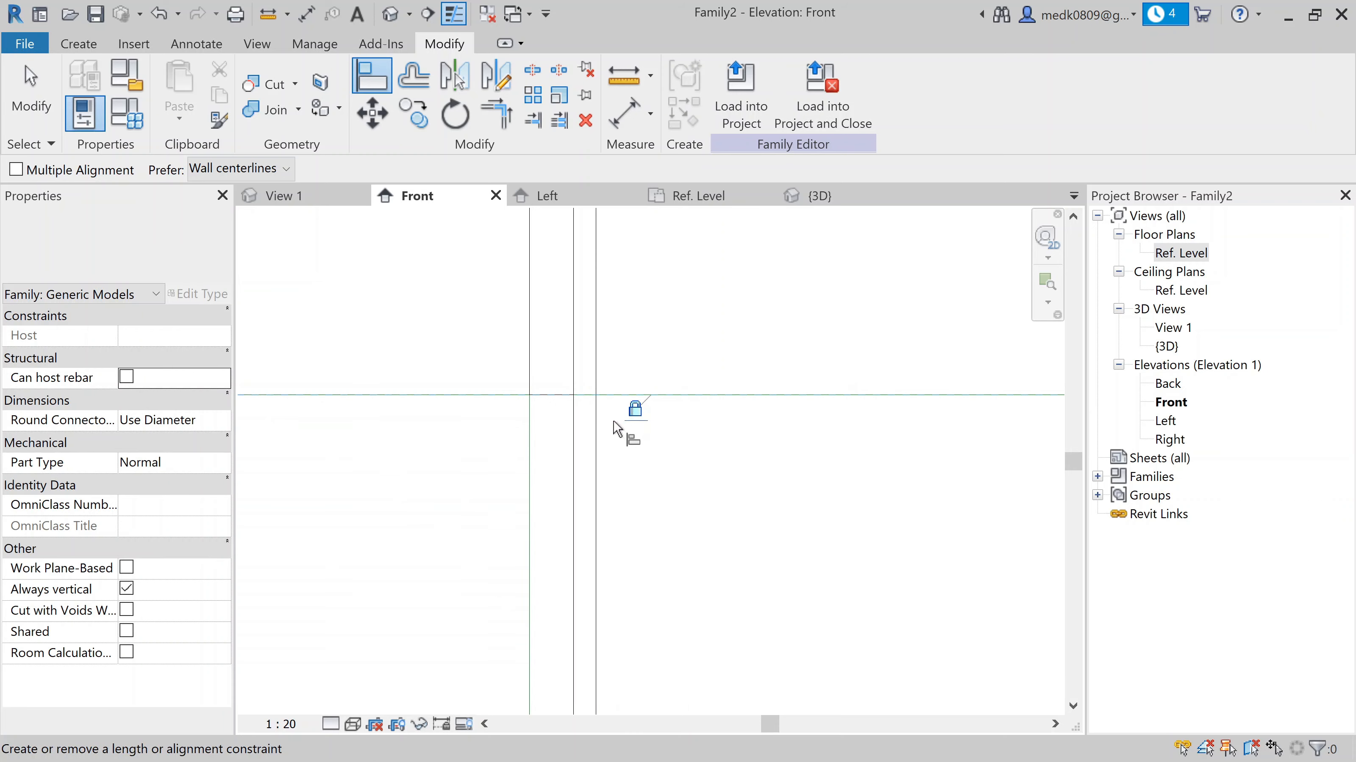
key("Escape")
key("Escape")
Set DOP to 50 in the family types and apply it
scroll(525, 402, "down", 4)
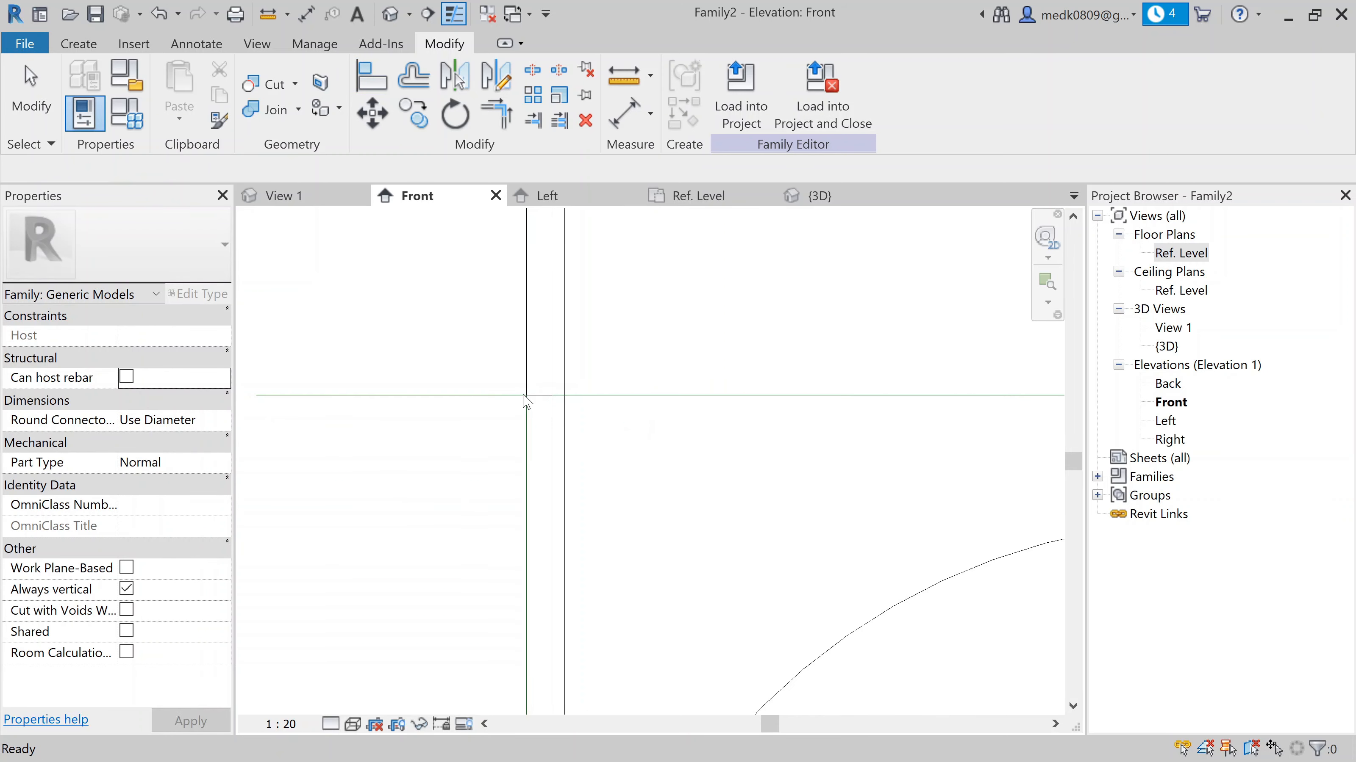
scroll(524, 394, "down", 2)
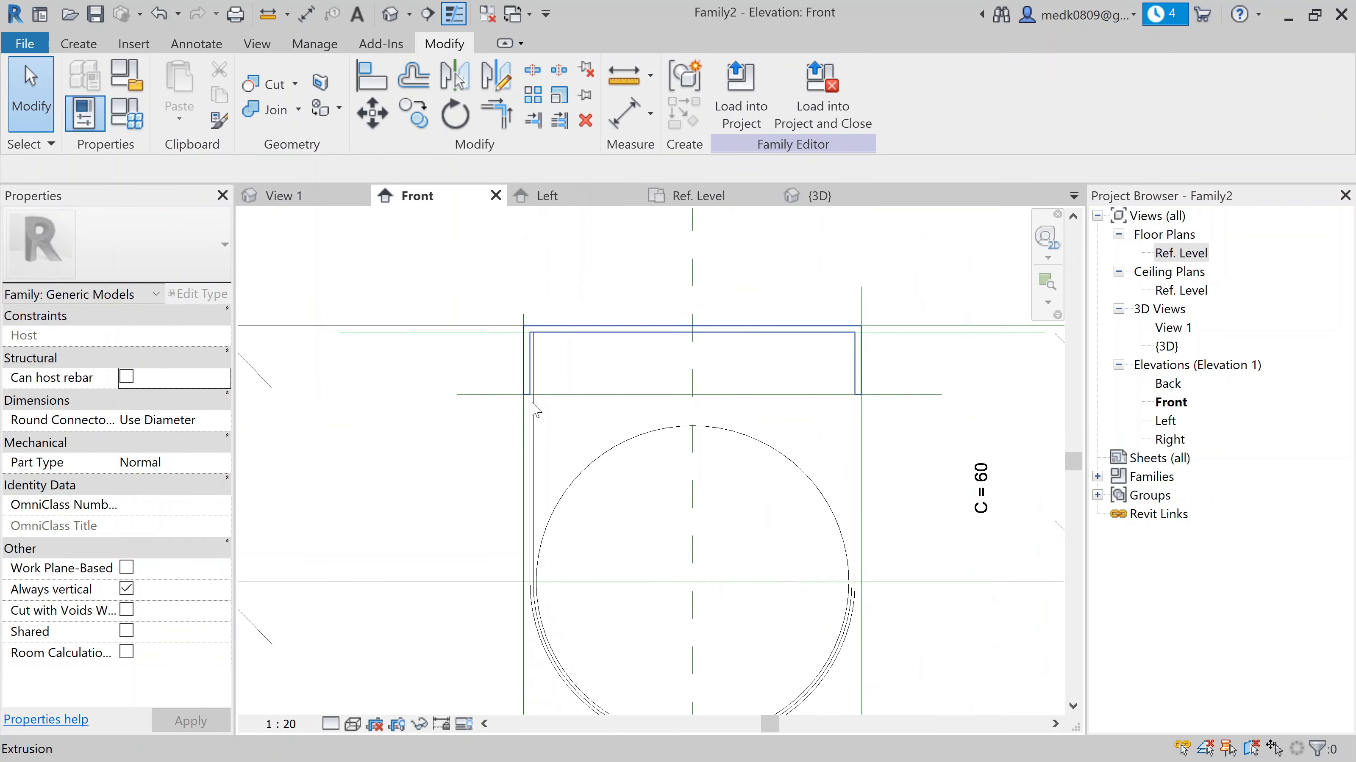
middle_click_drag(760, 439, 657, 377)
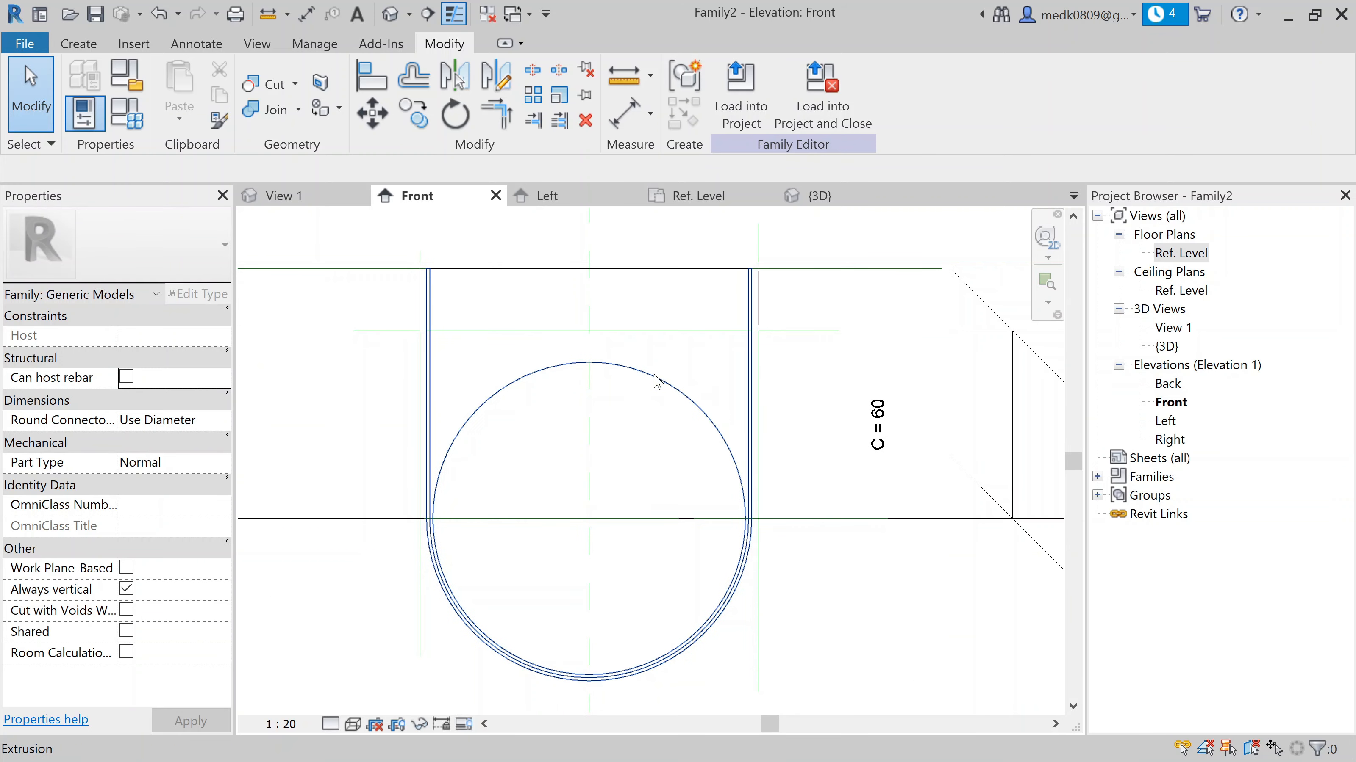
scroll(650, 388, "down", 1)
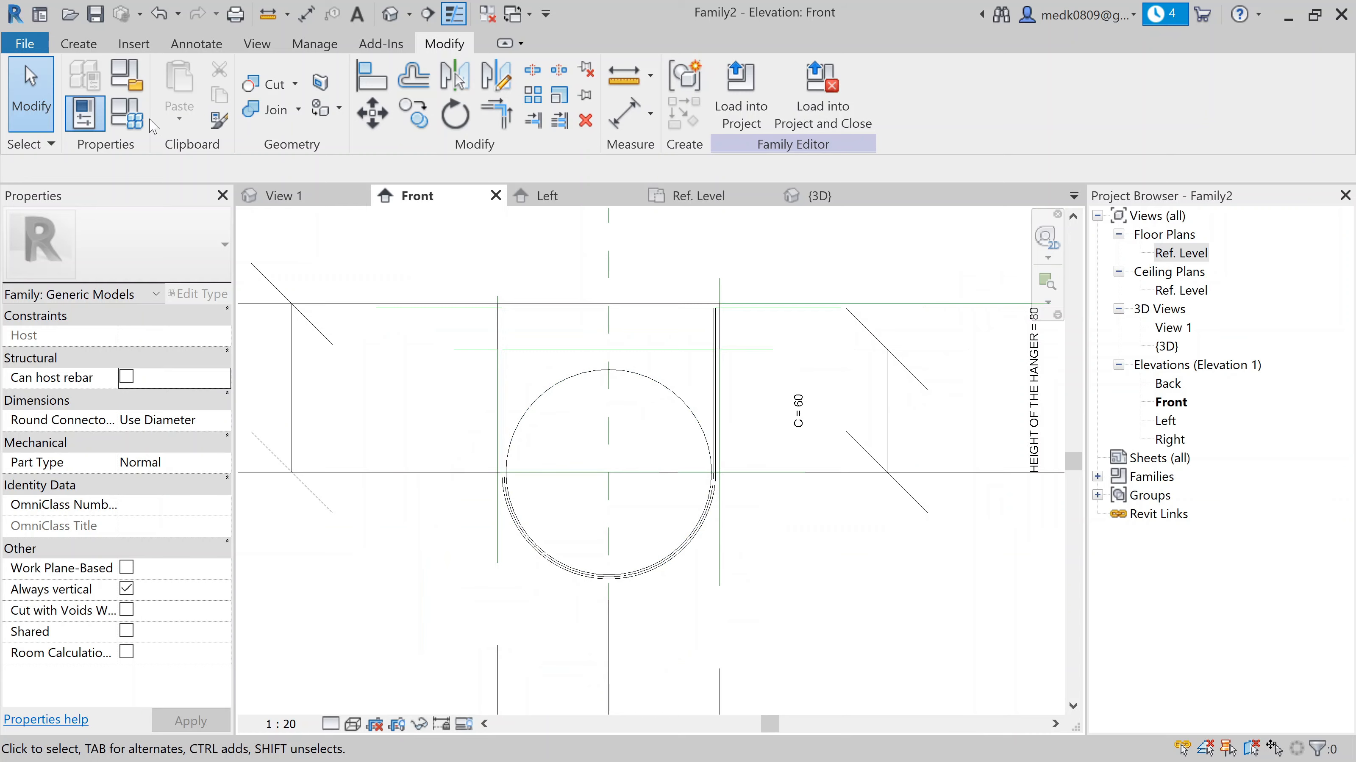
left_click(125, 114)
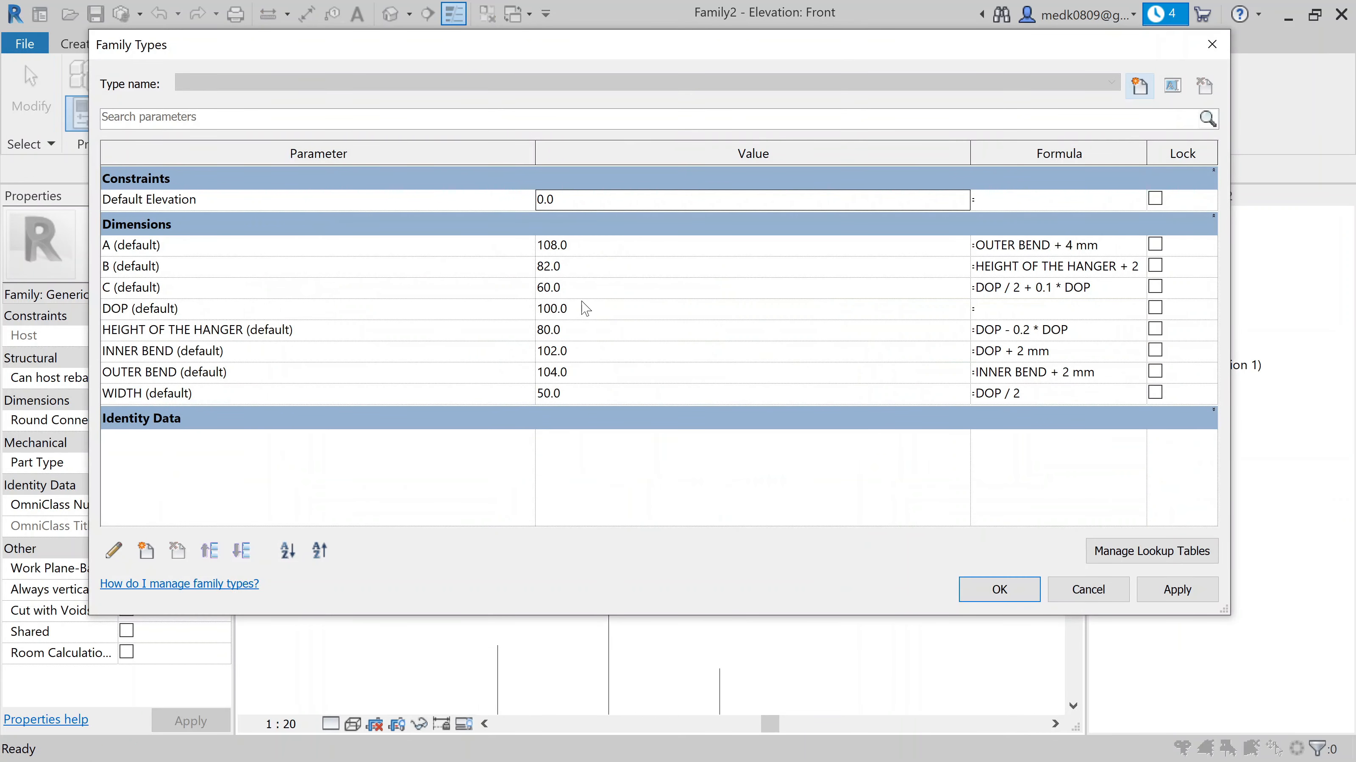
left_click(585, 308)
type("50")
left_click(1153, 588)
left_click(1029, 596)
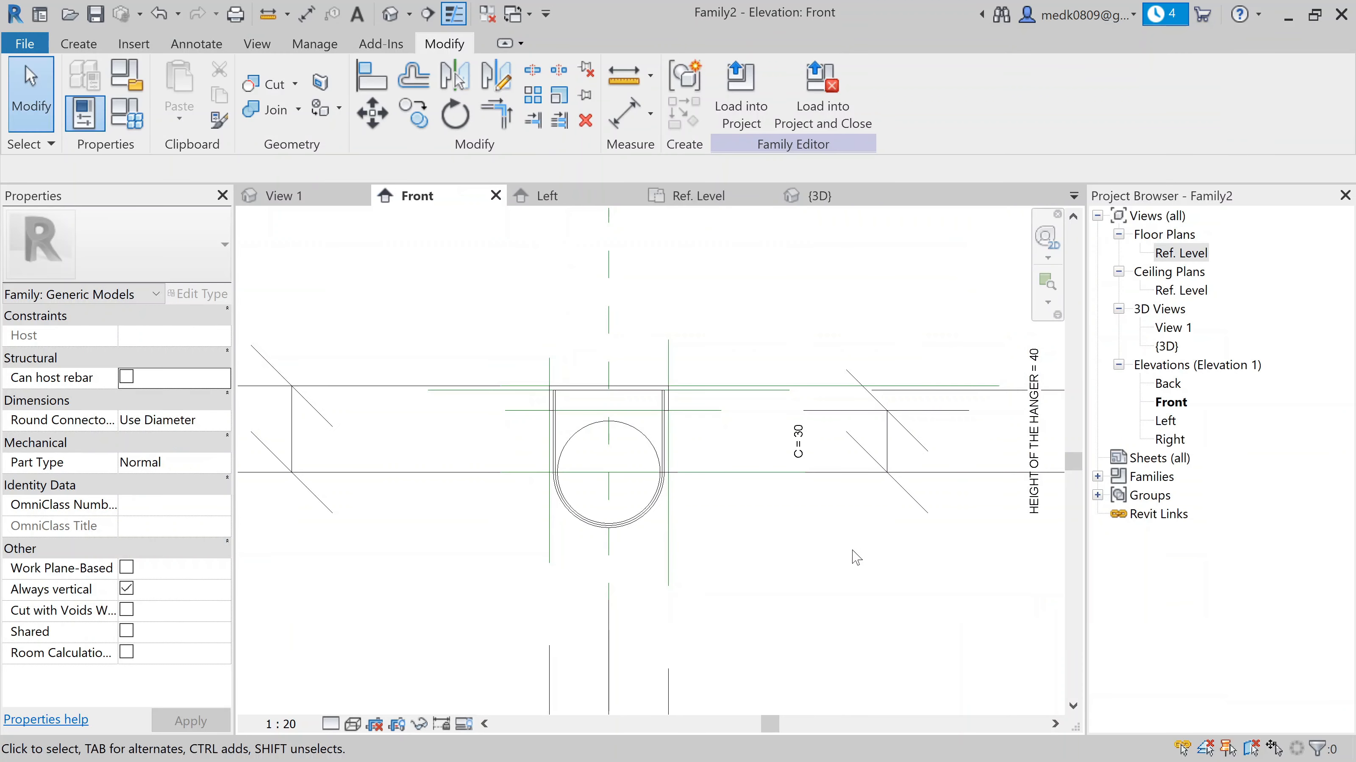
Examine the resized hanger and its top bracket in the Front elevation and the 3D view
scroll(616, 430, "up", 3)
scroll(617, 430, "up", 2)
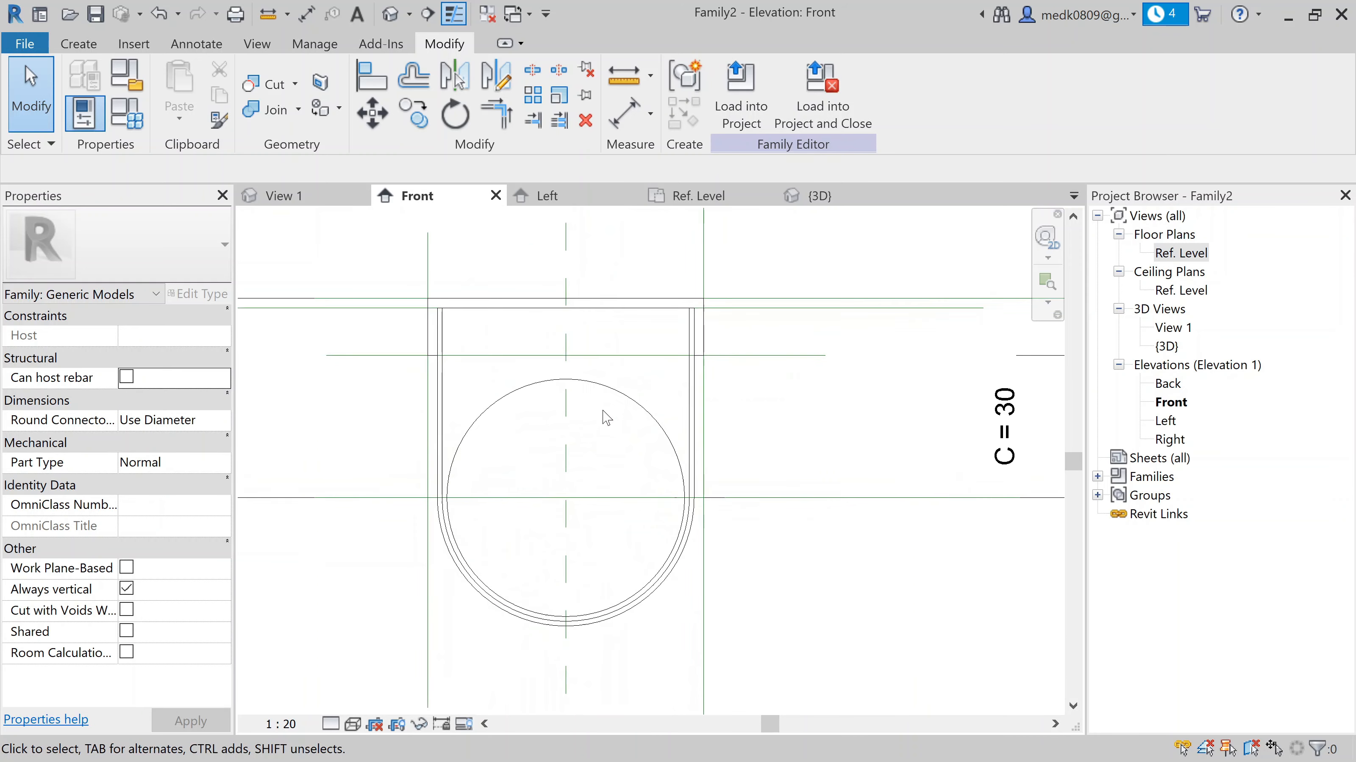
scroll(607, 418, "down", 3)
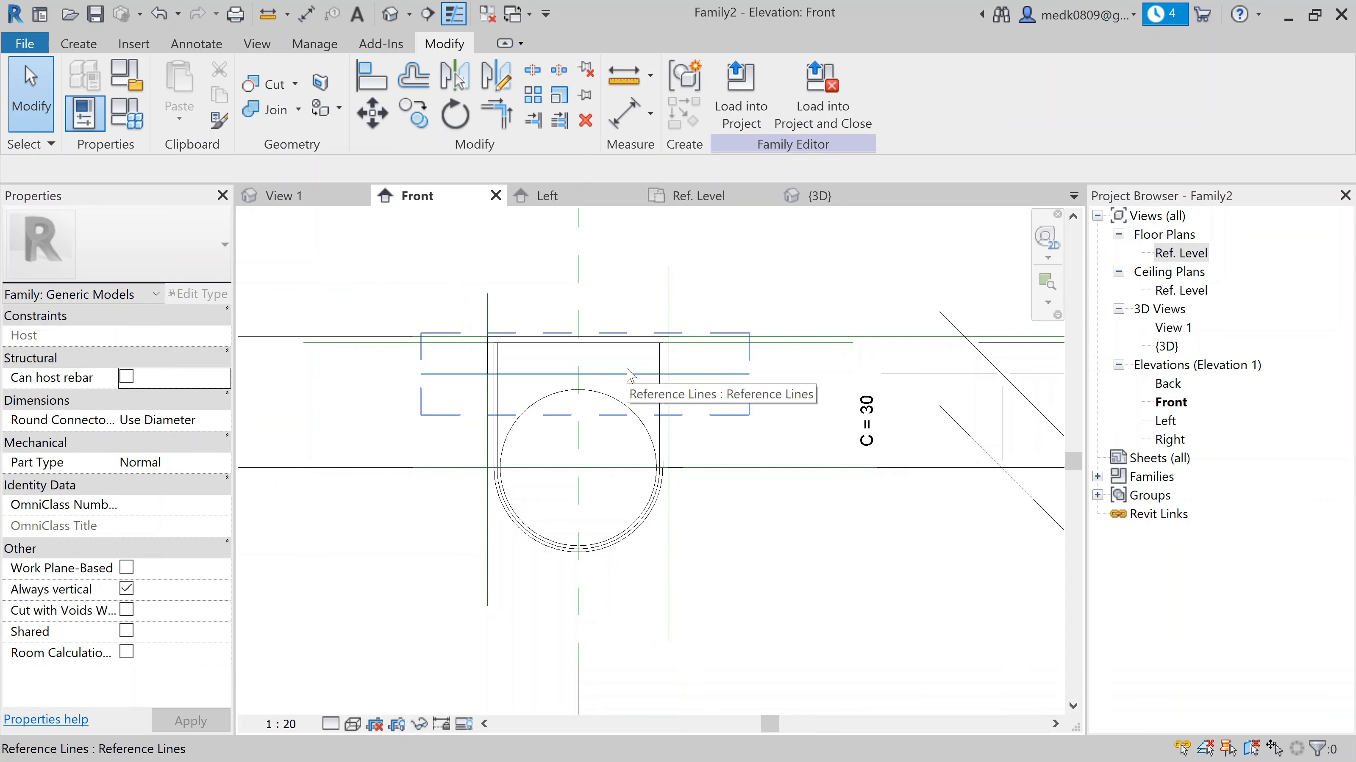
left_click(817, 196)
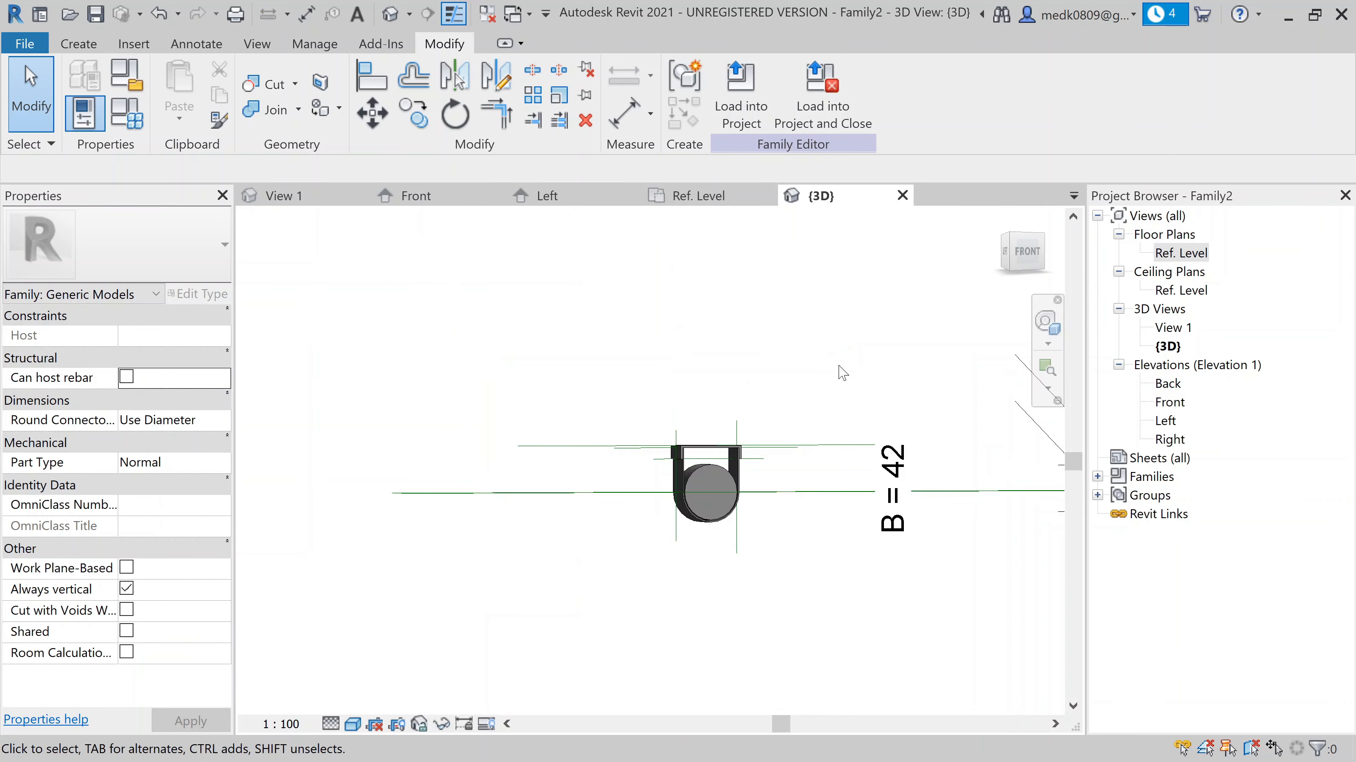
scroll(731, 493, "up", 6)
mouse_move(725, 513)
middle_mouse_down("shift")
mouse_move(714, 541)
mouse_move(735, 587)
mouse_move(726, 534)
middle_mouse_up("shift")
scroll(736, 590, "up", 4)
scroll(737, 590, "down", 5)
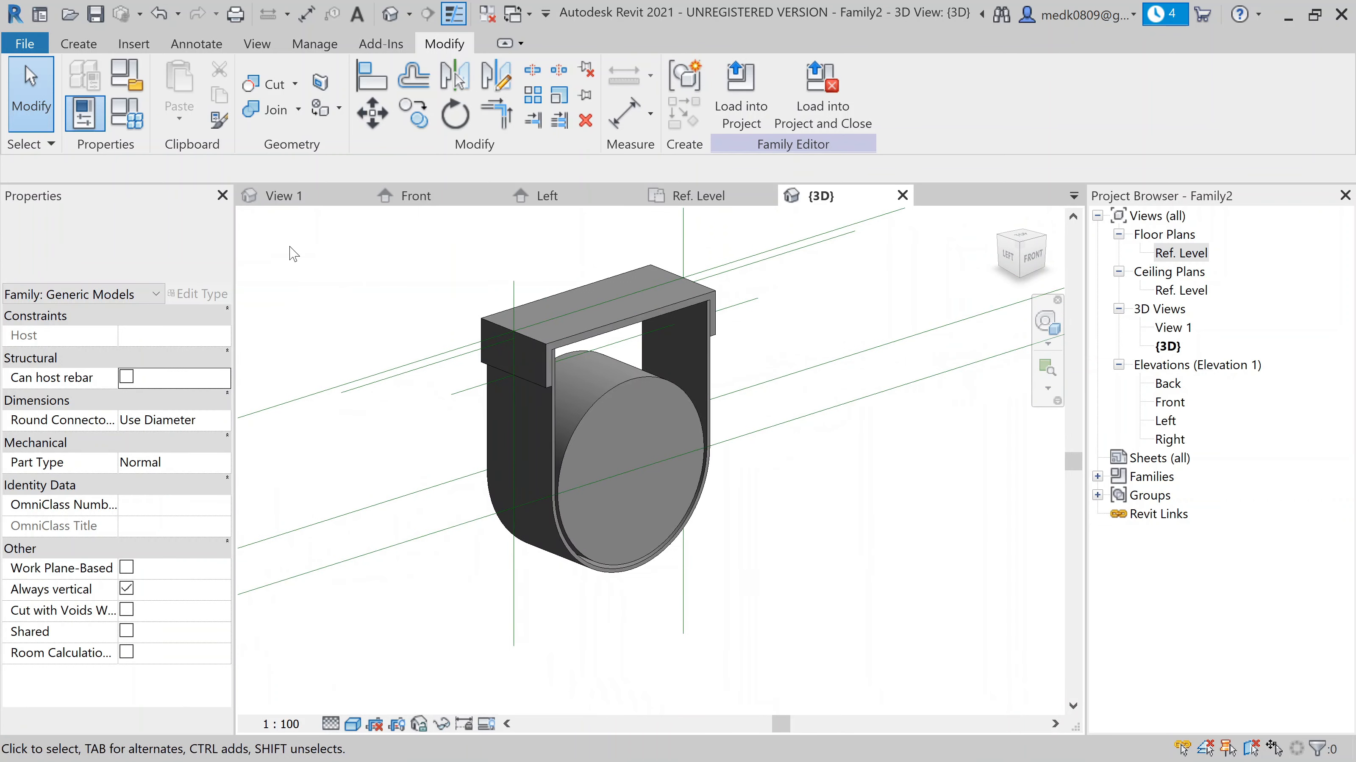
Set DOP to 80 in the family types and apply it
left_click(127, 113)
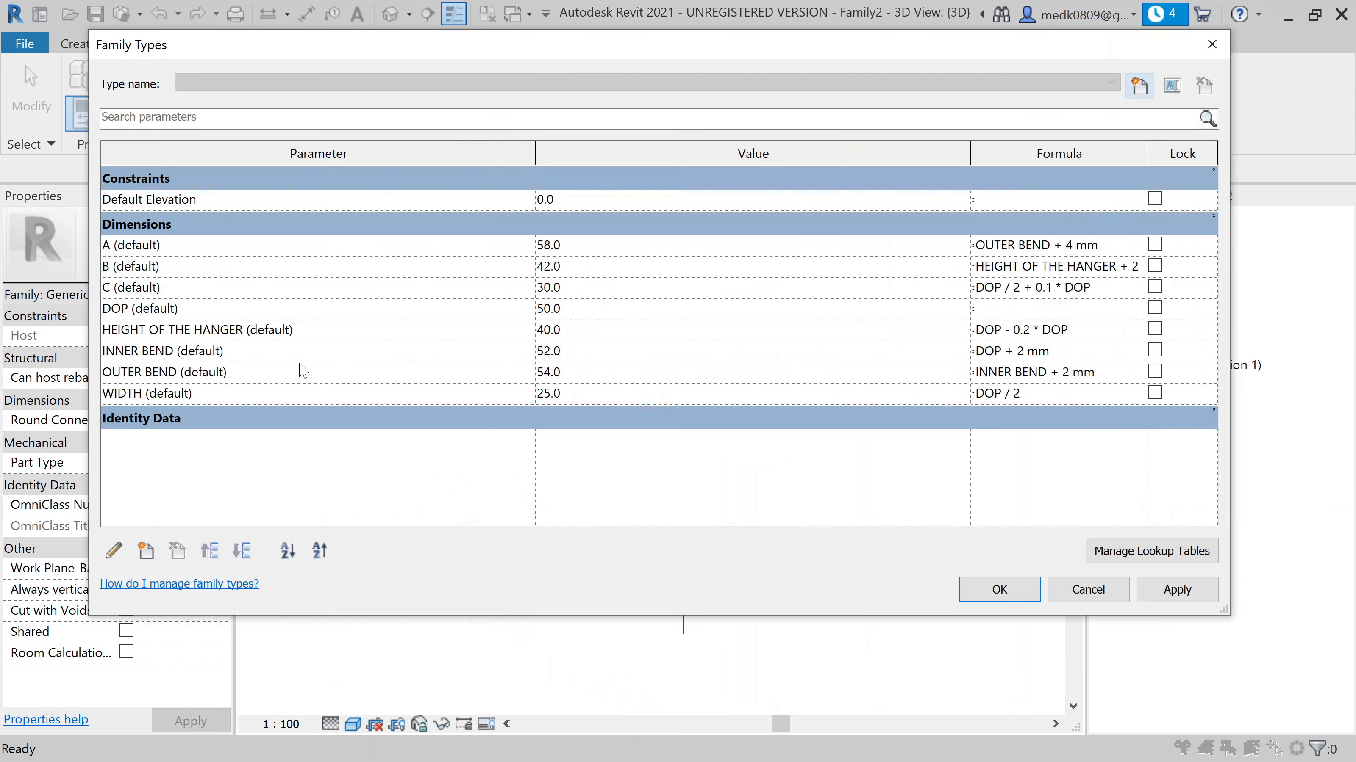
left_click(599, 309)
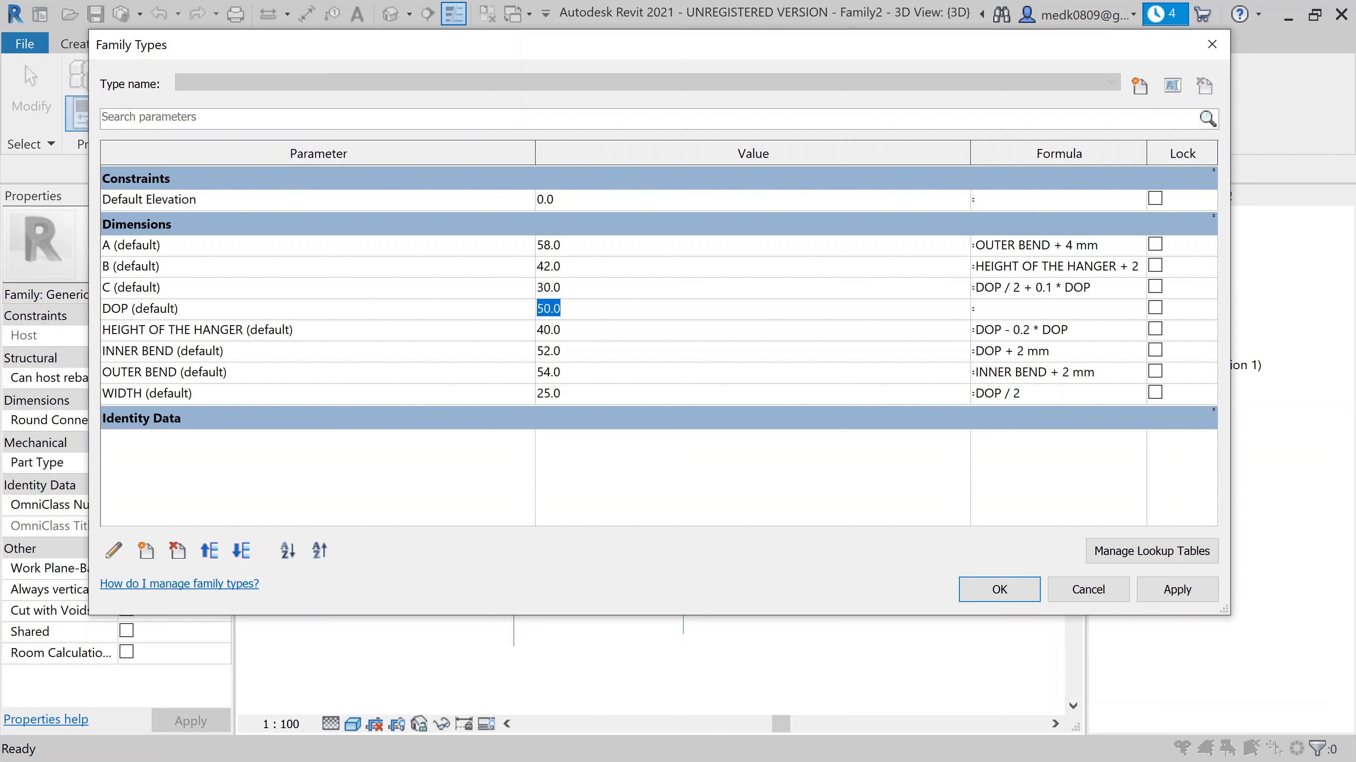
type("80")
left_click(1160, 578)
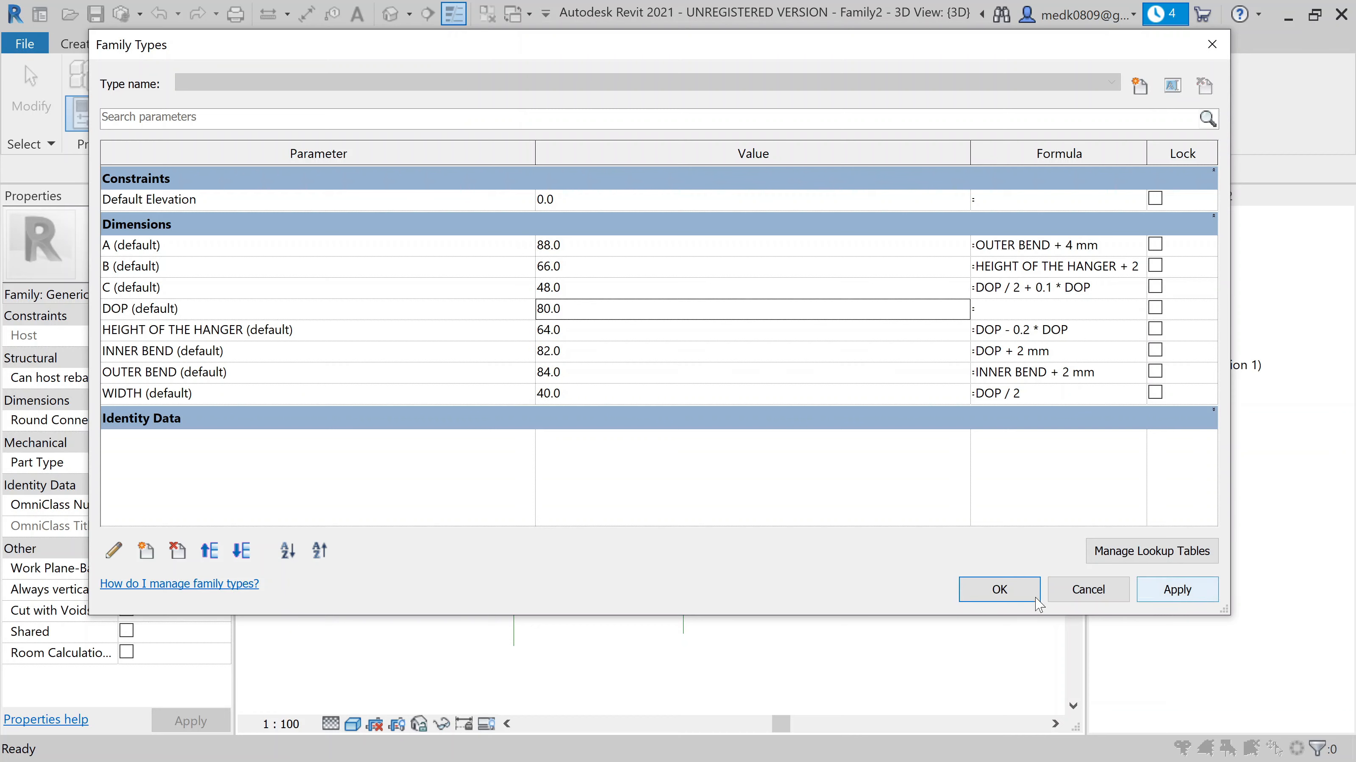
left_click(1004, 589)
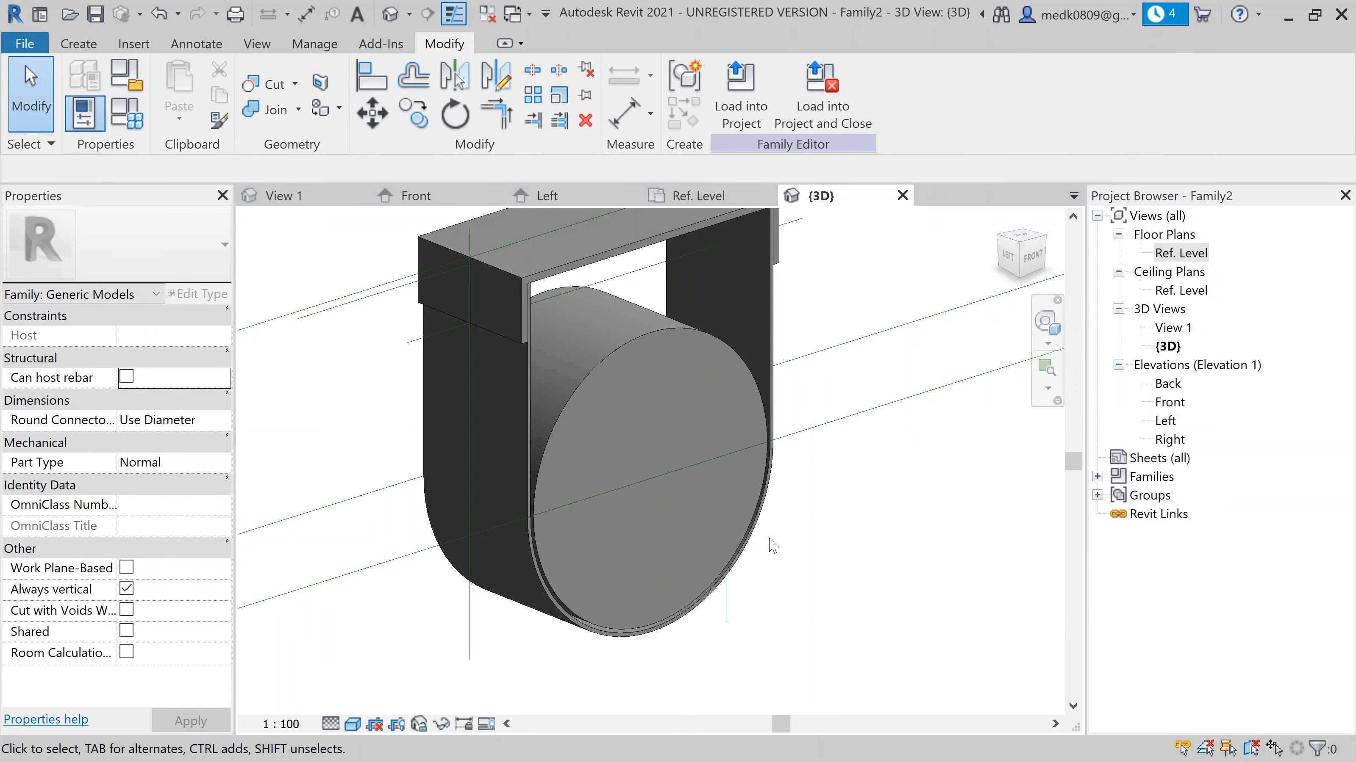
Inspect the U-shaped strap extrusion in 3D and check the hanger's geometry in the Front elevation
left_click(752, 531)
middle_click_drag(747, 534, 809, 498, "shift")
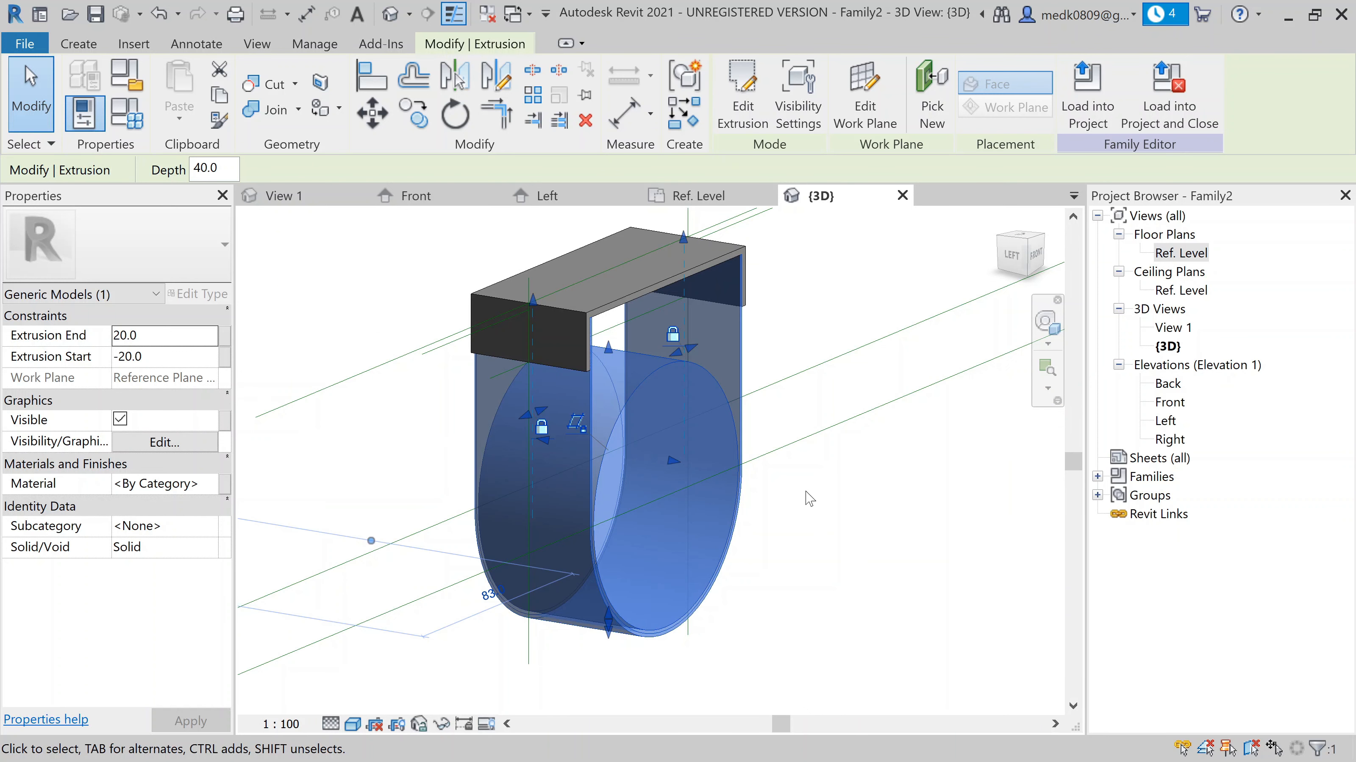
middle_click_drag(809, 498, 756, 556, "shift")
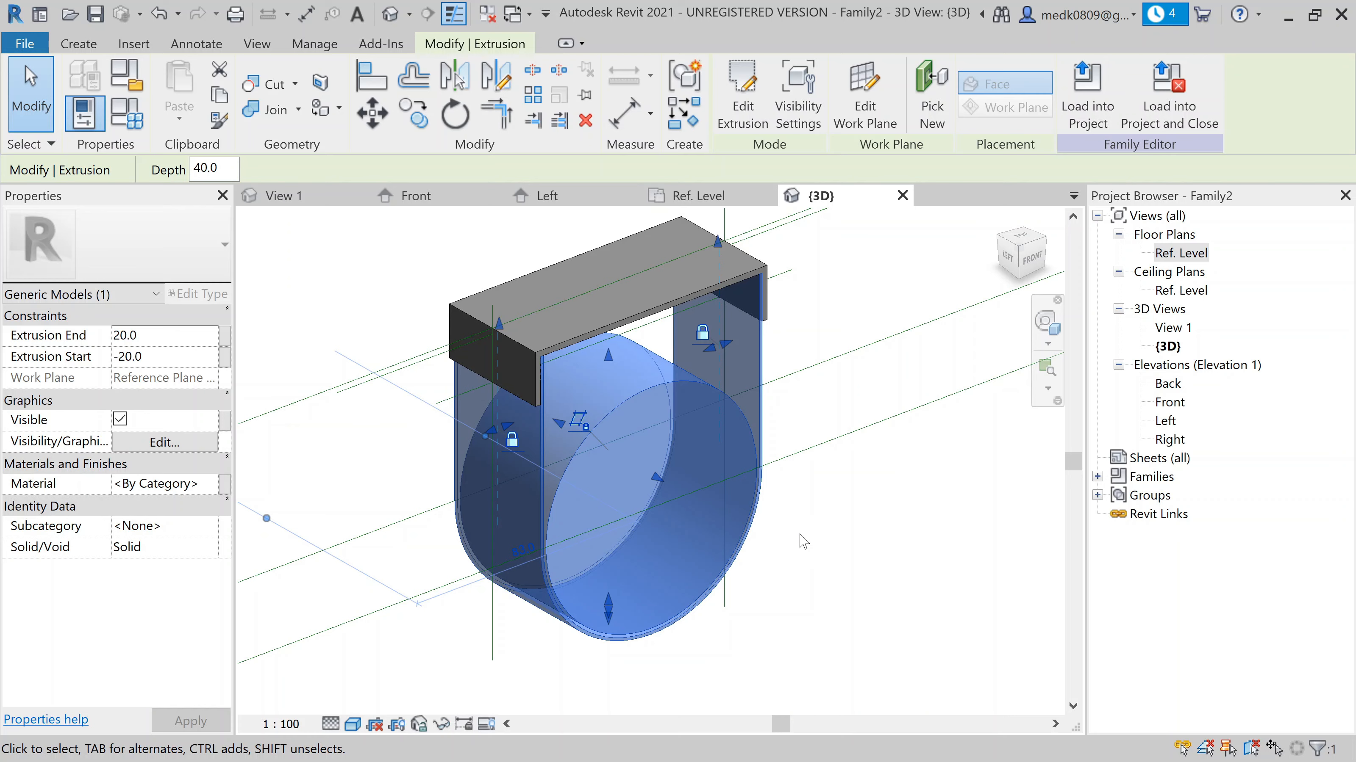
left_click(838, 536)
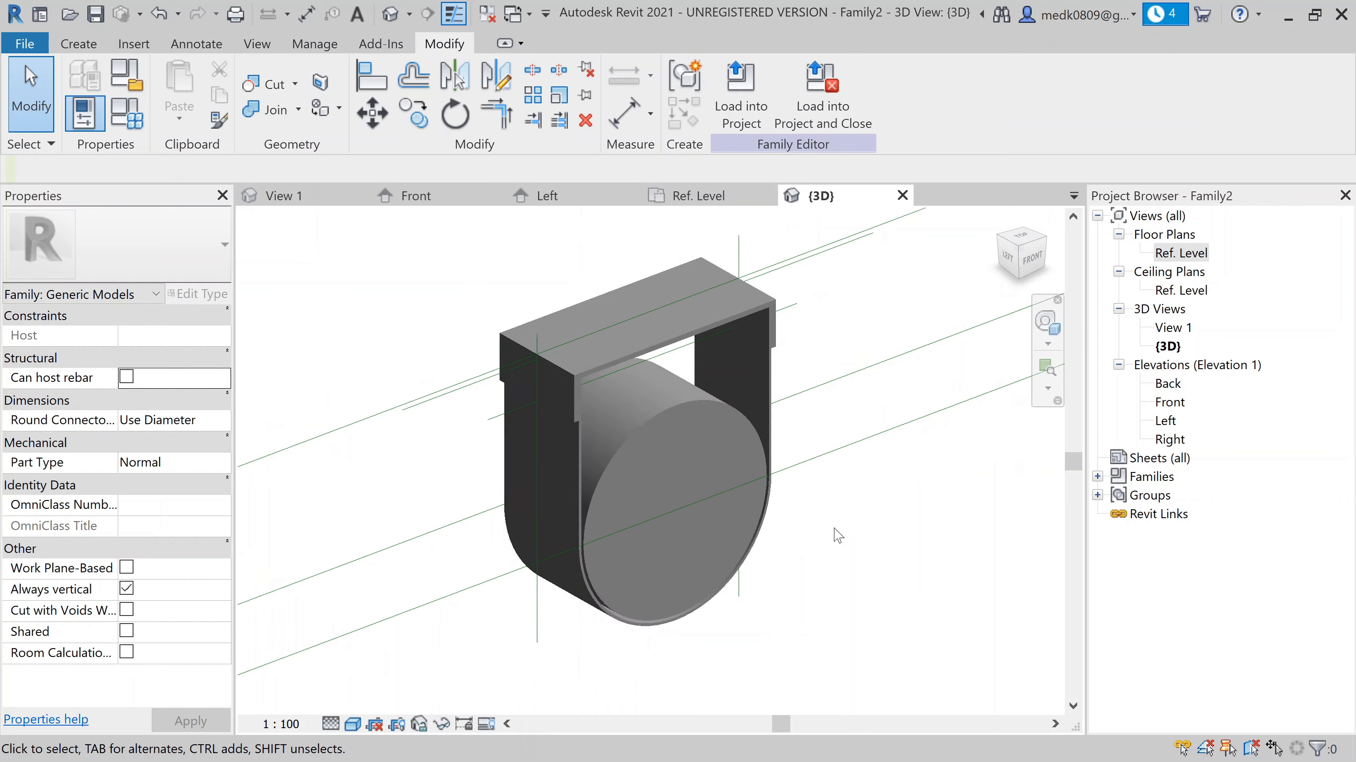
scroll(838, 536, "down", 2)
scroll(838, 536, "down", 1)
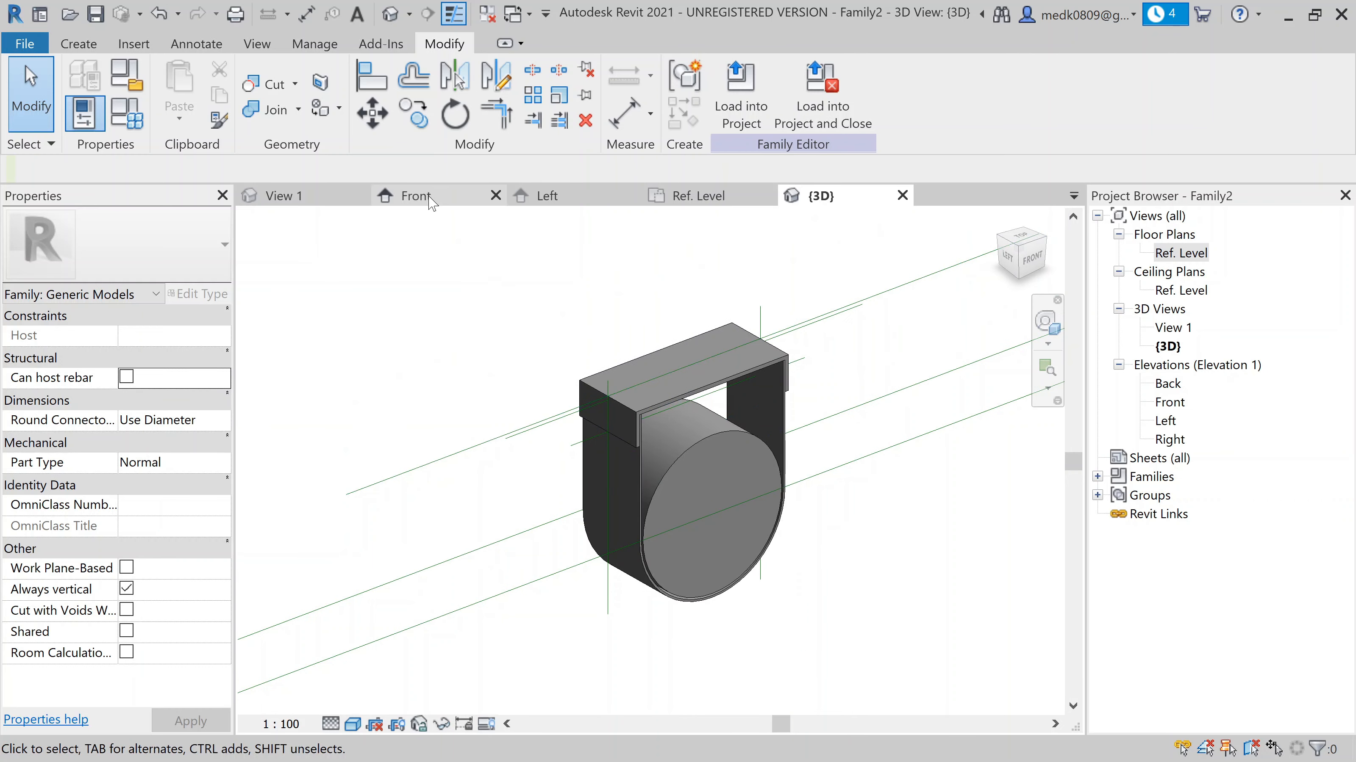
left_click(414, 196)
scroll(627, 533, "down", 3)
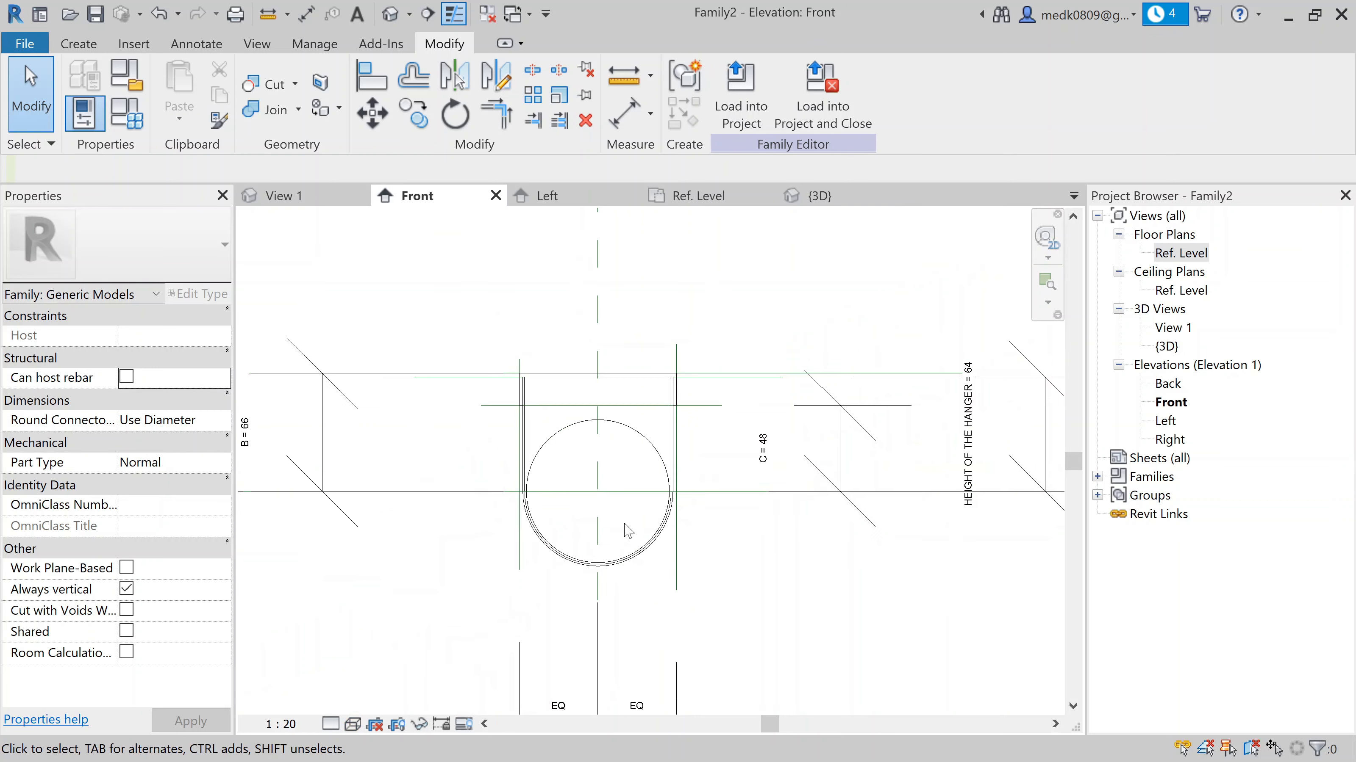
scroll(594, 408, "up", 3)
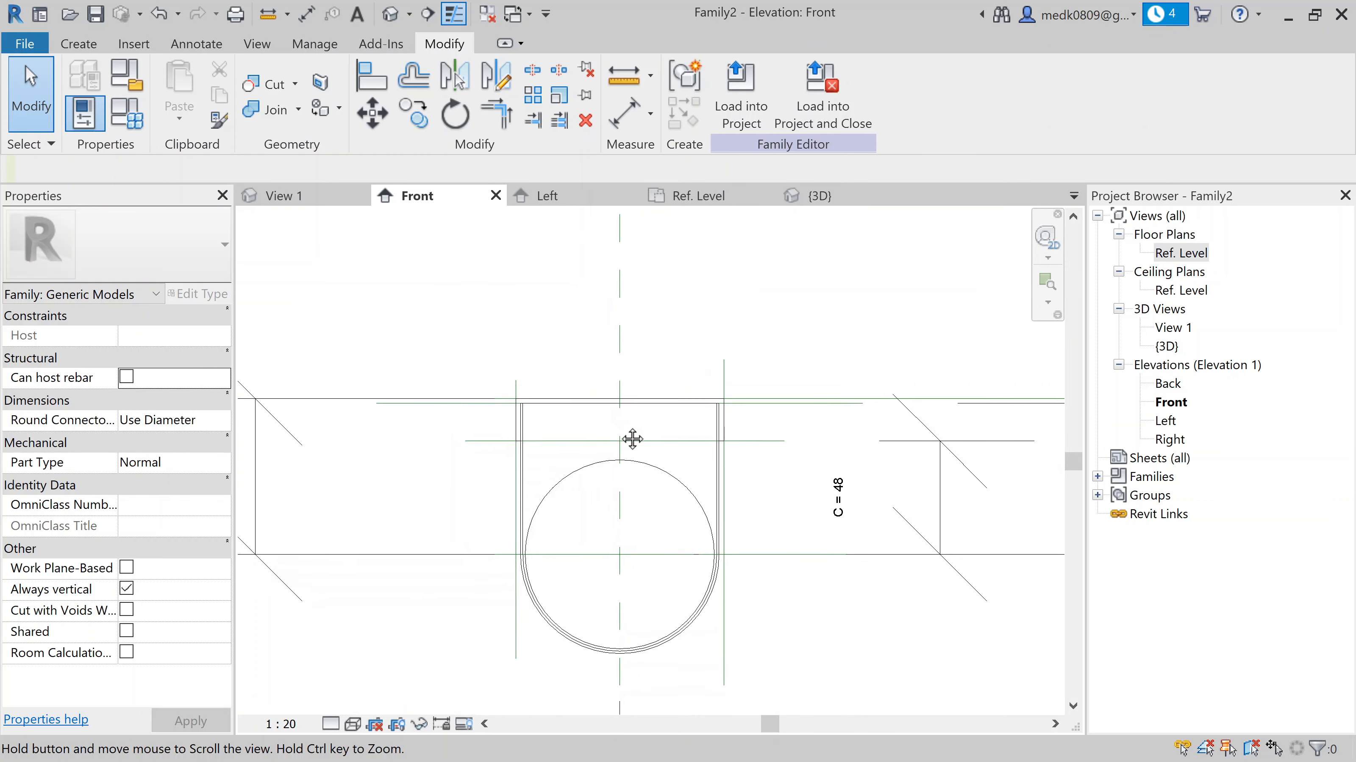
middle_click_drag(623, 433, 640, 458)
scroll(642, 460, "up", 2)
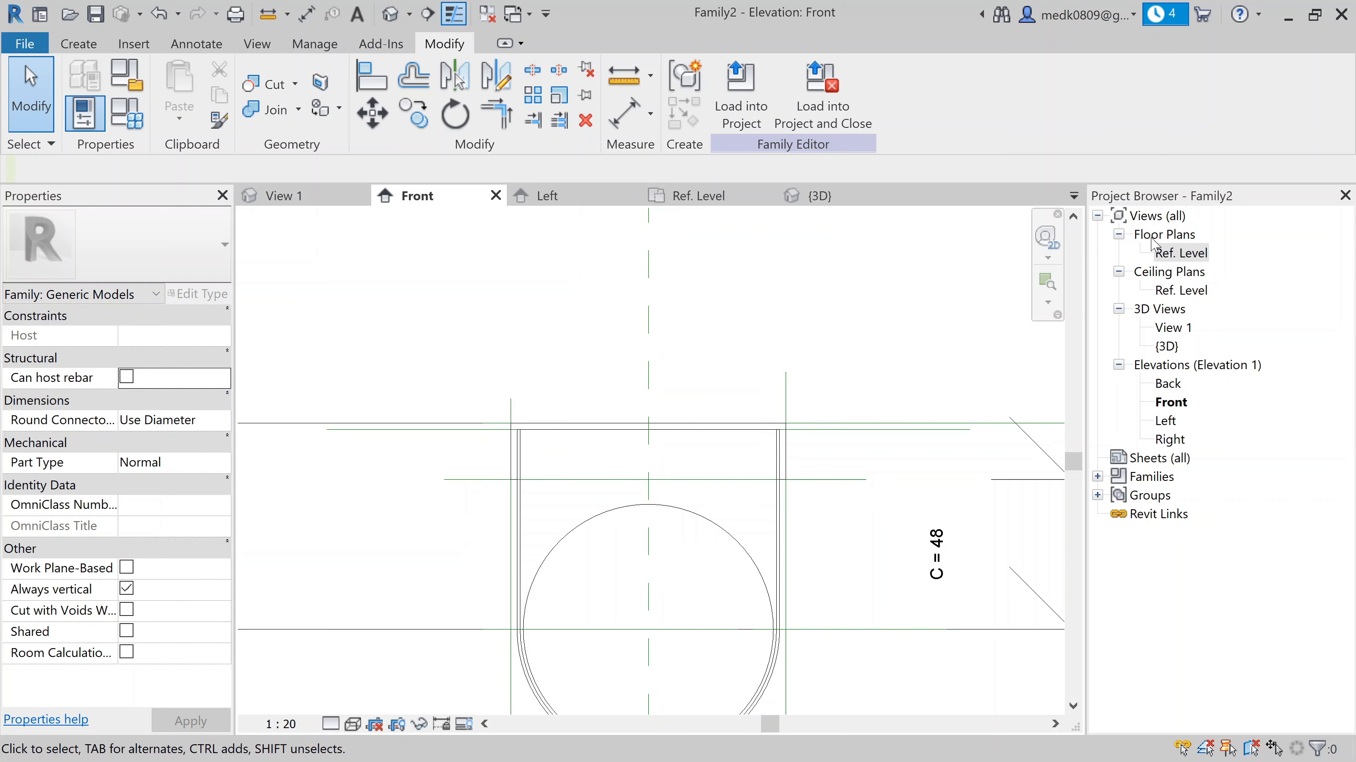
In the Ref. Level floor plan, start an extrusion and sketch a circle of about 5 mm radius centred on the crossing reference lines
double_click(1181, 254)
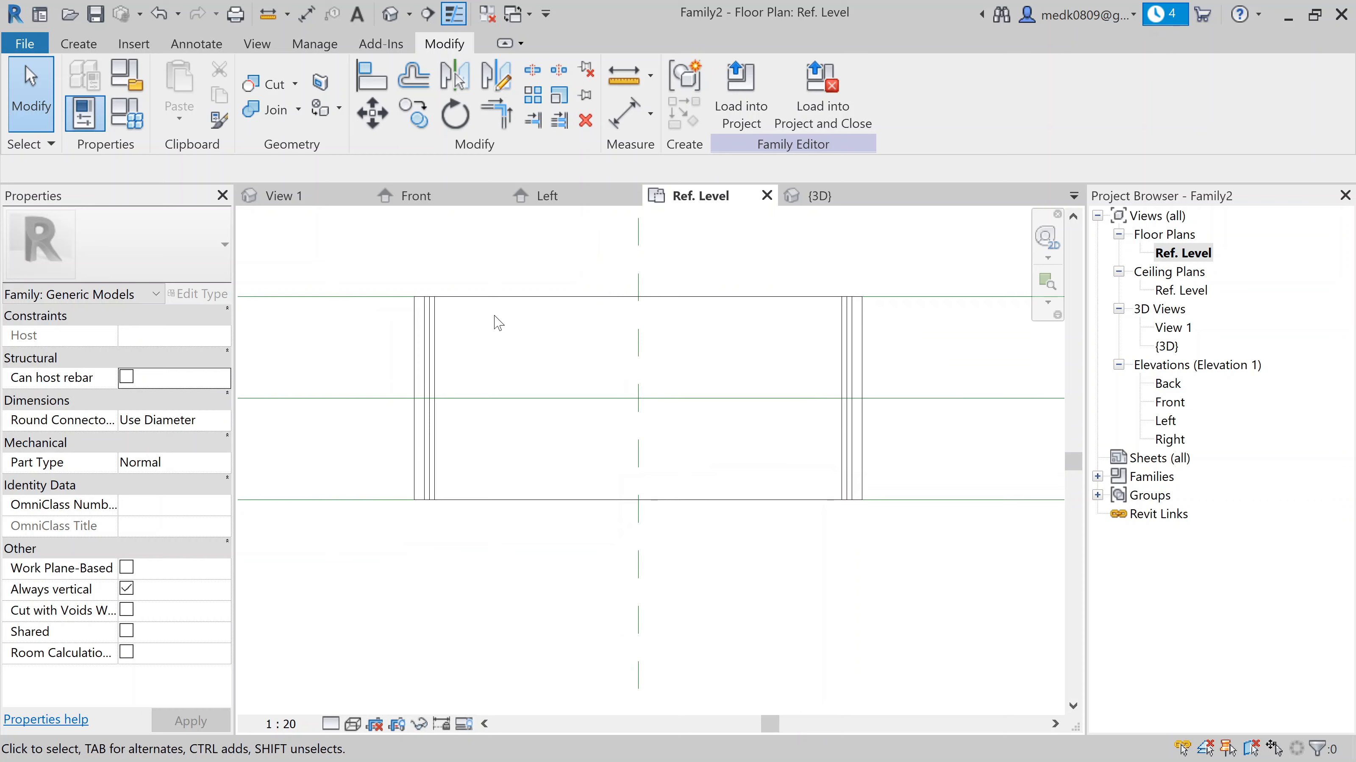
left_click(80, 44)
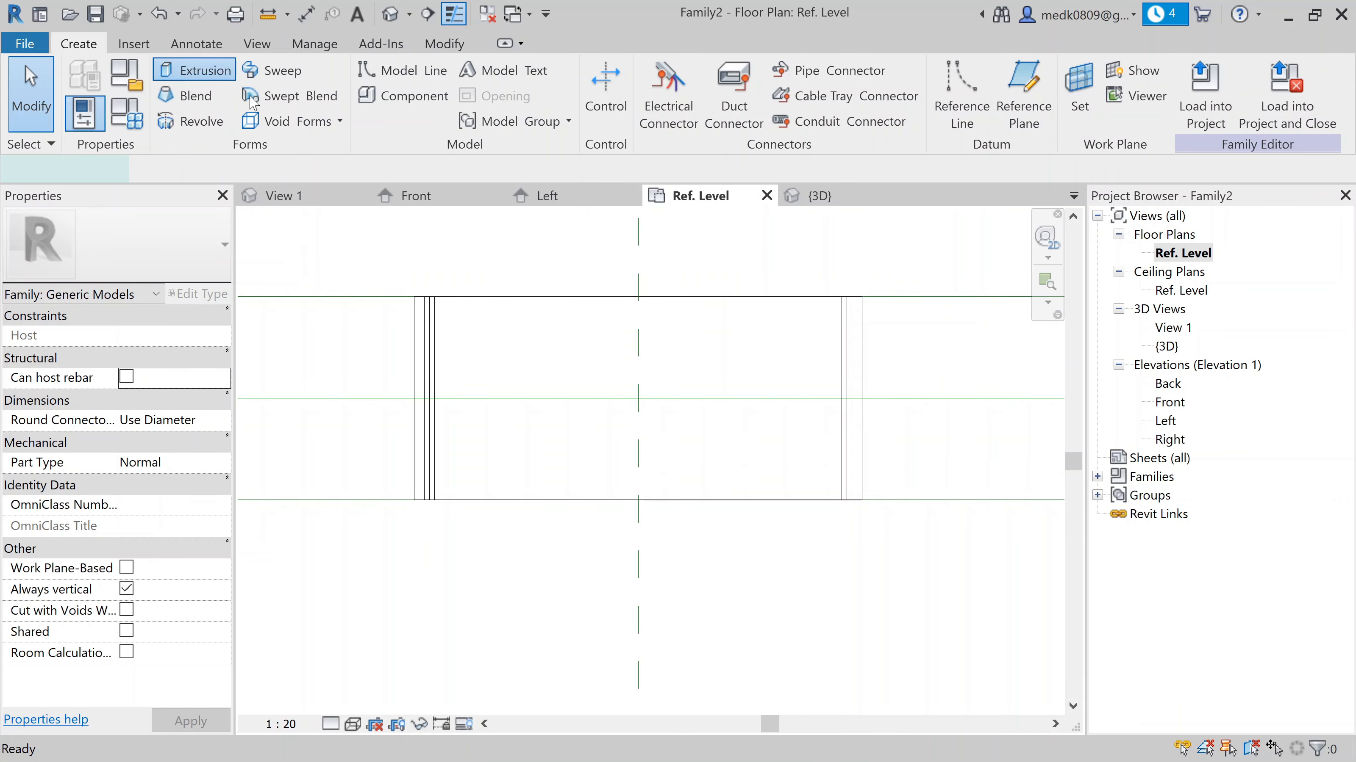
left_click(193, 70)
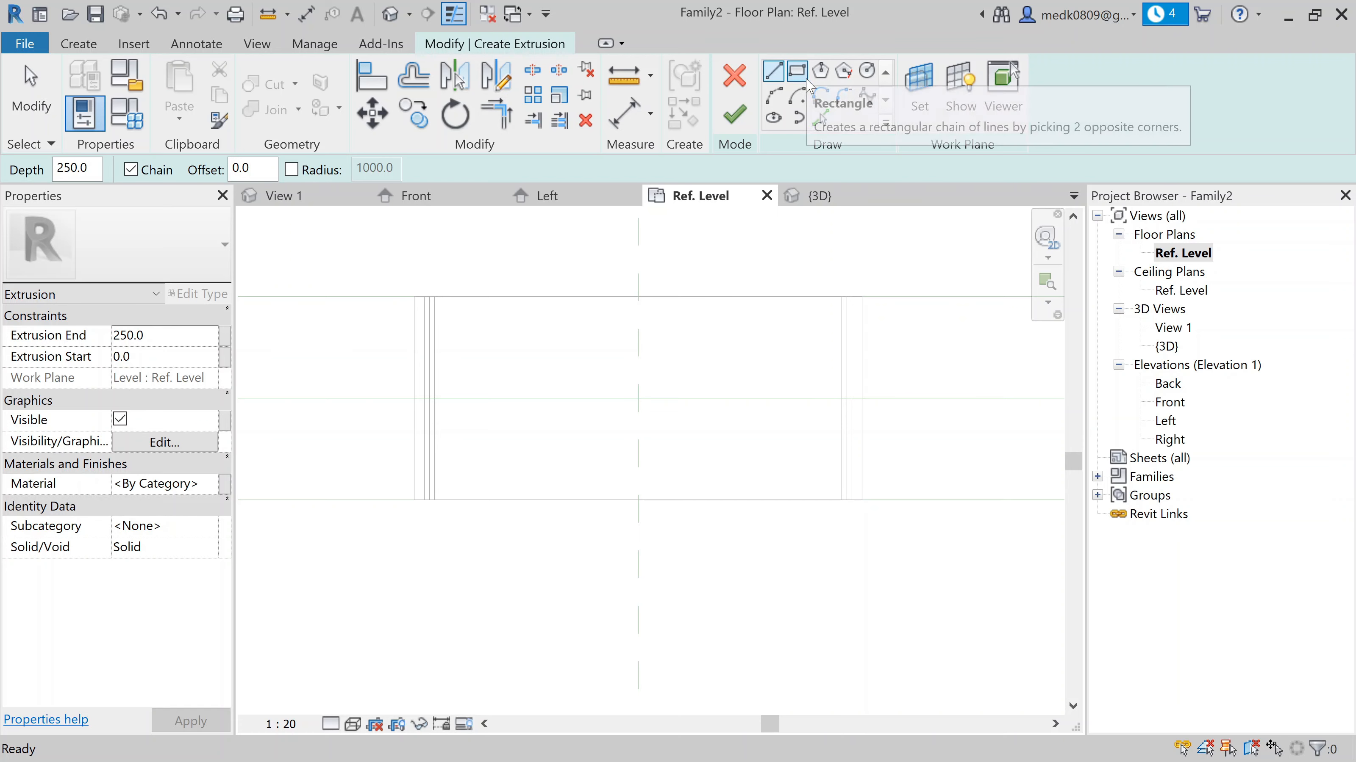
left_click(867, 69)
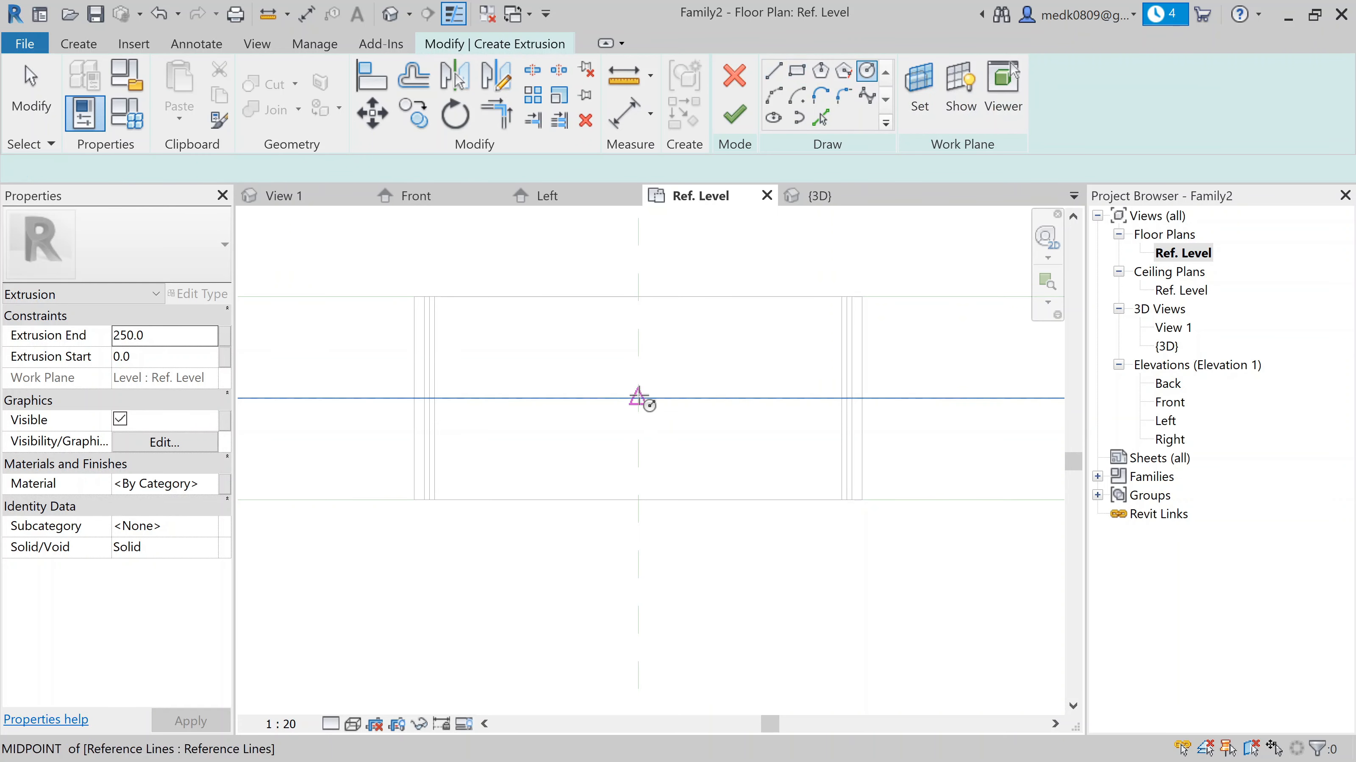
scroll(638, 398, "up", 3)
left_click(637, 401)
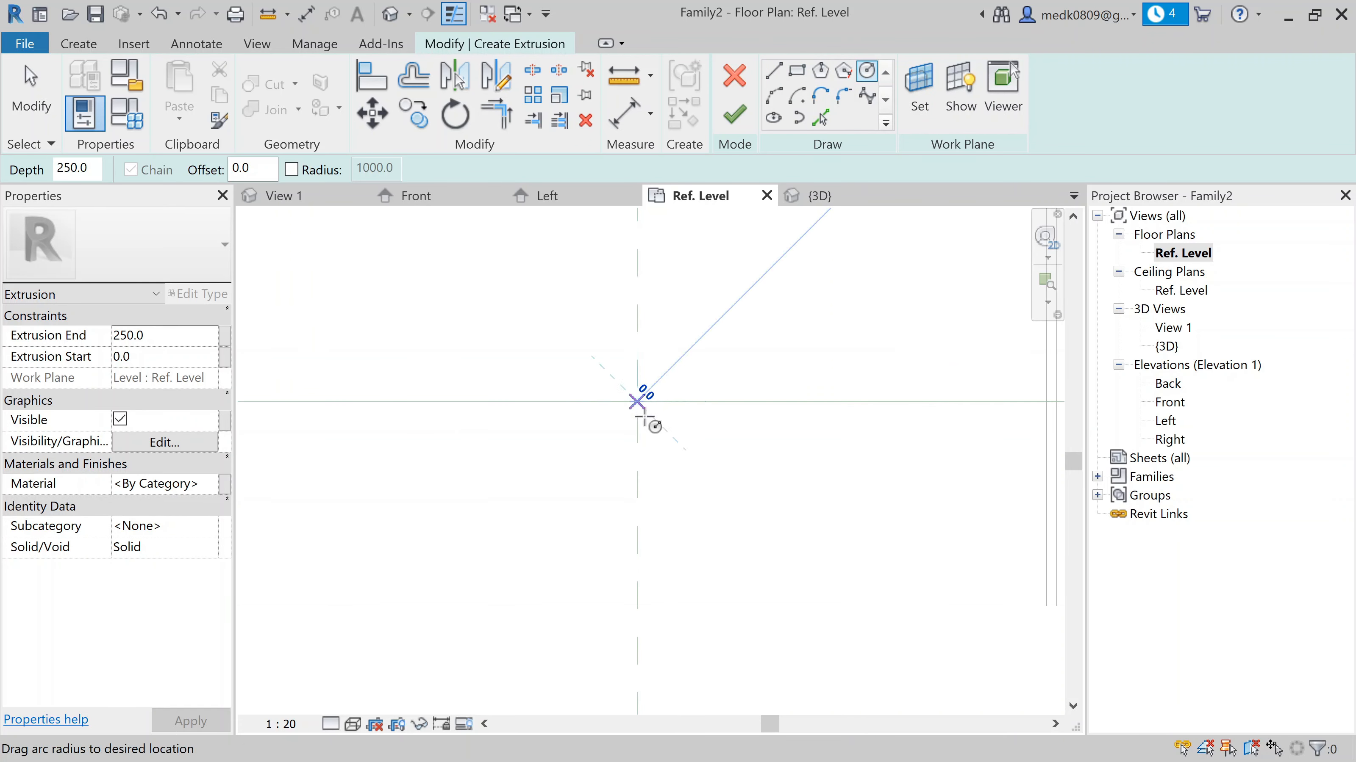
left_click(661, 444)
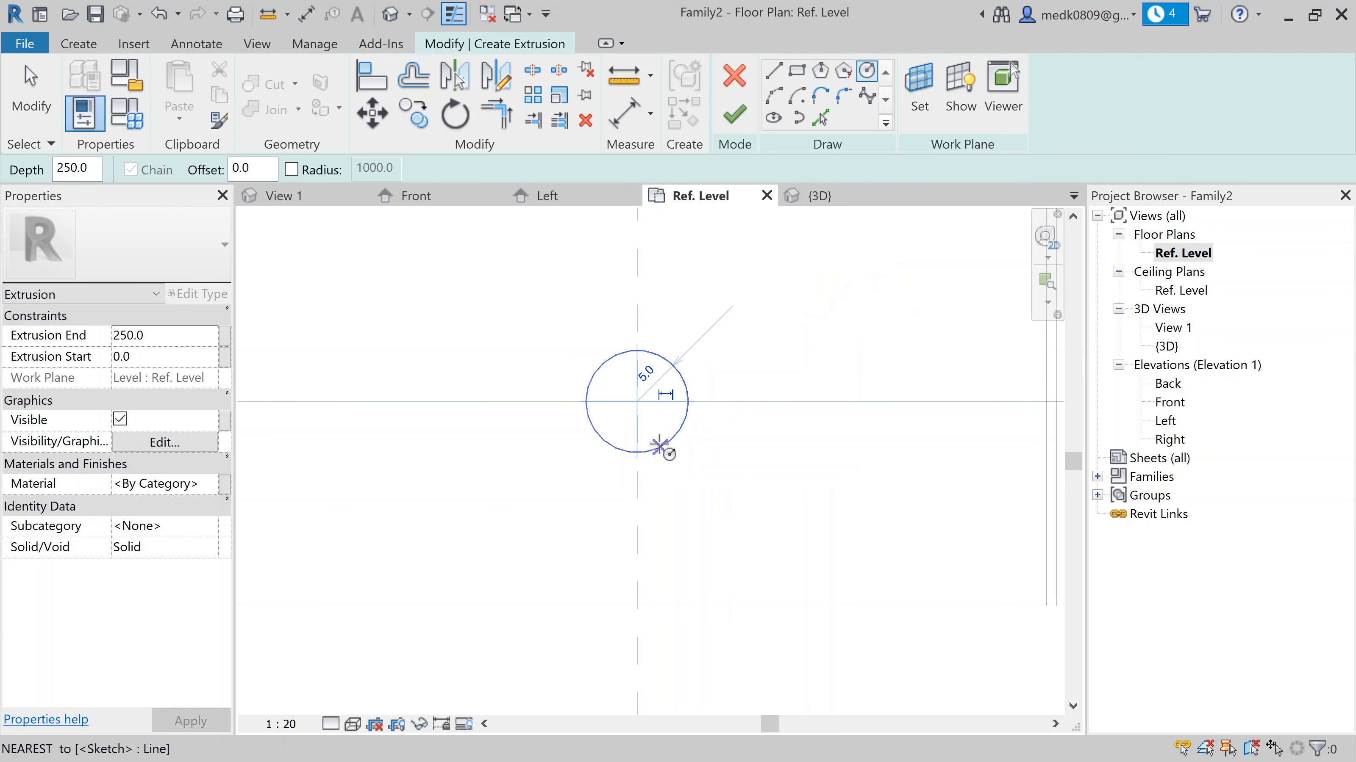
key("Escape")
scroll(559, 448, "down", 2)
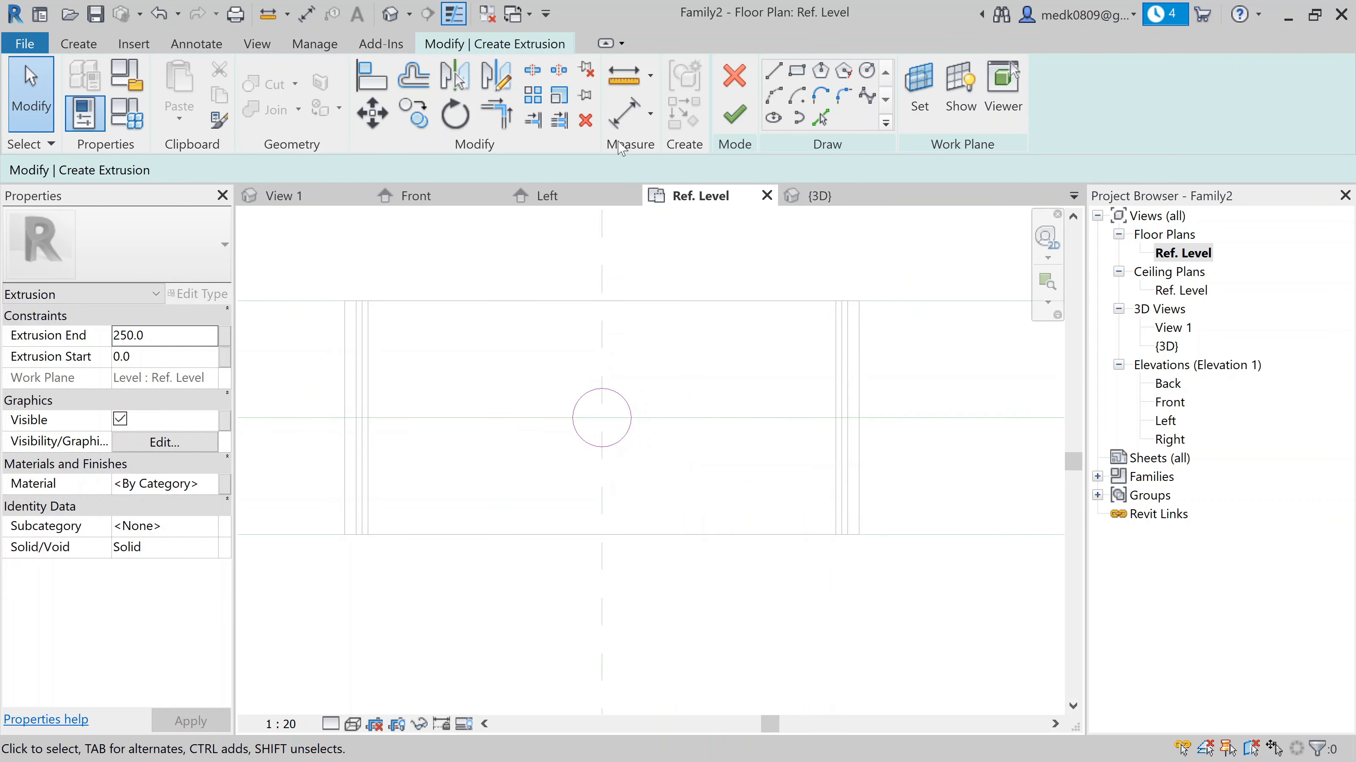
Add a diameter dimension to the sketched circle
left_click(619, 126)
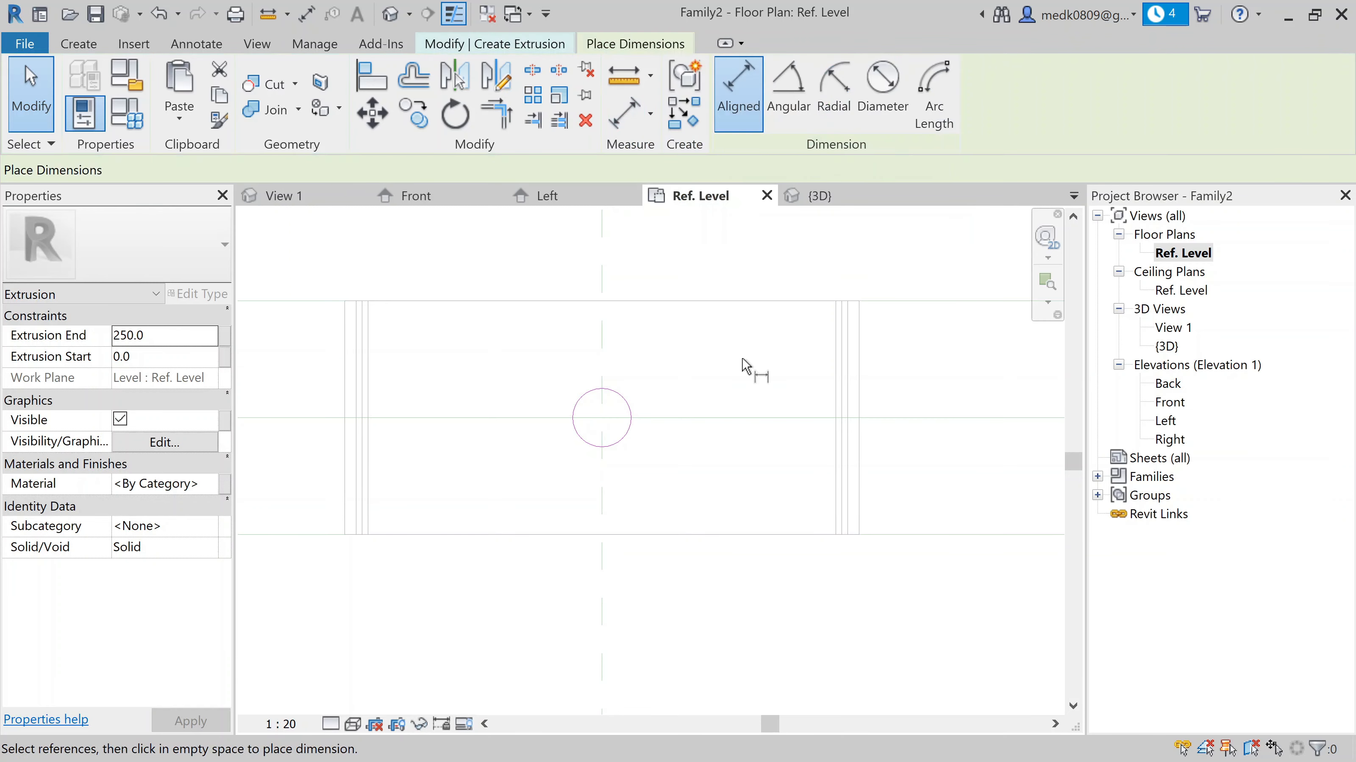
left_click(884, 93)
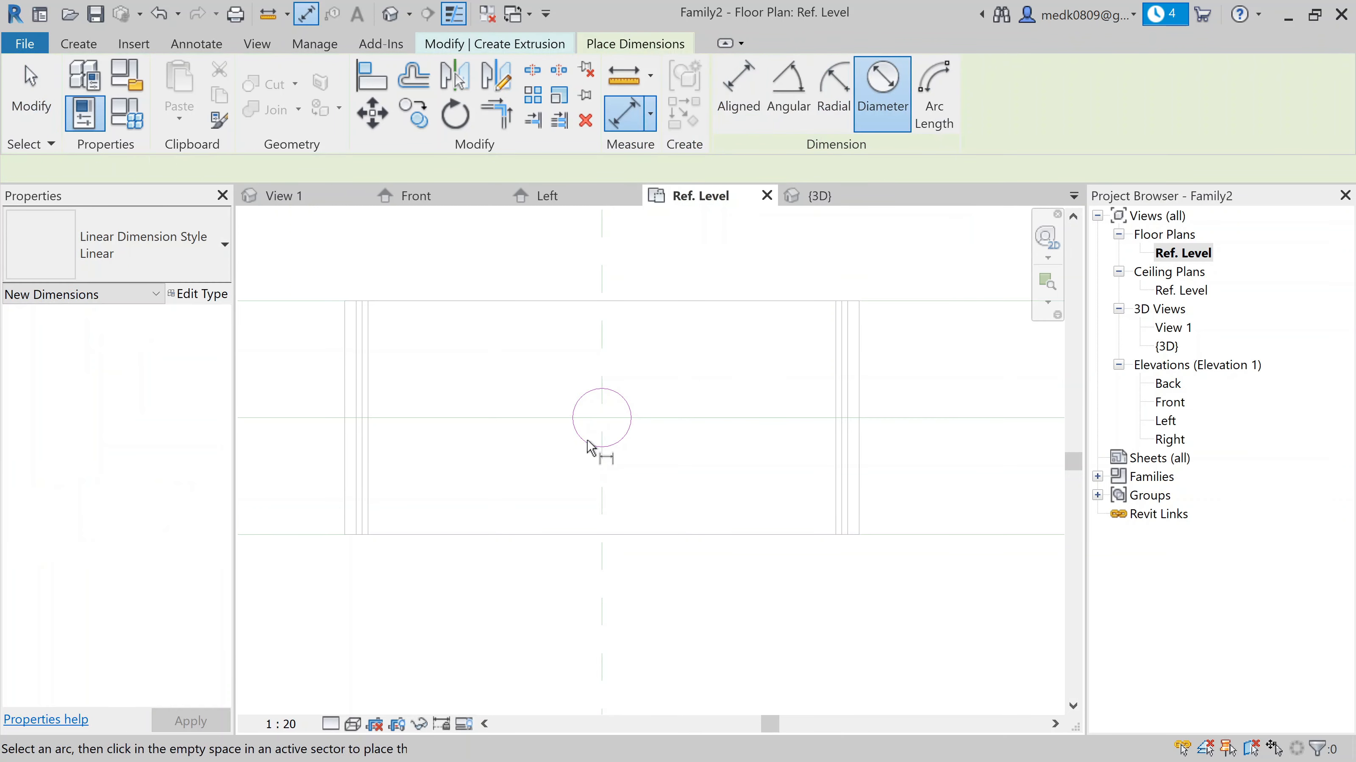
scroll(592, 449, "up", 3)
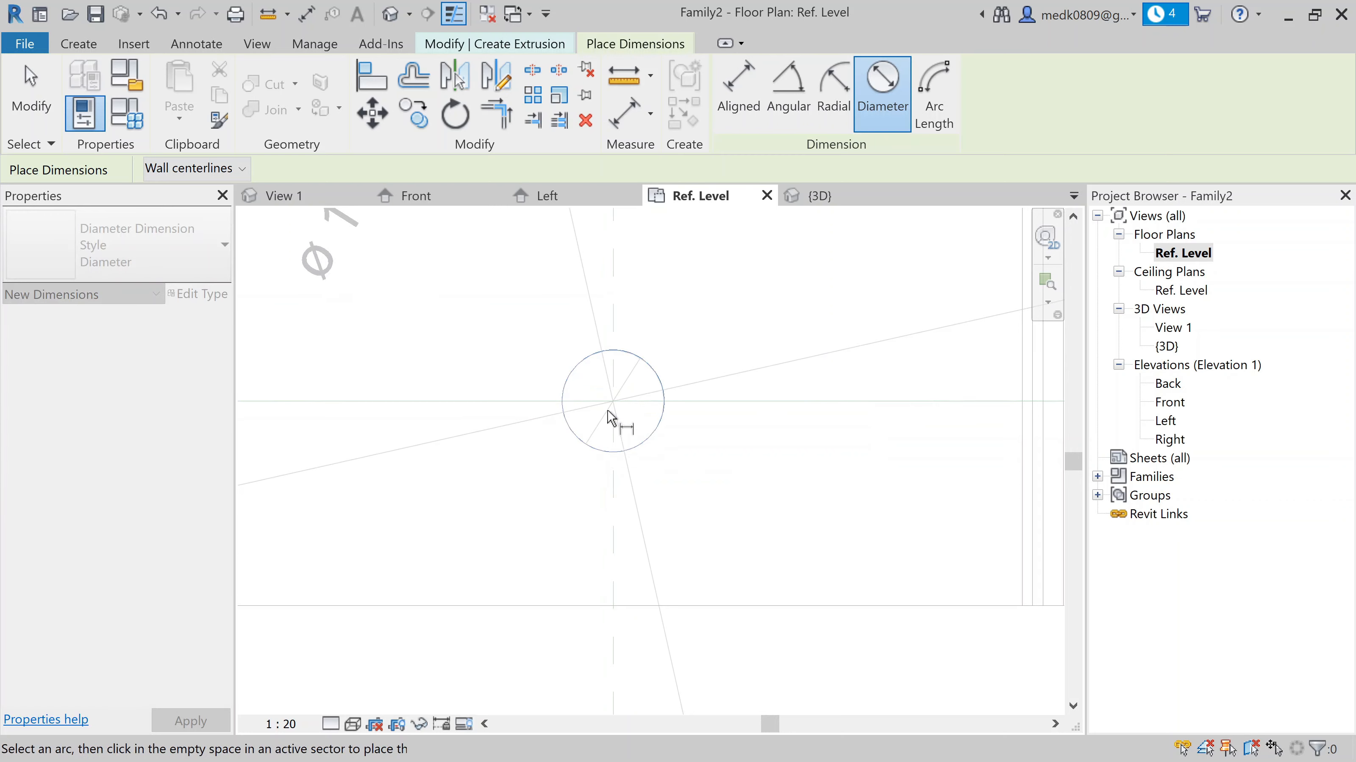
left_click(614, 424)
scroll(638, 526, "down", 2)
key("Escape")
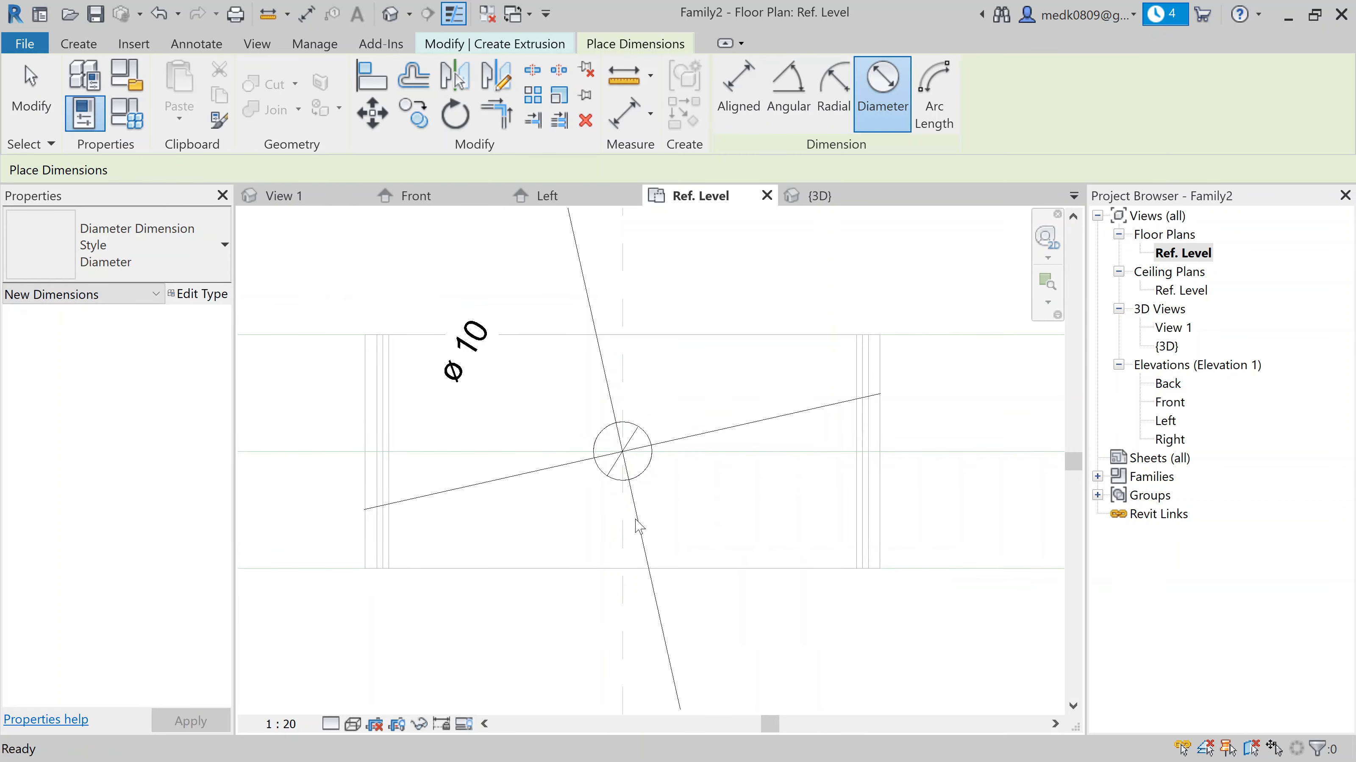
key("Escape")
scroll(615, 453, "up", 2)
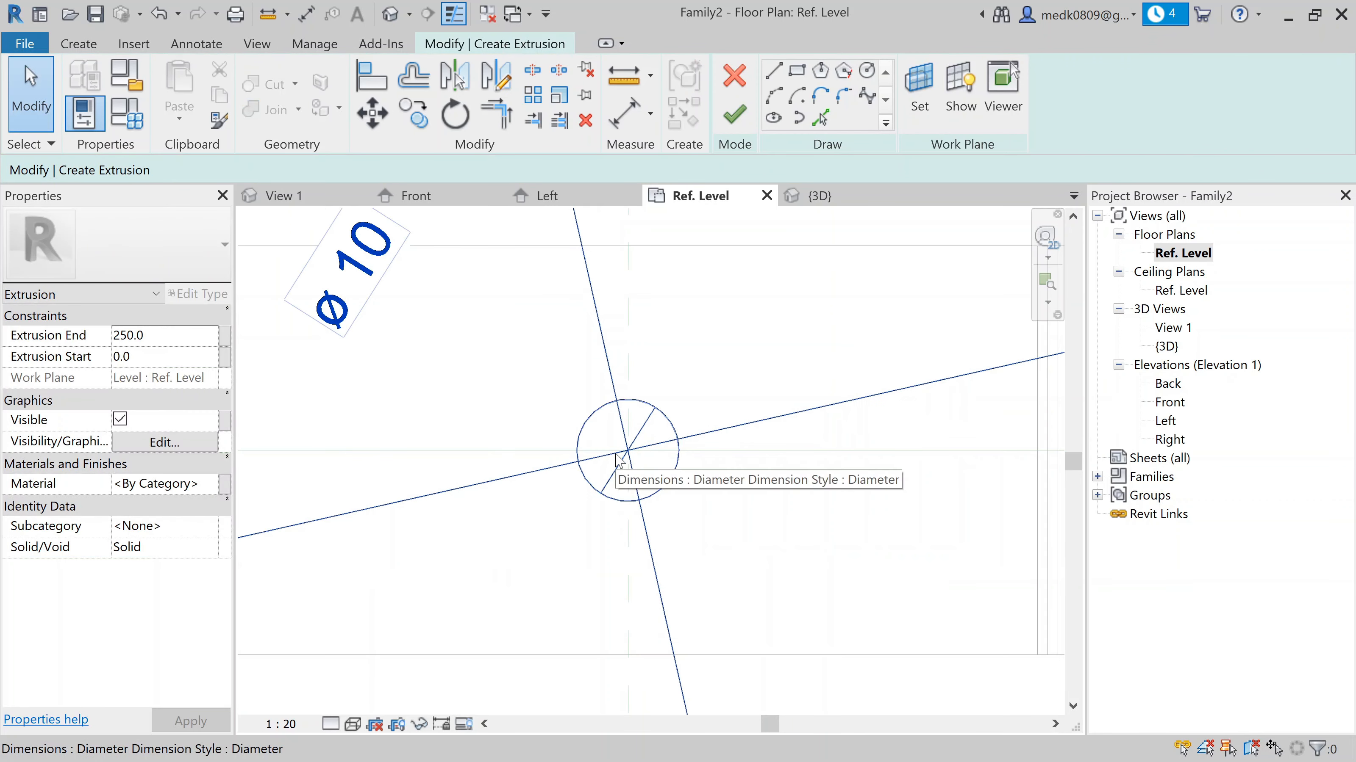
Label the circle's diameter dimension with a new instance family parameter named D
left_click(666, 451)
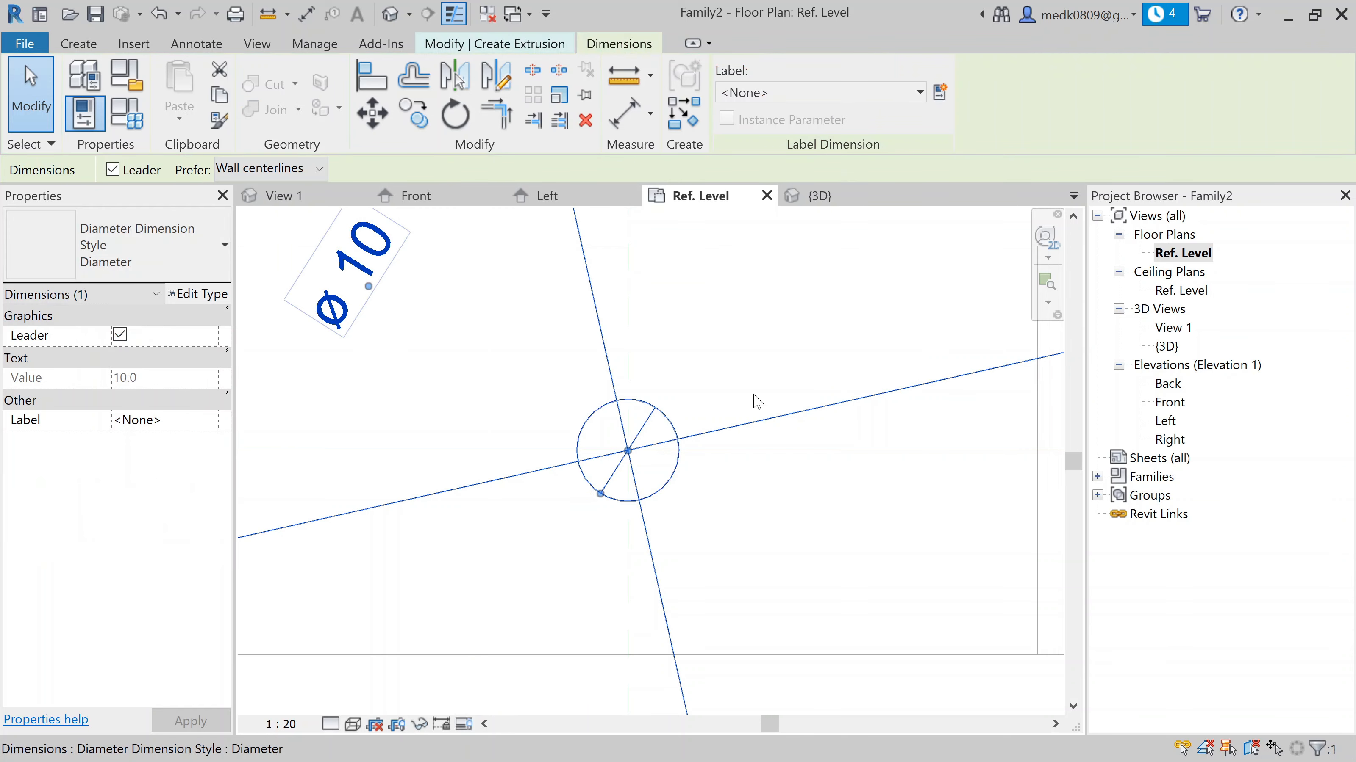
left_click(940, 93)
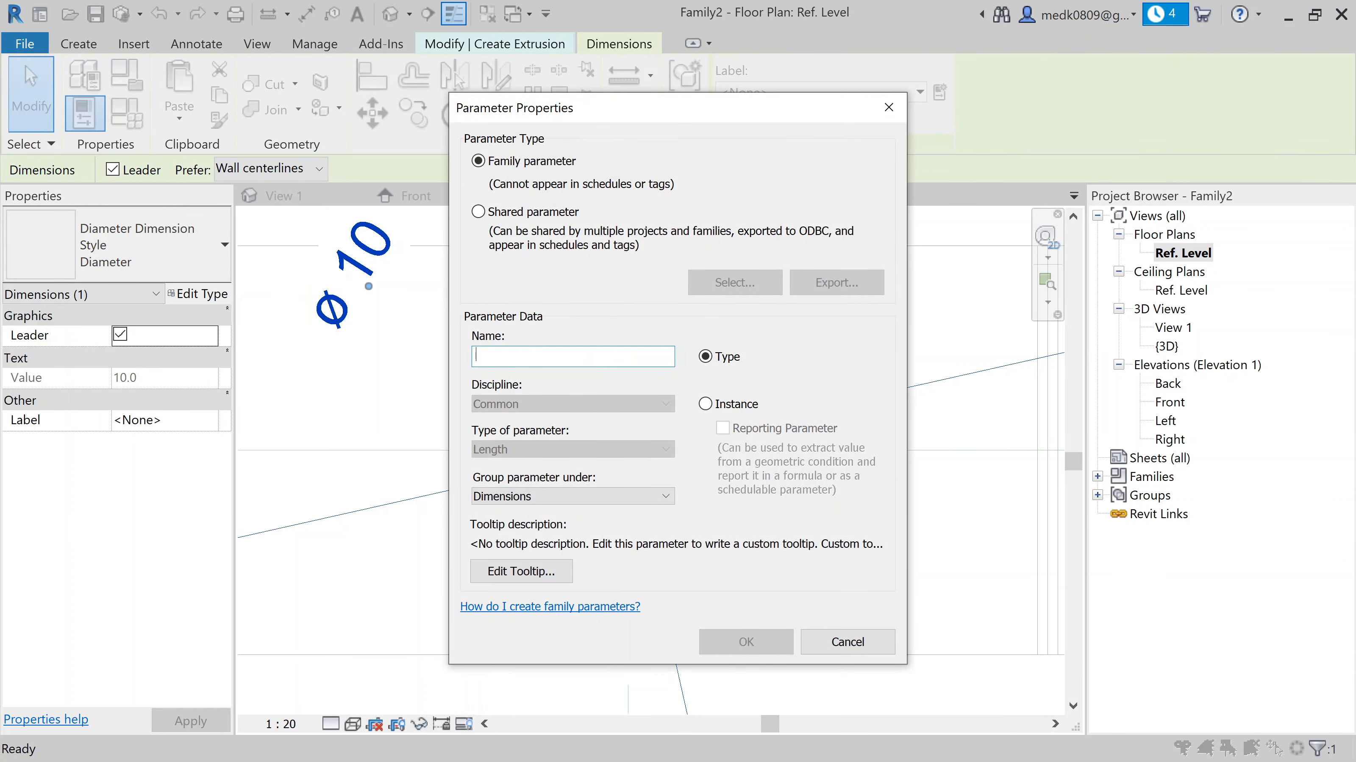
type("D")
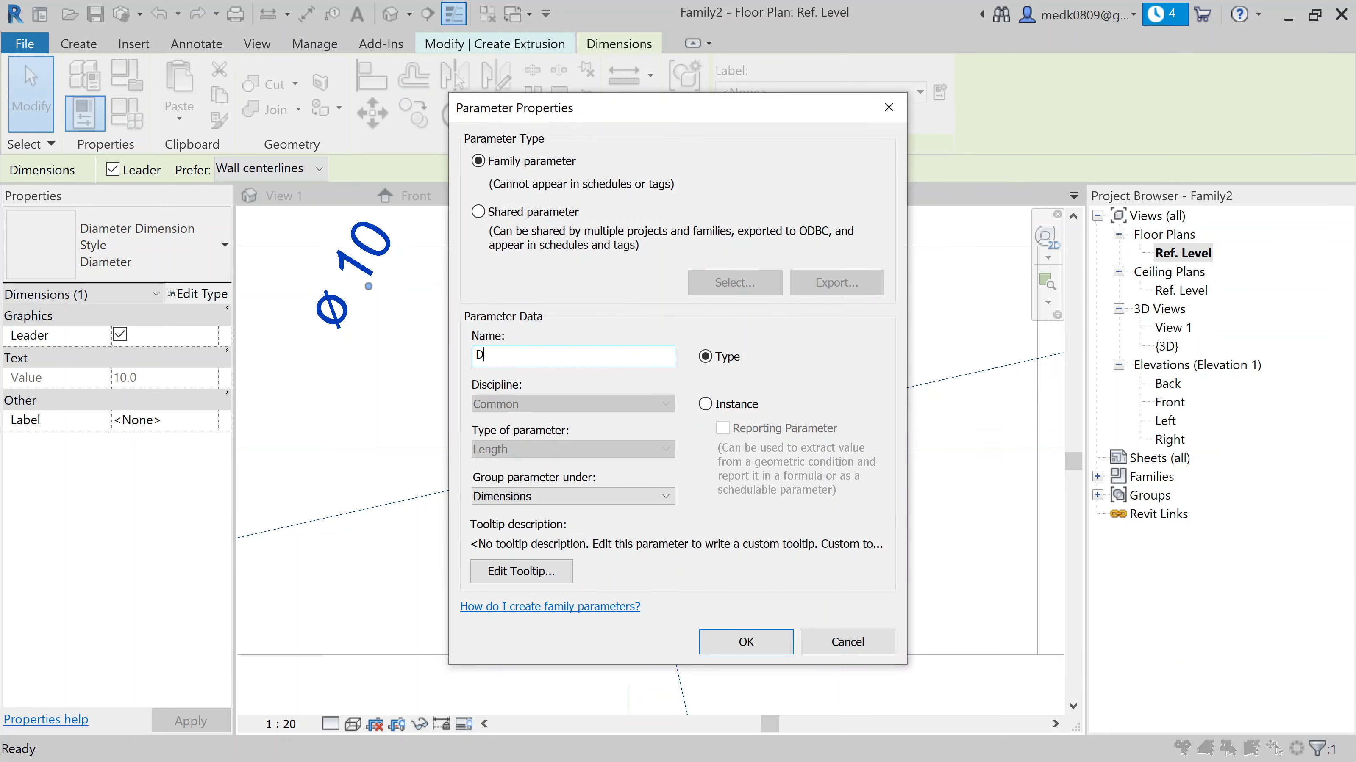
left_click(705, 405)
left_click(747, 642)
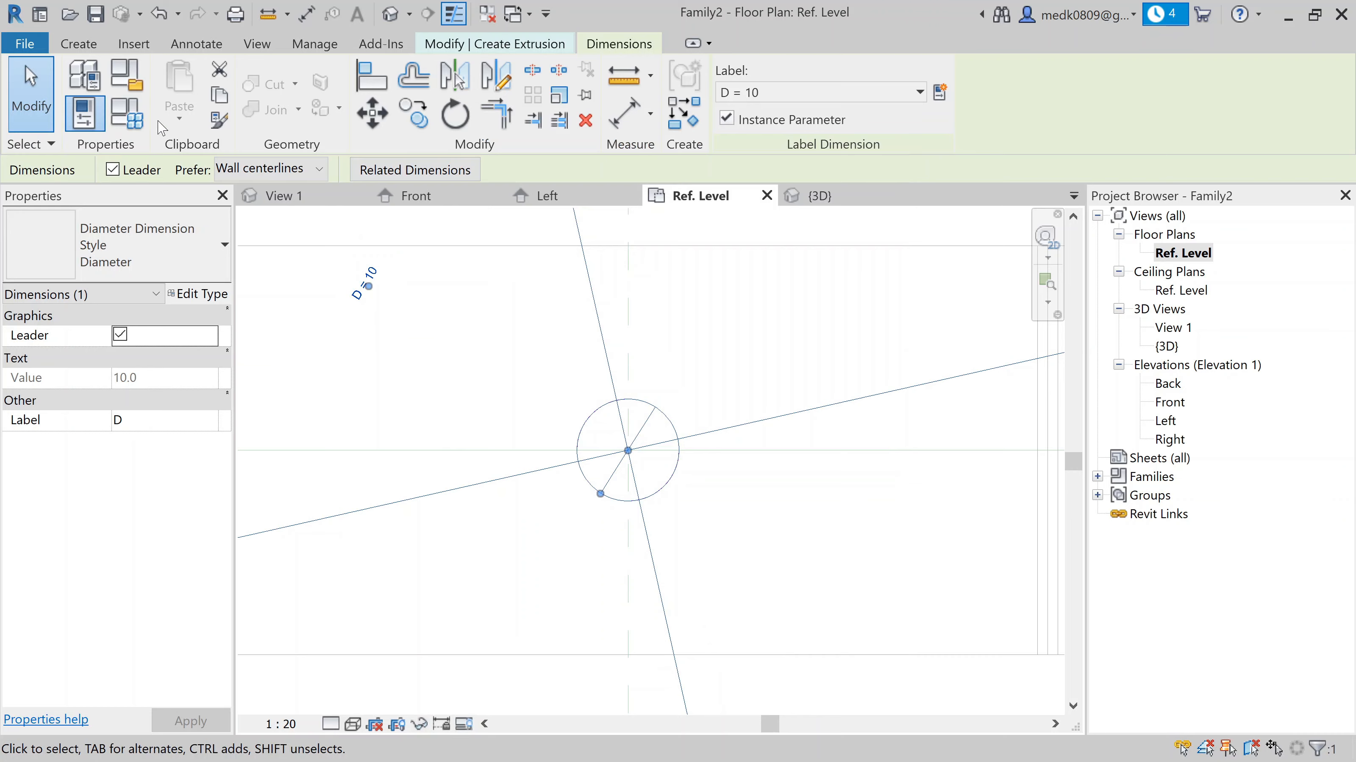
Give parameter D the formula DOP / 4 in the family types and apply it
left_click(132, 121)
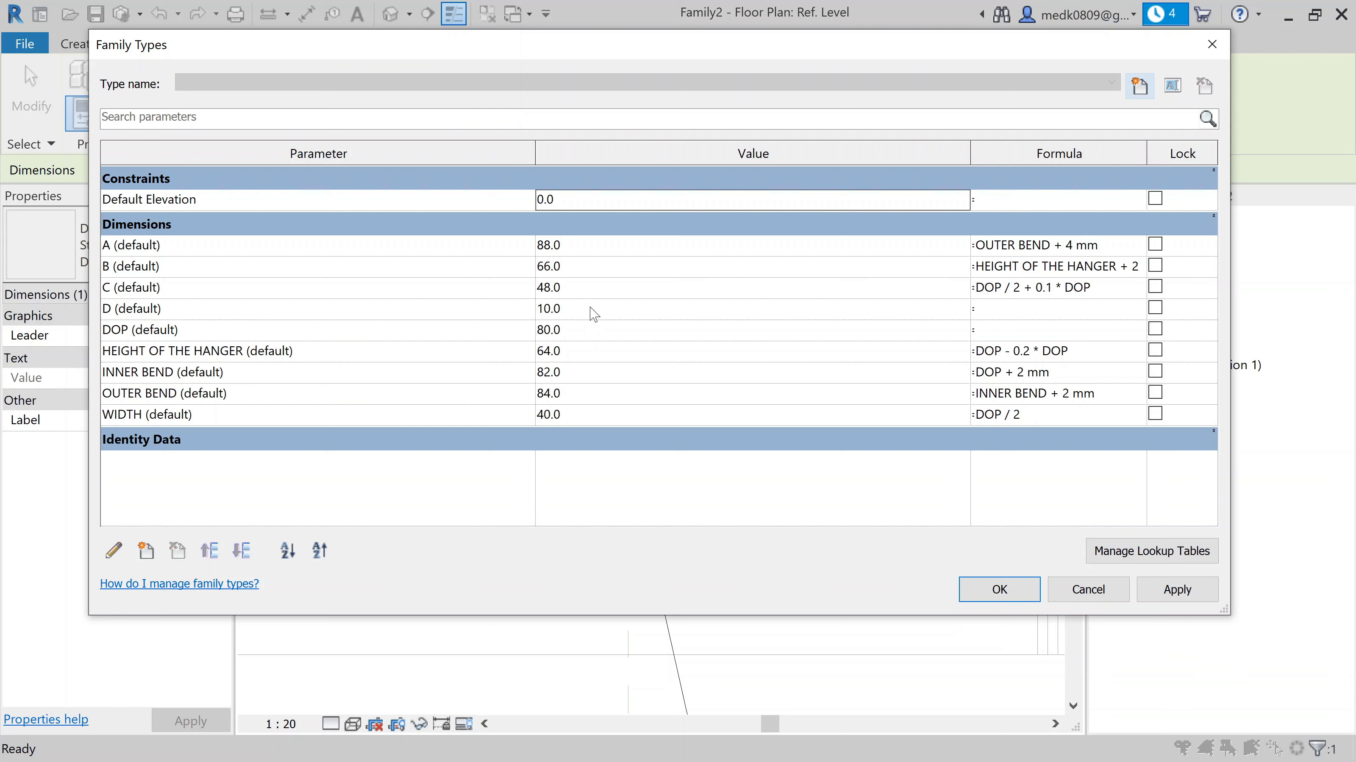
left_click(1033, 310)
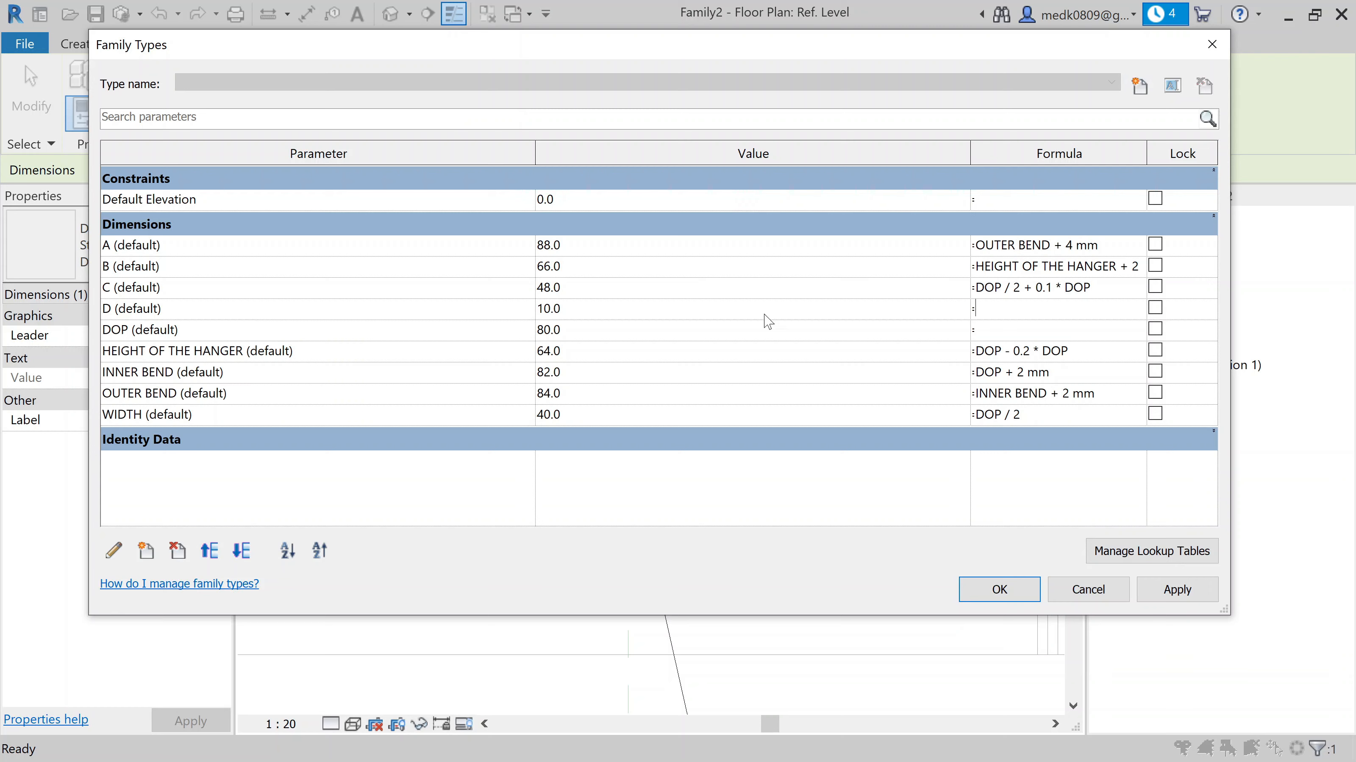
left_click_drag(341, 333, 230, 332)
left_click(1181, 589)
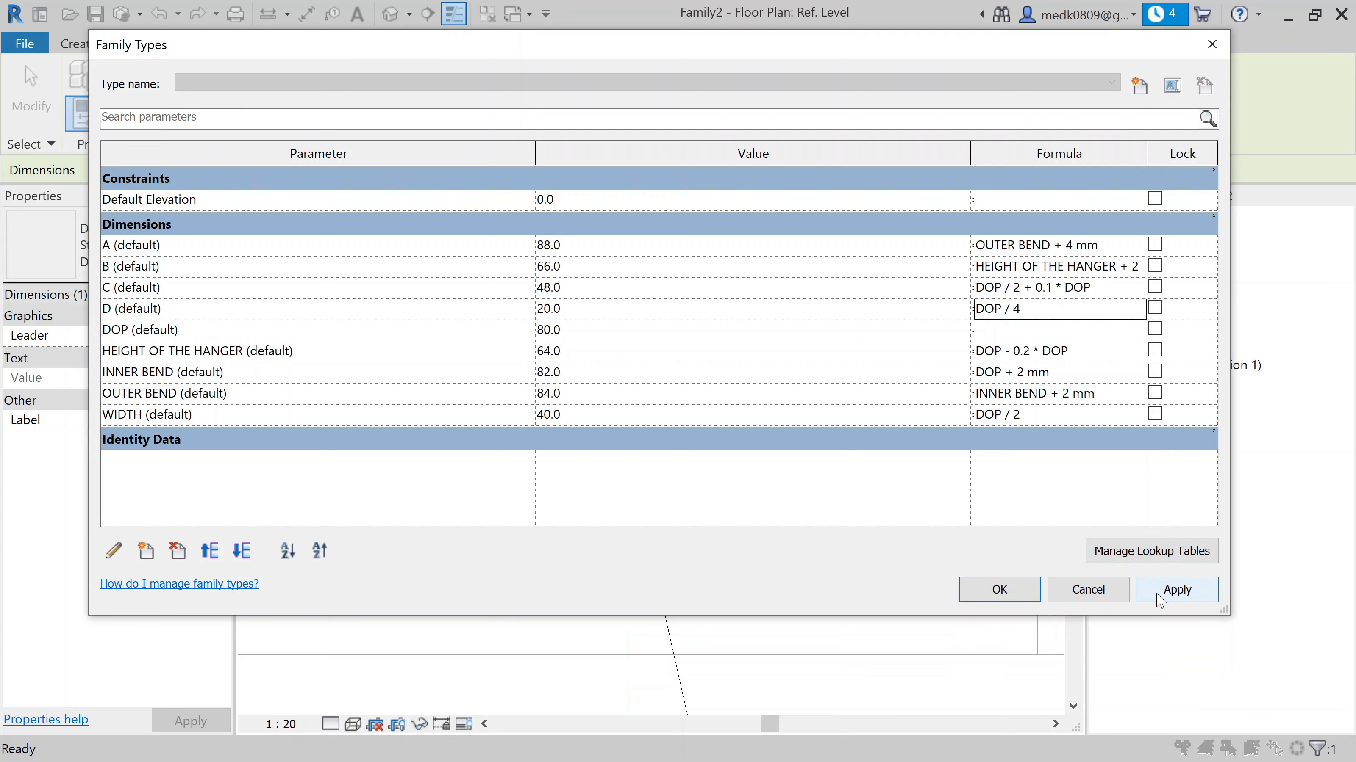
left_click(1025, 595)
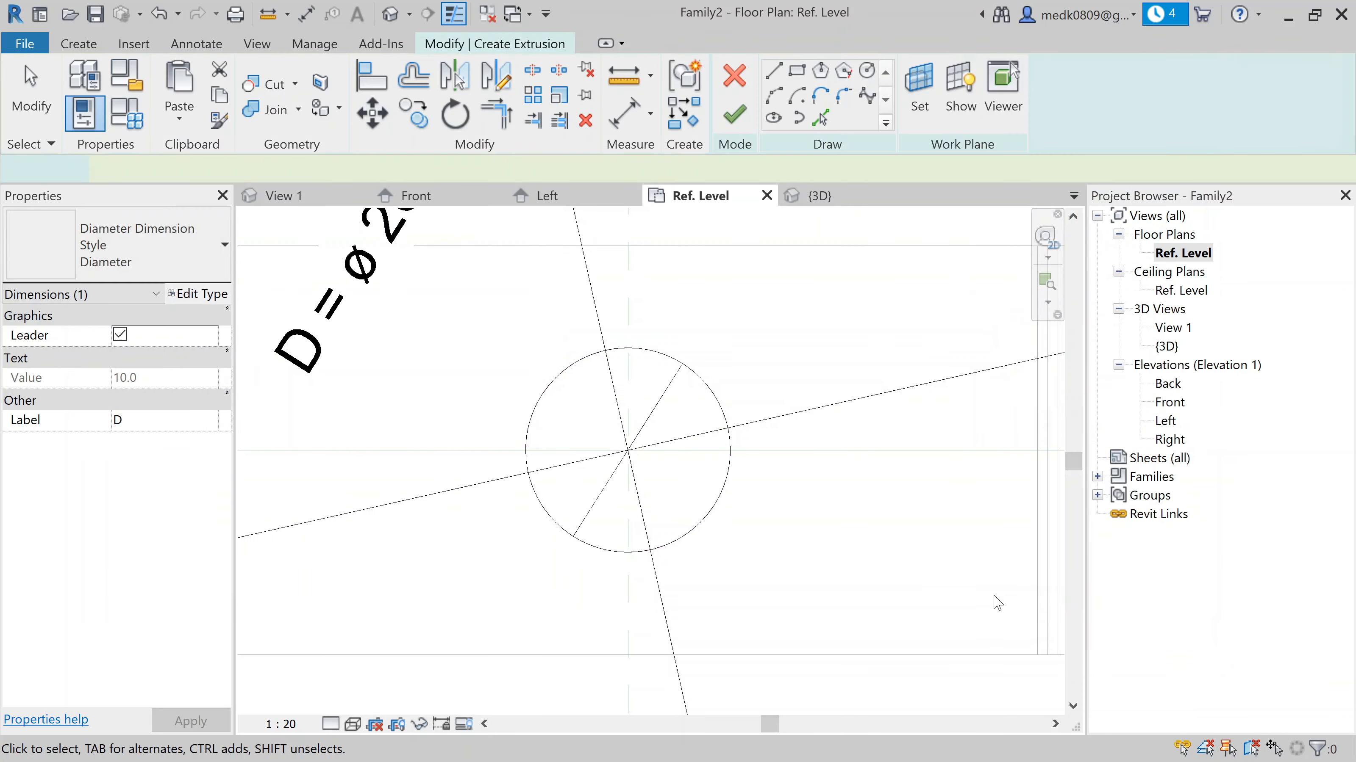
key("Escape")
scroll(715, 500, "up", 2)
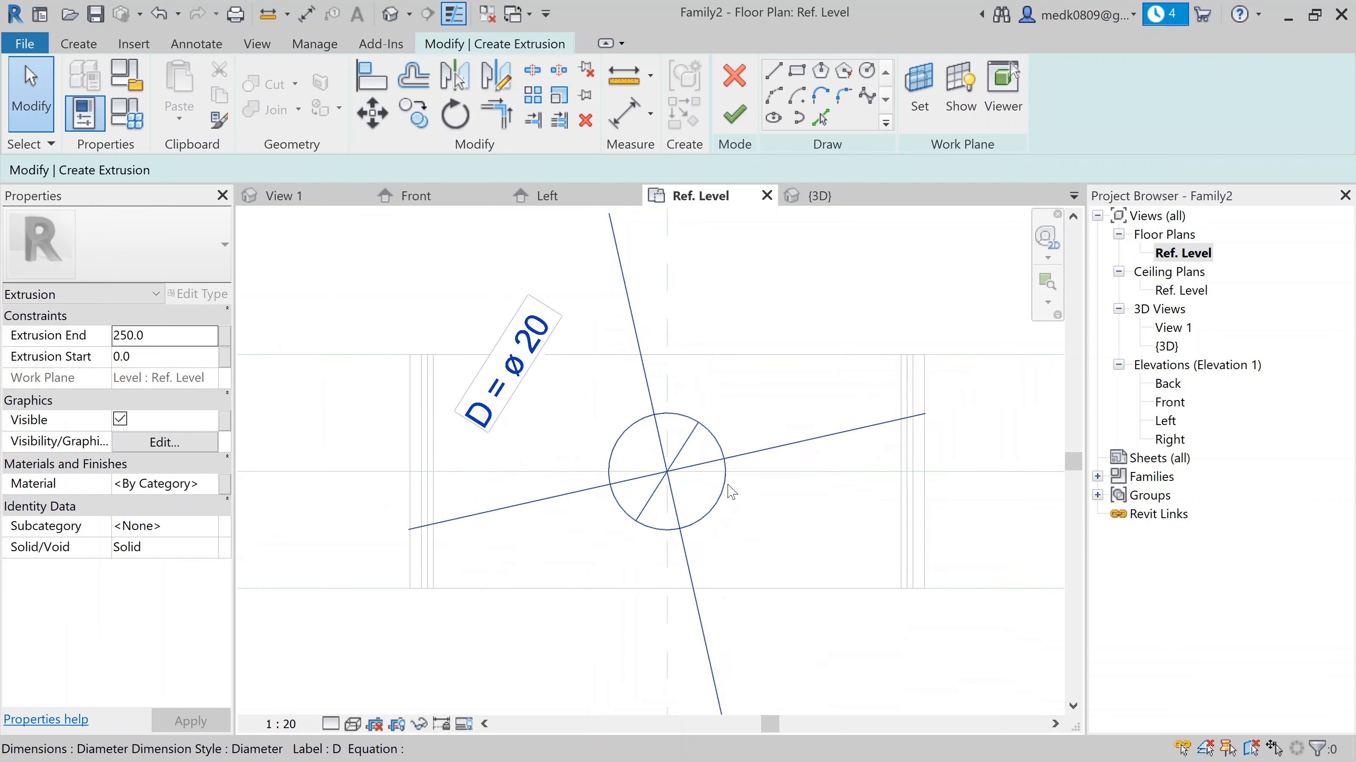
Change the formula of parameter D to DOP / 5 and apply it to the circle
left_click(126, 113)
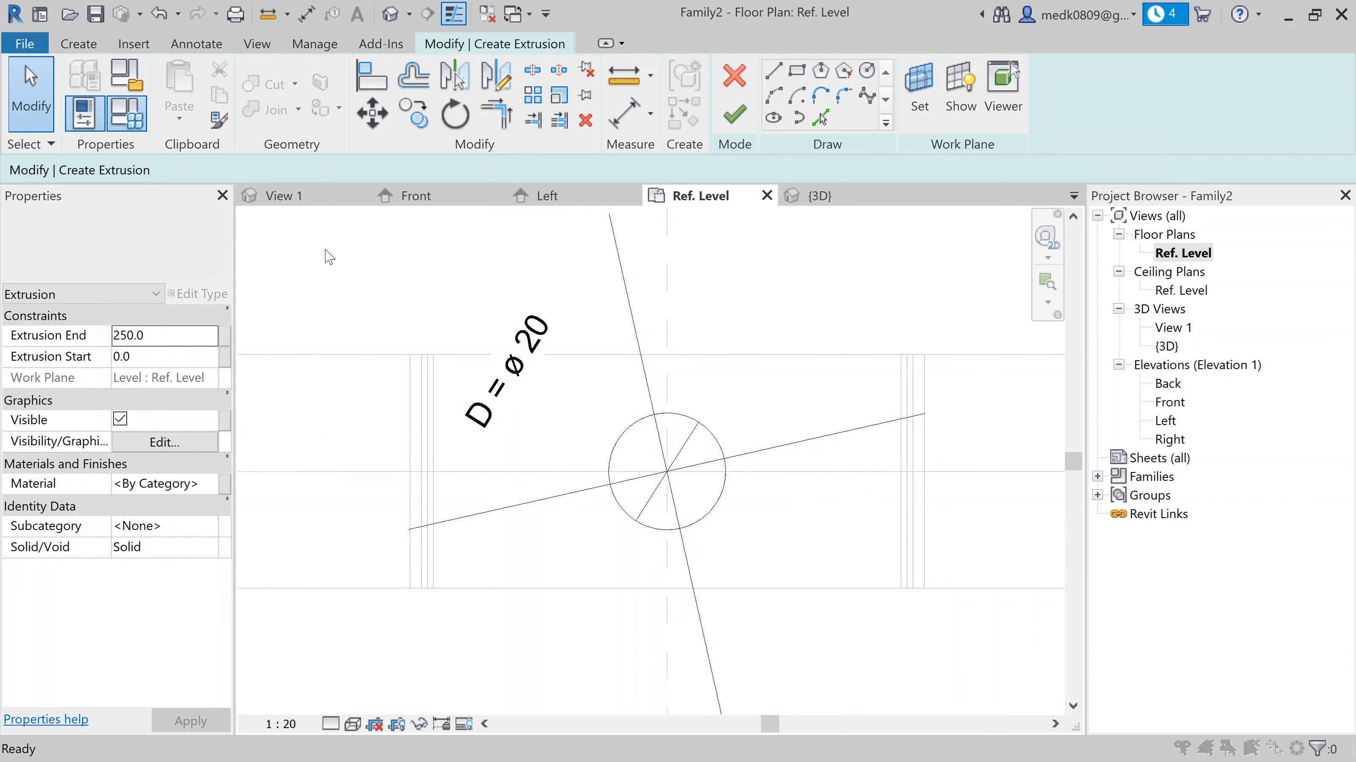
left_click(1020, 309)
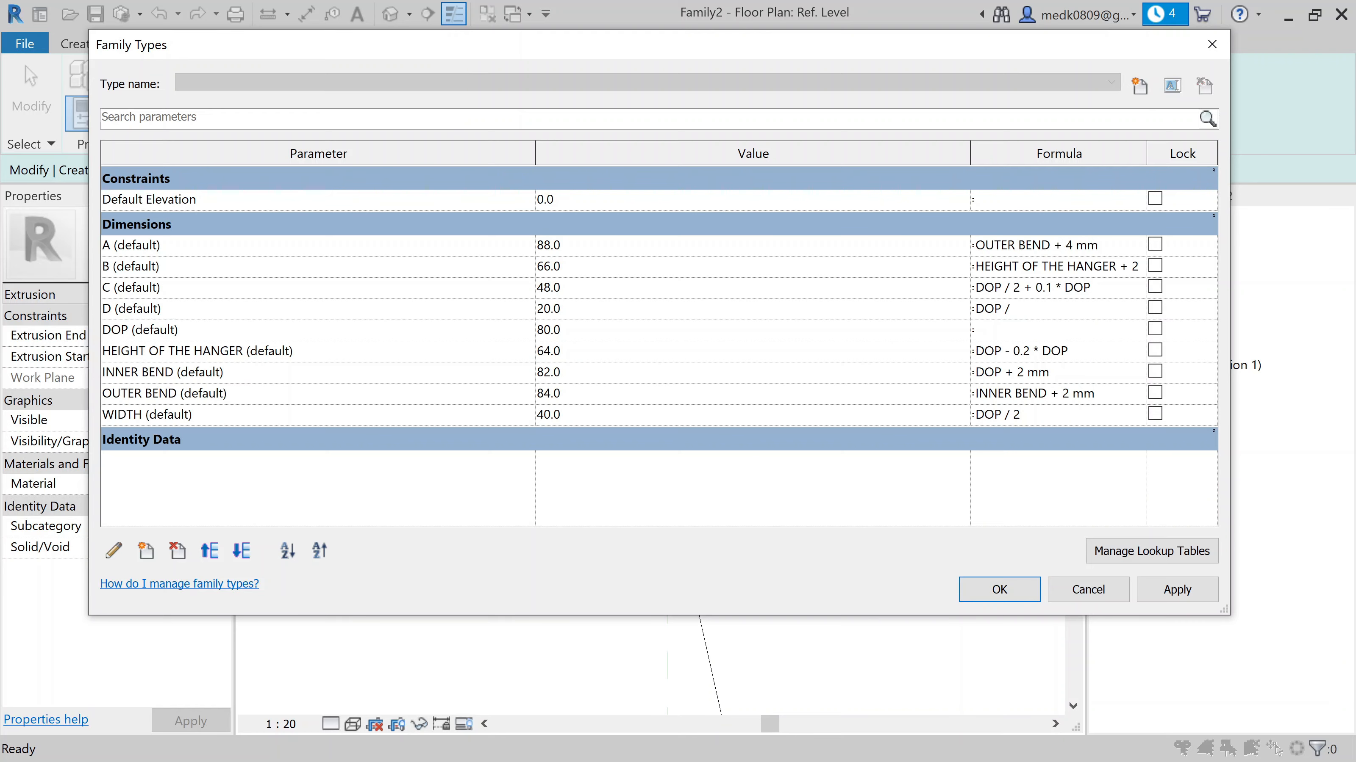
left_click(1151, 597)
left_click(999, 590)
scroll(710, 529, "down", 1)
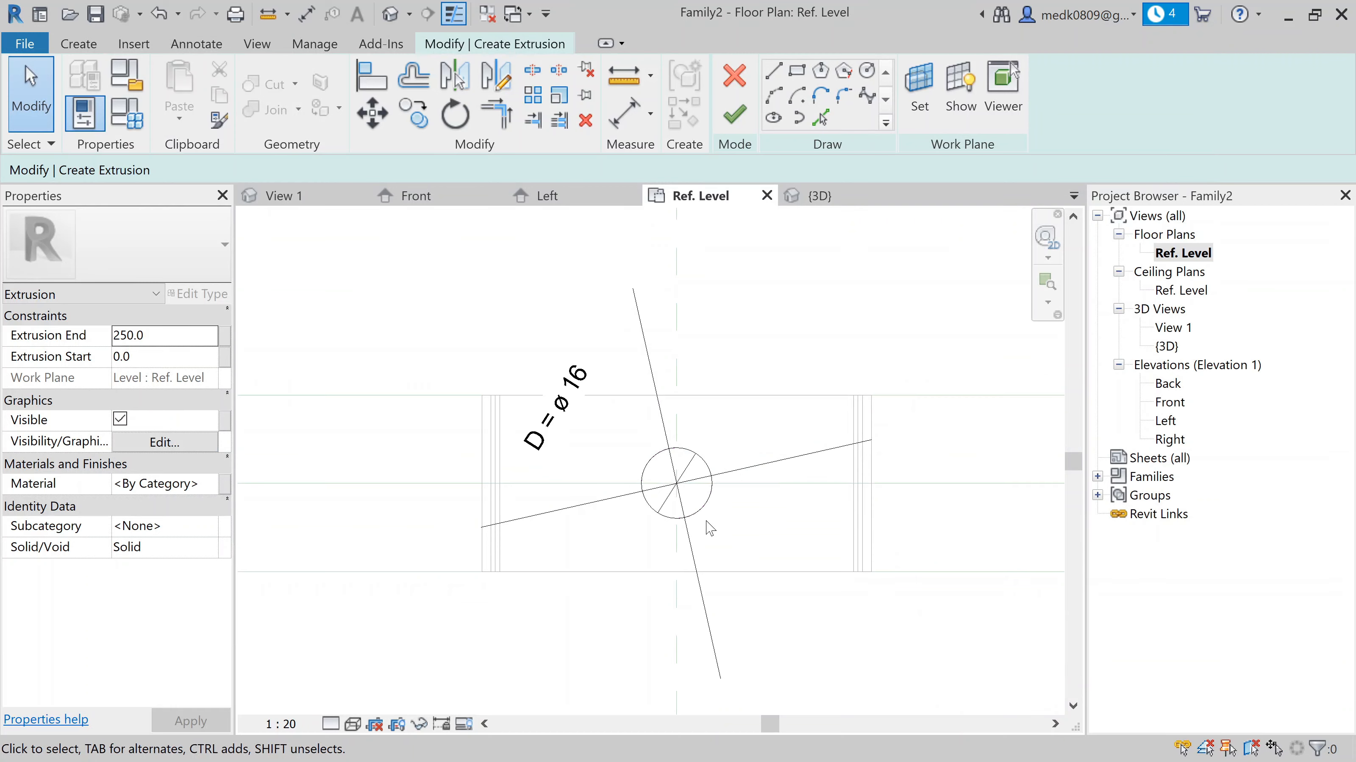
scroll(710, 529, "up", 2)
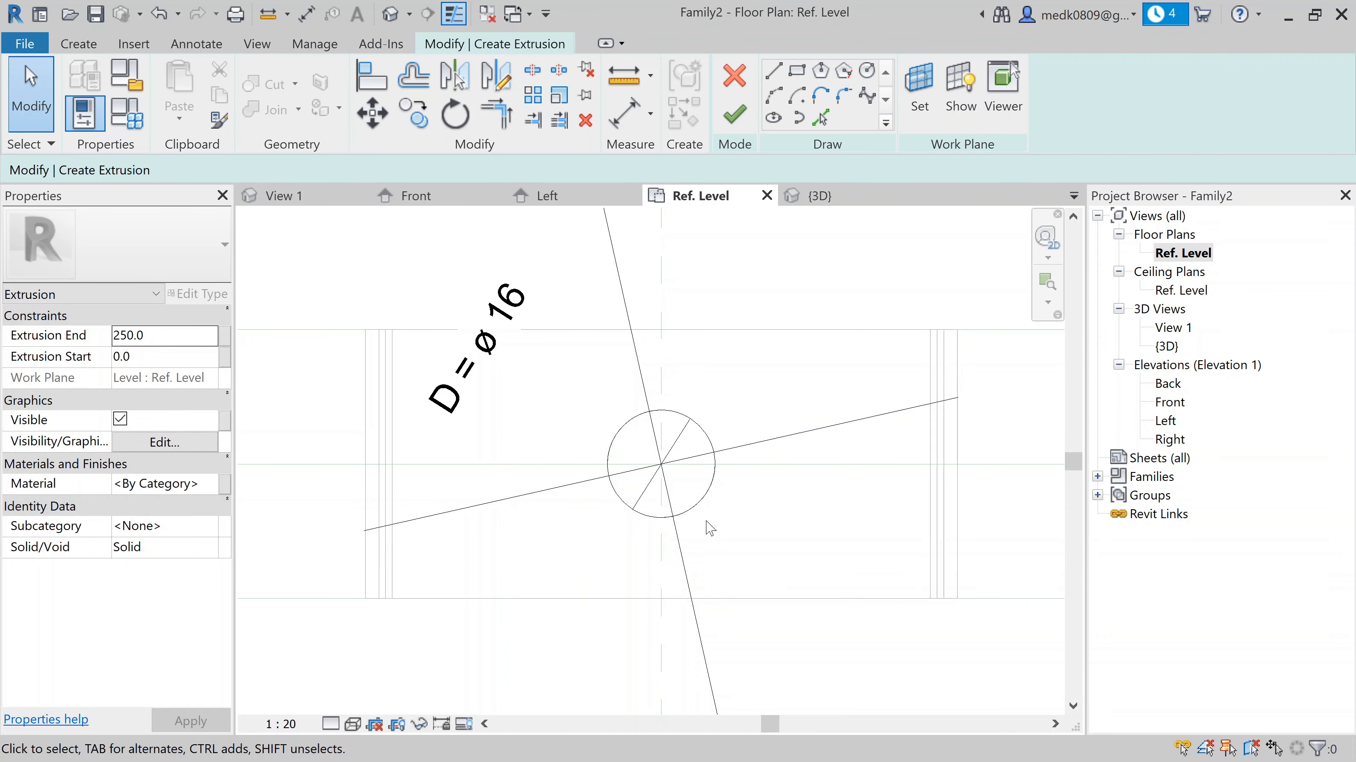
Set the formula of parameter D to DOP / 6 in the family types and apply it
left_click(127, 113)
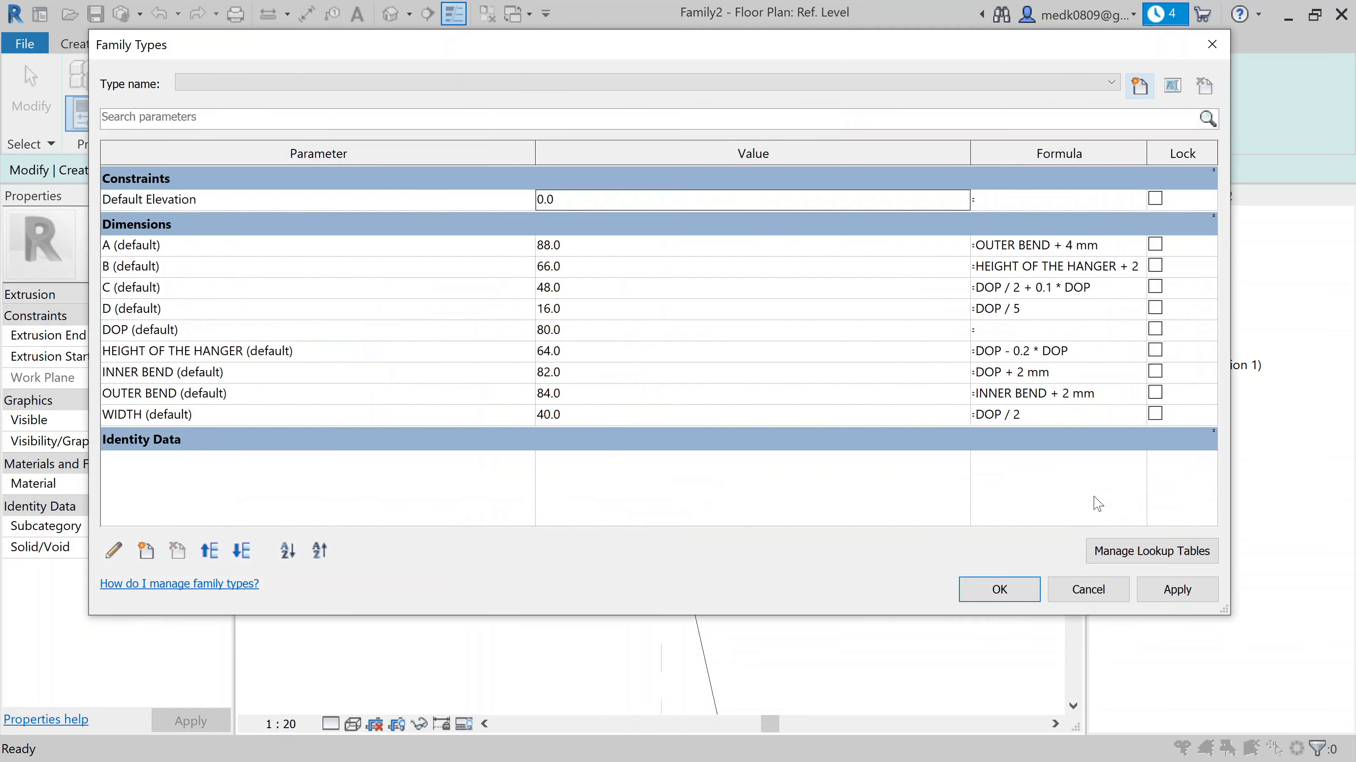
left_click(1033, 309)
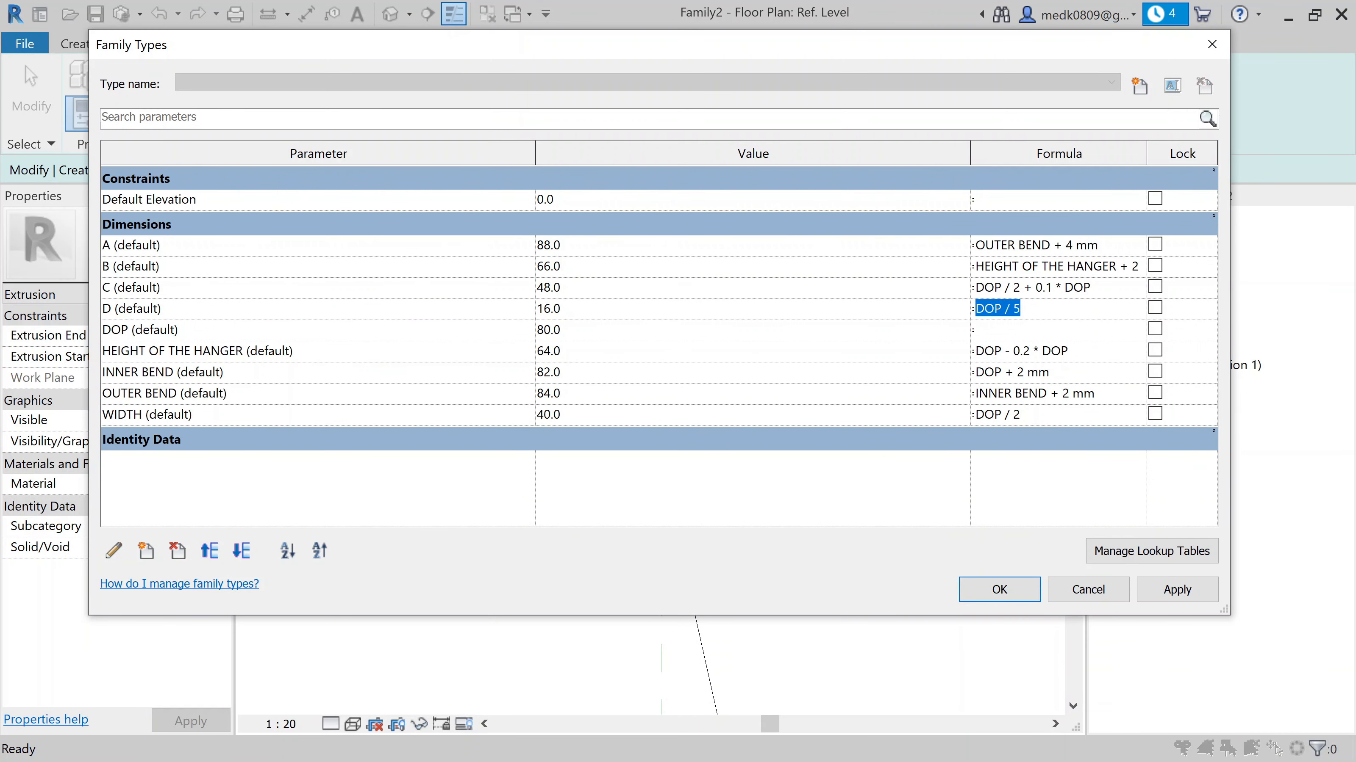
left_click(1031, 309)
left_click(1177, 590)
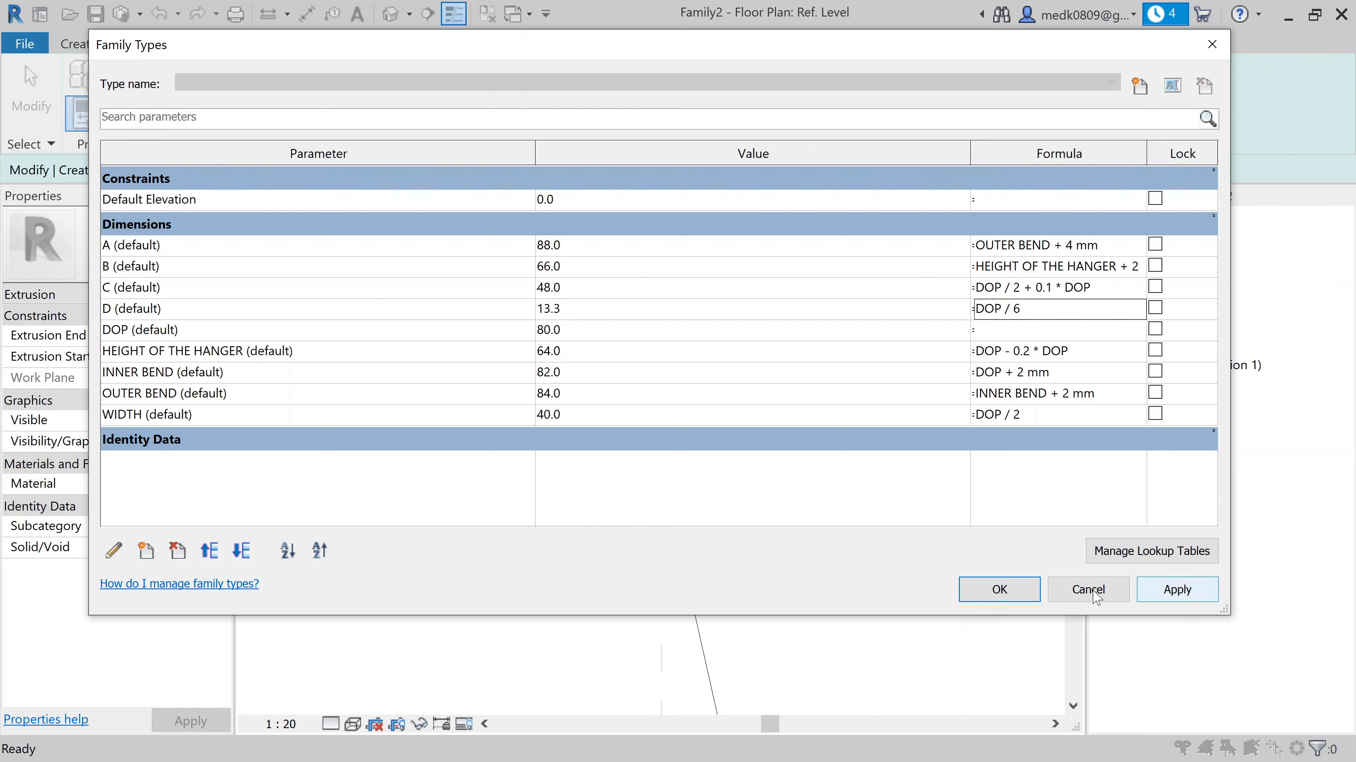
left_click(1032, 594)
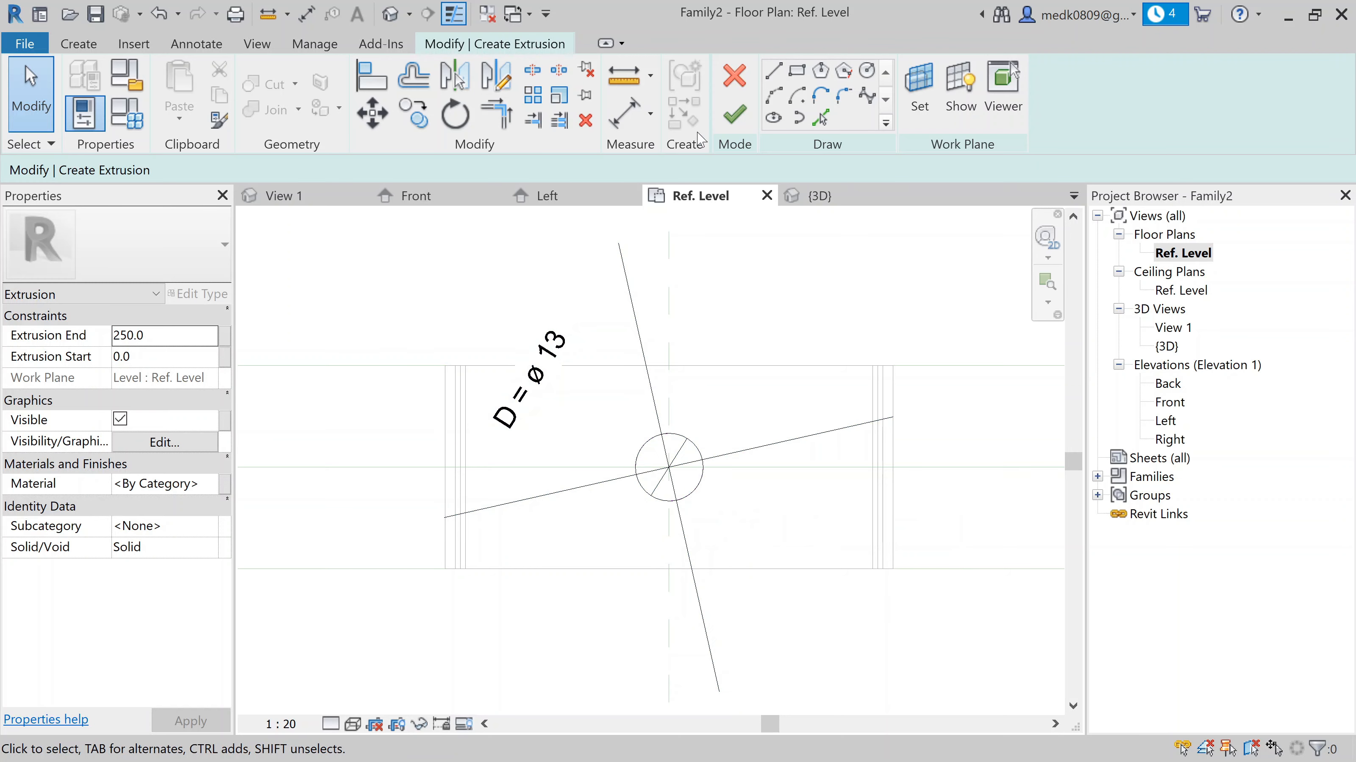
Finish the circular extrusion and examine the resulting rod against the hanger in the Front elevation
left_click(729, 120)
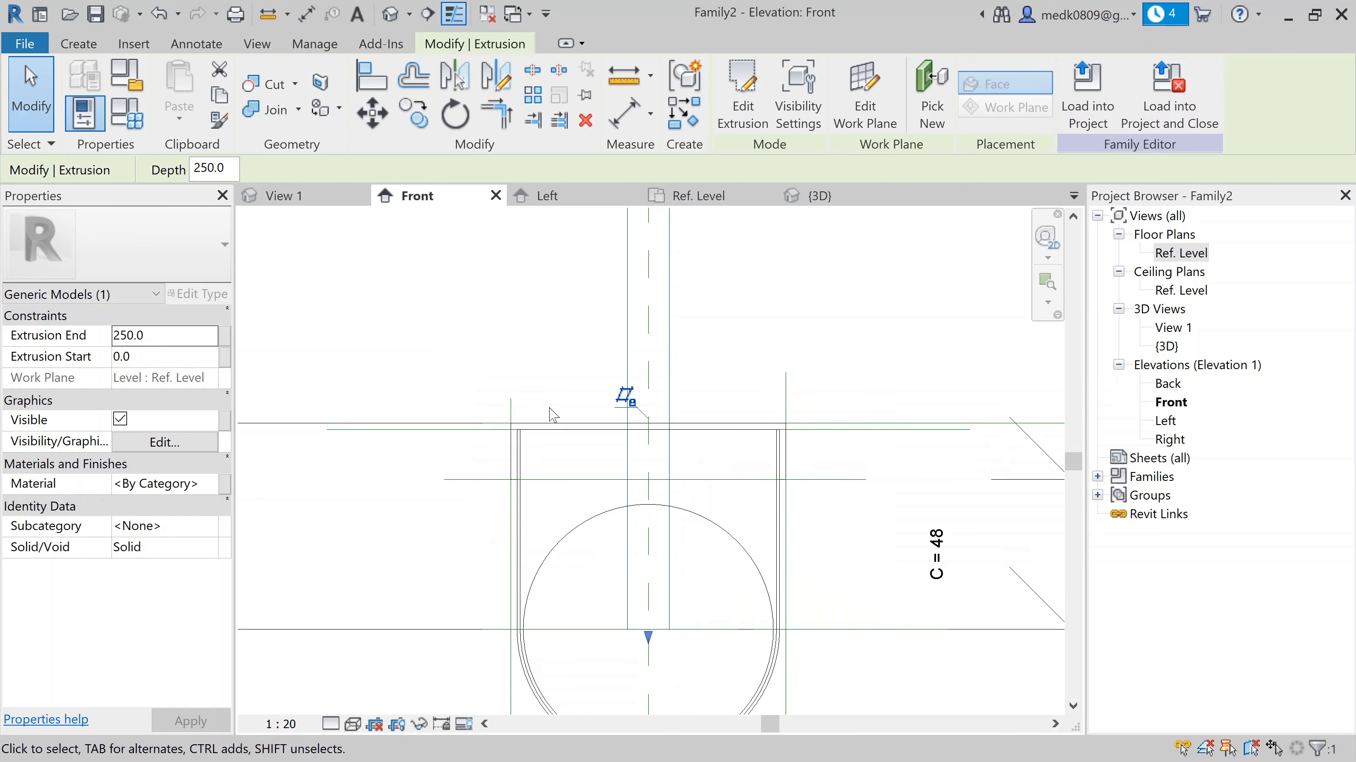
scroll(595, 489, "down", 2)
scroll(631, 561, "down", 2)
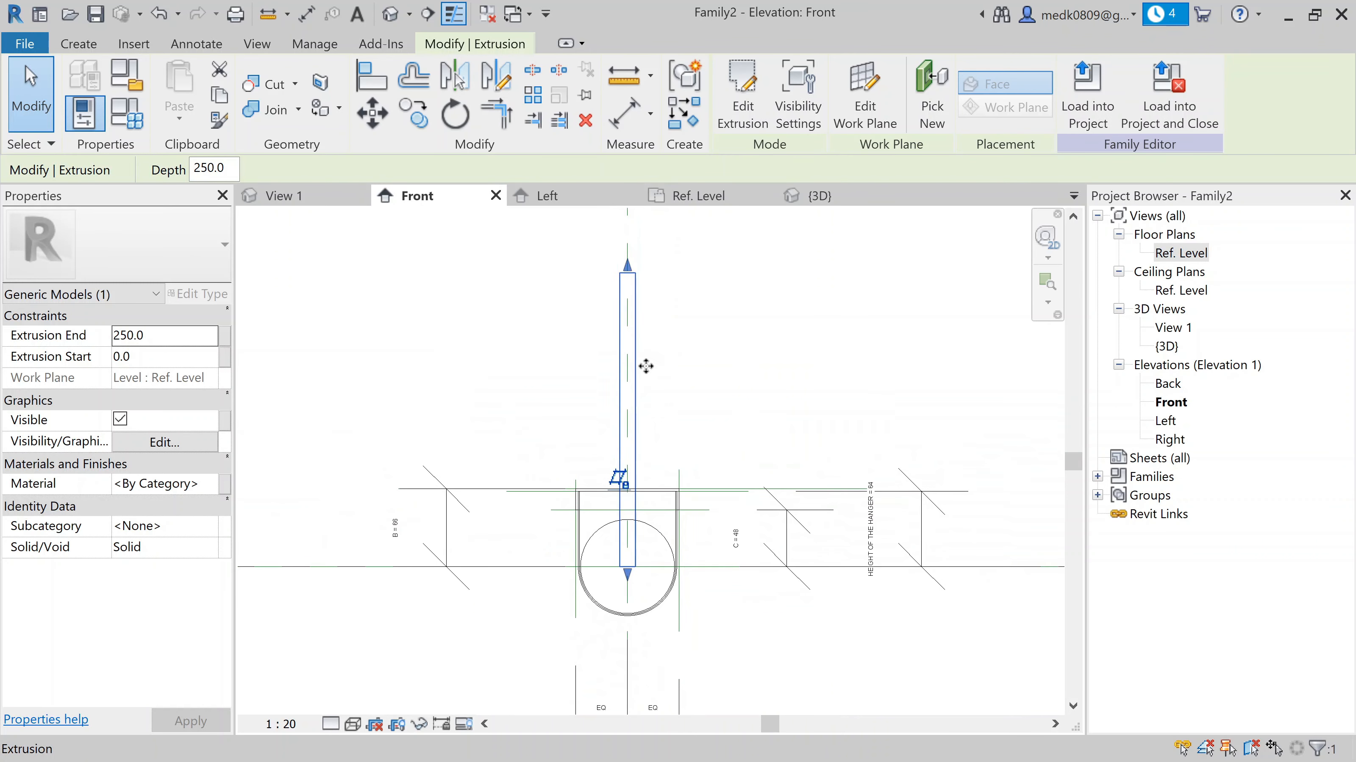
scroll(624, 554, "up", 2)
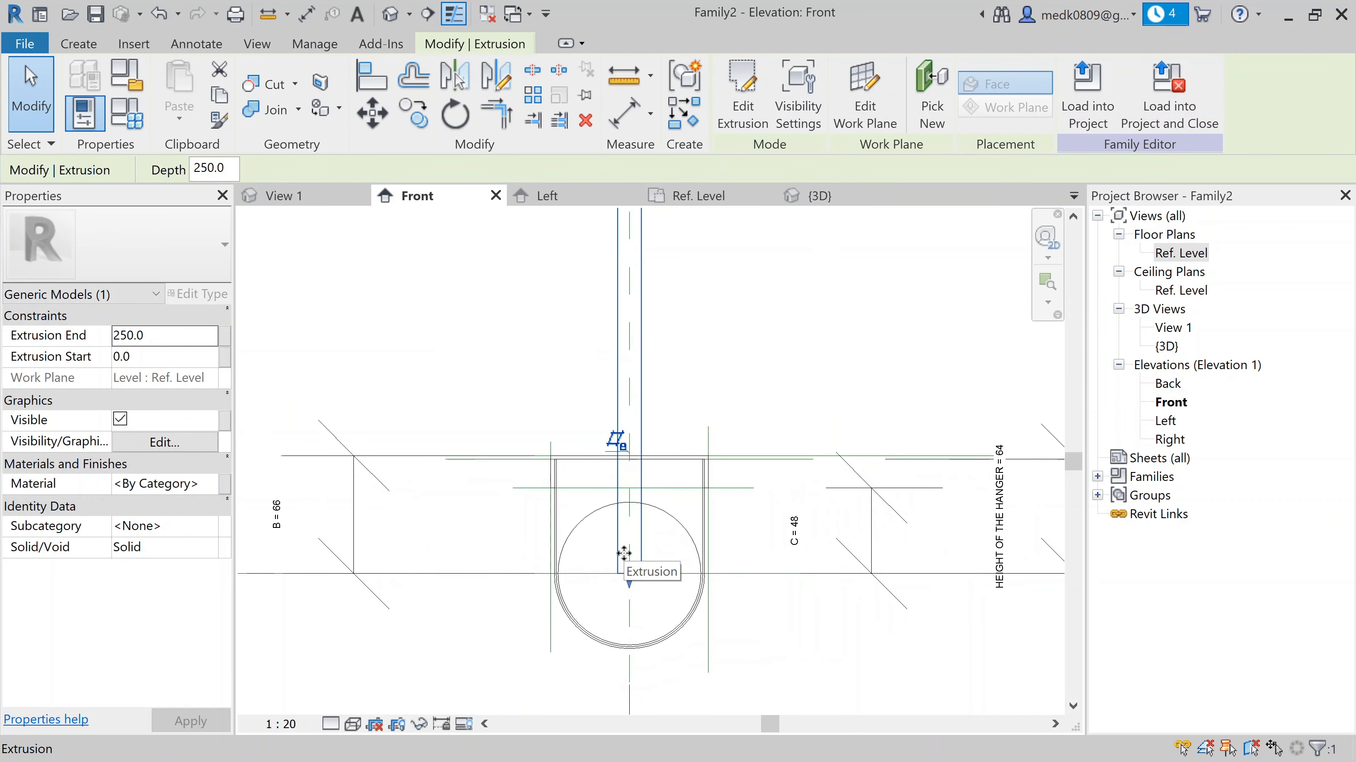
scroll(624, 554, "up", 1)
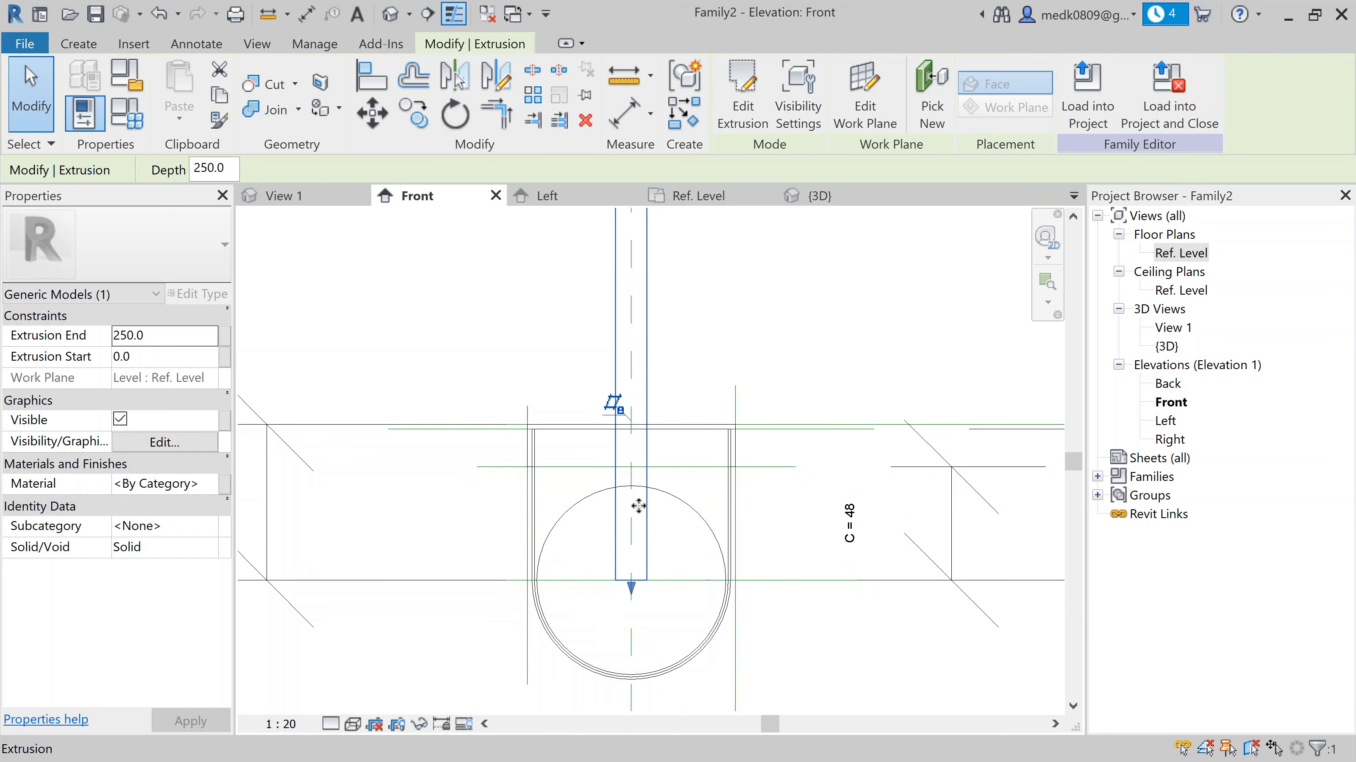
scroll(639, 506, "down", 2)
scroll(638, 507, "down", 1)
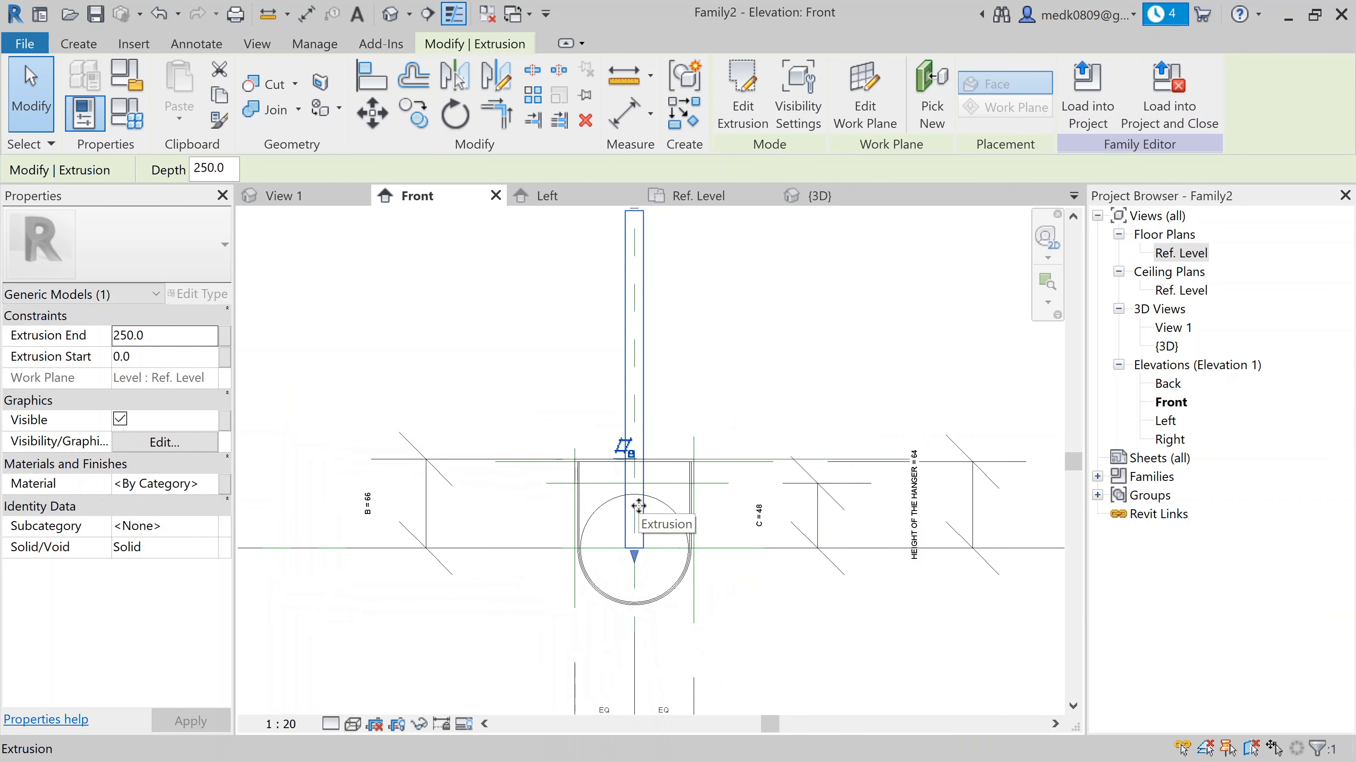
left_click(645, 529)
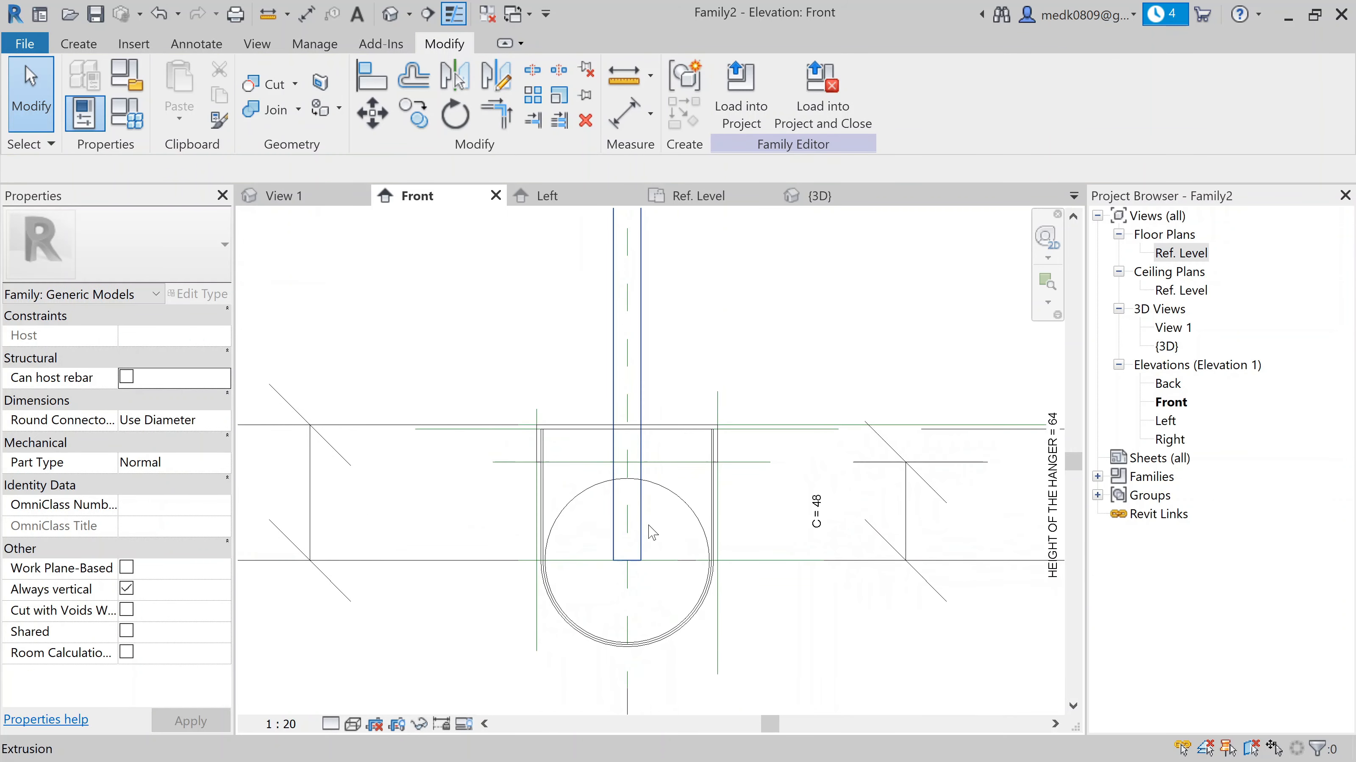
Align the rod's lower end with the horizontal reference line at height C, just above the pipe circle
scroll(645, 530, "up", 2)
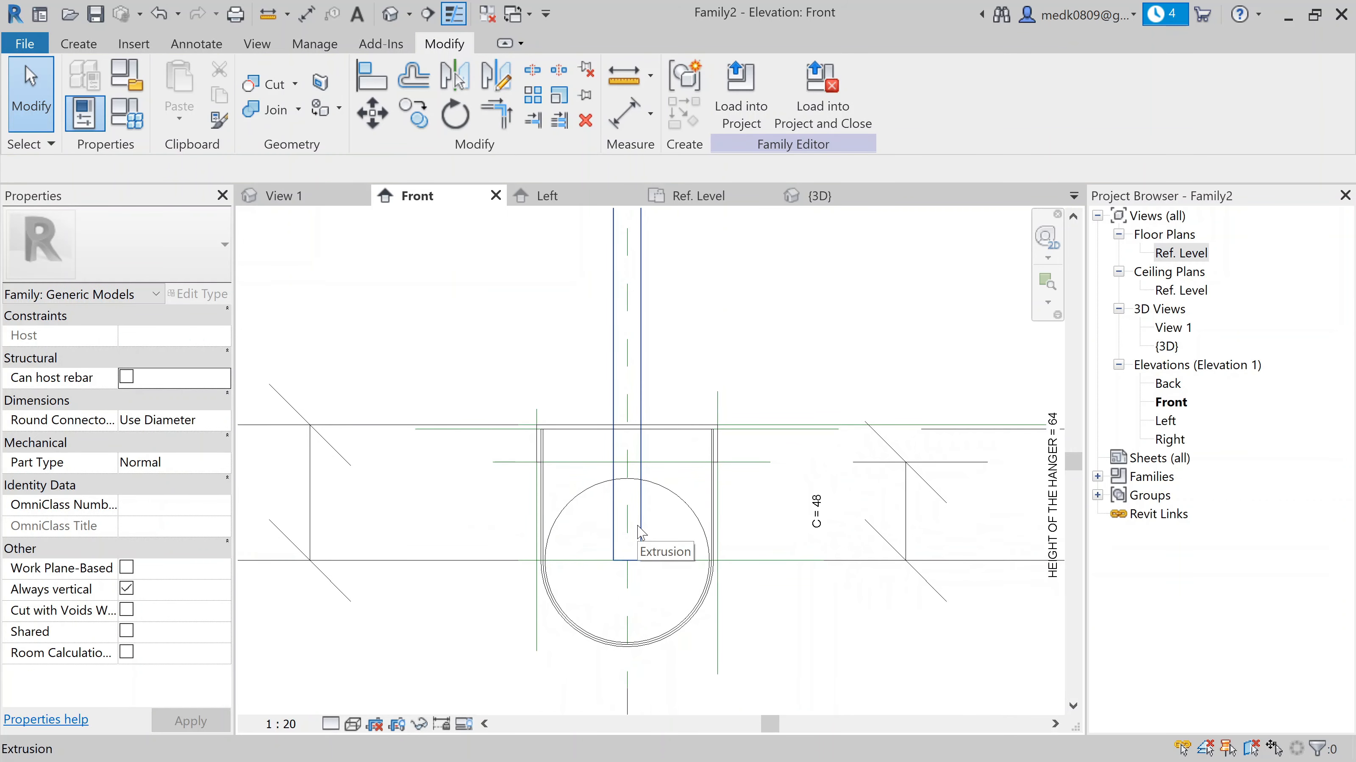
scroll(641, 531, "up", 2)
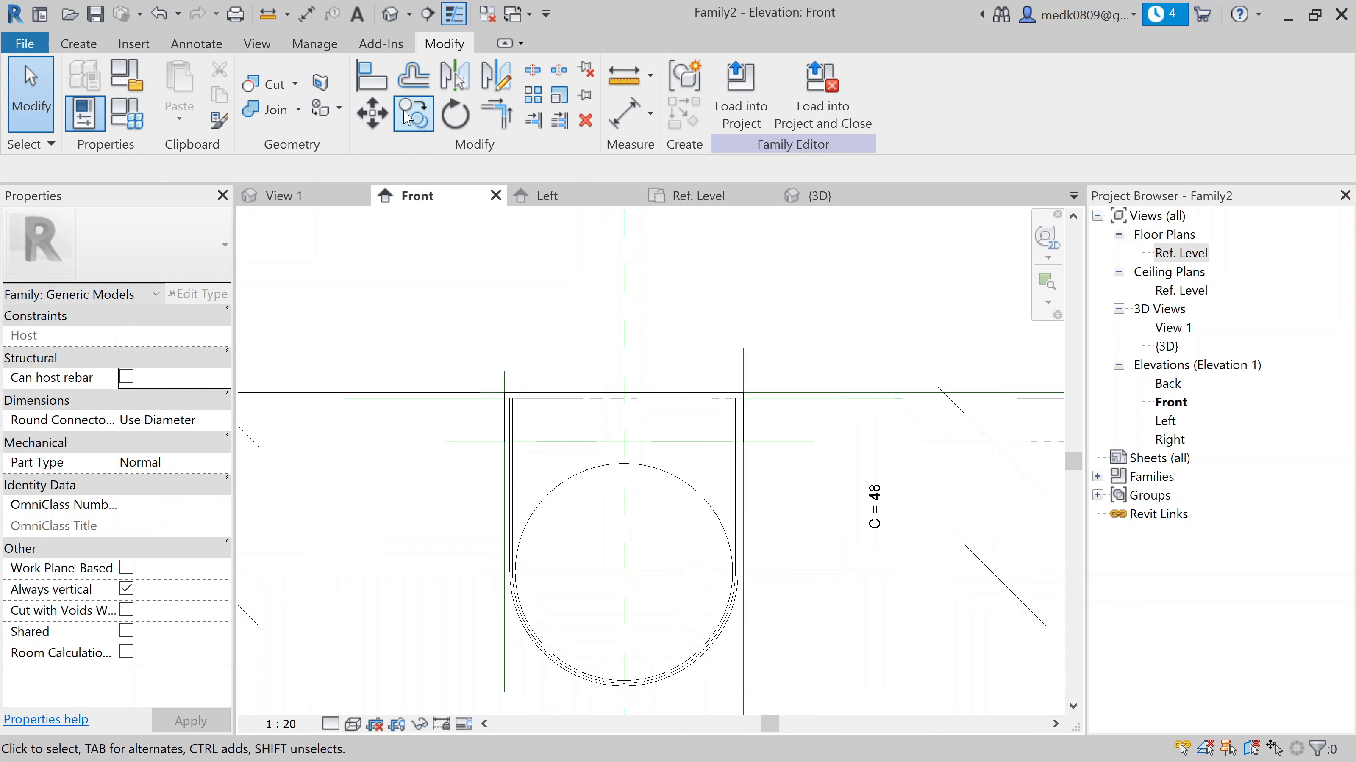
left_click(371, 78)
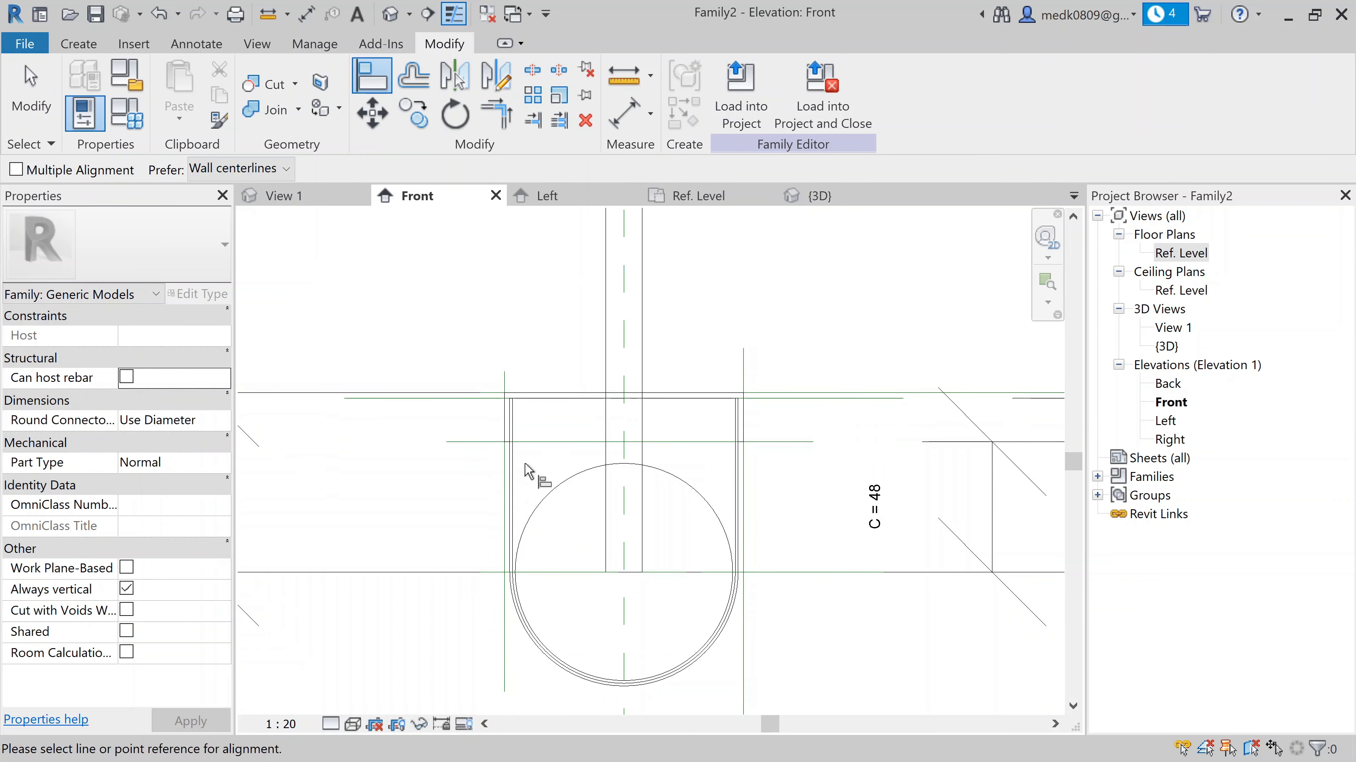
scroll(529, 469, "up", 1)
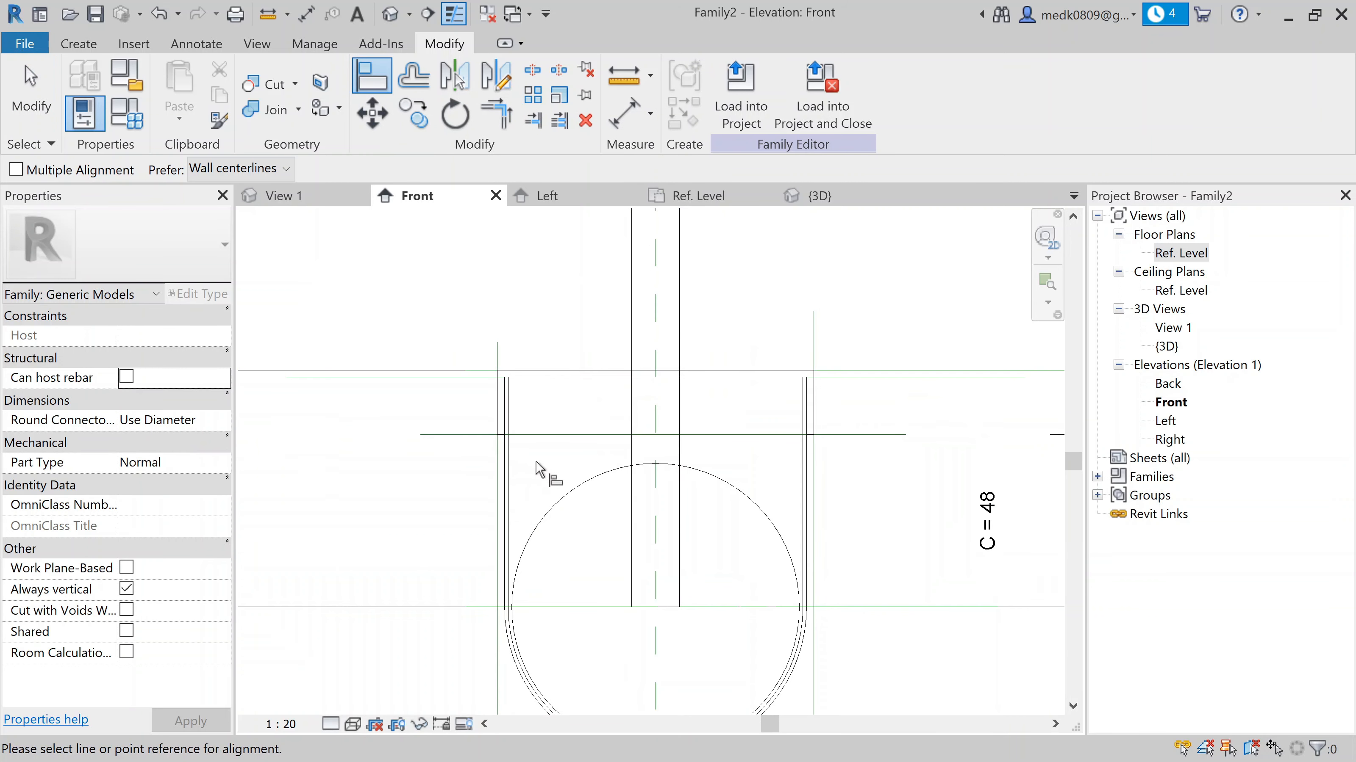
left_click(542, 436)
scroll(544, 444, "down", 2)
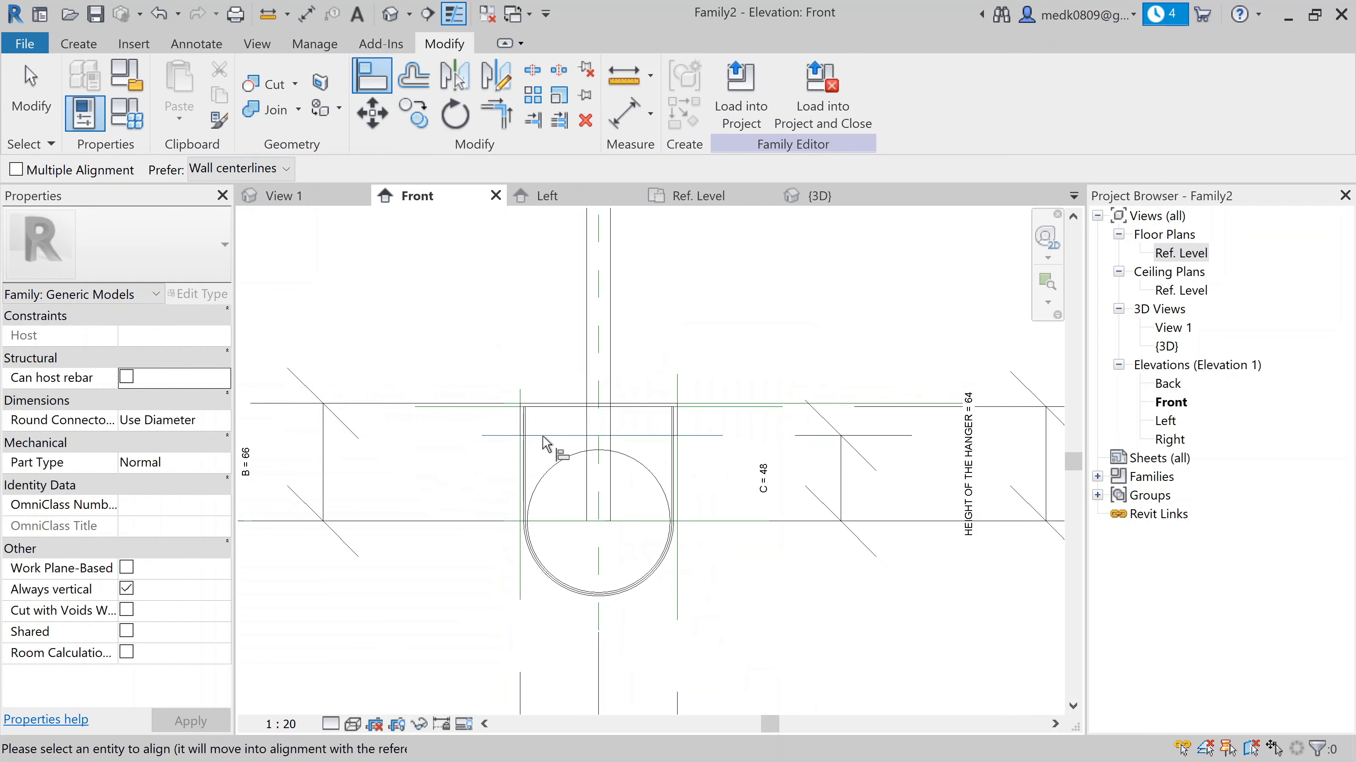
scroll(543, 444, "down", 1)
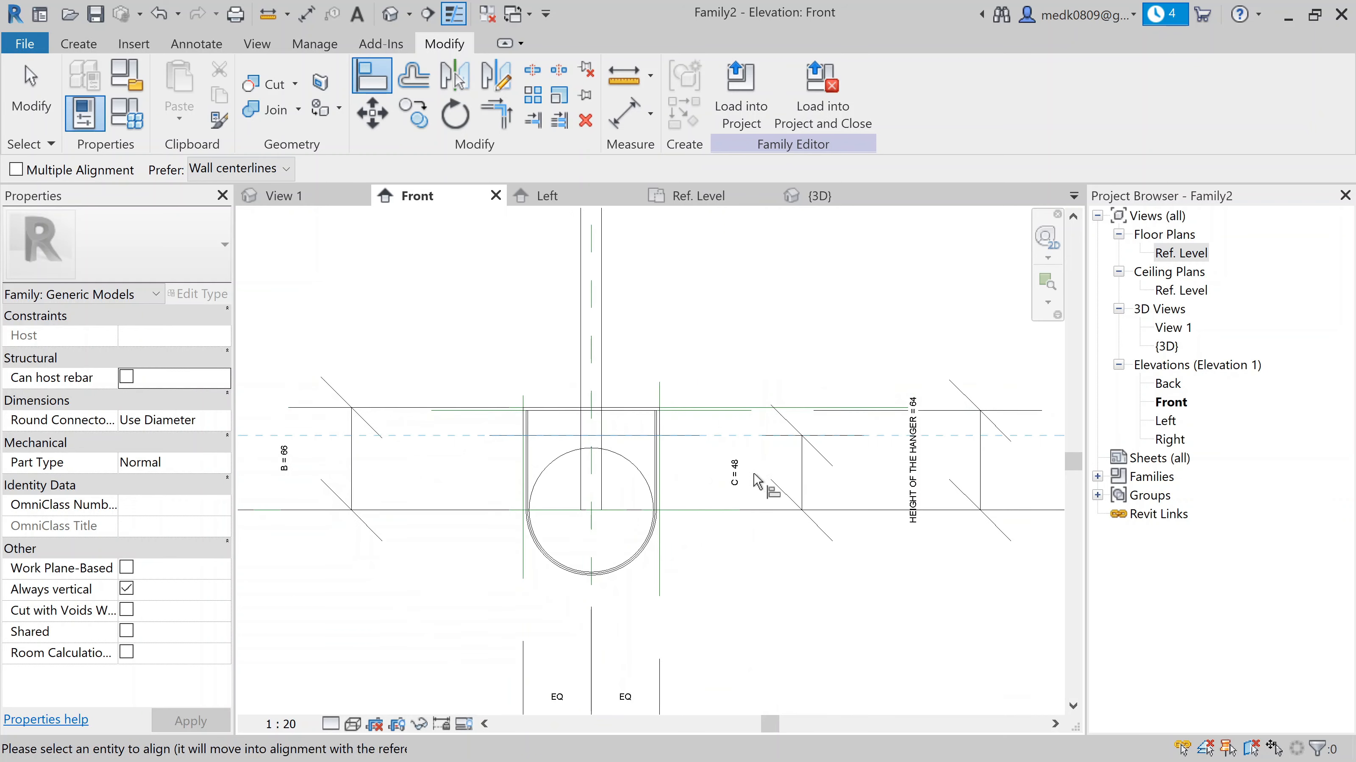
scroll(747, 475, "up", 1)
scroll(516, 446, "up", 1)
scroll(521, 454, "up", 1)
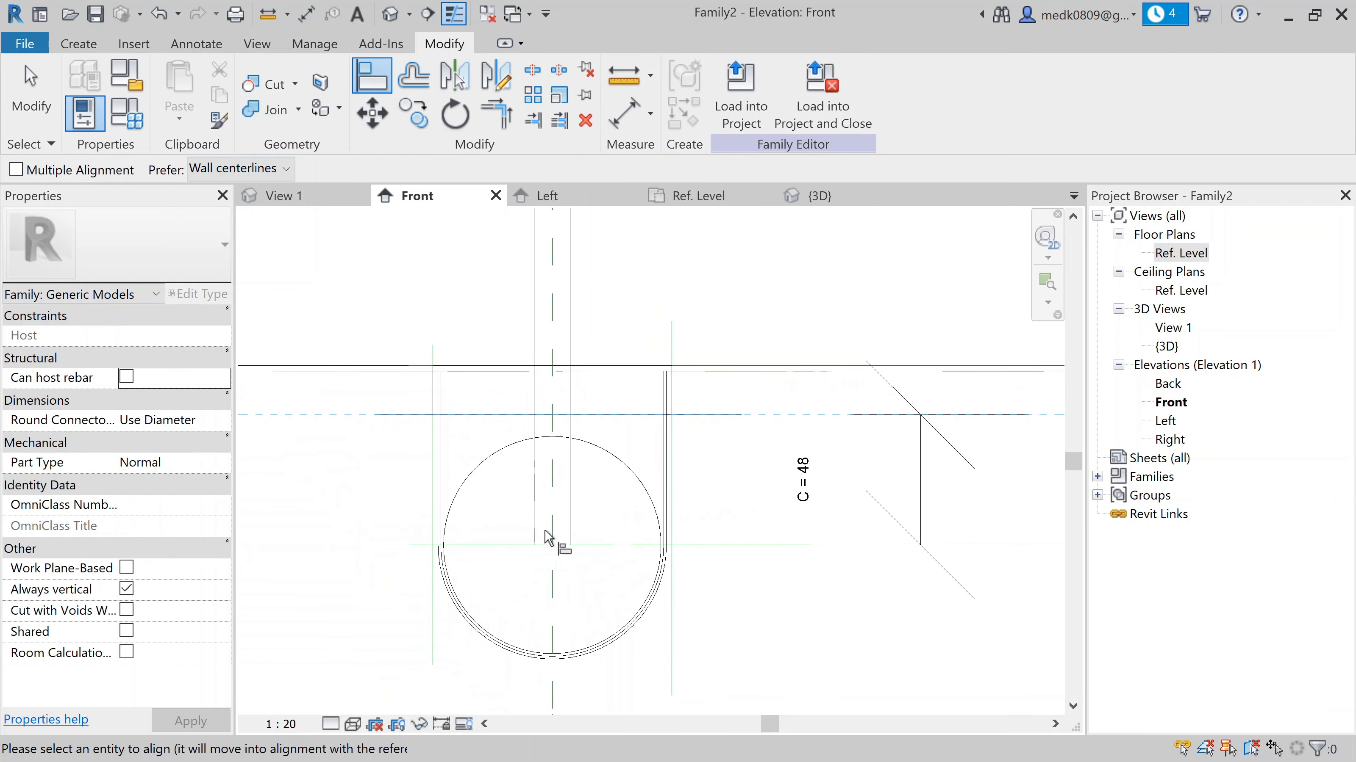
scroll(550, 534, "up", 1)
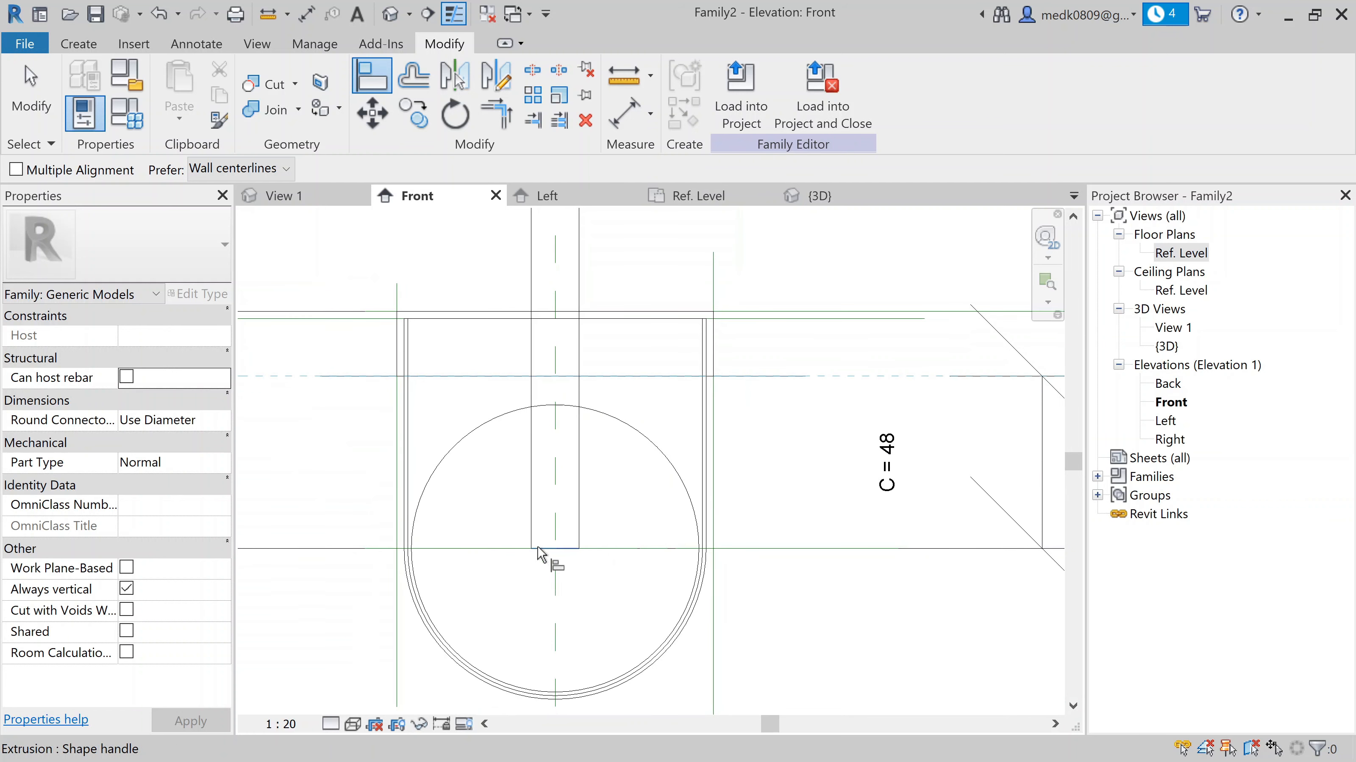
left_click(538, 549)
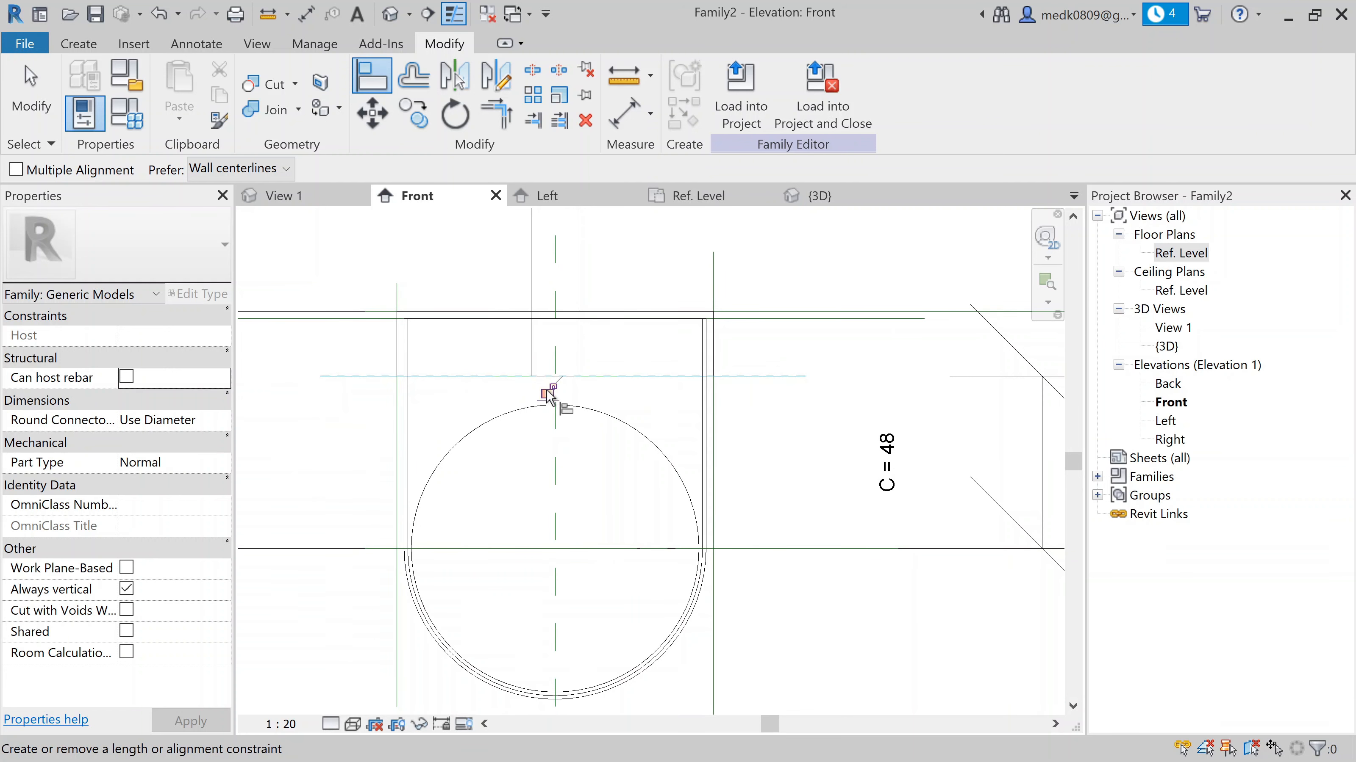
key("Escape")
key("Escape")
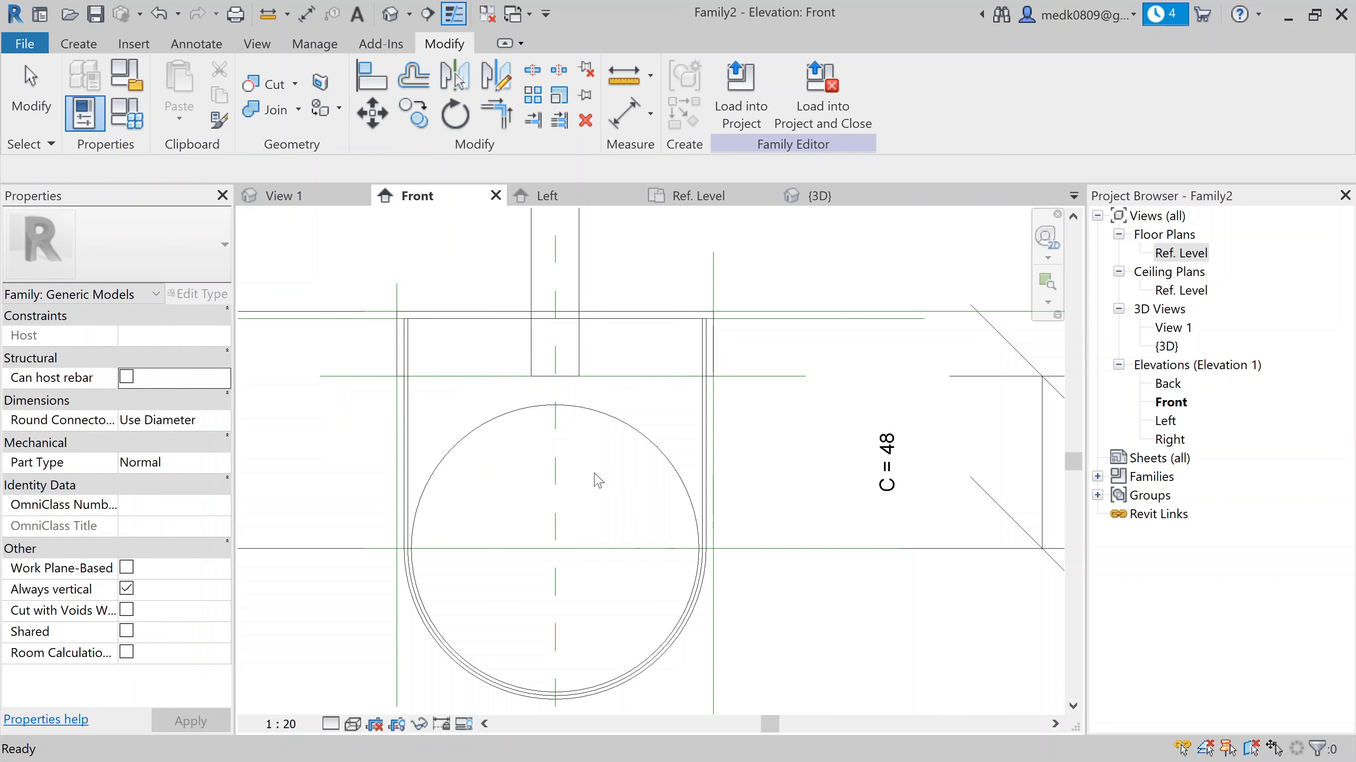
Draw a horizontal reference line above the rod, about 377 mm above the pipe circle's horizontal centre line
scroll(597, 478, "down", 2)
scroll(598, 480, "down", 3)
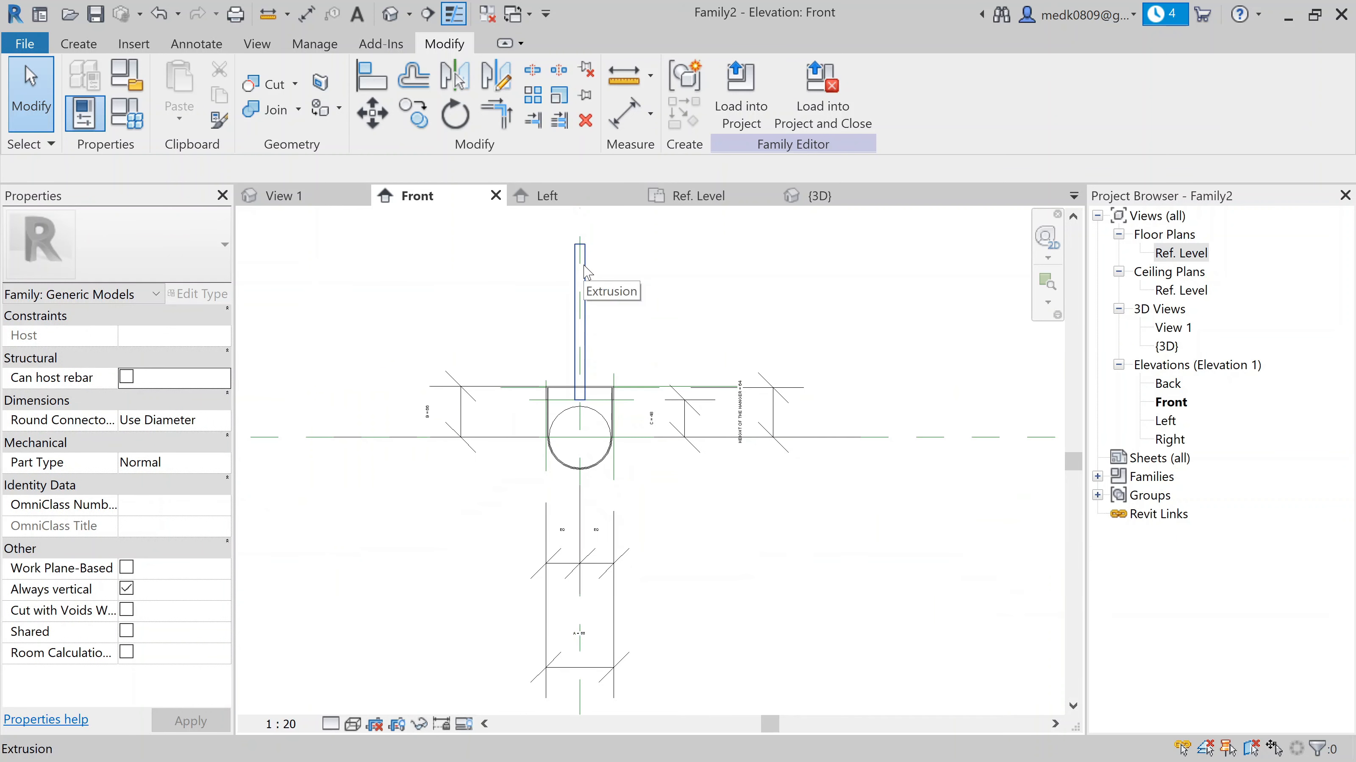
middle_click_drag(587, 272, 592, 387)
scroll(579, 374, "down", 1)
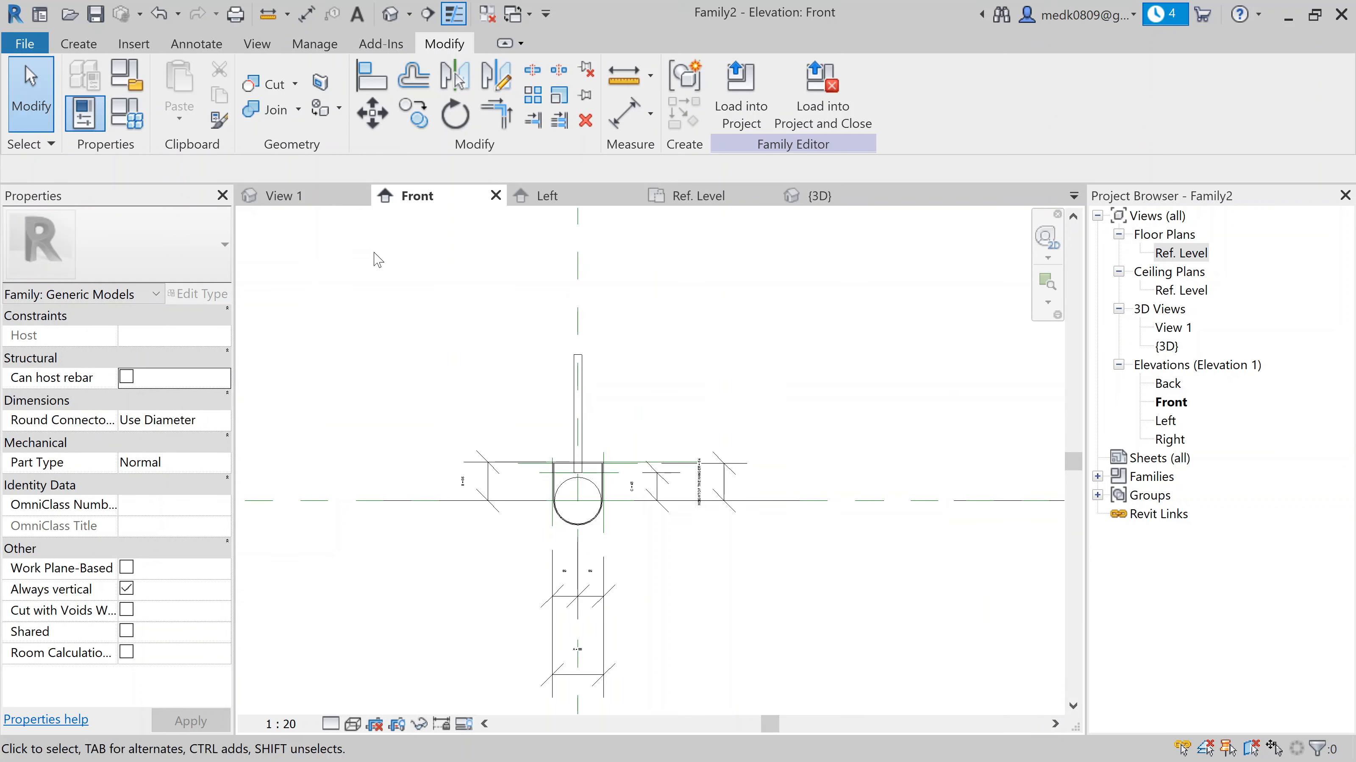
left_click(78, 43)
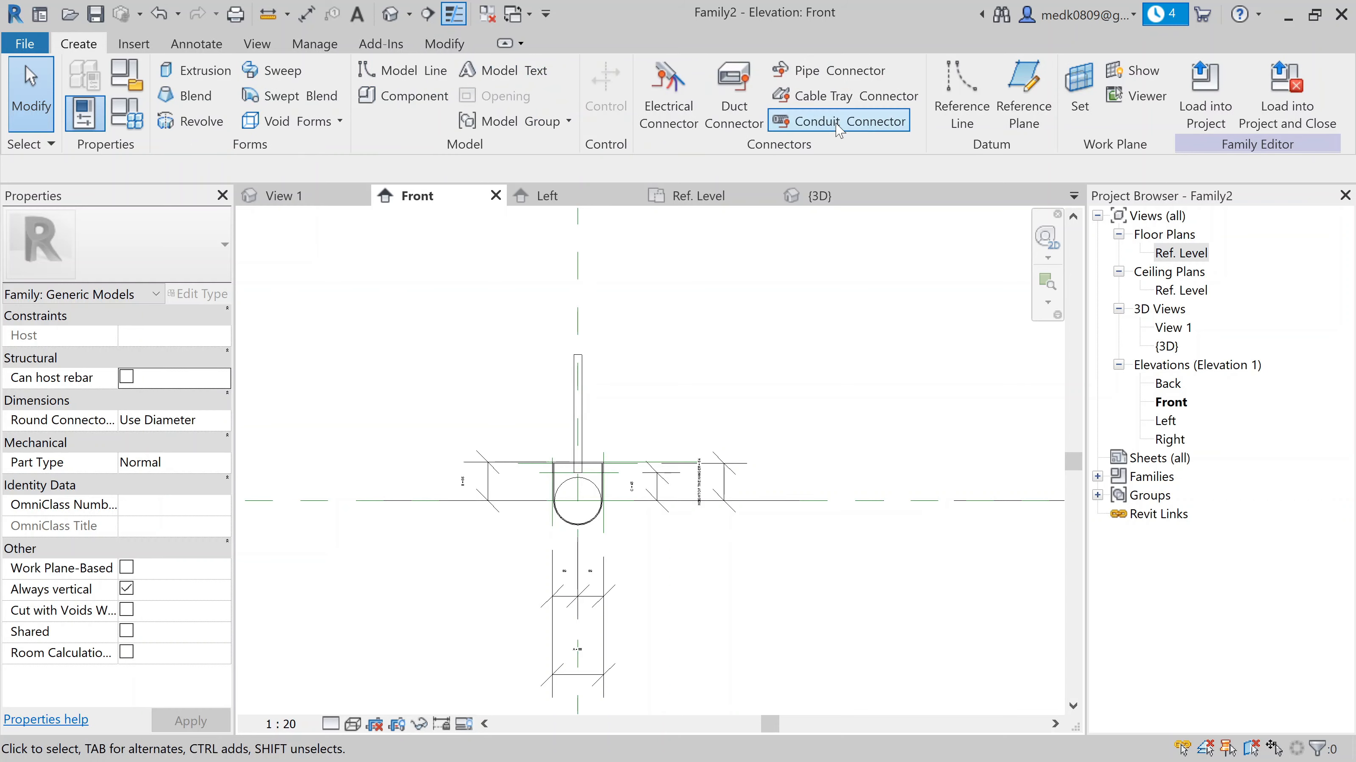
left_click(939, 118)
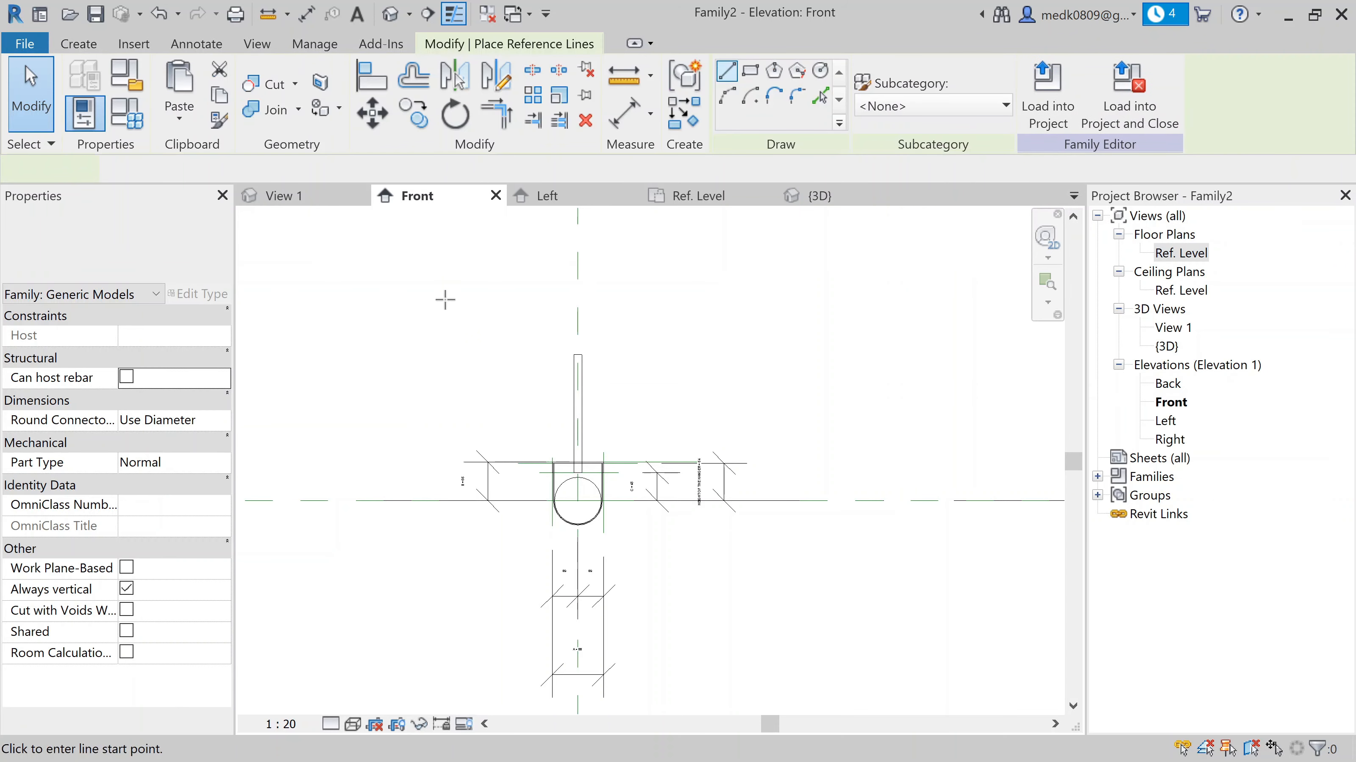
left_click(405, 280)
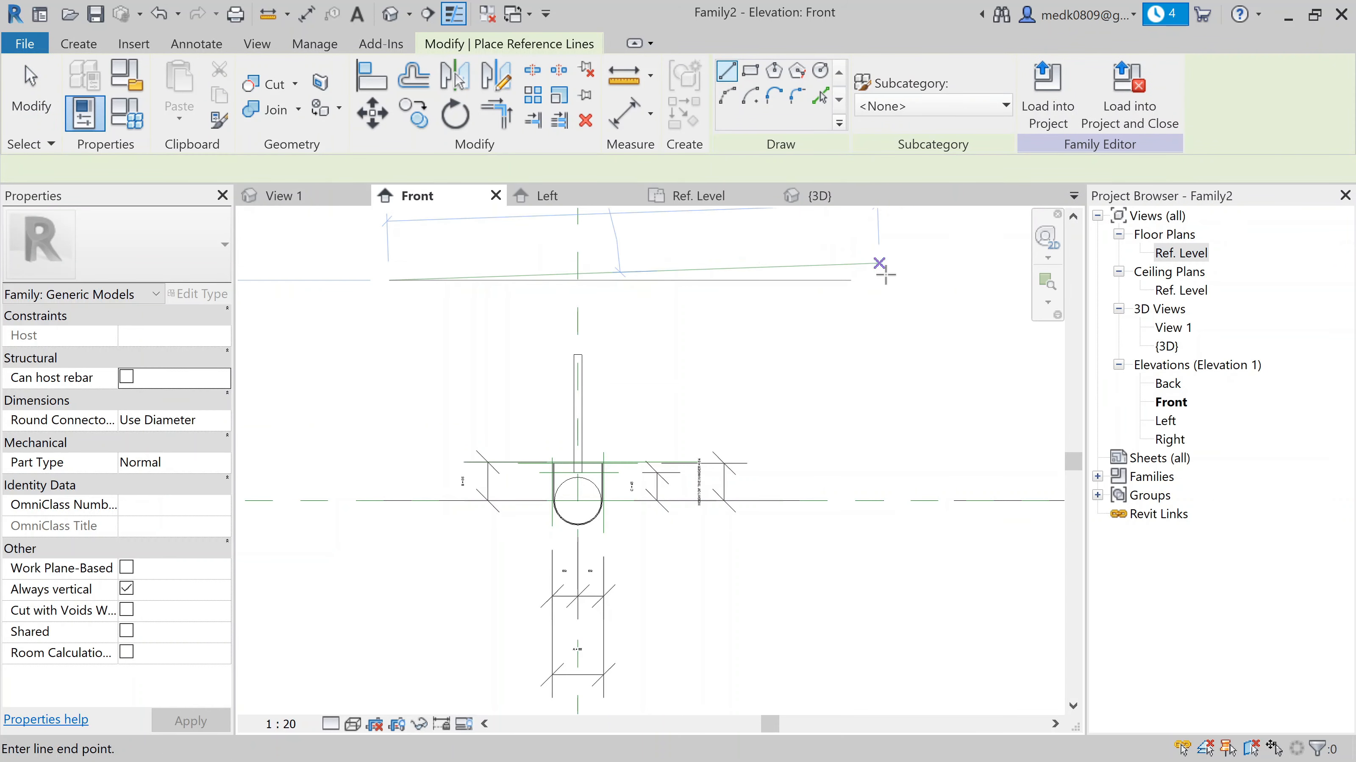
left_click(887, 280)
key("Escape")
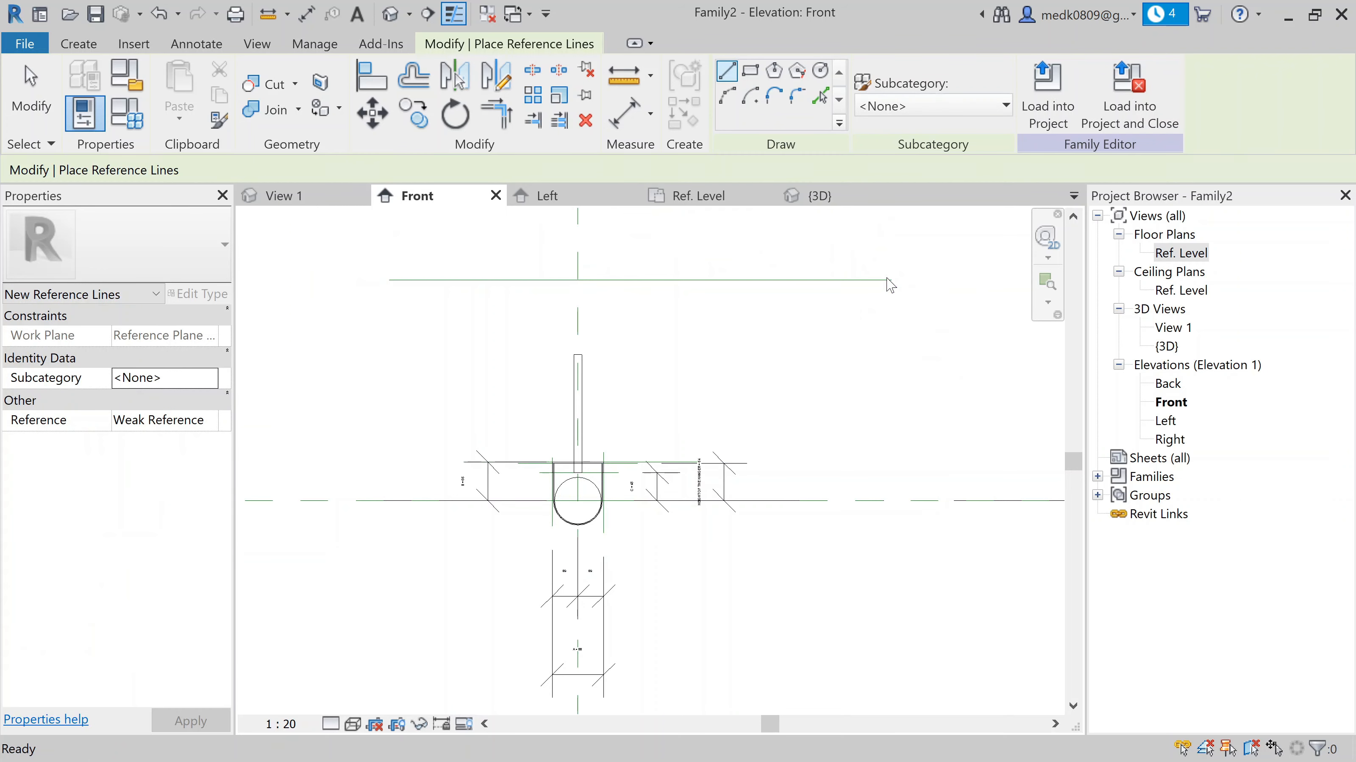
key("Escape")
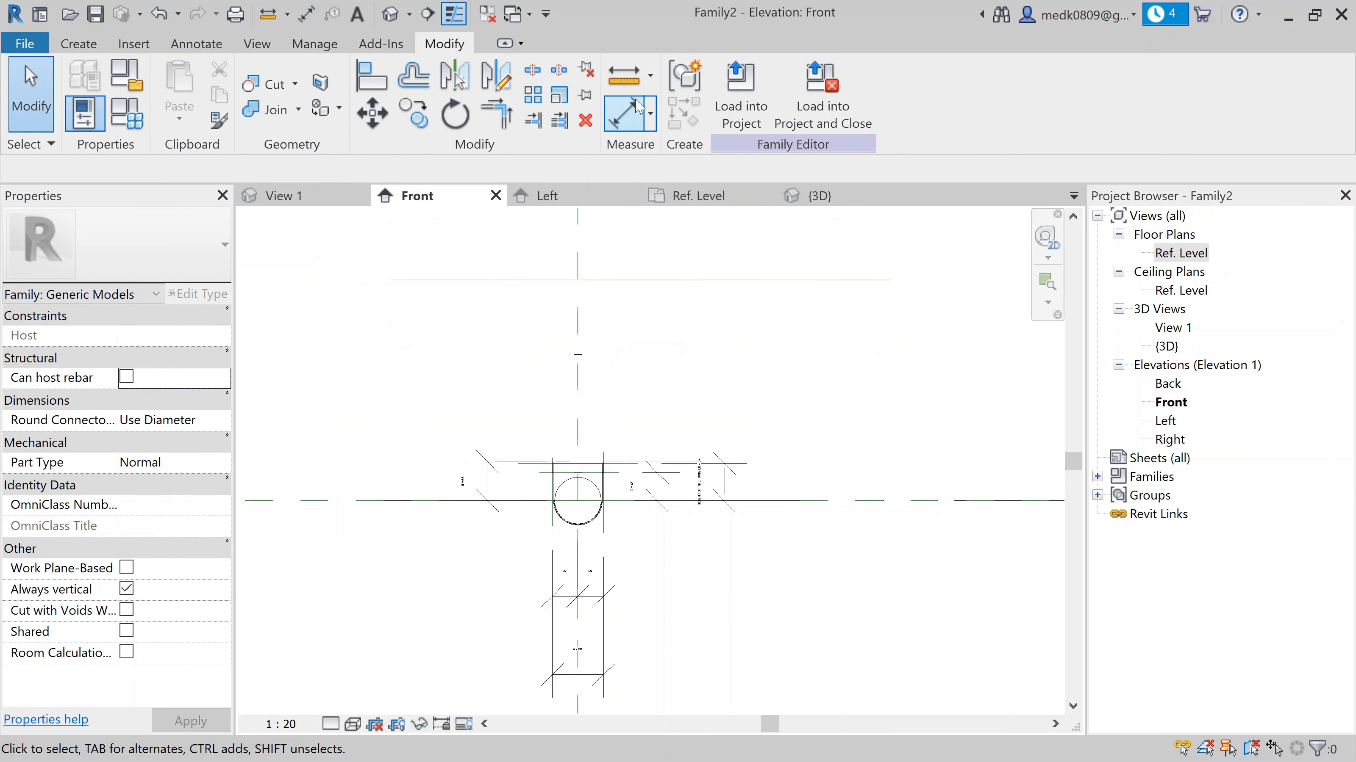
Add an aligned dimension between the new upper reference line and the pipe circle's horizontal centre line
key("d")
key("i")
left_click(854, 281)
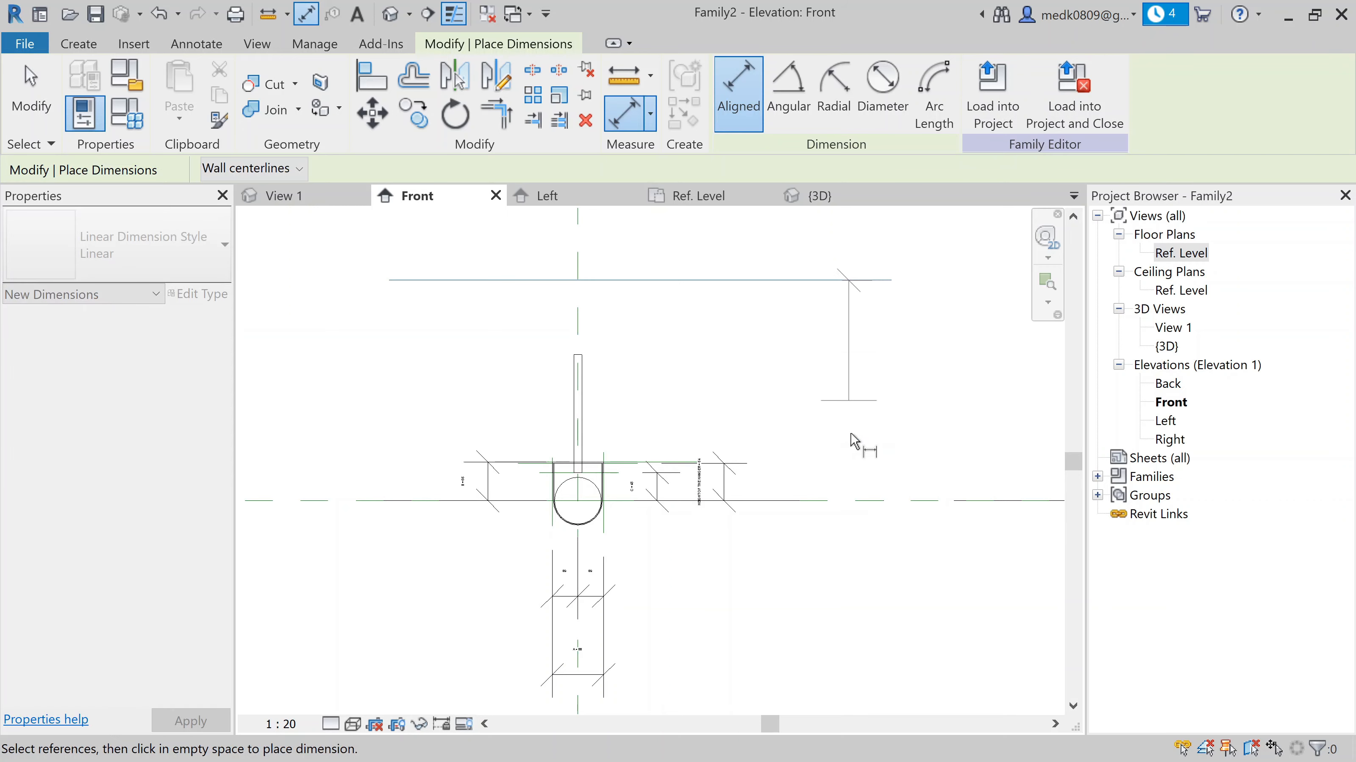
left_click(876, 502)
left_click(871, 395)
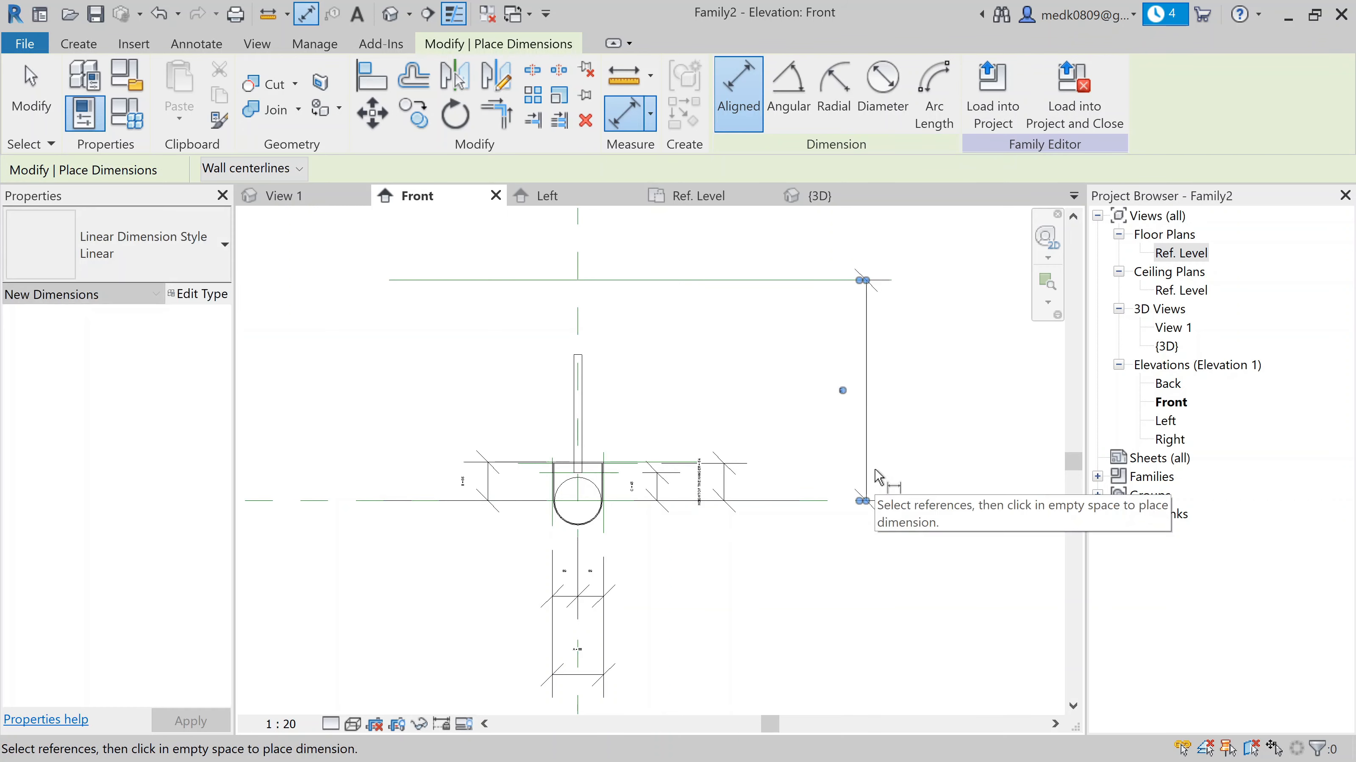
key("Escape")
key("Escape")
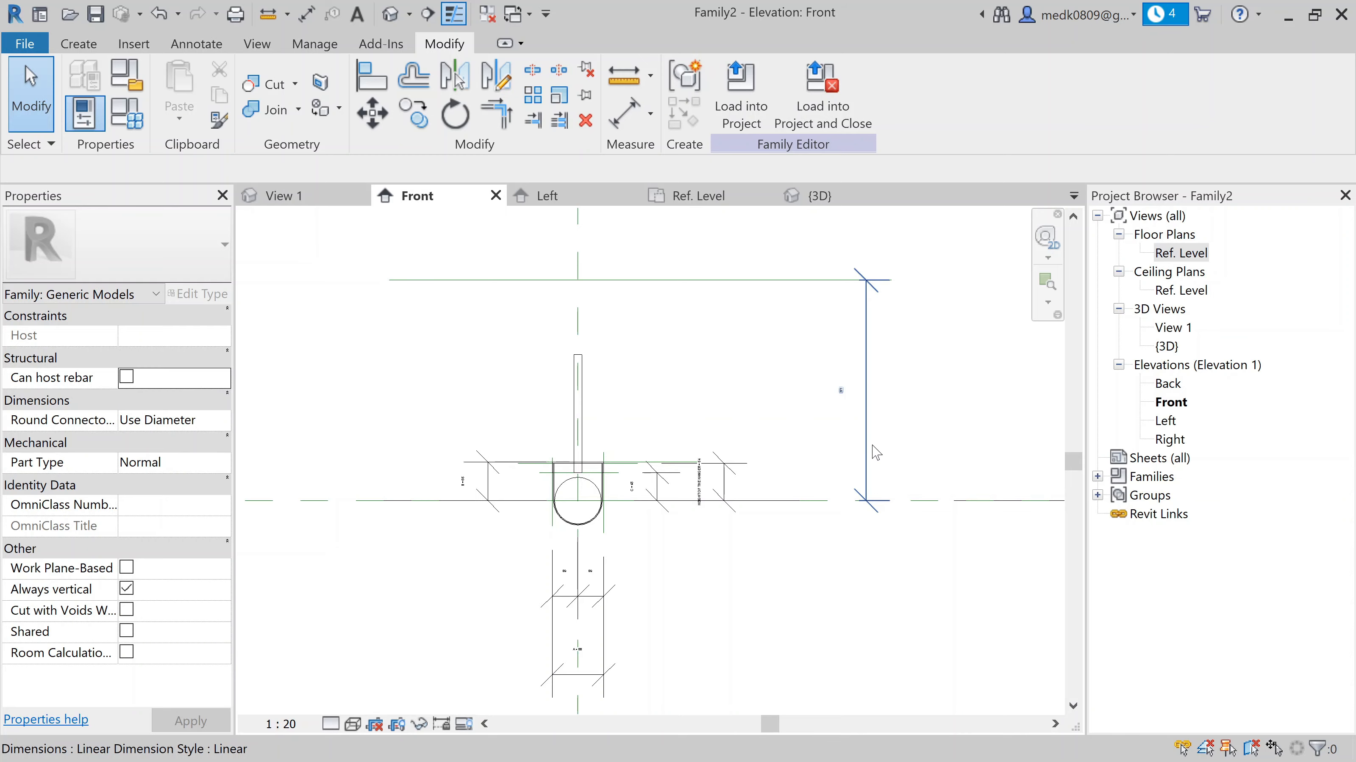
Label the new vertical dimension with a new instance parameter named L
left_click(870, 430)
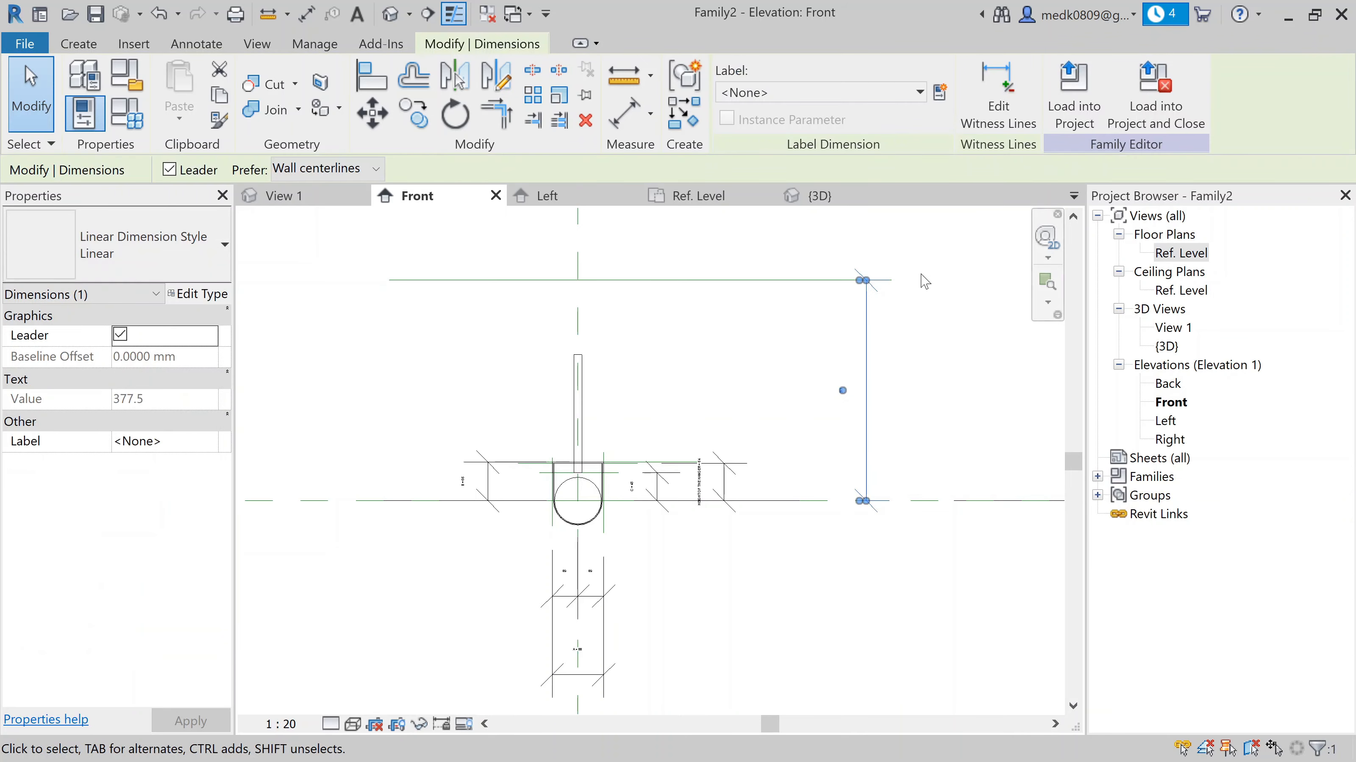
left_click(939, 92)
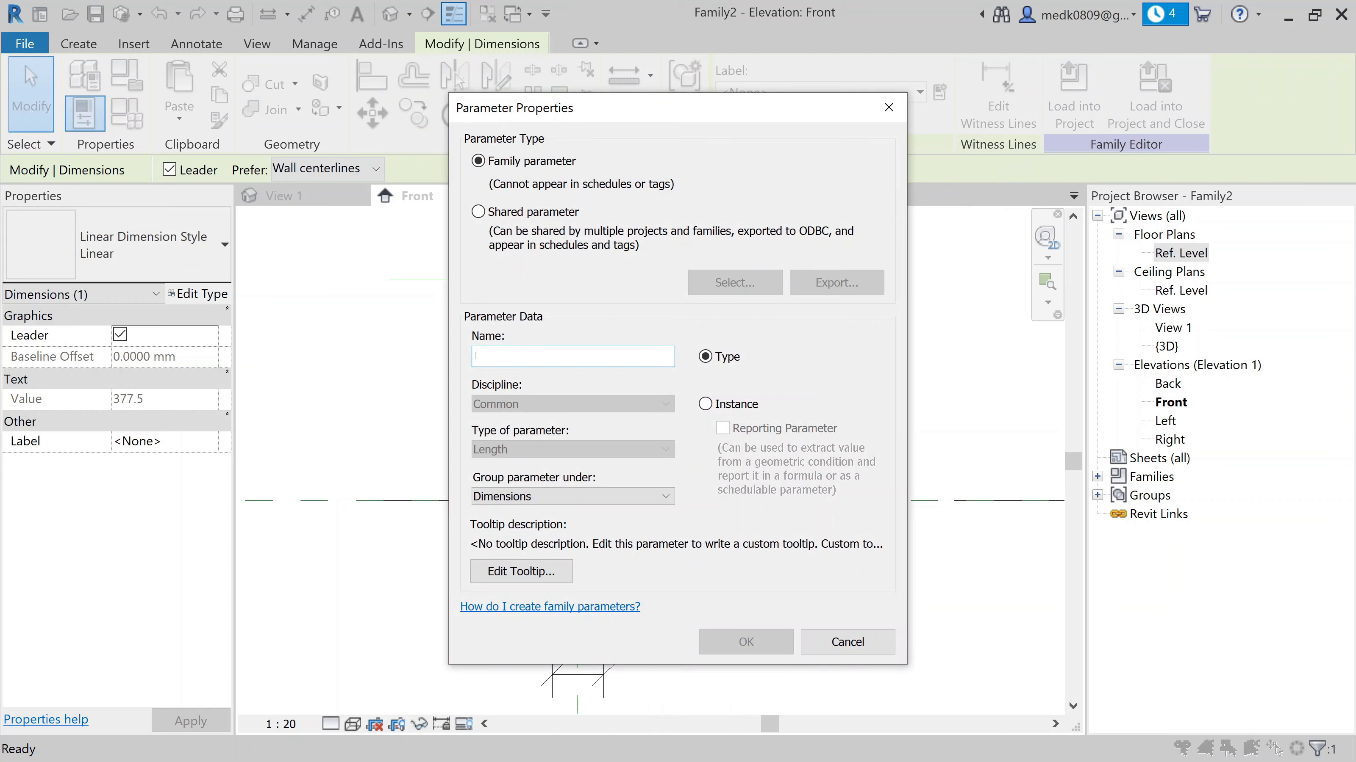
type("L")
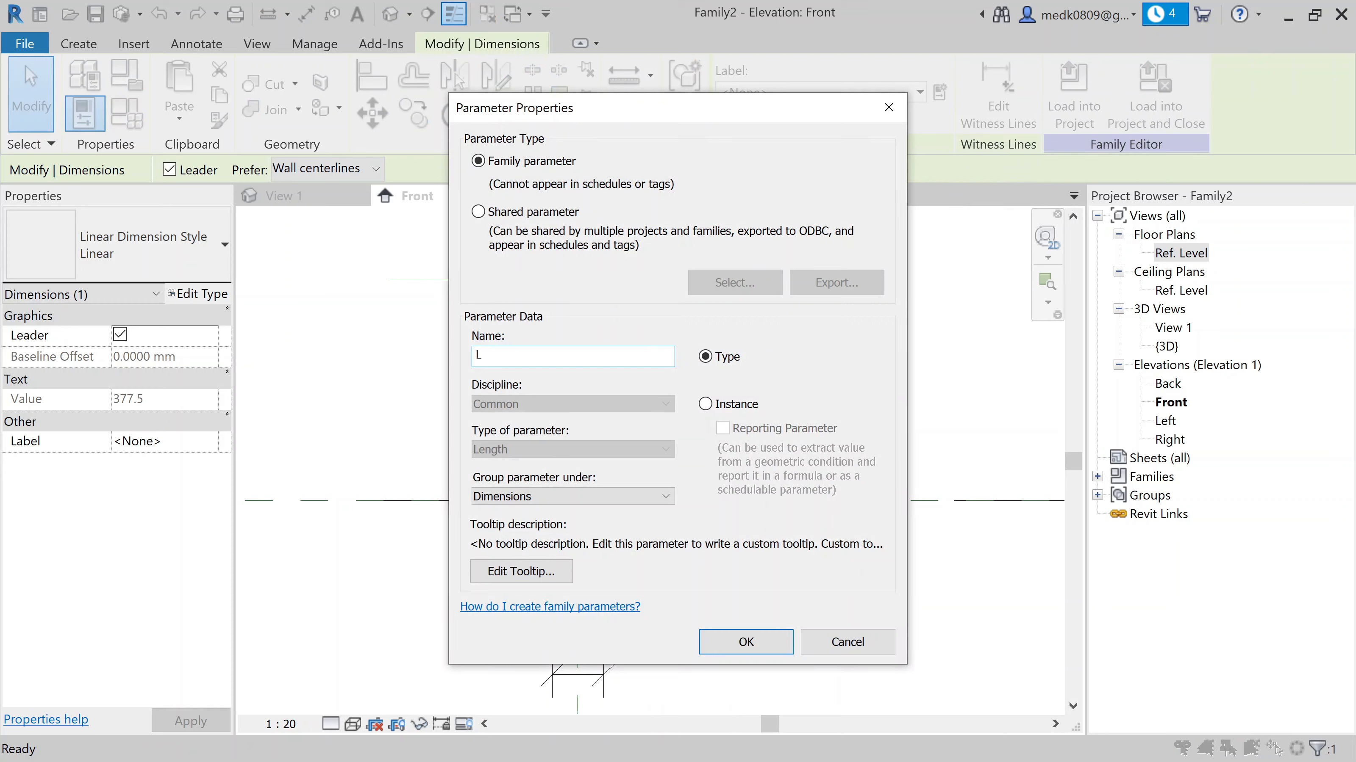
left_click(705, 404)
left_click(725, 647)
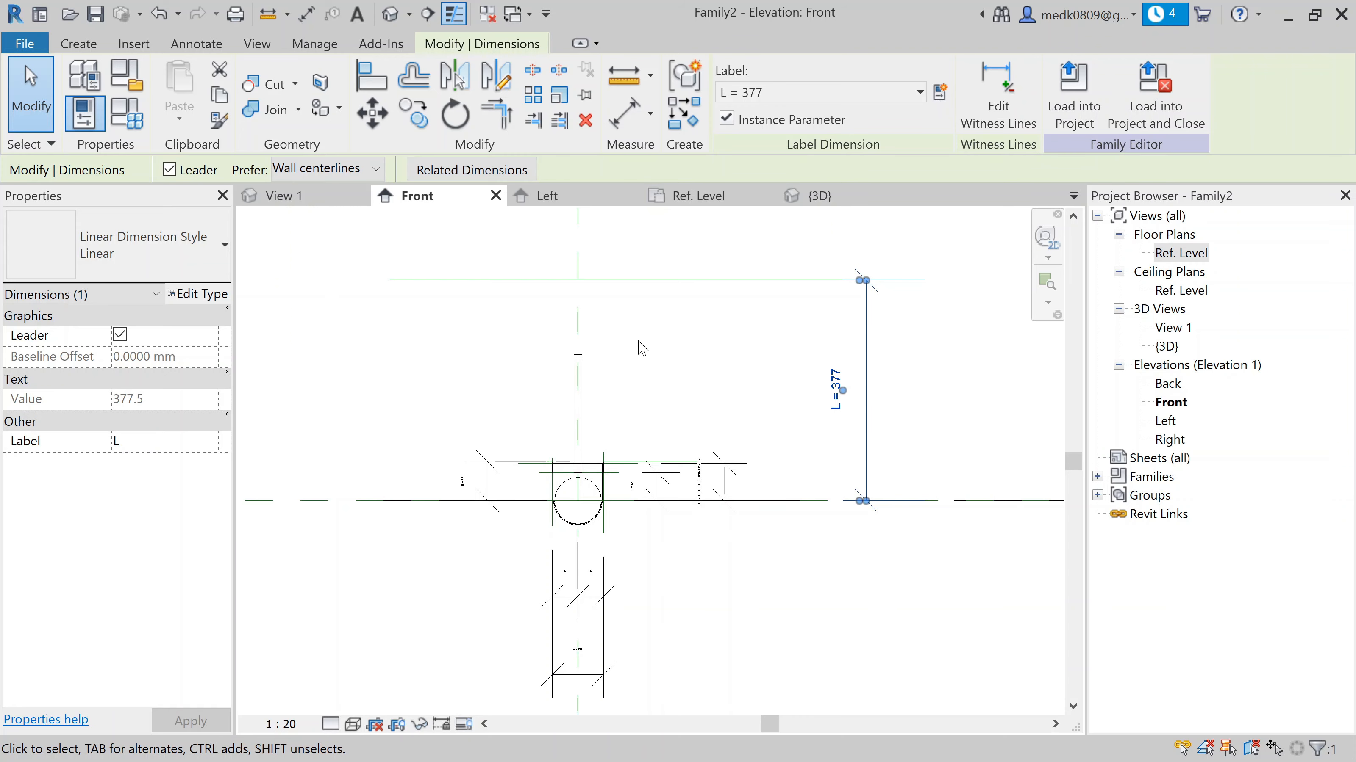
scroll(644, 342, "up", 2)
scroll(513, 307, "up", 2)
middle_click_drag(533, 318, 587, 399)
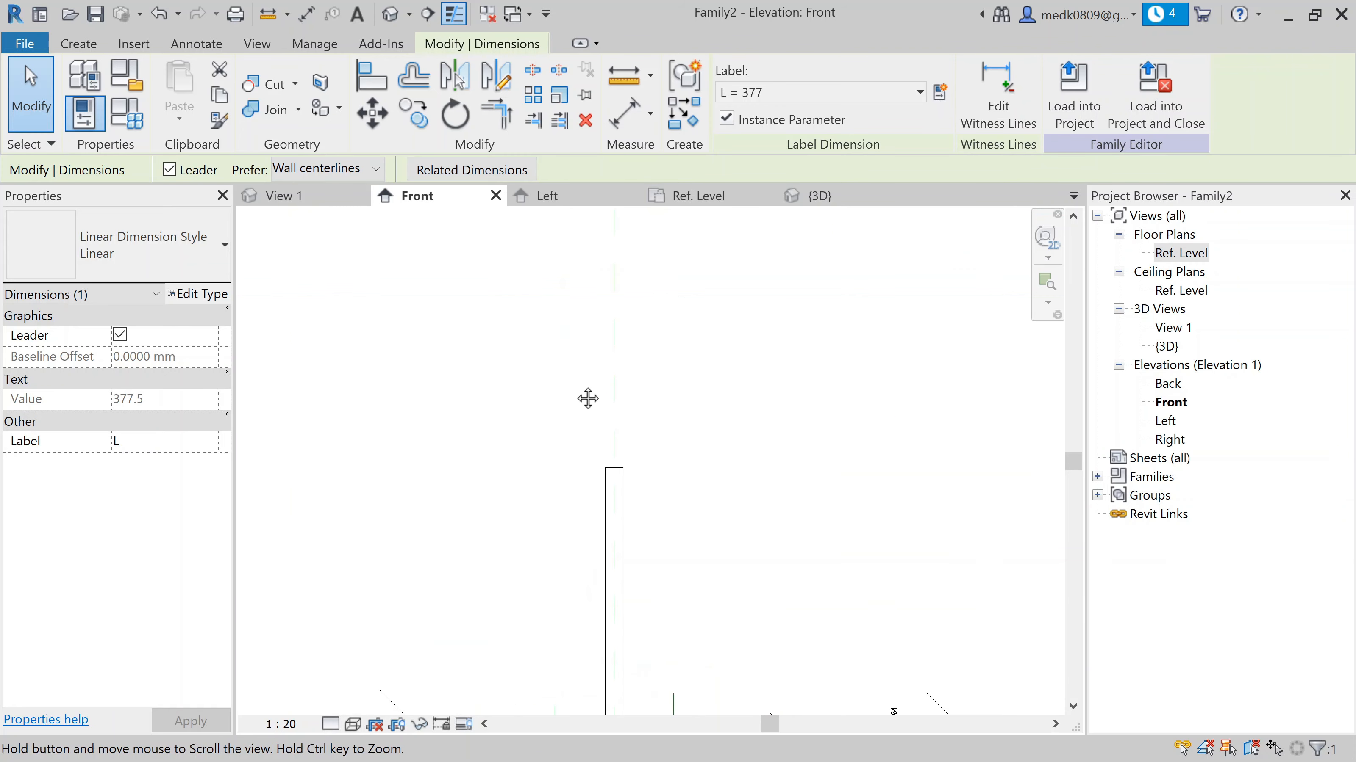
left_click(372, 79)
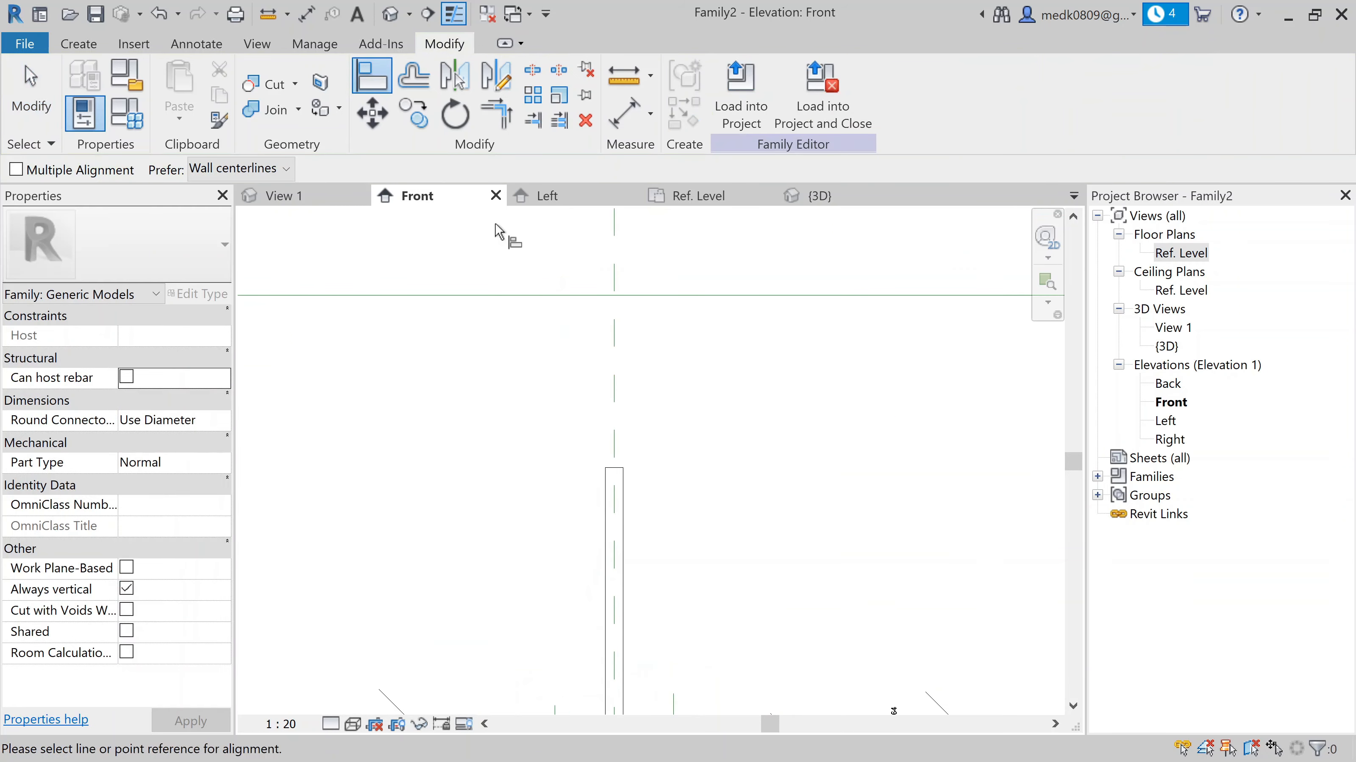
left_click(541, 304)
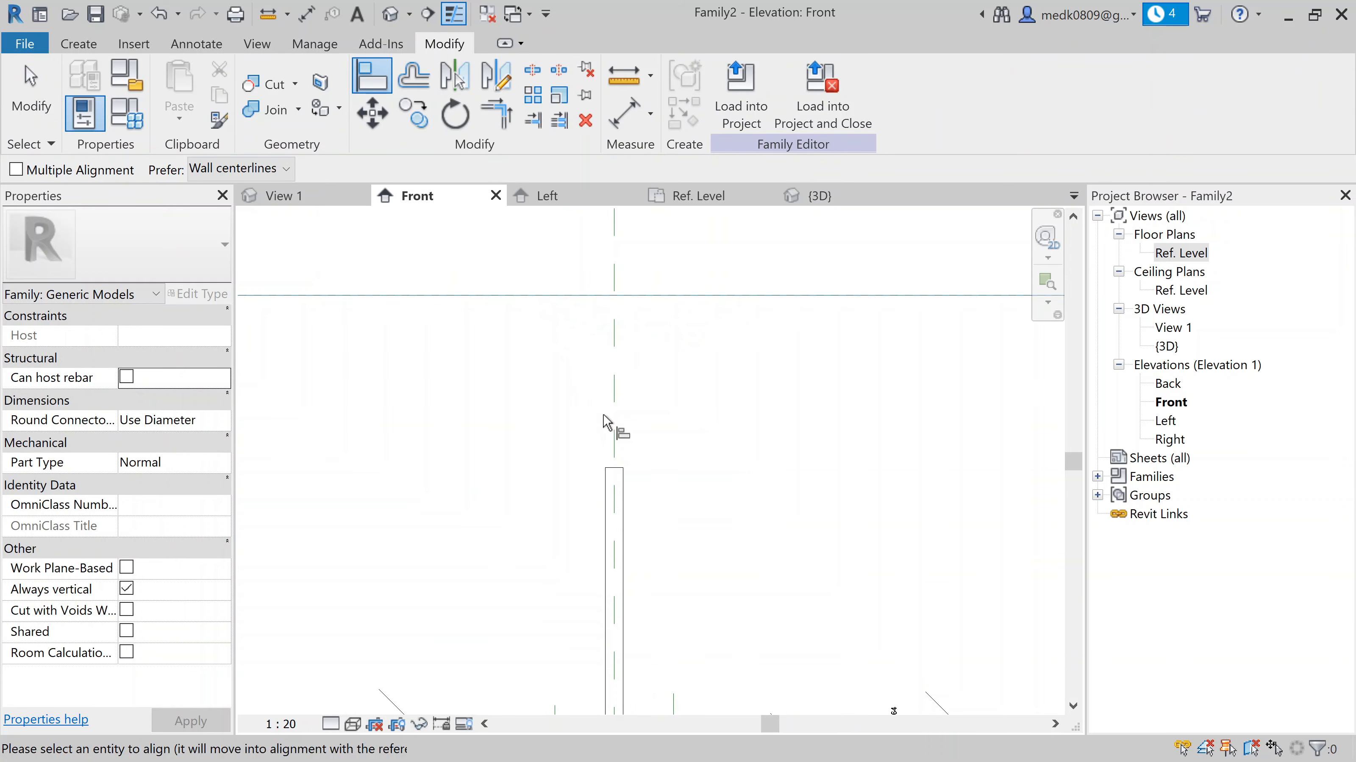
scroll(604, 421, "up", 2)
scroll(529, 297, "down", 2)
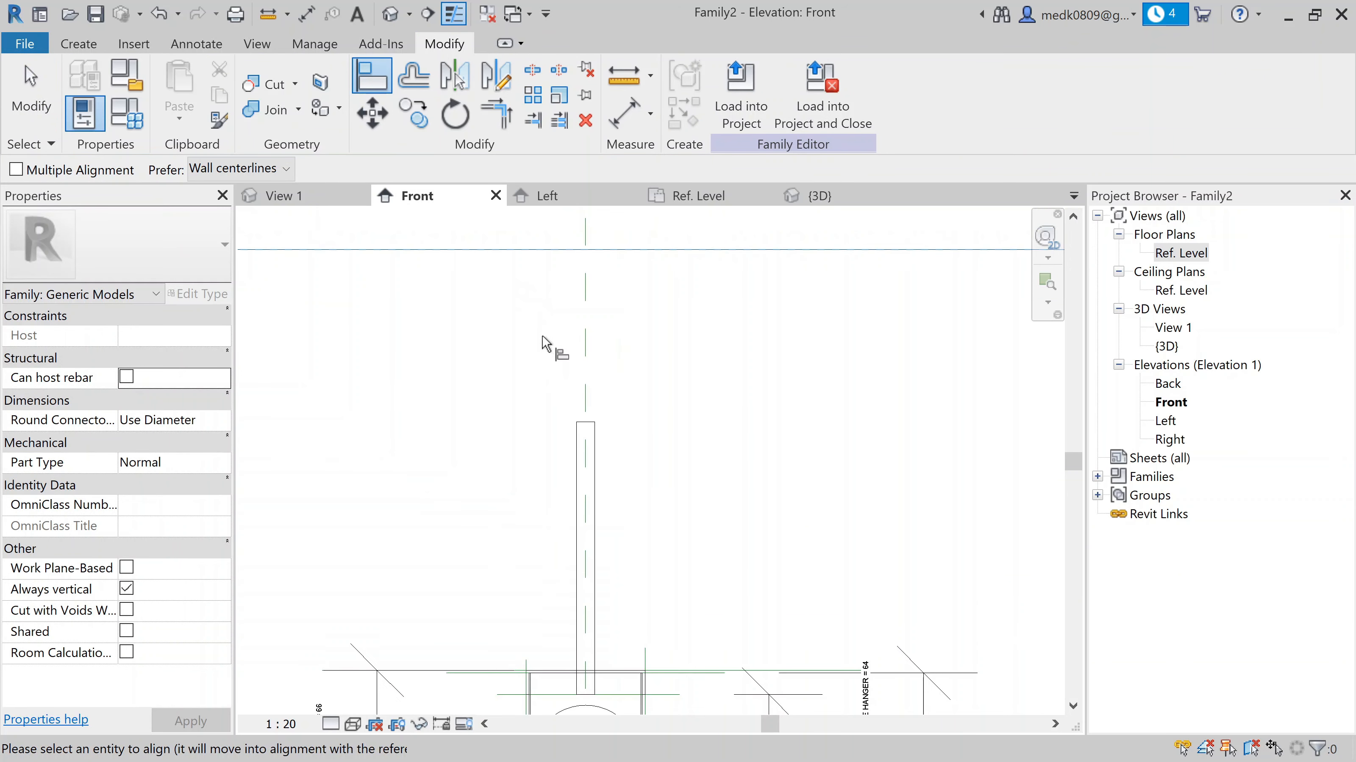
key("Escape")
key("Escape")
scroll(552, 362, "down", 2)
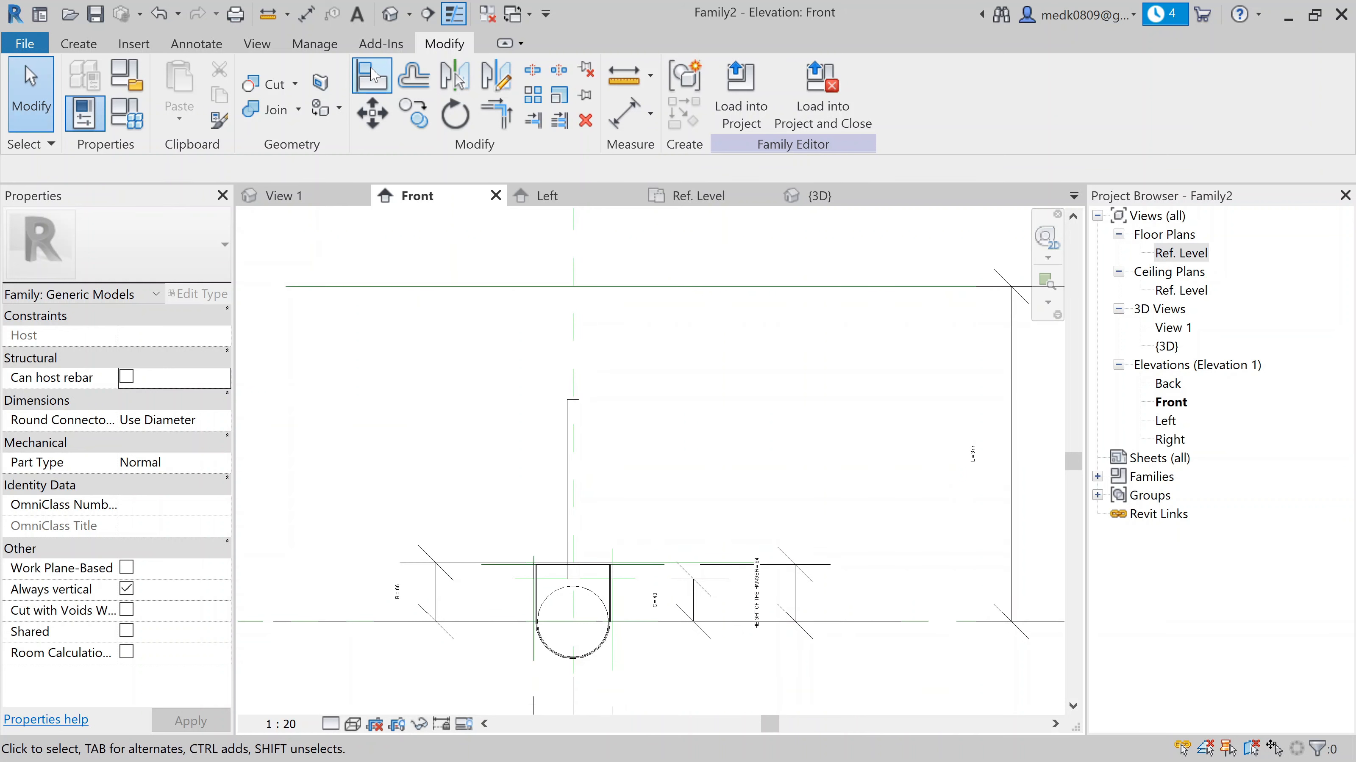
Align the rod's upper end with the upper reference line and lock the alignment
left_click(374, 77)
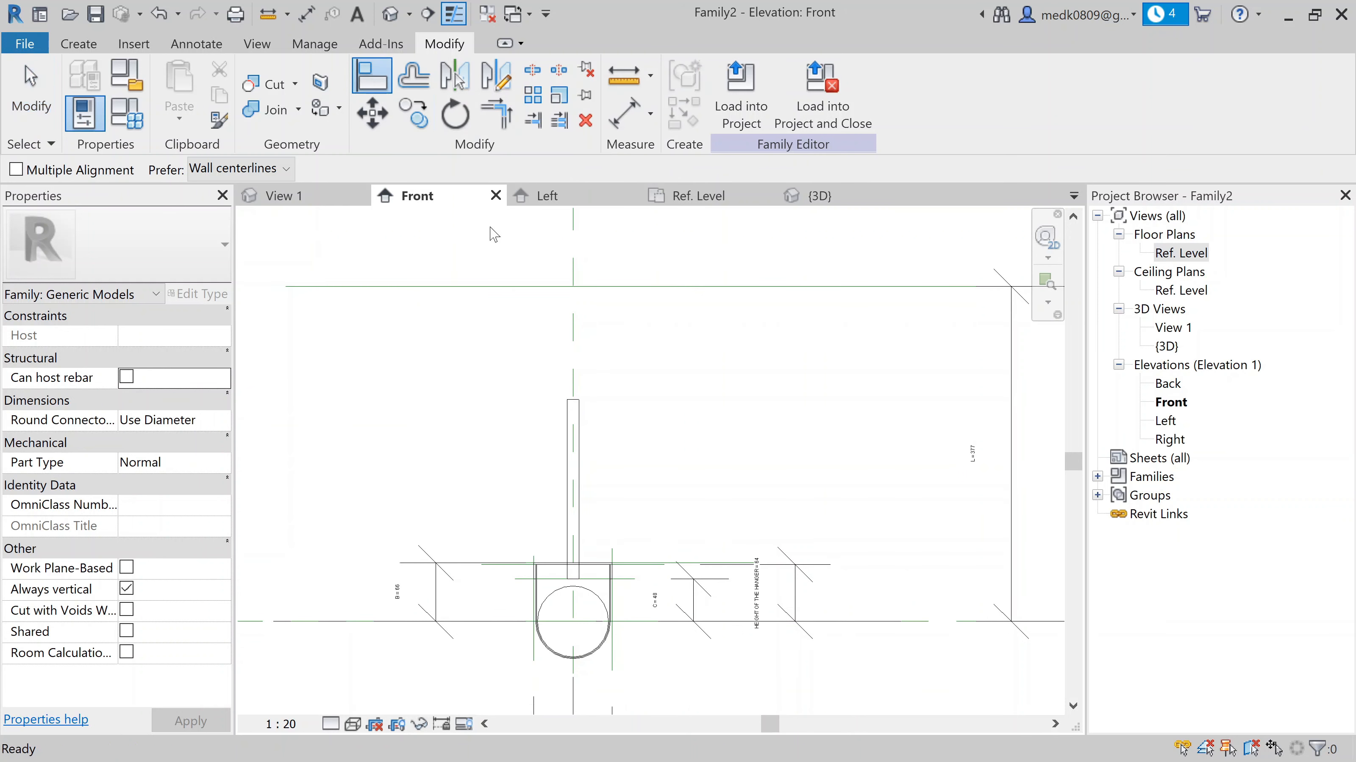
left_click(527, 287)
scroll(575, 395, "up", 5)
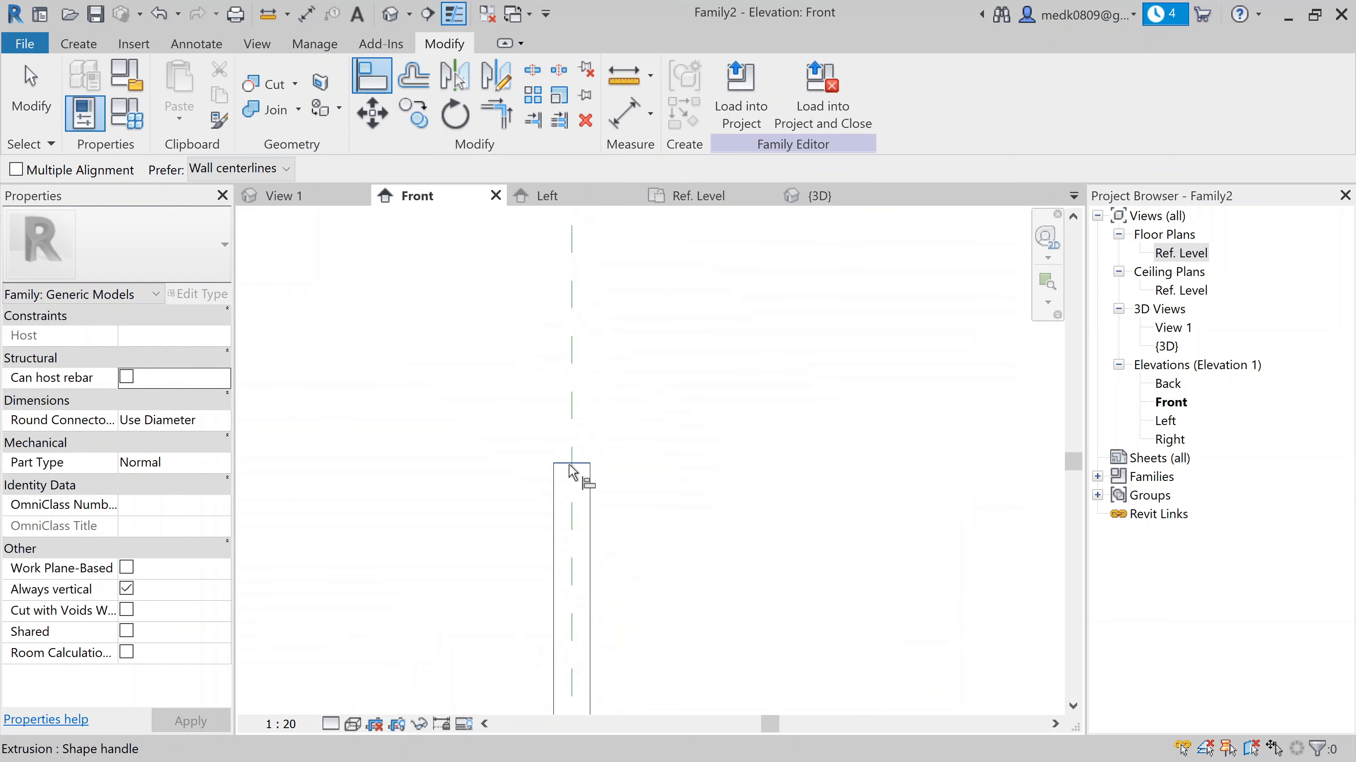
left_click(570, 470)
scroll(587, 489, "down", 4)
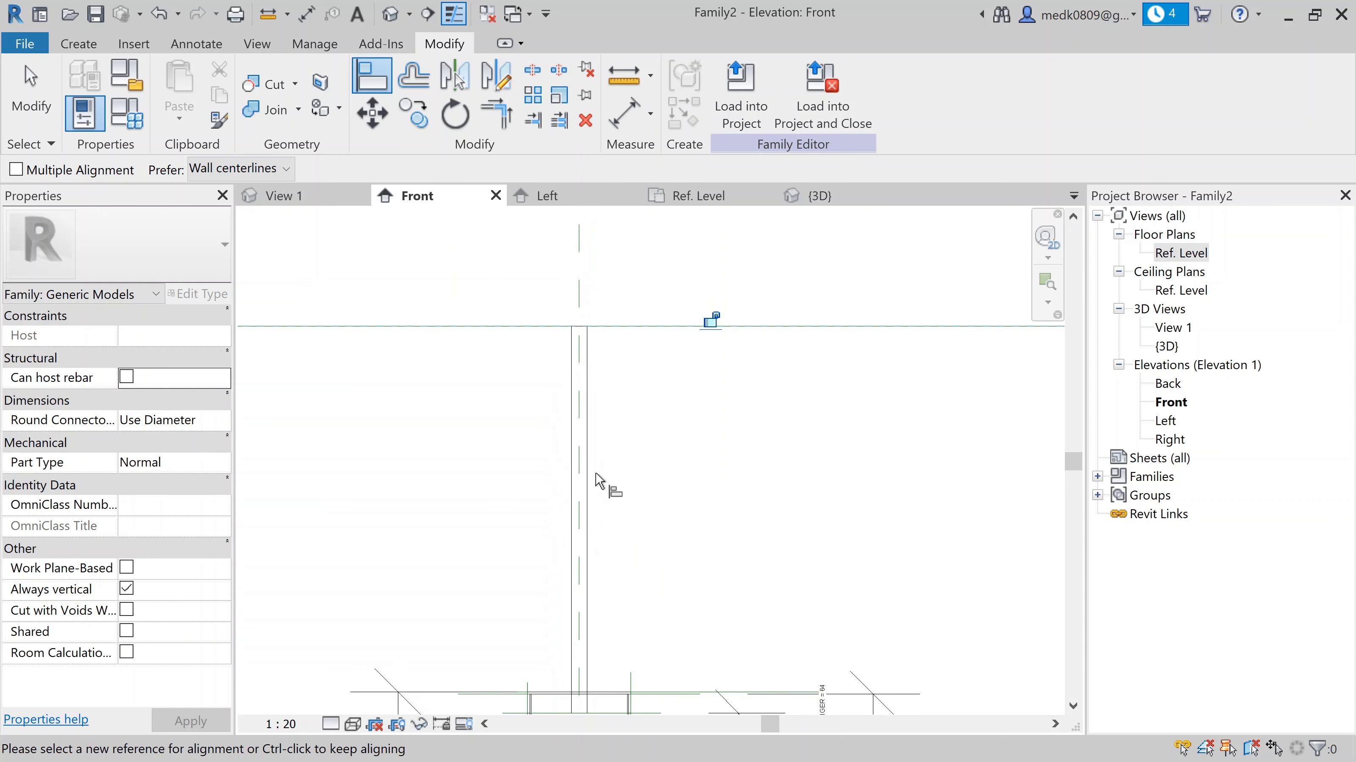
left_click(712, 321)
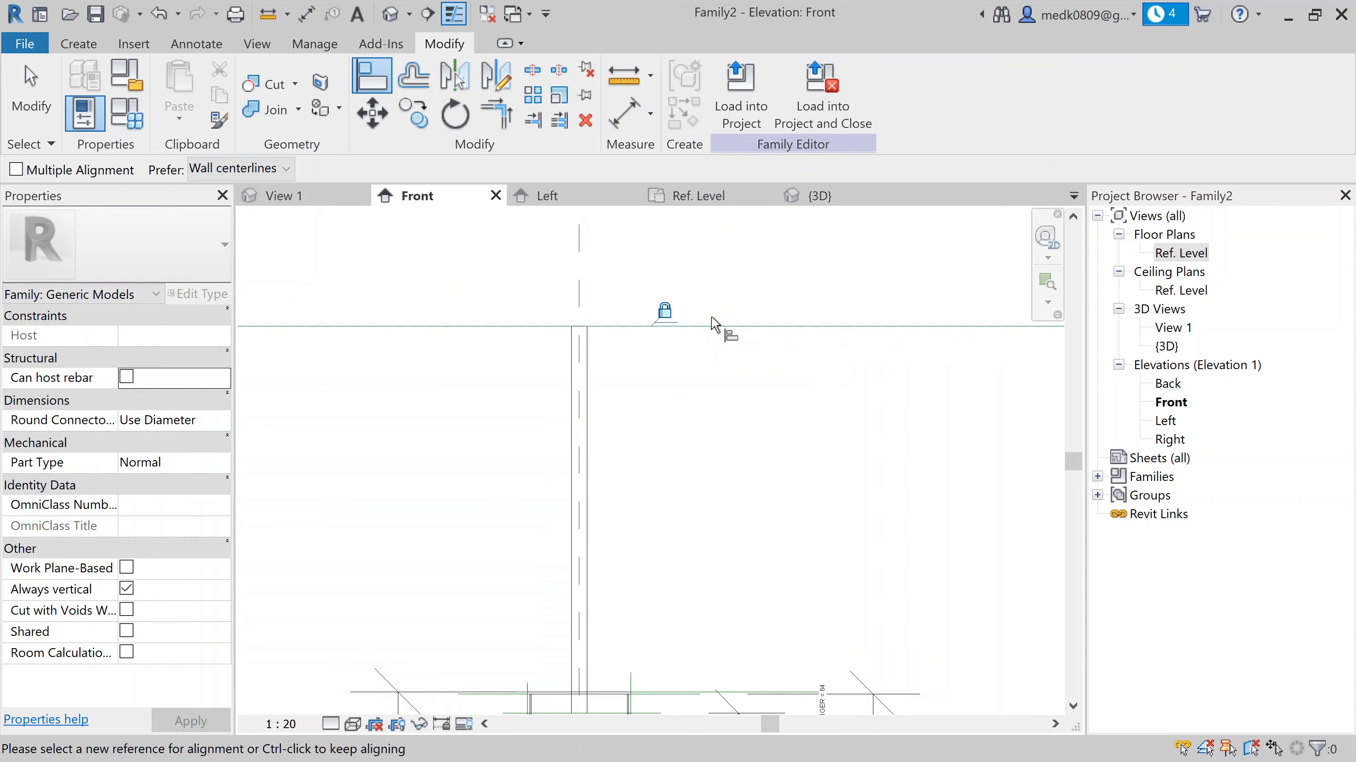
key("Escape")
key("Escape")
scroll(567, 328, "down", 3)
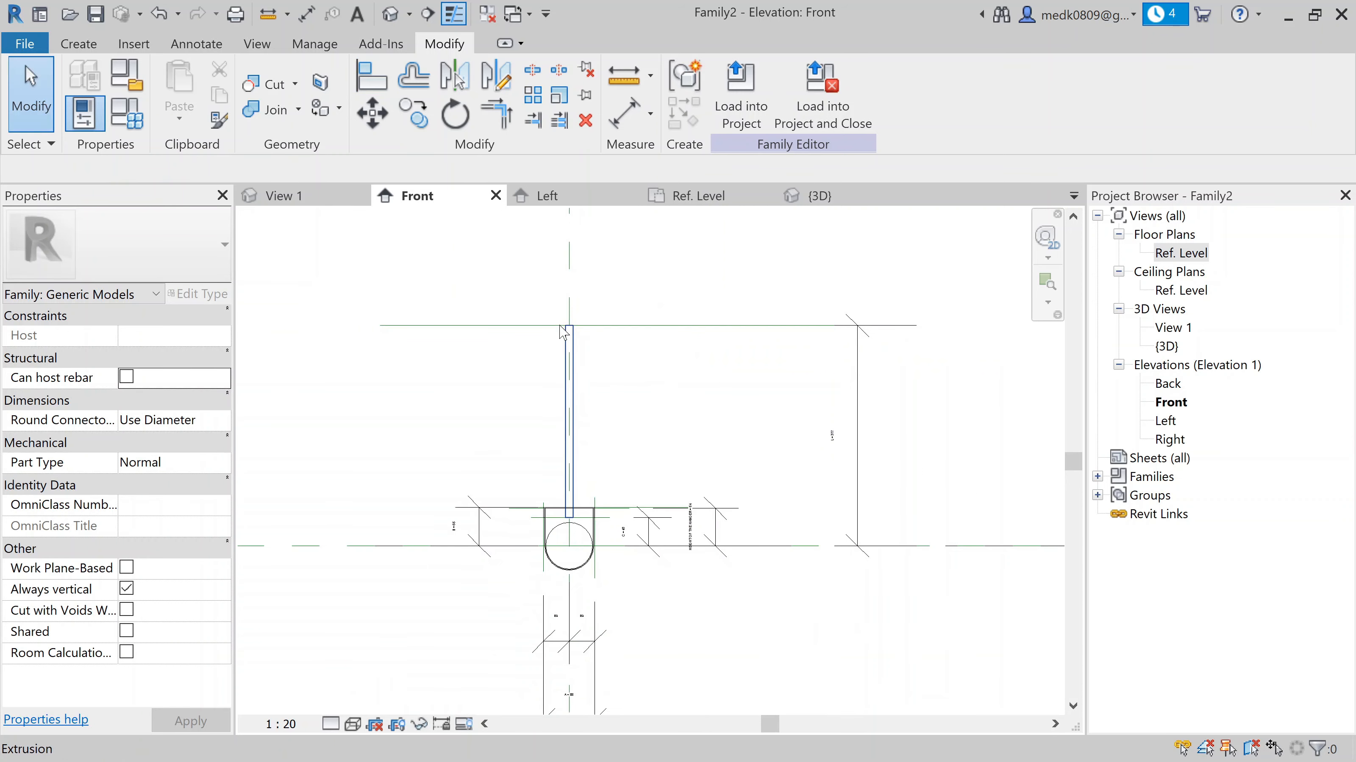
scroll(569, 502, "up", 4)
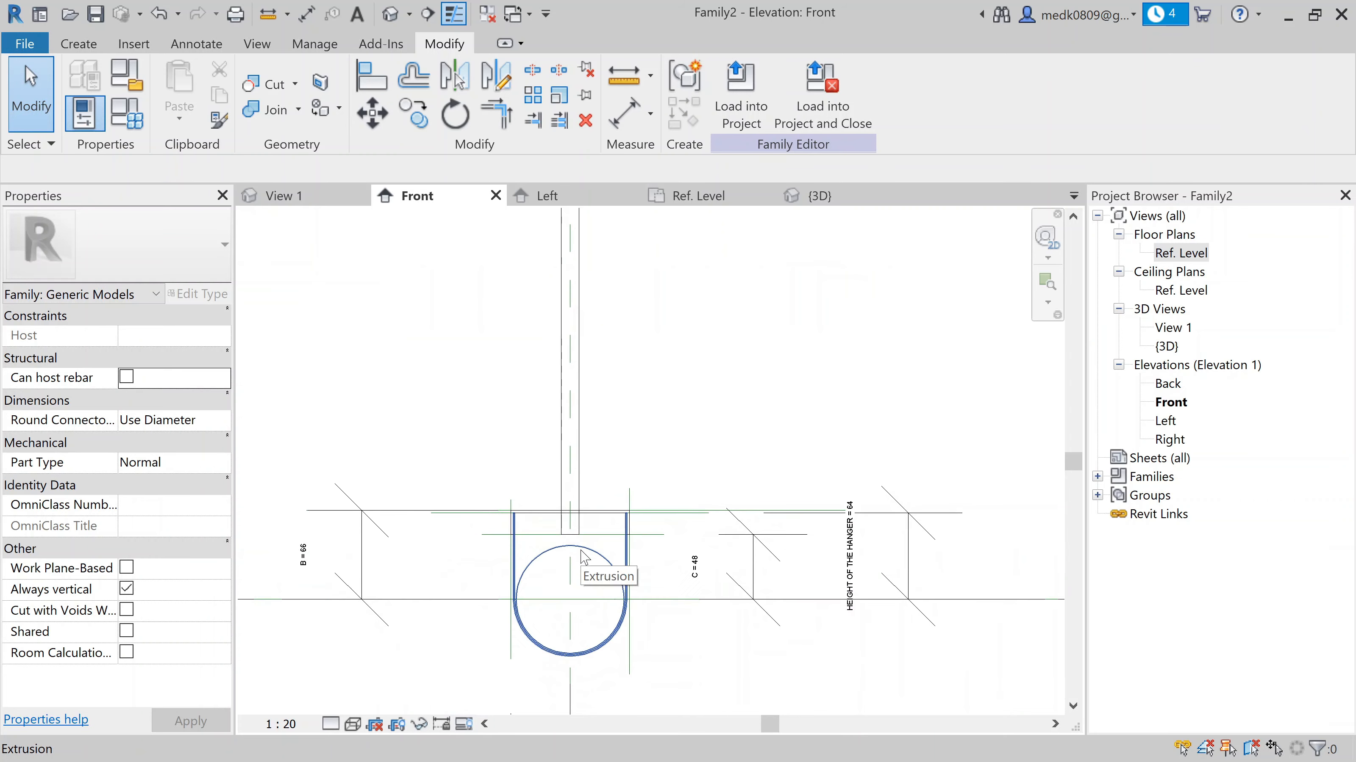
Set the DOP family parameter to 30 mm and apply it to the hanger model in the 3D view
left_click(817, 197)
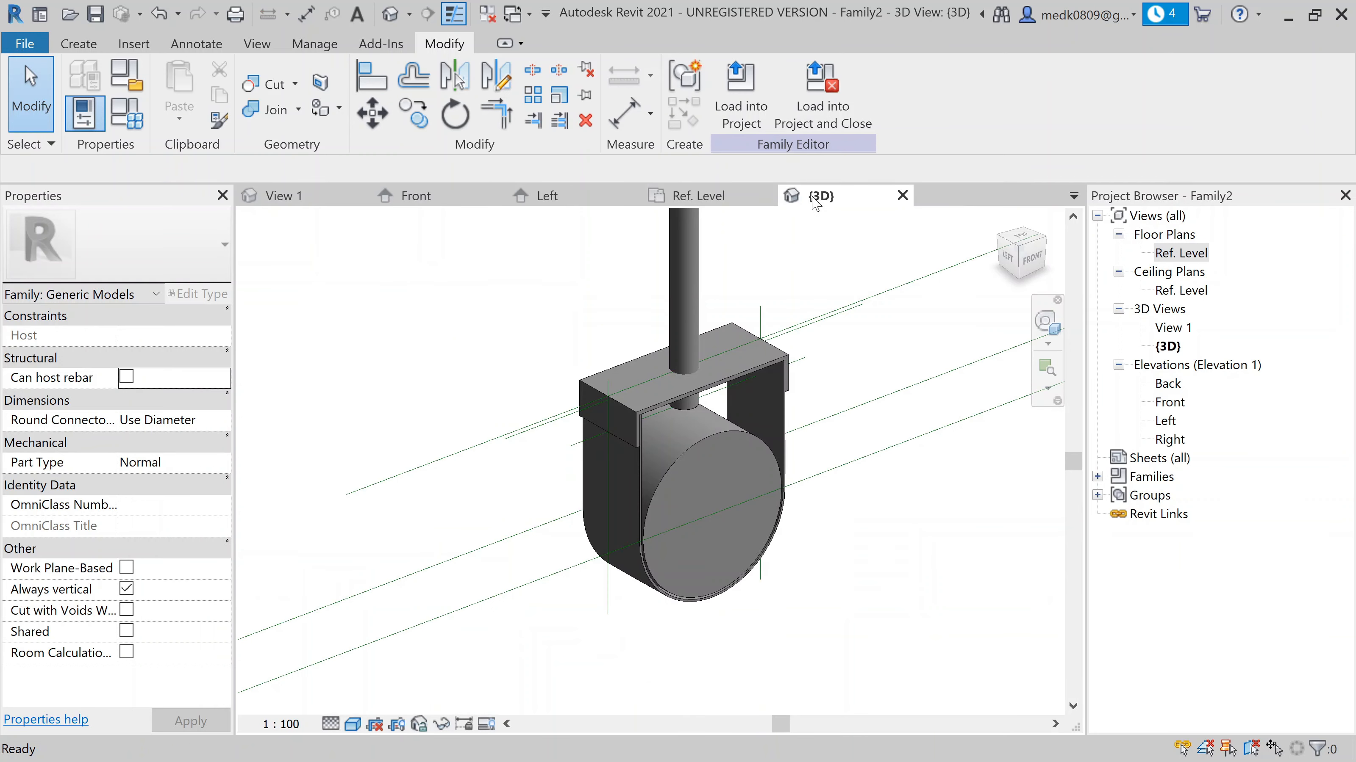
scroll(497, 515, "down", 6)
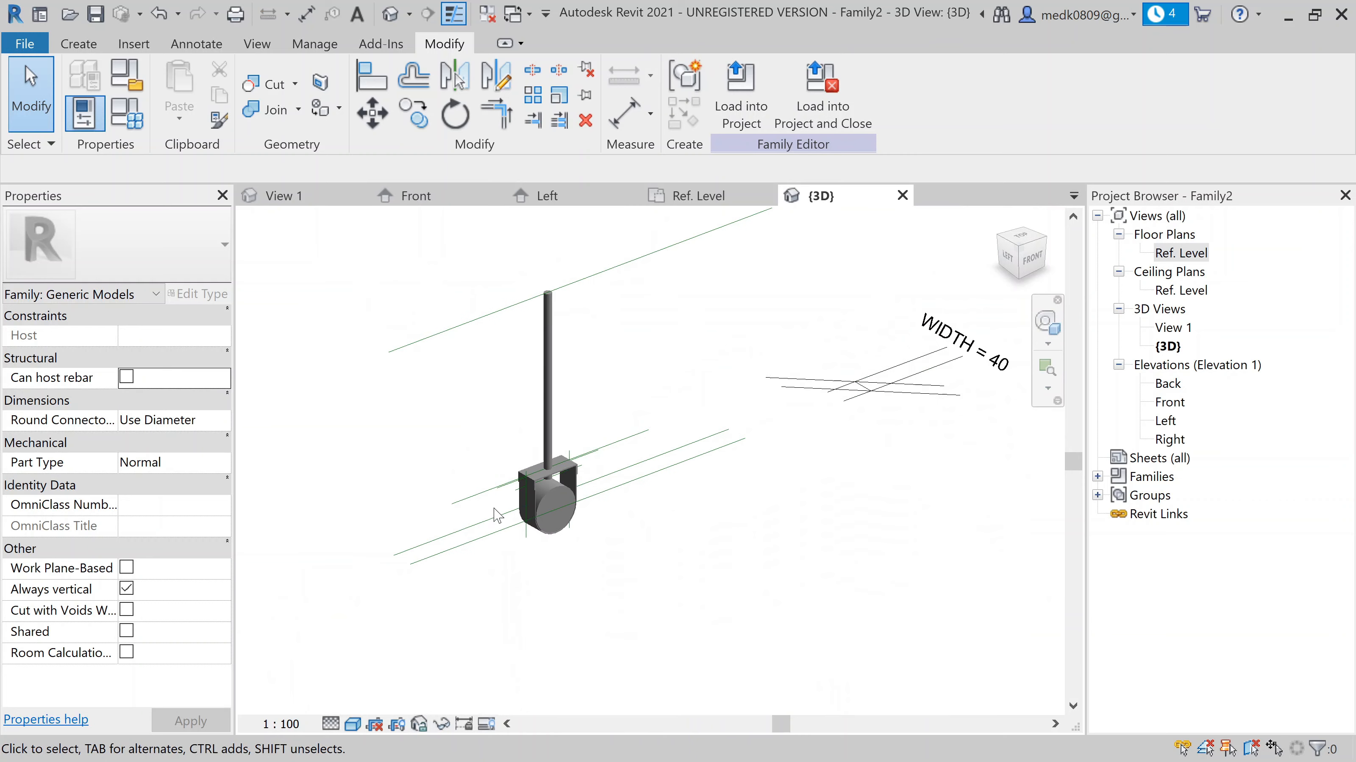
scroll(554, 482, "up", 5)
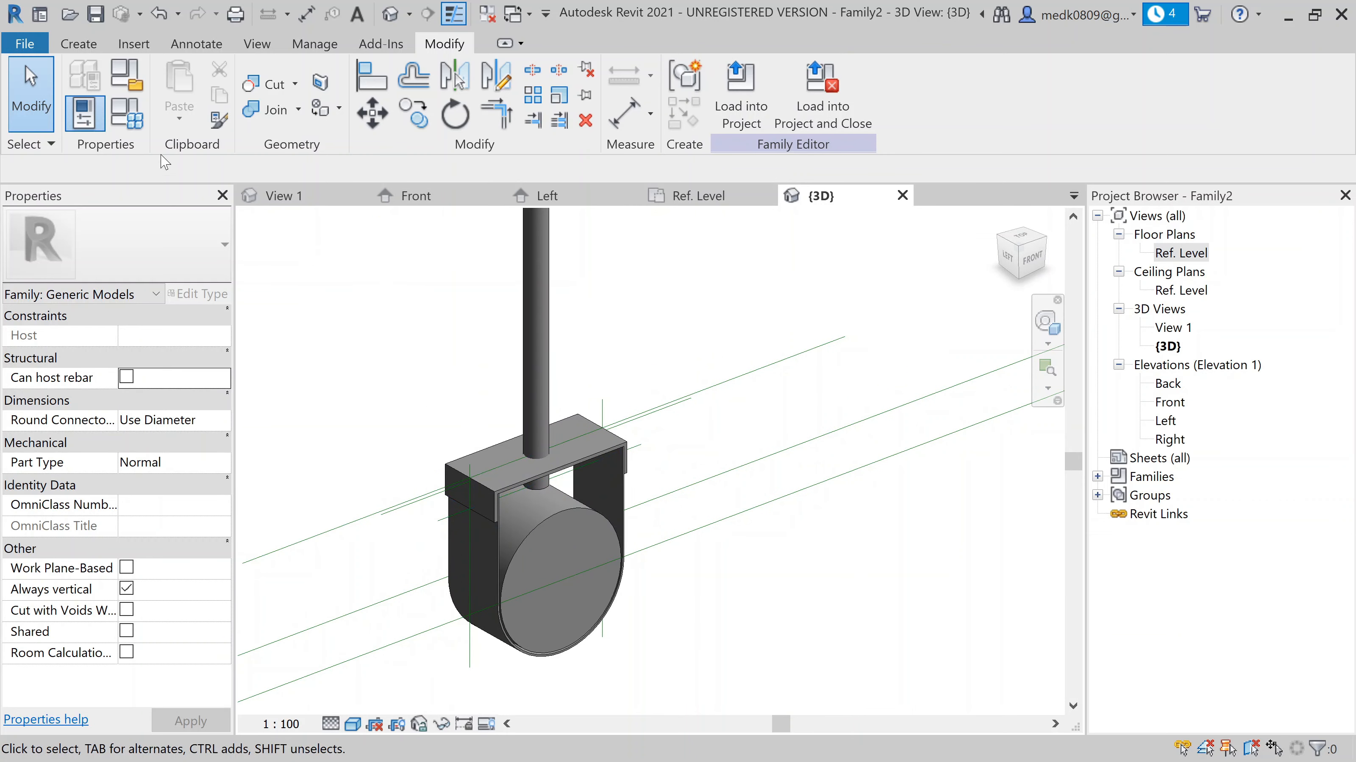
scroll(573, 492, "down", 5)
middle_click_drag(661, 526, 737, 490)
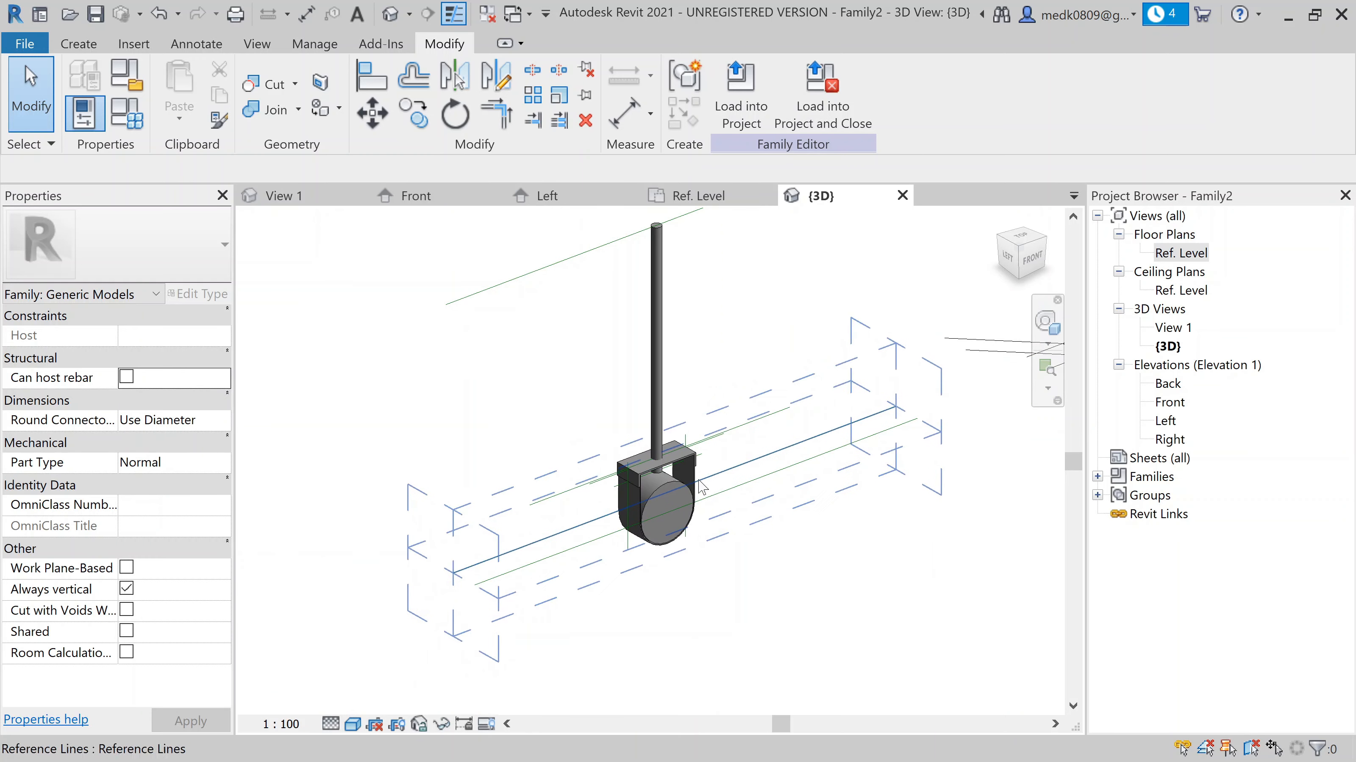
left_click(143, 122)
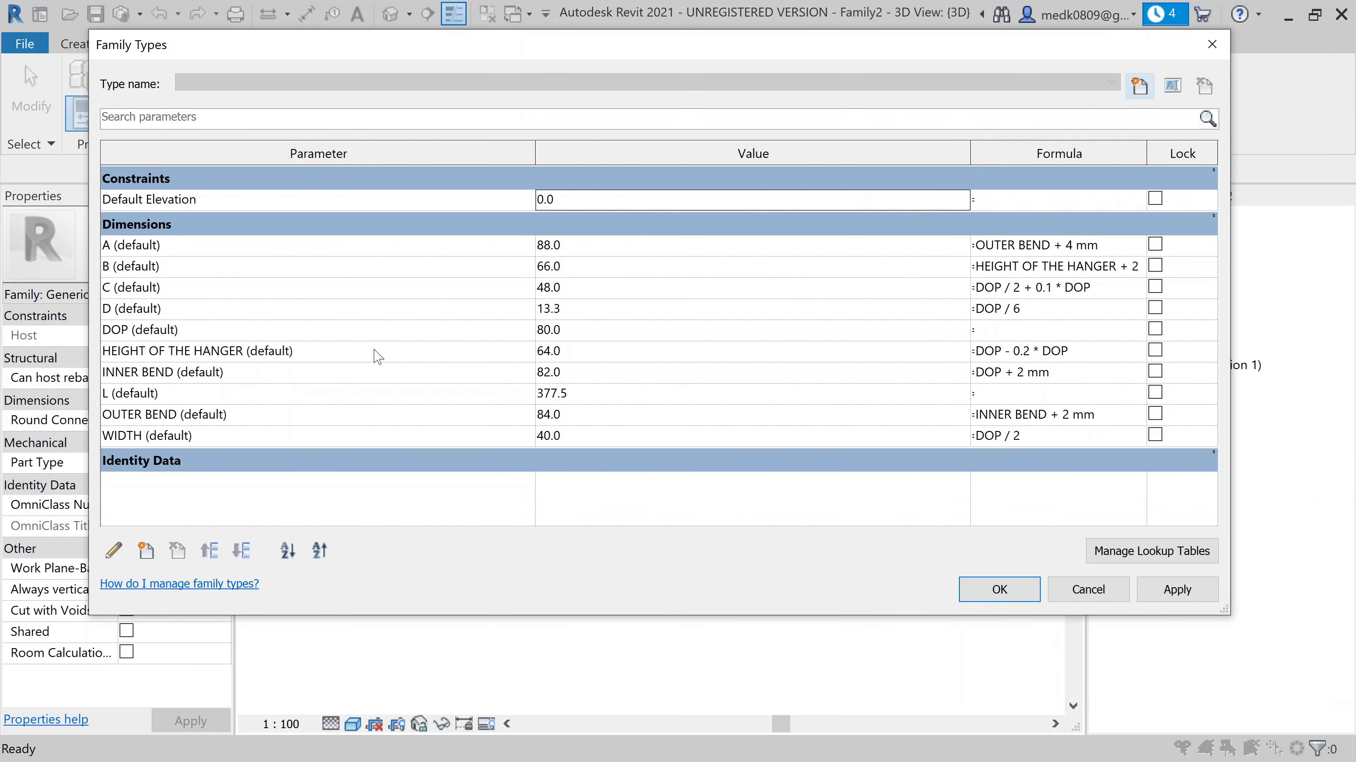
left_click(575, 331)
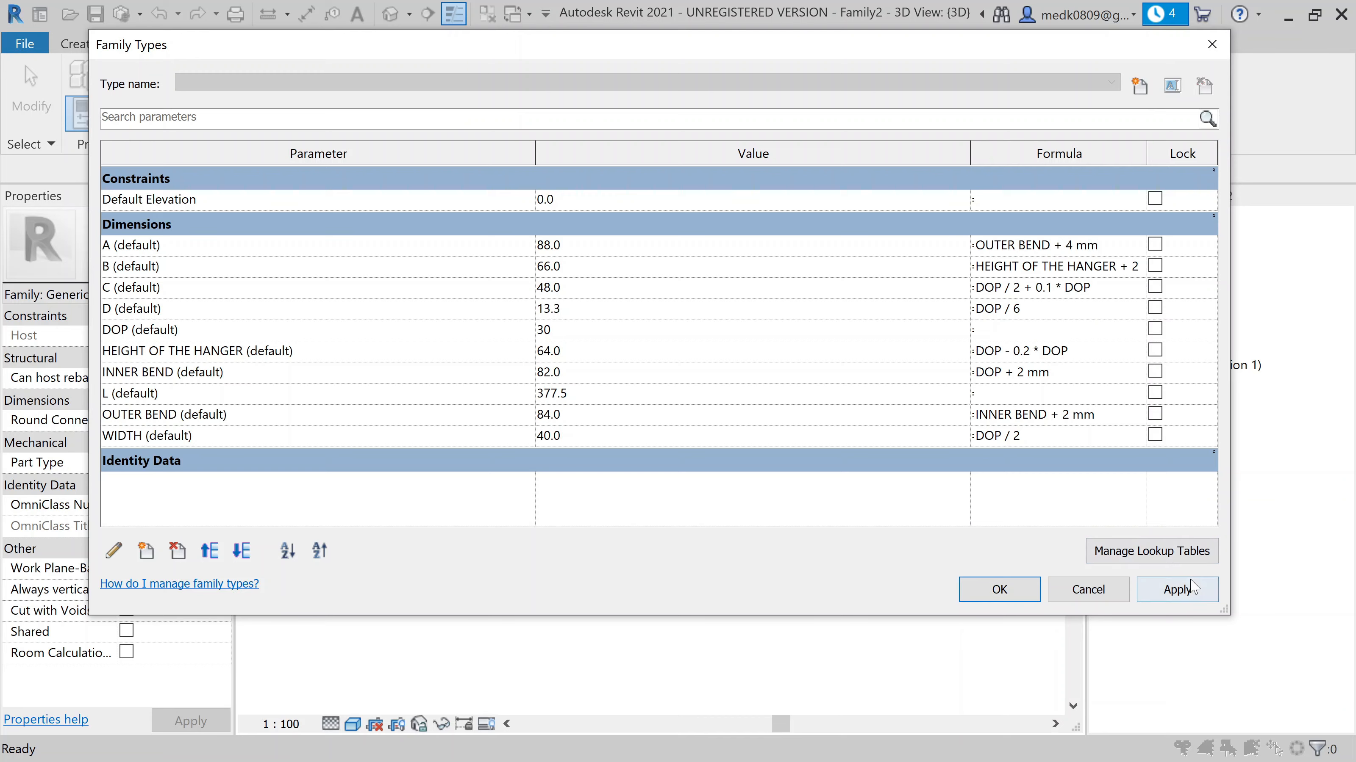
left_click(1177, 589)
left_click(999, 589)
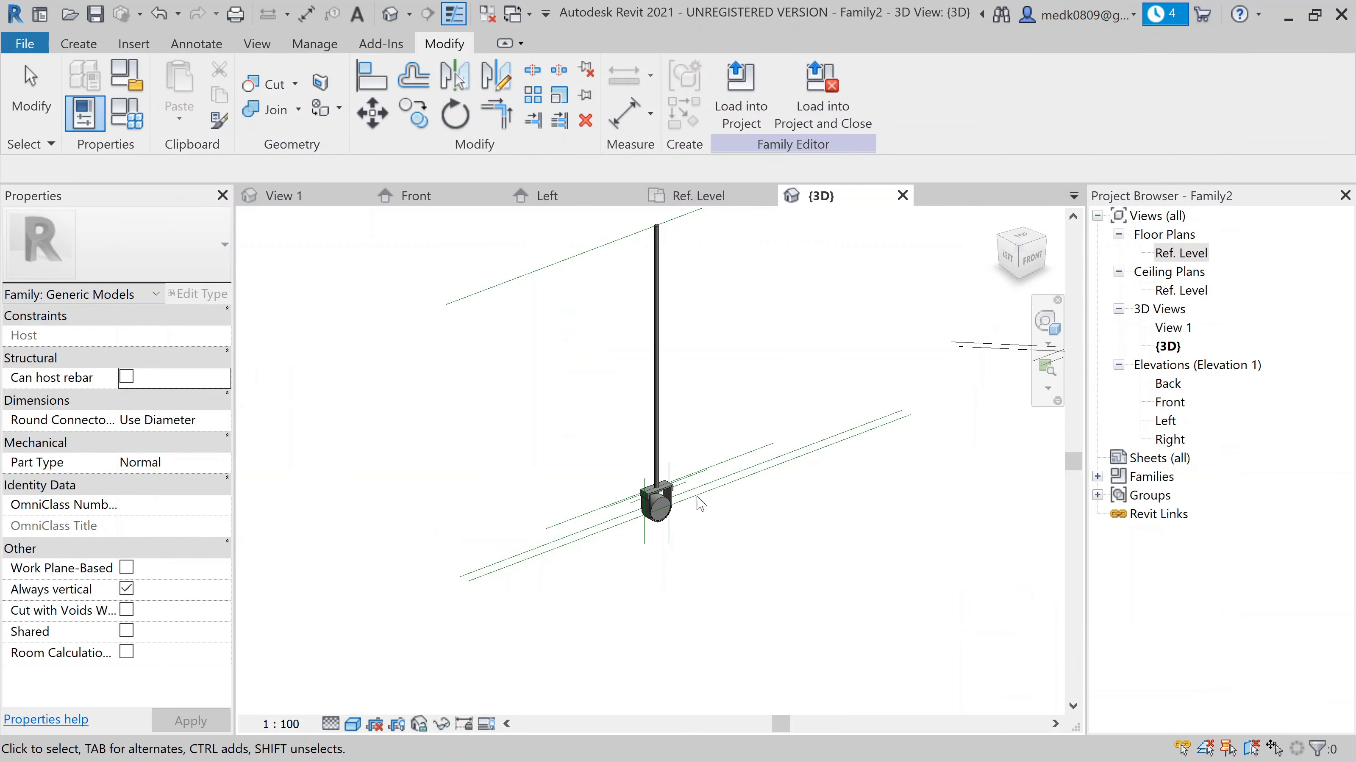
Examine how the strap extrusion, pipe and rod fit together in 3D from different angles after the DOP change
scroll(660, 512, "up", 10)
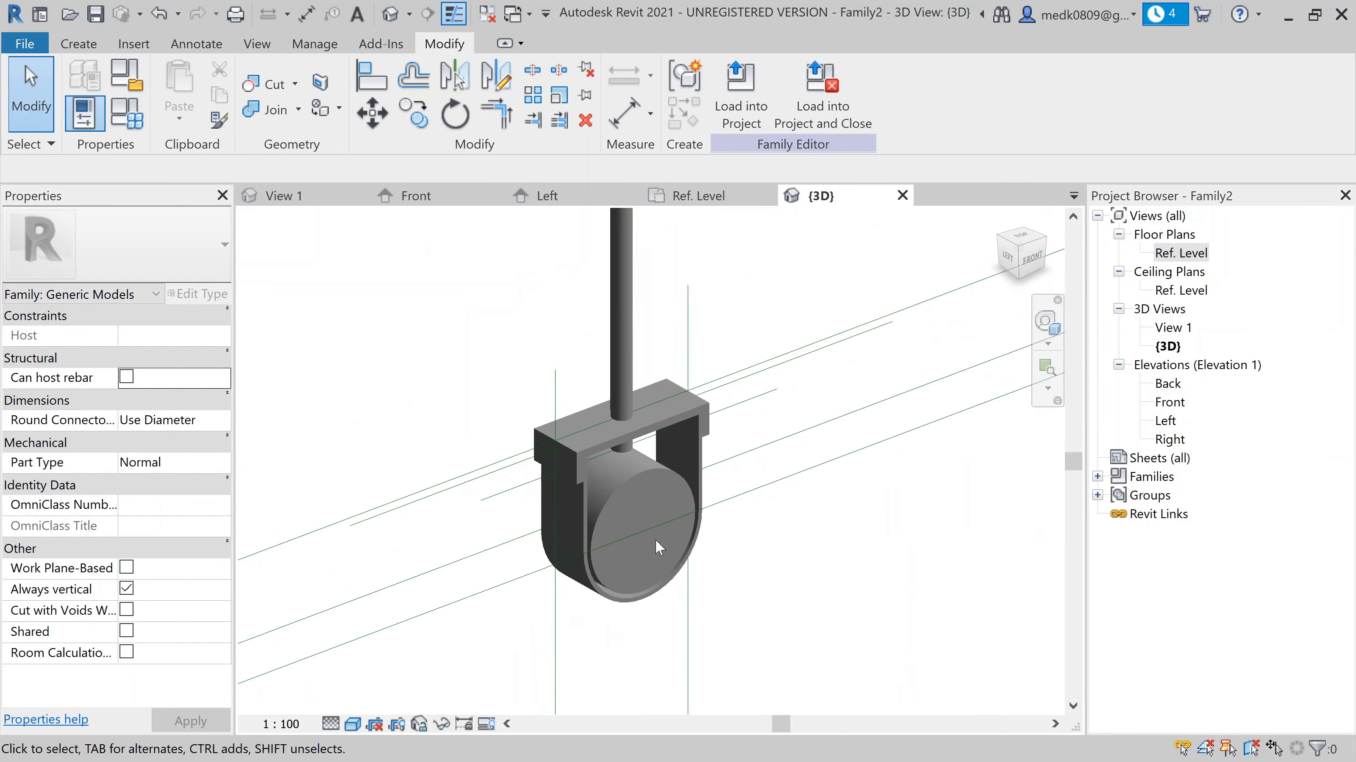
scroll(654, 541, "up", 2)
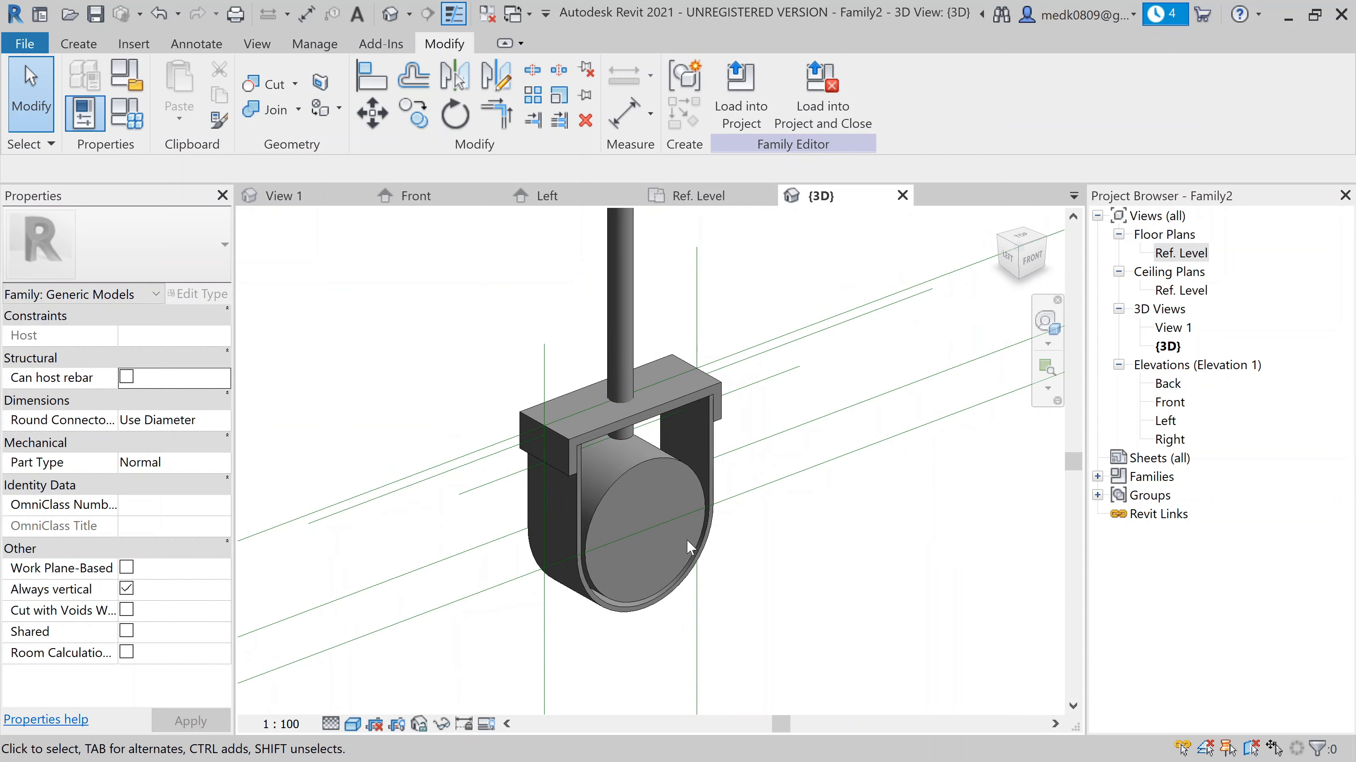
left_click(701, 559)
scroll(698, 553, "down", 5)
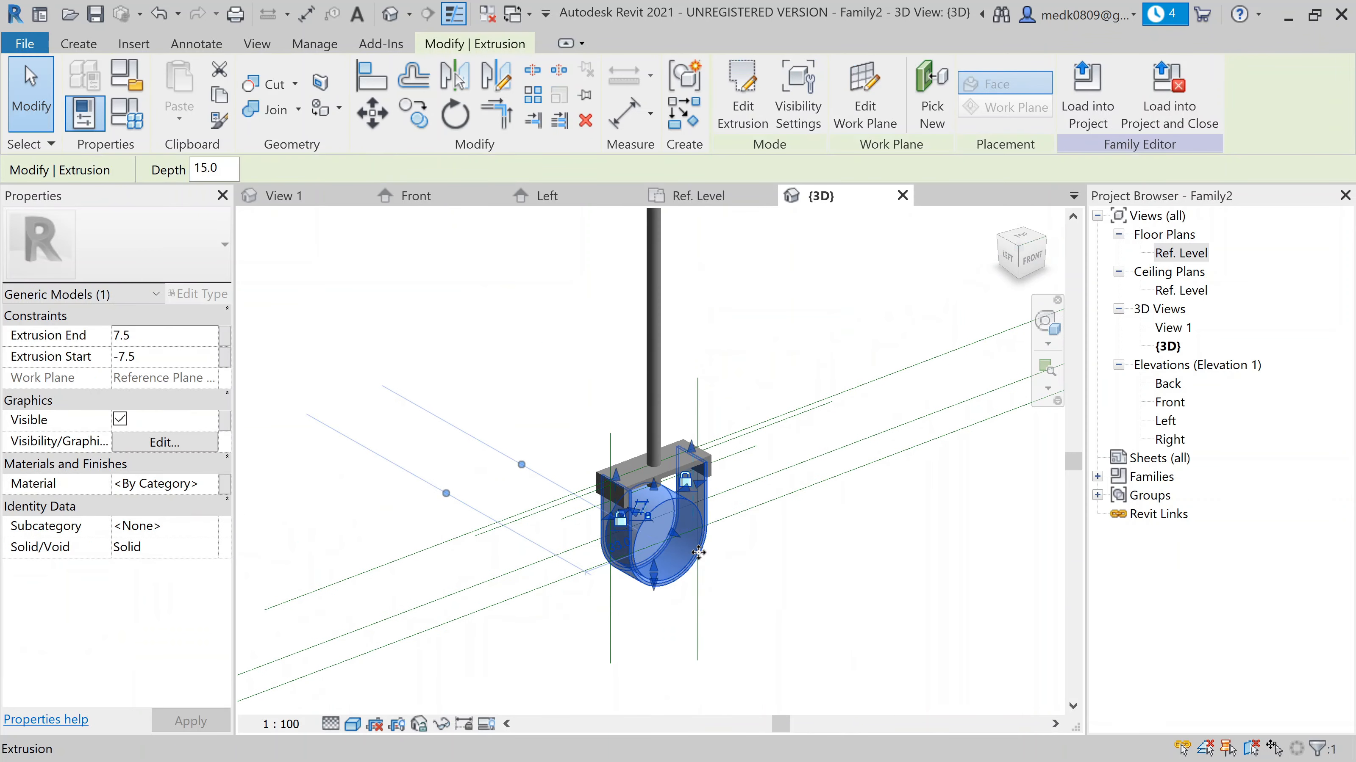
mouse_move(698, 553)
middle_mouse_down("shift")
mouse_move(645, 435)
mouse_move(526, 427)
mouse_move(674, 471)
mouse_move(772, 520)
mouse_move(710, 555)
middle_mouse_up("shift")
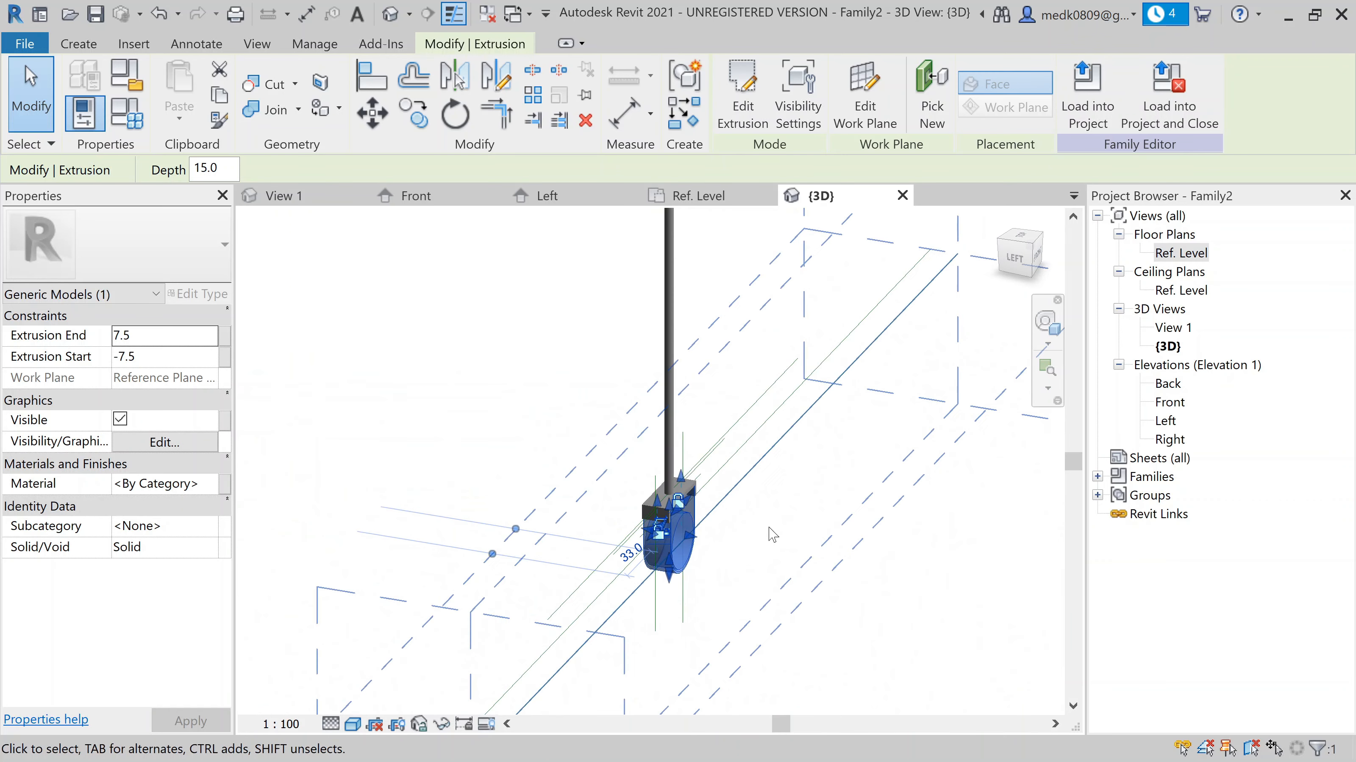
key("Escape")
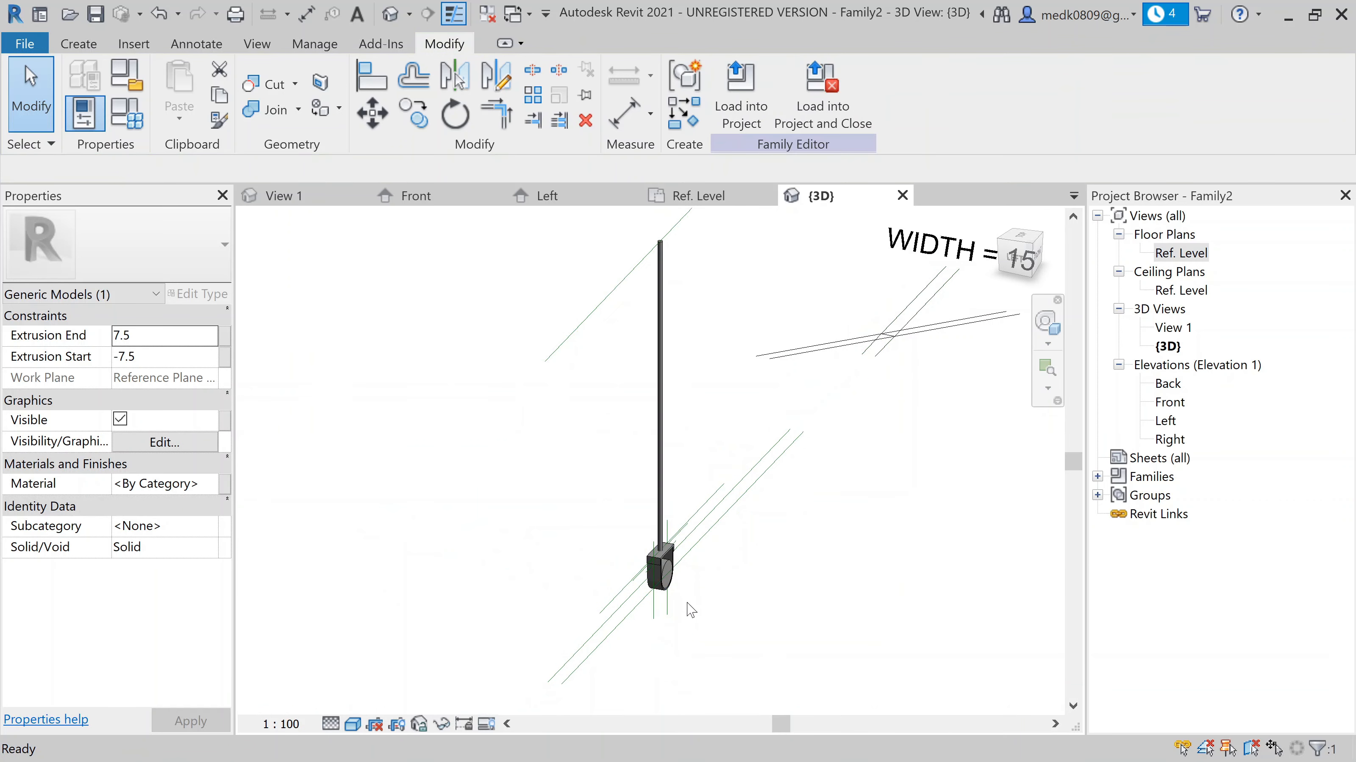
key("Escape")
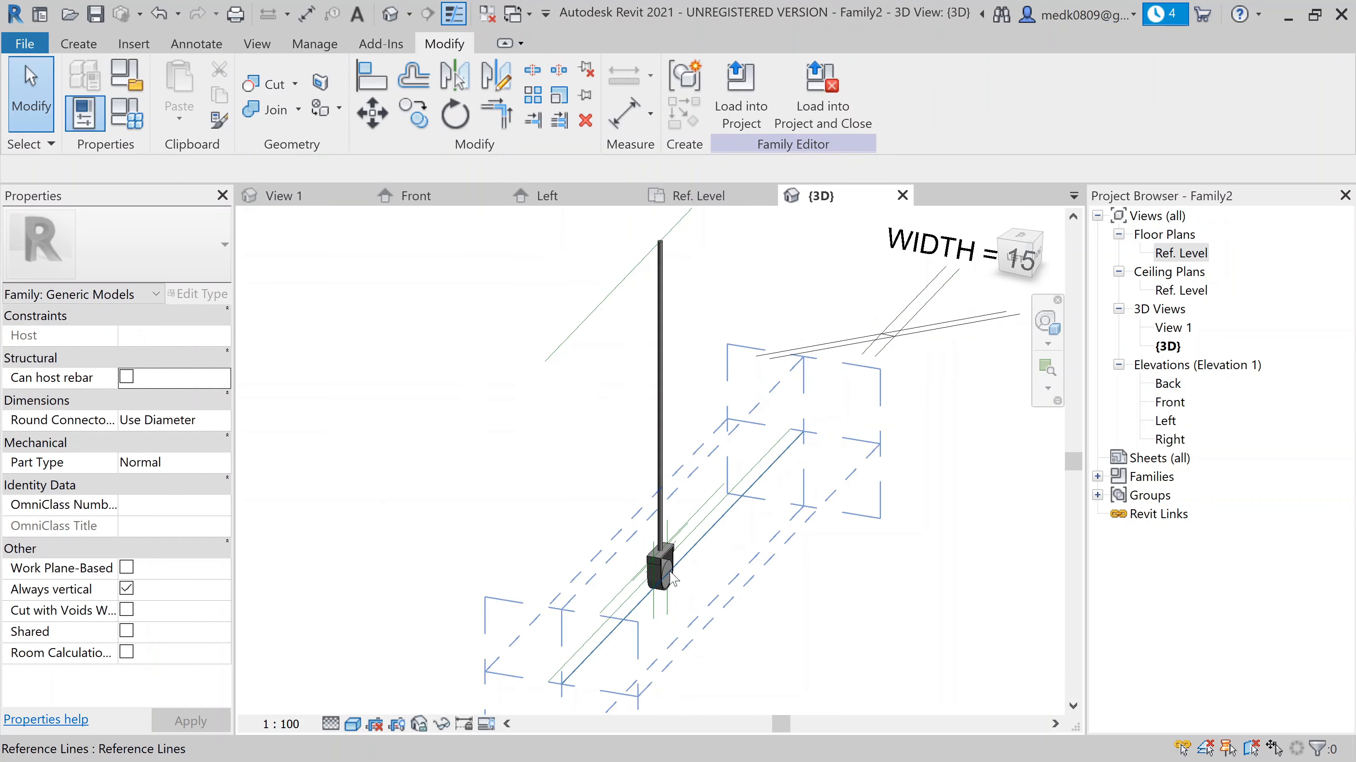
scroll(670, 573, "up", 2)
left_click(670, 573)
scroll(669, 570, "up", 3)
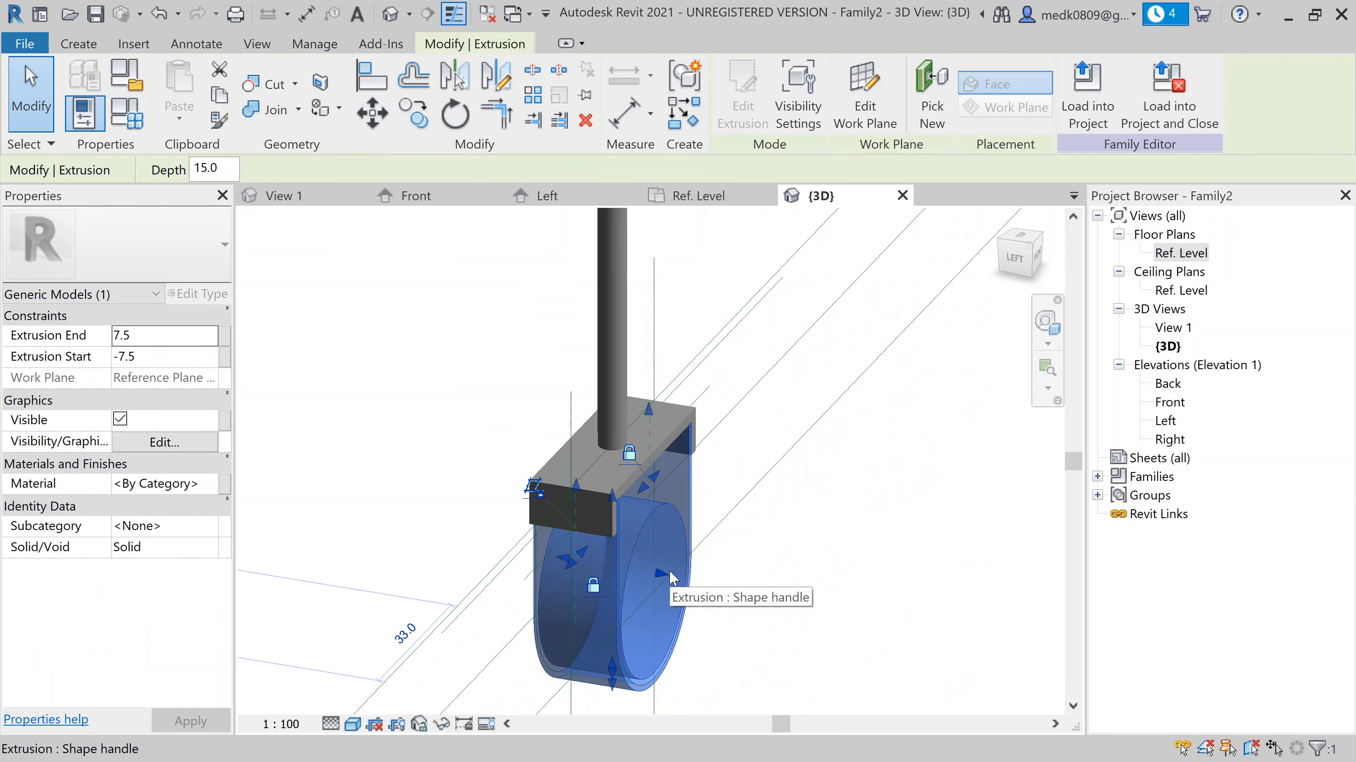
middle_click_drag(670, 570, 621, 587, "shift")
key("Escape")
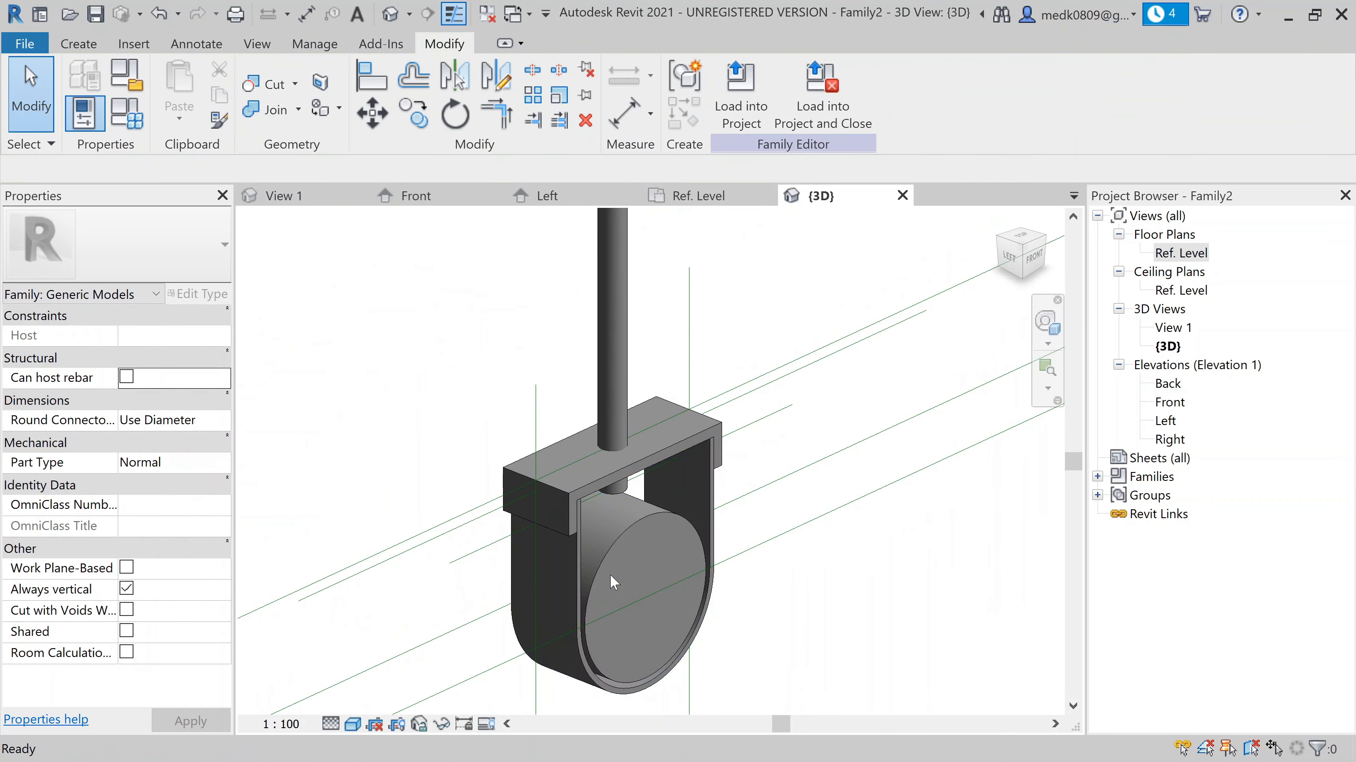
Place Hydronic Supply pipe connectors on the front and back circular end faces of the pipe extrusion
scroll(635, 549, "up", 2)
middle_click_drag(635, 549, 687, 418)
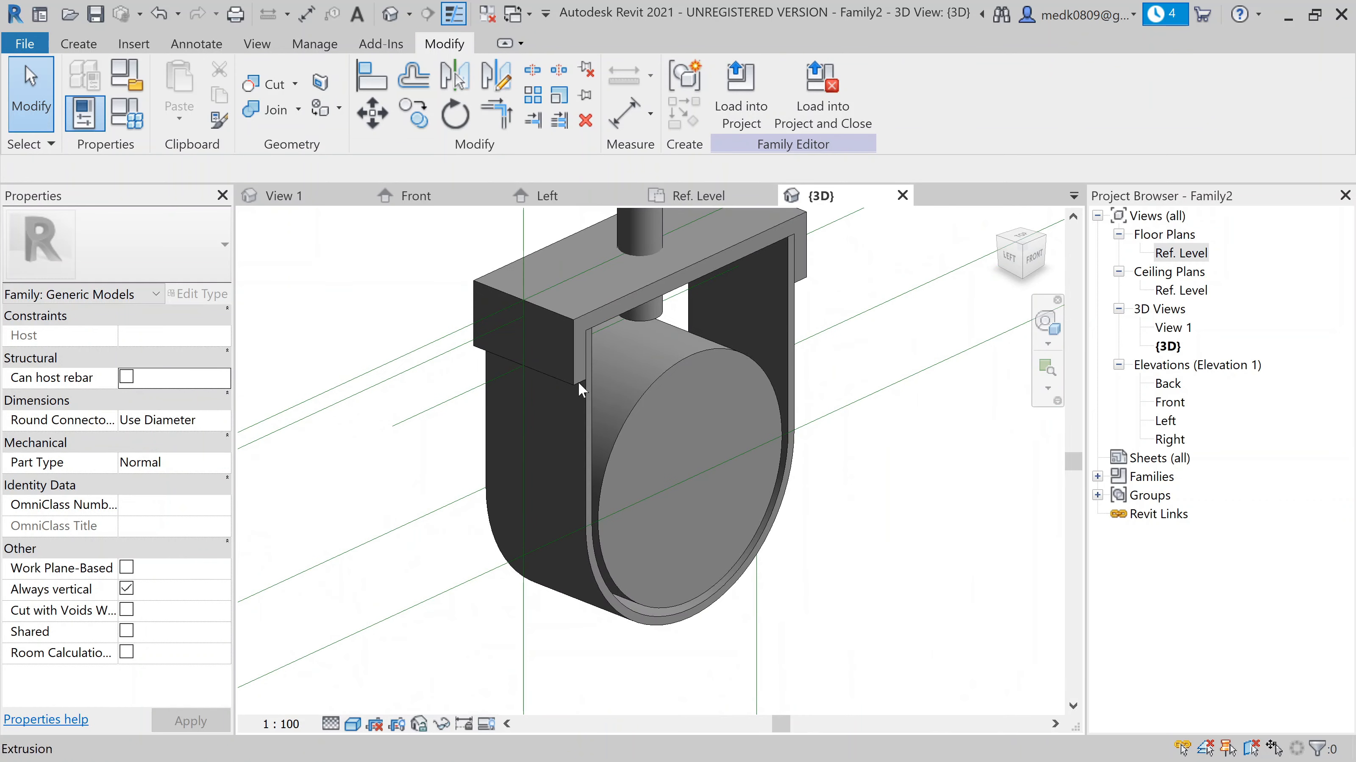
left_click(80, 43)
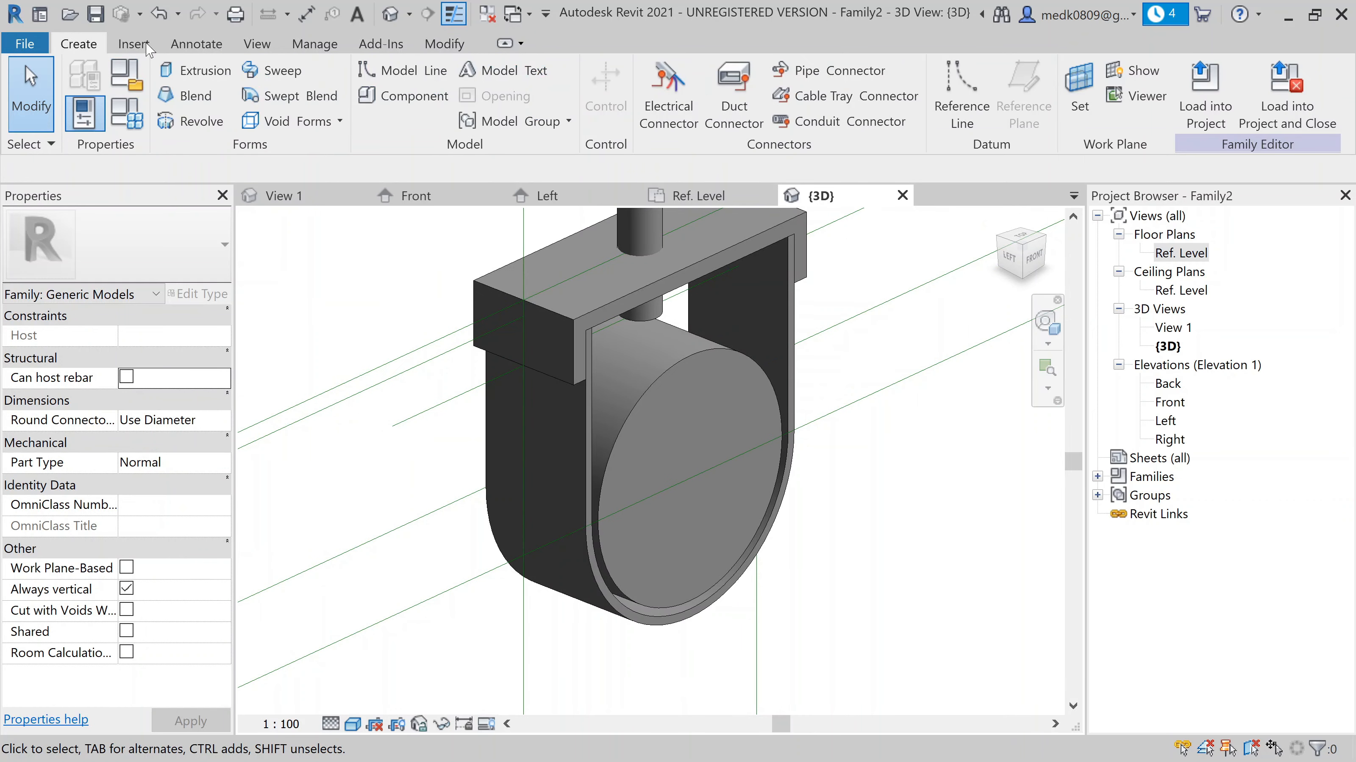
left_click(870, 70)
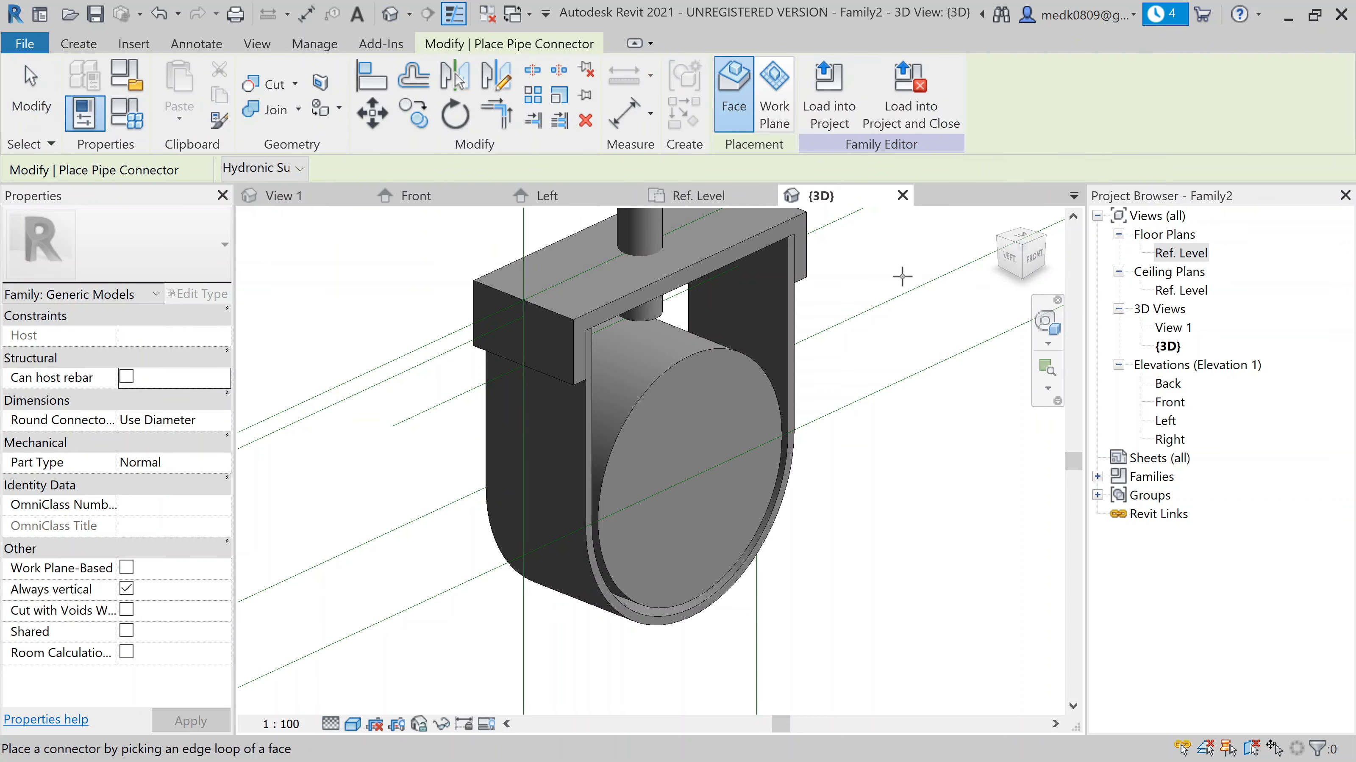
left_click(713, 352)
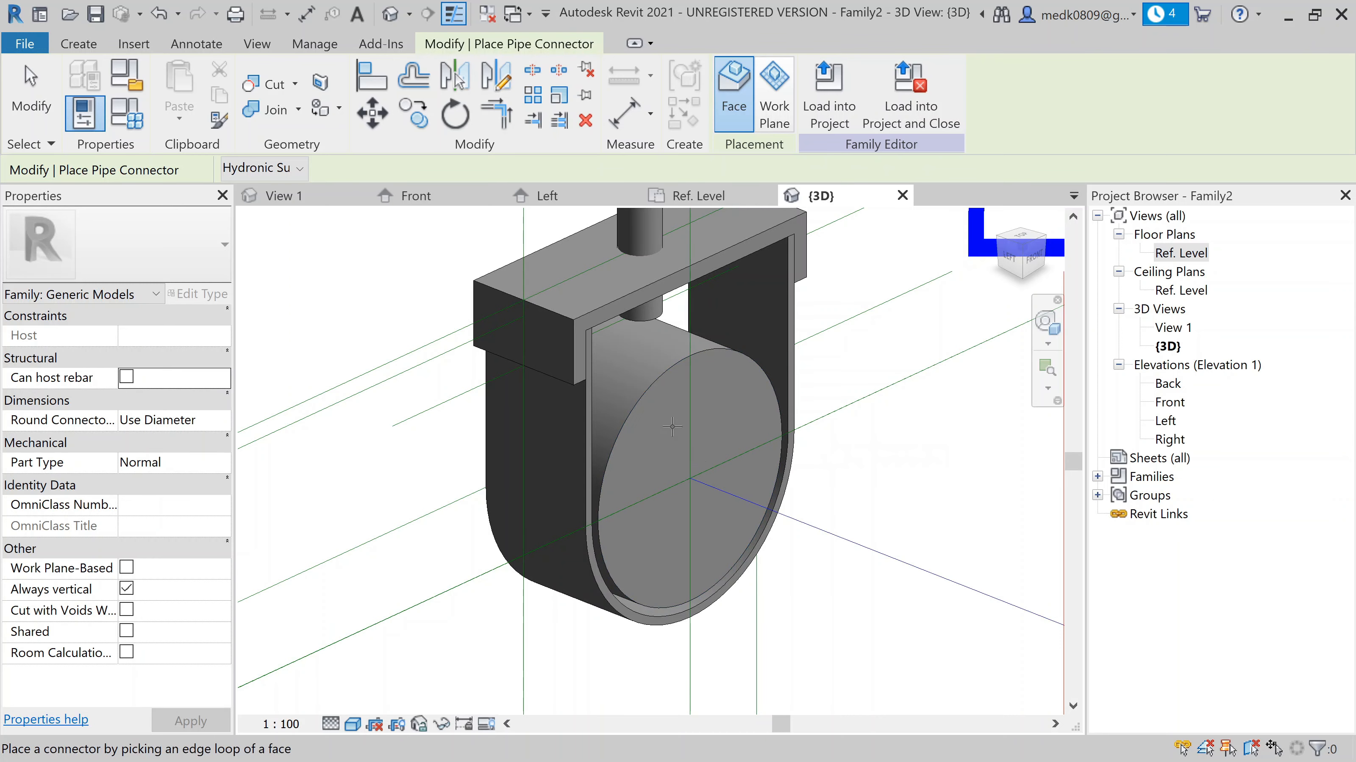
scroll(672, 427, "down", 3)
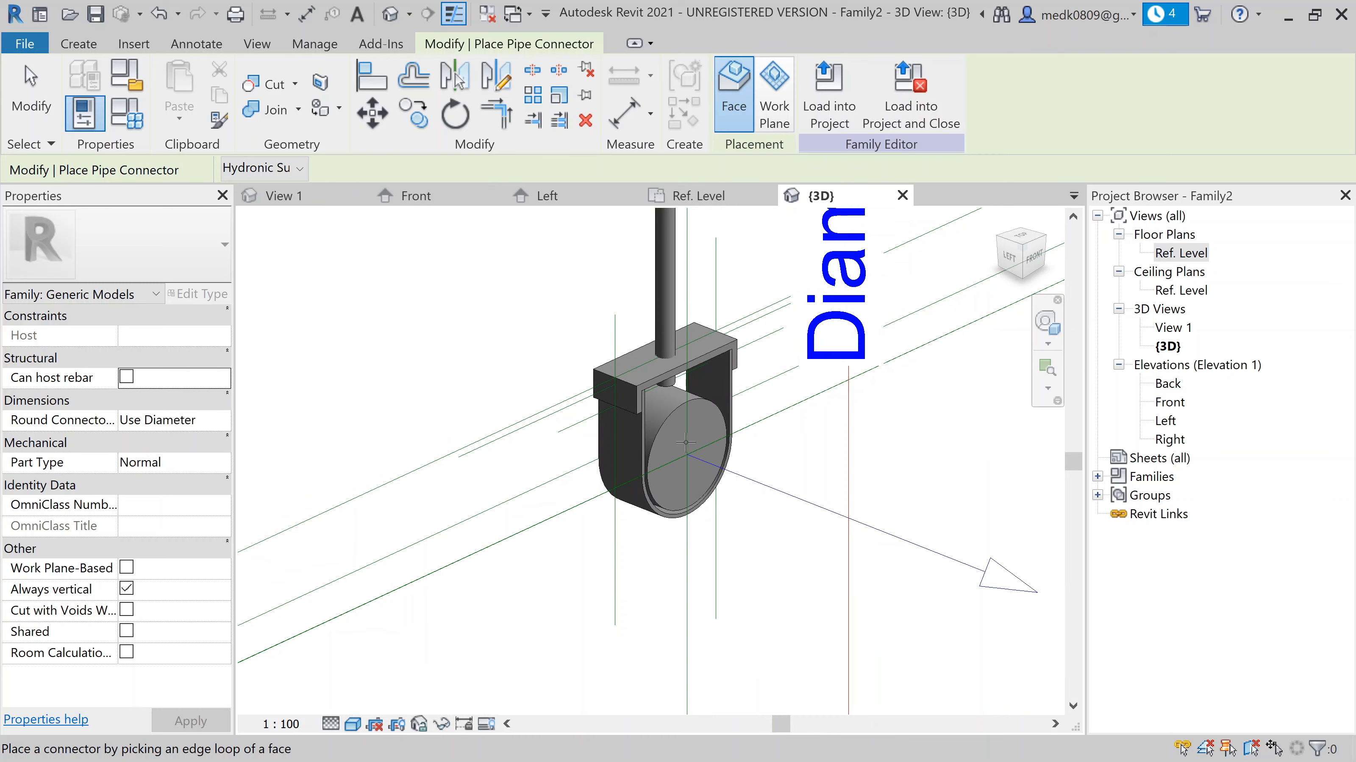
middle_click_drag(686, 442, 945, 449, "shift")
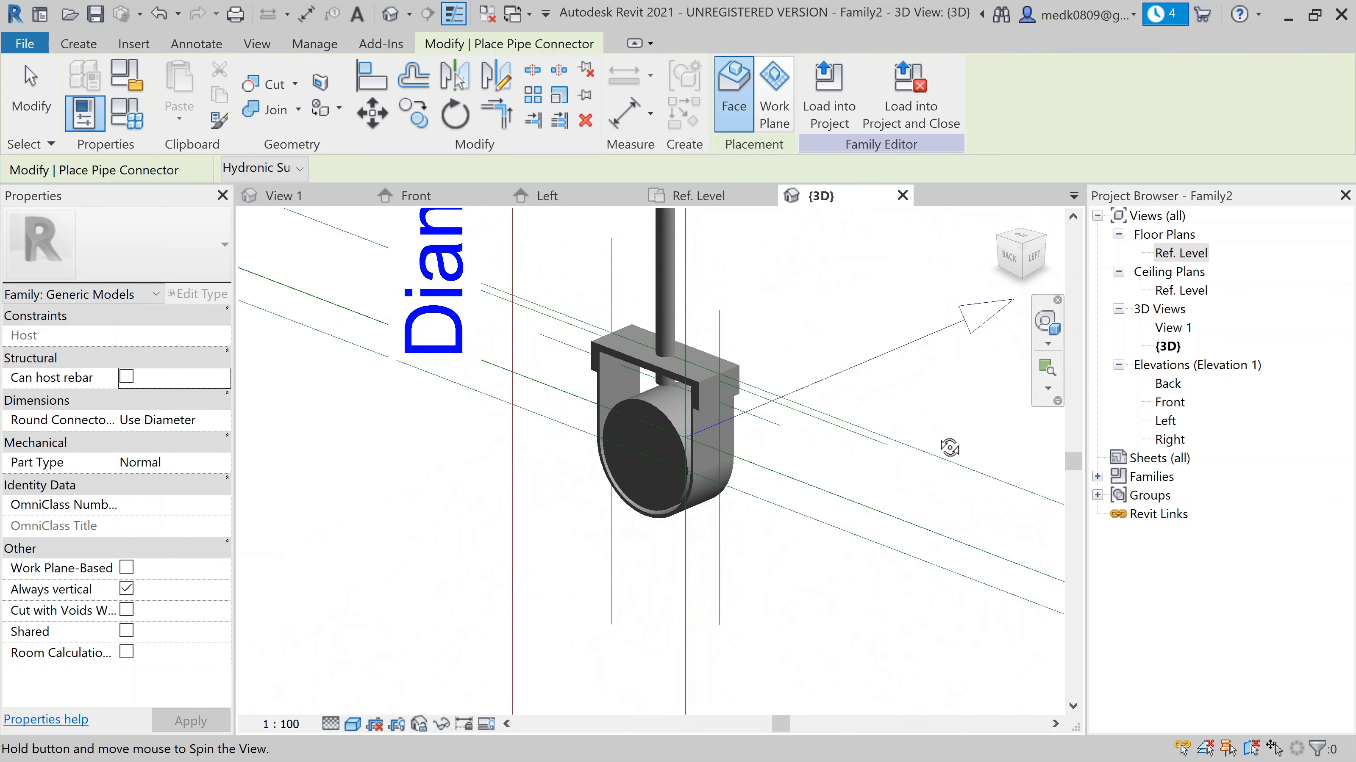
scroll(627, 425, "up", 6)
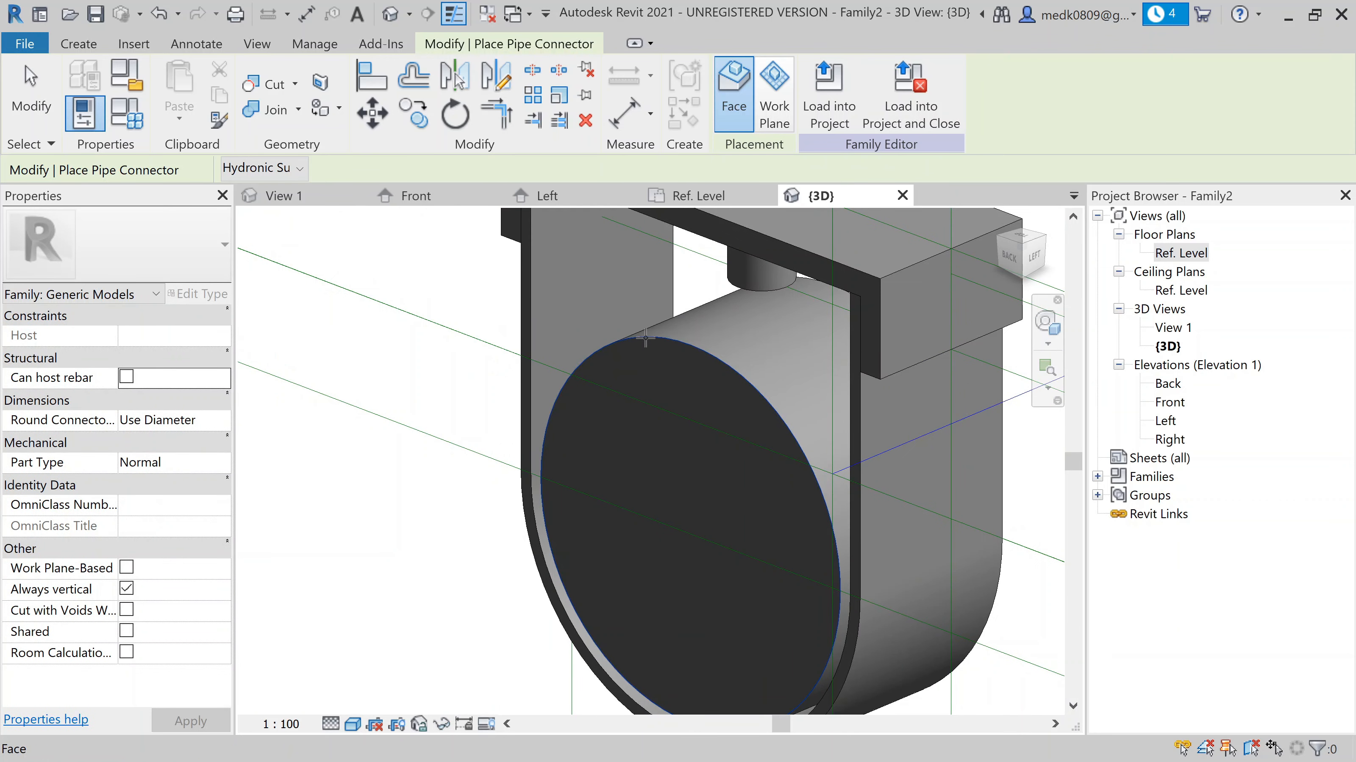
left_click(645, 338)
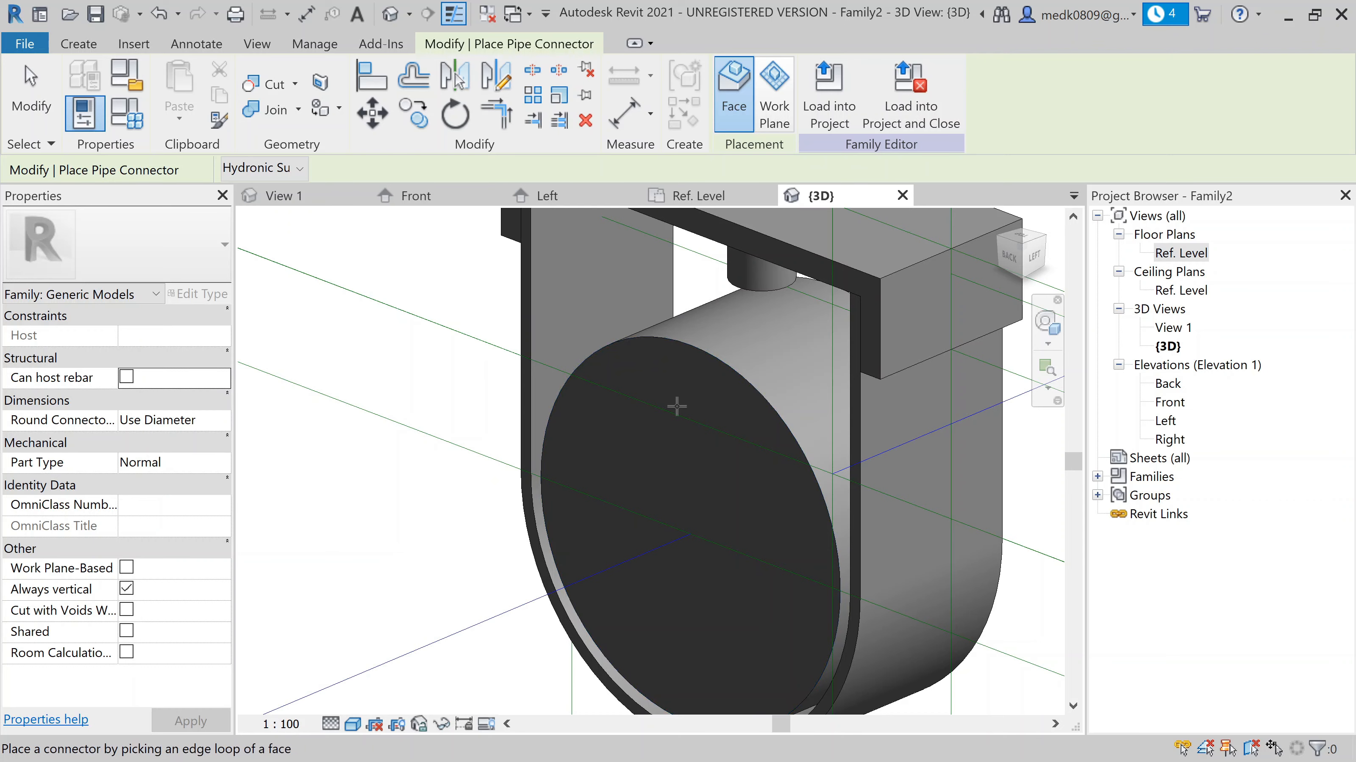
scroll(676, 405, "down", 5)
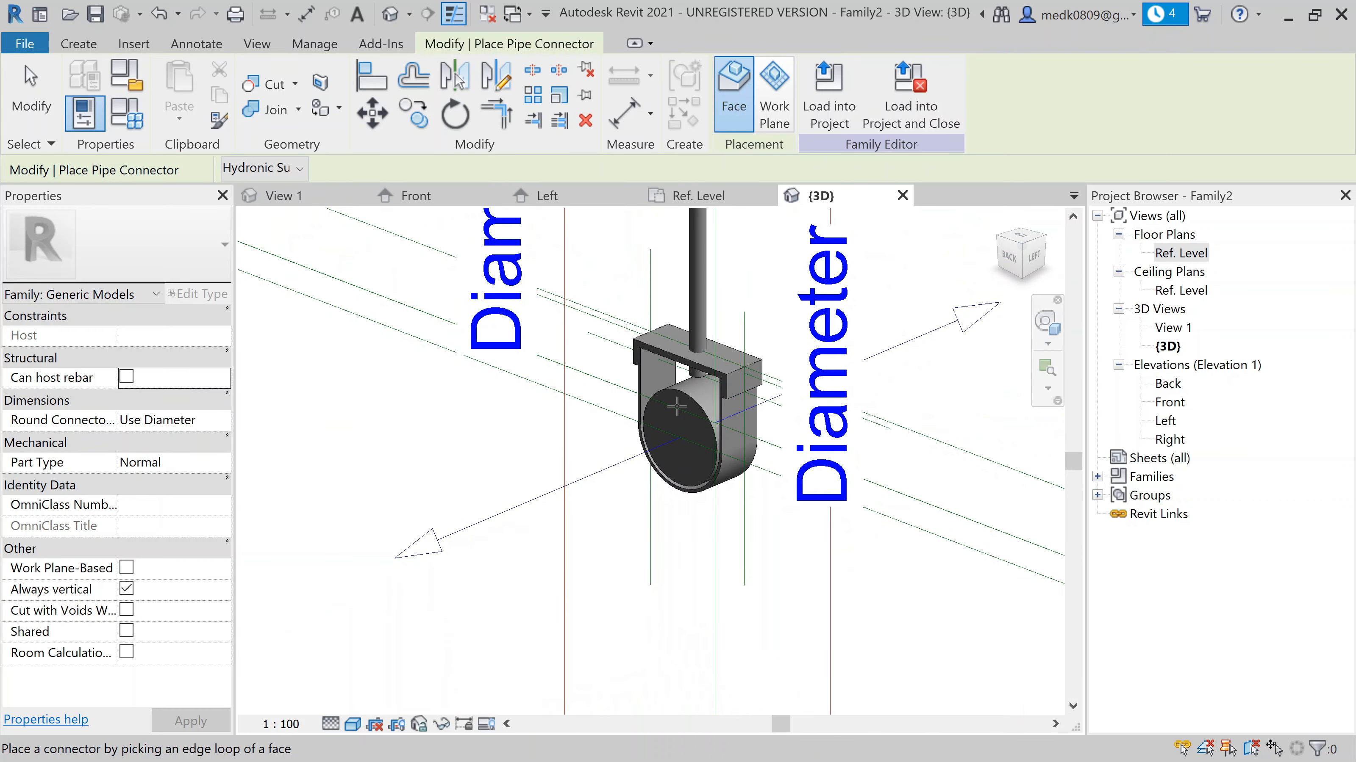
key("Escape")
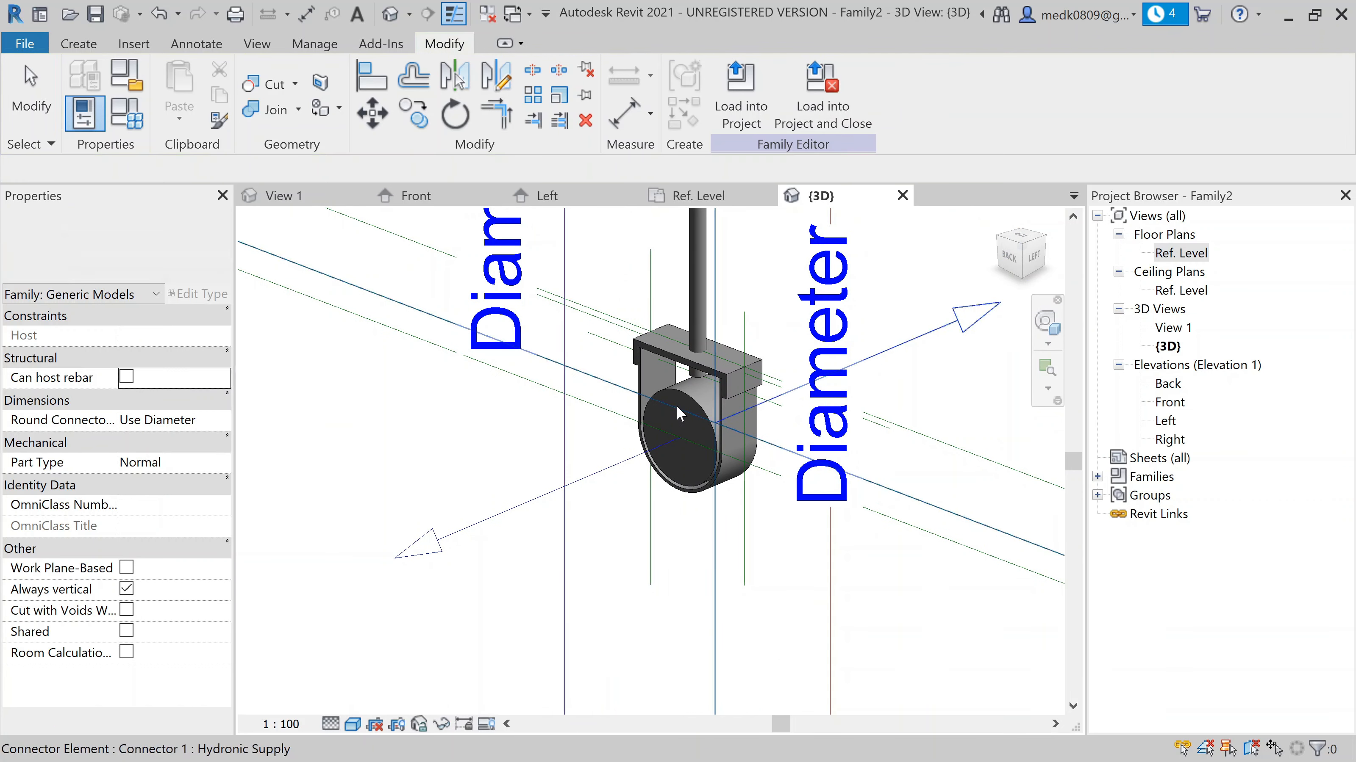
Set the back connector's system classification to Fitting and associate its diameter with the DOP parameter
left_click(490, 523)
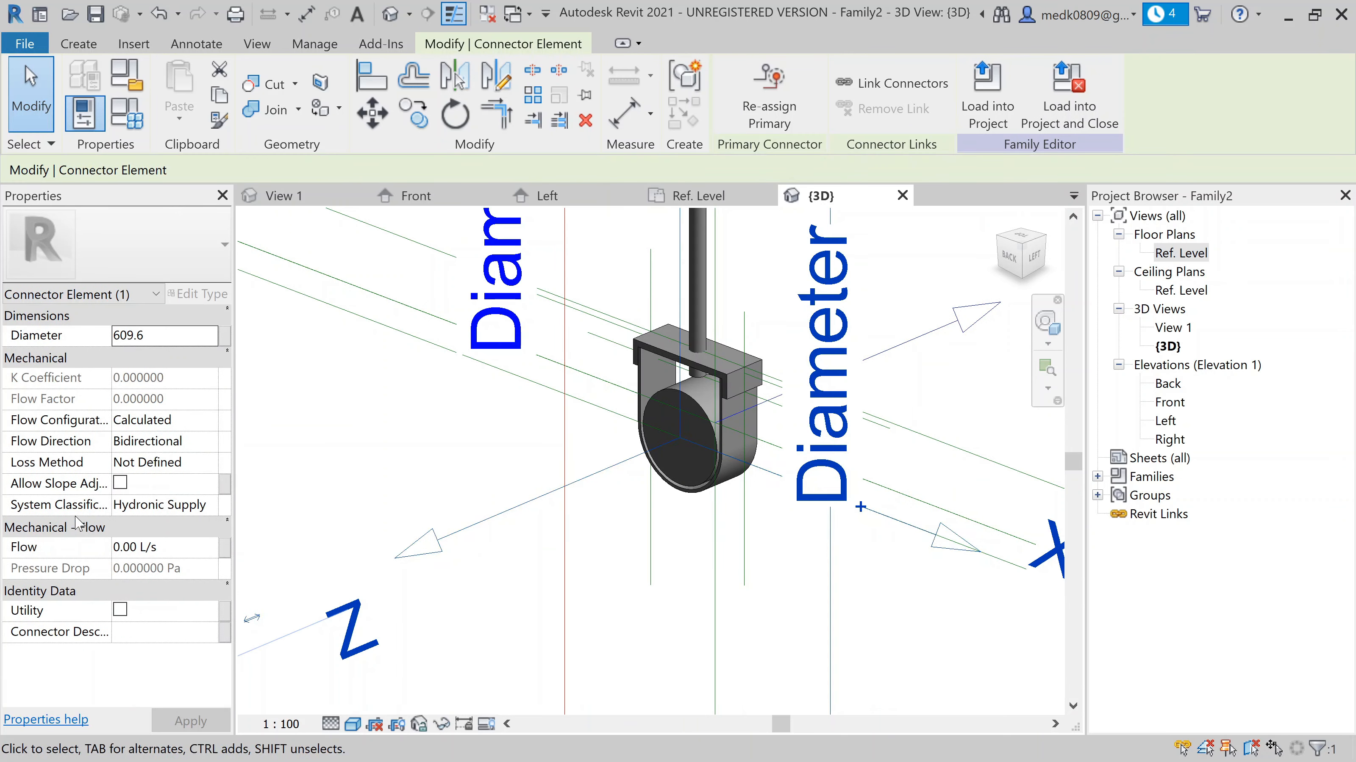
left_click(214, 507)
scroll(200, 539, "down", 3)
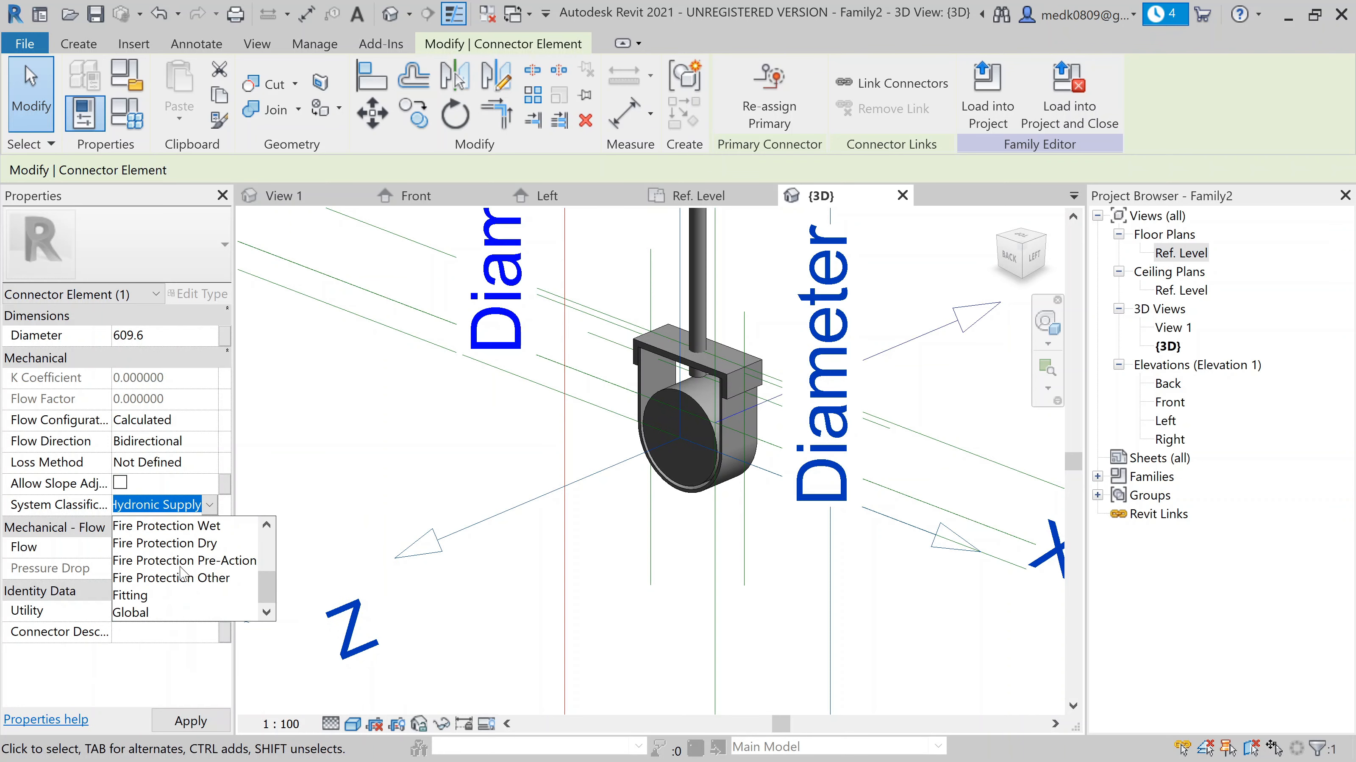
left_click(142, 596)
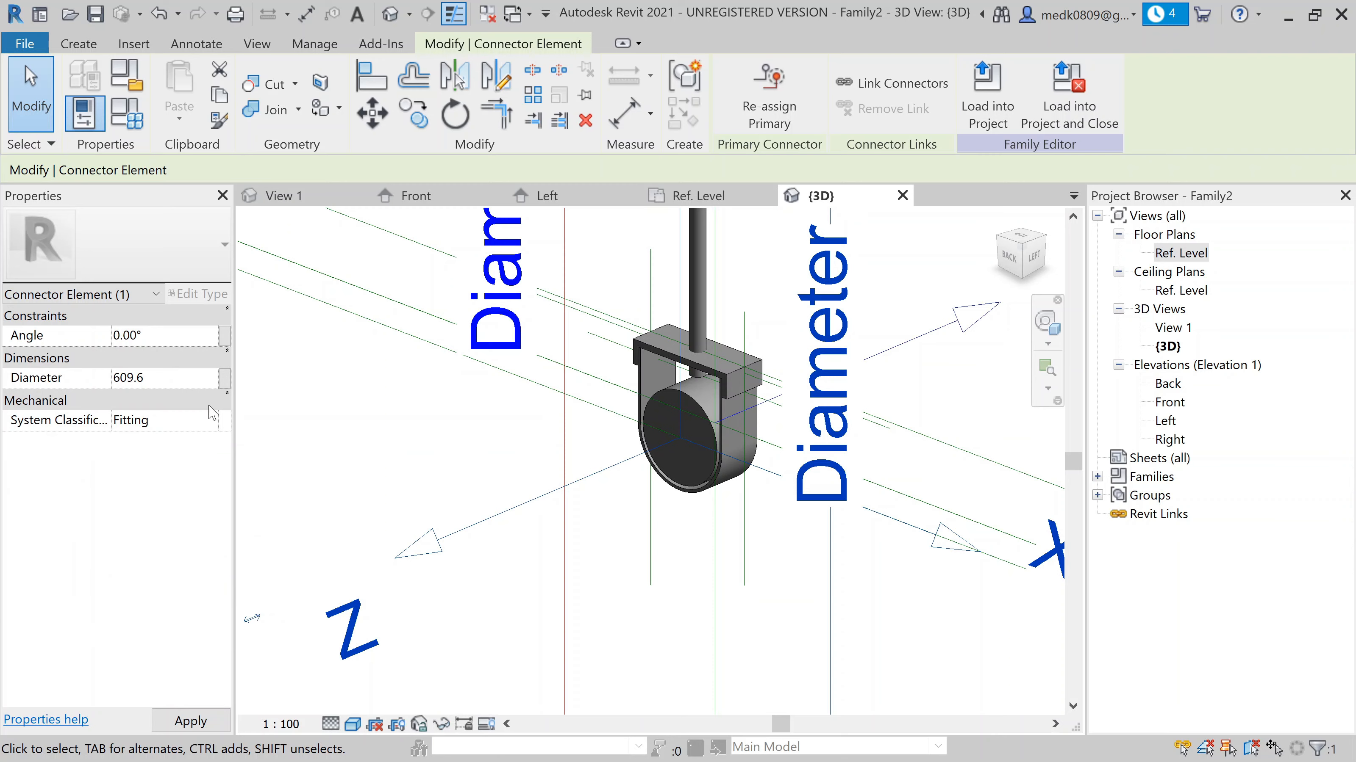
left_click(225, 379)
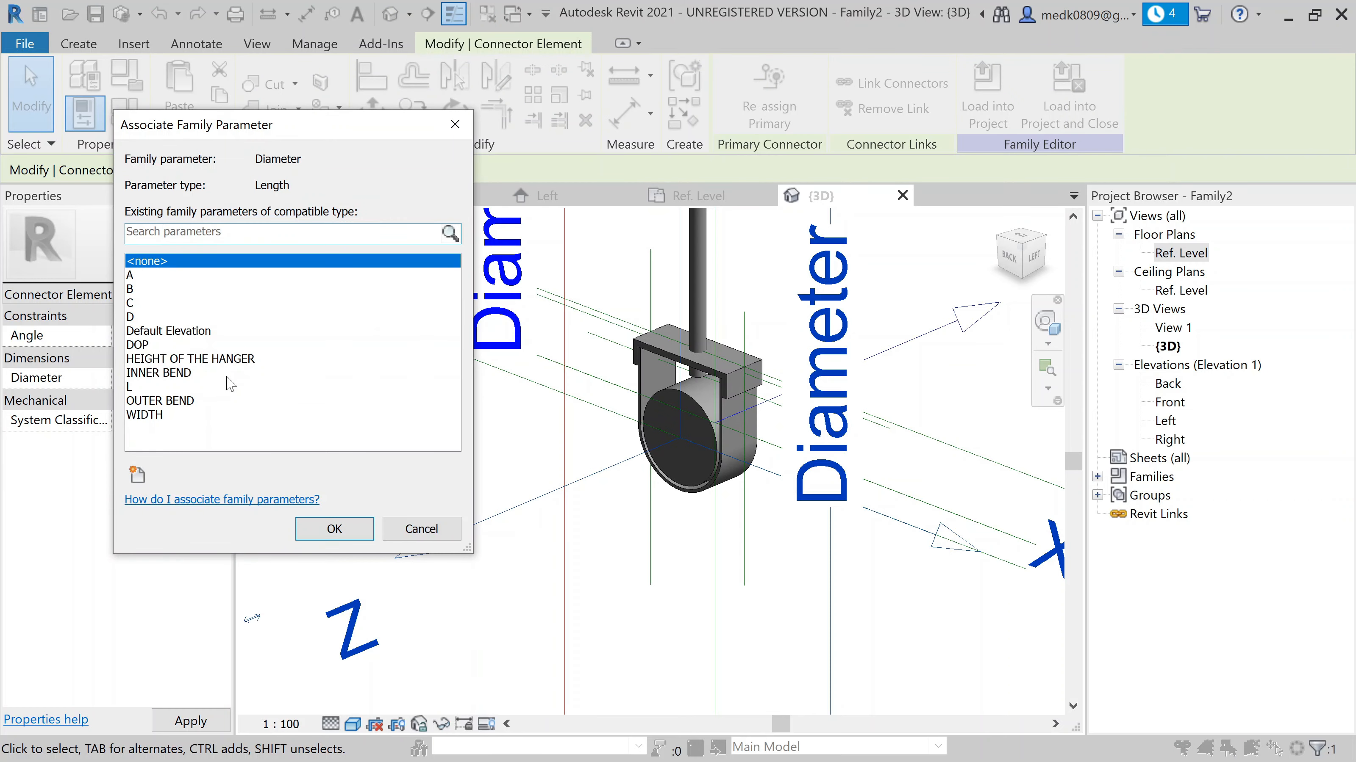
left_click(139, 345)
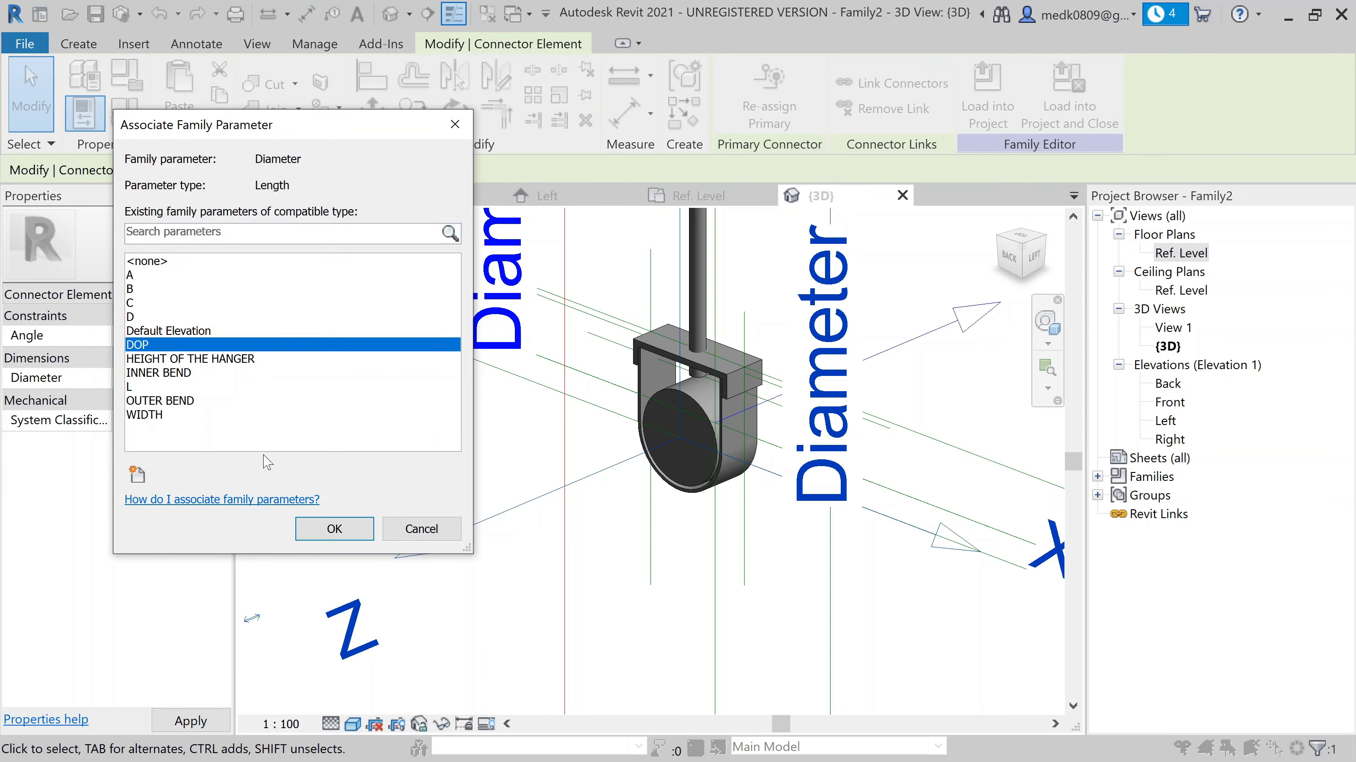
left_click(334, 529)
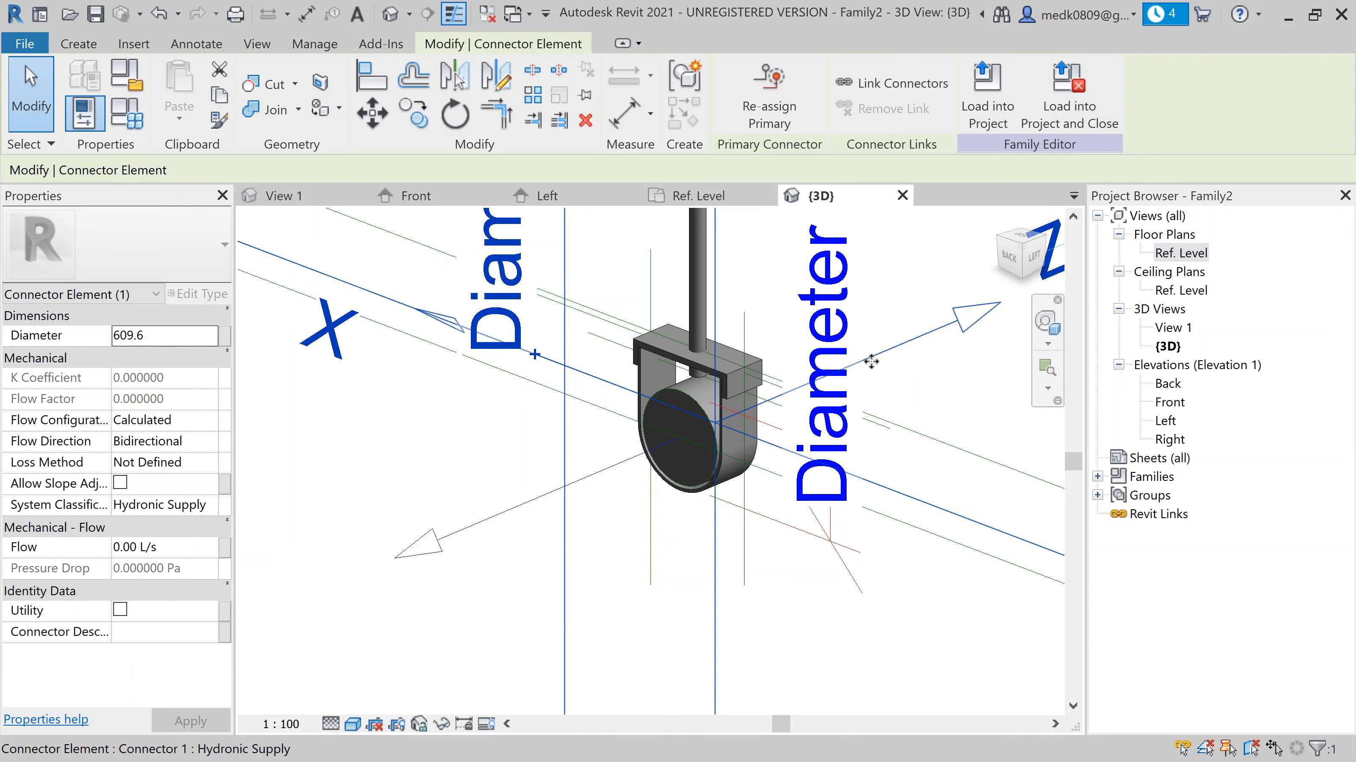
Set the front connector's system classification to Fitting and associate its diameter with the DOP parameter
left_click(210, 506)
scroll(173, 569, "down", 3)
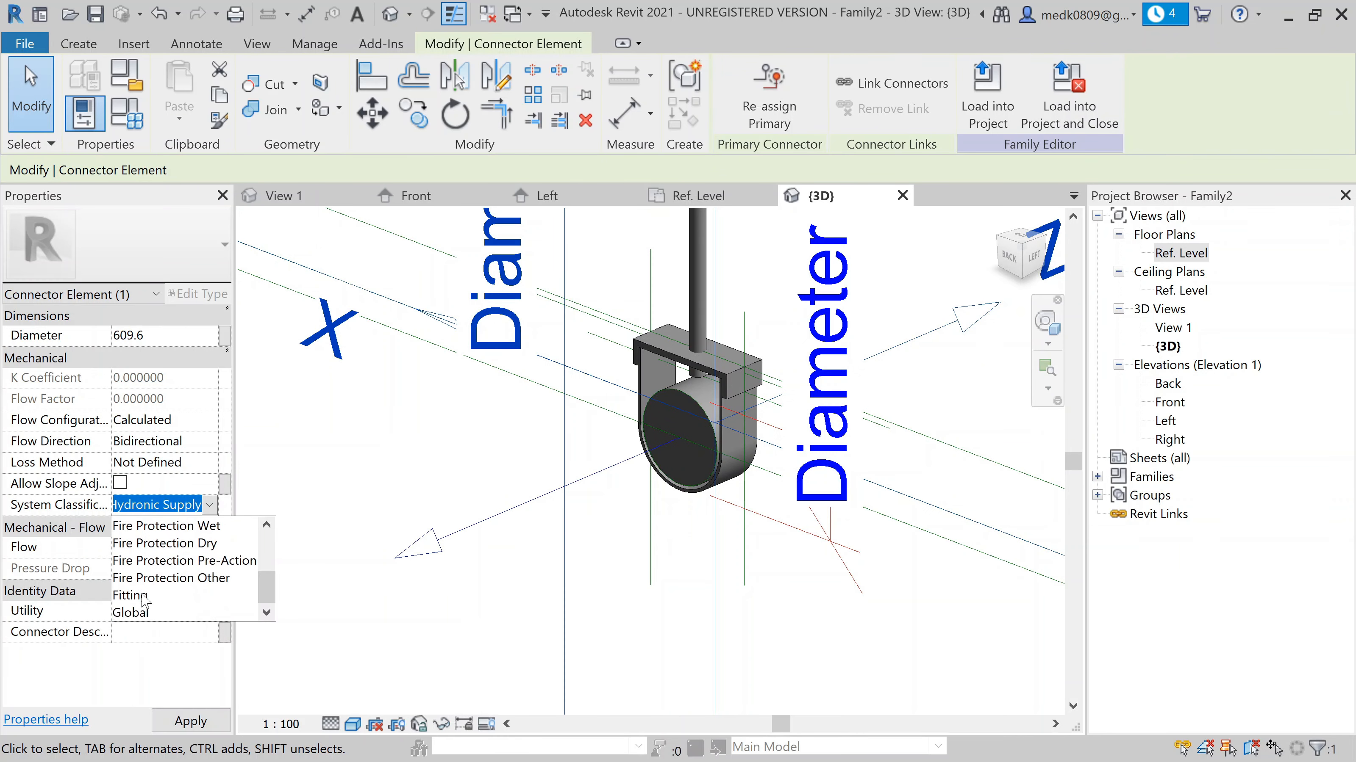
left_click(129, 595)
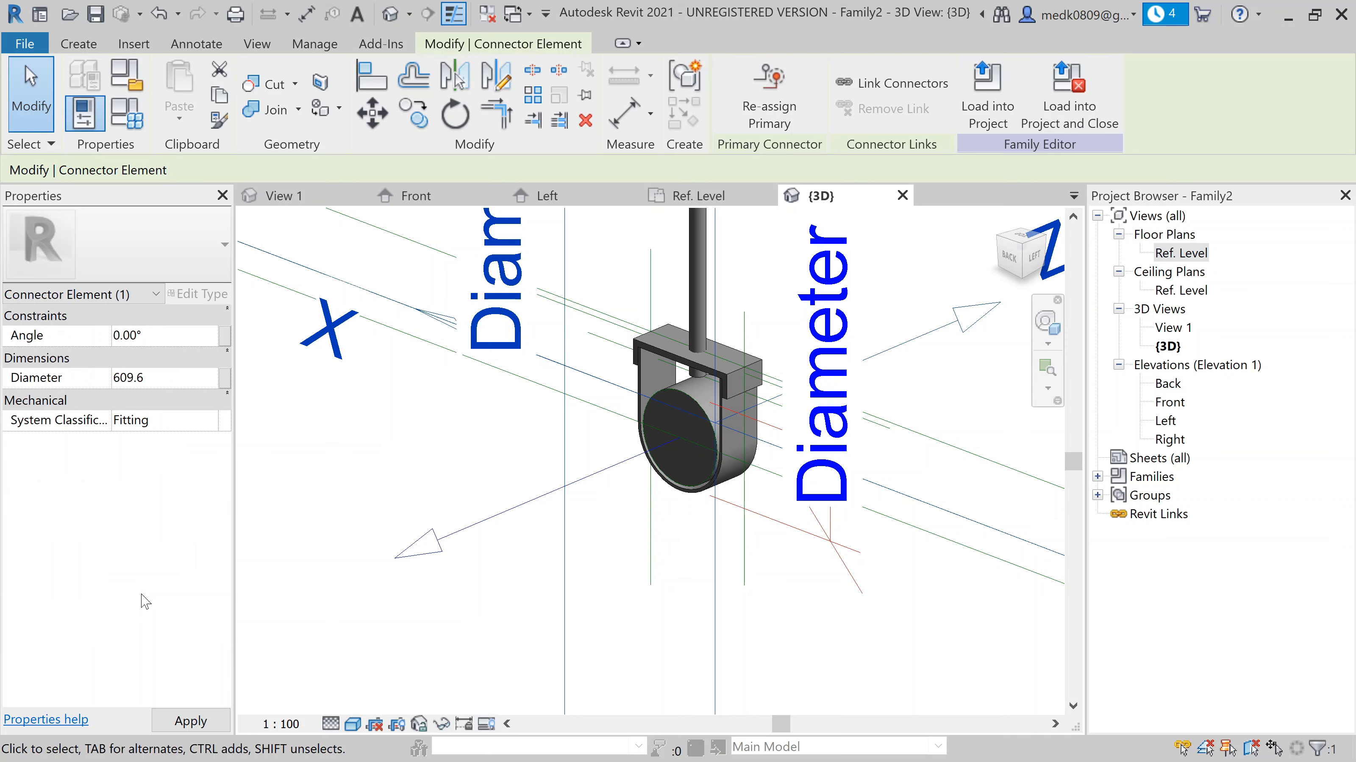
left_click(224, 380)
left_click(150, 346)
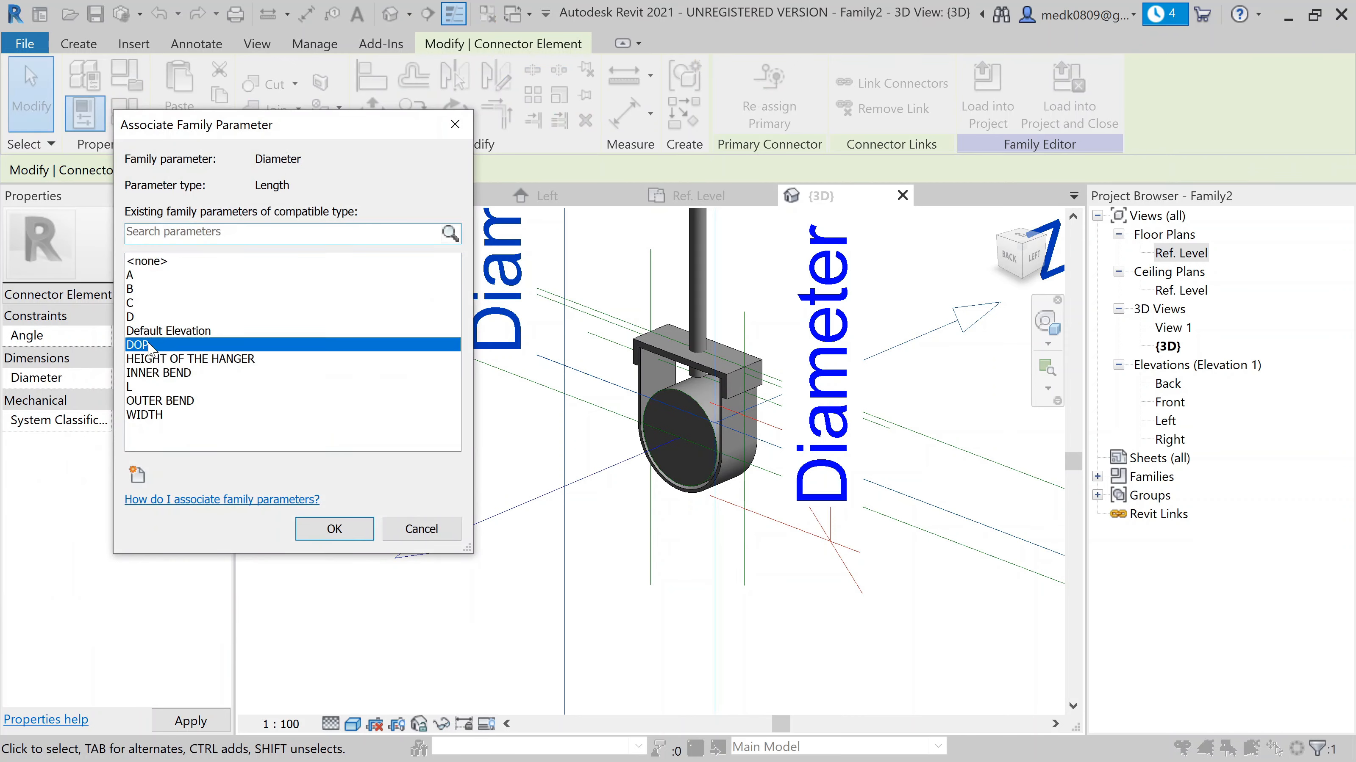
left_click(334, 528)
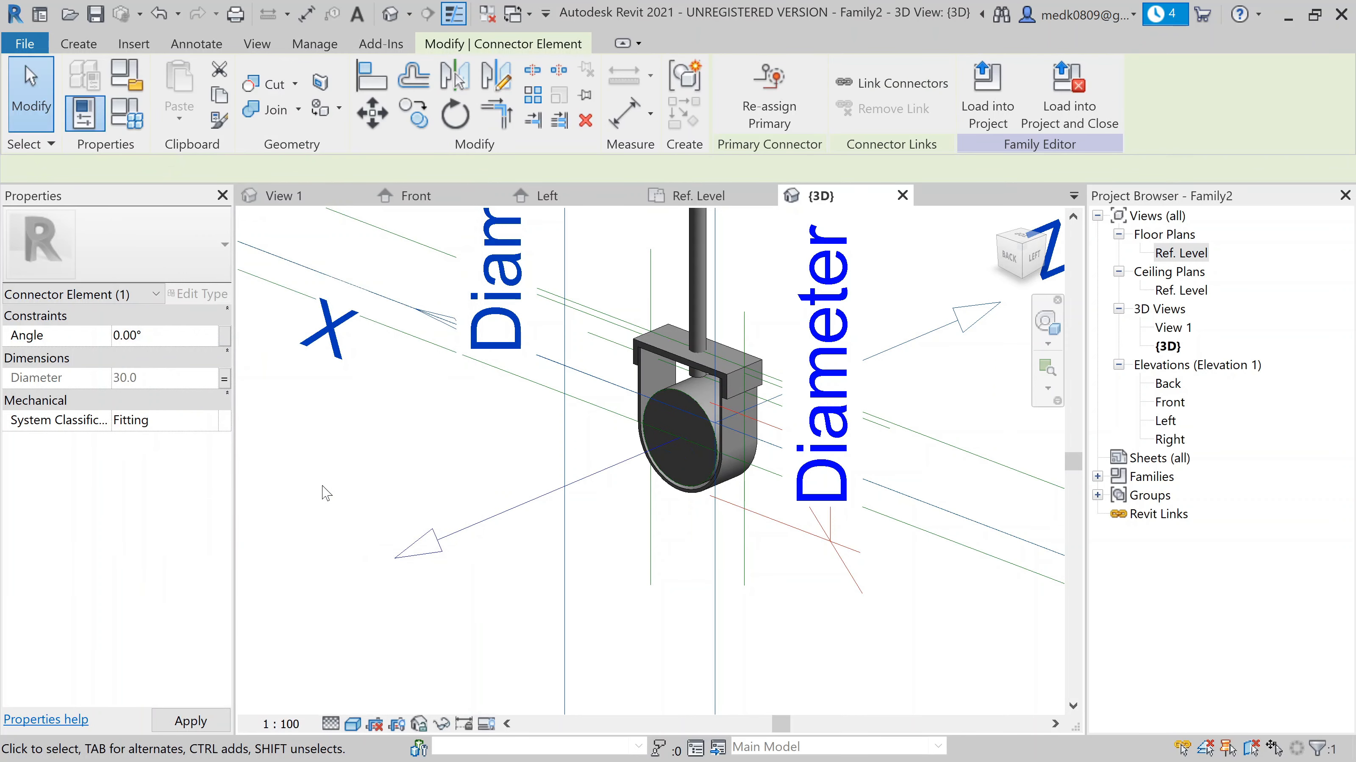
Set the family category to Pipe Accessories with the part type Valve - Breaks Into
left_click(410, 475)
scroll(407, 469, "down", 1)
scroll(691, 439, "up", 2)
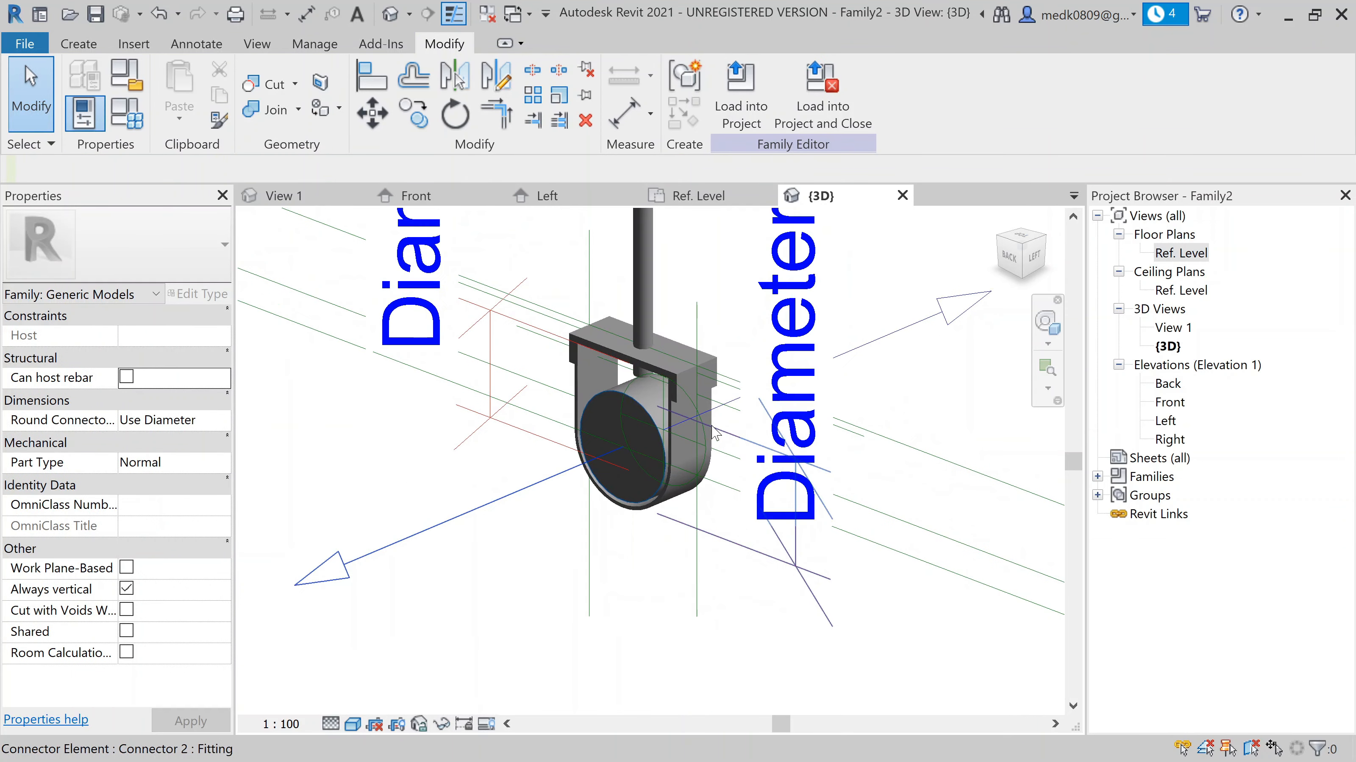
scroll(713, 427, "down", 1)
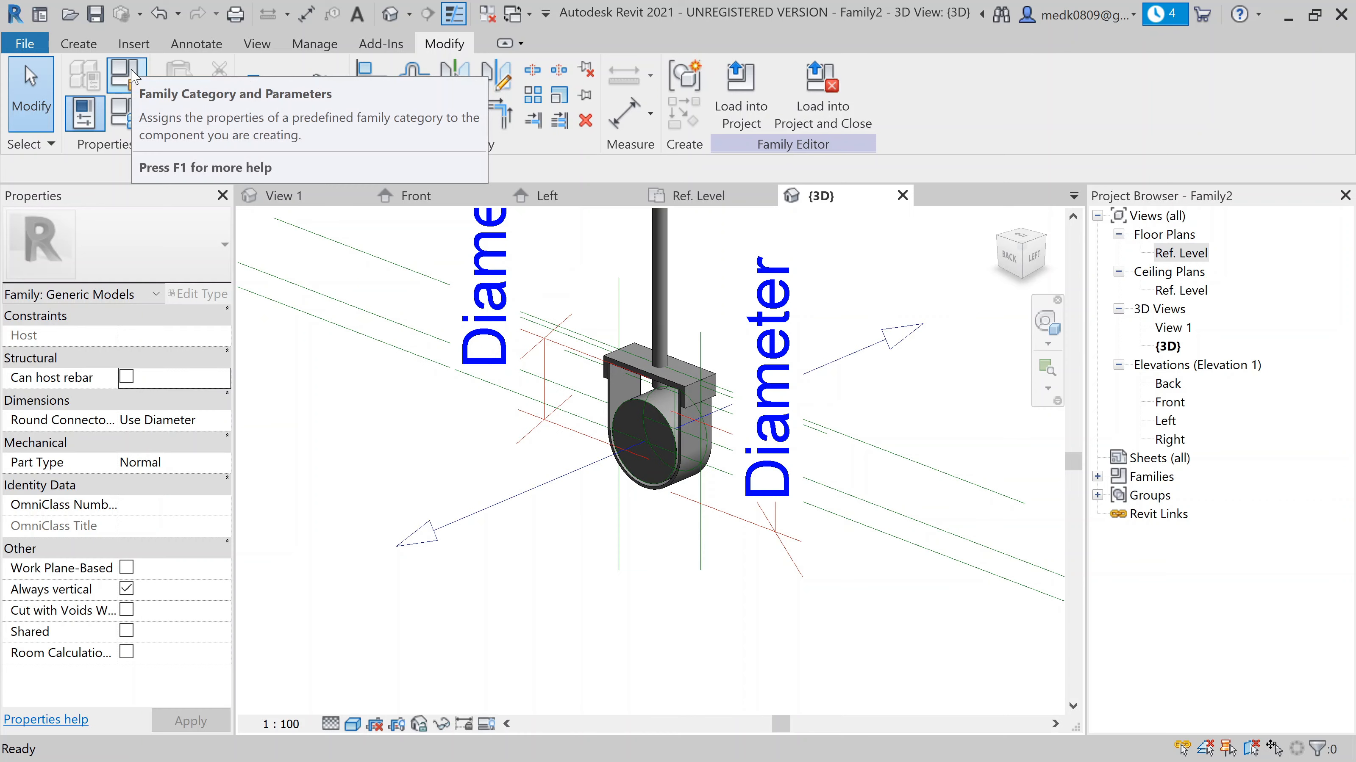
left_click(126, 74)
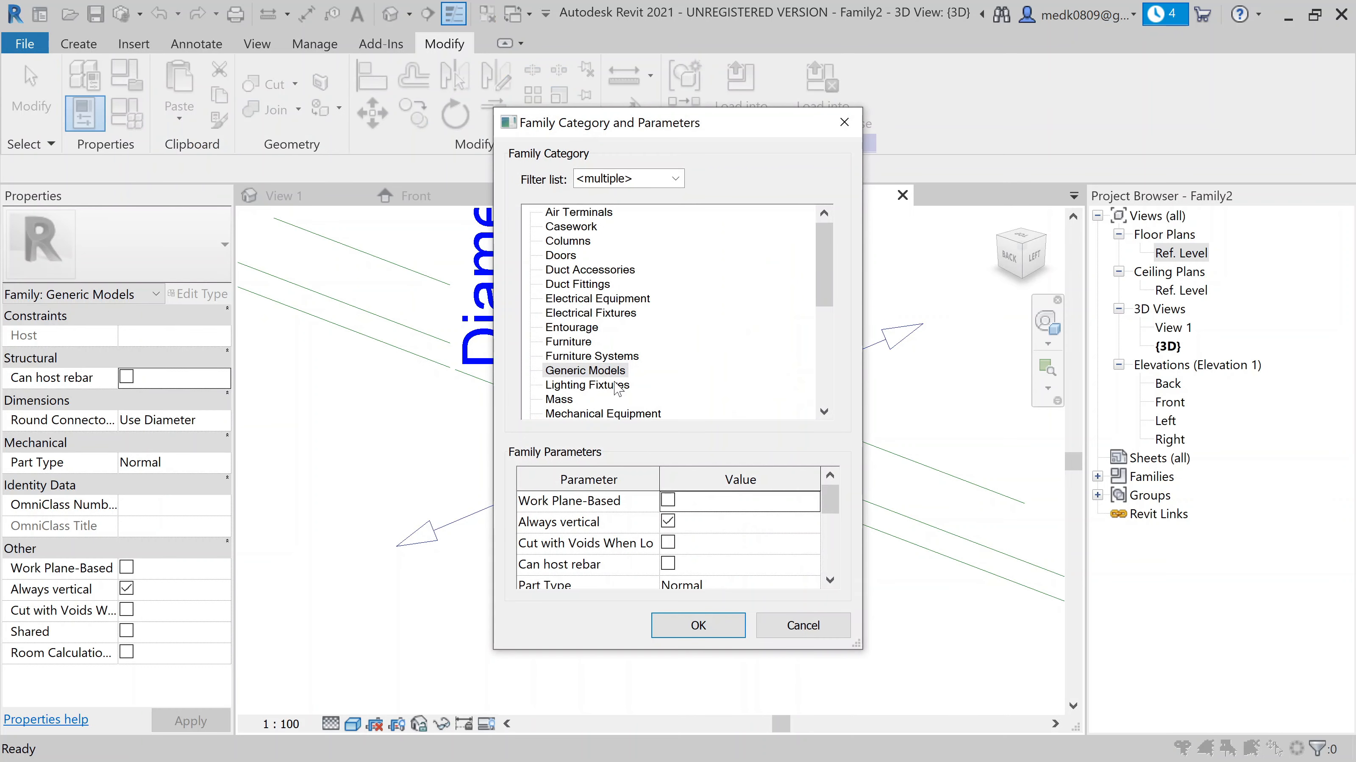
scroll(618, 389, "down", 2)
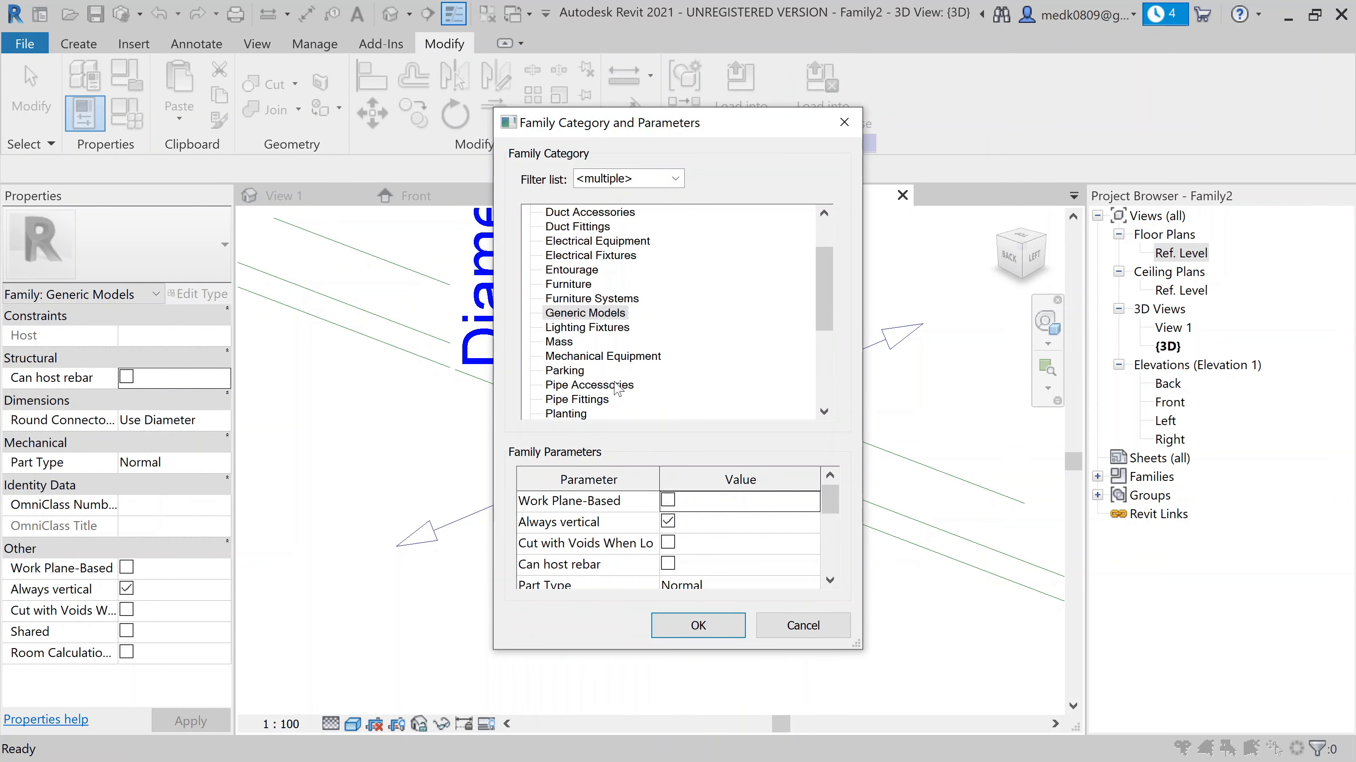
left_click(618, 389)
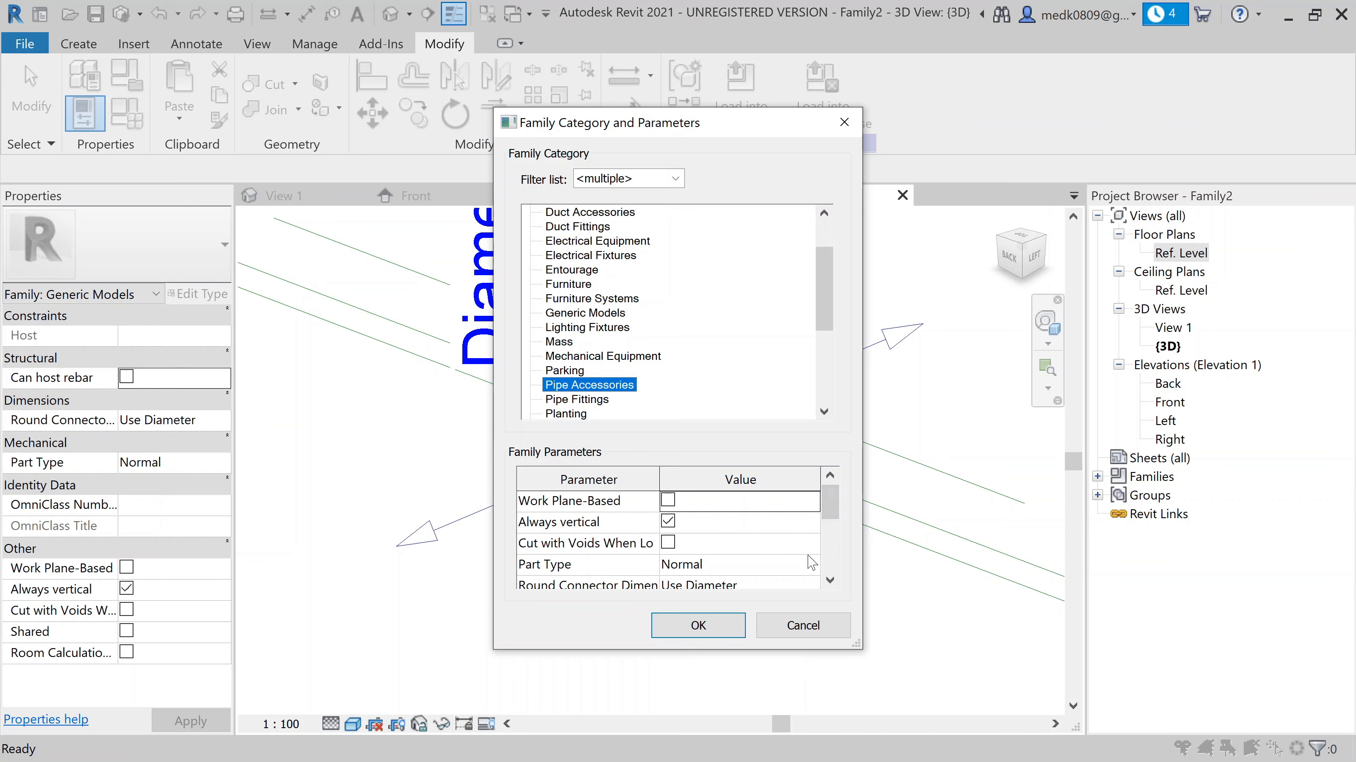
left_click(816, 568)
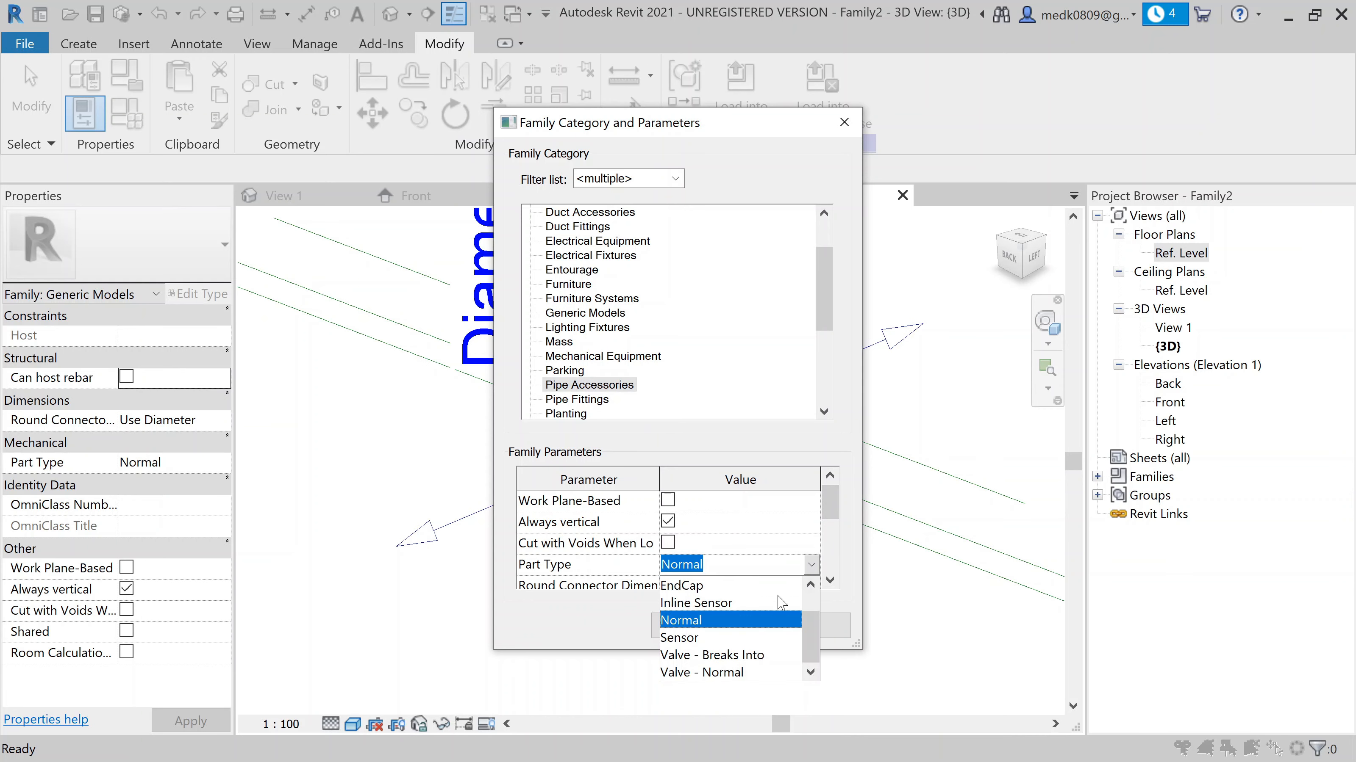
left_click(719, 656)
scroll(752, 581, "down", 1)
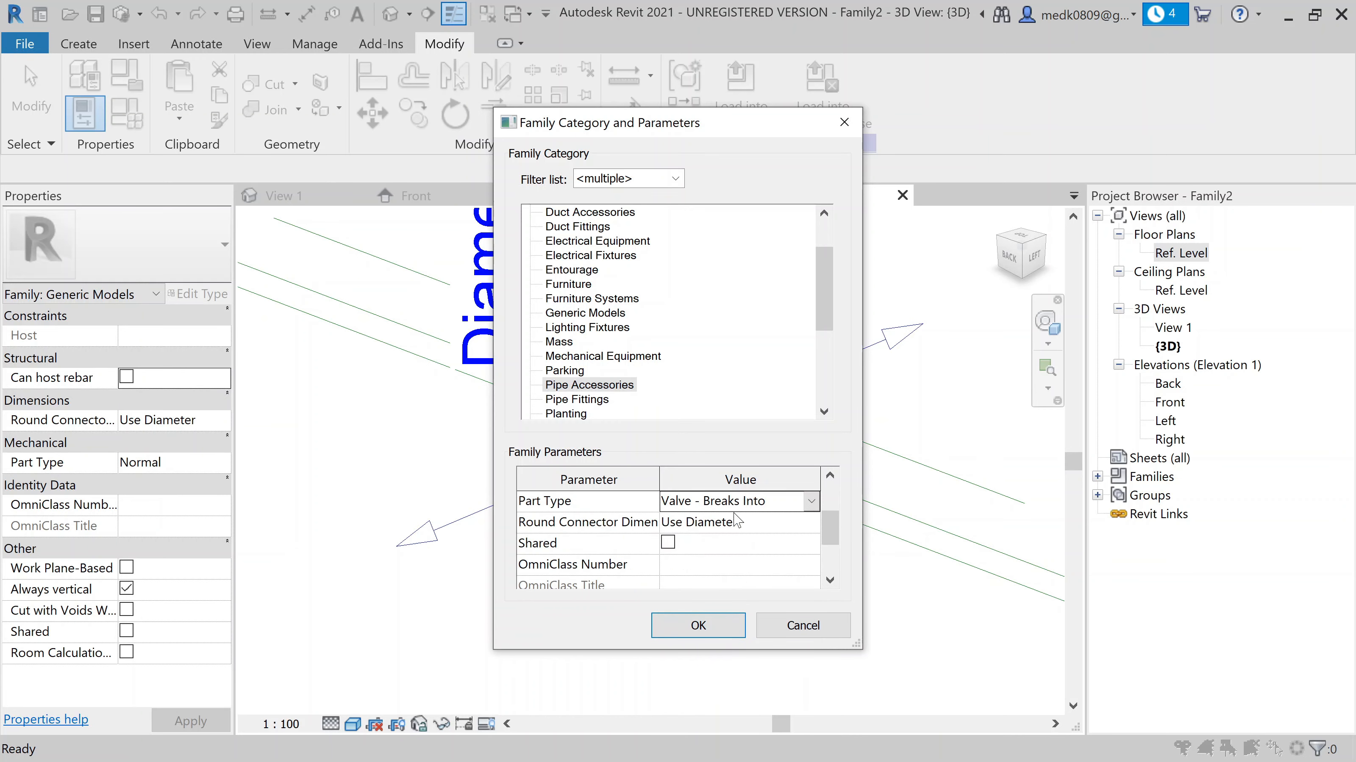
left_click(719, 625)
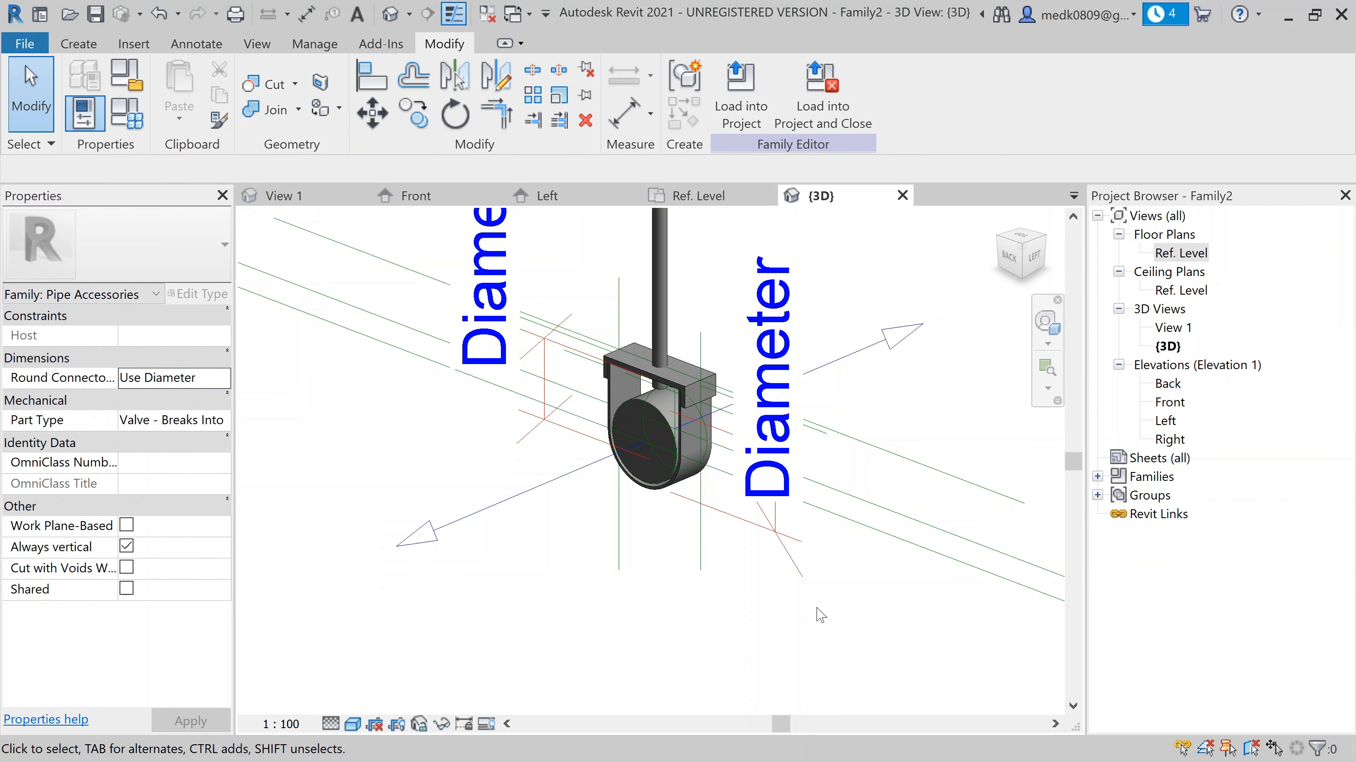
Save the family to the Desktop as PIPE FAMILY FOR YOUTUBE
left_click(94, 15)
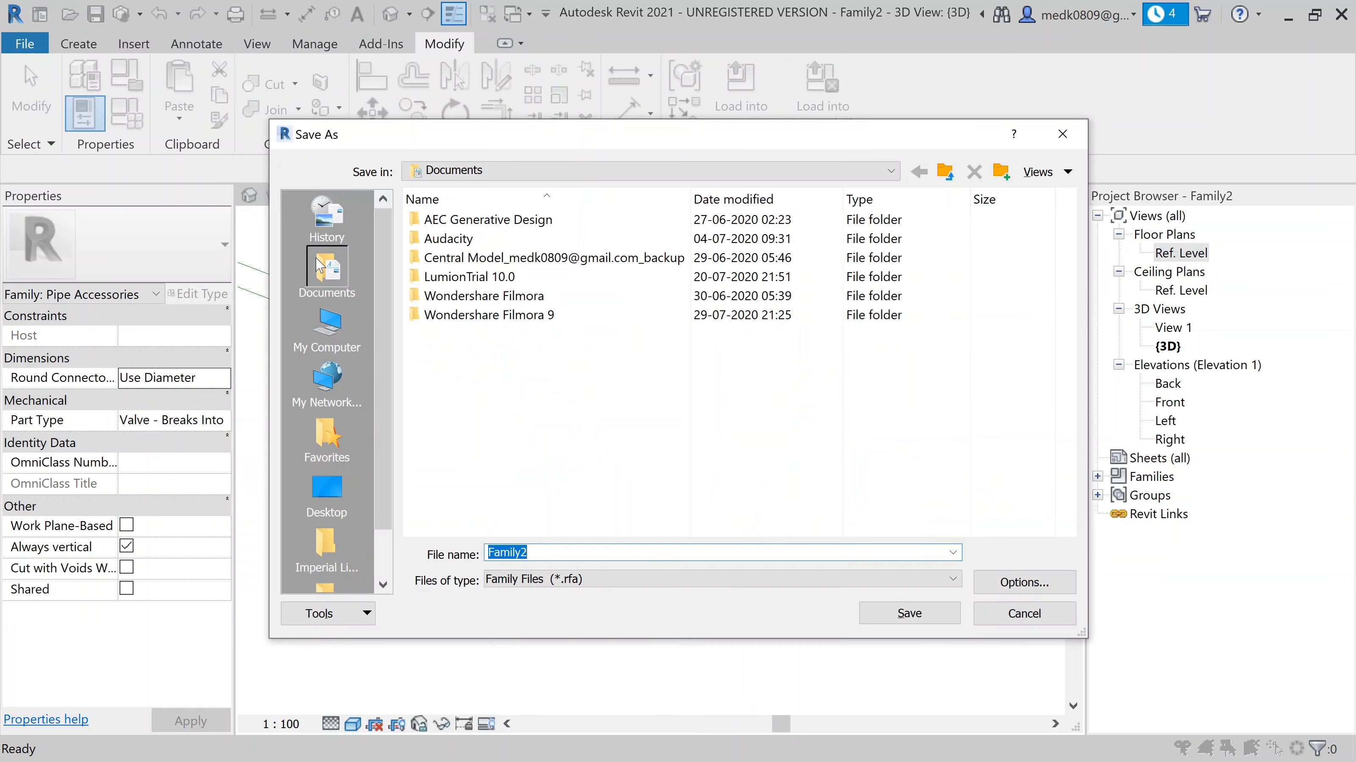
left_click(337, 494)
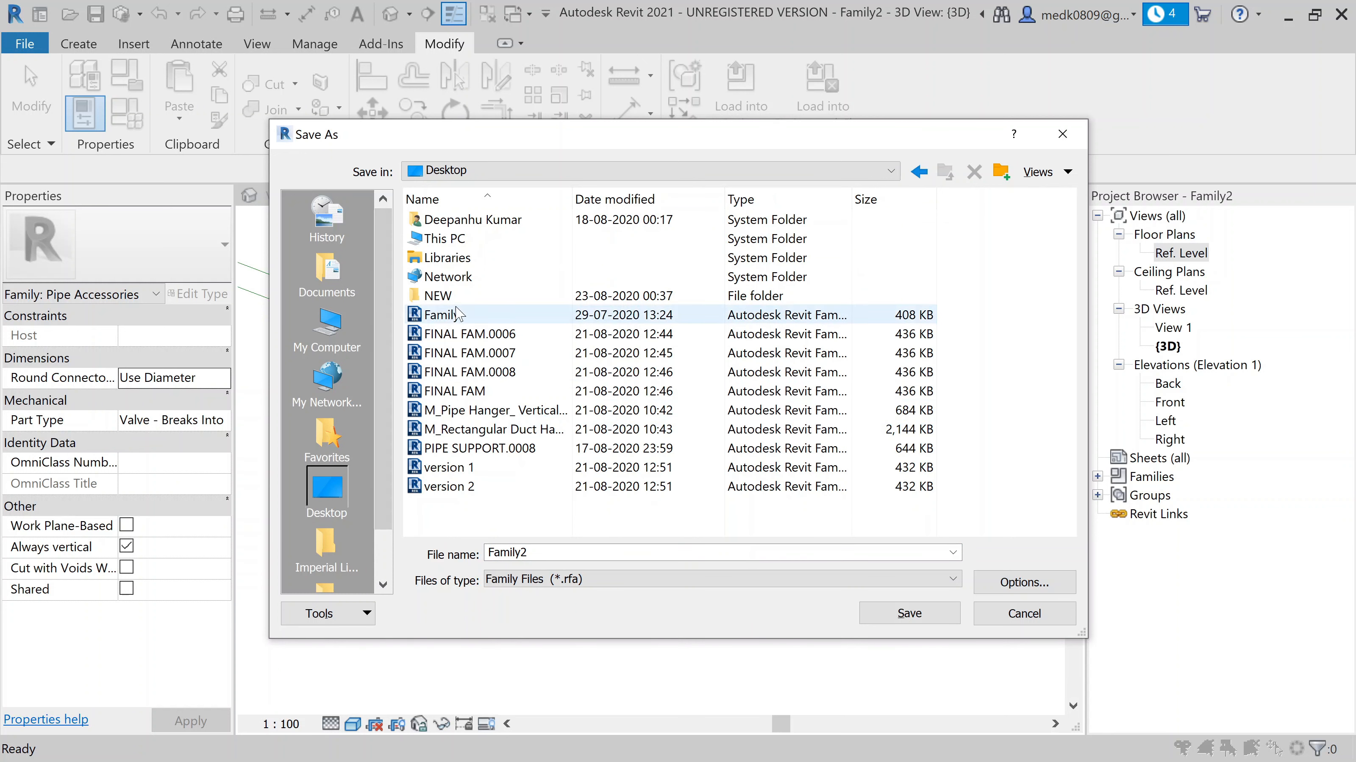
double_click(554, 552)
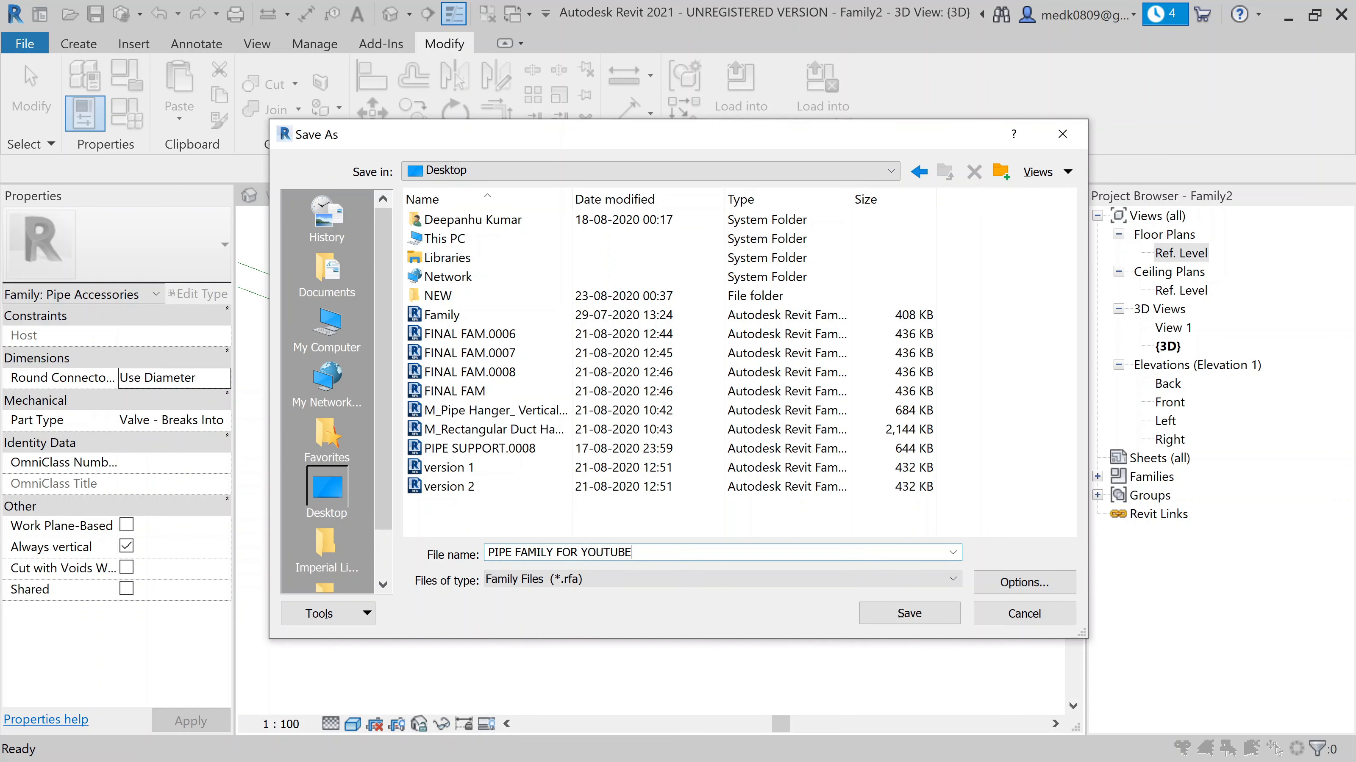
left_click(903, 615)
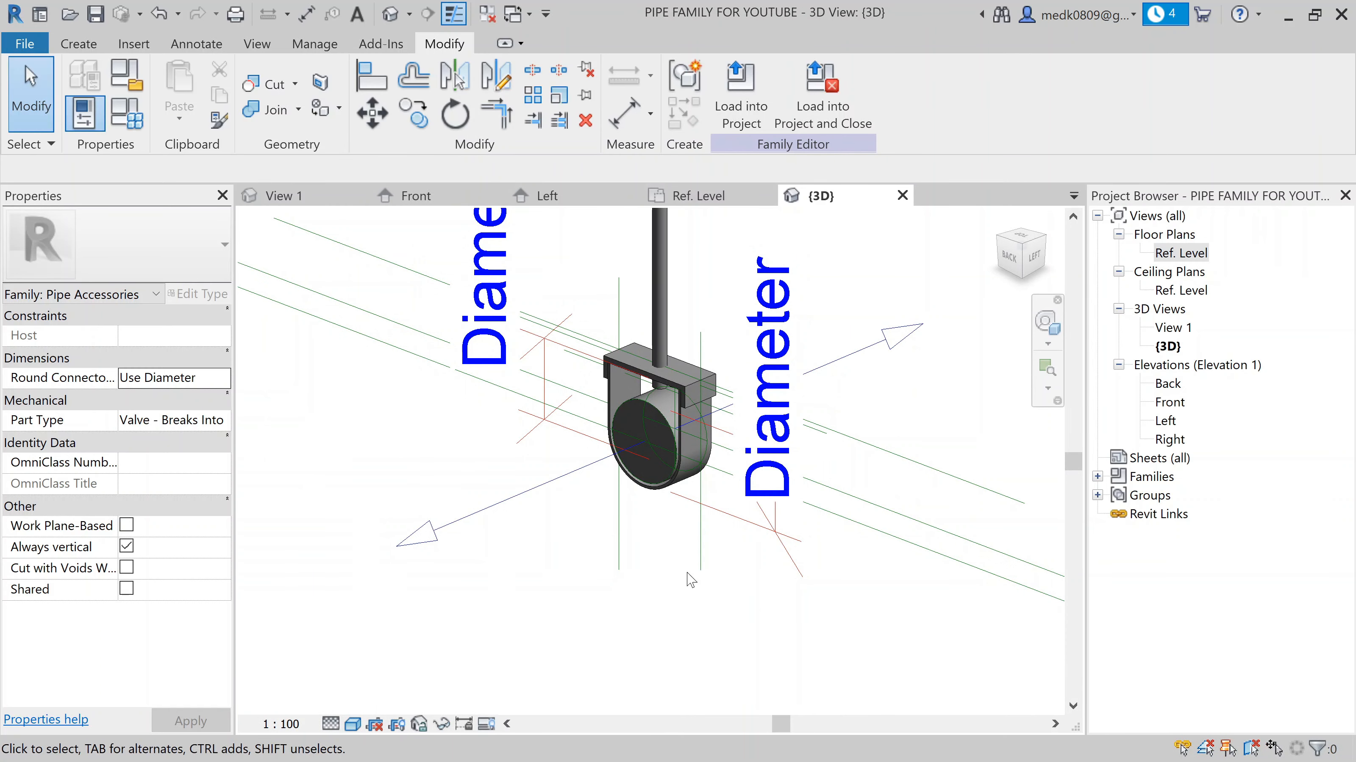
Create a new project from the Systems-Default_Metric.rte template in the English templates folder
scroll(587, 553, "down", 2)
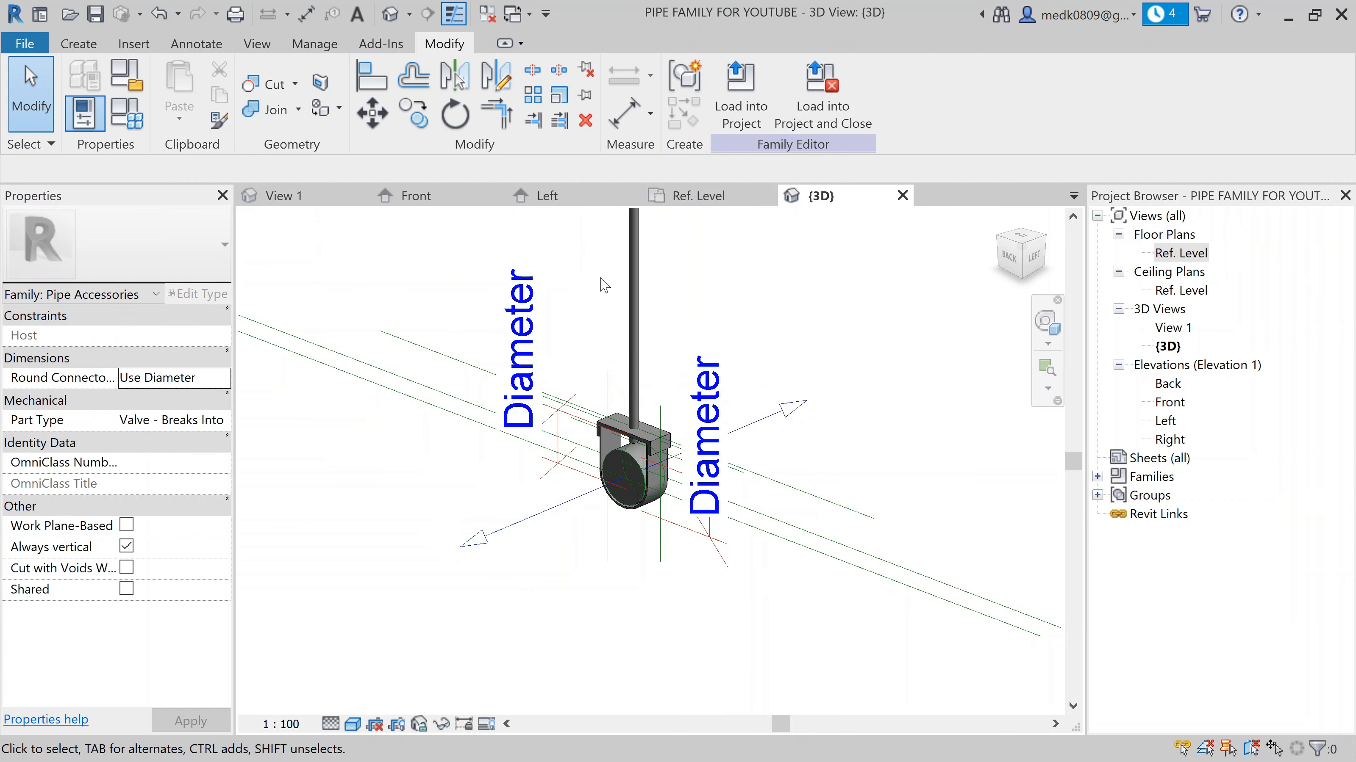
scroll(603, 286, "down", 2)
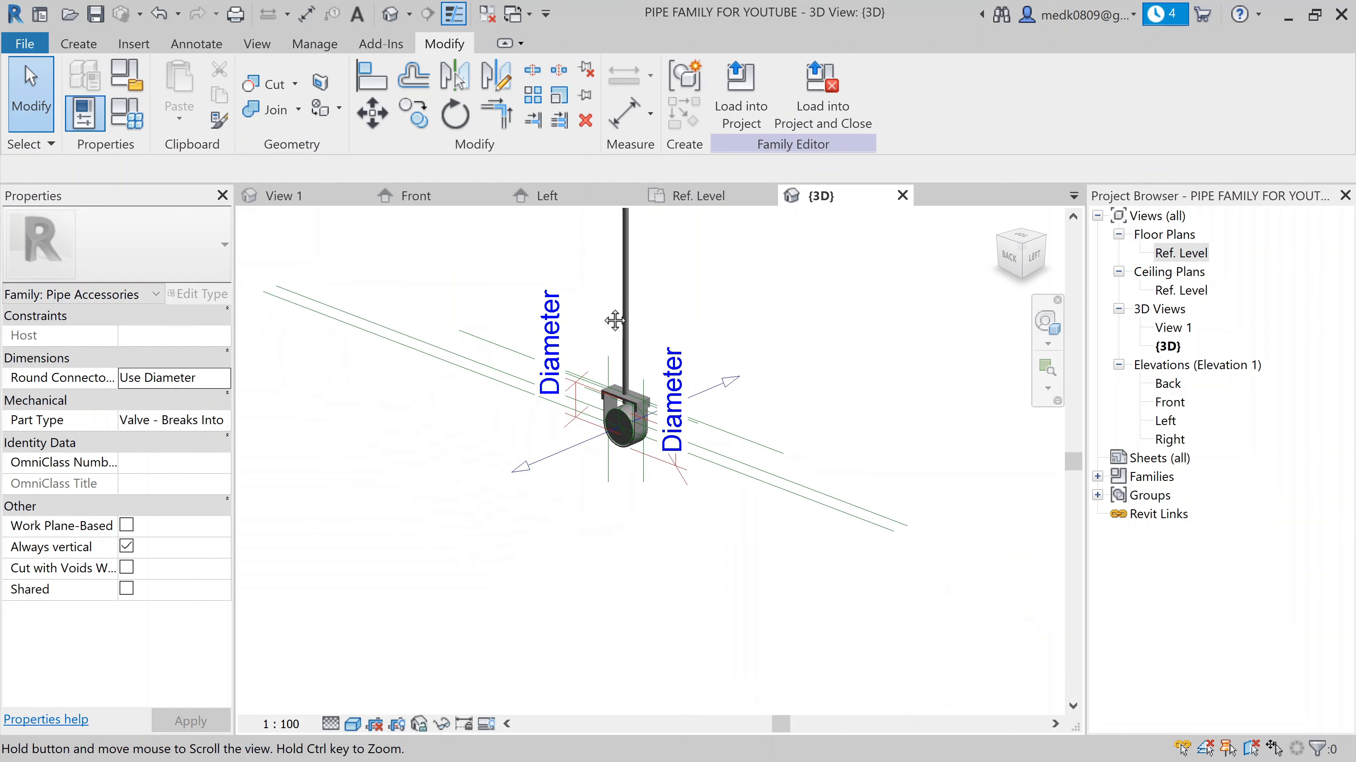
middle_click_drag(604, 287, 600, 340)
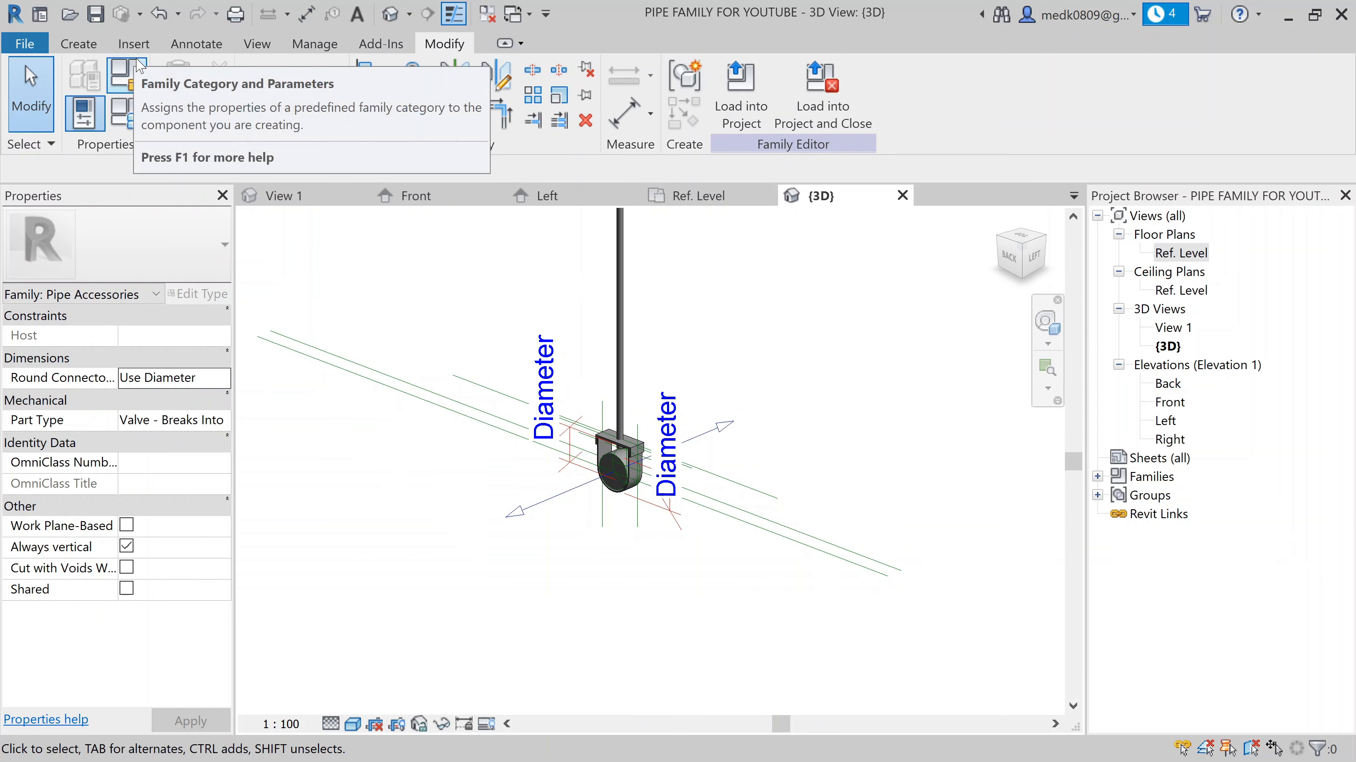
left_click(28, 45)
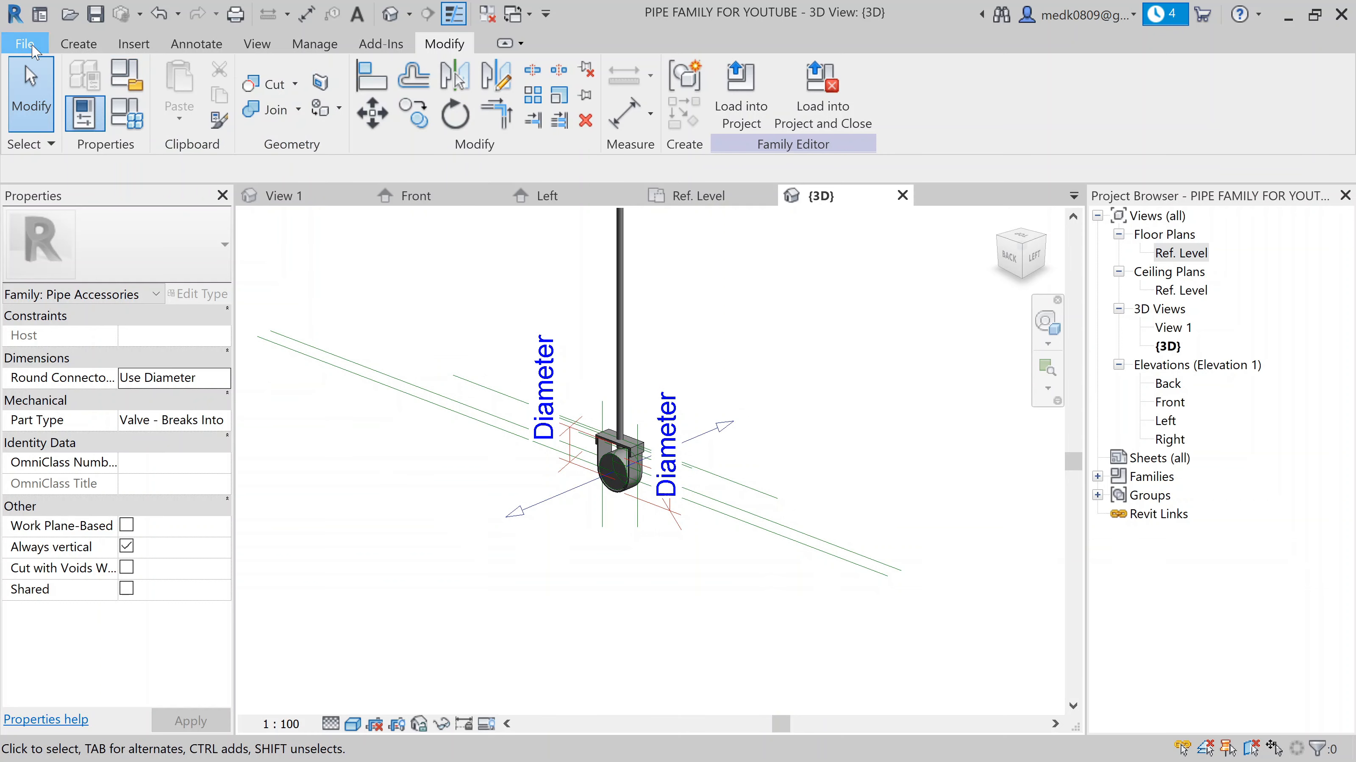
left_click(65, 127)
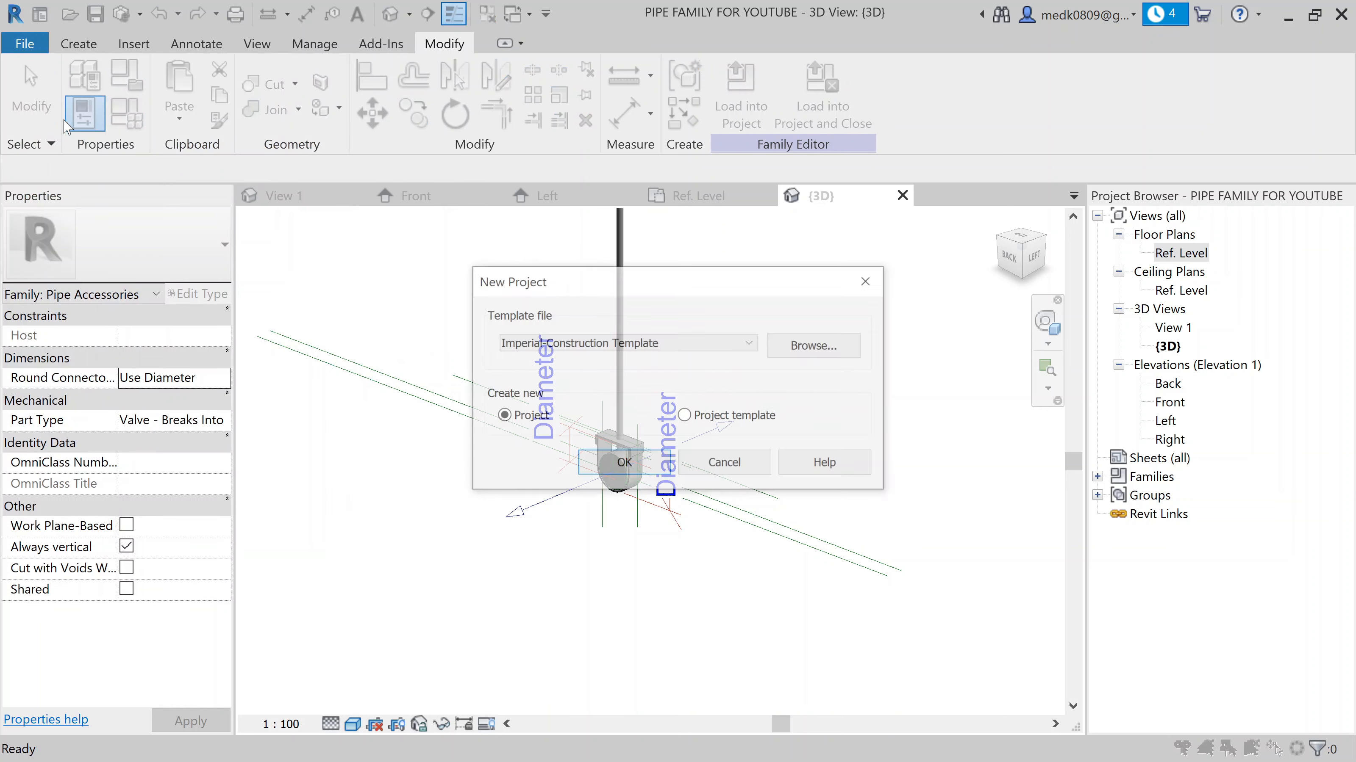
left_click(793, 353)
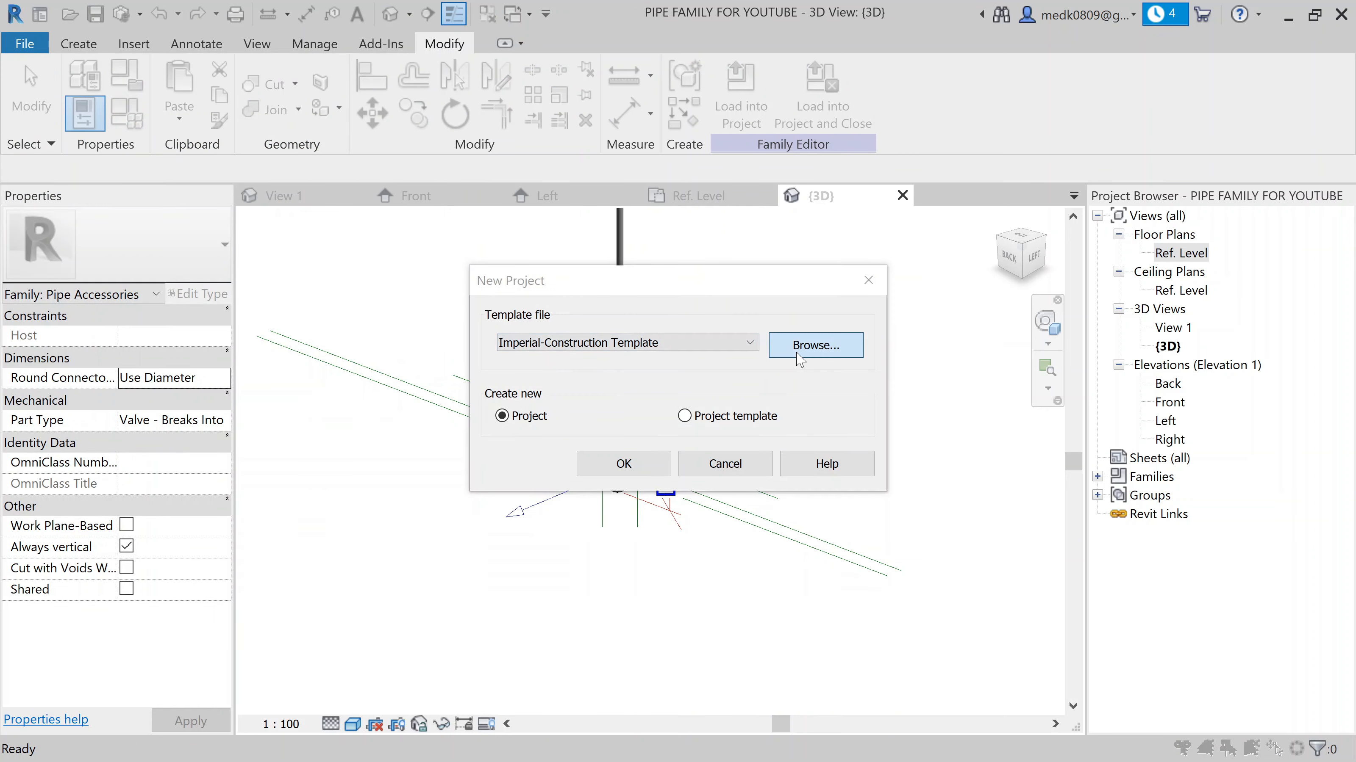
left_click(507, 148)
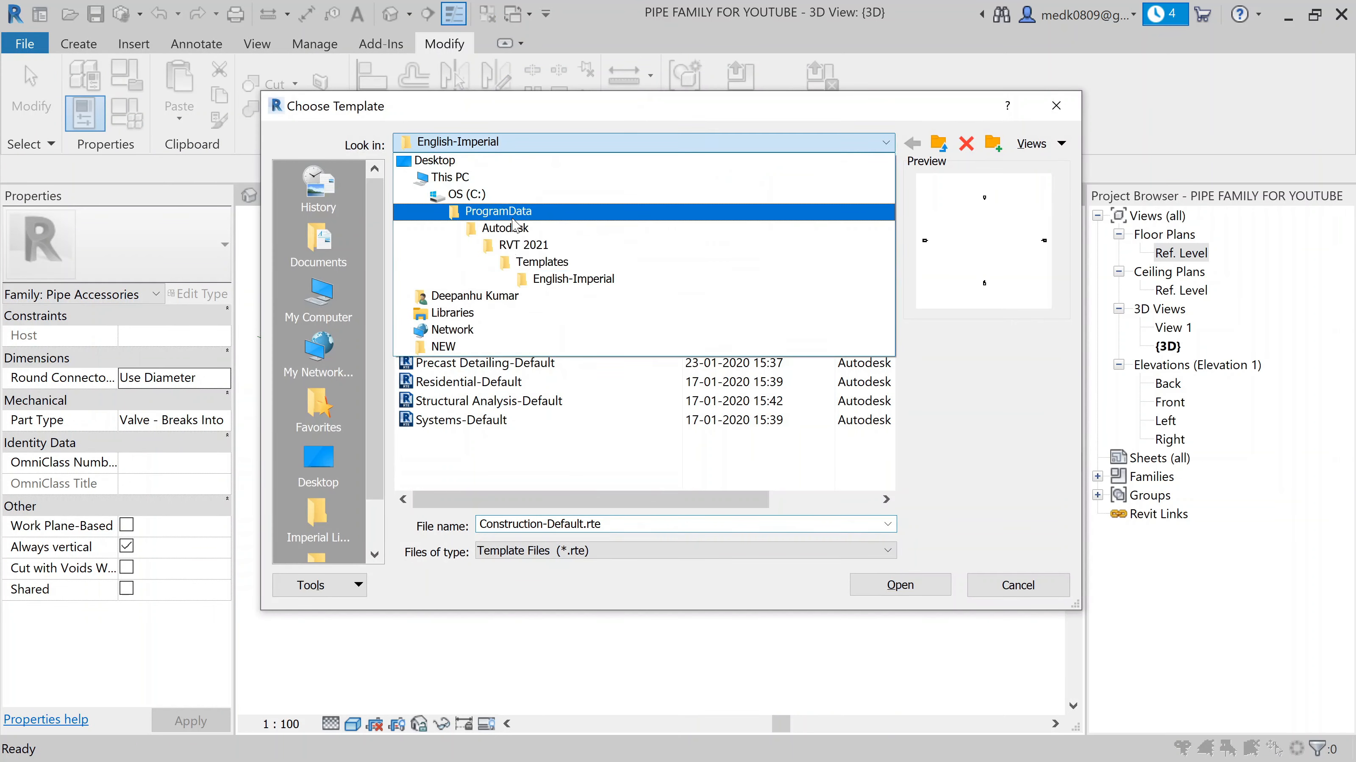
left_click(506, 266)
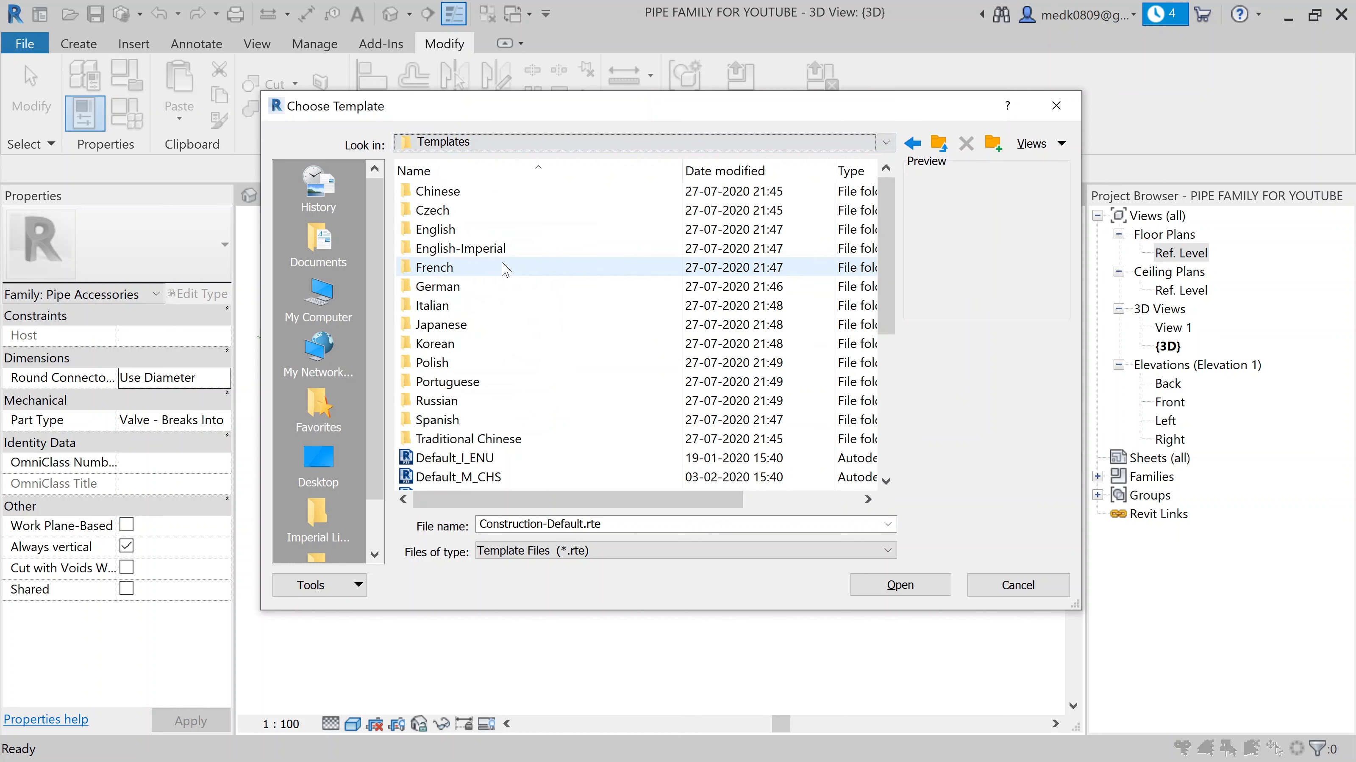
double_click(480, 229)
scroll(547, 347, "down", 3)
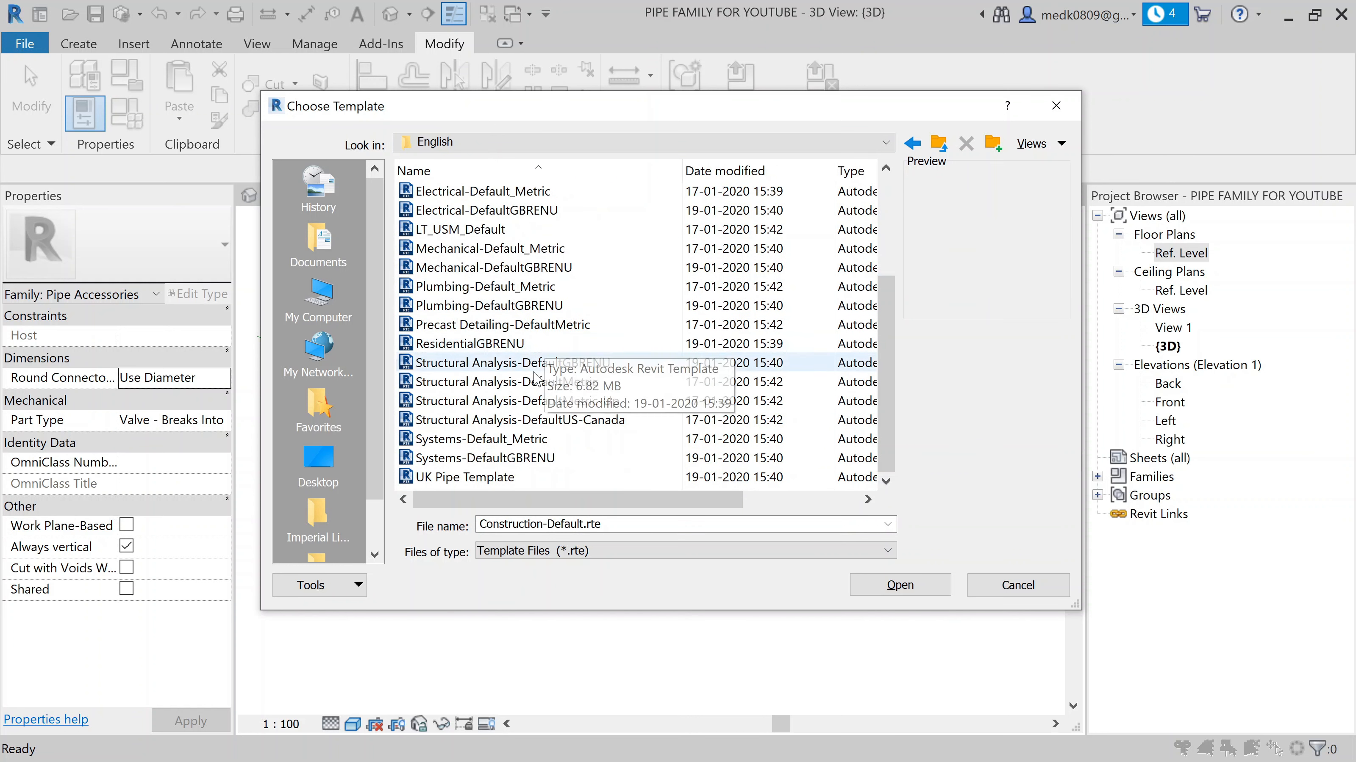
left_click(491, 439)
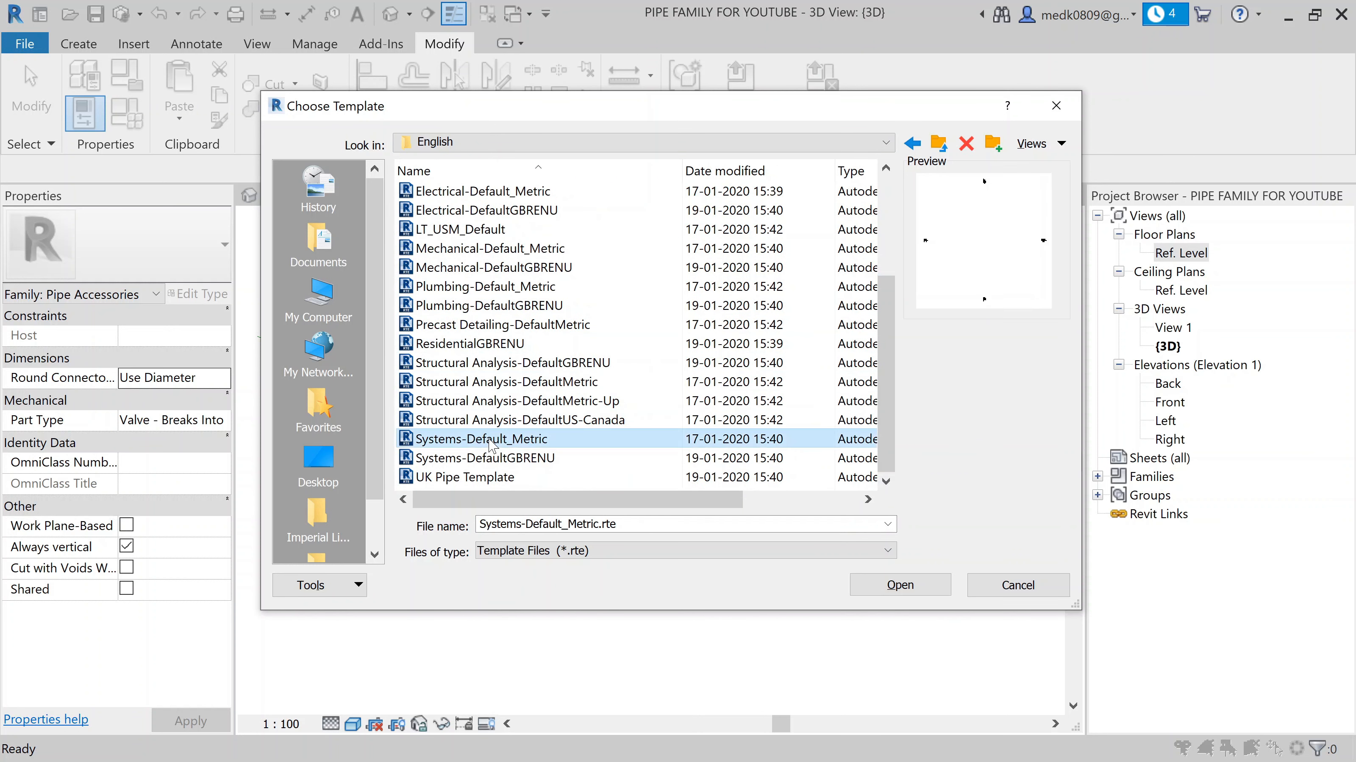
left_click(926, 586)
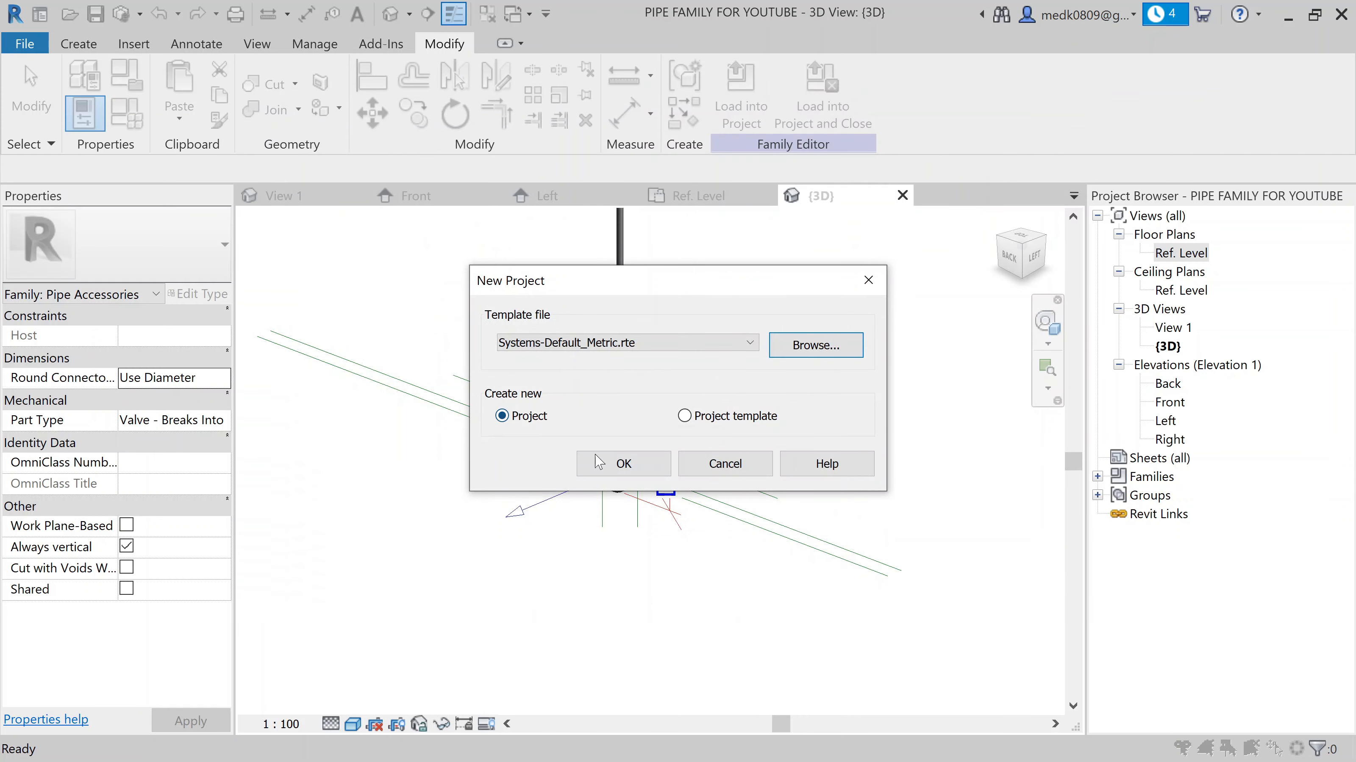
left_click(599, 463)
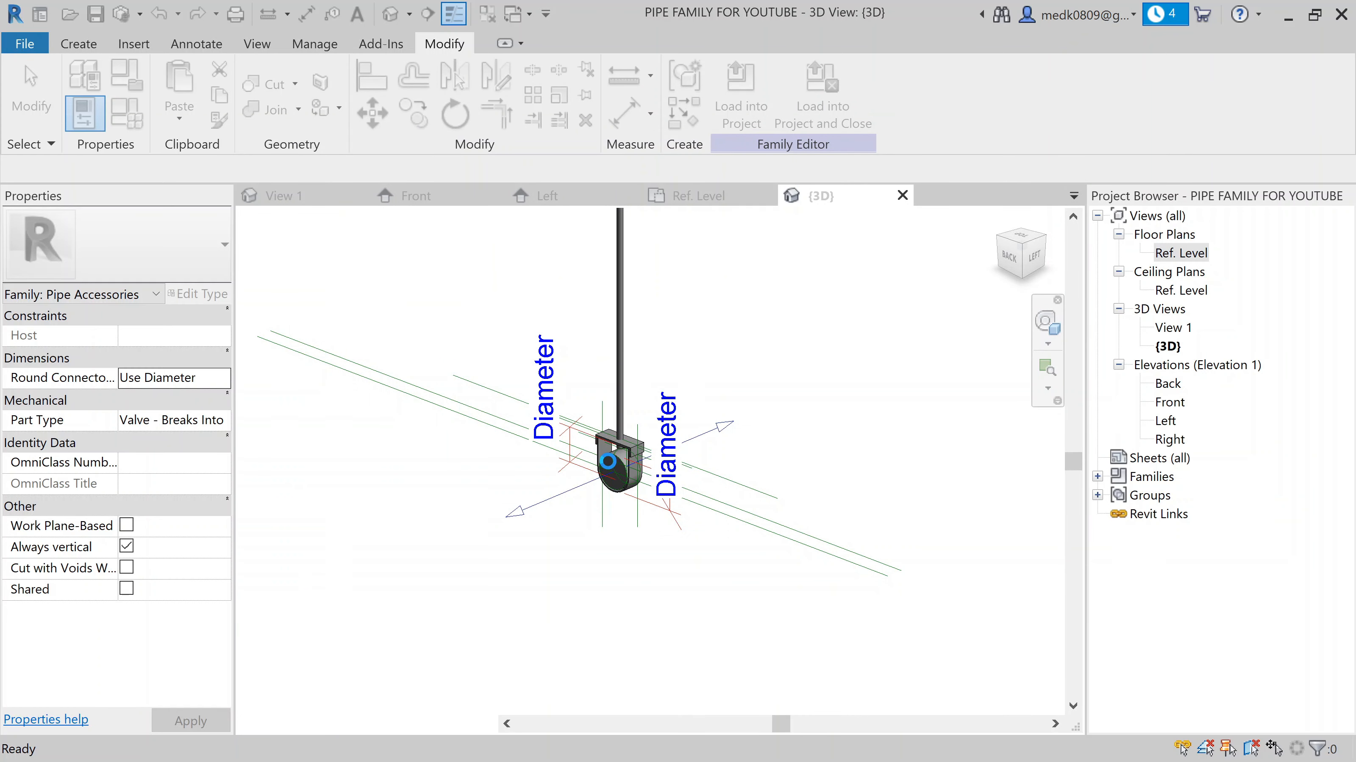
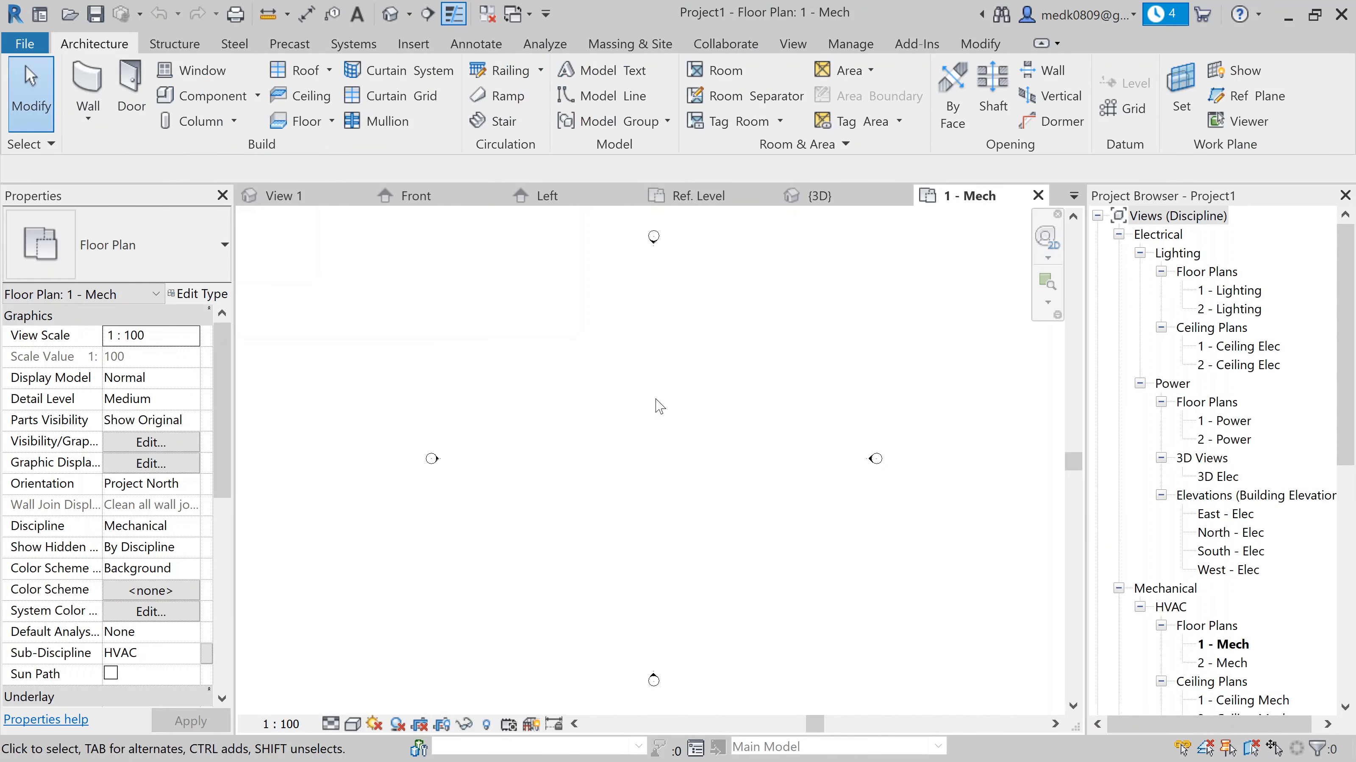
Draw a horizontal Standard pipe of 10 mm diameter in the 1 - Mech floor plan
left_click(363, 47)
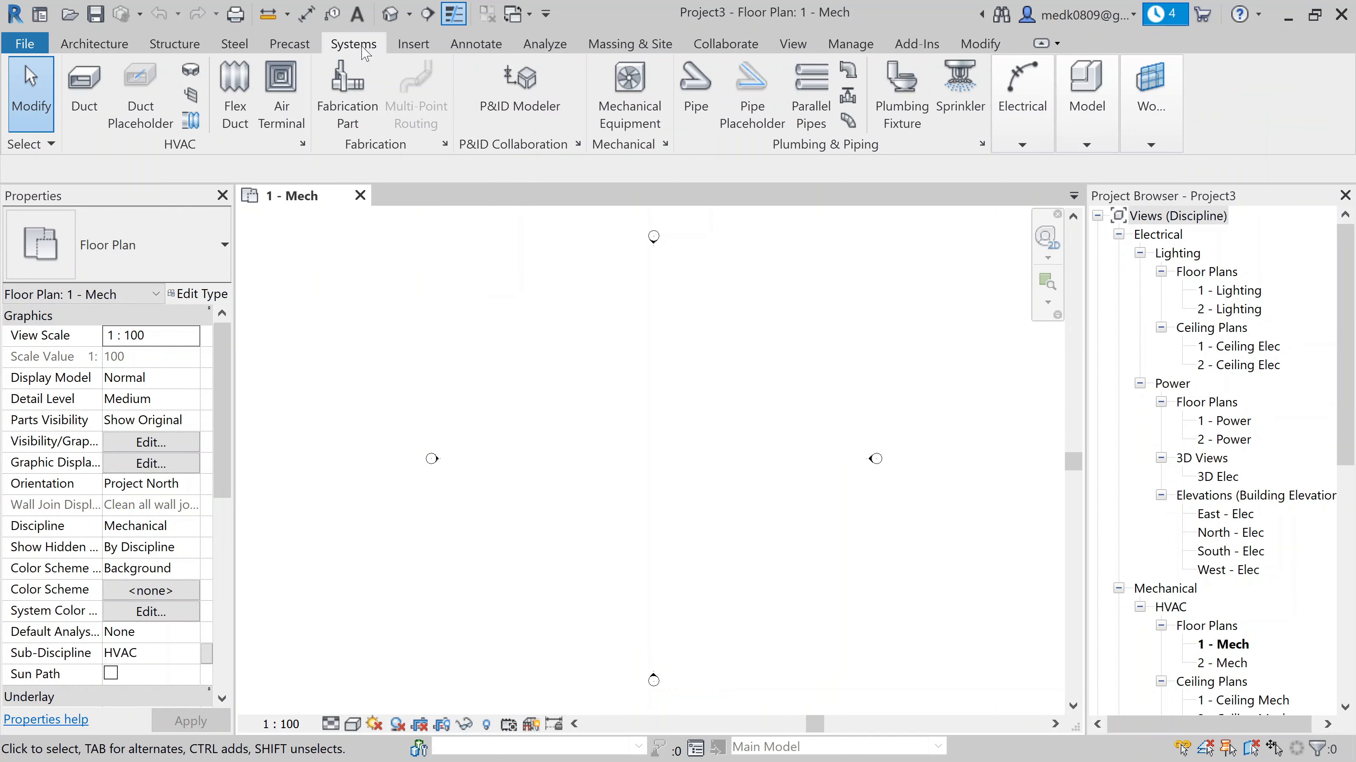
left_click(696, 90)
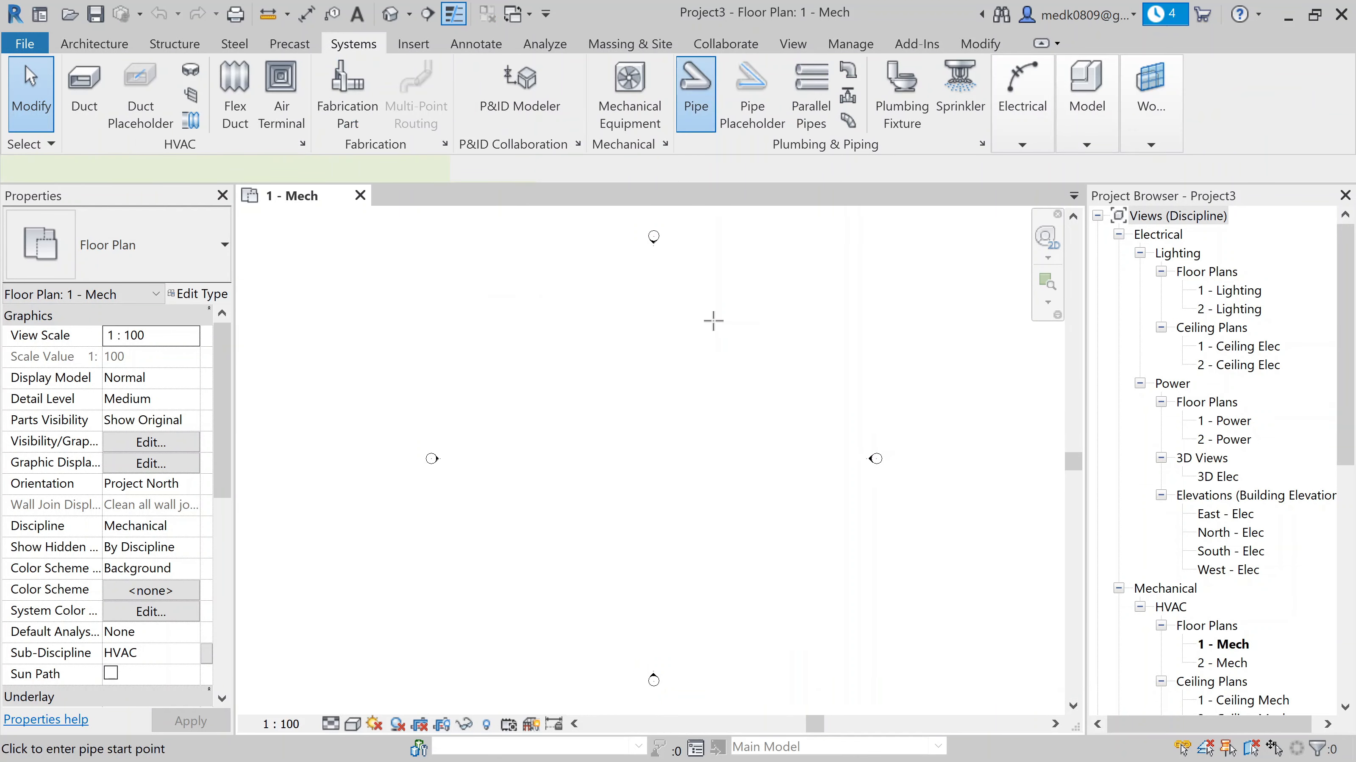
scroll(712, 324, "up", 3)
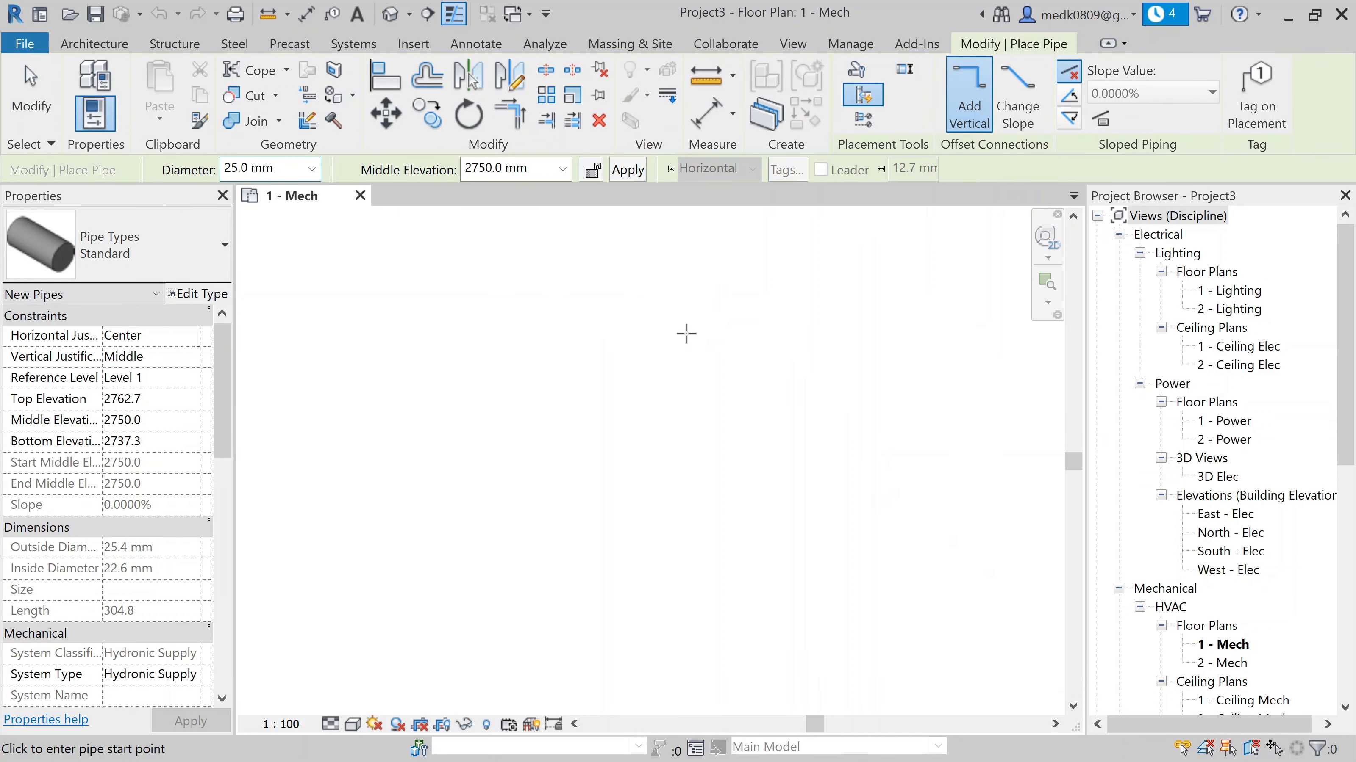
left_click(310, 170)
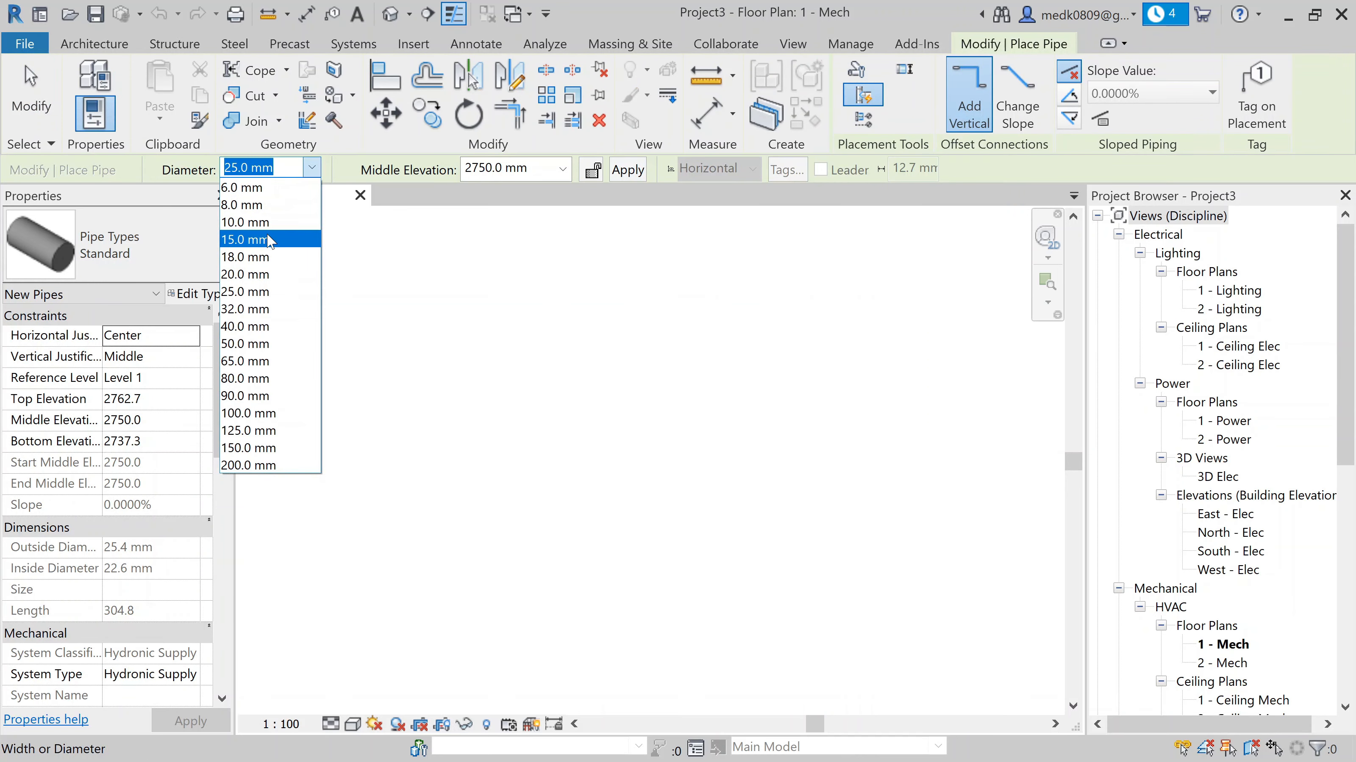
left_click(273, 224)
left_click(503, 375)
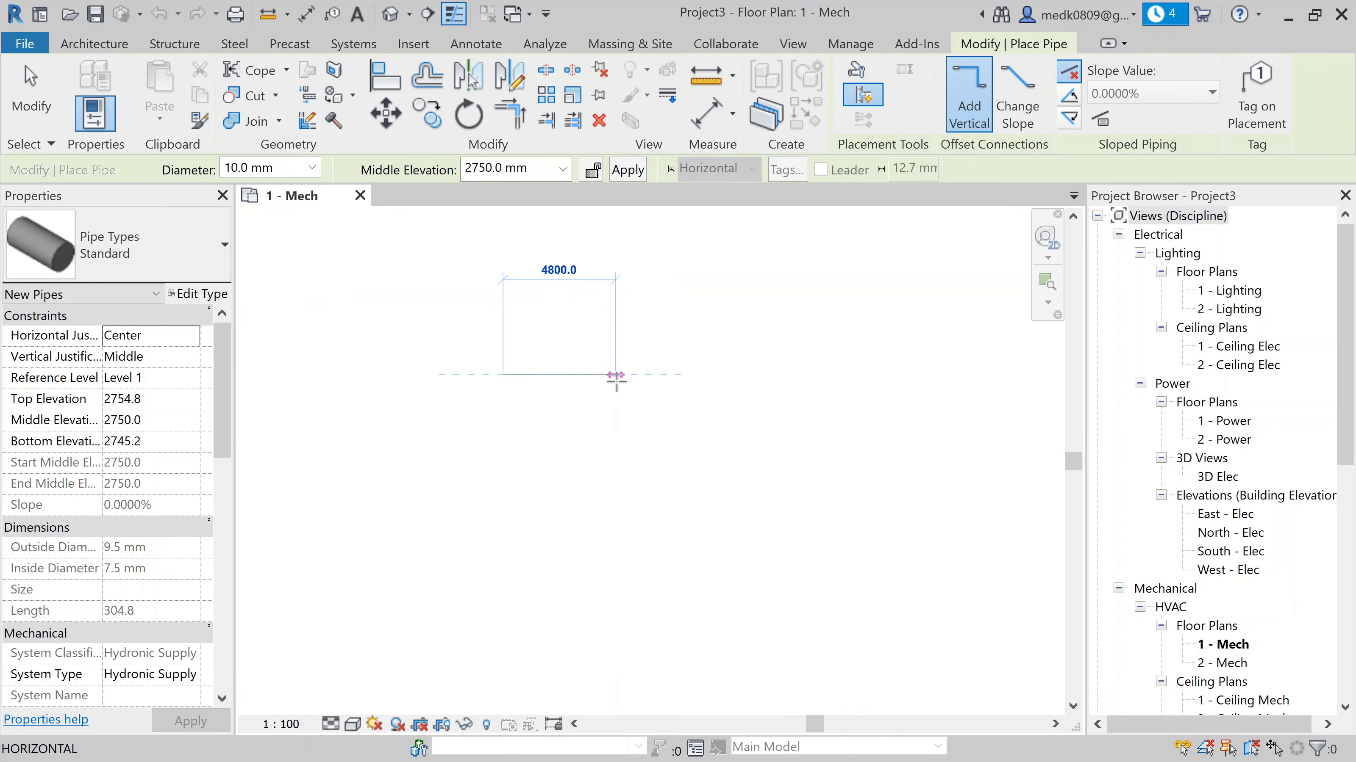
scroll(556, 384, "up", 1)
scroll(556, 385, "up", 5)
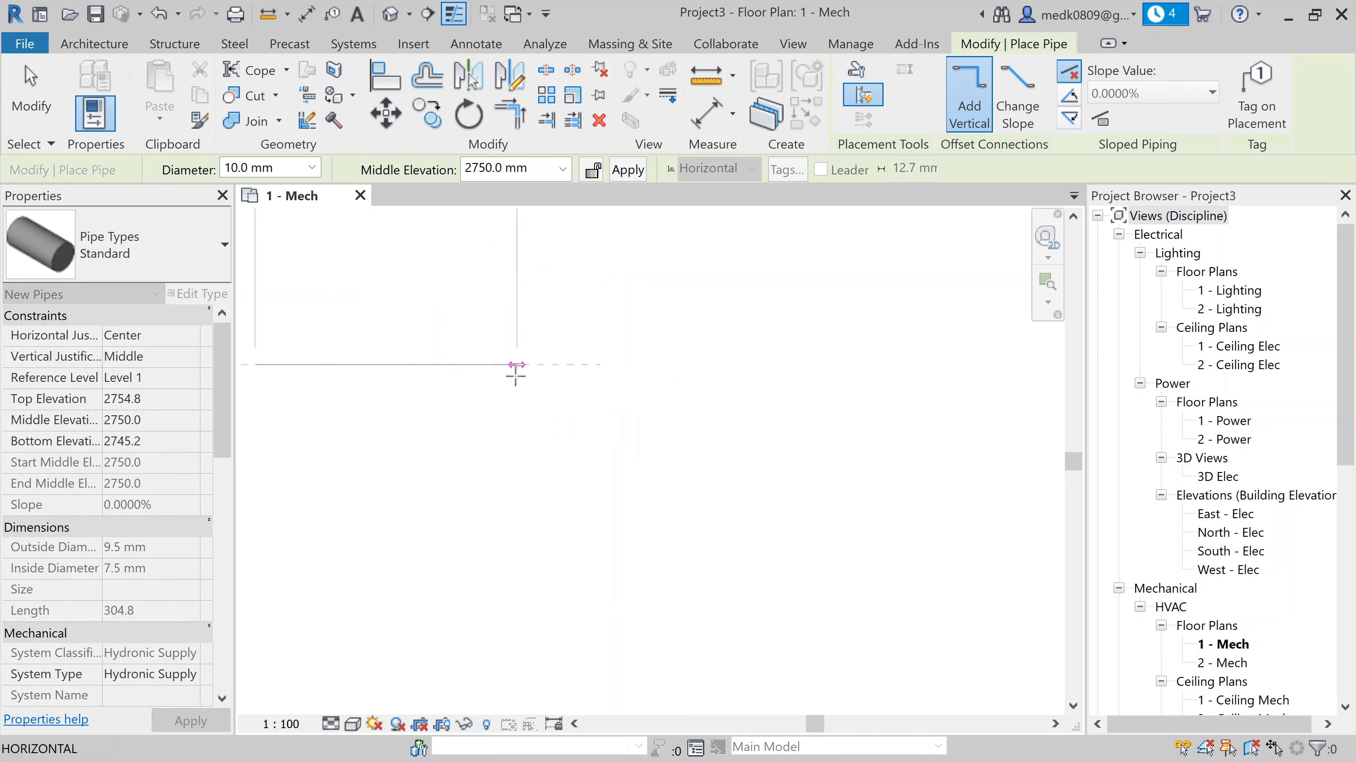
middle_click_drag(514, 376, 858, 396)
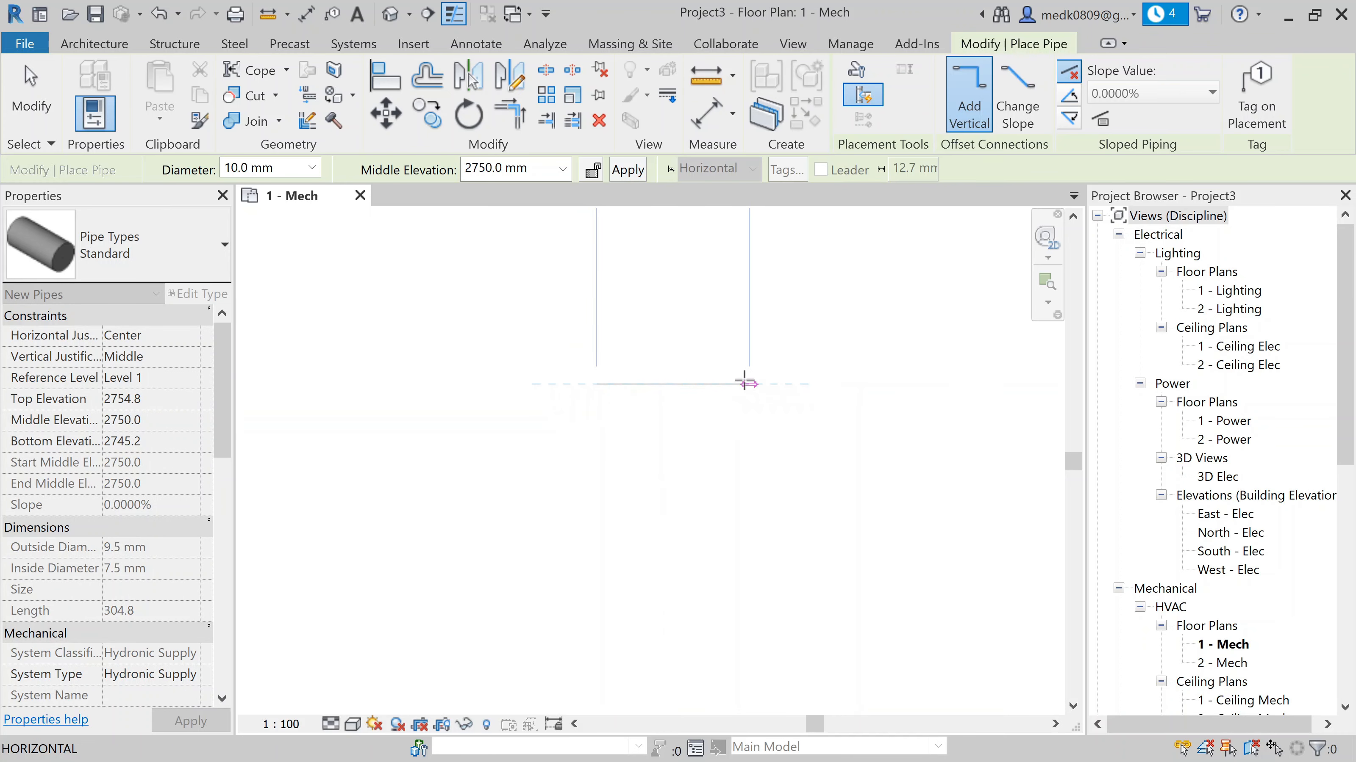
left_click(744, 383)
key("Escape")
key("Escape")
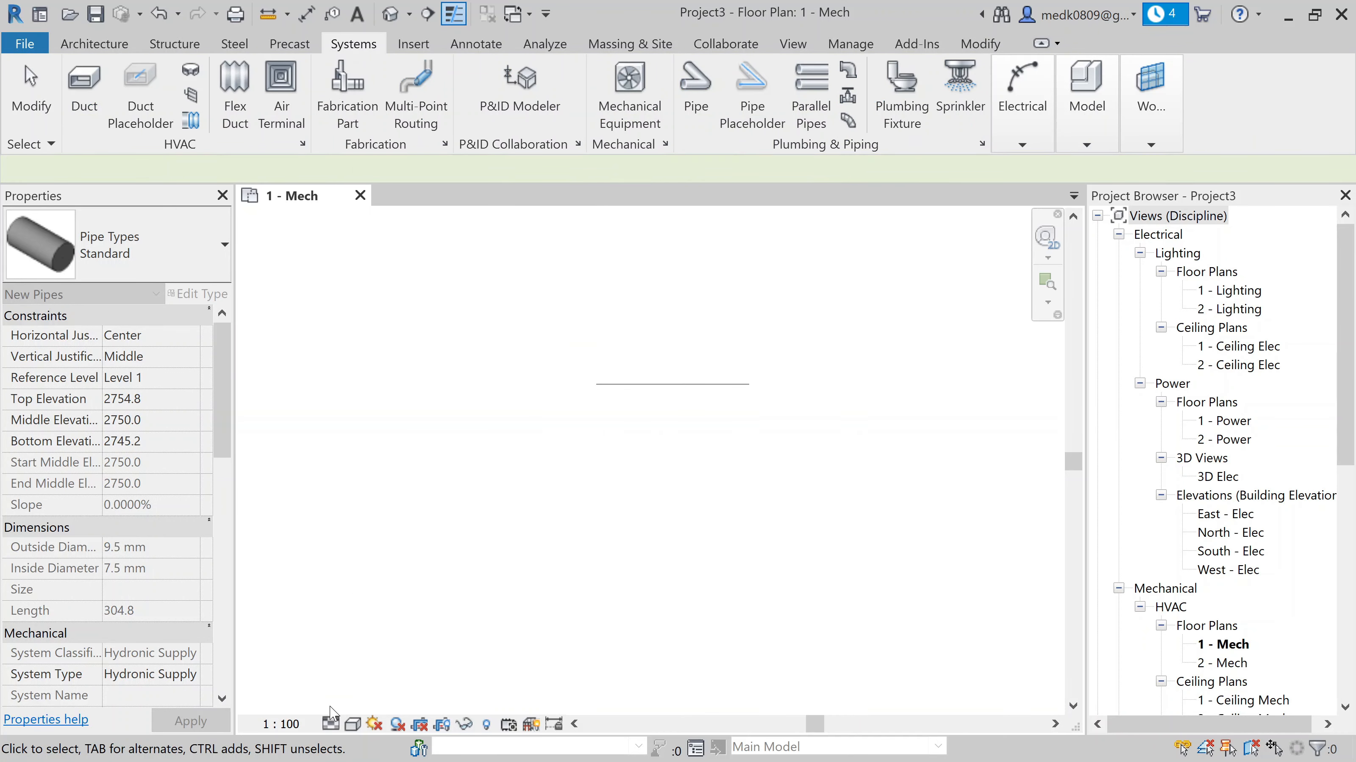
Set the floor plan's detail level to Fine and its visual style to Shaded
left_click(331, 723)
left_click(352, 705)
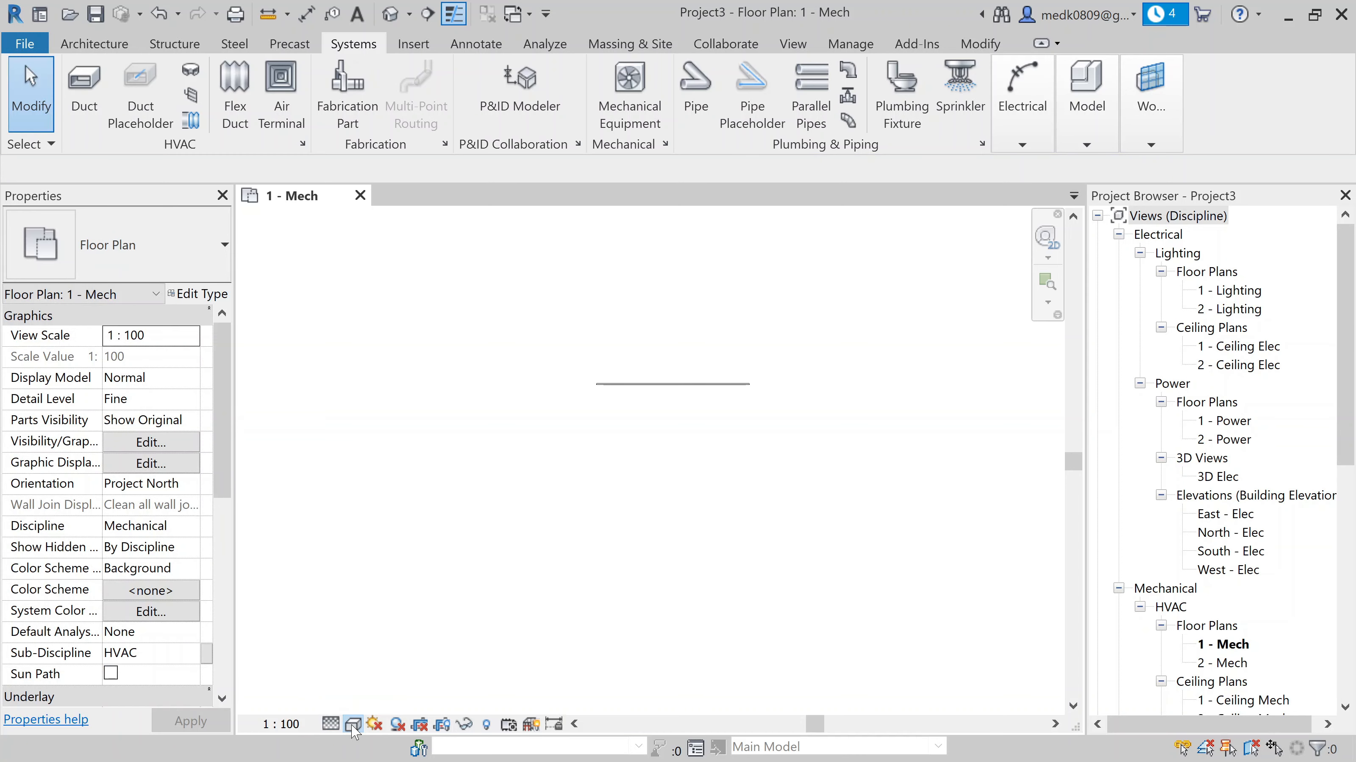
left_click(353, 727)
left_click(411, 666)
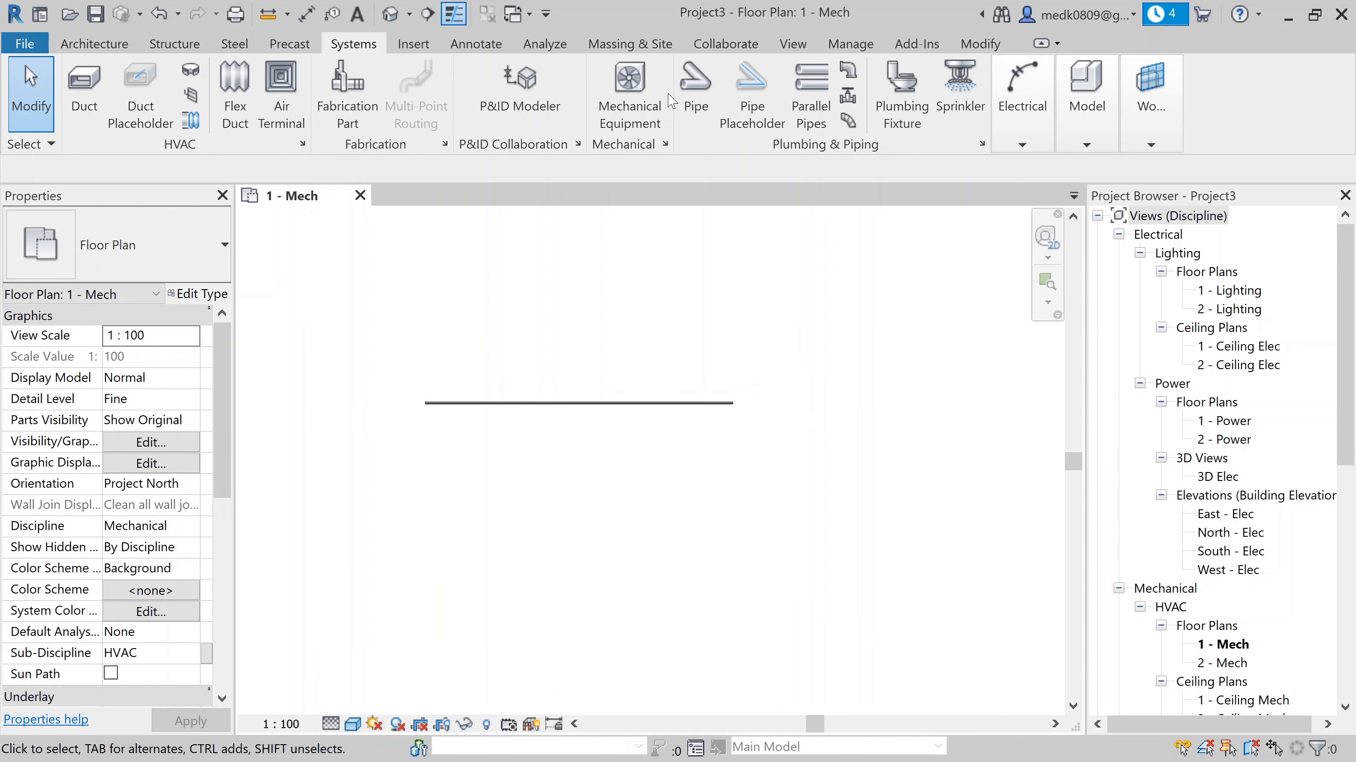
Draw a horizontal Standard pipe of 20 mm diameter below the 10 mm pipe, matching its length
left_click(694, 88)
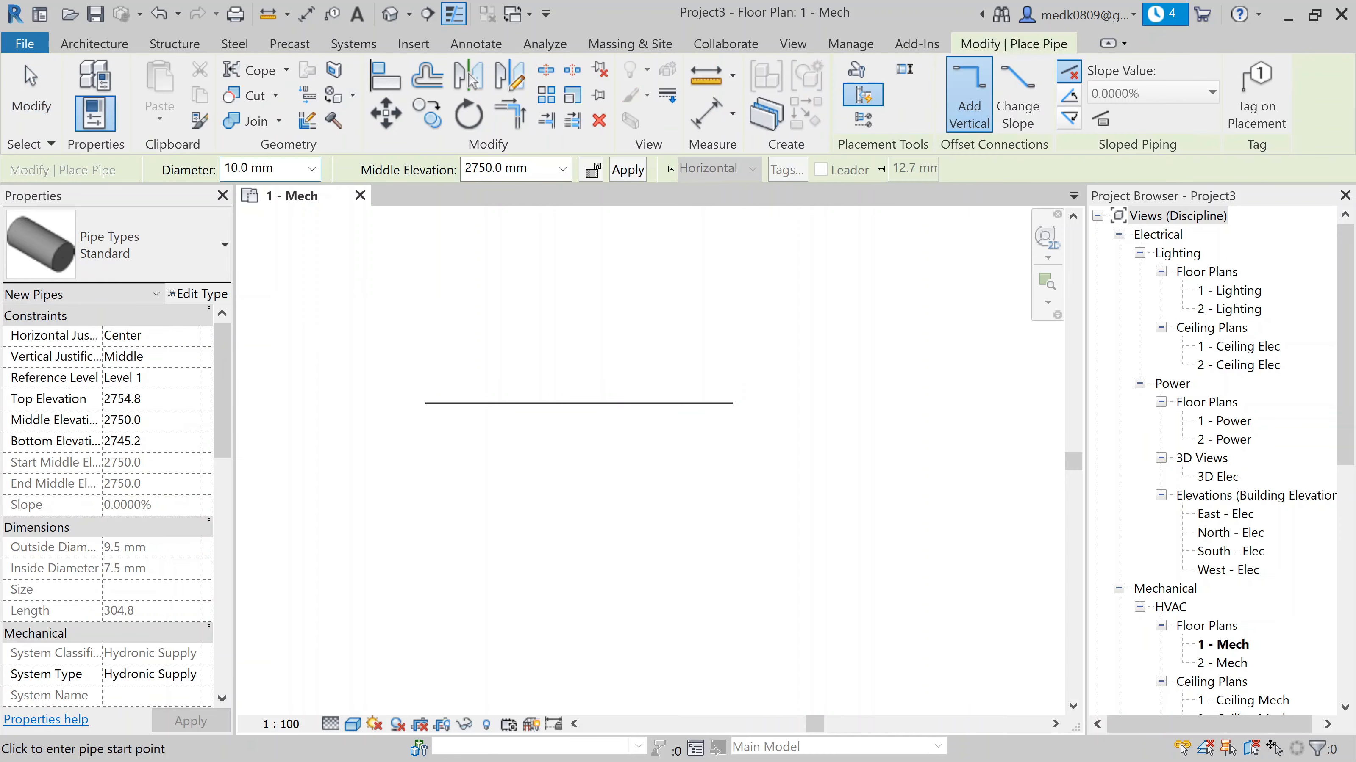
left_click(312, 168)
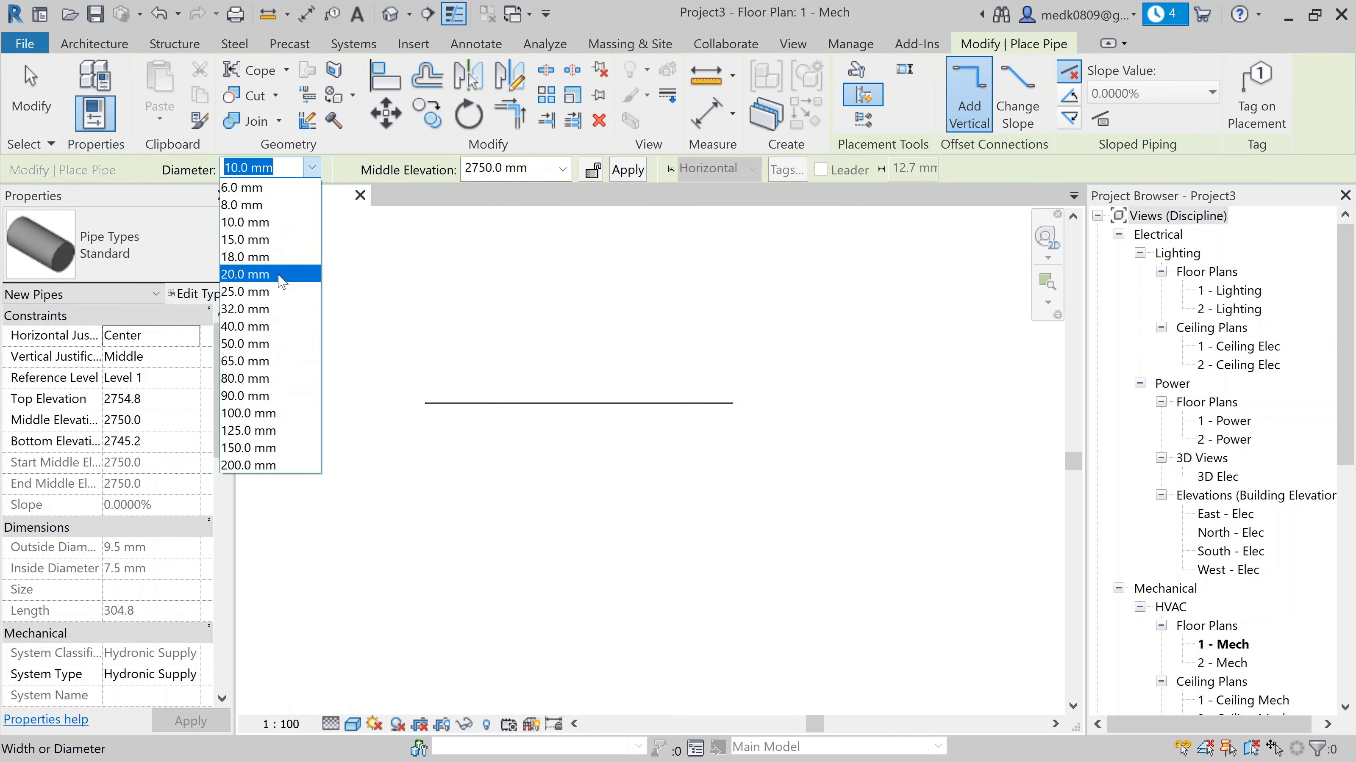
left_click(282, 275)
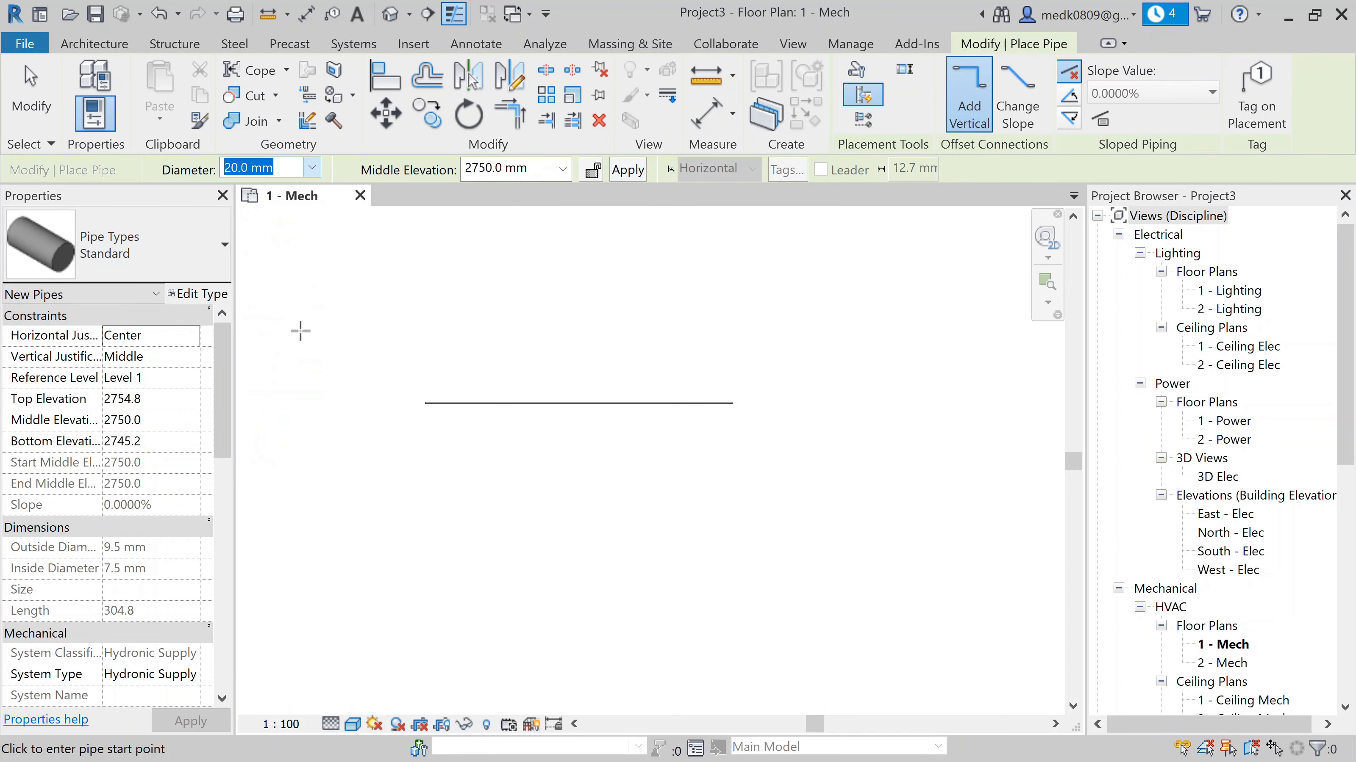
left_click(735, 442)
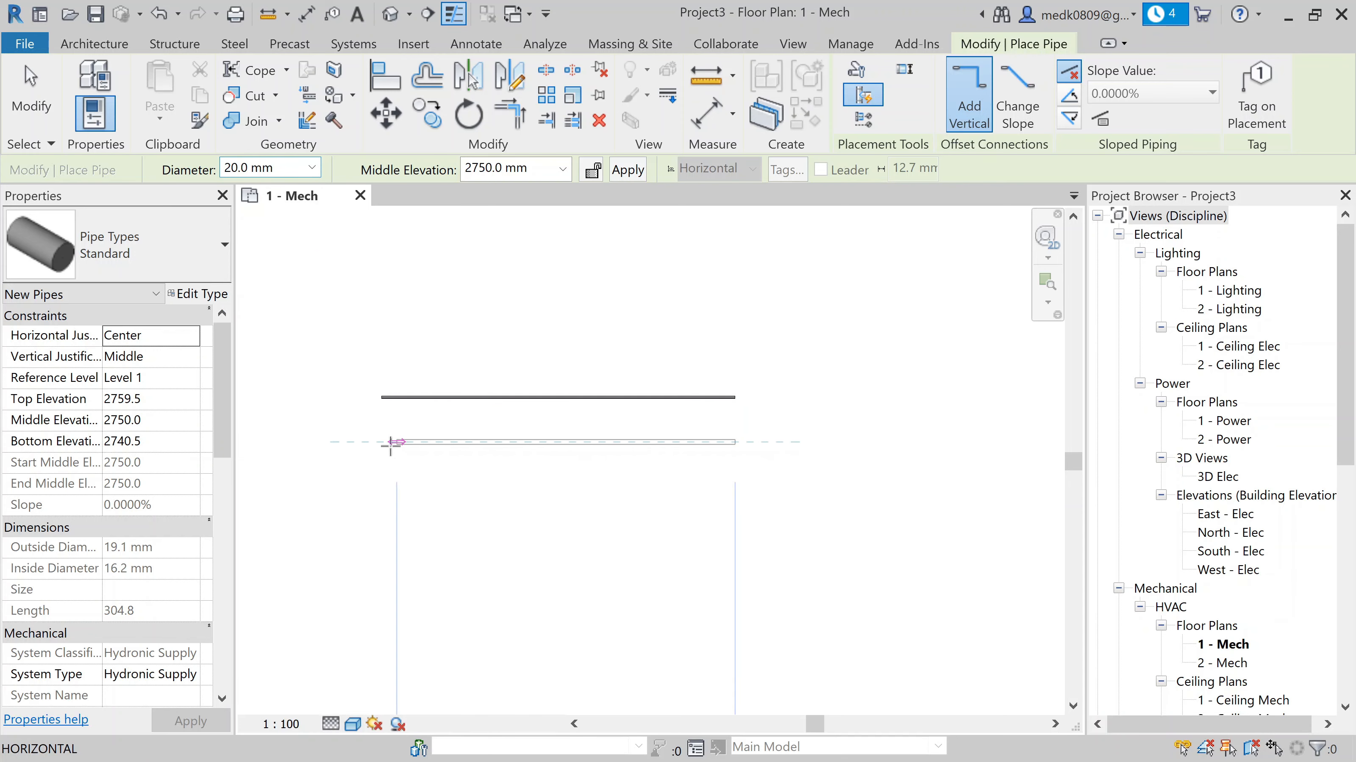
left_click(378, 445)
key("Escape")
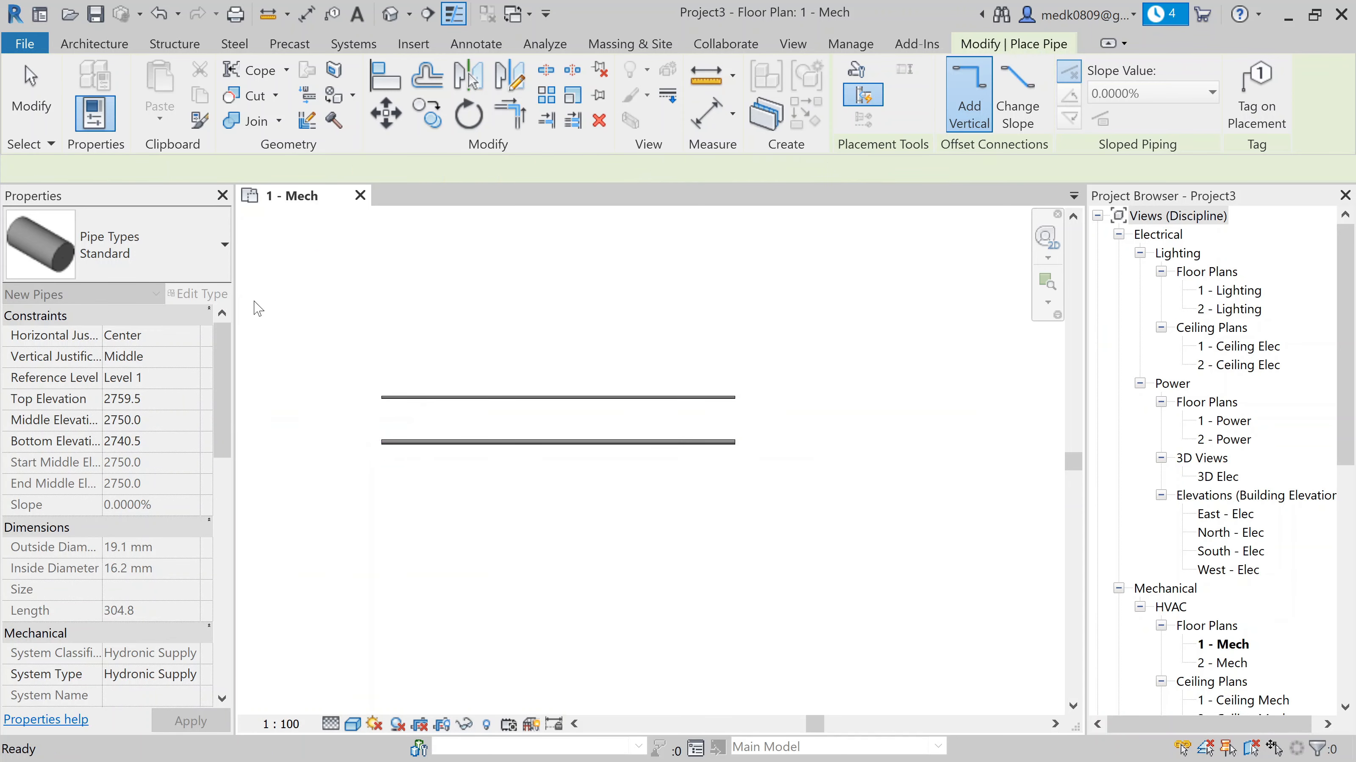
Draw a parallel pipe of 40 mm diameter below the 20 mm pipe, aligned with its ends
left_click(312, 168)
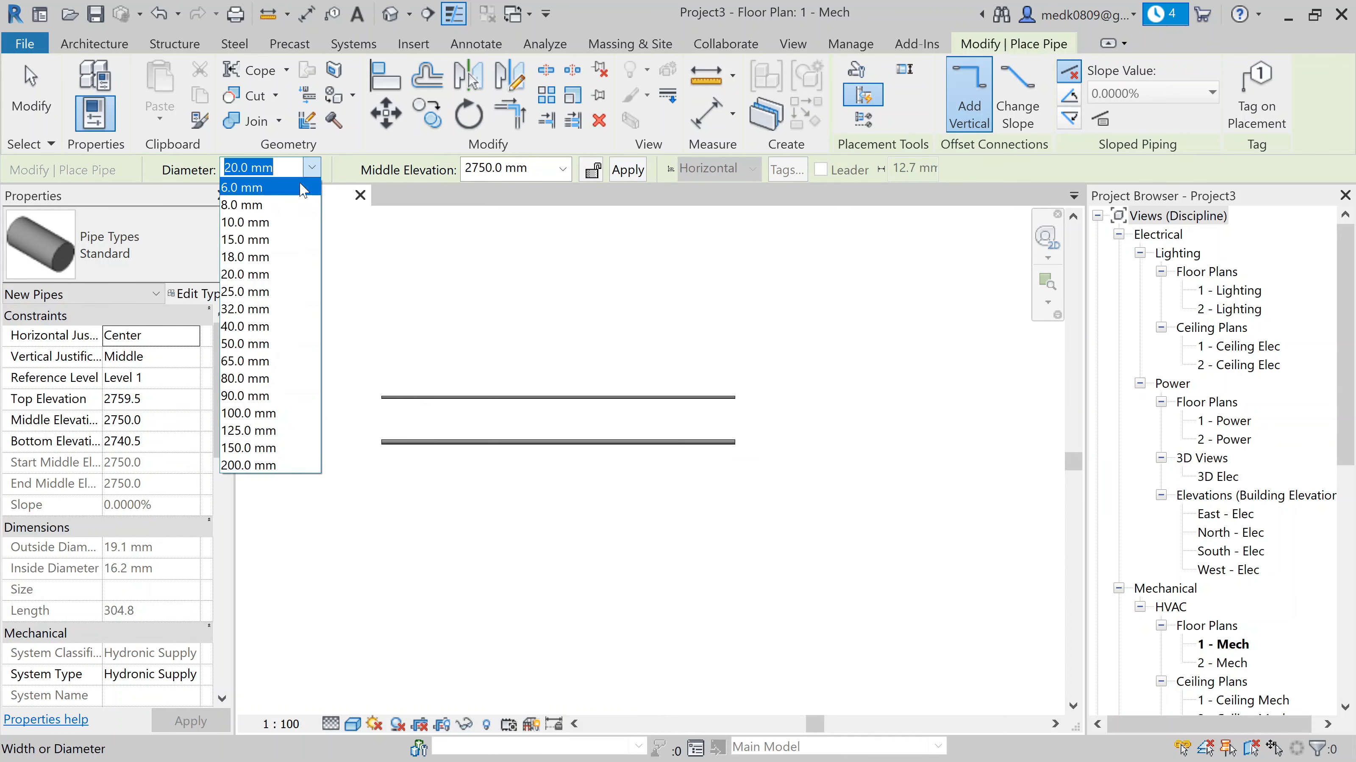
left_click(289, 326)
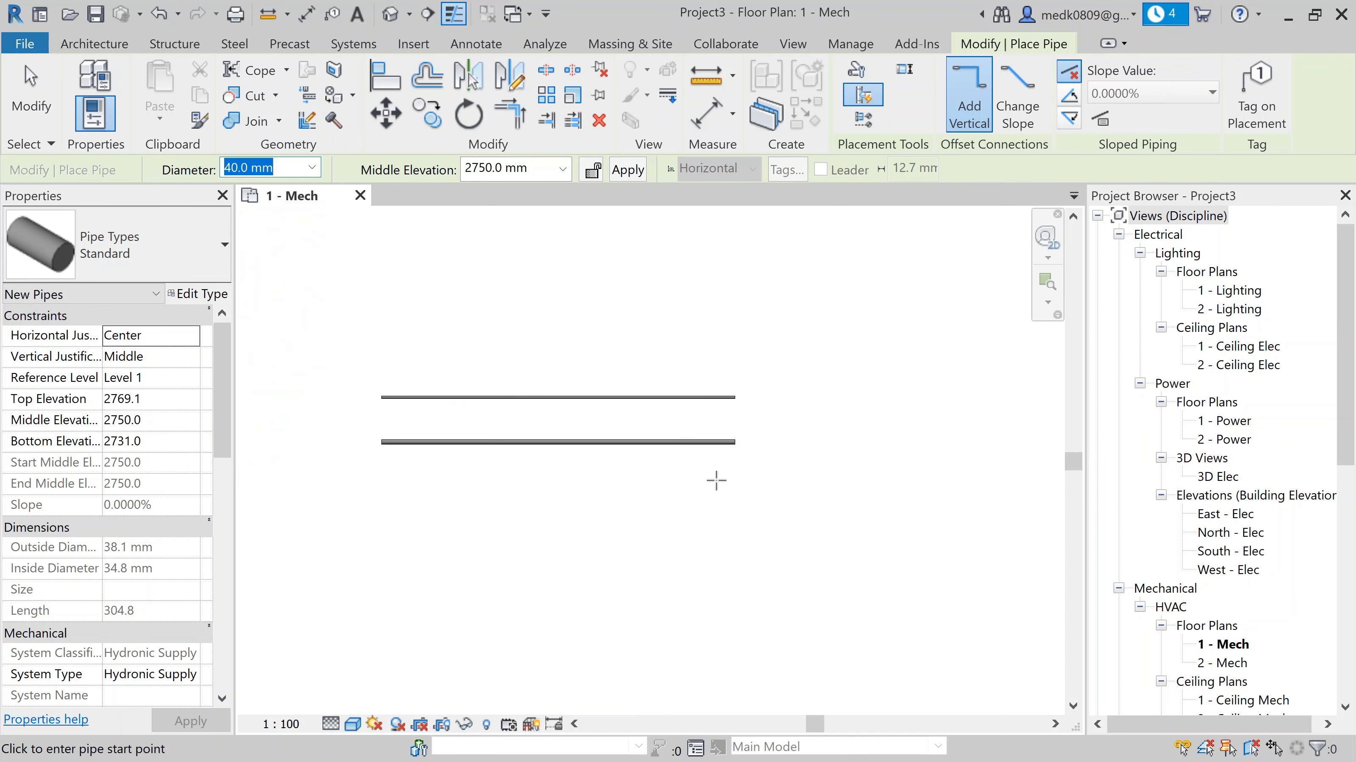
left_click(735, 494)
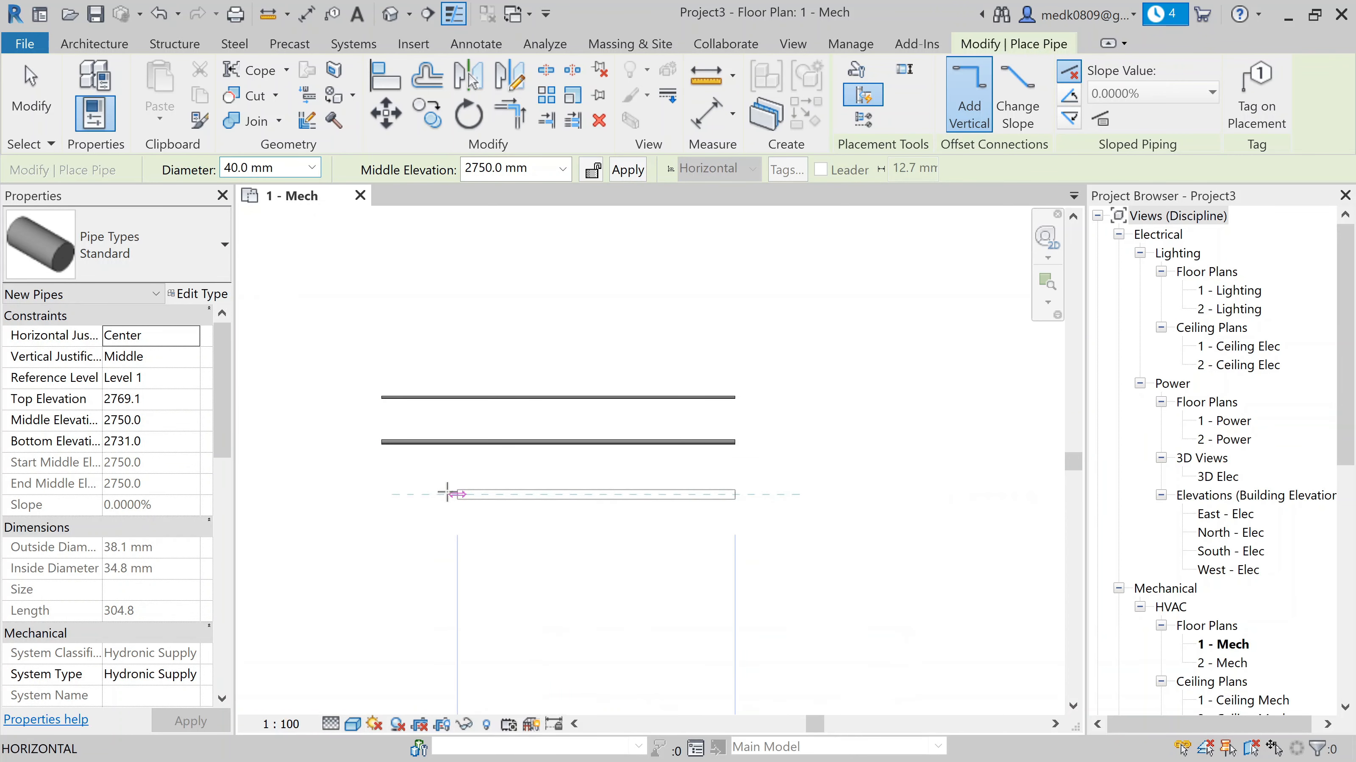
left_click(377, 495)
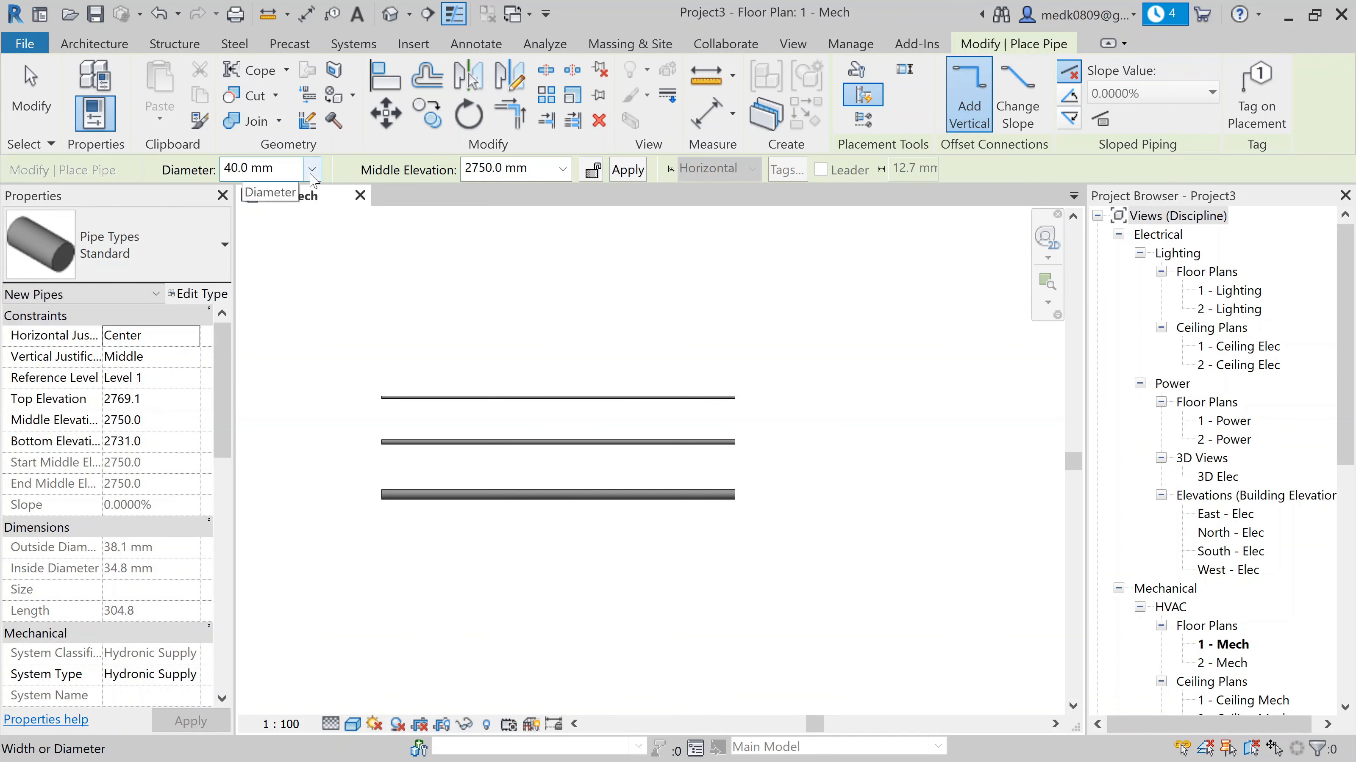
Draw a parallel pipe of 65 mm diameter below the 40 mm pipe, aligned with its ends
left_click(312, 169)
left_click(273, 362)
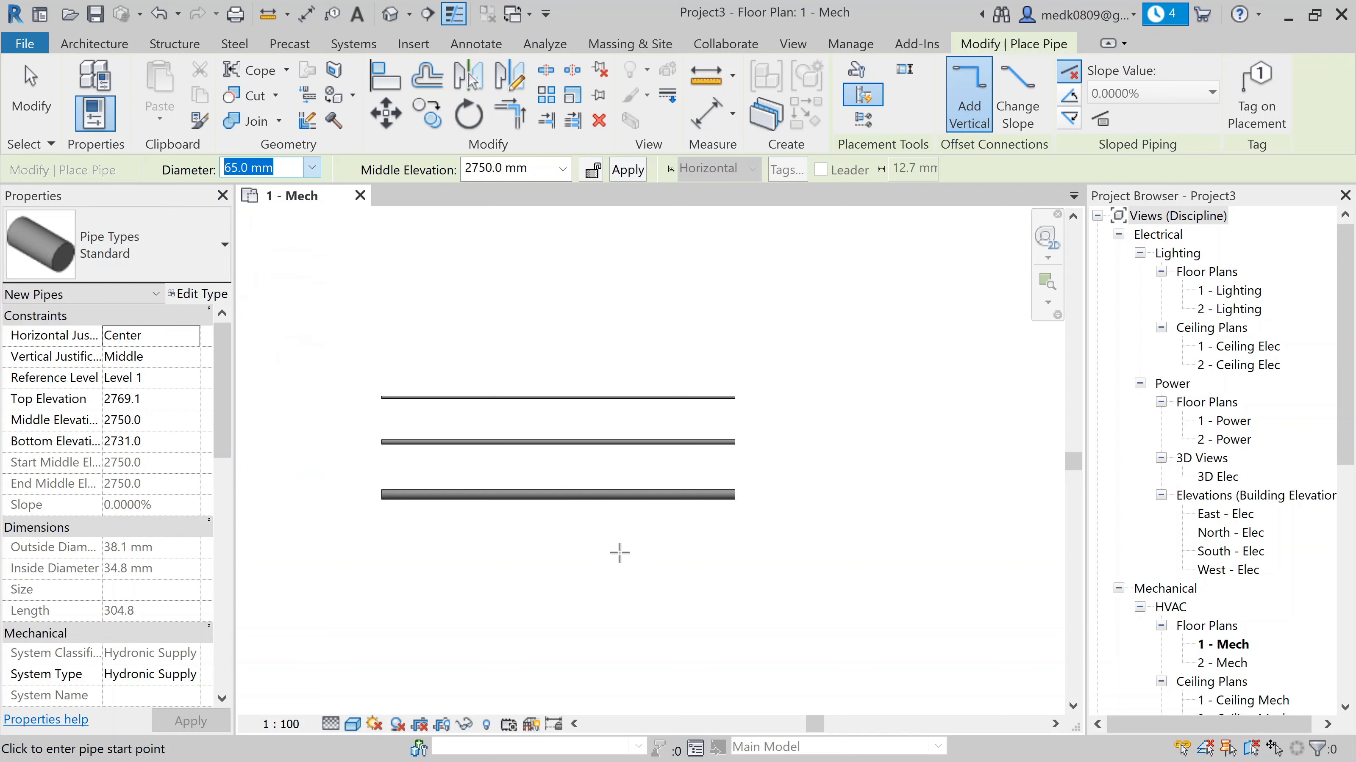
left_click(734, 551)
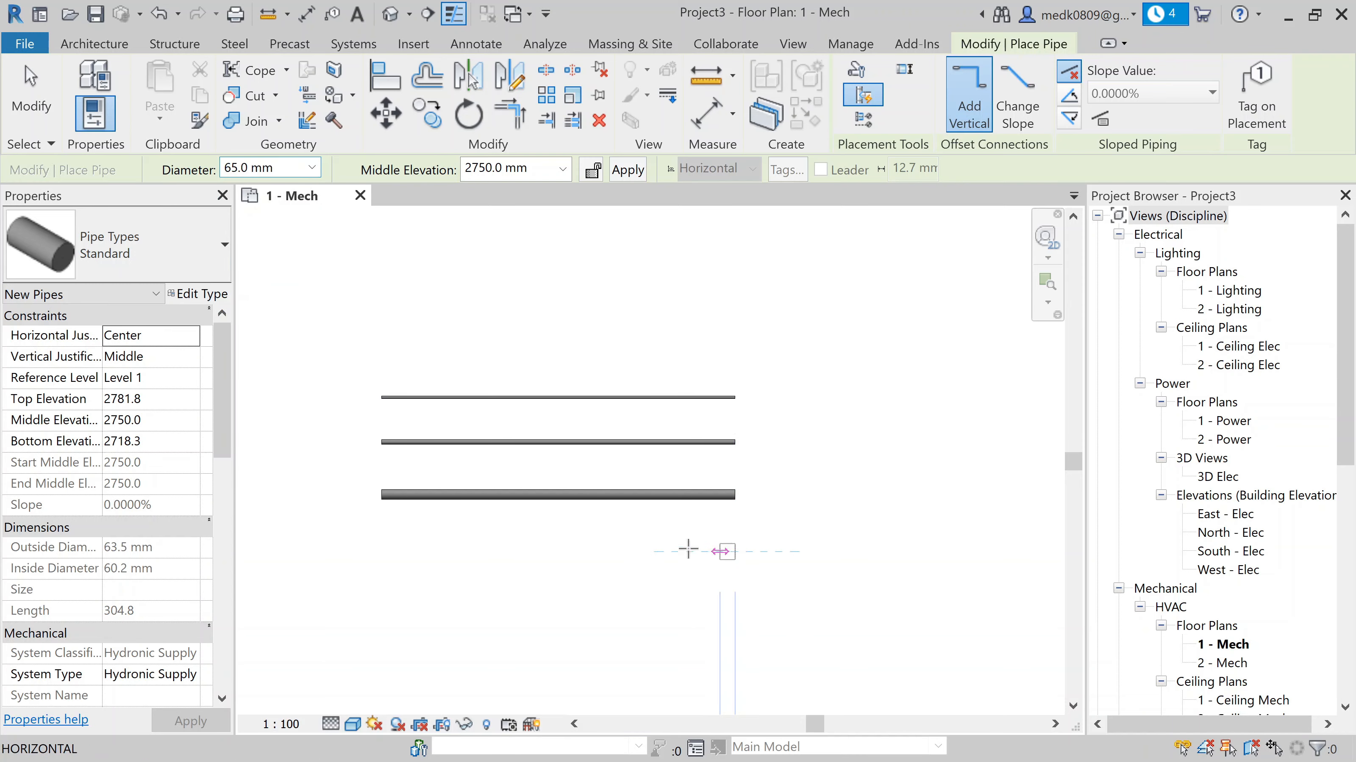
left_click(382, 553)
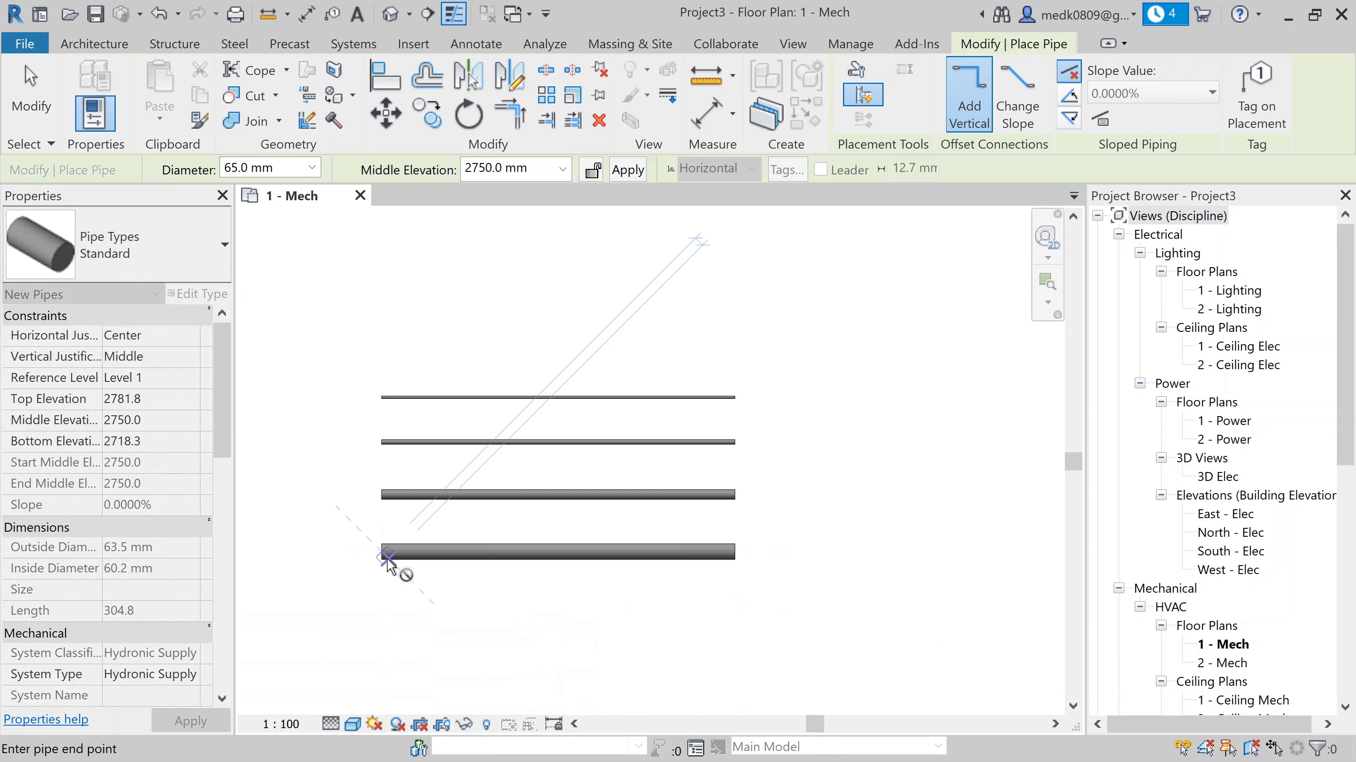
key("Escape")
scroll(533, 558, "down", 1)
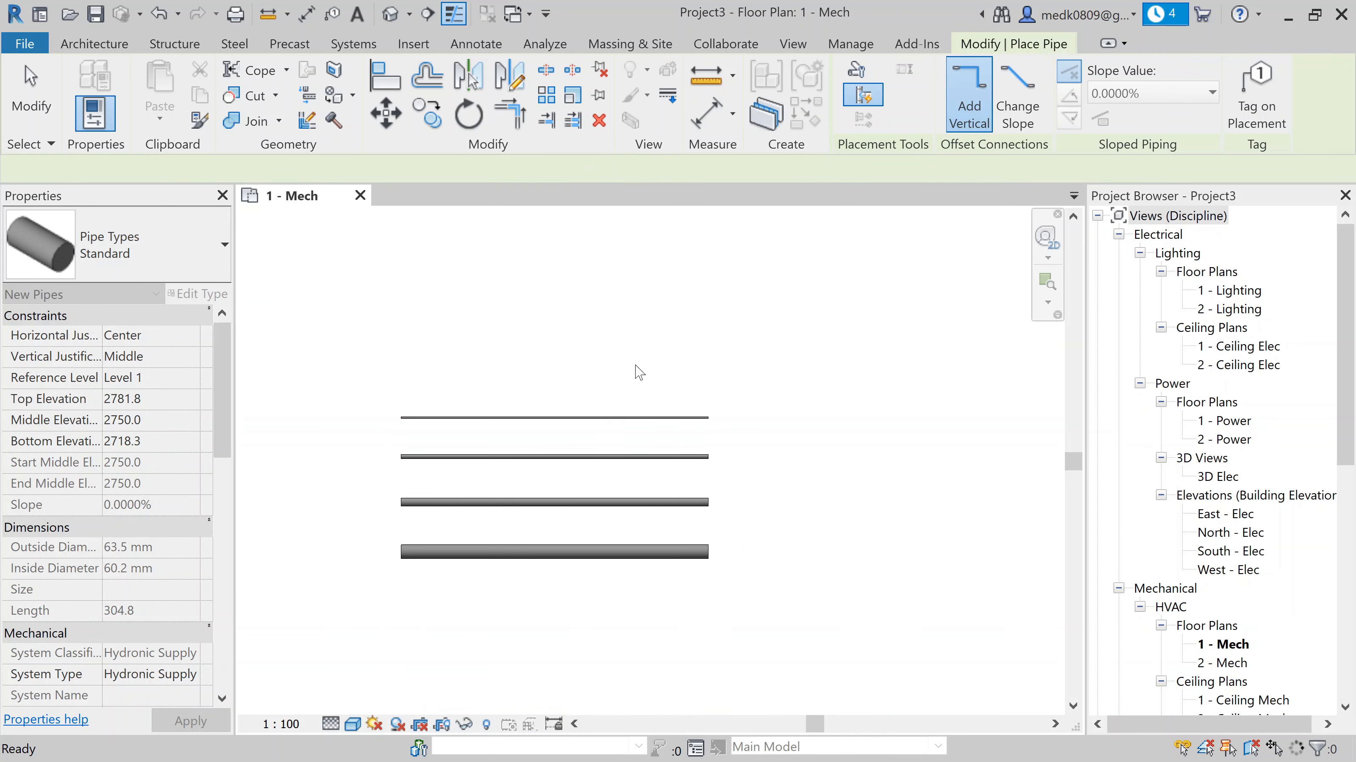
Draw a parallel pipe of 100 mm diameter below the 65 mm pipe, aligned with the ends of the pipes above
scroll(591, 557, "up", 3)
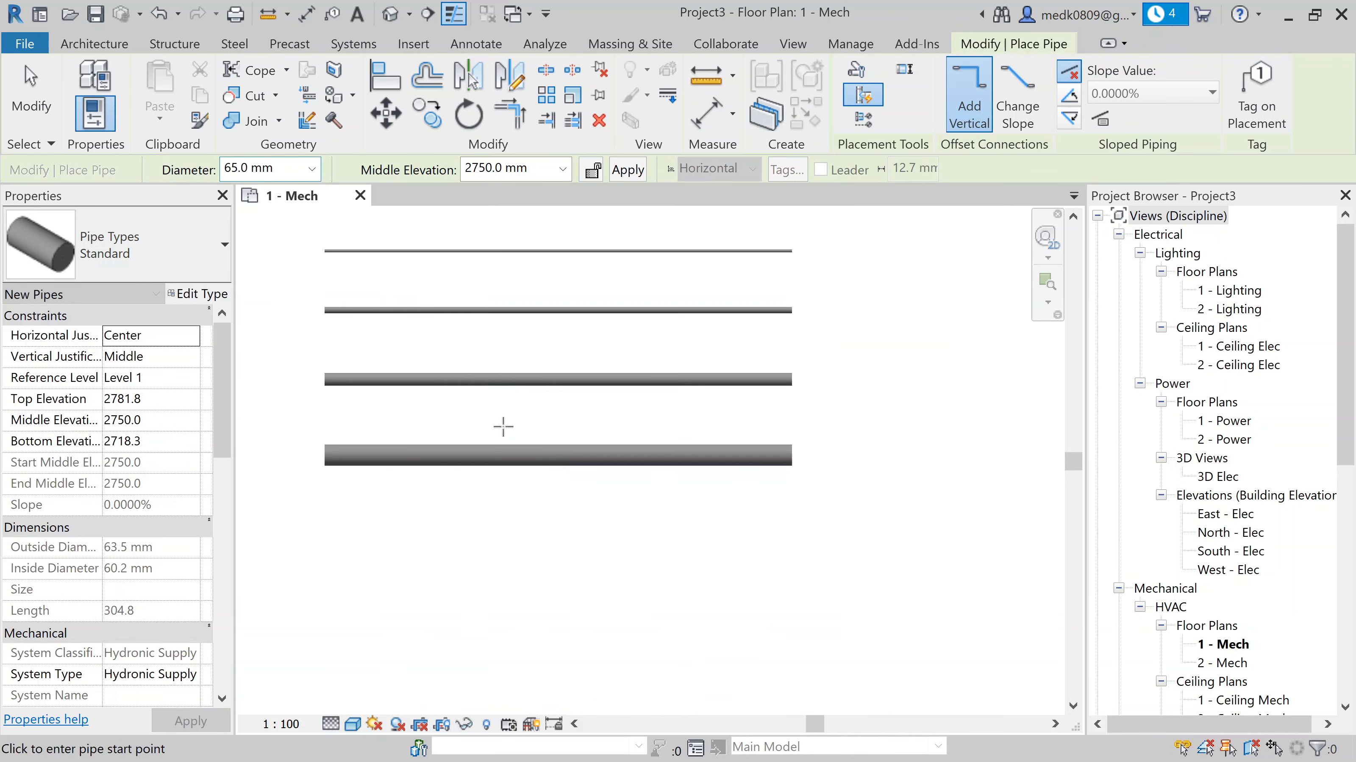
left_click(312, 169)
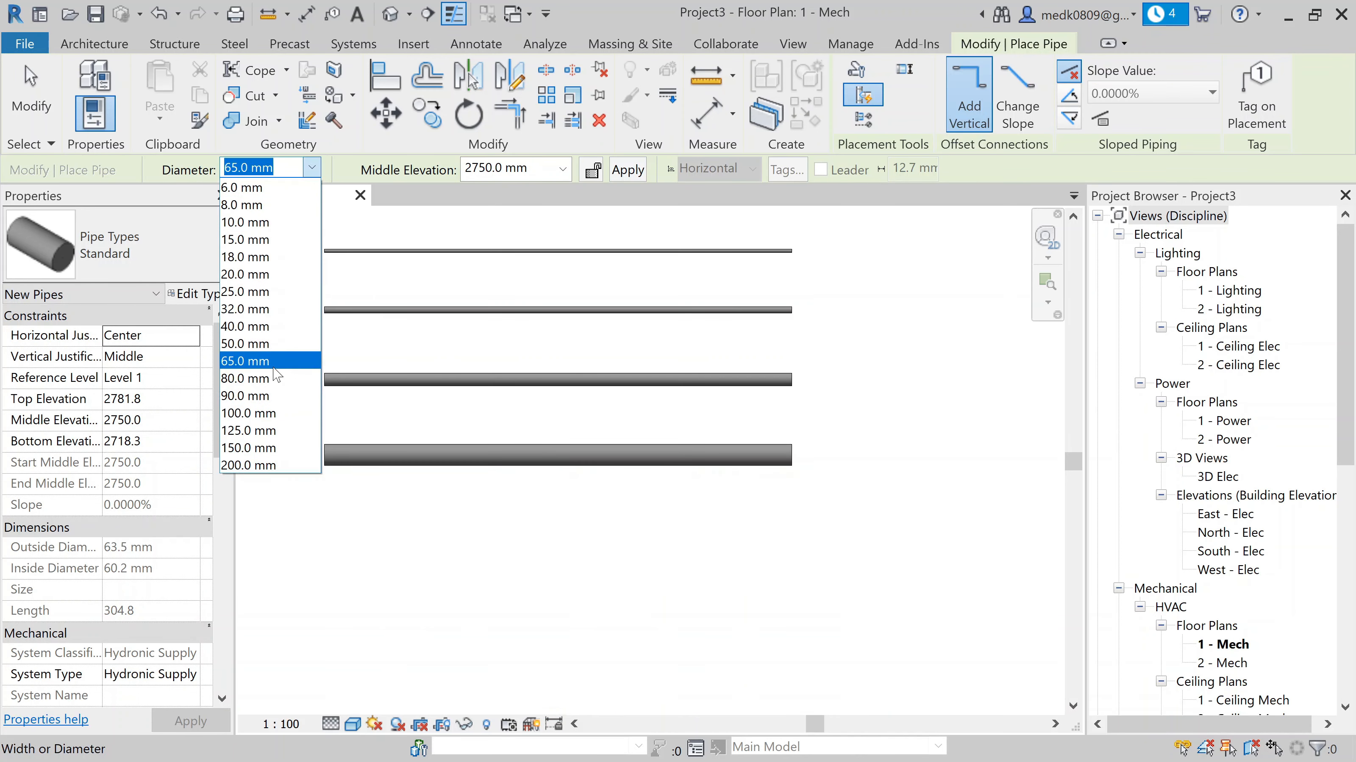
left_click(283, 414)
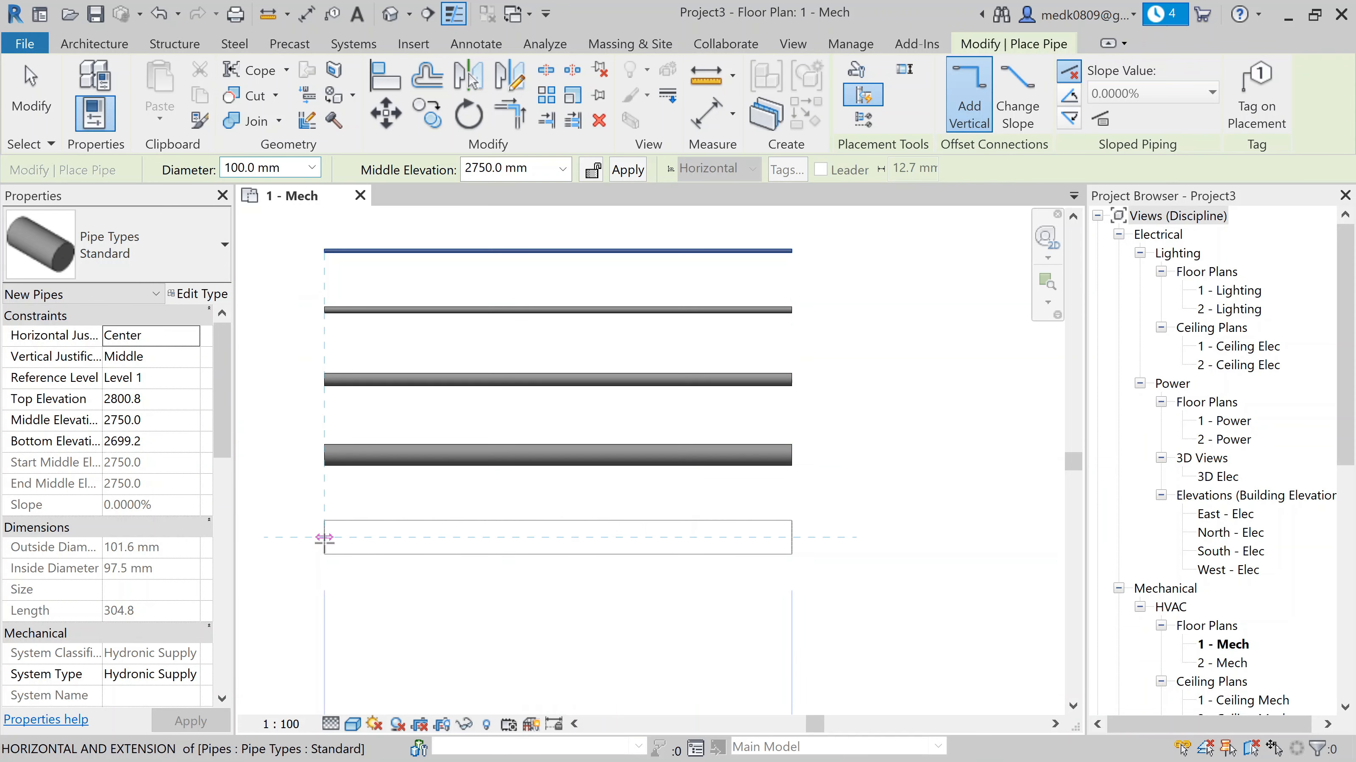
left_click(324, 538)
key("Escape")
key("Escape")
scroll(470, 486, "down", 2)
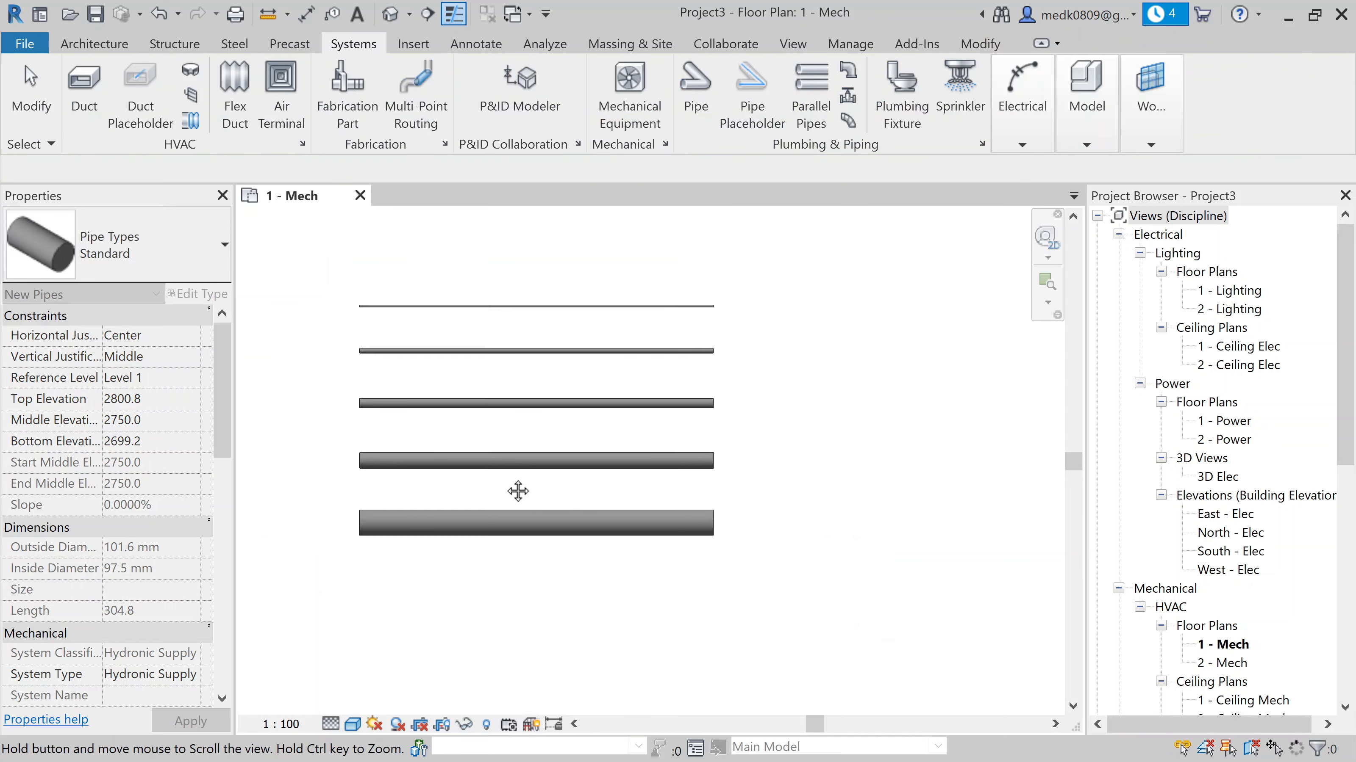
Draw a parallel pipe of 150 mm diameter below the 100 mm pipe, aligned with its ends
middle_click_drag(515, 490, 585, 298)
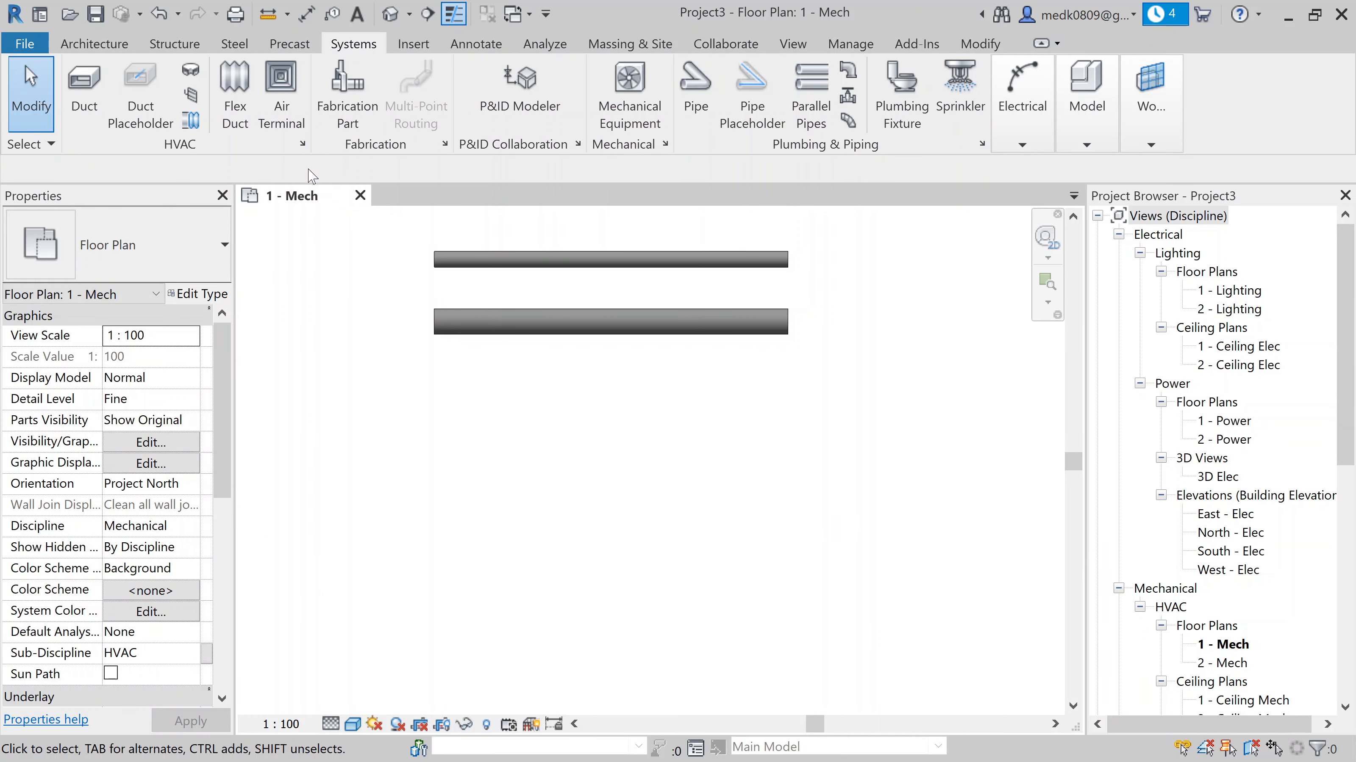
left_click(695, 90)
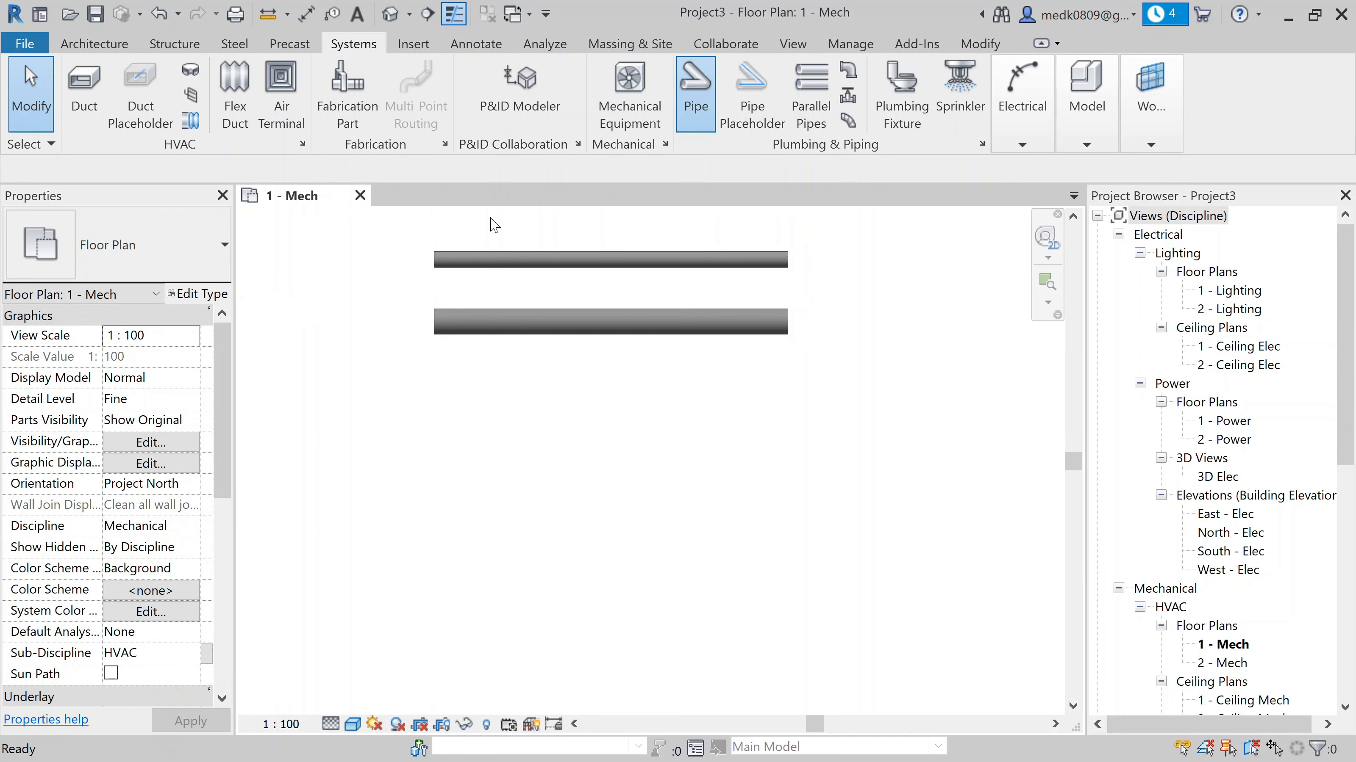
left_click(311, 168)
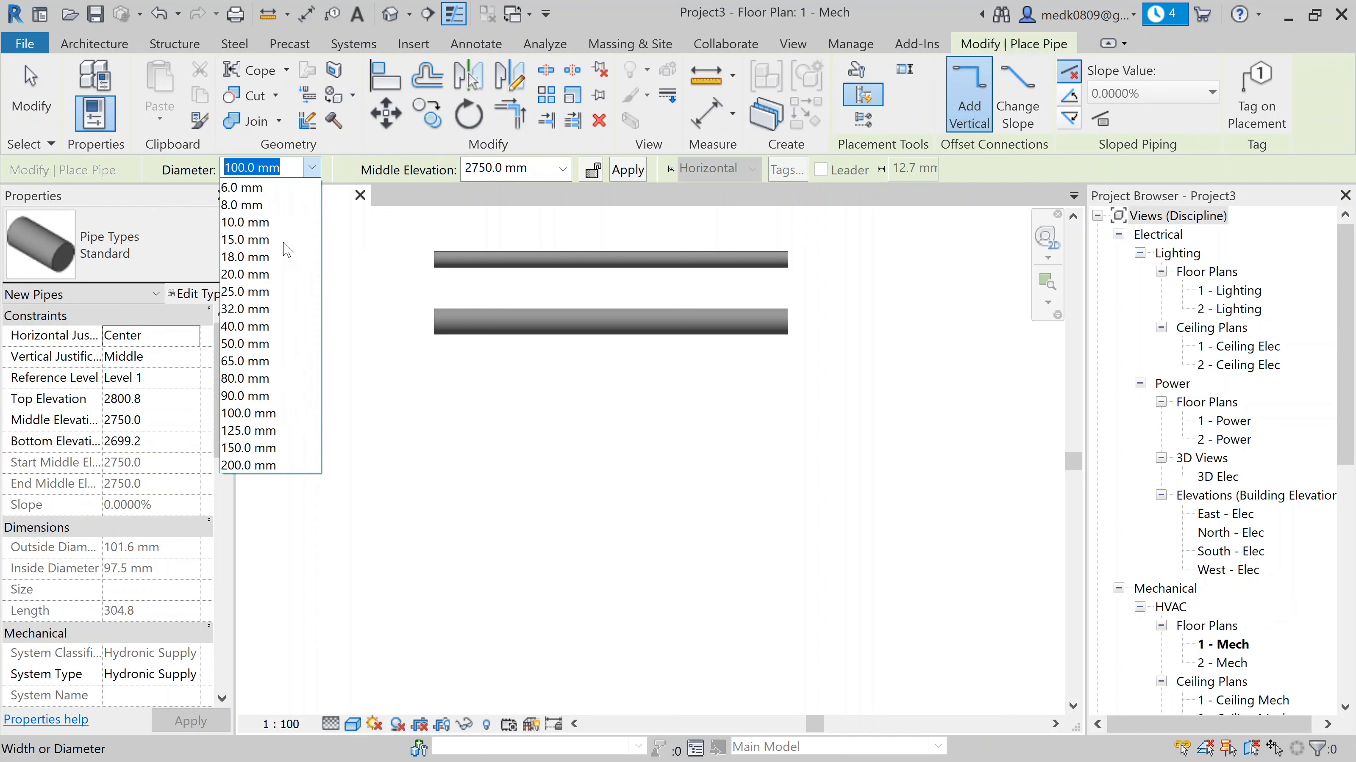
left_click(267, 448)
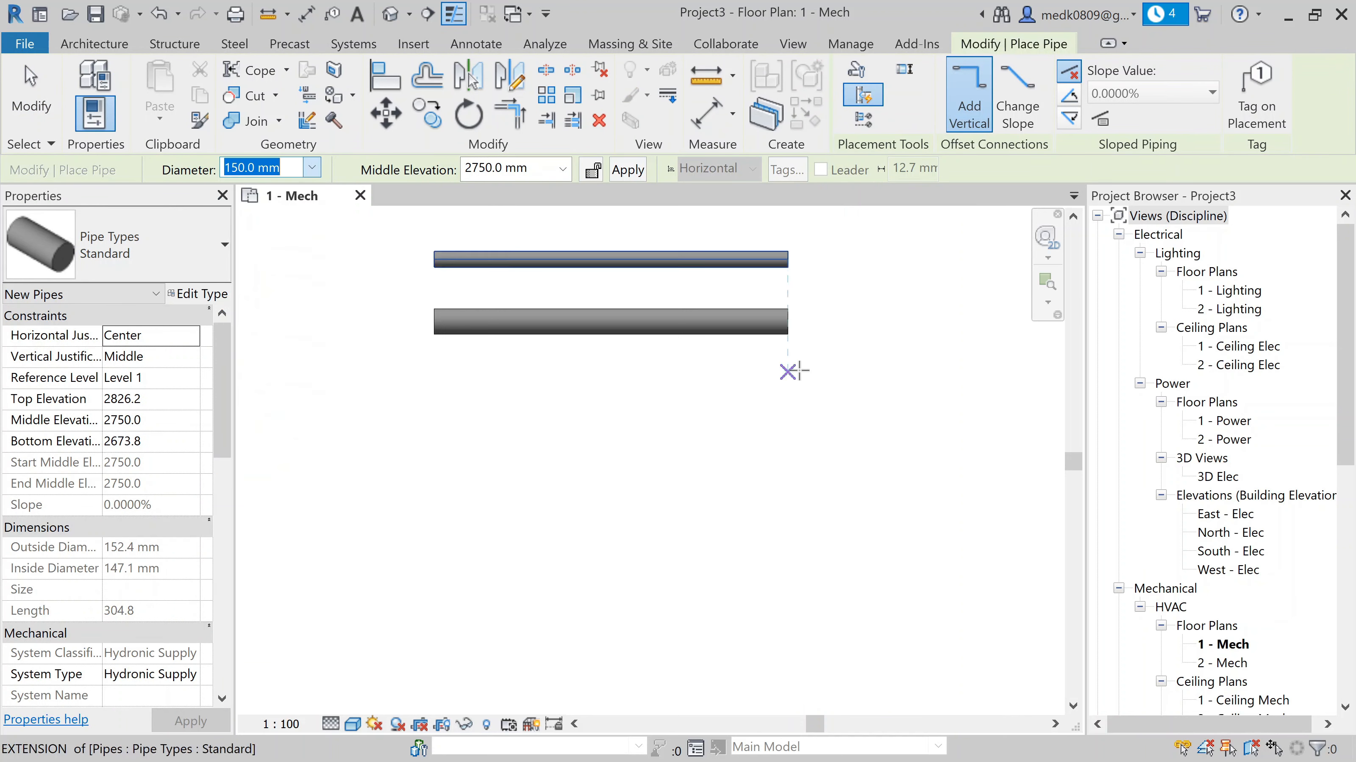
left_click(788, 411)
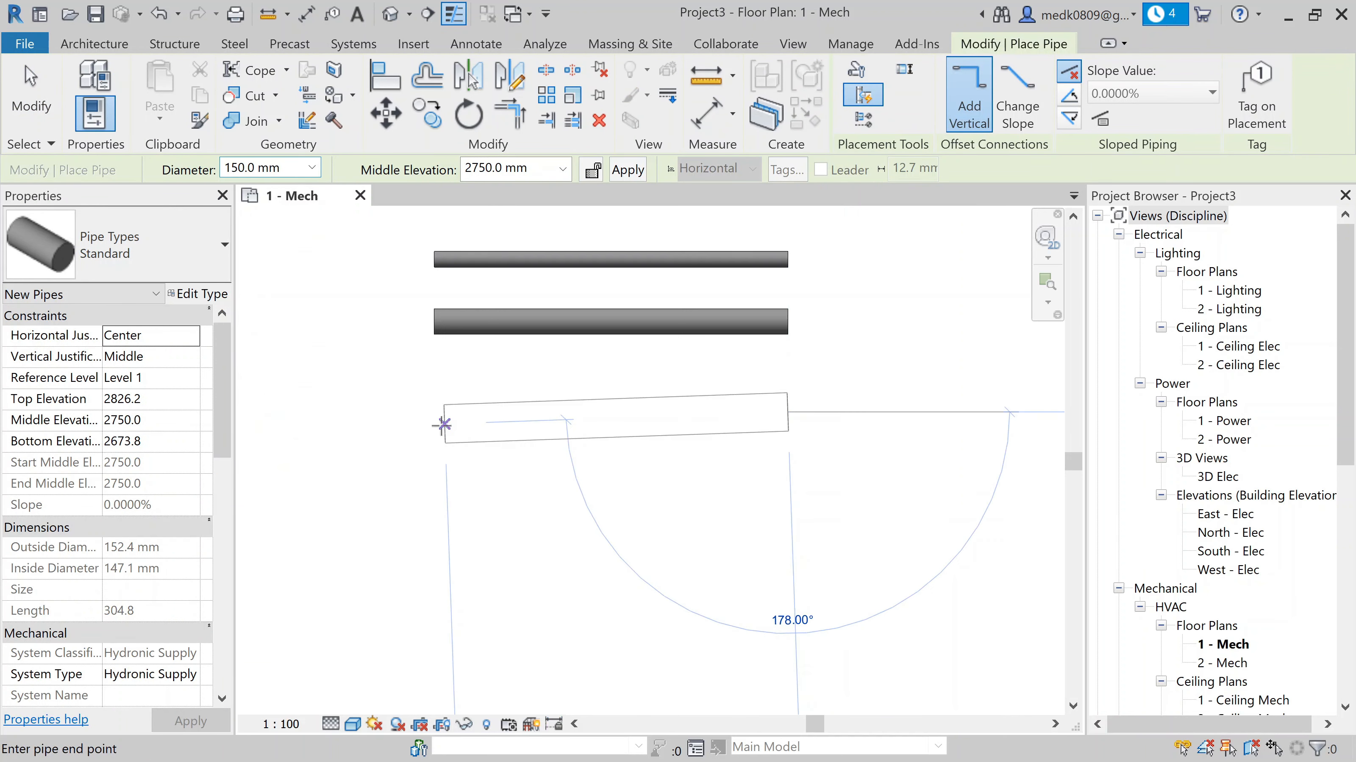
left_click(426, 416)
key("Escape")
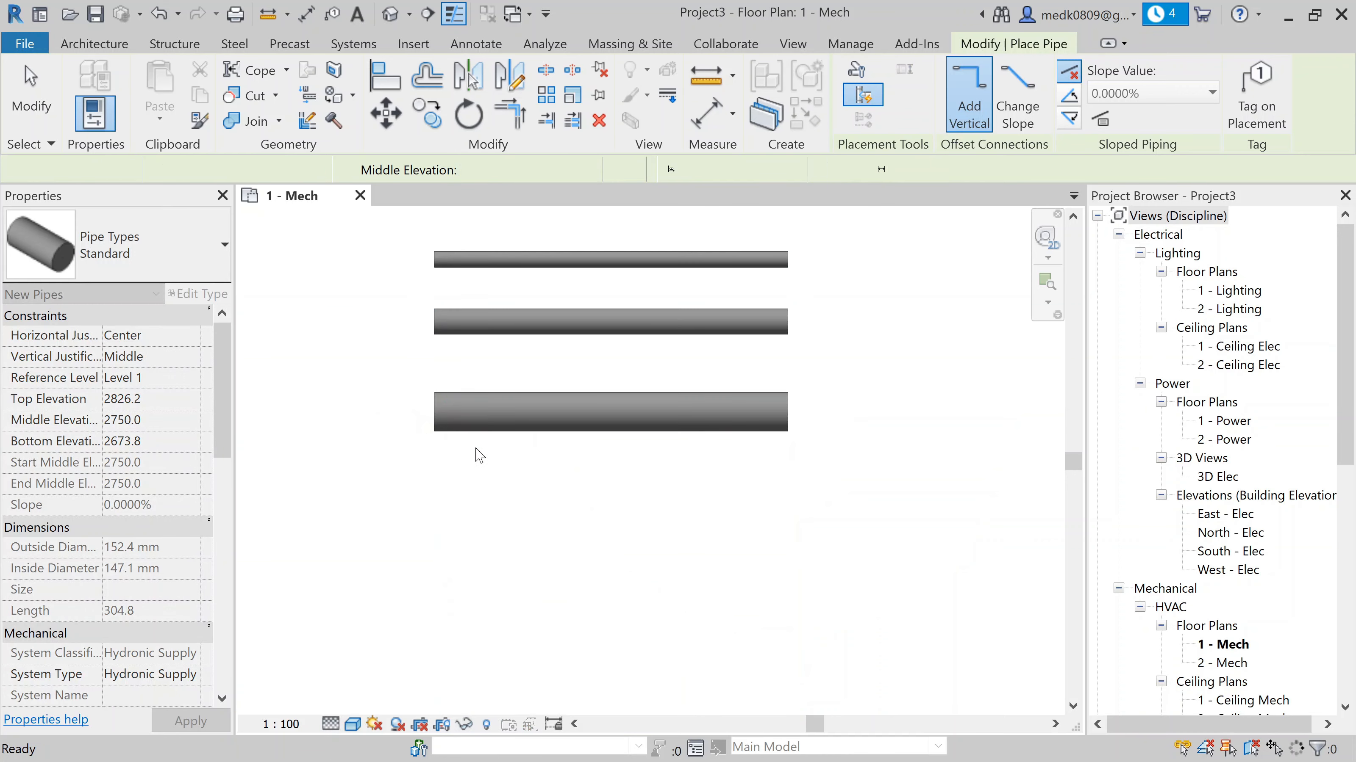
scroll(509, 468, "down", 2)
scroll(516, 477, "down", 1)
key("Escape")
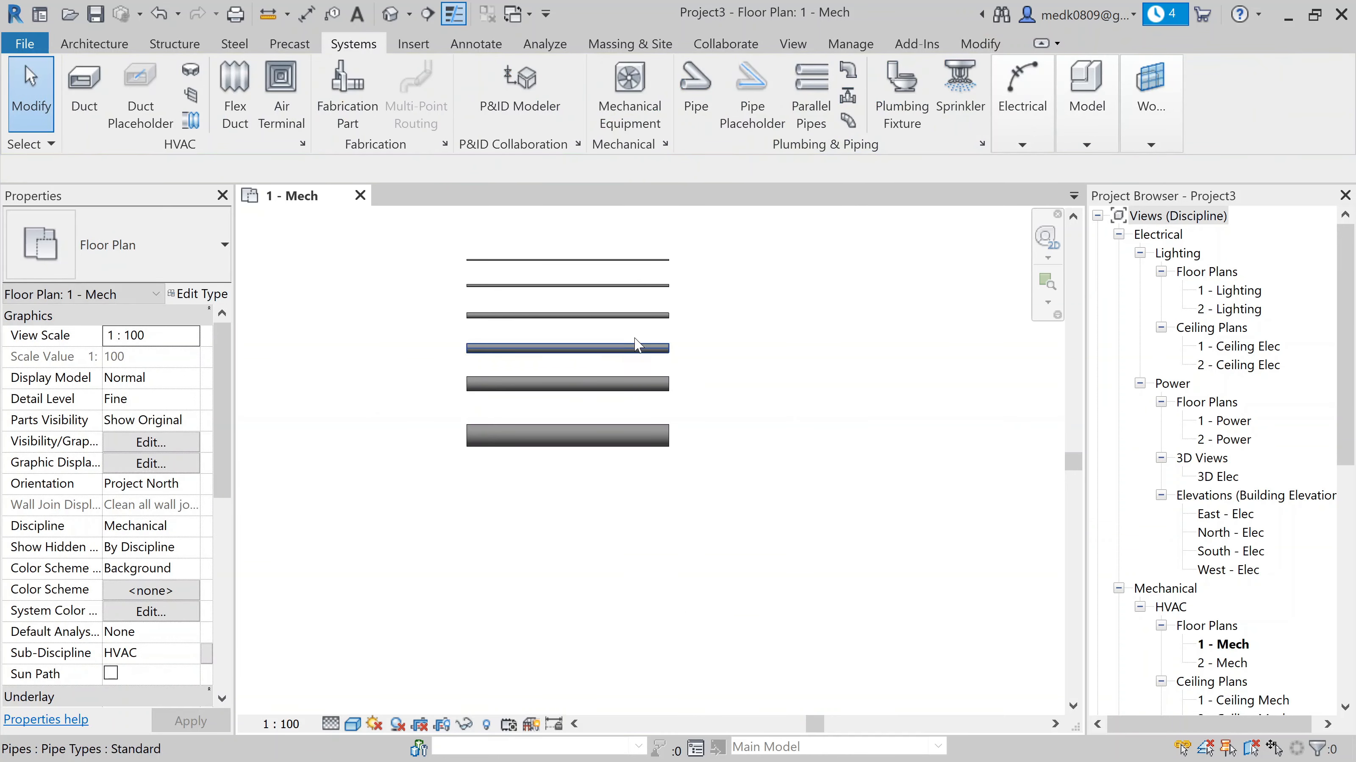
Open the default 3D view of the pipes and set it to Fine detail level and Shaded visual style
scroll(548, 229, "up", 1)
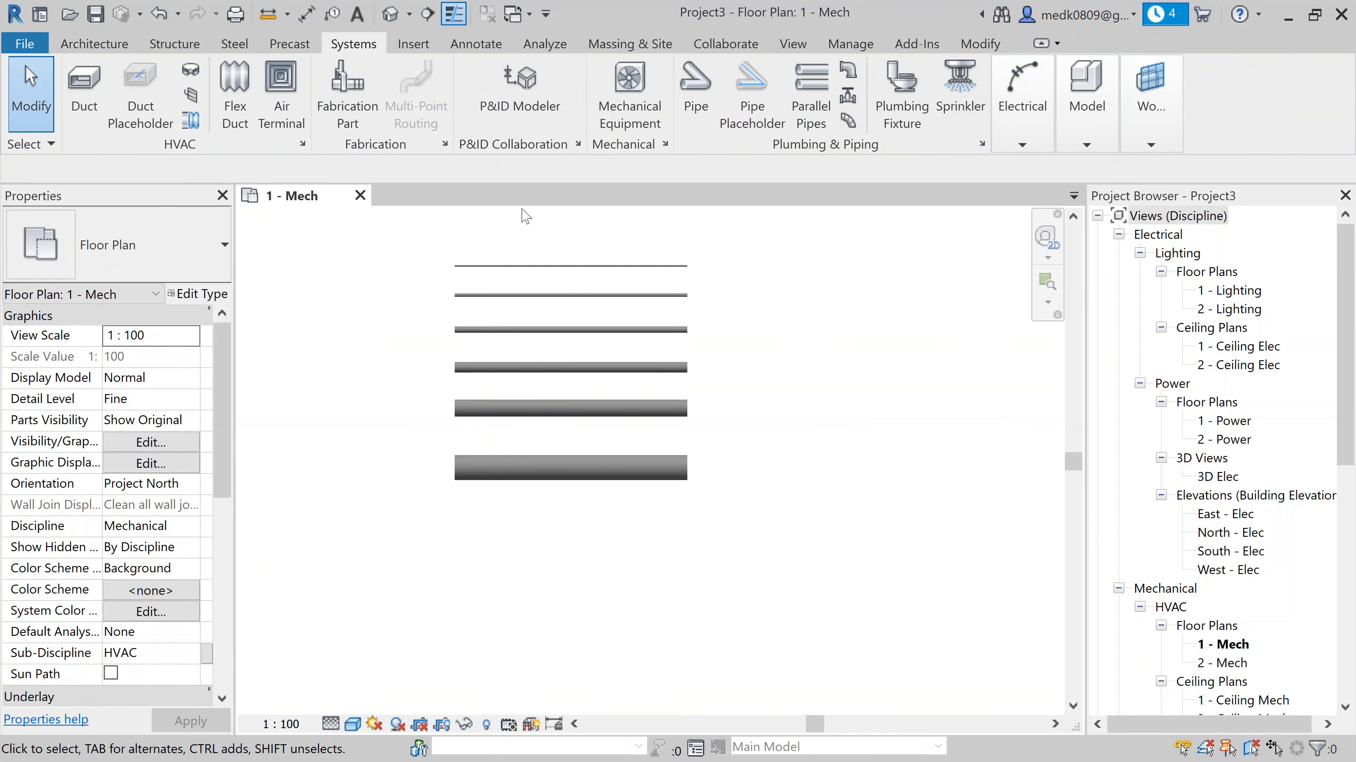
left_click(386, 16)
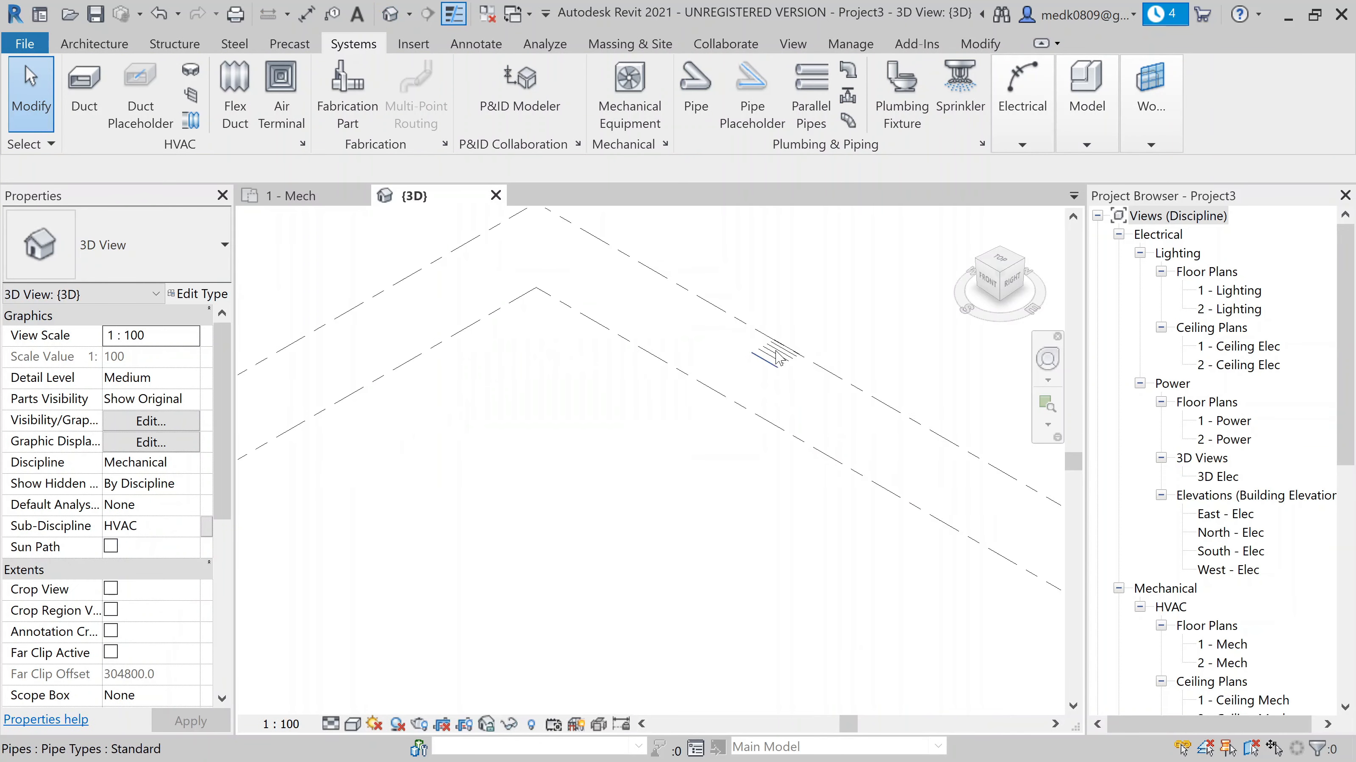
scroll(776, 357, "up", 3)
middle_click_drag(784, 369, 621, 465)
left_click(352, 724)
left_click(355, 710)
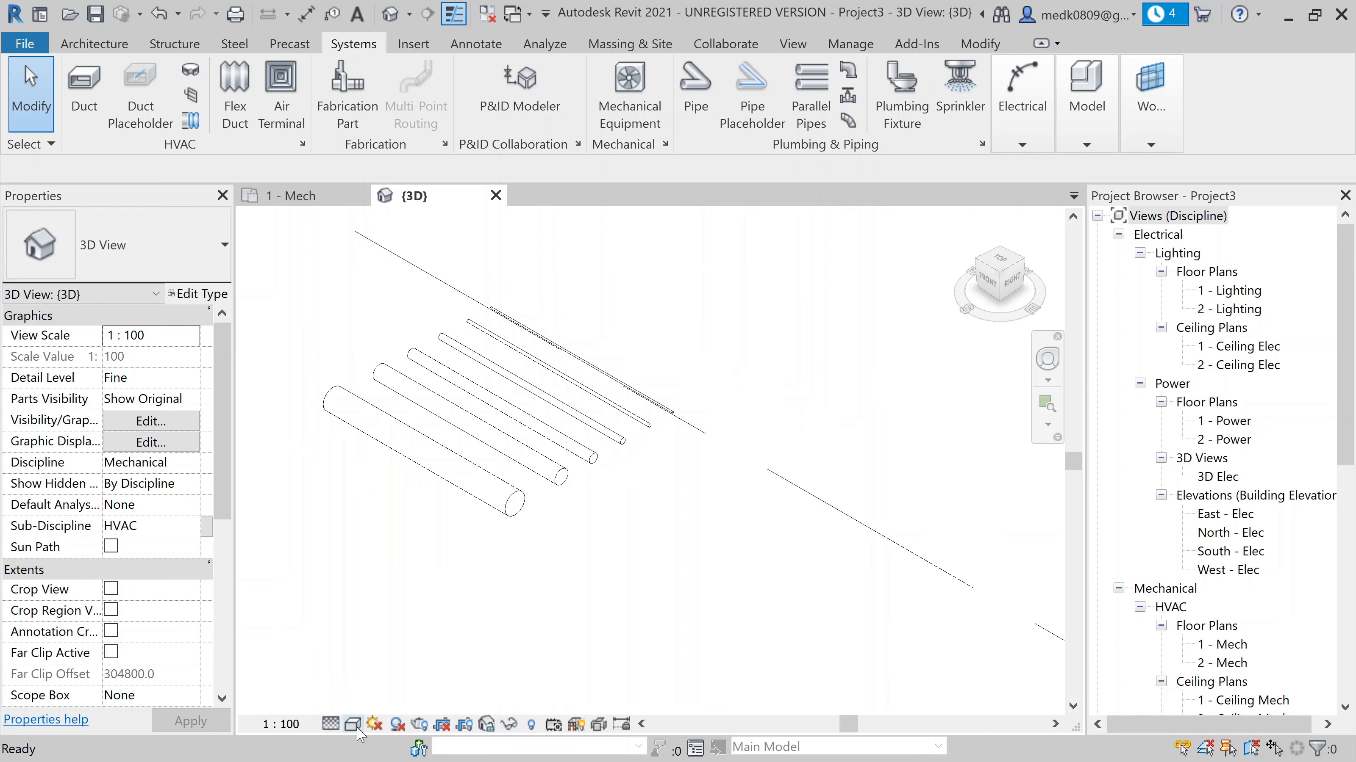
left_click(356, 726)
left_click(381, 667)
scroll(467, 446, "up", 2)
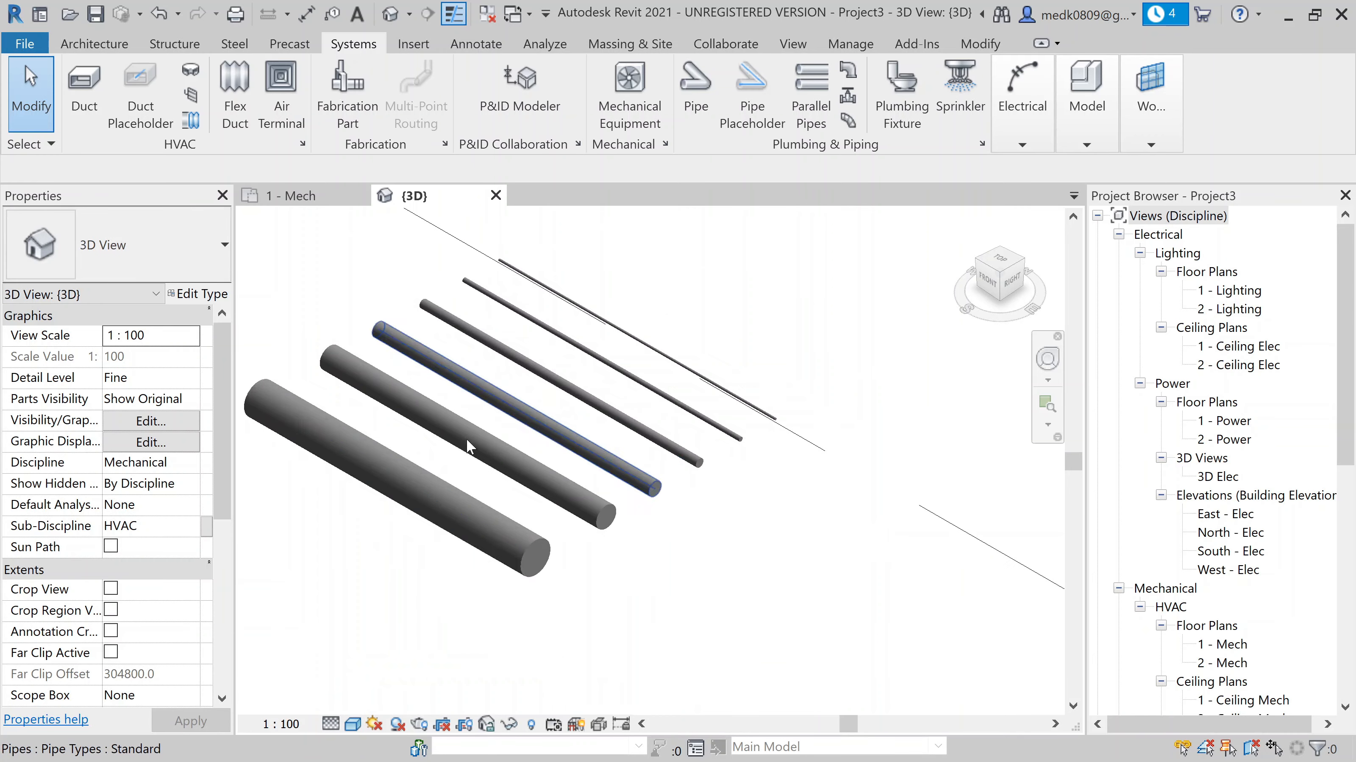
scroll(467, 446, "up", 1)
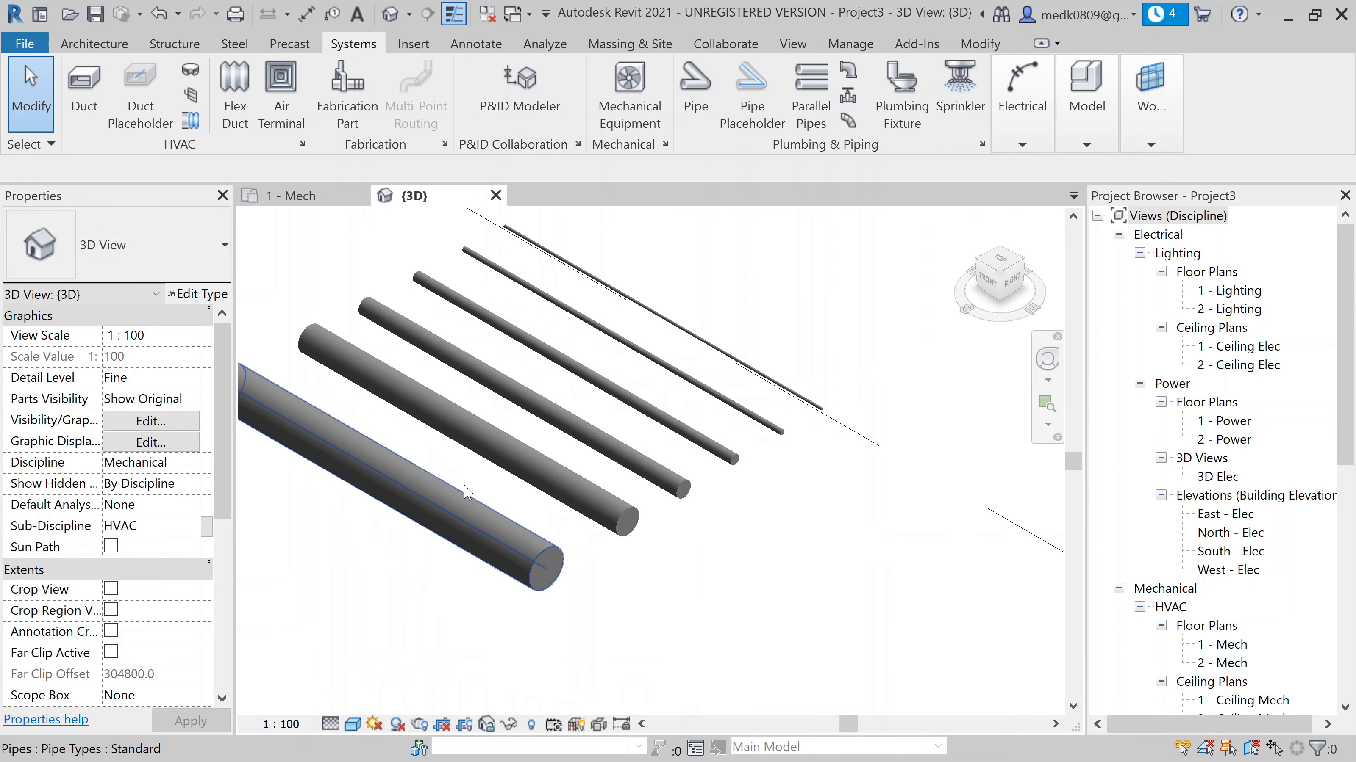
Load the family PIPE FAMILY FOR YOUTUBE.rfa from the Desktop into the project
left_click(418, 47)
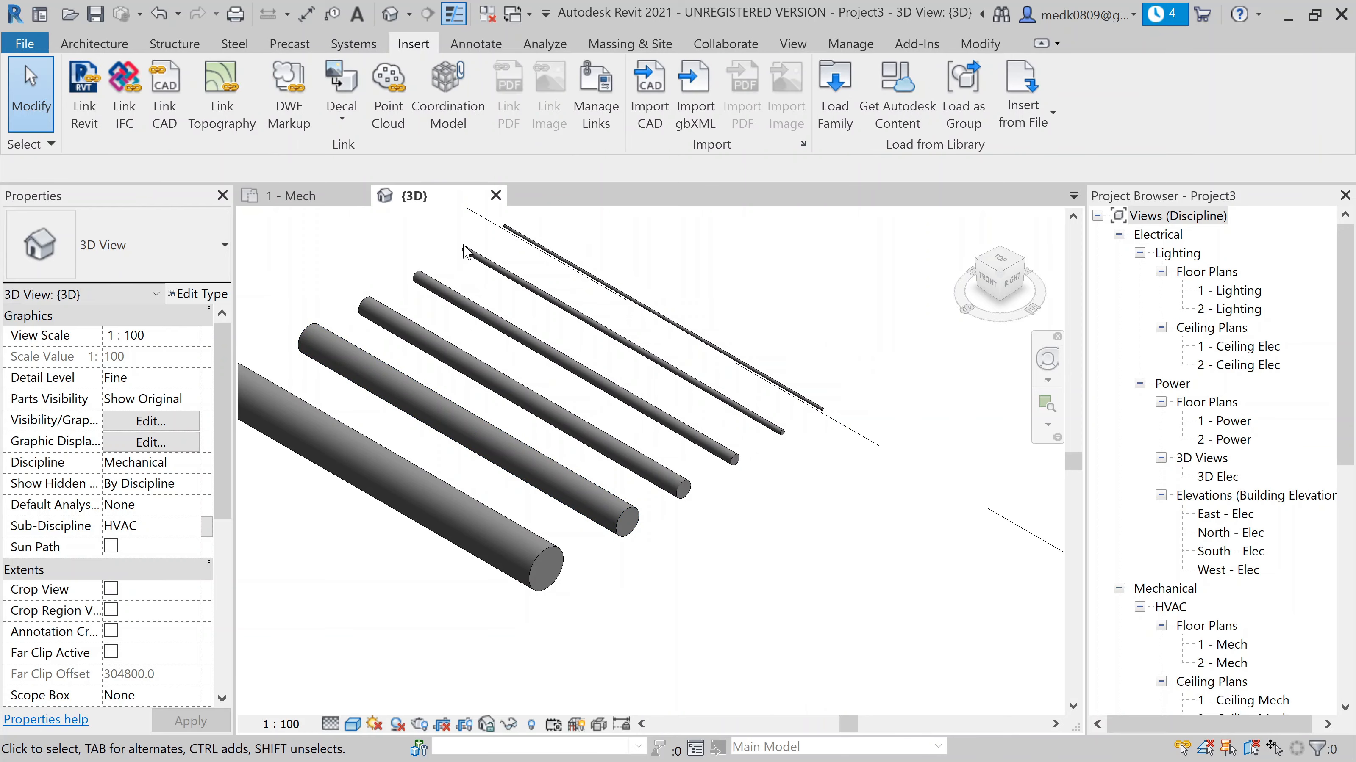
left_click(834, 91)
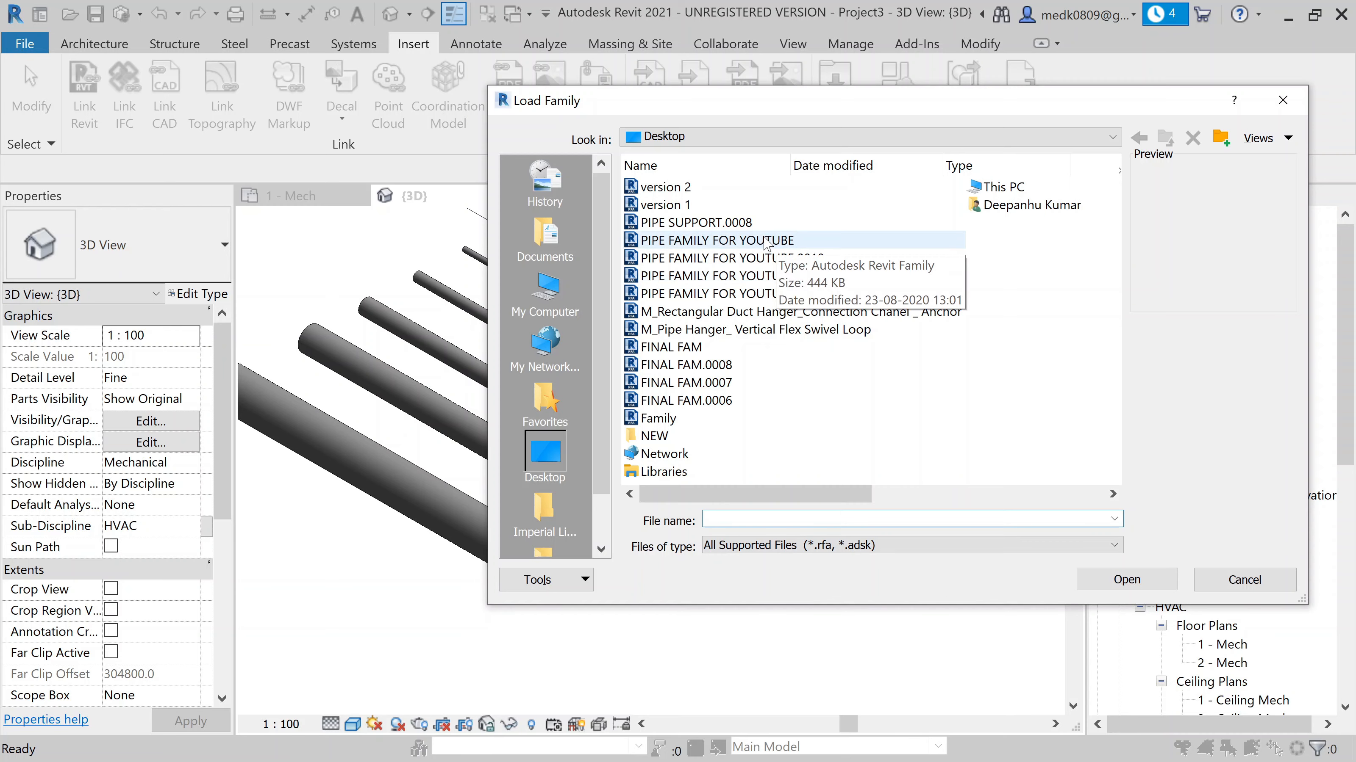
left_click(767, 242)
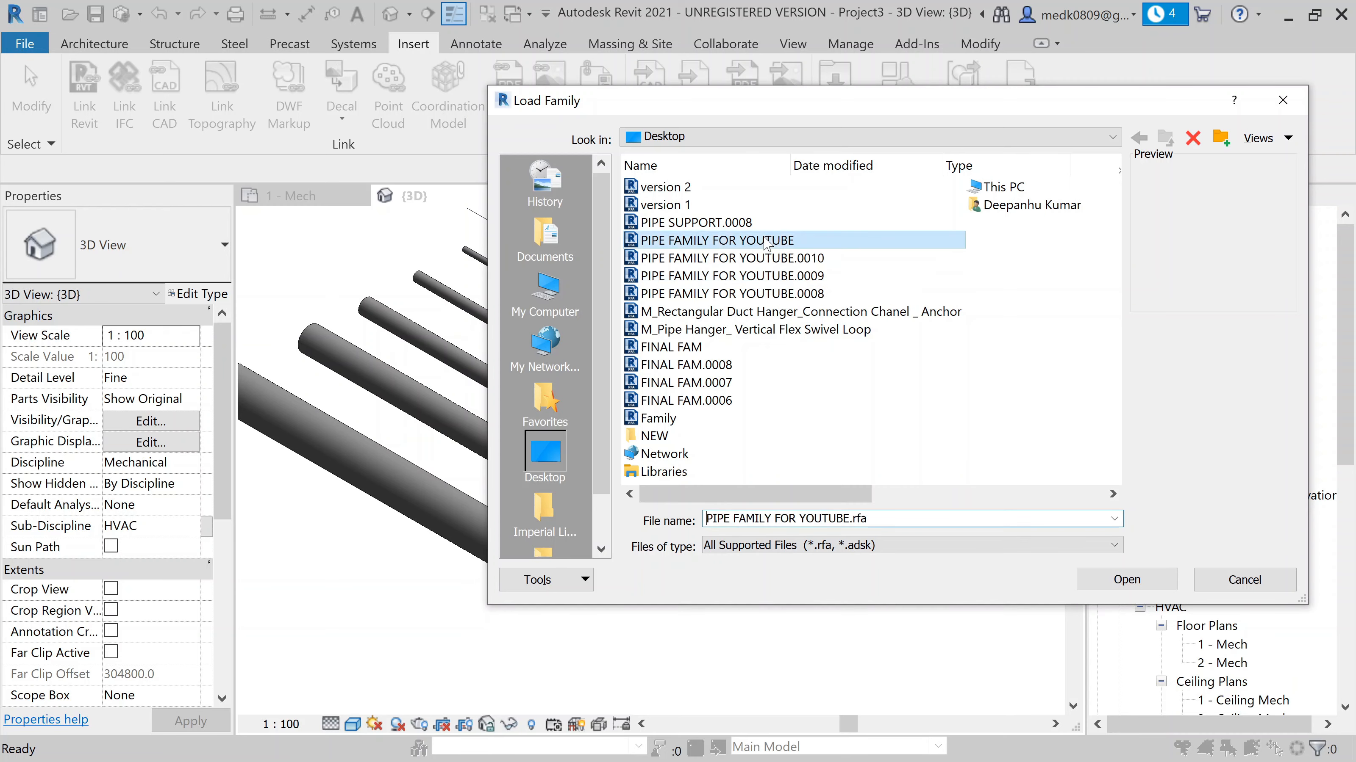
left_click(1125, 577)
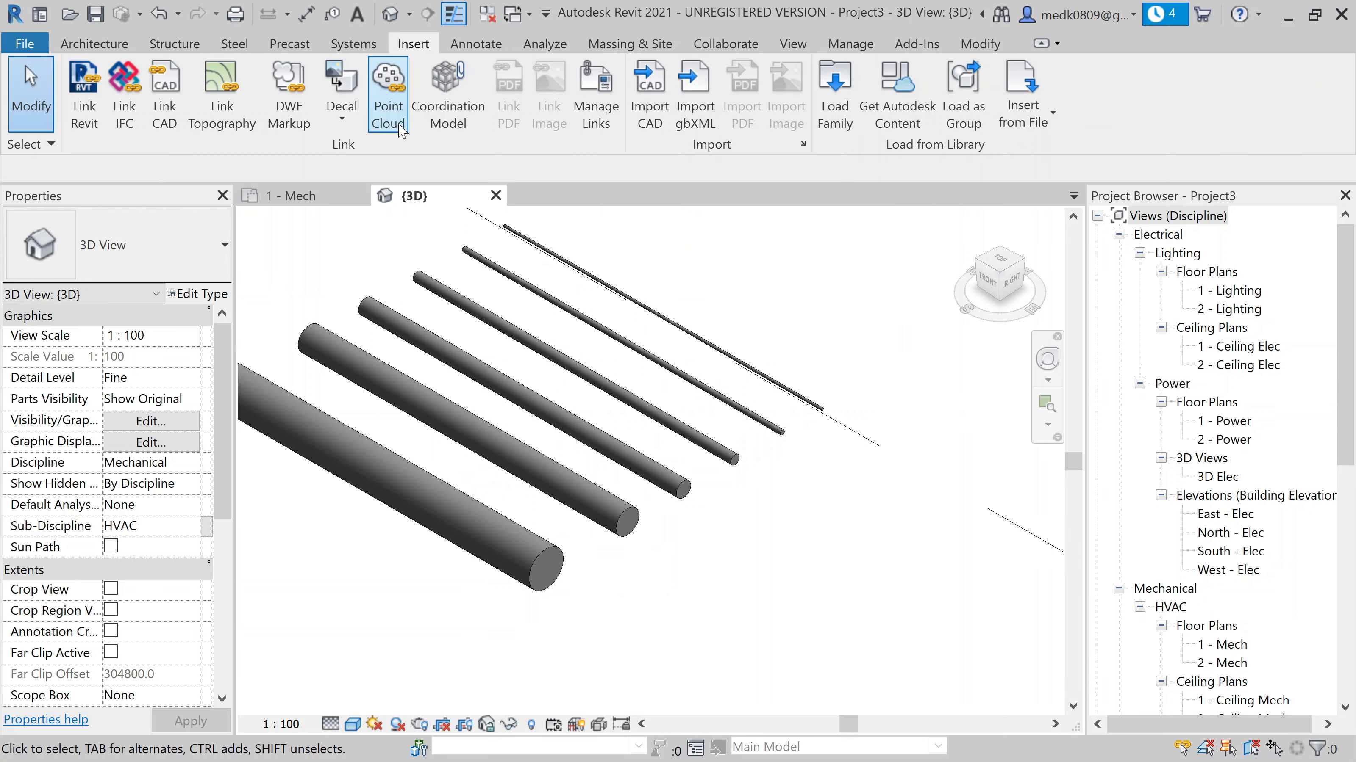
Place the PIPE FAMILY FOR YOUTUBE pipe accessory on the 150 mm pipe, near its front end
left_click(353, 44)
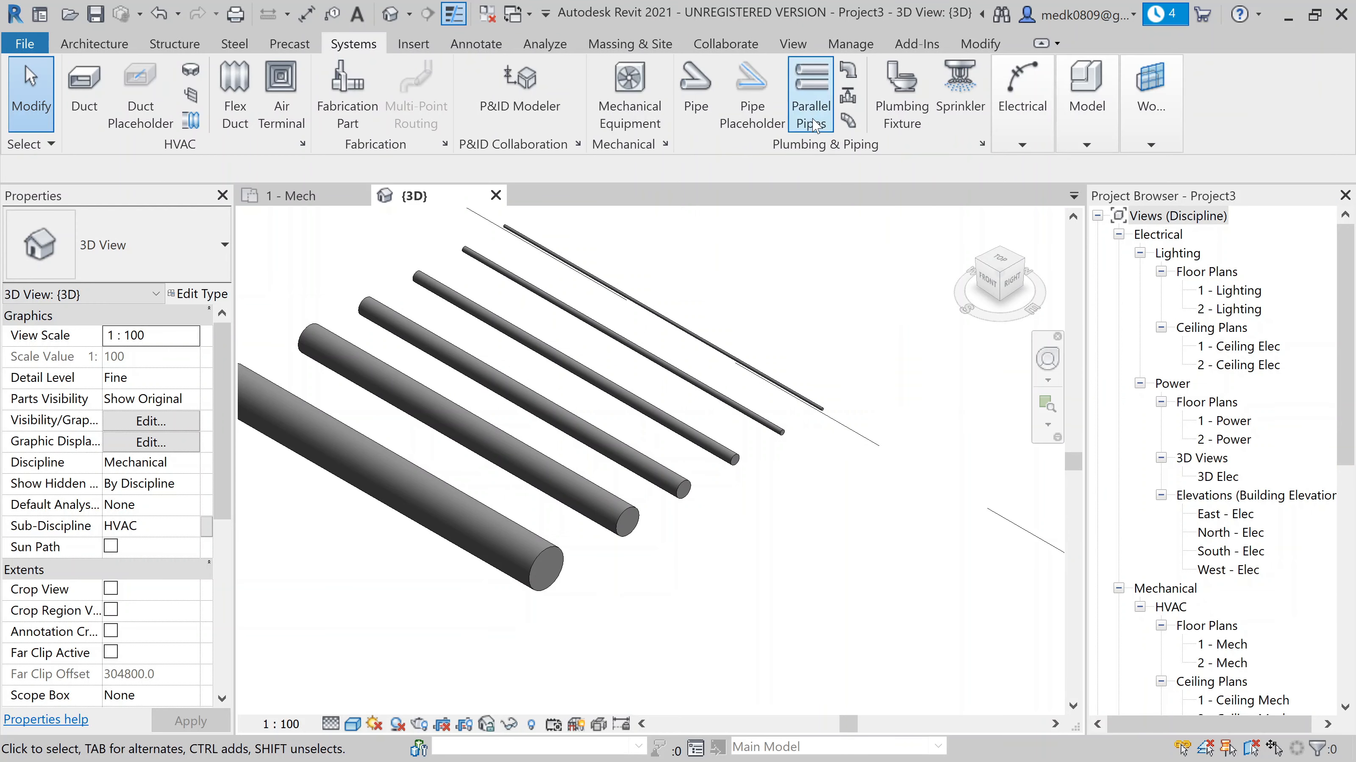
left_click(846, 96)
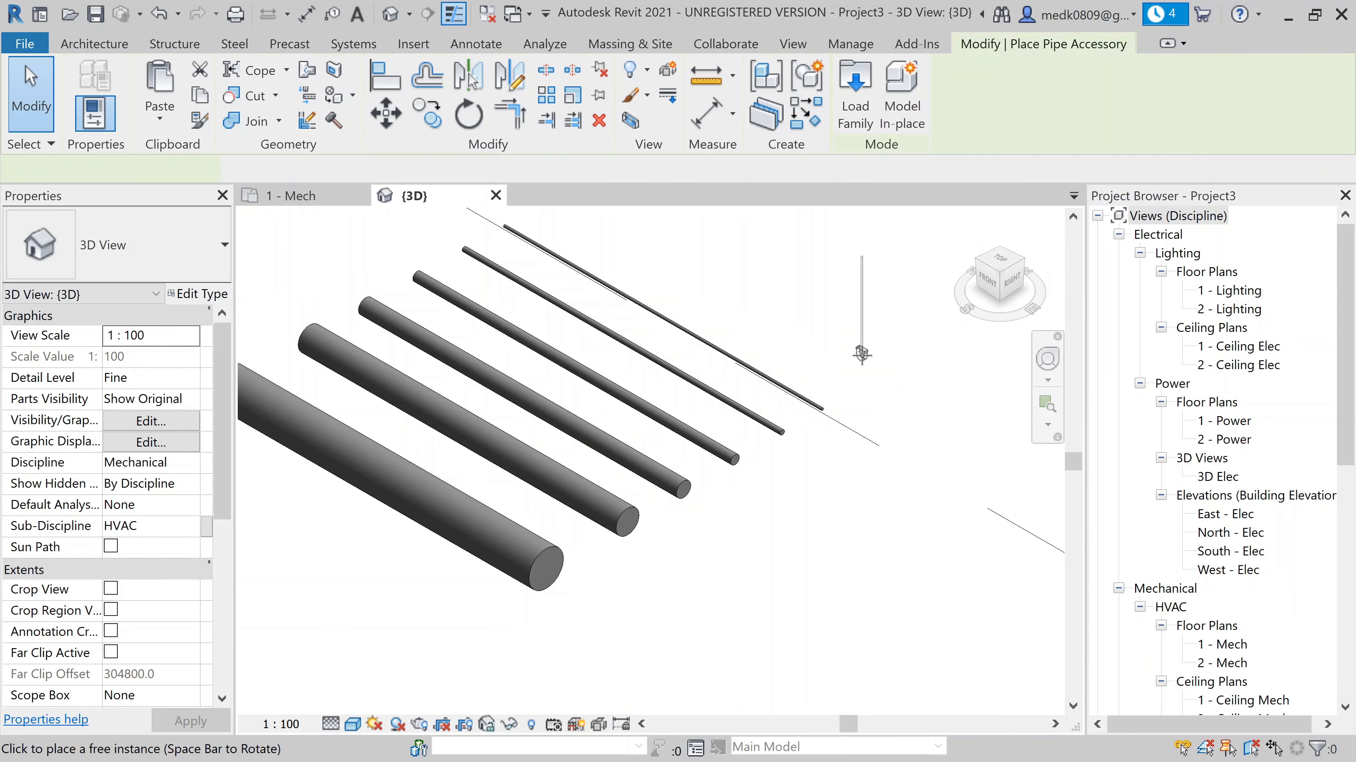
scroll(507, 535, "up", 1)
scroll(507, 536, "up", 2)
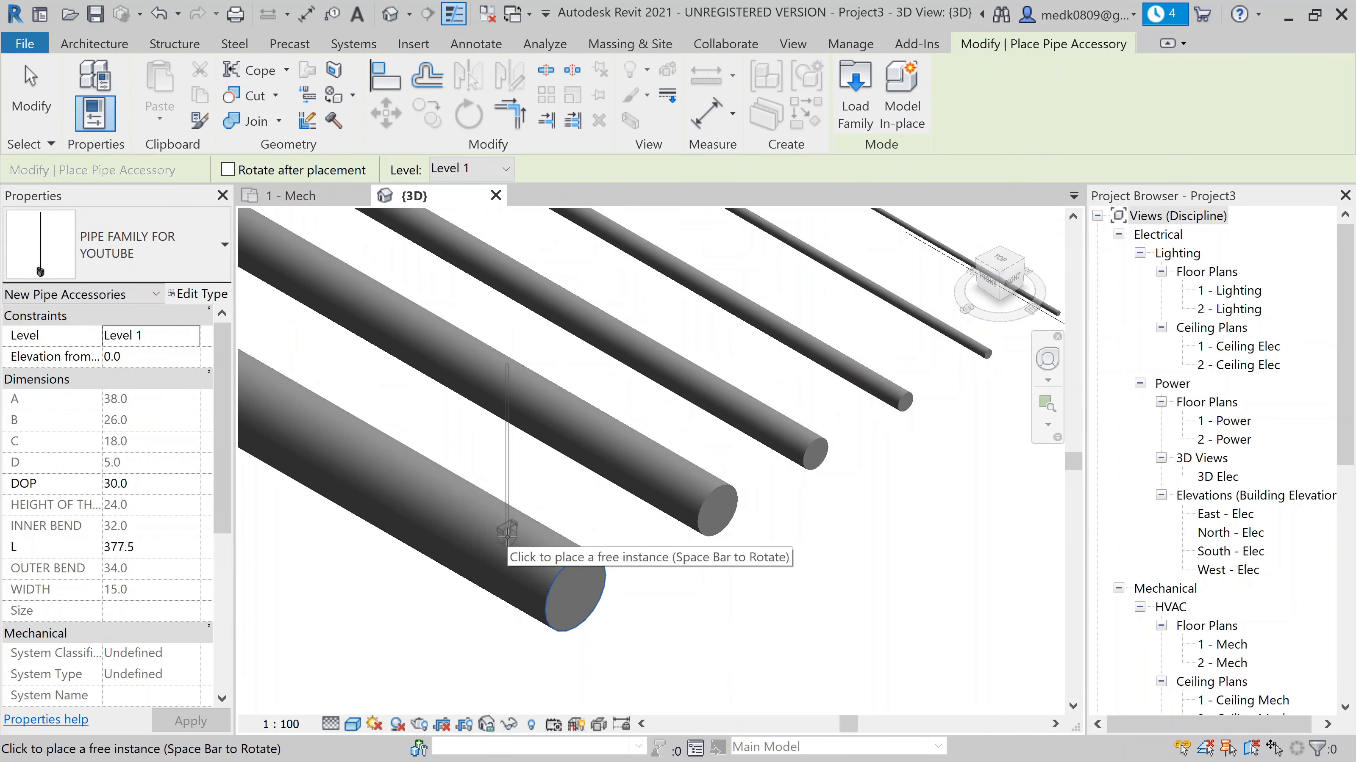
left_click(409, 497)
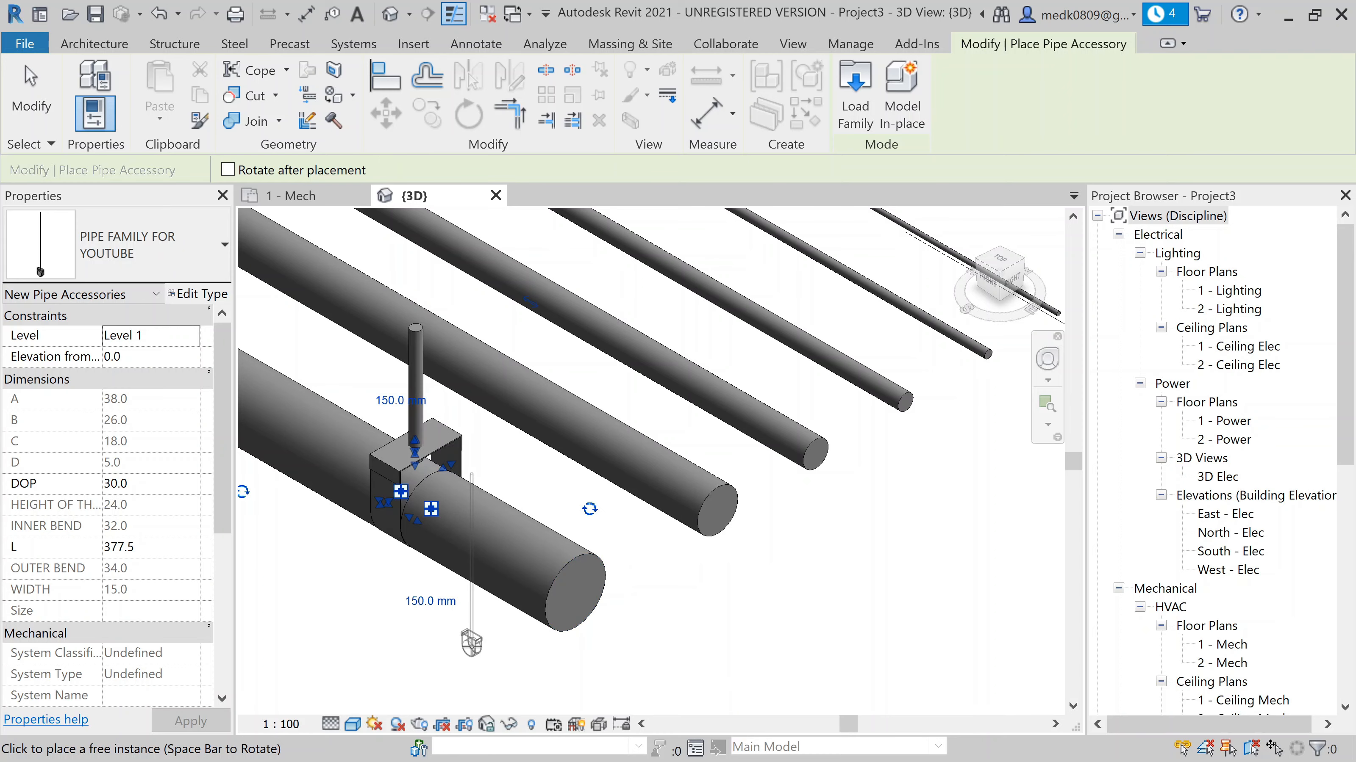
Place further hangers on the 100 mm and 65 mm pipes near their front ends
left_click(587, 436)
scroll(699, 425, "up", 3)
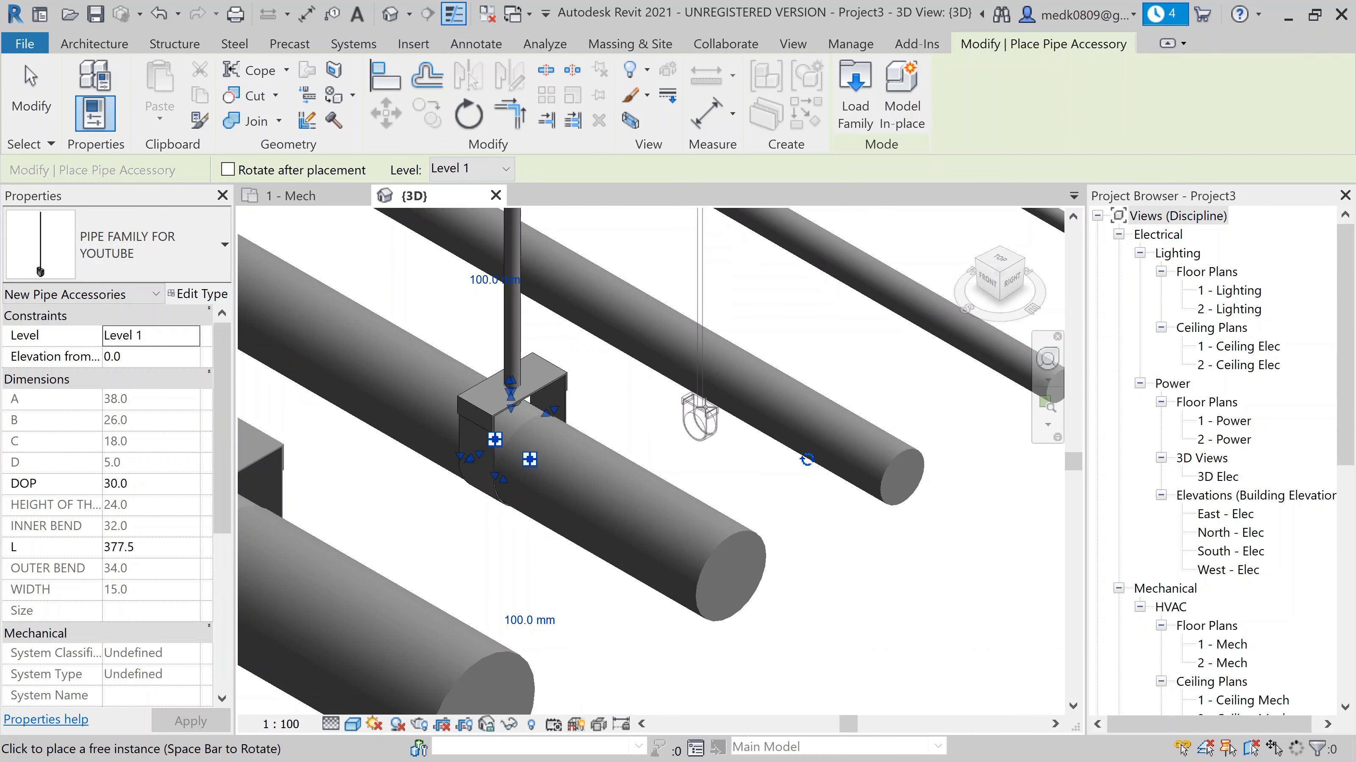
left_click(686, 655)
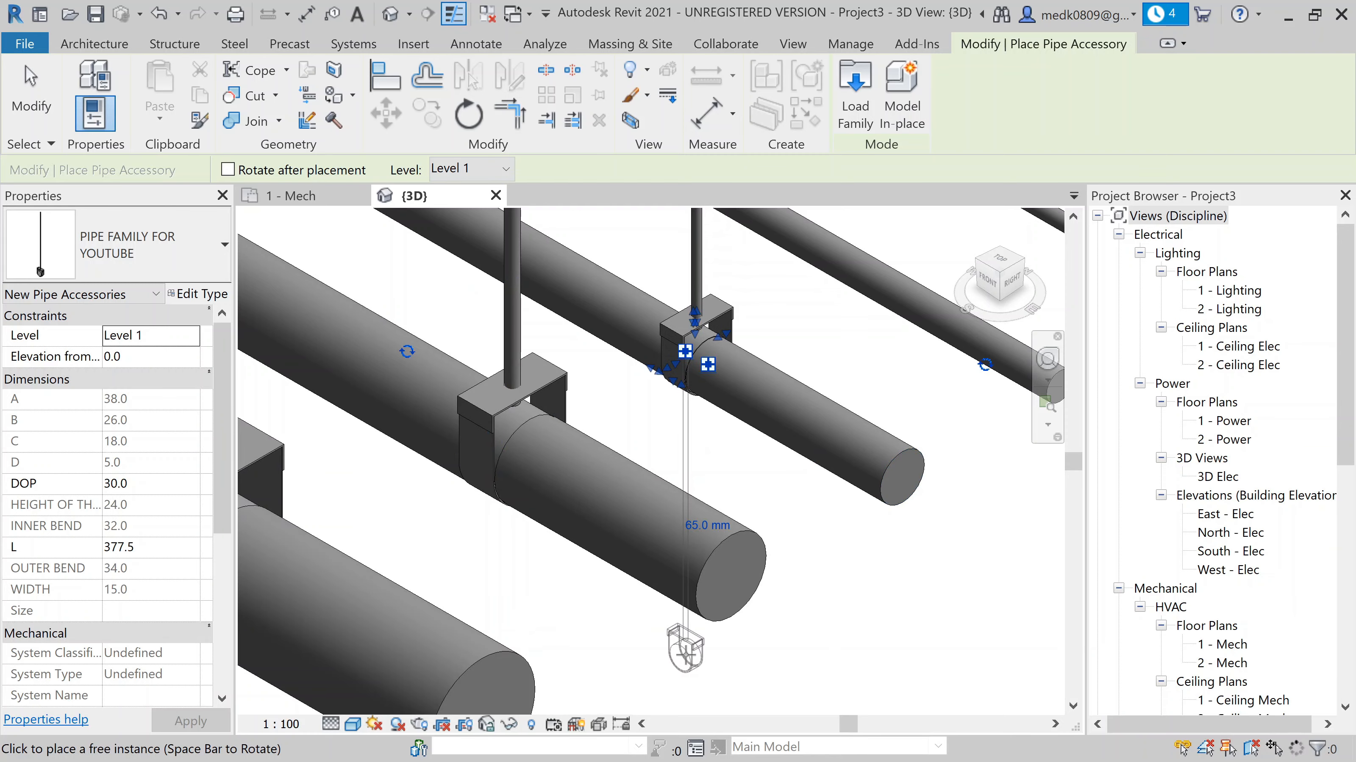
Place hangers on the 40 mm pipe and on the second-thinnest pipe beside it
scroll(686, 642, "down", 3)
scroll(787, 482, "up", 3)
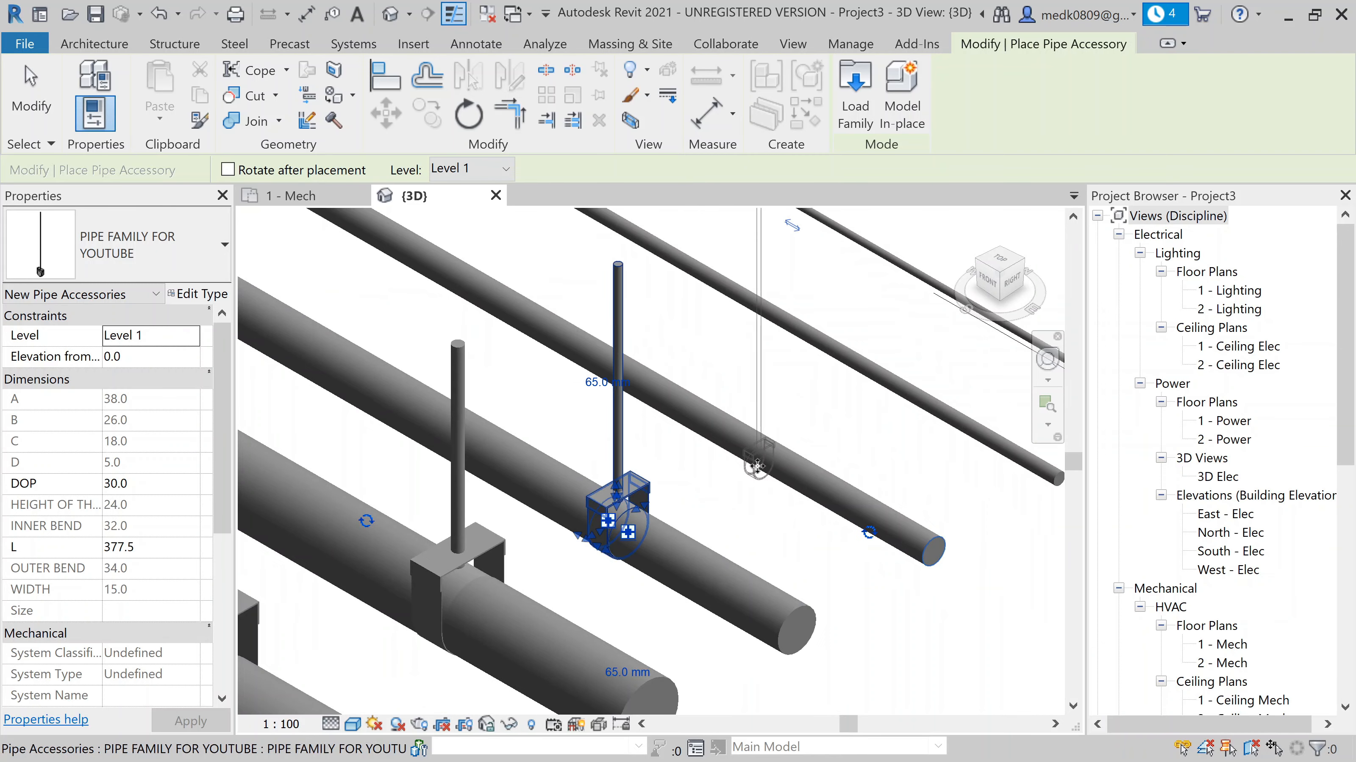
left_click(759, 451)
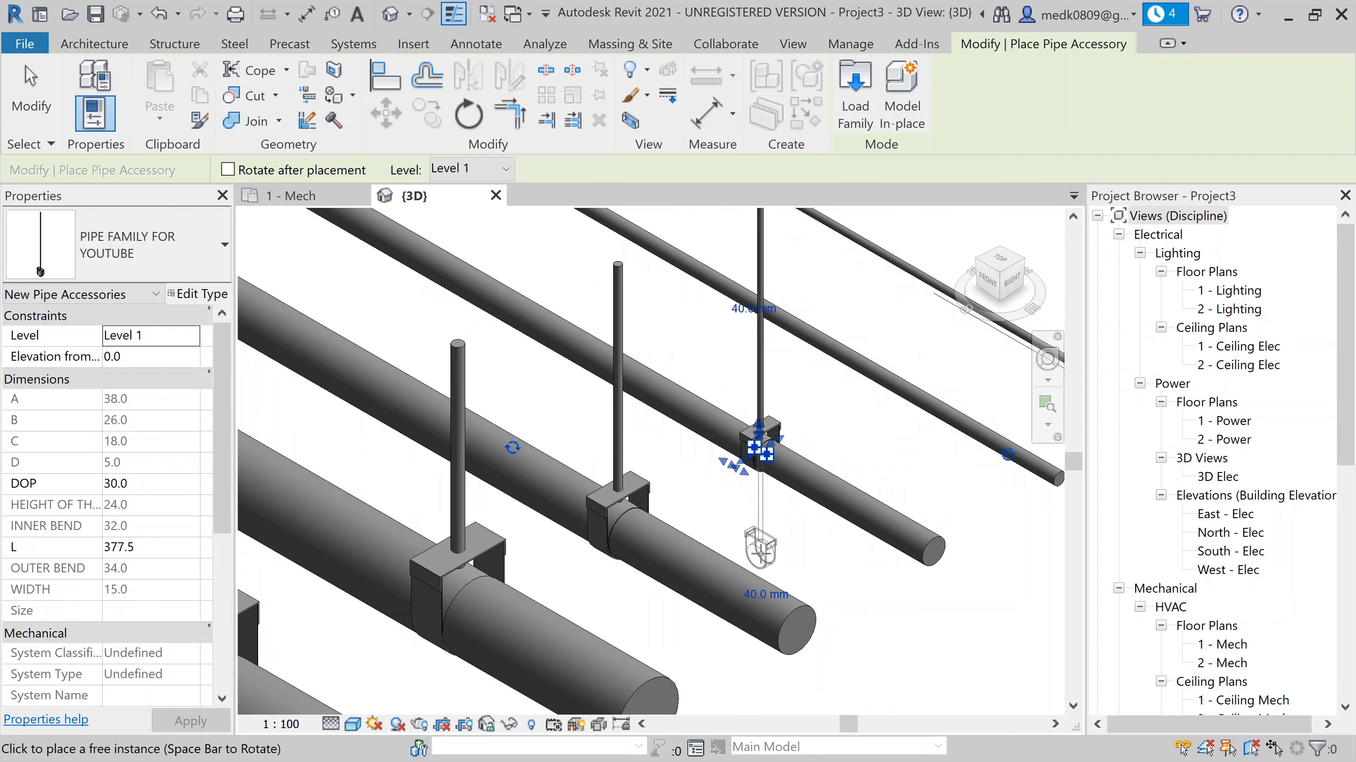
scroll(760, 553, "down", 3)
scroll(801, 427, "up", 3)
scroll(822, 453, "up", 4)
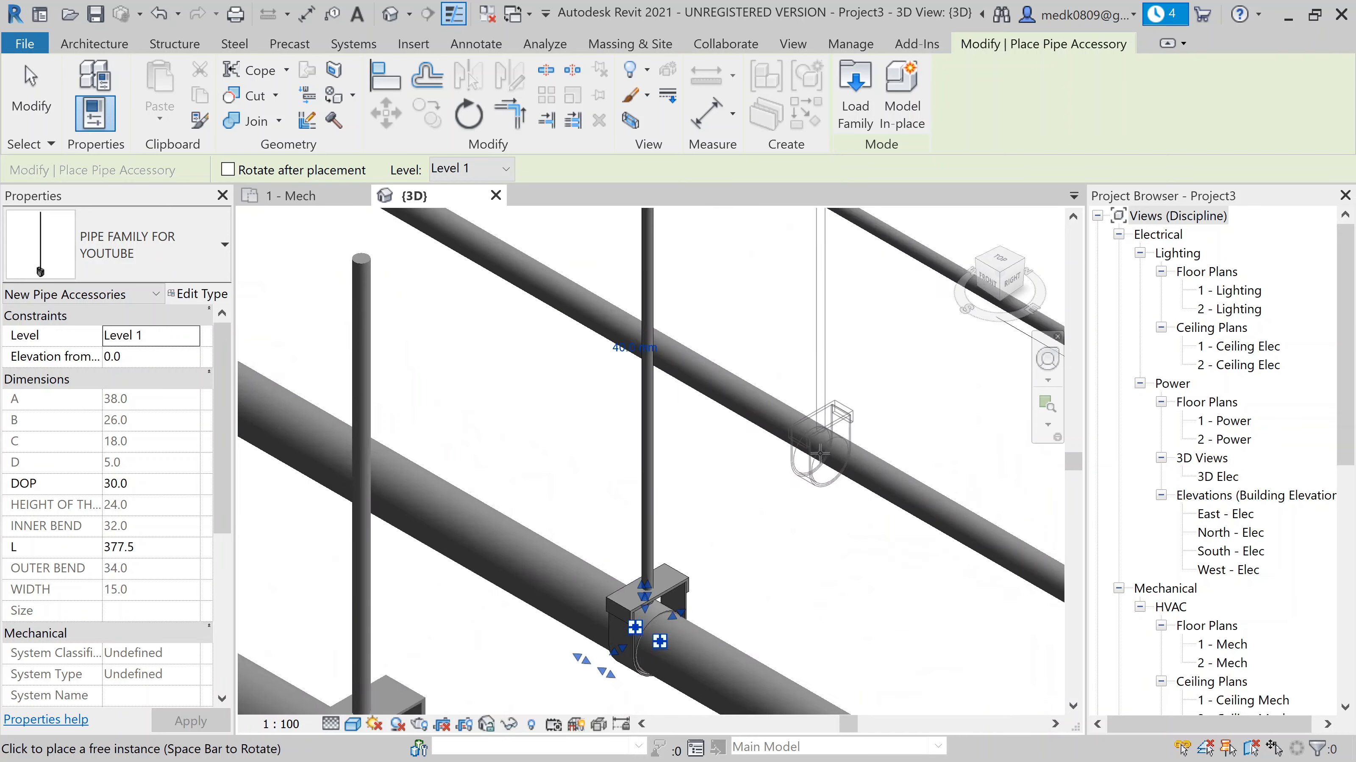
left_click(804, 423)
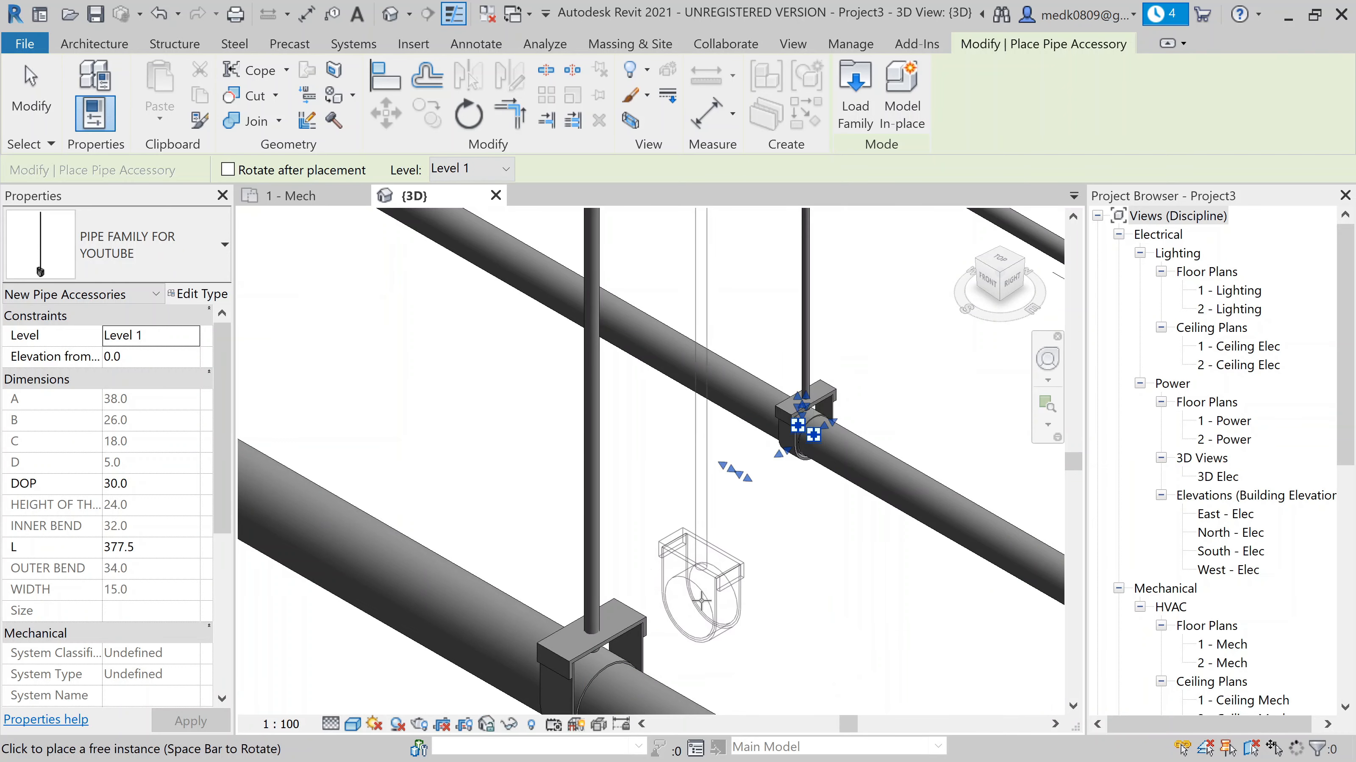
Place a hanger on the thinnest pipe and end the pipe accessory placement
scroll(700, 599, "down", 3)
scroll(901, 438, "up", 4)
middle_click_drag(904, 412, 676, 469)
scroll(677, 470, "down", 2)
key("space")
scroll(737, 437, "up", 3)
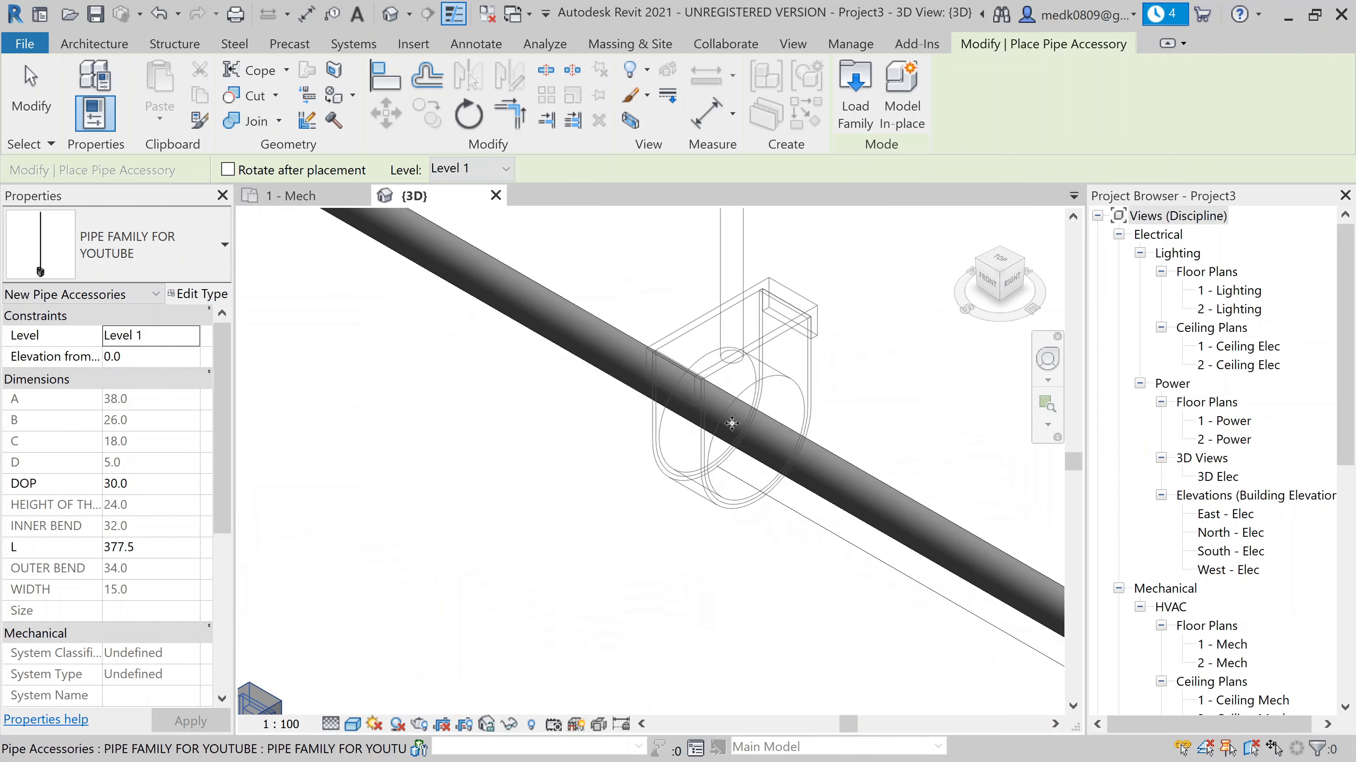
key("space")
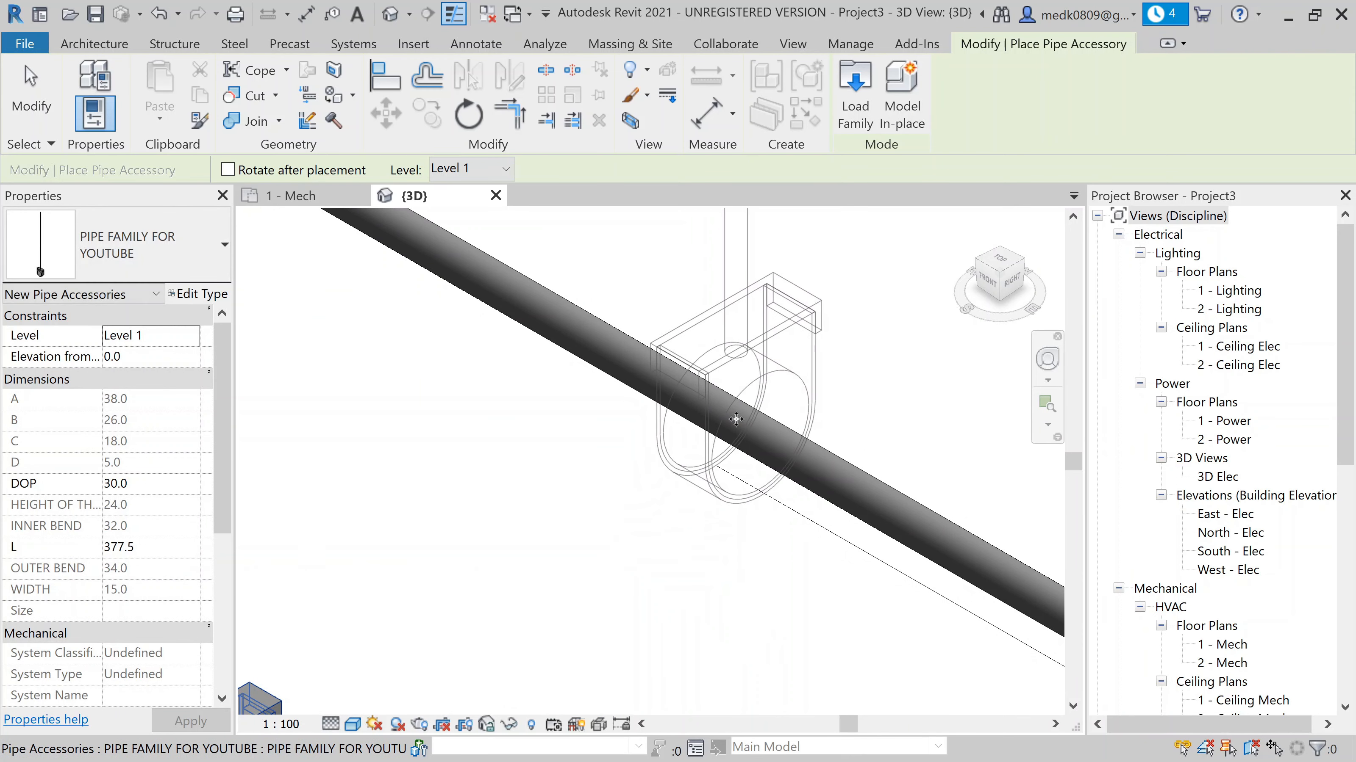
scroll(742, 384, "down", 3)
left_click(739, 416)
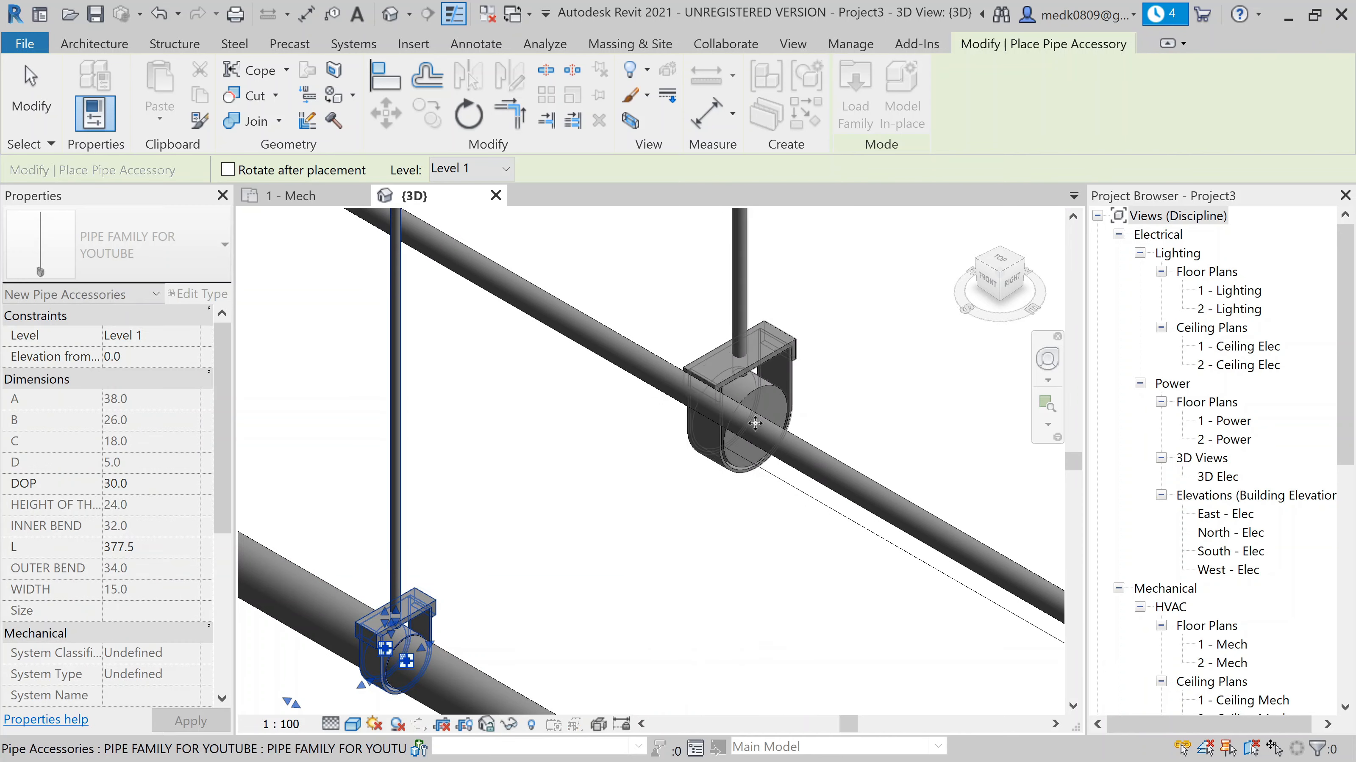
key("ctrl+z")
left_click(824, 472)
key("Escape")
scroll(692, 512, "down", 2)
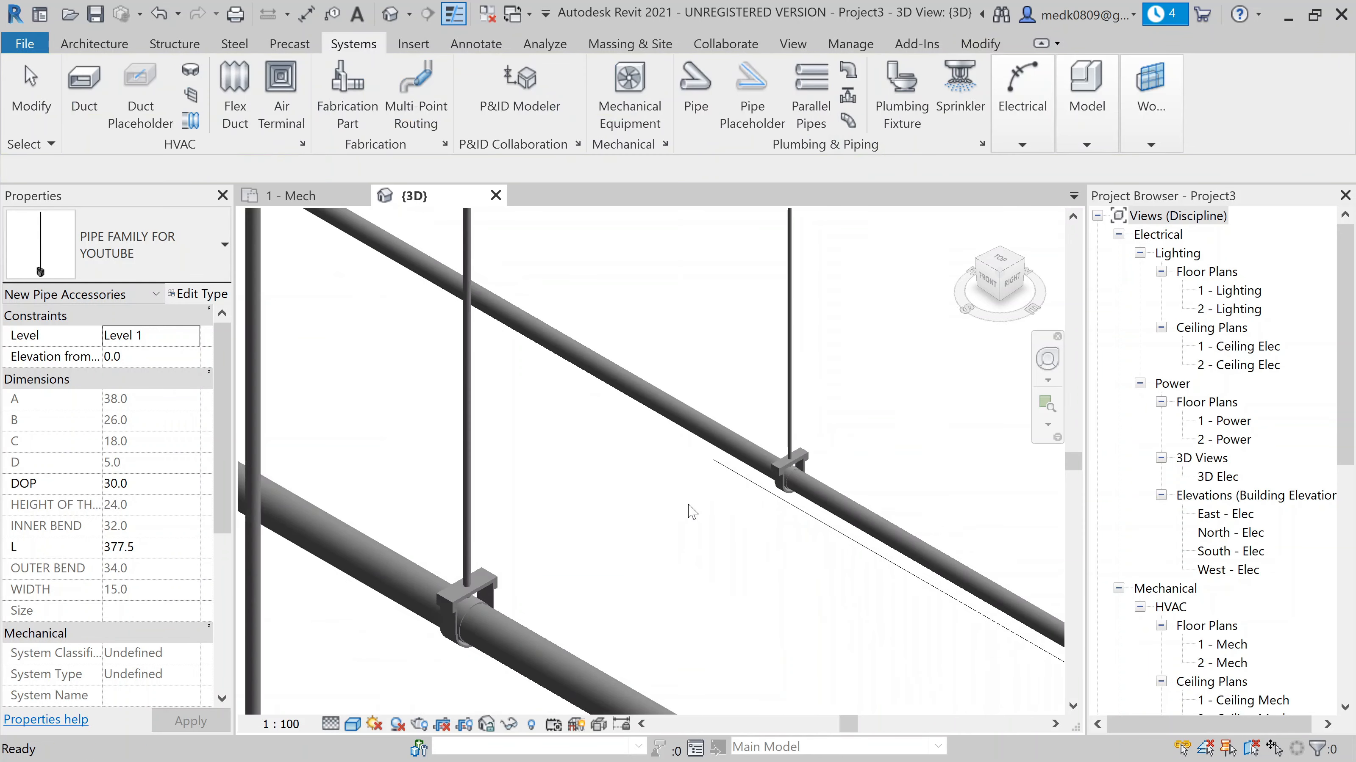
Set the 3D view's visual style to Realistic and clear the pipe selection
scroll(795, 478, "up", 10)
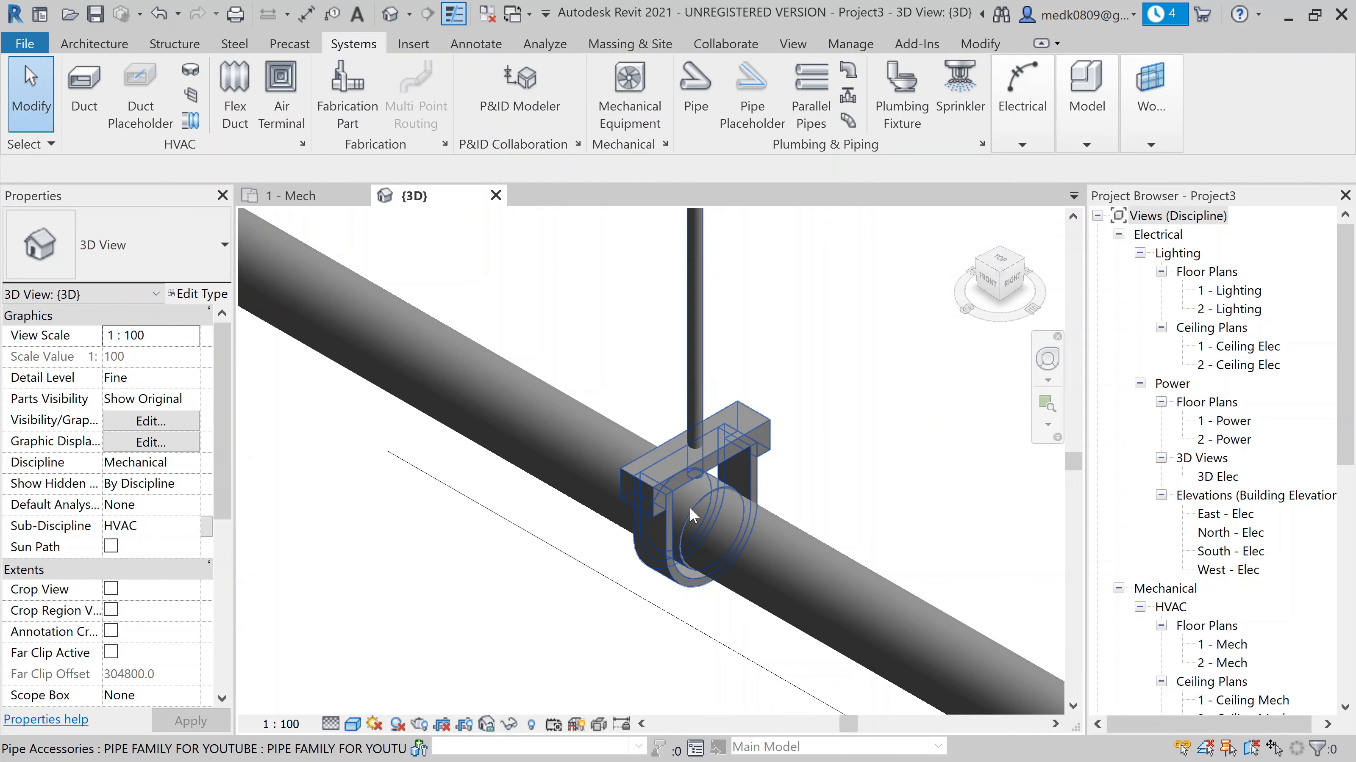
scroll(692, 512, "down", 8)
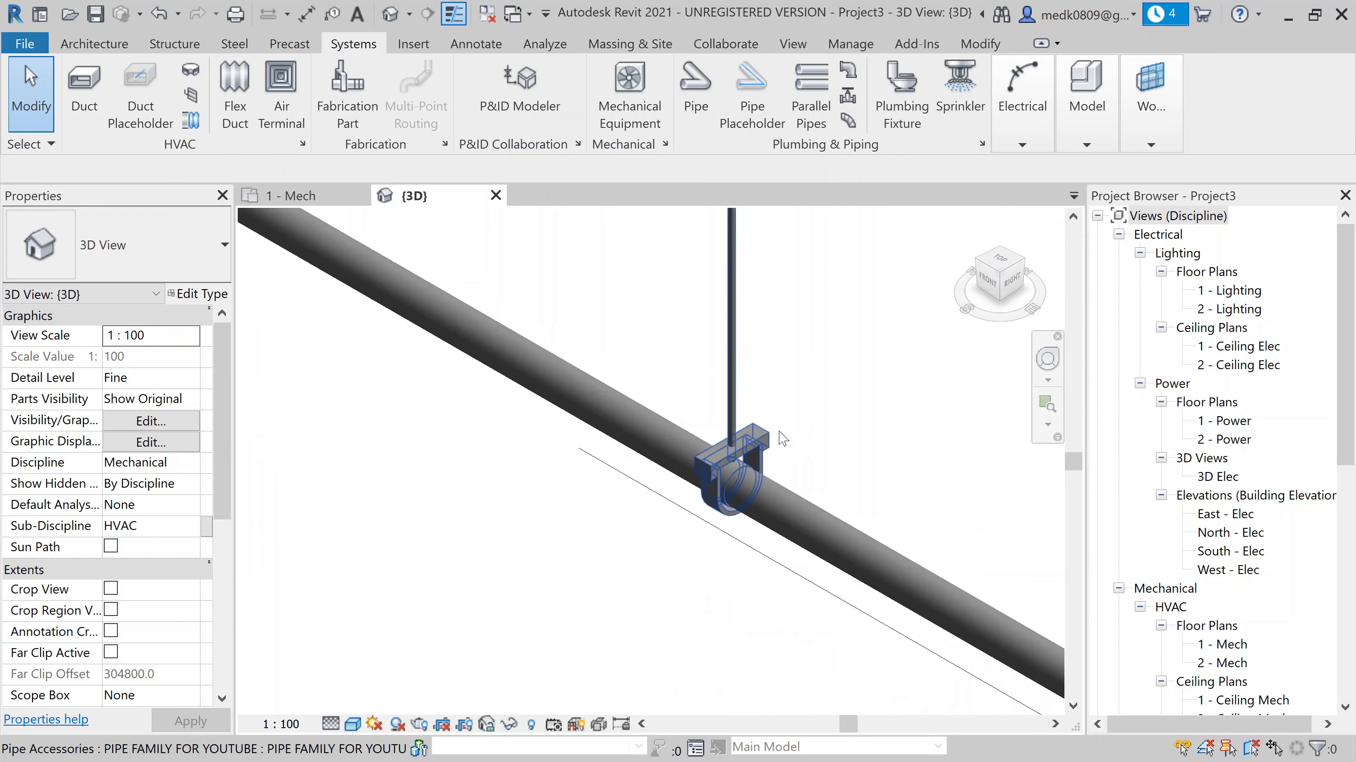
scroll(775, 431, "down", 7)
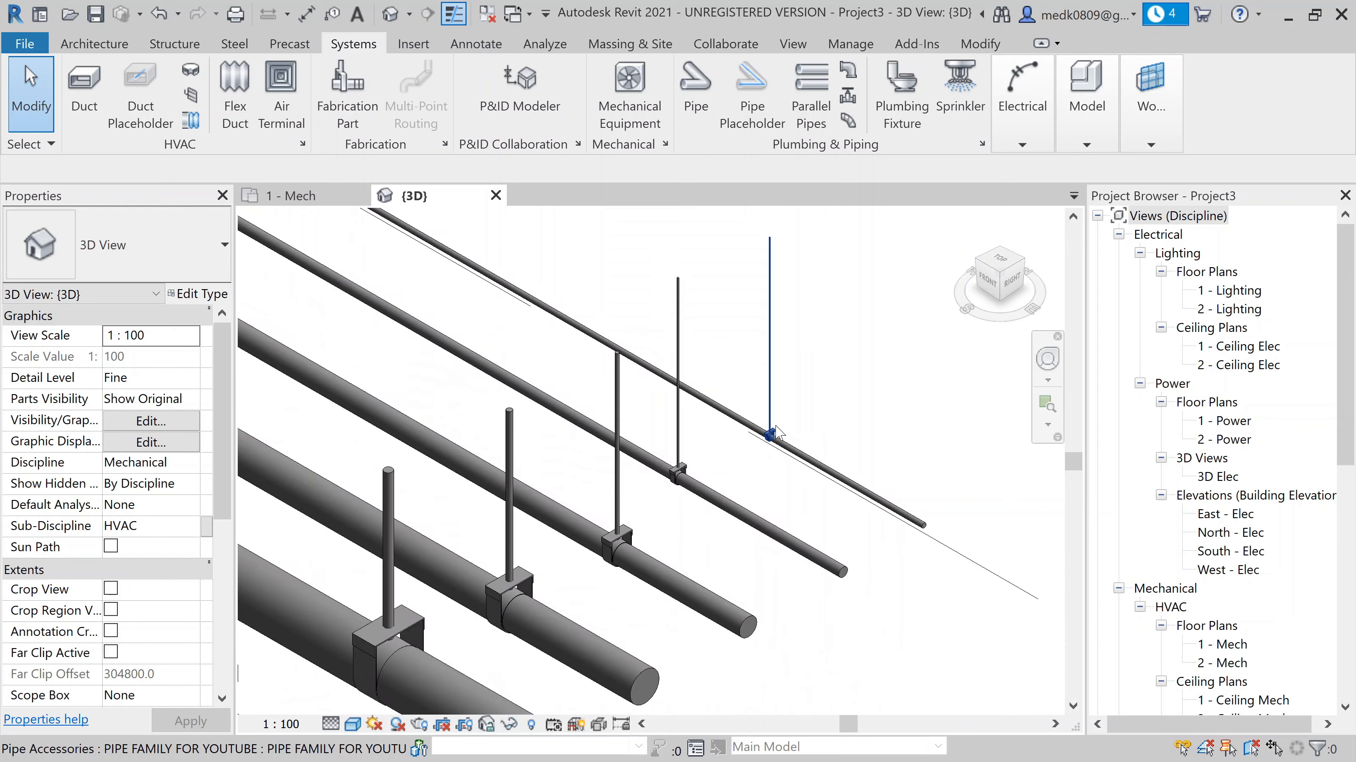
scroll(507, 639, "up", 2)
middle_click_drag(511, 646, 538, 588)
left_click(563, 607)
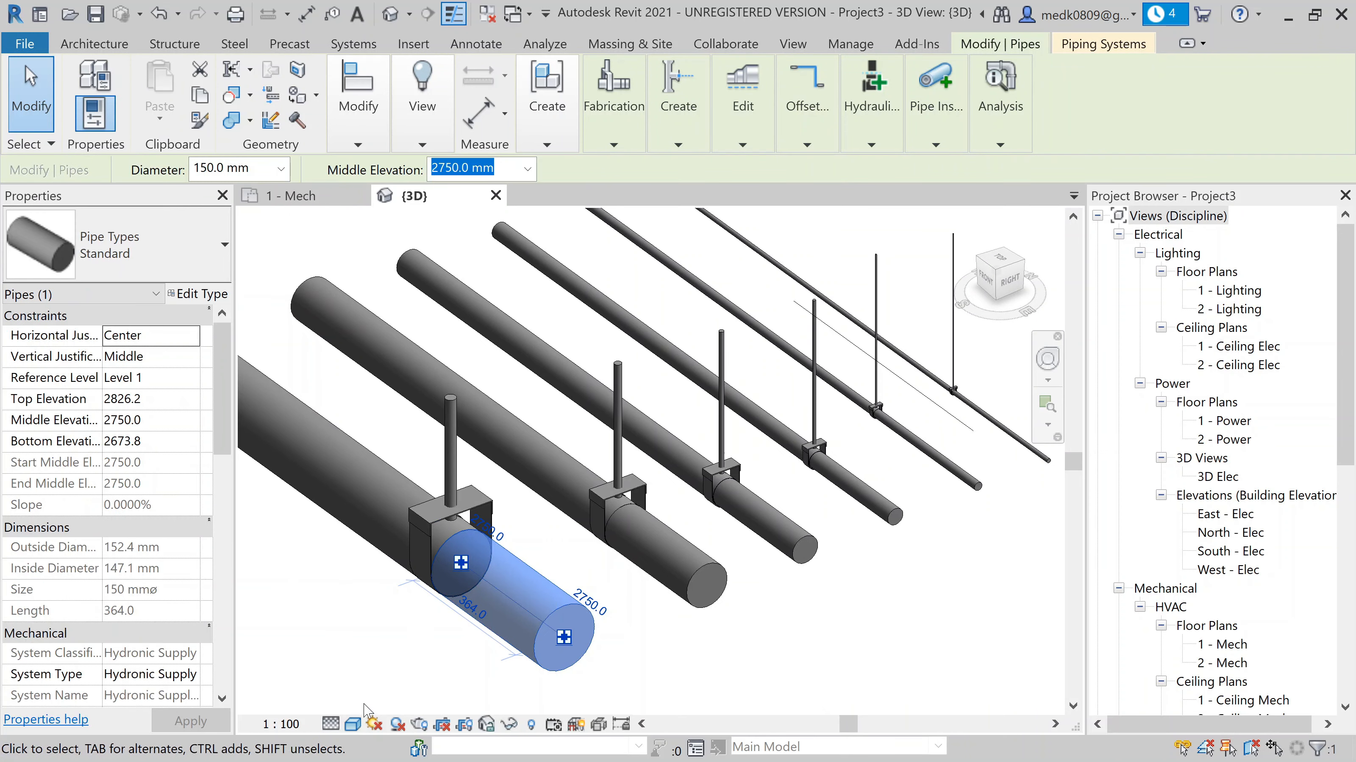
left_click(331, 725)
left_click(351, 727)
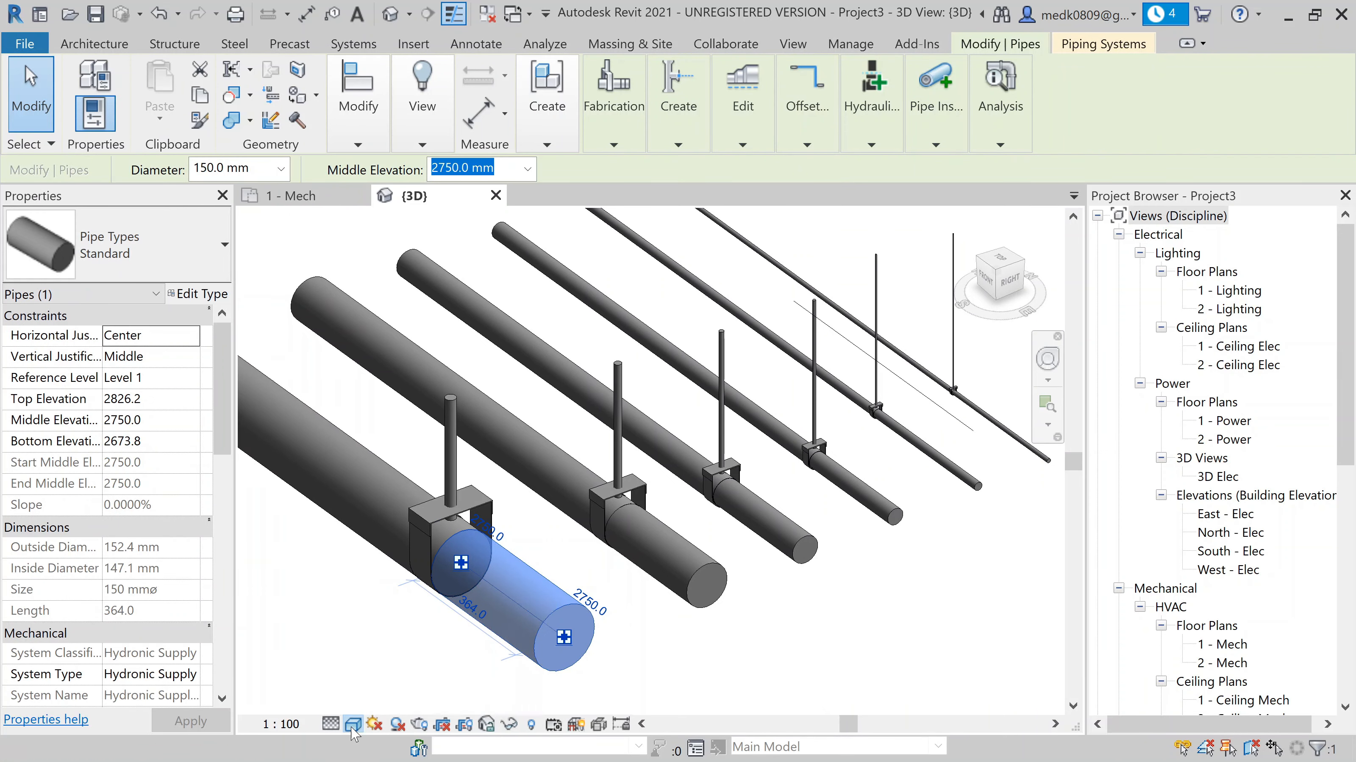
left_click(350, 727)
left_click(373, 705)
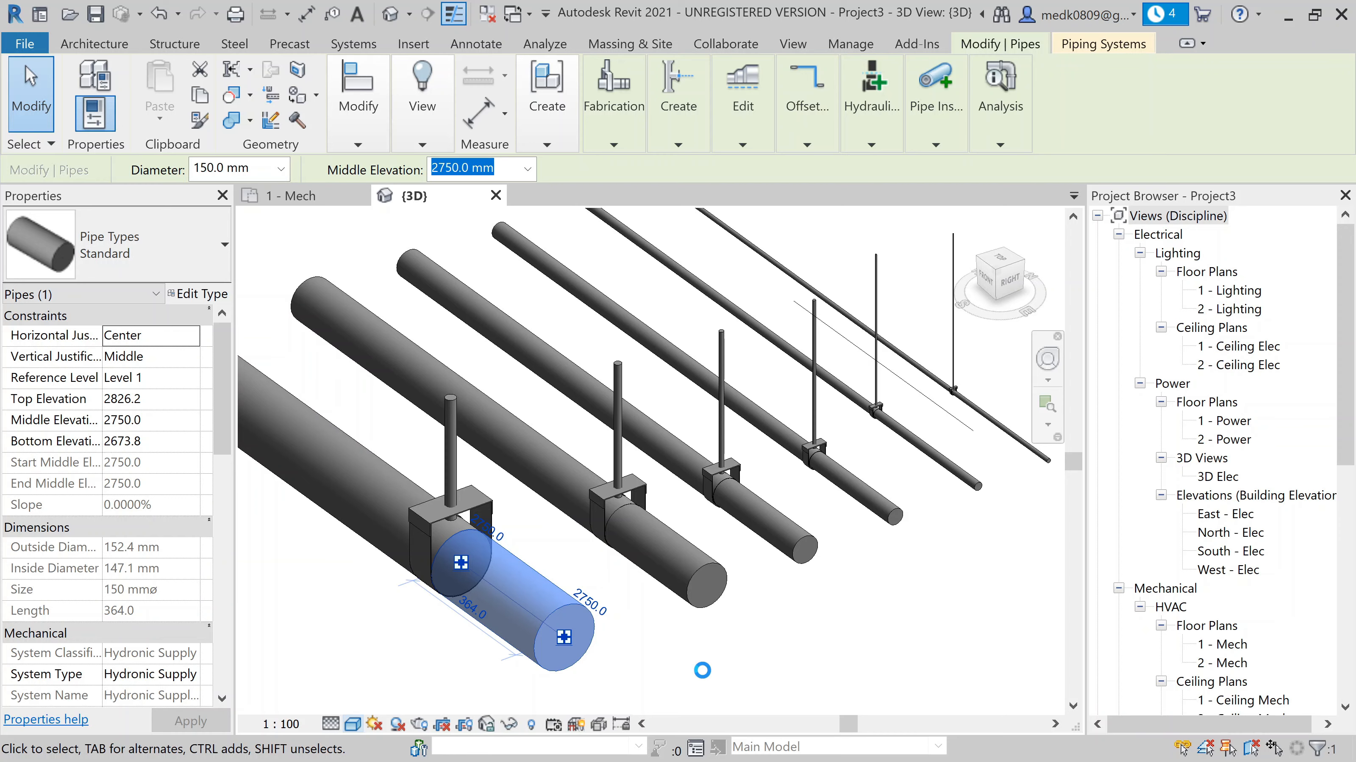
left_click(705, 678)
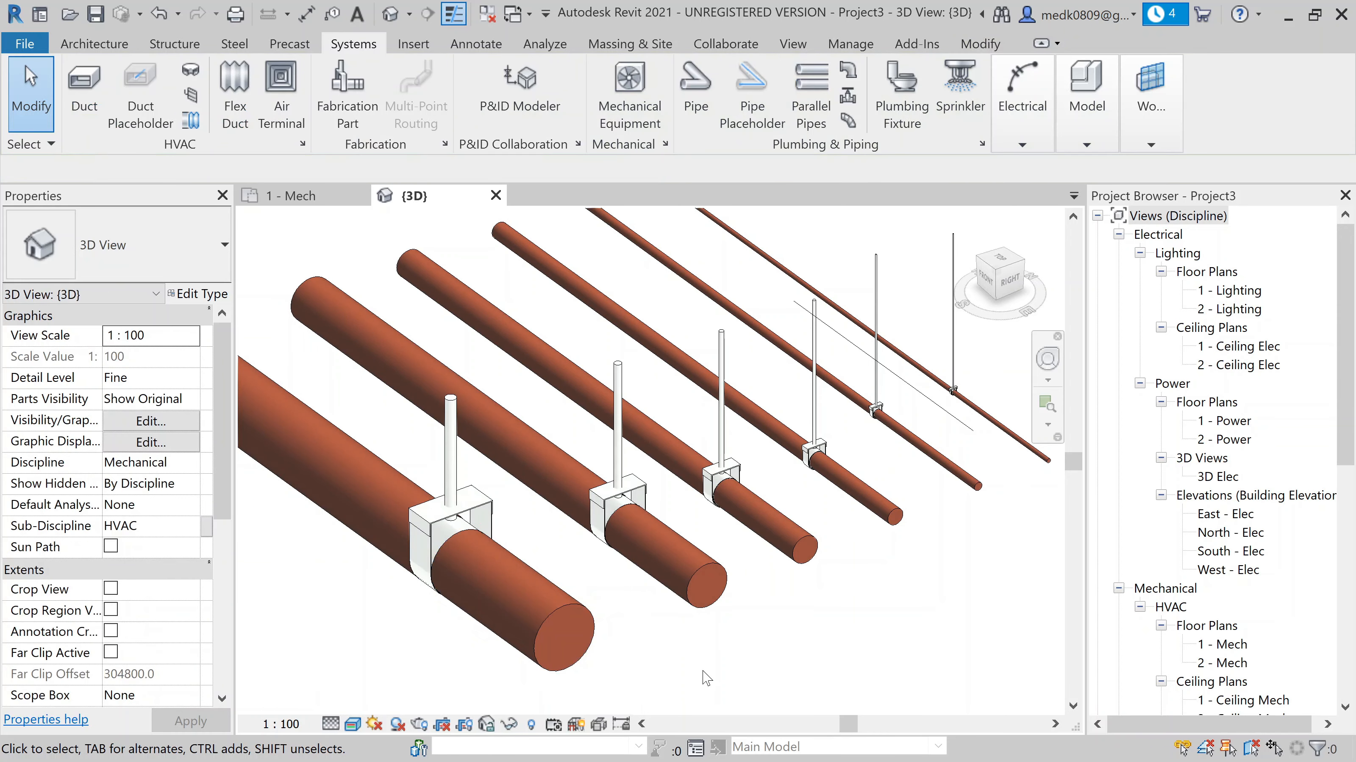
scroll(639, 652, "up", 4)
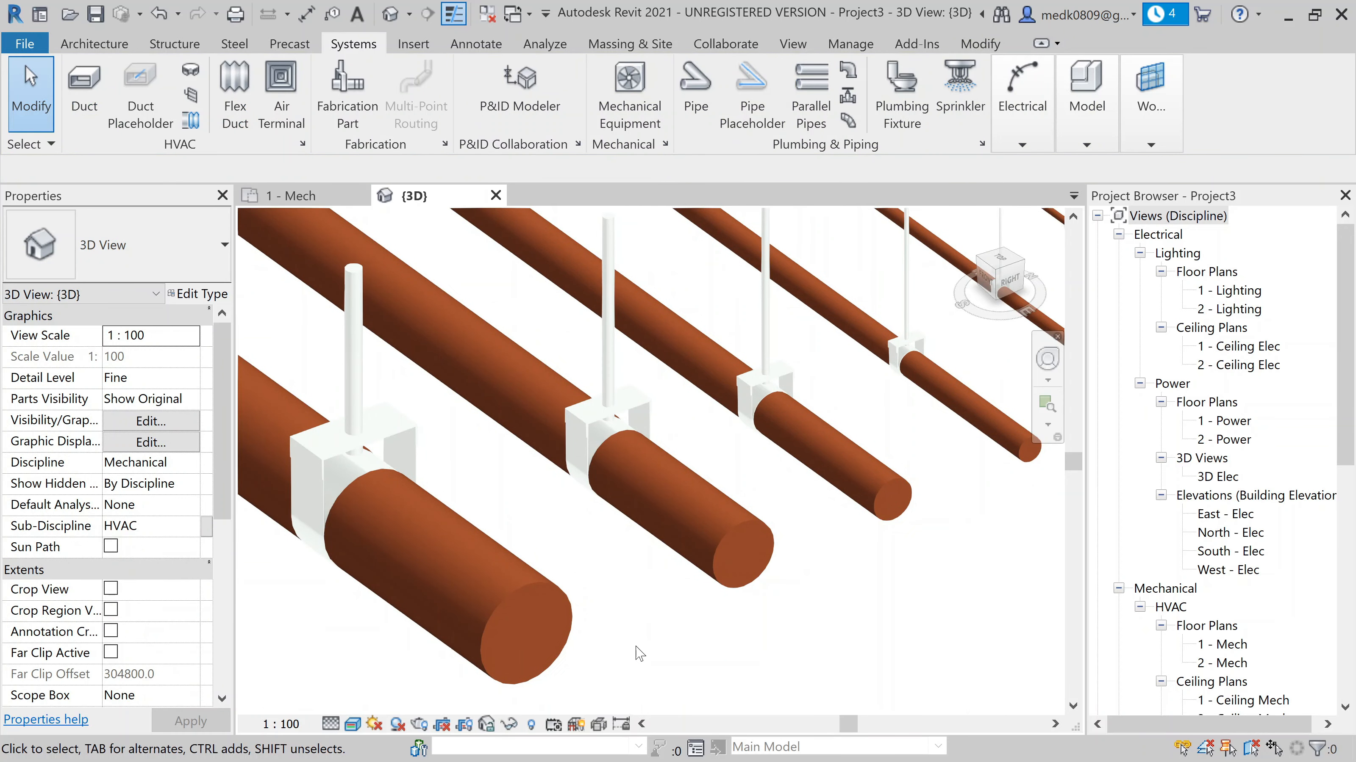
scroll(640, 653, "down", 3)
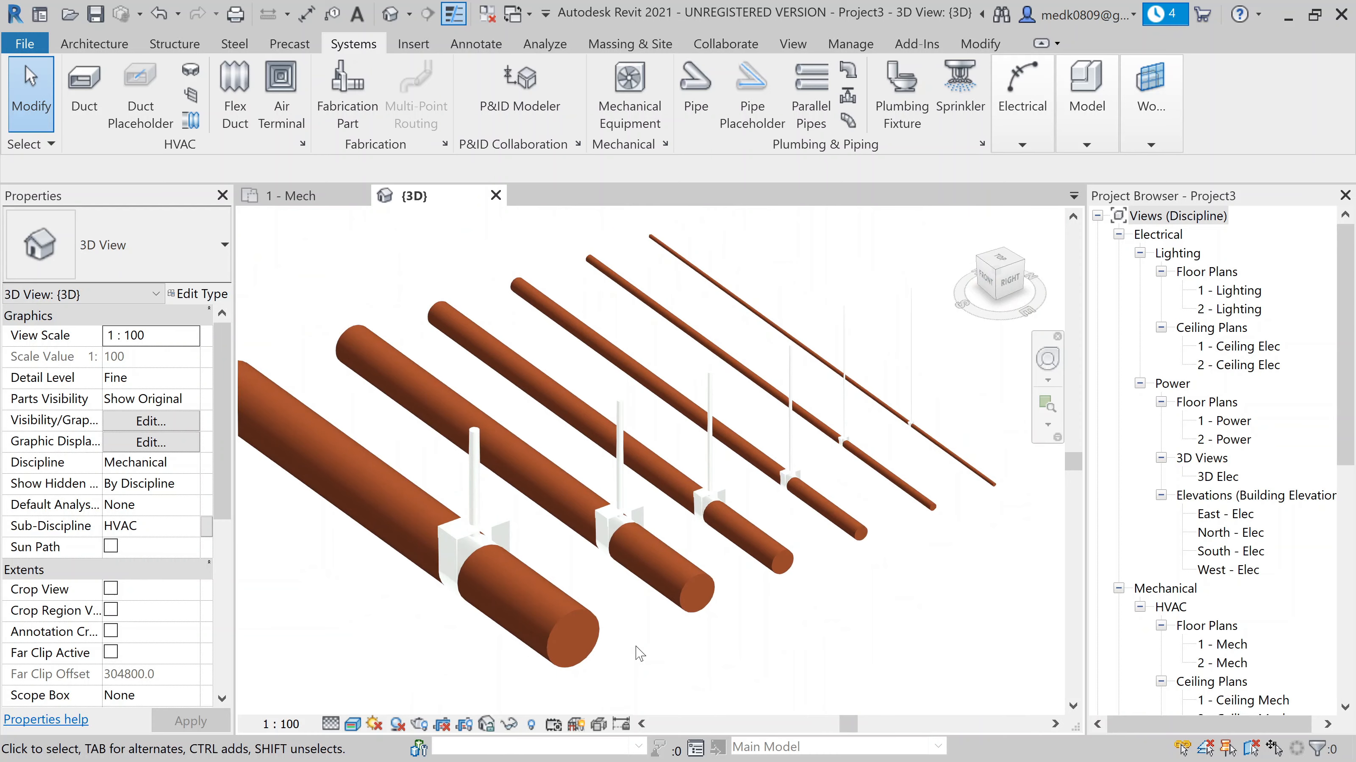
scroll(583, 664, "up", 3)
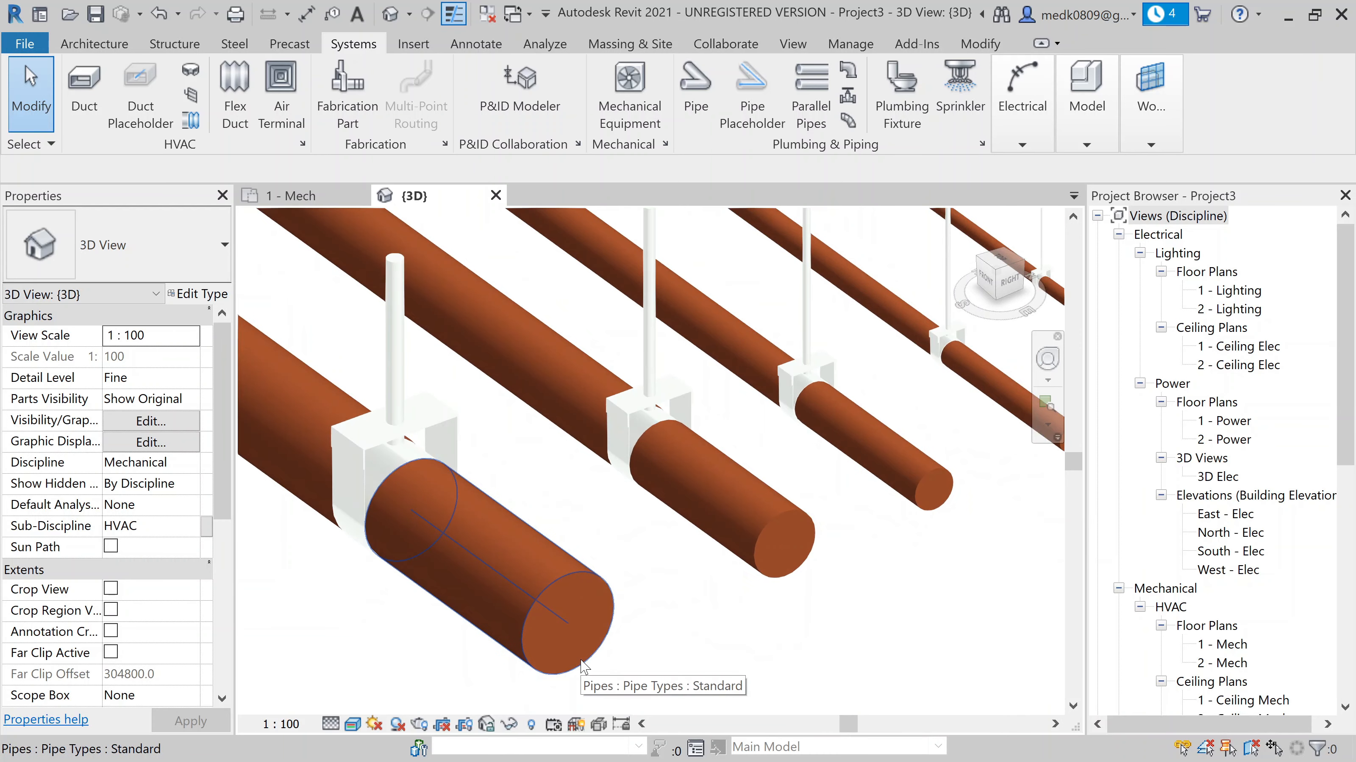